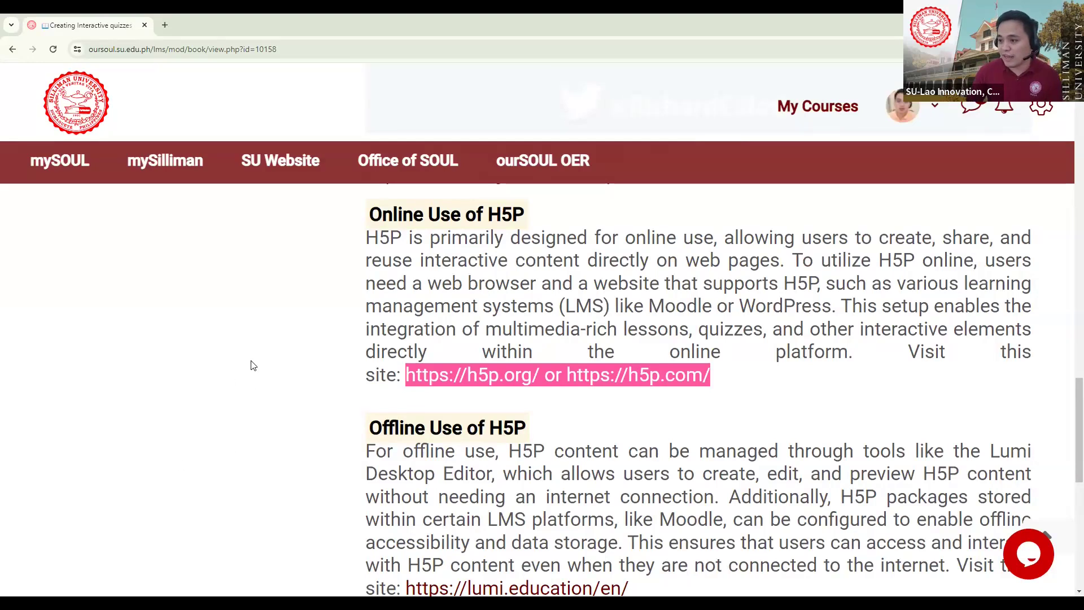
- Open the h5p.org link in the Online Use of H5P section and go to the site's free account registration form
{"action": "left_click", "coordinate": [507, 377]}
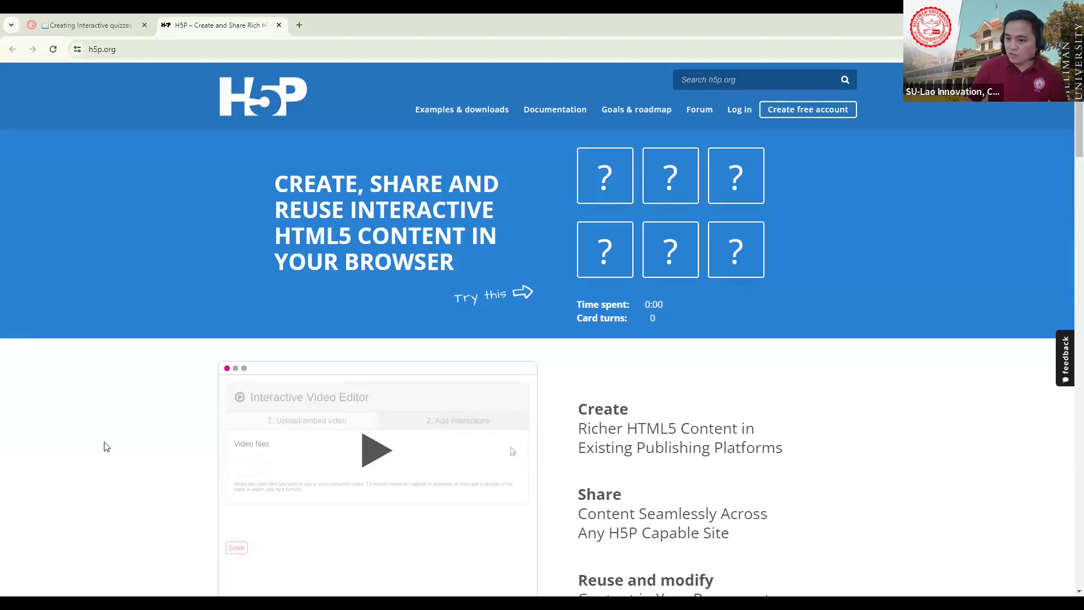
{"action": "key", "text": "ctrl+plus"}
{"action": "key", "text": "ctrl+plus"}
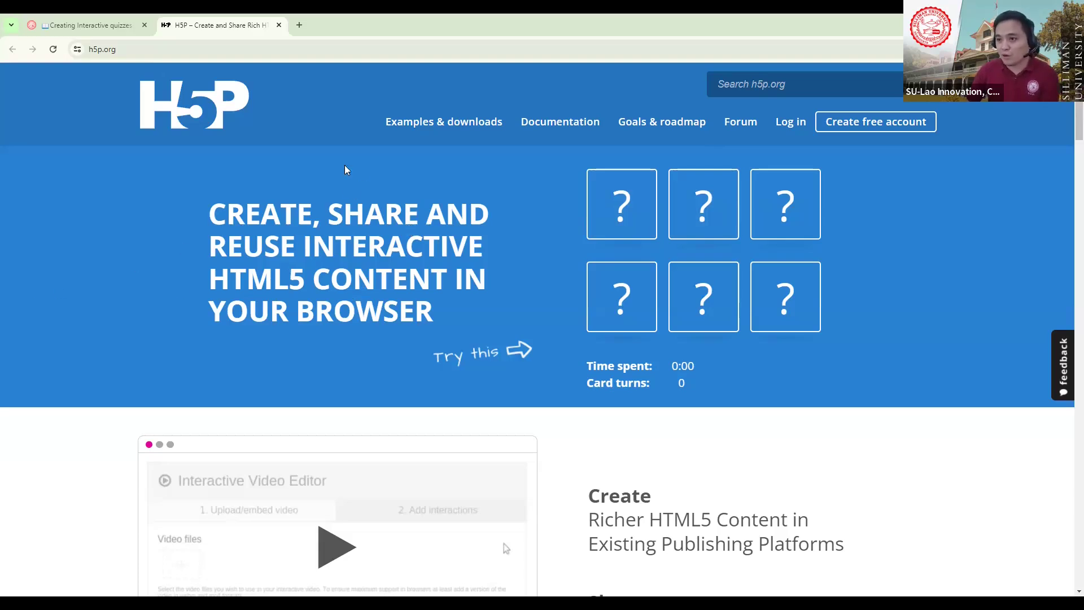
{"action": "left_click", "coordinate": [873, 130]}
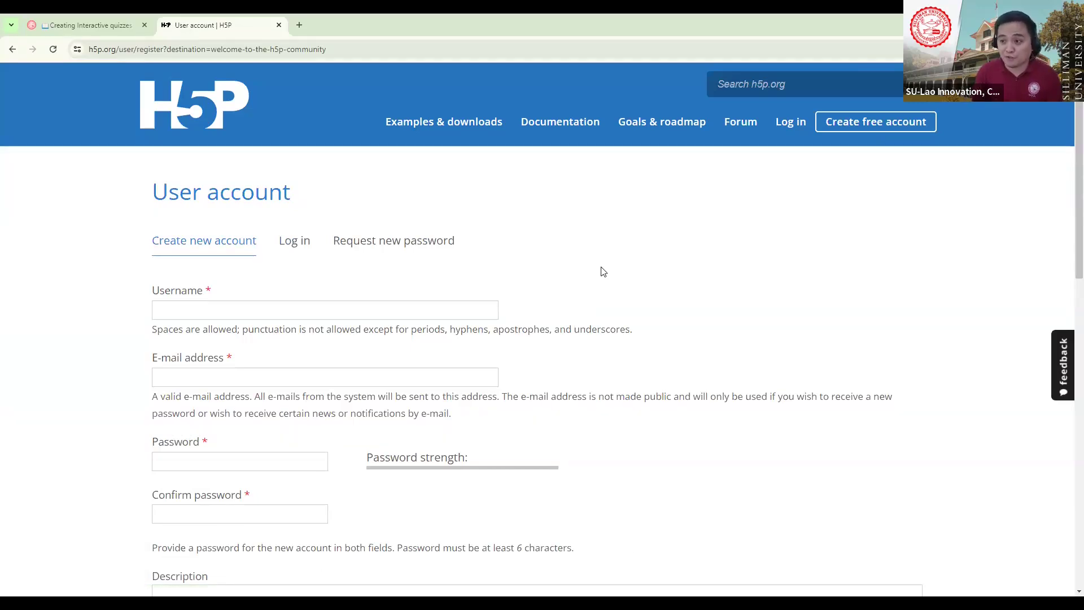
- Examine the registration form's username, e-mail, password, description, monthly updates and CAPTCHA fields without filling them in
{"action": "scroll", "coordinate": [305, 299], "scroll_direction": "down", "scroll_amount": 2}
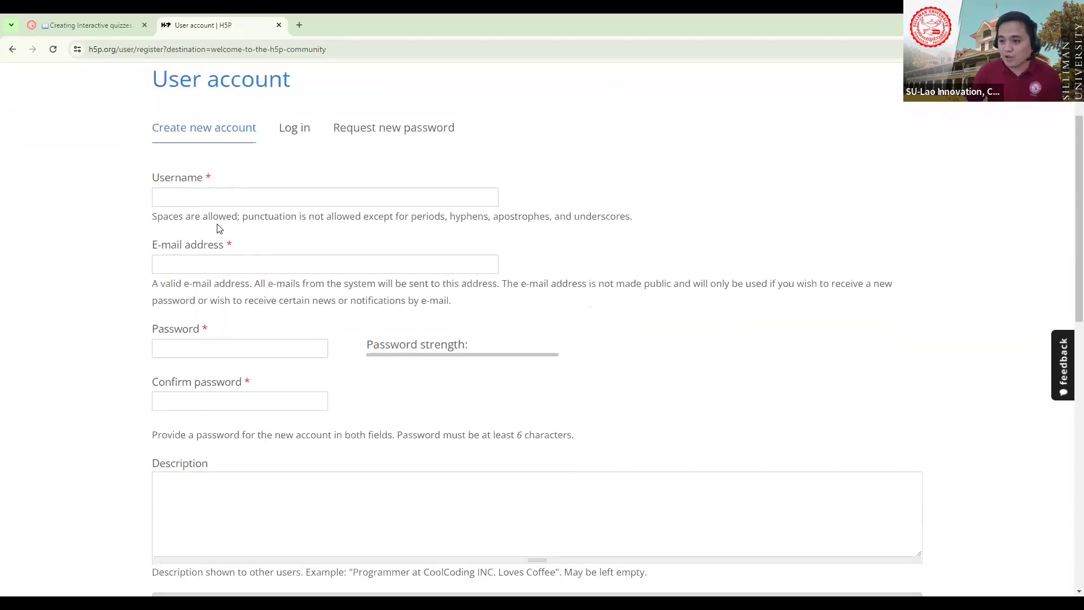
{"action": "left_click", "coordinate": [199, 201]}
{"action": "left_click", "coordinate": [176, 261]}
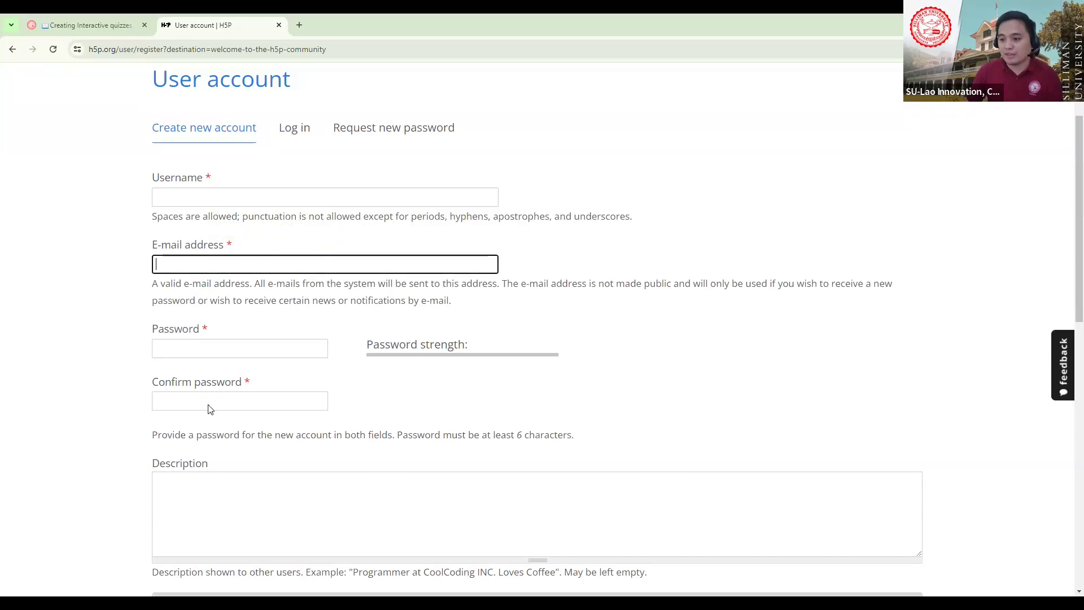
{"action": "scroll", "coordinate": [288, 293], "scroll_direction": "down", "scroll_amount": 3}
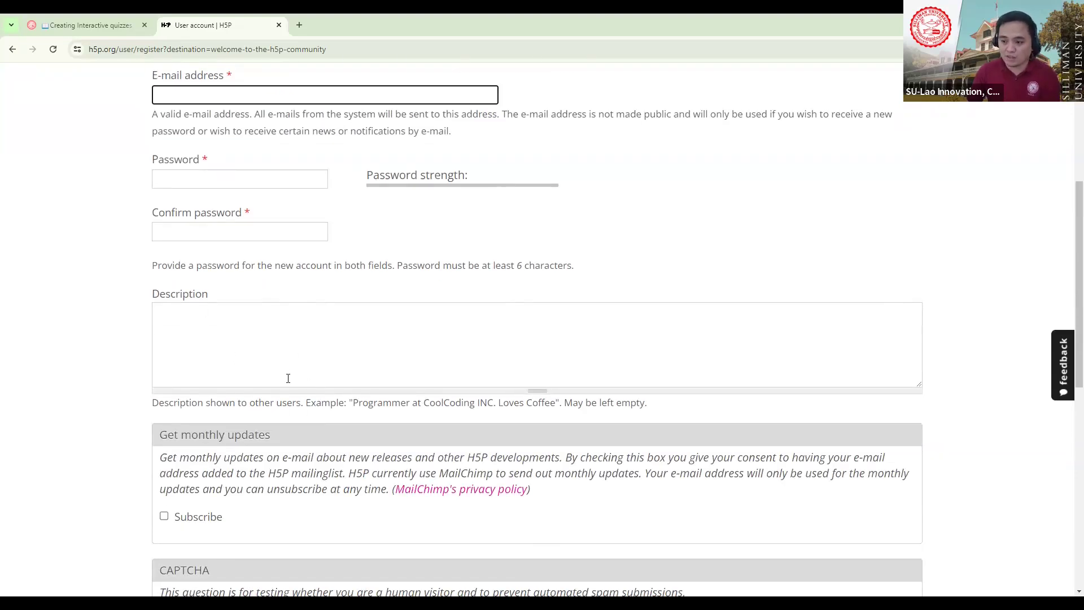
{"action": "scroll", "coordinate": [439, 359], "scroll_direction": "down", "scroll_amount": 3}
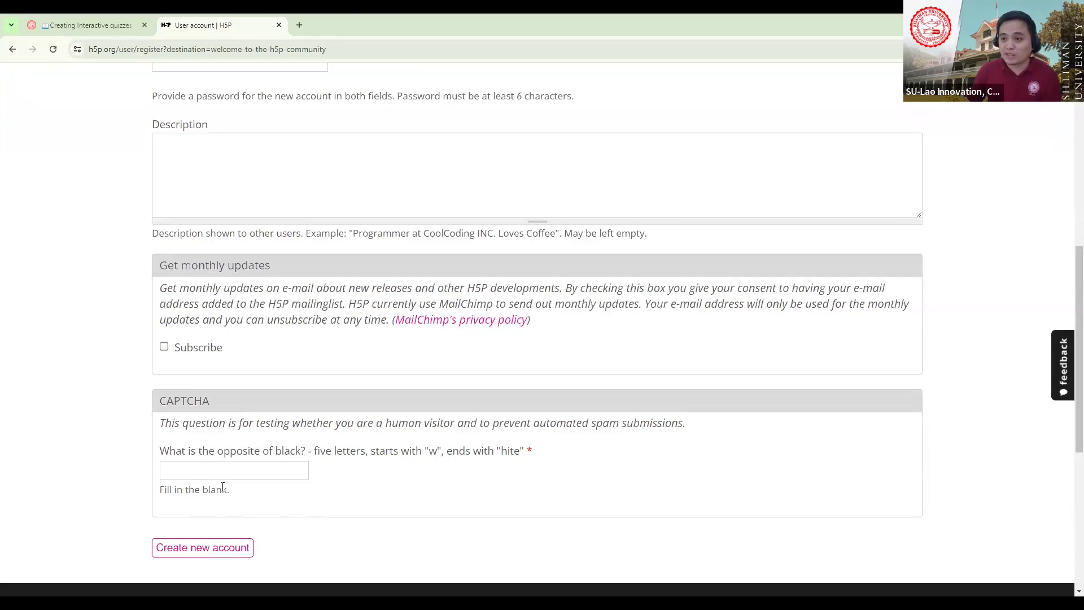
{"action": "scroll", "coordinate": [234, 505], "scroll_direction": "up", "scroll_amount": 1}
{"action": "scroll", "coordinate": [234, 506], "scroll_direction": "down", "scroll_amount": 4}
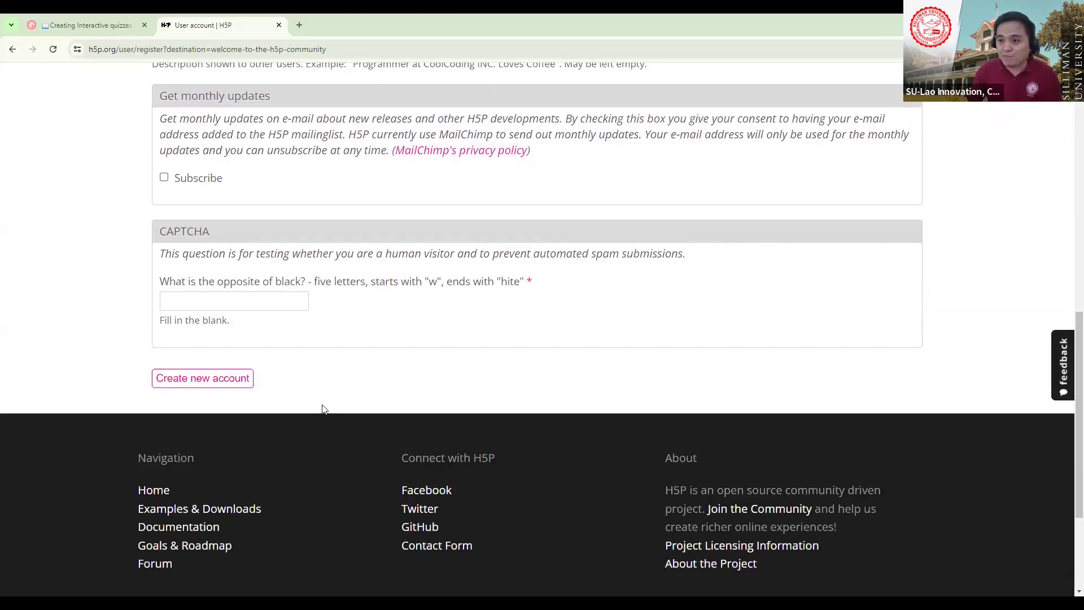
{"action": "scroll", "coordinate": [351, 429], "scroll_direction": "up", "scroll_amount": 4}
{"action": "scroll", "coordinate": [350, 428], "scroll_direction": "up", "scroll_amount": 7}
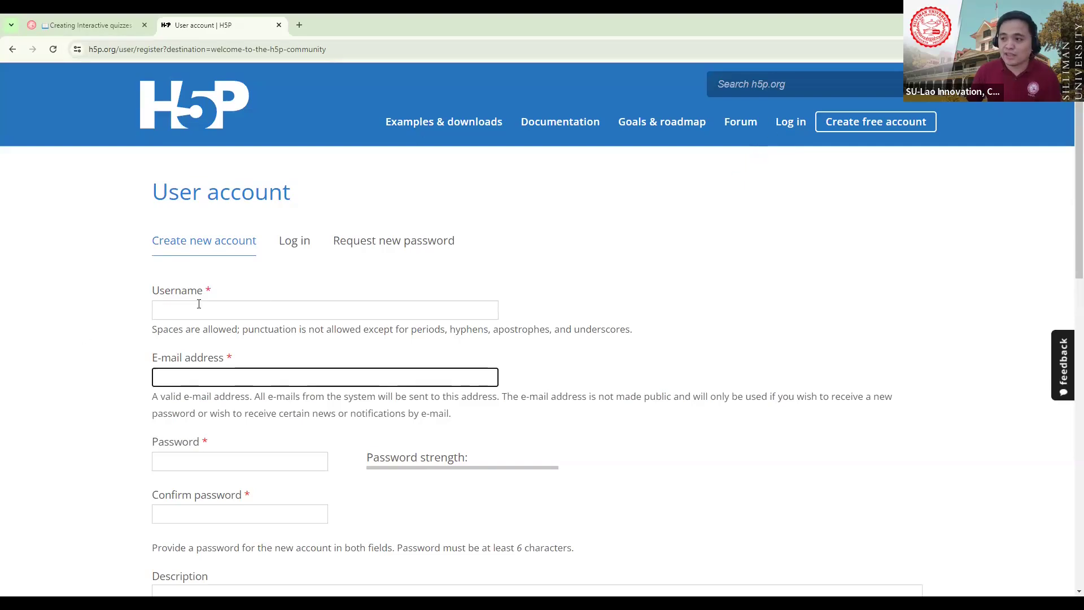
{"action": "scroll", "coordinate": [242, 566], "scroll_direction": "down", "scroll_amount": 10}
{"action": "scroll", "coordinate": [668, 279], "scroll_direction": "up", "scroll_amount": 9}
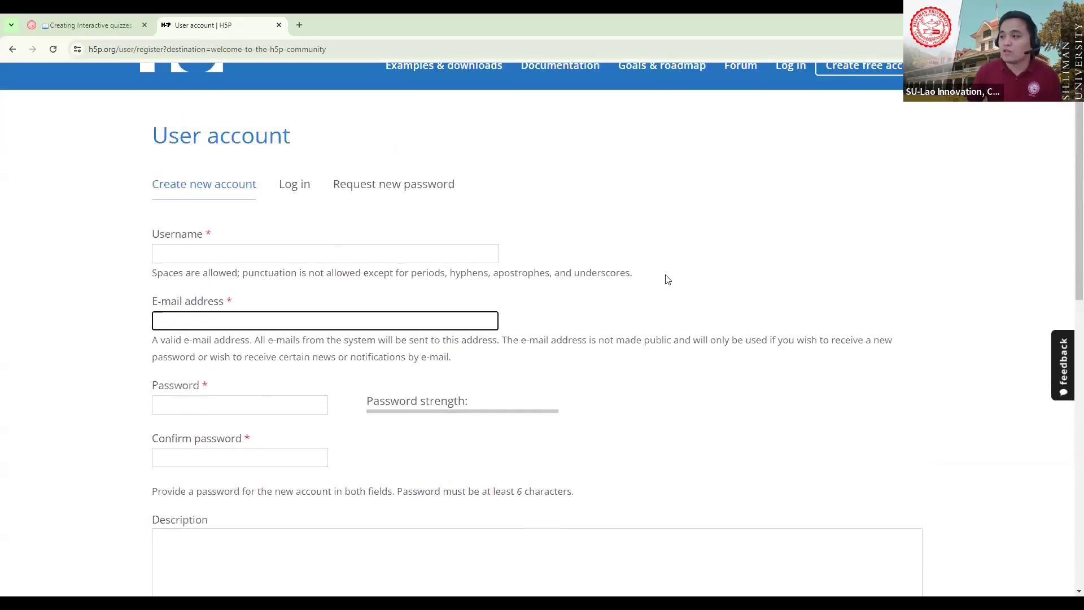
- Log in to the existing H5P account with the saved e-mail address and the account password
{"action": "scroll", "coordinate": [667, 279], "scroll_direction": "up", "scroll_amount": 1}
{"action": "left_click", "coordinate": [790, 128]}
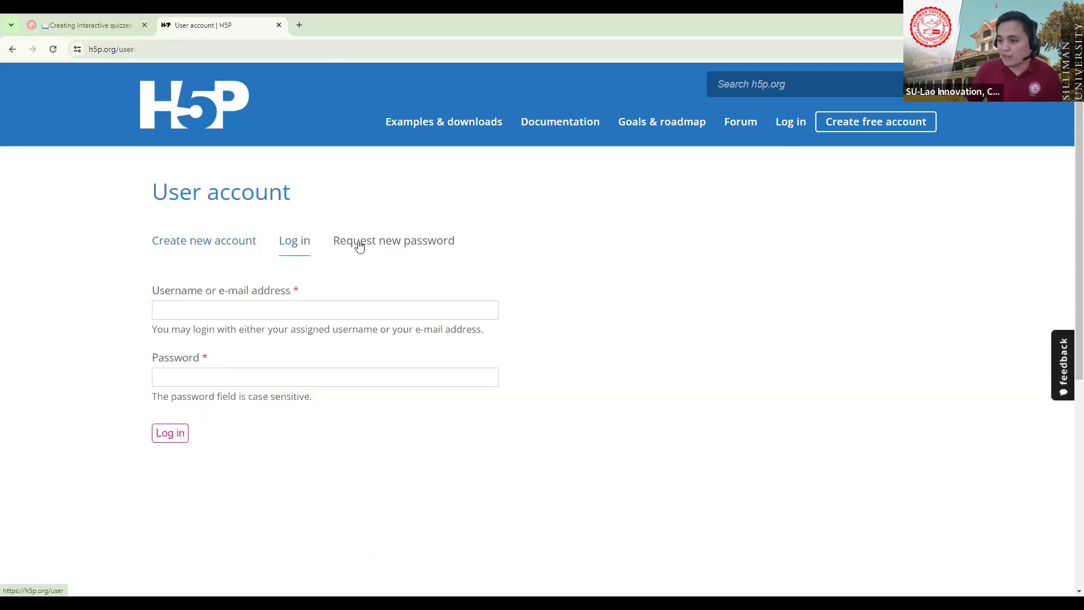
{"action": "left_click", "coordinate": [194, 311]}
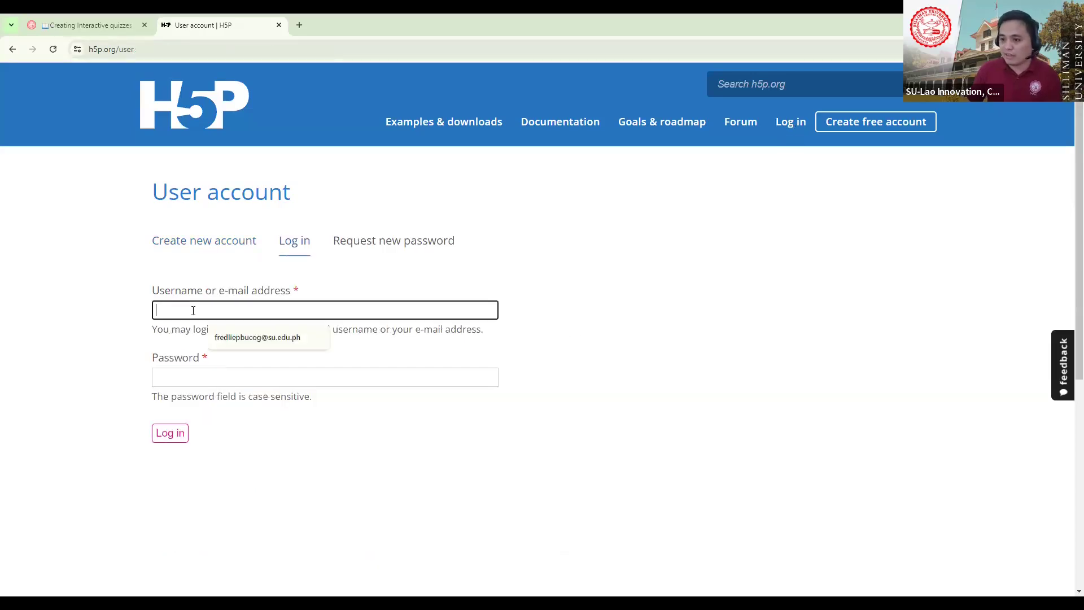
{"action": "left_click", "coordinate": [259, 339]}
{"action": "left_click", "coordinate": [189, 378]}
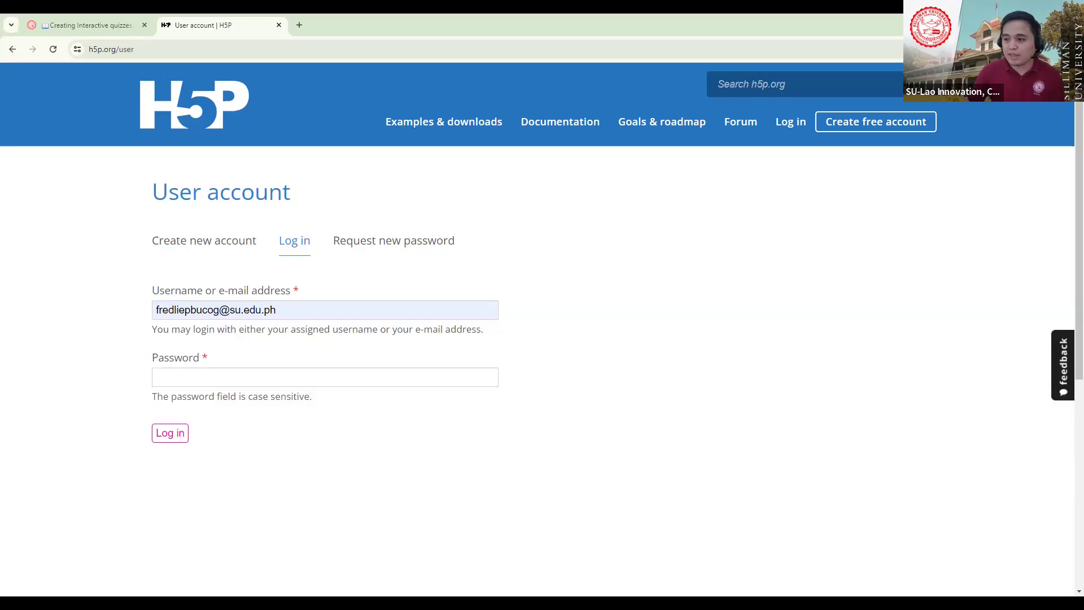
{"action": "left_click", "coordinate": [193, 375]}
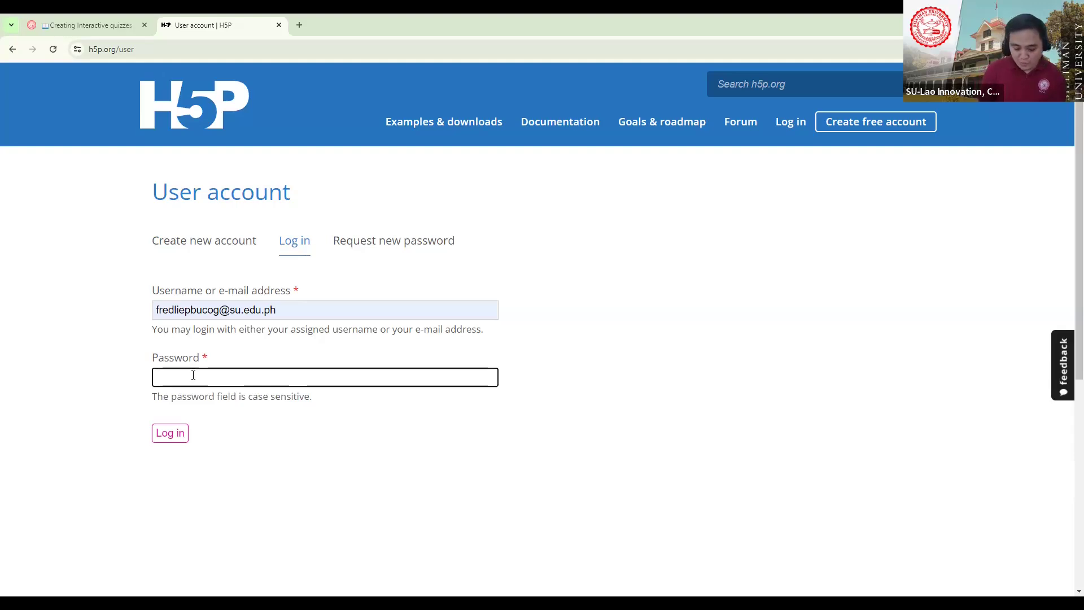
{"action": "type", "text": "•••••••••••"}
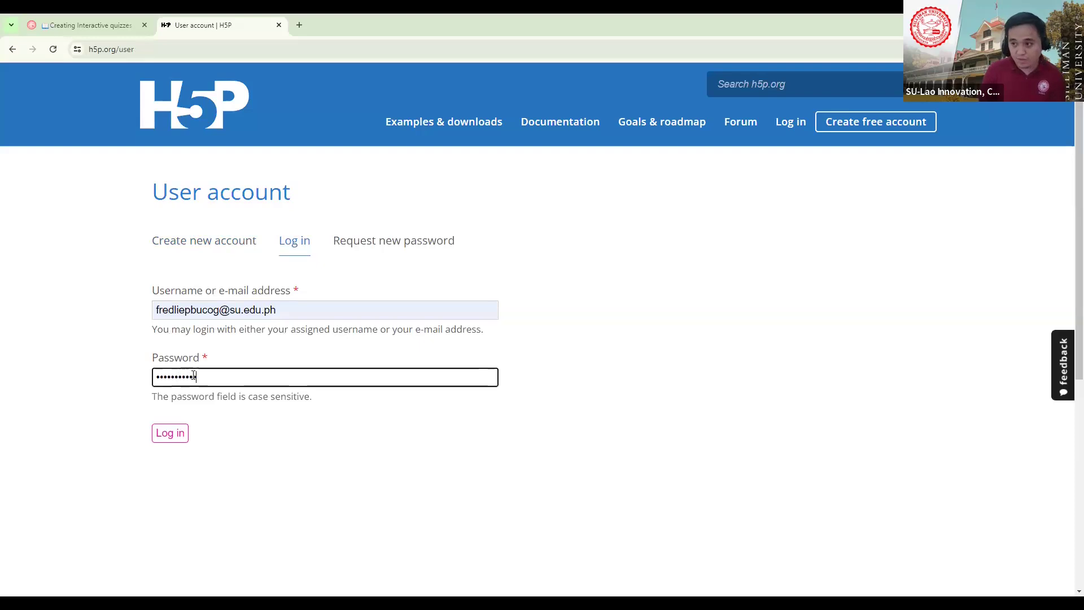
{"action": "left_click", "coordinate": [168, 433]}
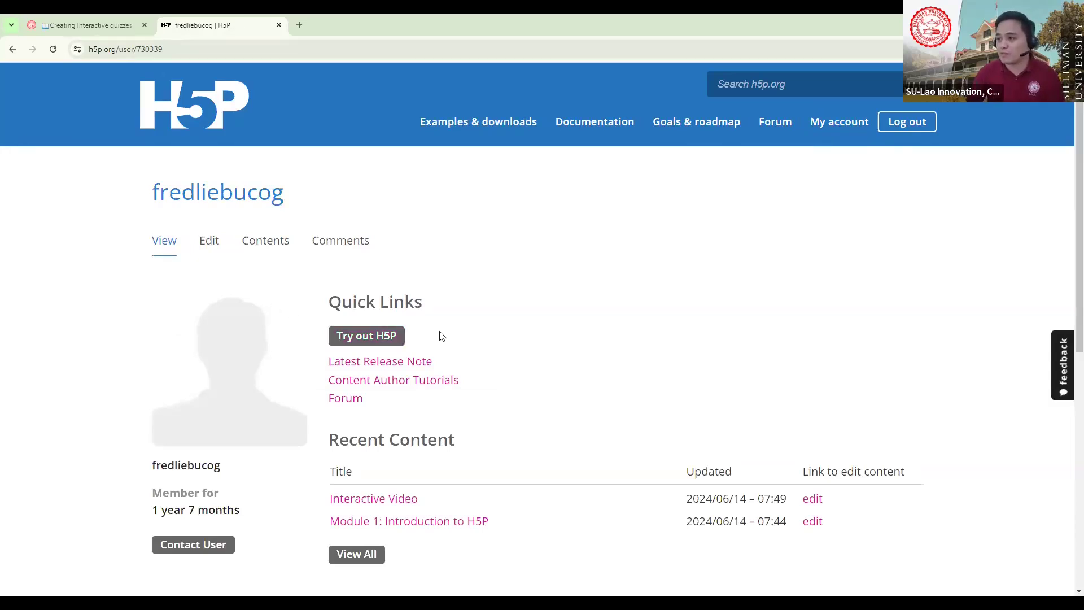
- Review the account profile page, including its Quick Links, Recent Content and Recent Comments sections
{"action": "scroll", "coordinate": [237, 397], "scroll_direction": "down", "scroll_amount": 3}
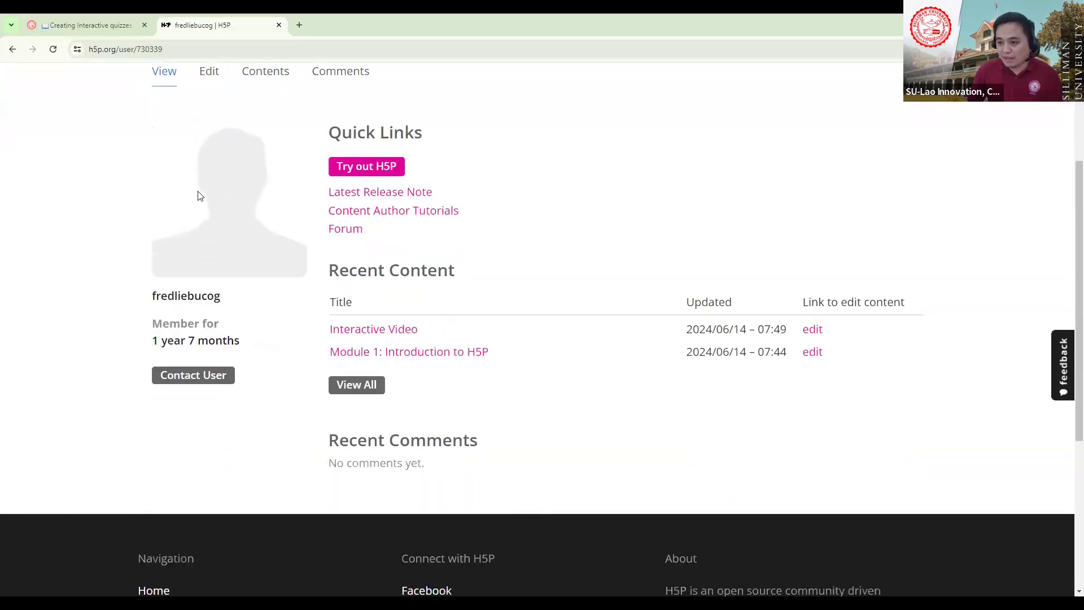
{"action": "scroll", "coordinate": [325, 393], "scroll_direction": "up", "scroll_amount": 3}
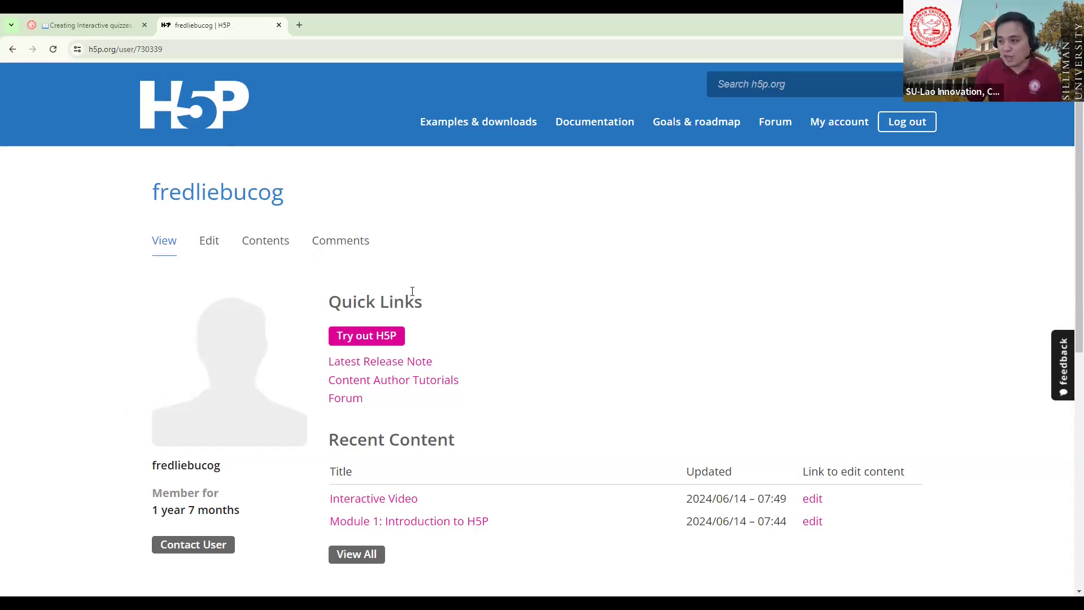
{"action": "scroll", "coordinate": [412, 291], "scroll_direction": "down", "scroll_amount": 1}
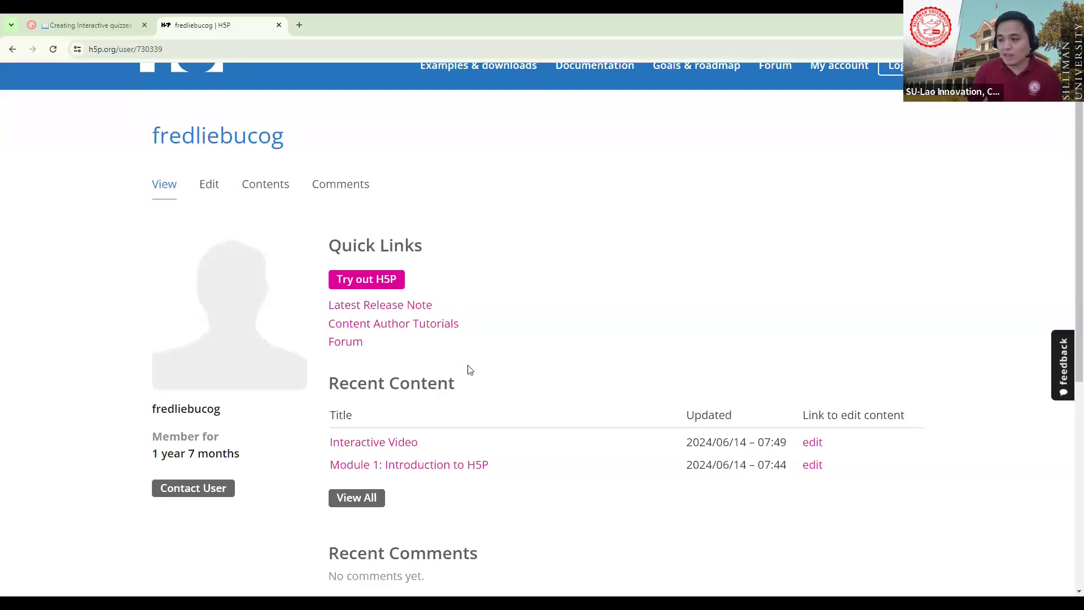
{"action": "scroll", "coordinate": [469, 367], "scroll_direction": "up", "scroll_amount": 1}
{"action": "triple_click", "coordinate": [440, 361]}
{"action": "left_click", "coordinate": [441, 360]}
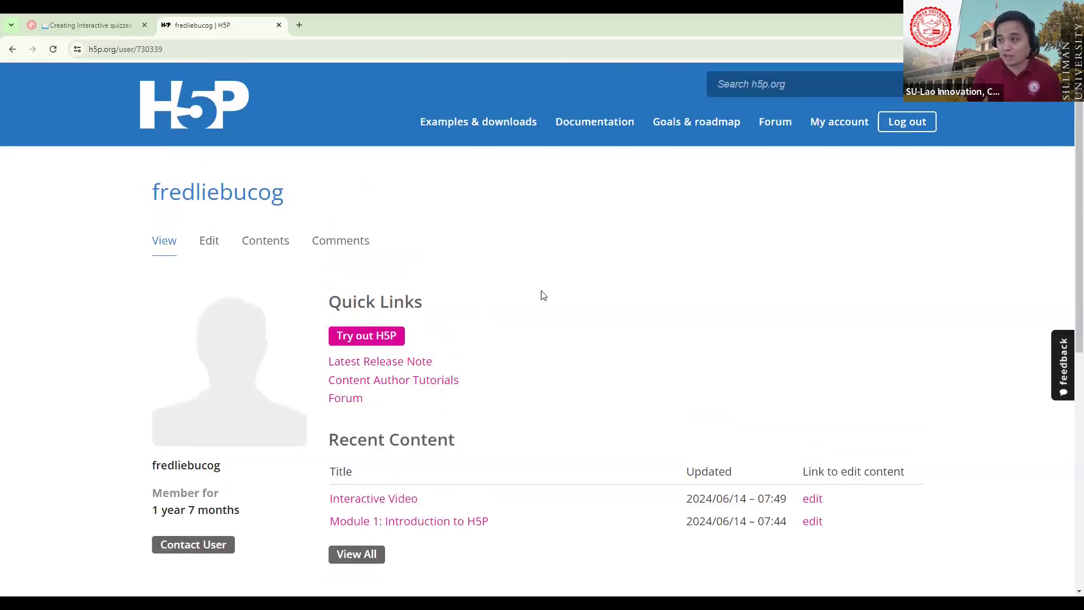
{"action": "scroll", "coordinate": [542, 339], "scroll_direction": "down", "scroll_amount": 2}
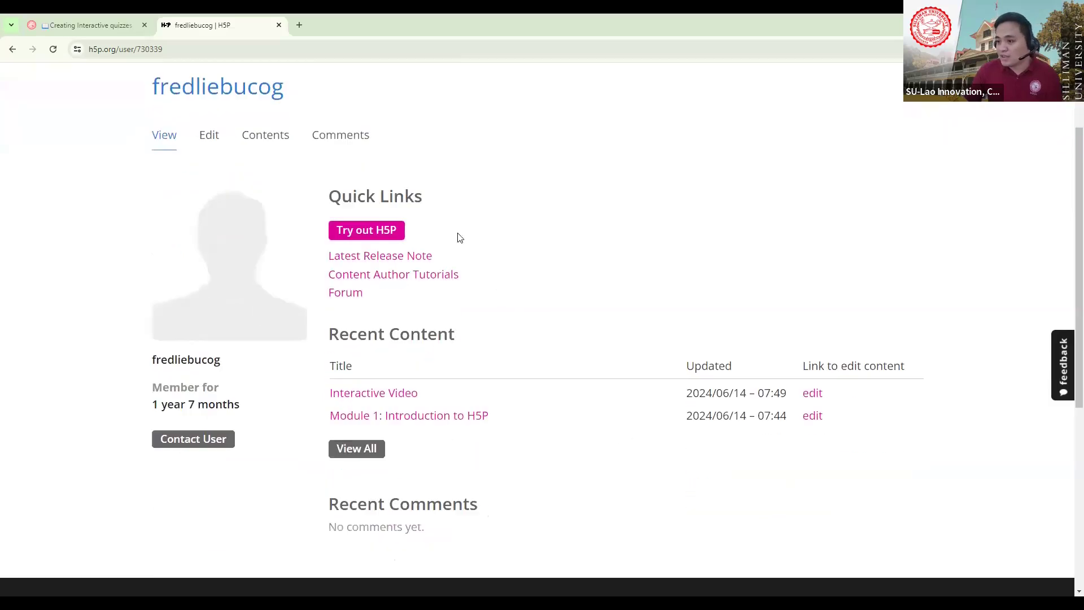
{"action": "scroll", "coordinate": [819, 350], "scroll_direction": "up", "scroll_amount": 2}
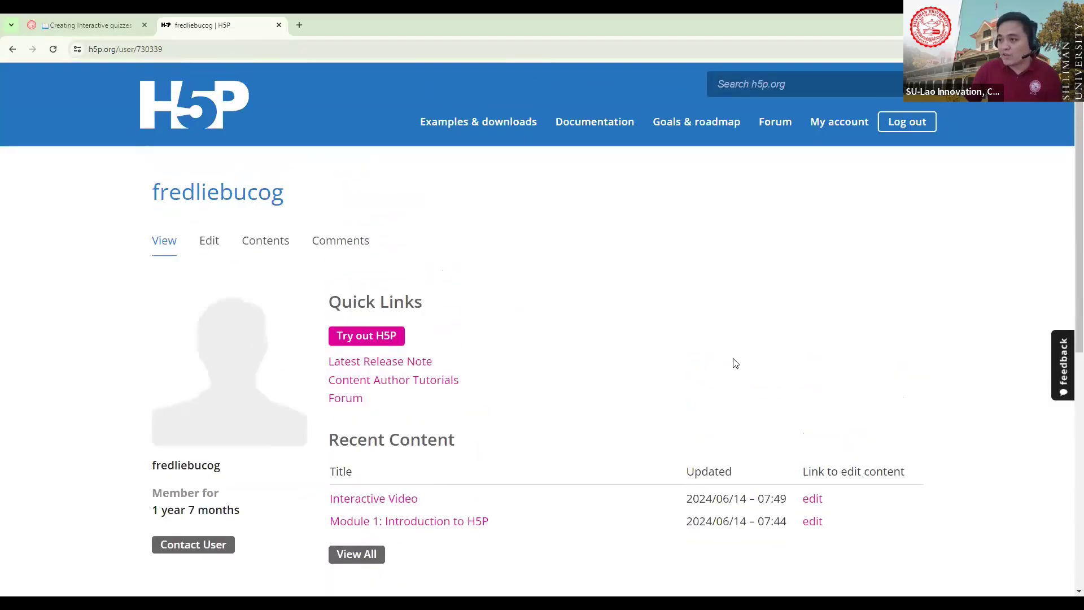
- Open Examples & downloads and browse the featured items and the full list of H5P content types
{"action": "left_click", "coordinate": [483, 130]}
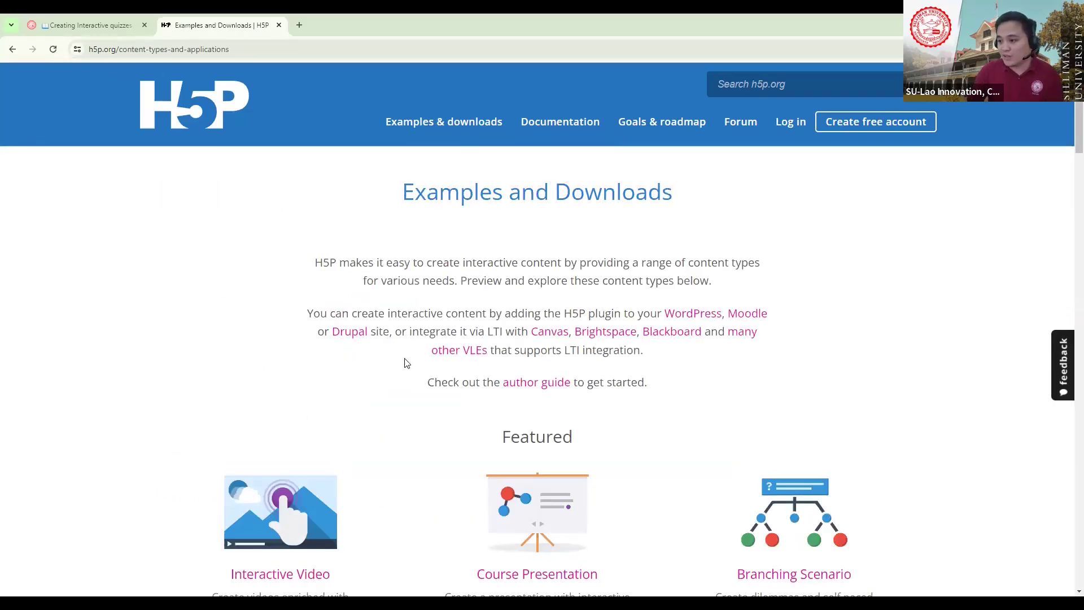
{"action": "scroll", "coordinate": [408, 363], "scroll_direction": "down", "scroll_amount": 3}
{"action": "scroll", "coordinate": [623, 334], "scroll_direction": "down", "scroll_amount": 1}
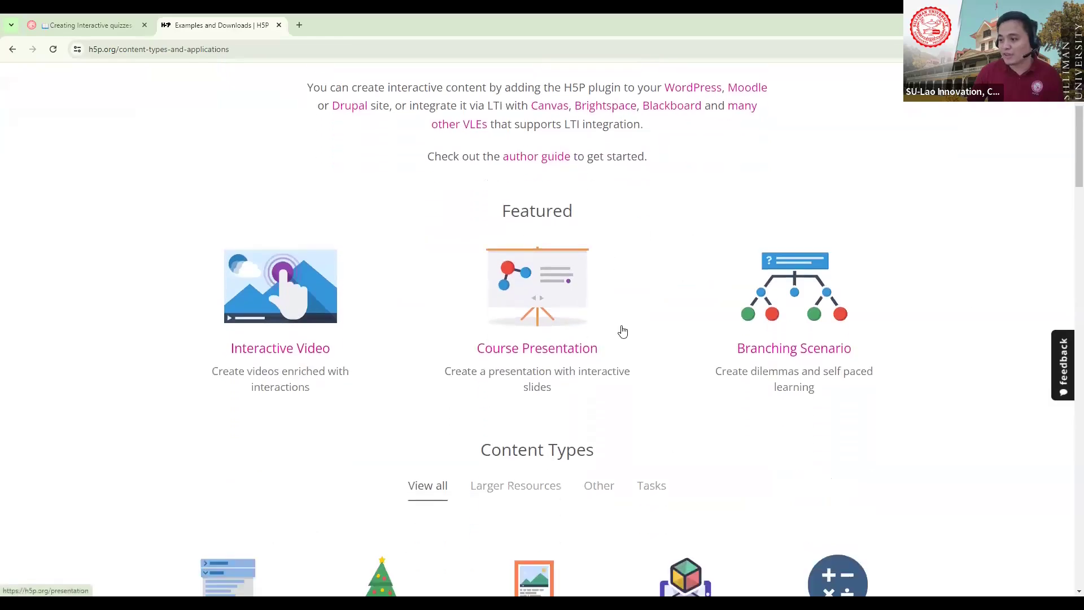
{"action": "scroll", "coordinate": [534, 452], "scroll_direction": "down", "scroll_amount": 4}
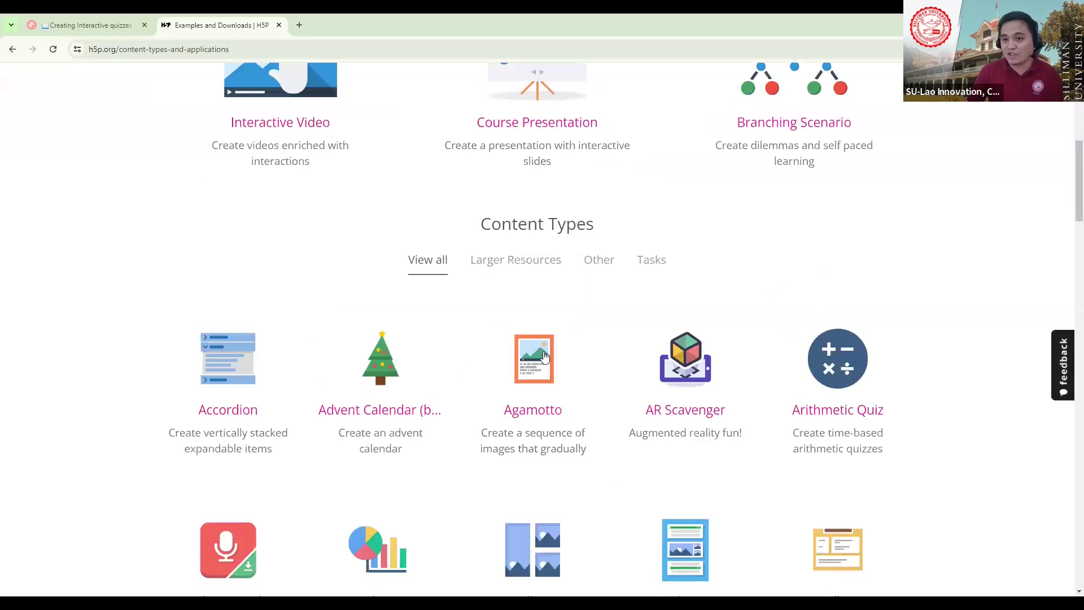
{"action": "scroll", "coordinate": [291, 375], "scroll_direction": "down", "scroll_amount": 2}
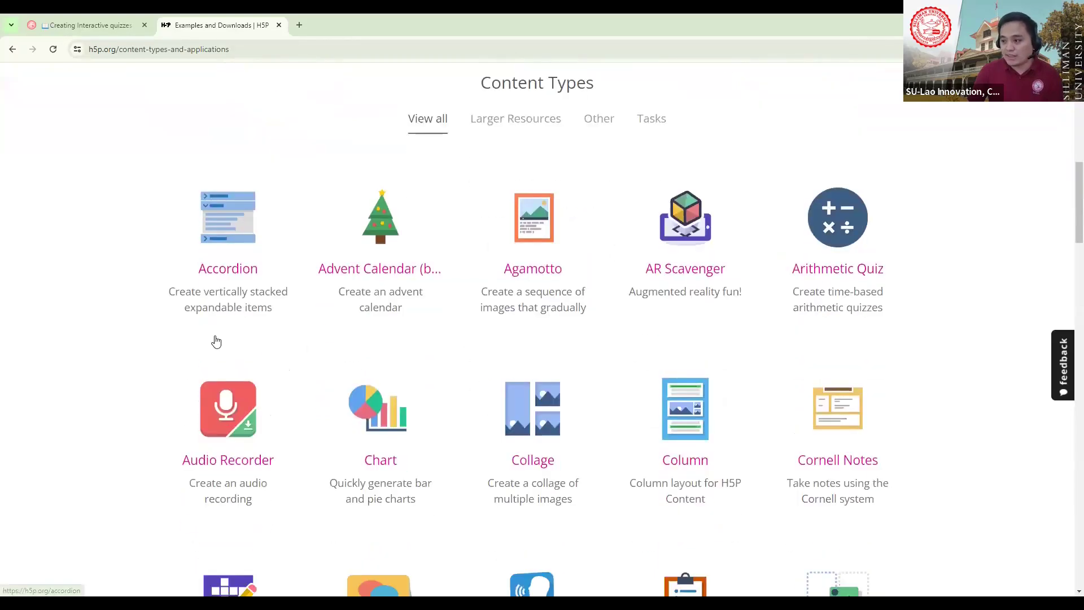
{"action": "scroll", "coordinate": [562, 307], "scroll_direction": "down", "scroll_amount": 1}
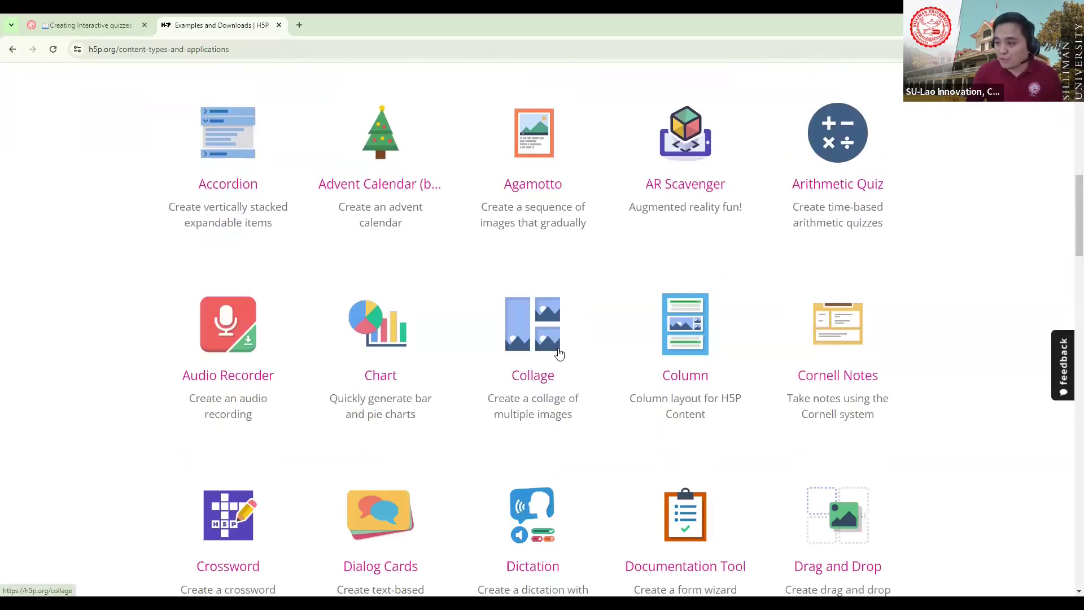
{"action": "scroll", "coordinate": [560, 352], "scroll_direction": "down", "scroll_amount": 3}
{"action": "scroll", "coordinate": [715, 380], "scroll_direction": "down", "scroll_amount": 8}
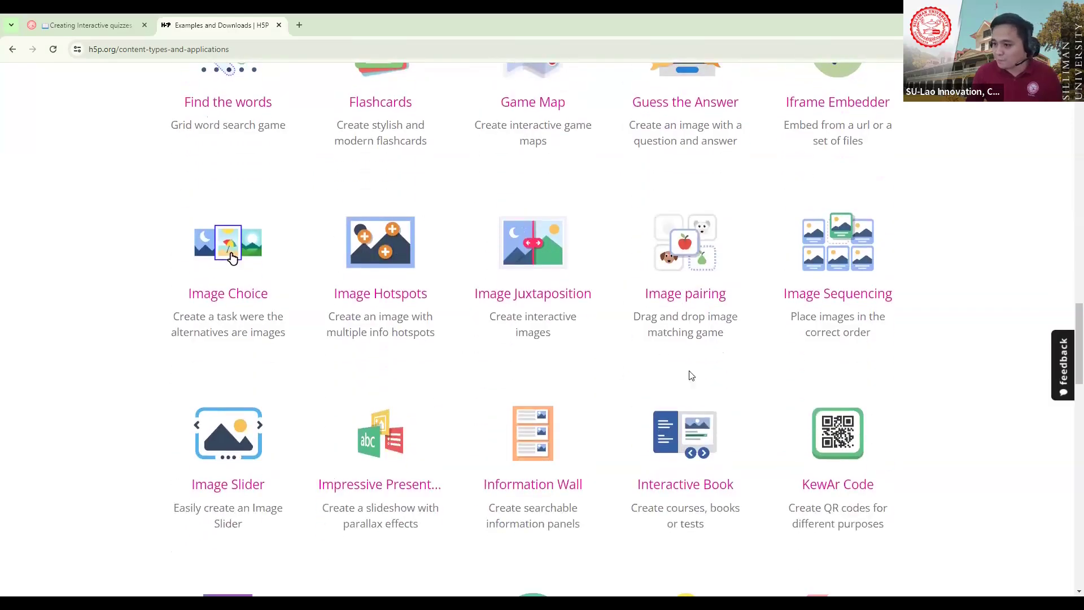
{"action": "scroll", "coordinate": [637, 416], "scroll_direction": "down", "scroll_amount": 2}
{"action": "scroll", "coordinate": [651, 390], "scroll_direction": "down", "scroll_amount": 5}
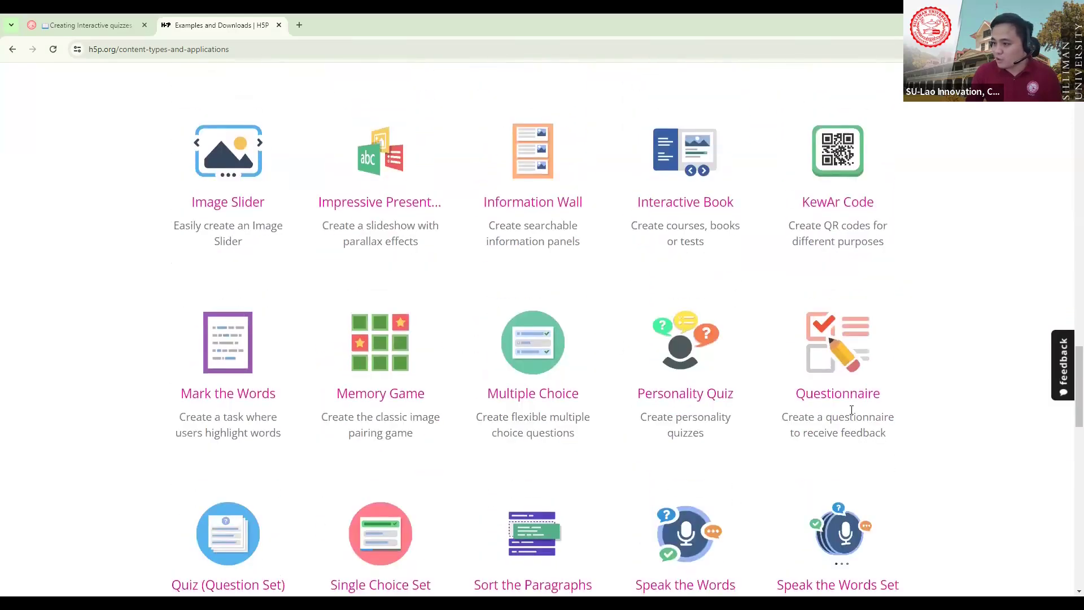
{"action": "scroll", "coordinate": [736, 417], "scroll_direction": "down", "scroll_amount": 4}
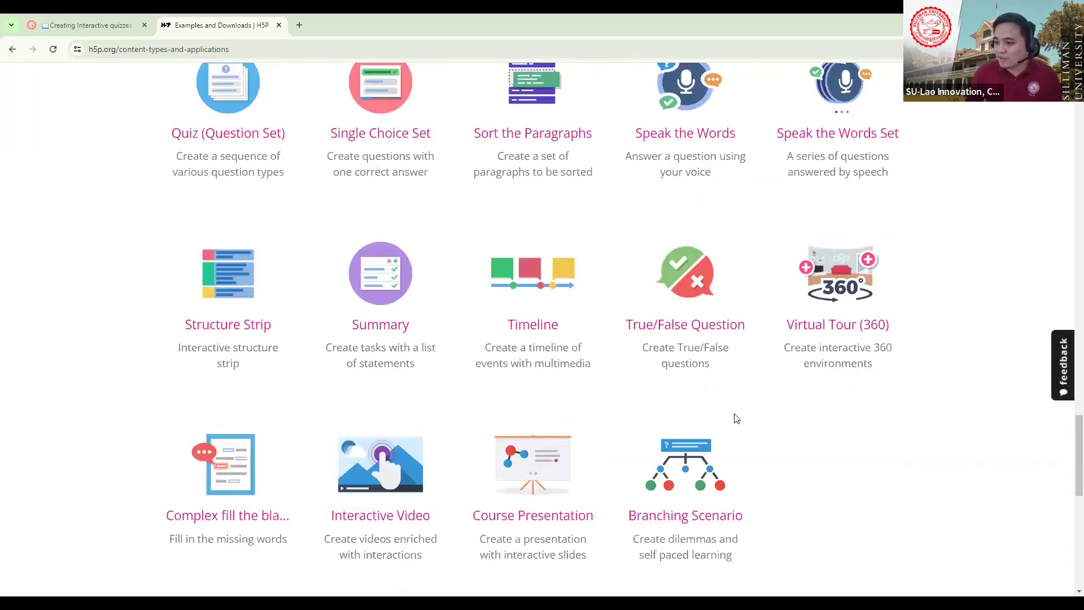
{"action": "scroll", "coordinate": [433, 462], "scroll_direction": "down", "scroll_amount": 3}
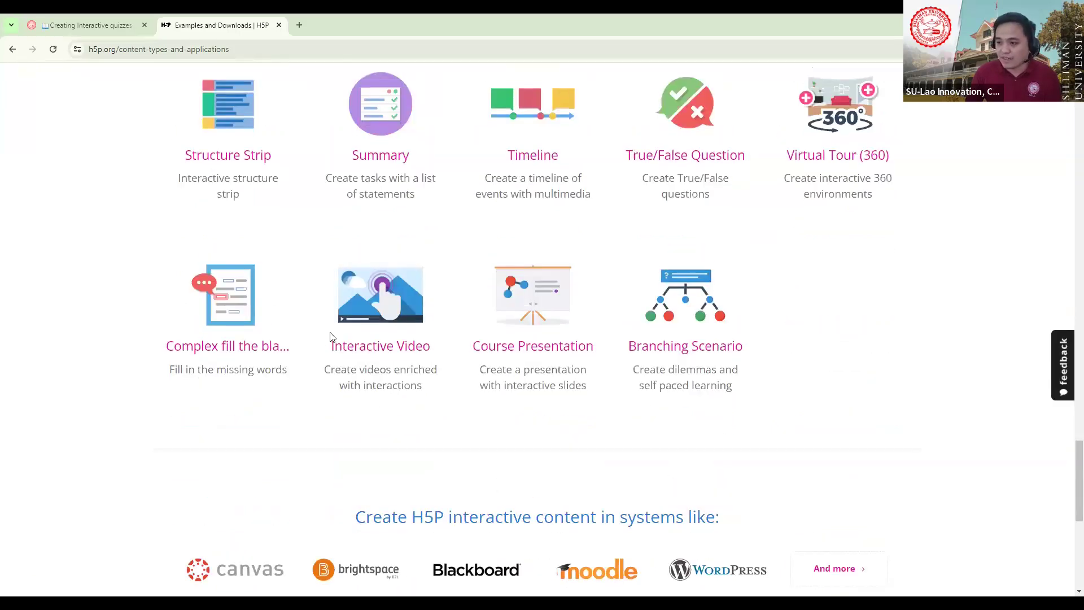
- Open the Interactive Video content type and examine its description and the Smoothie example
{"action": "left_click", "coordinate": [375, 306]}
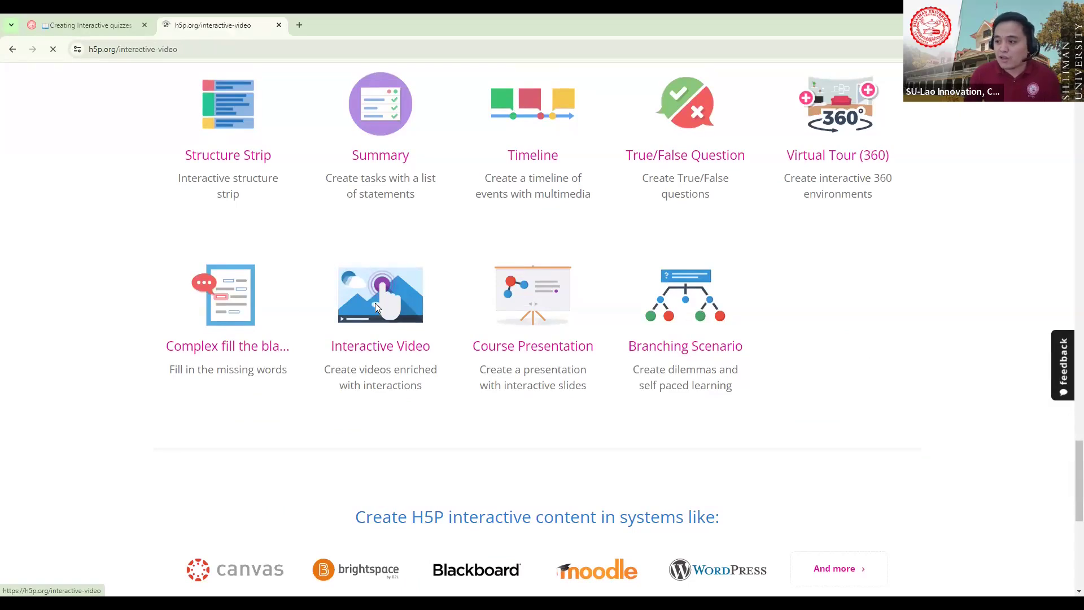
{"action": "scroll", "coordinate": [574, 405], "scroll_direction": "down", "scroll_amount": 2}
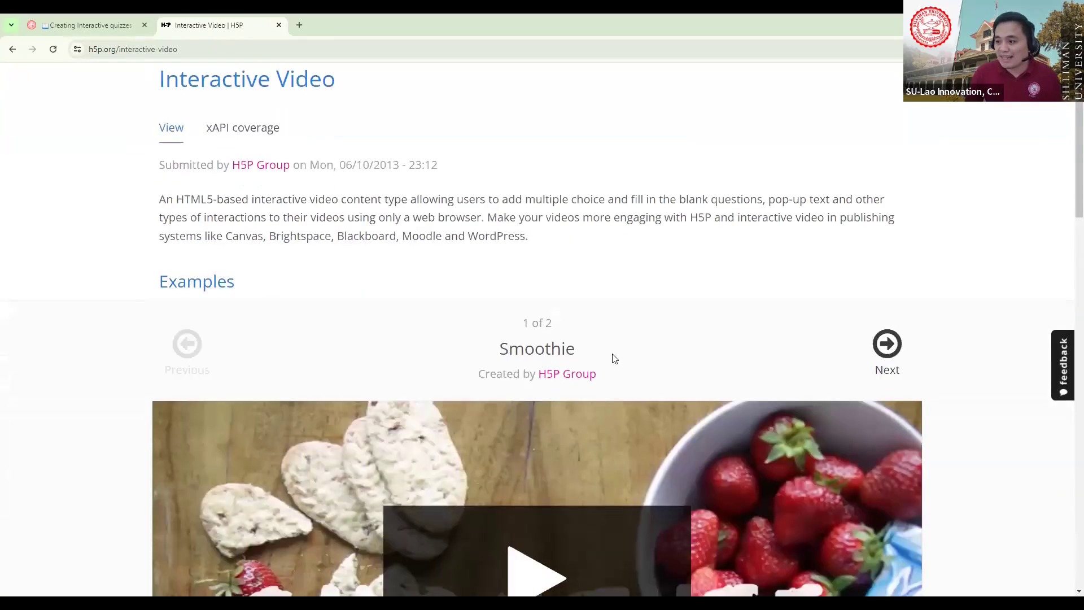
{"action": "scroll", "coordinate": [663, 332], "scroll_direction": "down", "scroll_amount": 2}
{"action": "scroll", "coordinate": [655, 285], "scroll_direction": "down", "scroll_amount": 2}
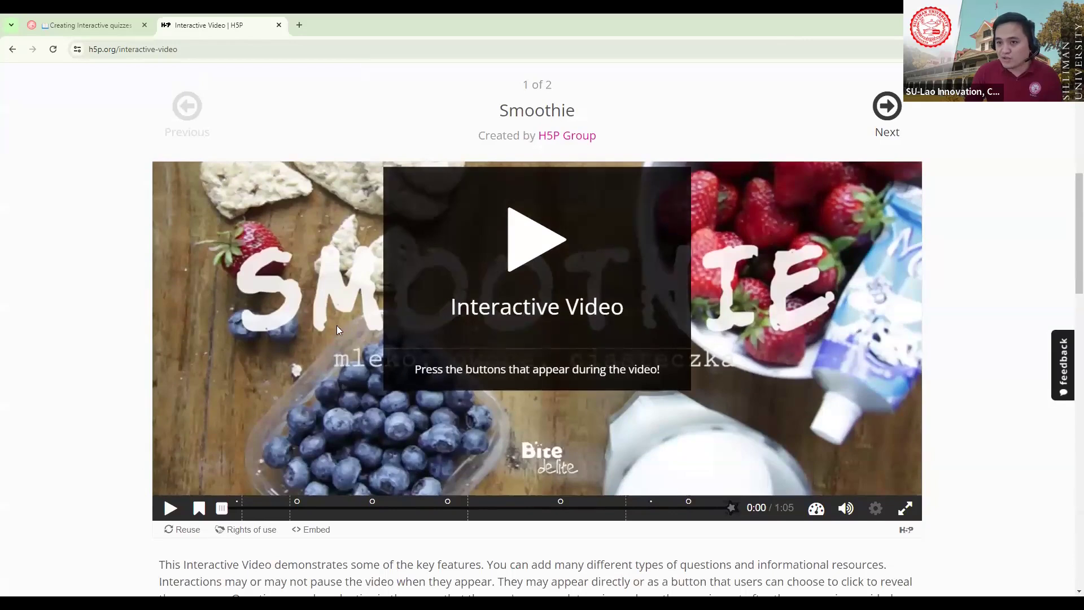
{"action": "scroll", "coordinate": [572, 353], "scroll_direction": "up", "scroll_amount": 4}
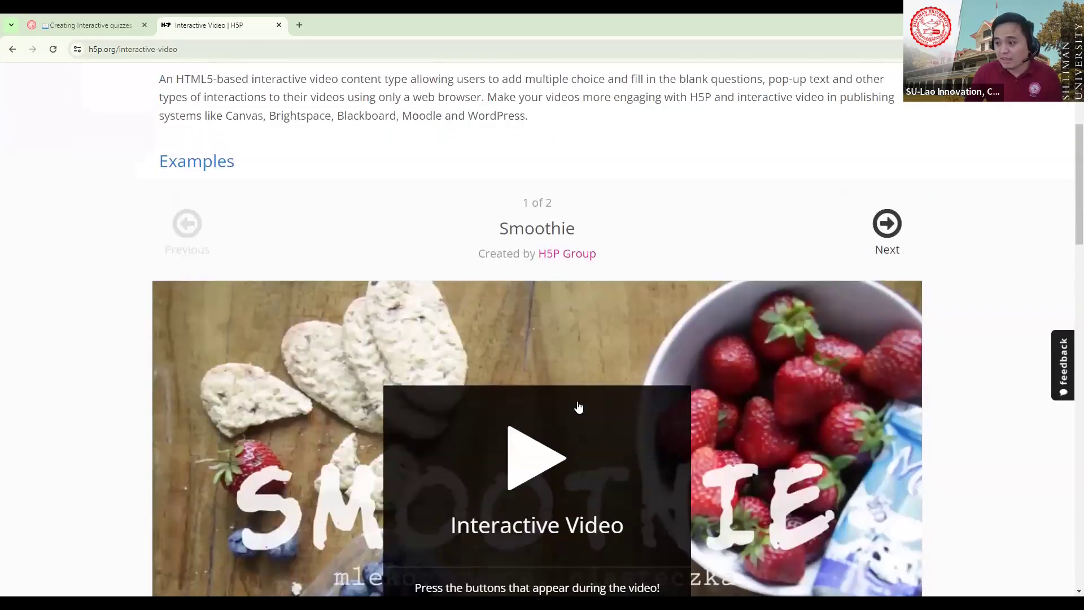
- Download the Smoothie Interactive Video example as a reusable .h5p file
{"action": "scroll", "coordinate": [578, 407], "scroll_direction": "down", "scroll_amount": 3}
{"action": "scroll", "coordinate": [367, 468], "scroll_direction": "down", "scroll_amount": 2}
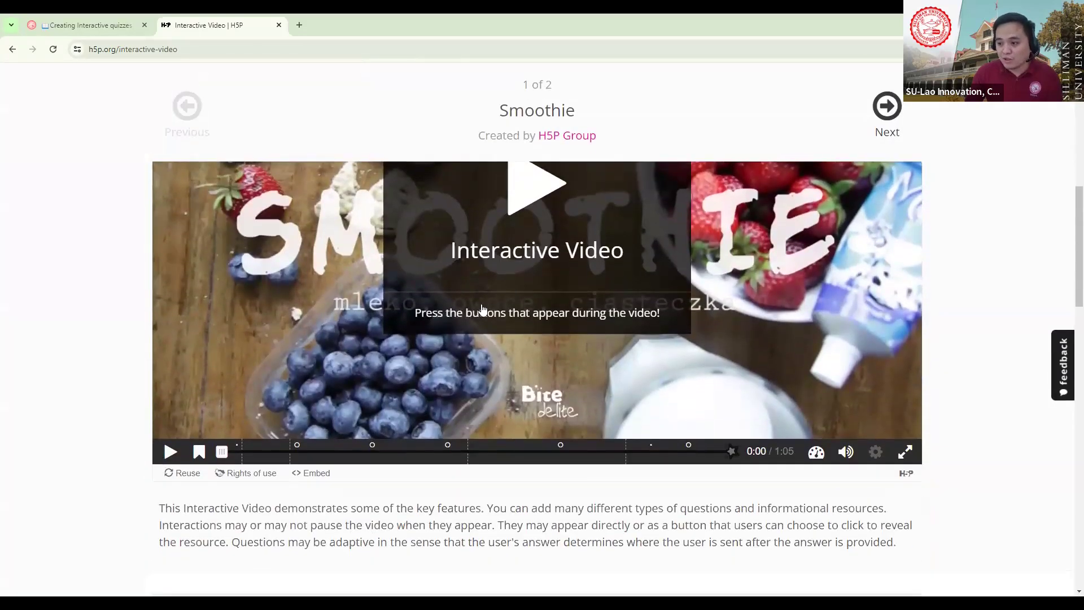
{"action": "scroll", "coordinate": [576, 393], "scroll_direction": "up", "scroll_amount": 2}
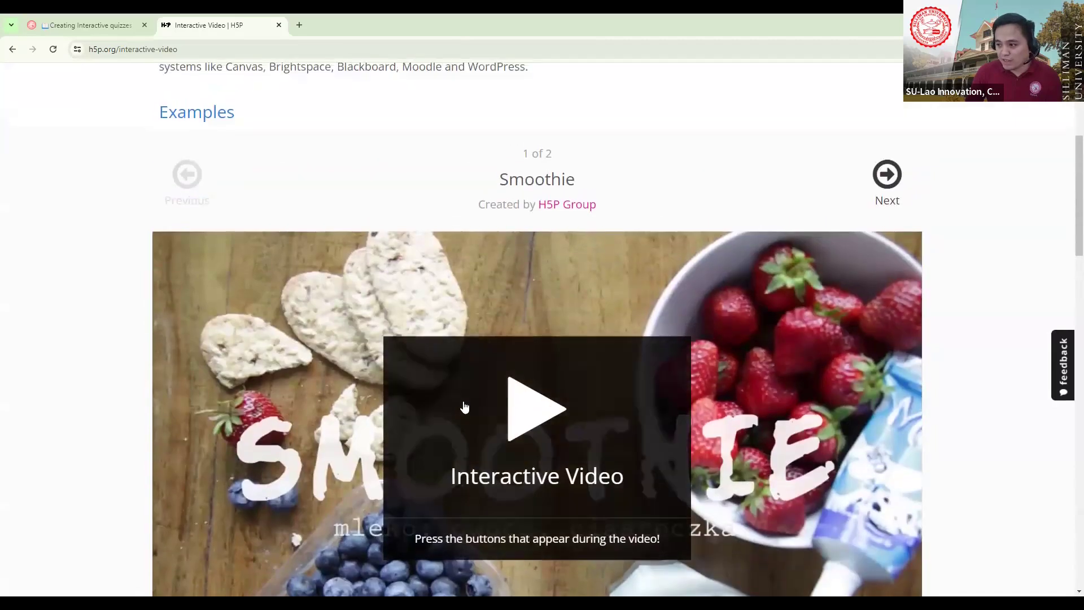
{"action": "scroll", "coordinate": [484, 390], "scroll_direction": "down", "scroll_amount": 1}
{"action": "scroll", "coordinate": [484, 391], "scroll_direction": "down", "scroll_amount": 6}
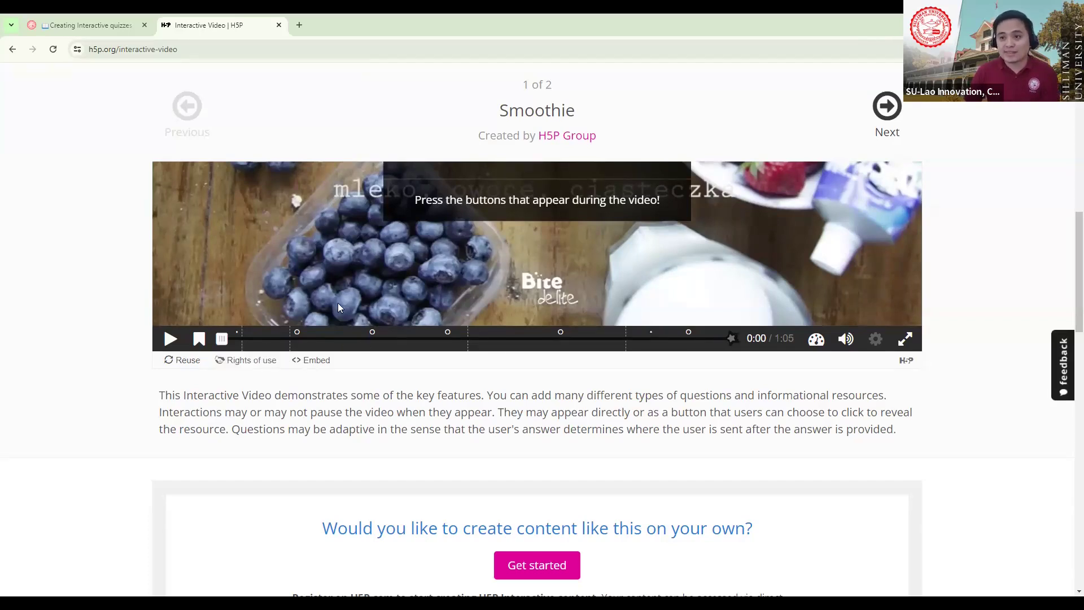
{"action": "scroll", "coordinate": [362, 282], "scroll_direction": "up", "scroll_amount": 2}
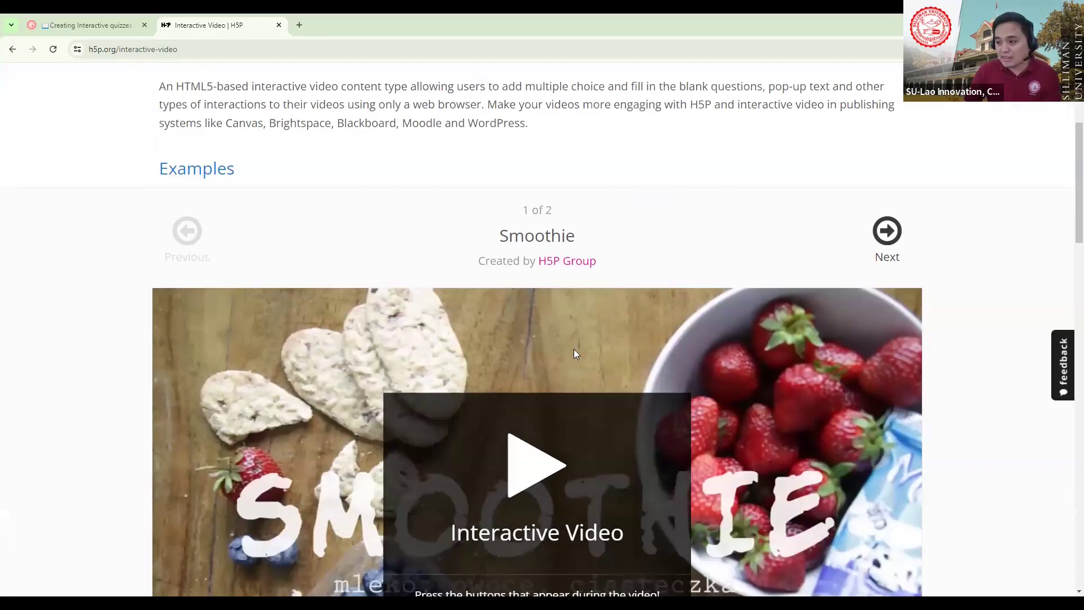
{"action": "scroll", "coordinate": [388, 366], "scroll_direction": "down", "scroll_amount": 2}
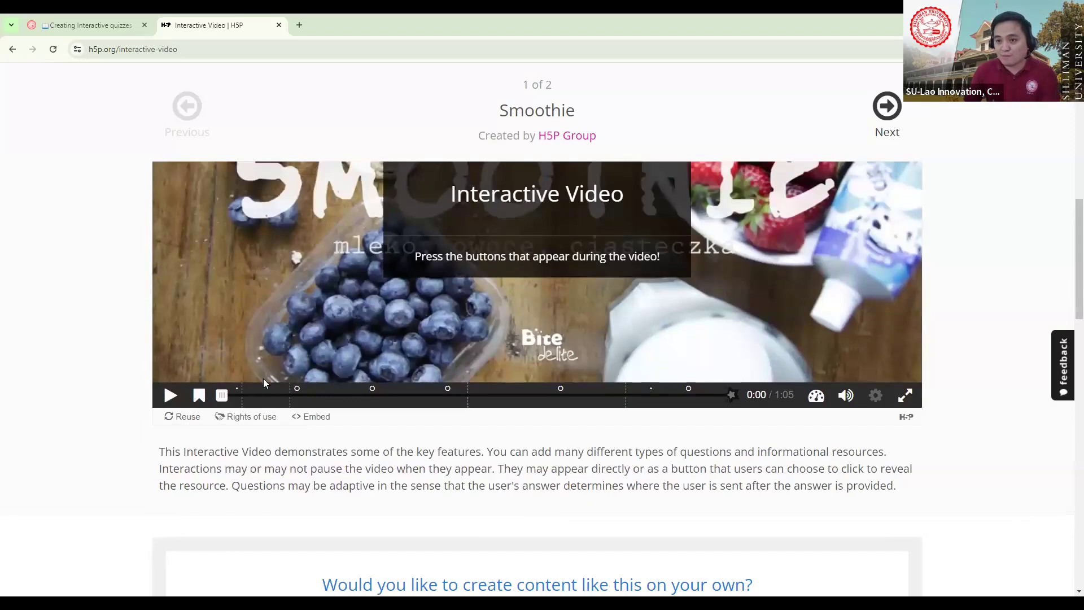
{"action": "left_click", "coordinate": [176, 418]}
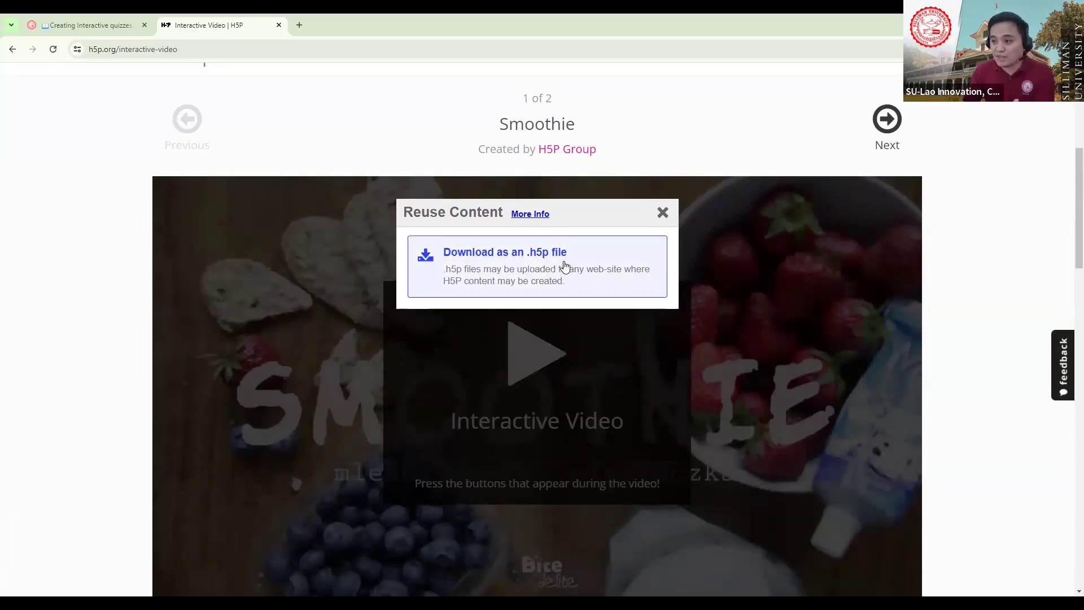
{"action": "left_click", "coordinate": [490, 264]}
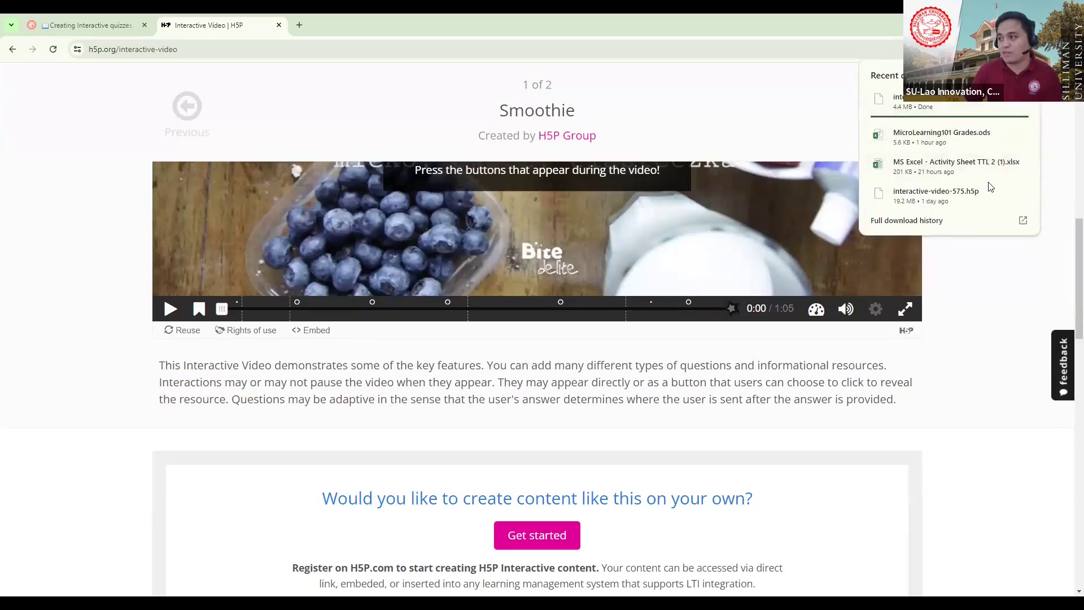
- Open the account profile page and start creating new interactive content with Try out H5P
{"action": "scroll", "coordinate": [969, 214], "scroll_direction": "up", "scroll_amount": 6}
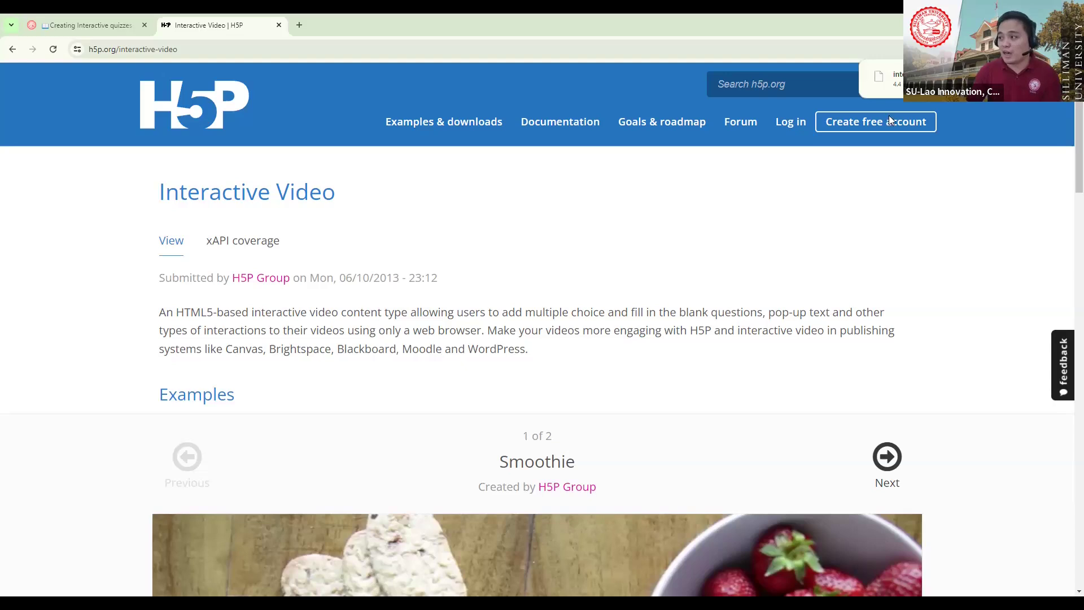
{"action": "scroll", "coordinate": [440, 454], "scroll_direction": "down", "scroll_amount": 4}
{"action": "scroll", "coordinate": [468, 411], "scroll_direction": "up", "scroll_amount": 4}
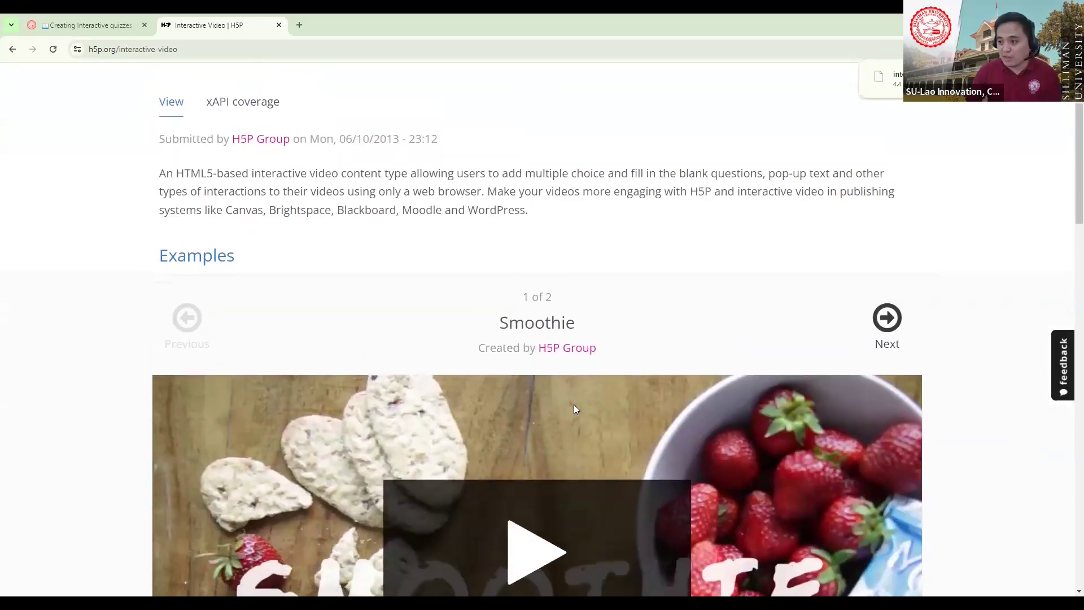
{"action": "left_click_drag", "start_coordinate": [162, 195], "coordinate": [355, 197]}
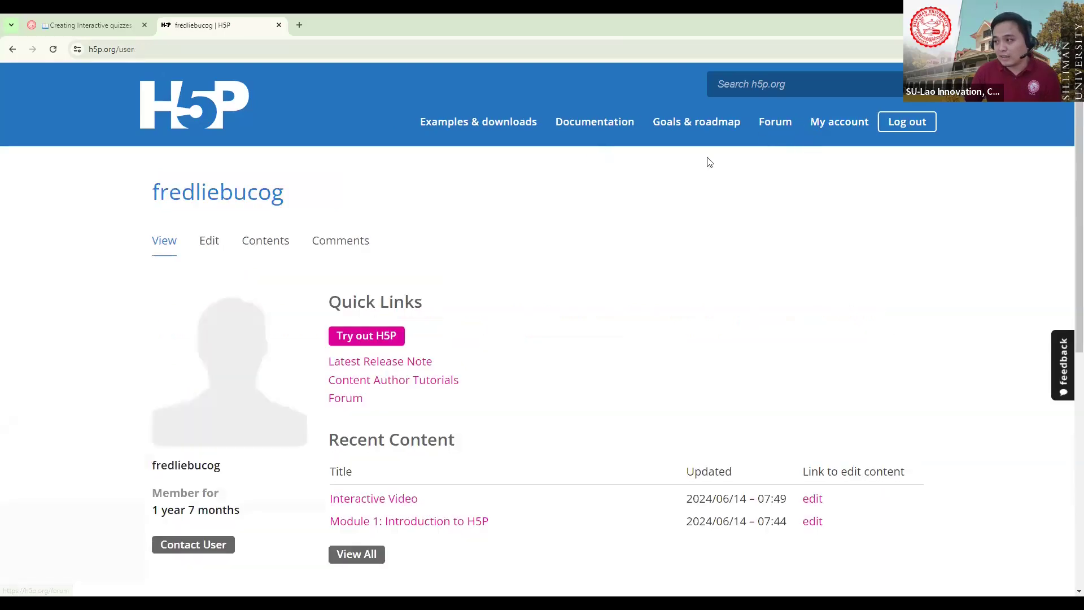
{"action": "scroll", "coordinate": [481, 295], "scroll_direction": "down", "scroll_amount": 1}
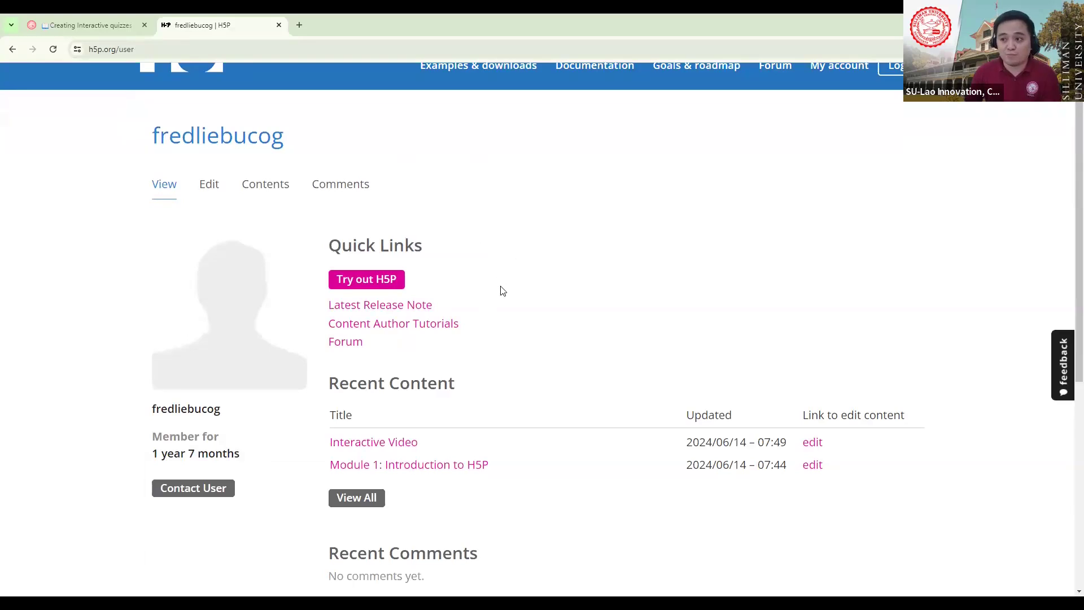
{"action": "scroll", "coordinate": [557, 252], "scroll_direction": "down", "scroll_amount": 1}
{"action": "scroll", "coordinate": [565, 248], "scroll_direction": "up", "scroll_amount": 2}
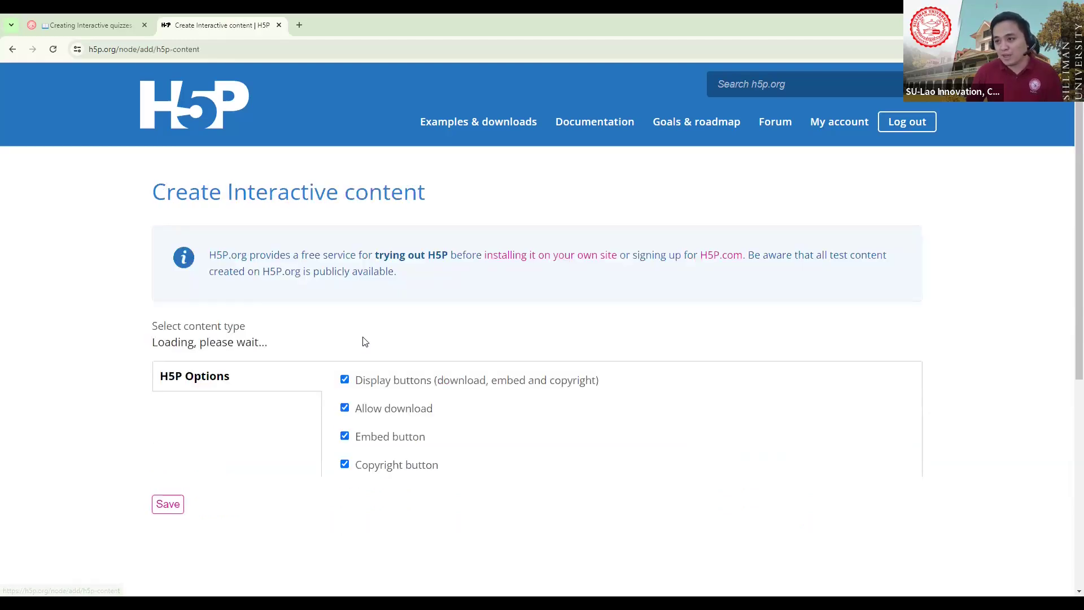
- Examine the content types offered for creating interactive content, from True/False Question to Game Map
{"action": "scroll", "coordinate": [469, 320], "scroll_direction": "down", "scroll_amount": 3}
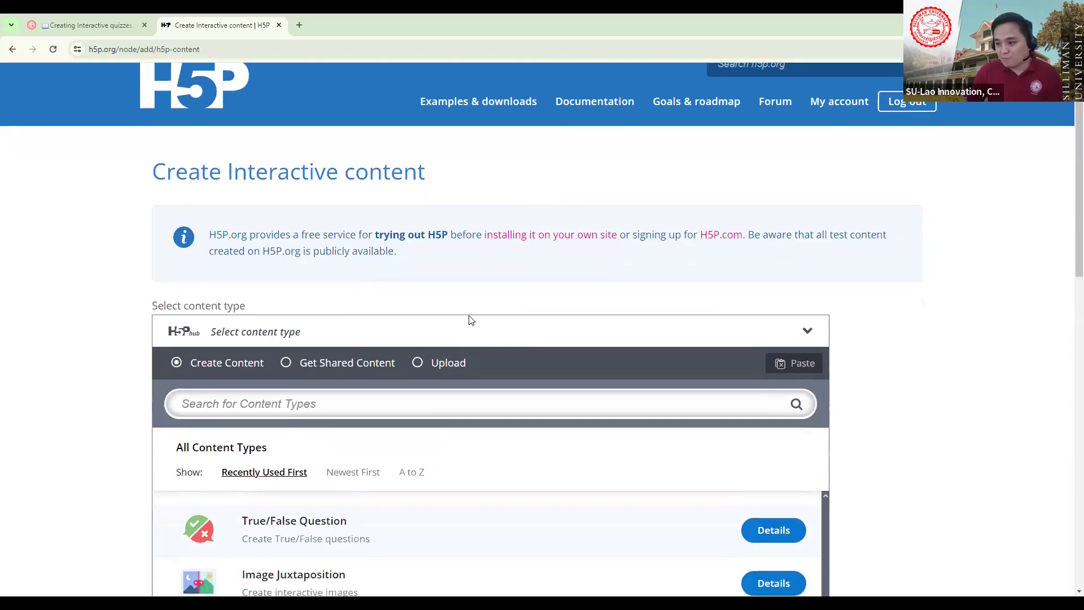
{"action": "scroll", "coordinate": [477, 331], "scroll_direction": "down", "scroll_amount": 3}
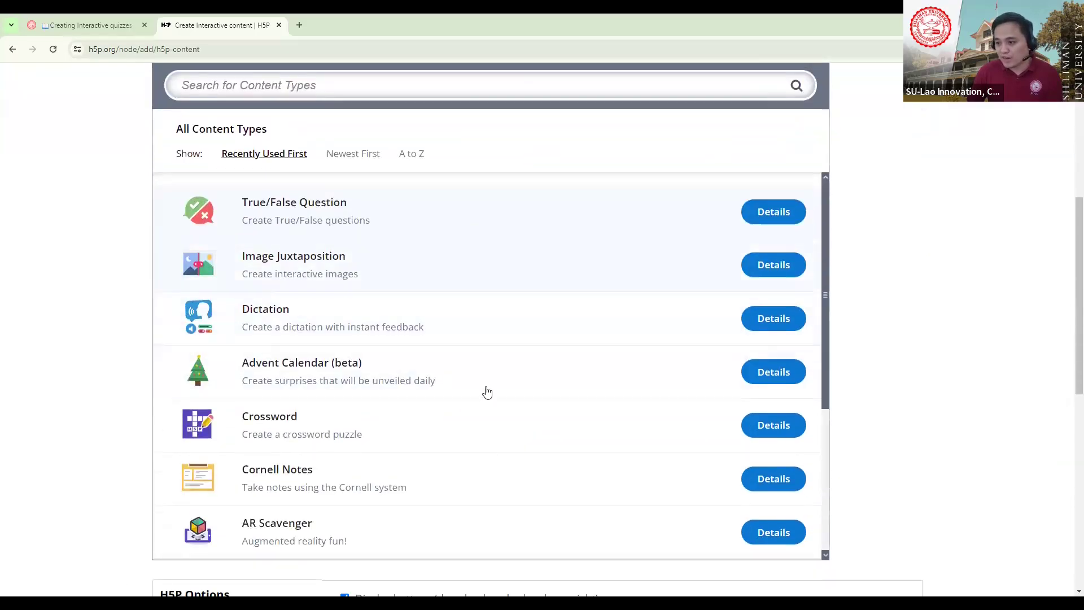
{"action": "scroll", "coordinate": [447, 362], "scroll_direction": "down", "scroll_amount": 3}
{"action": "scroll", "coordinate": [483, 356], "scroll_direction": "up", "scroll_amount": 6}
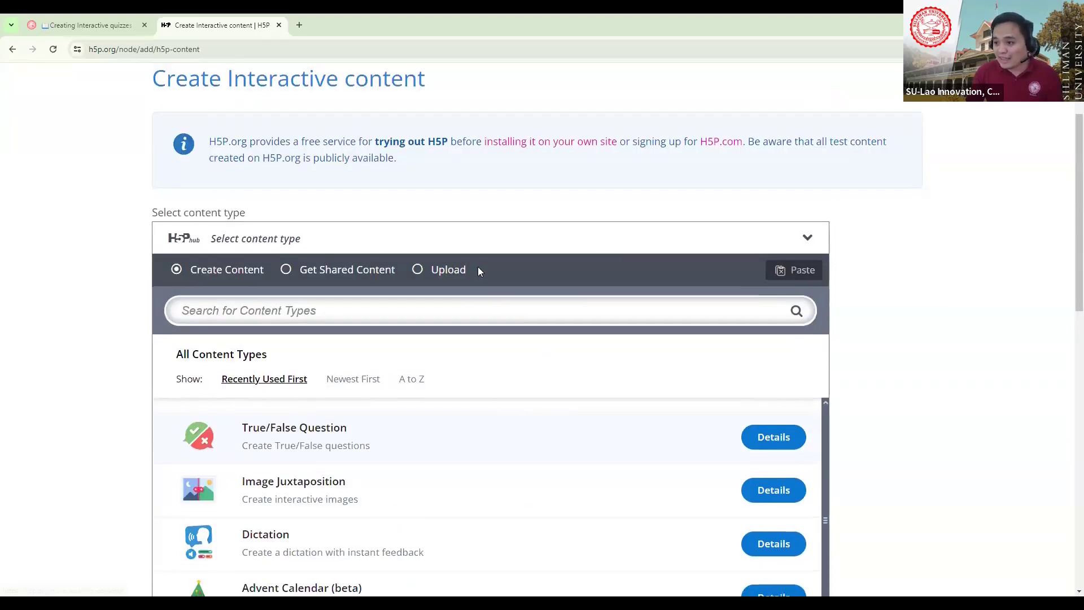
{"action": "scroll", "coordinate": [477, 267], "scroll_direction": "down", "scroll_amount": 2}
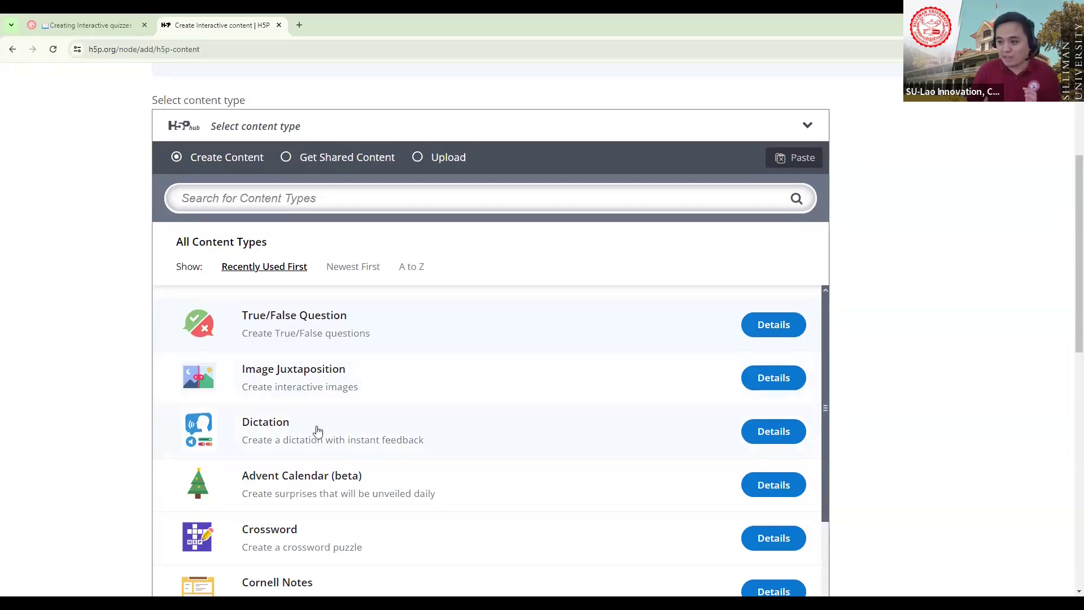
{"action": "scroll", "coordinate": [354, 400], "scroll_direction": "down", "scroll_amount": 2}
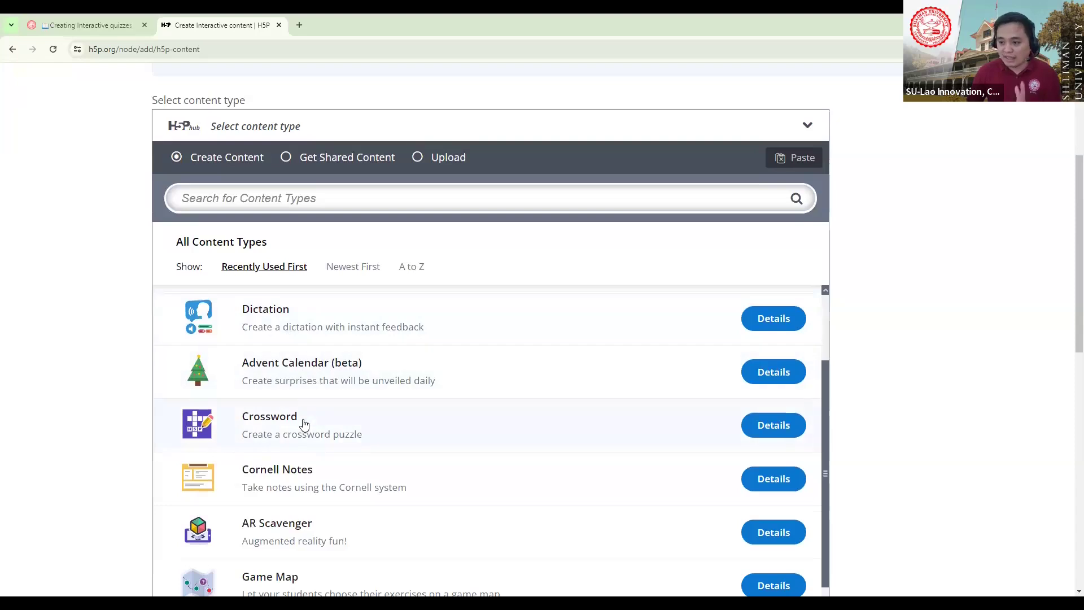
{"action": "scroll", "coordinate": [310, 446], "scroll_direction": "down", "scroll_amount": 4}
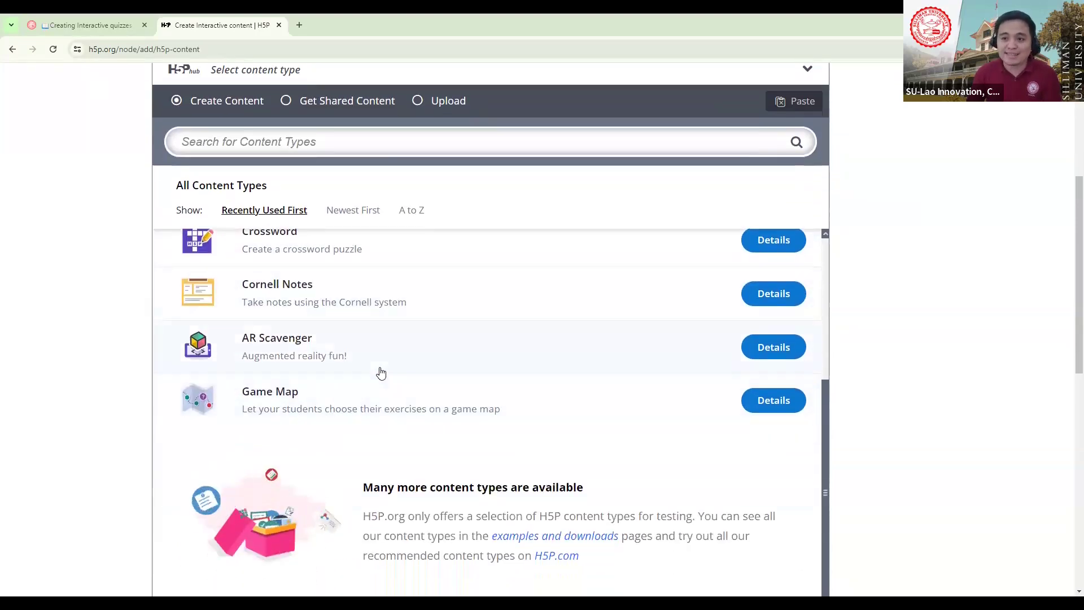
{"action": "scroll", "coordinate": [406, 384], "scroll_direction": "up", "scroll_amount": 1}
{"action": "scroll", "coordinate": [406, 384], "scroll_direction": "up", "scroll_amount": 10}
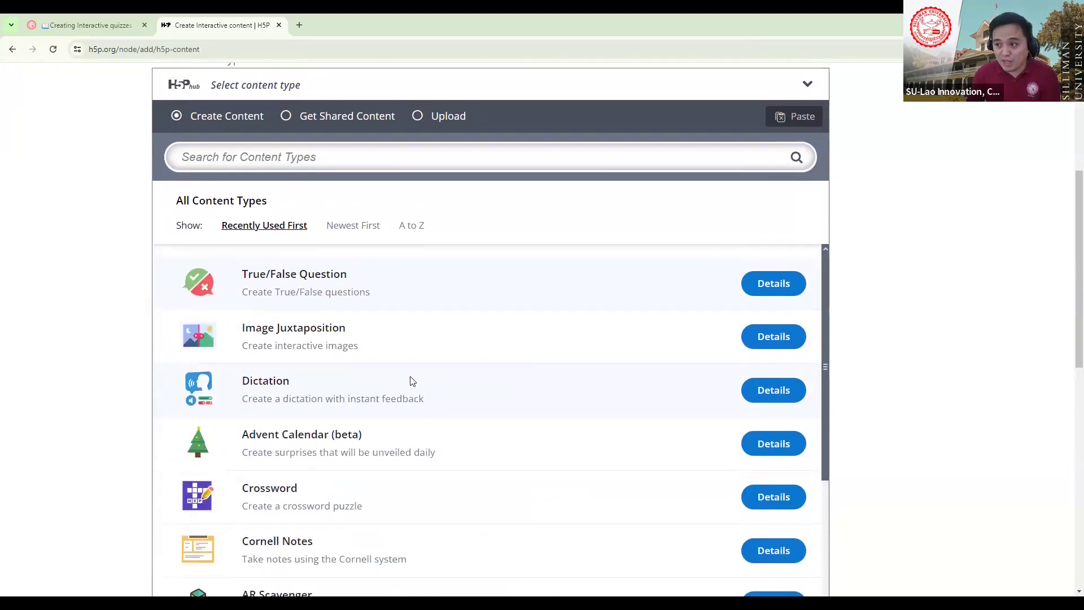
{"action": "scroll", "coordinate": [585, 338], "scroll_direction": "down", "scroll_amount": 1}
{"action": "scroll", "coordinate": [585, 338], "scroll_direction": "down", "scroll_amount": 2}
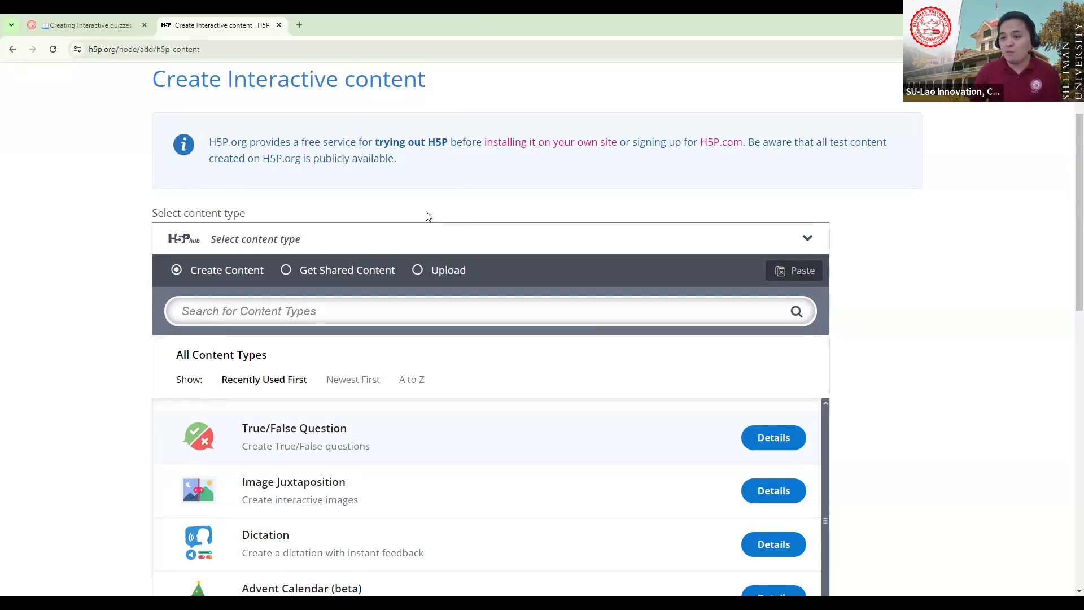
{"action": "scroll", "coordinate": [621, 265], "scroll_direction": "up", "scroll_amount": 2}
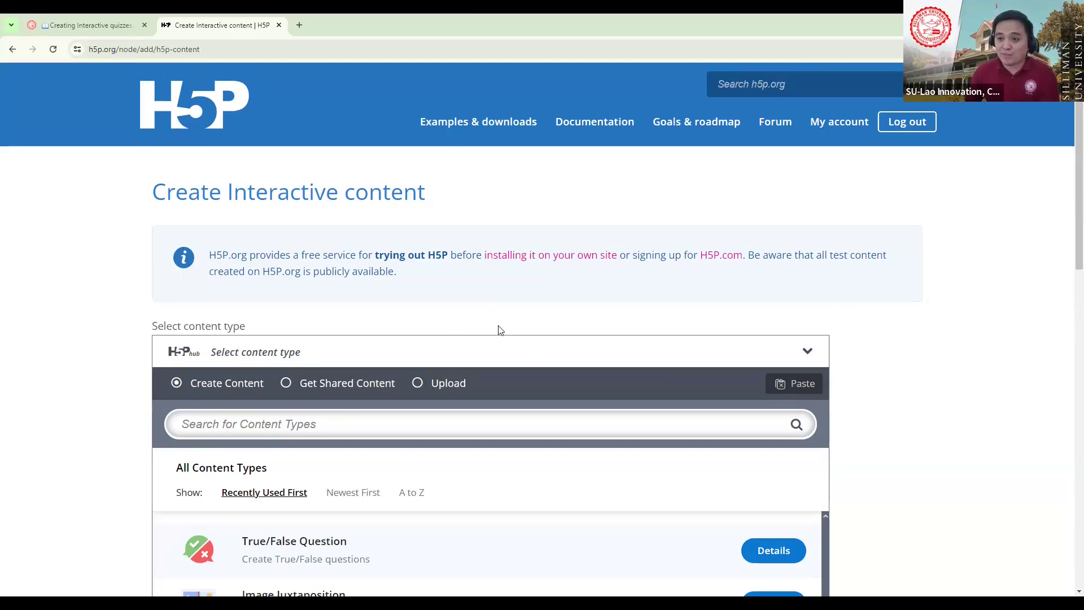
- Upload interactive-video-2-618.h5p from the Downloads folder and use it as the new interactive content
{"action": "scroll", "coordinate": [548, 334], "scroll_direction": "down", "scroll_amount": 2}
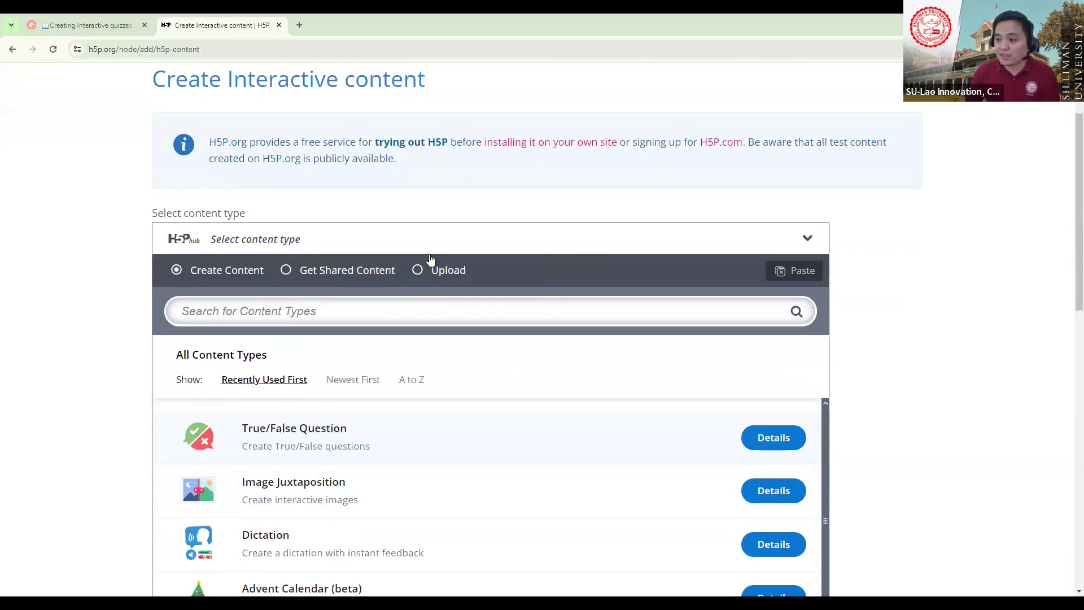
{"action": "left_click", "coordinate": [419, 272]}
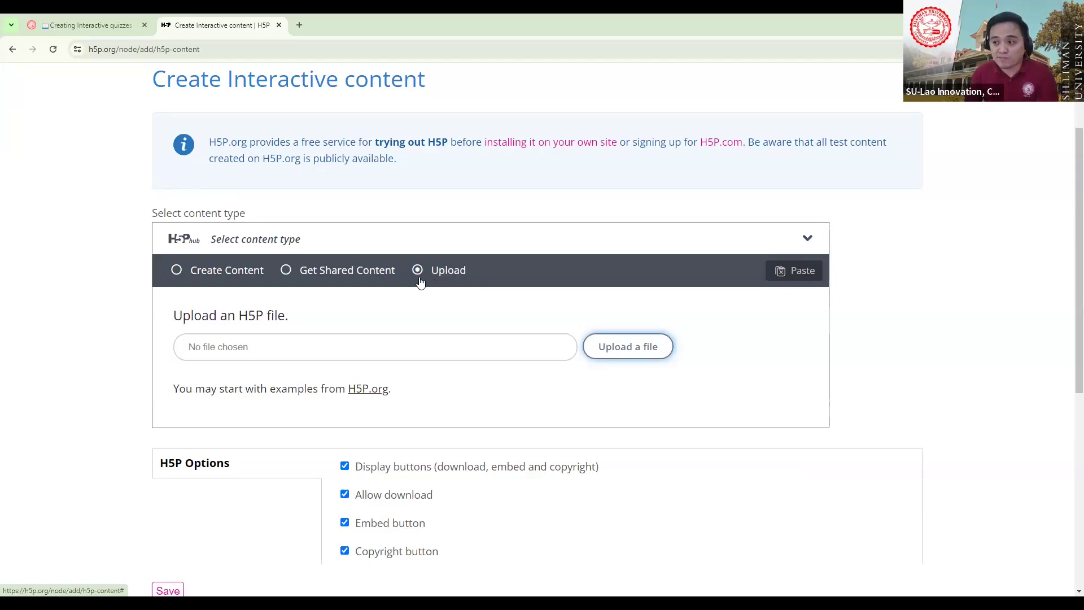
{"action": "left_click", "coordinate": [610, 349]}
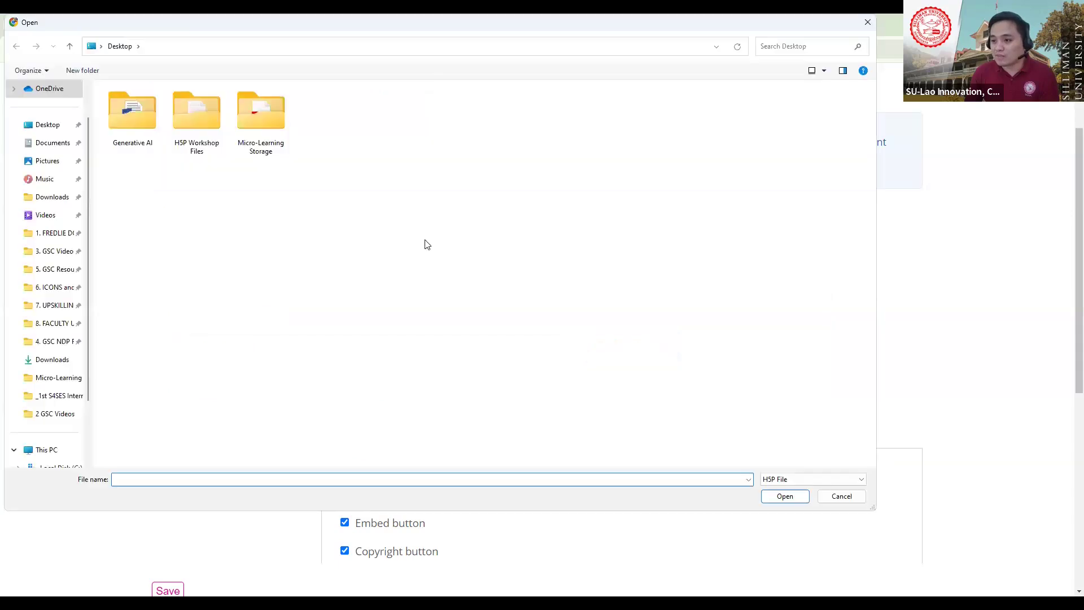
{"action": "left_click", "coordinate": [53, 363]}
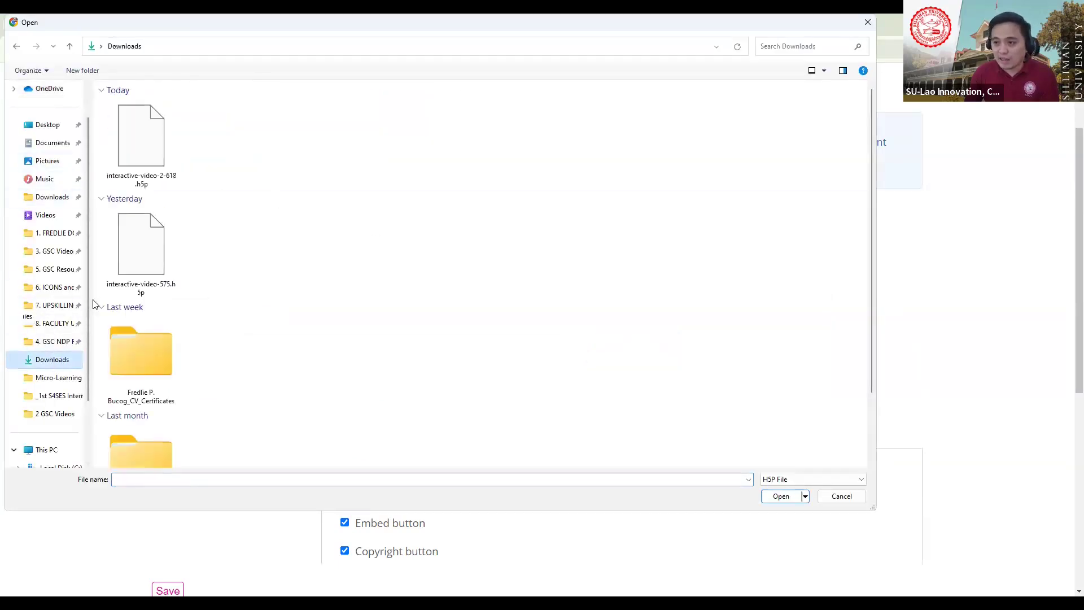
{"action": "left_click", "coordinate": [144, 147]}
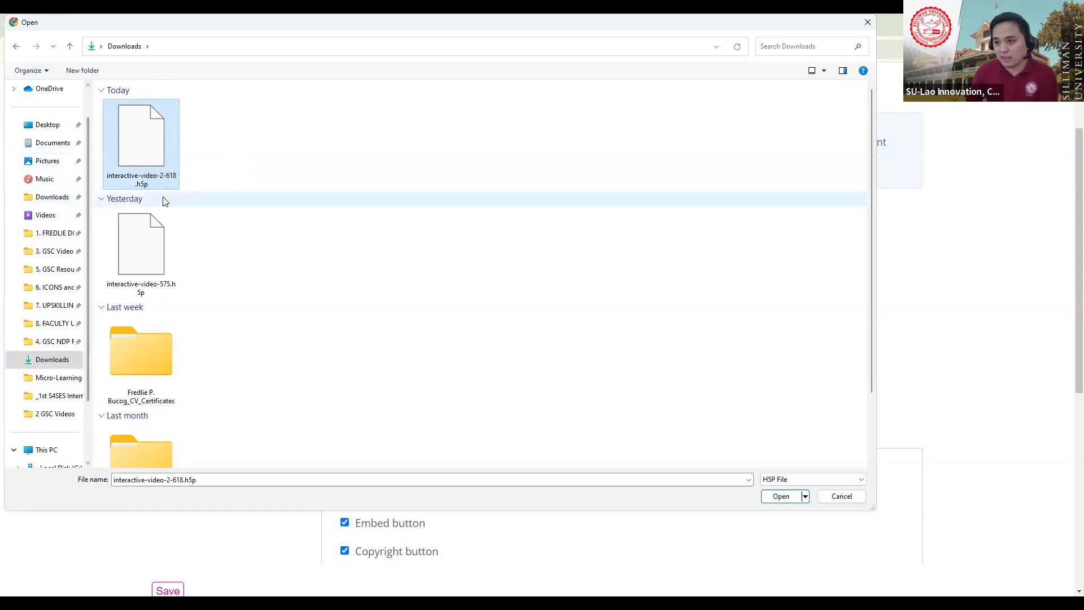
{"action": "left_click", "coordinate": [780, 498]}
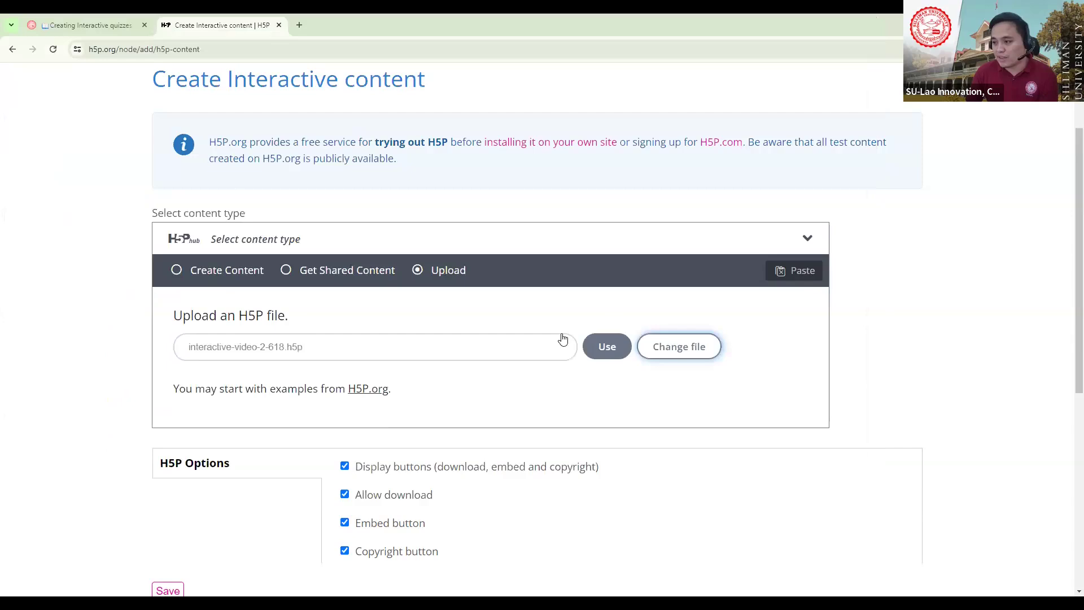
{"action": "scroll", "coordinate": [562, 336], "scroll_direction": "down", "scroll_amount": 1}
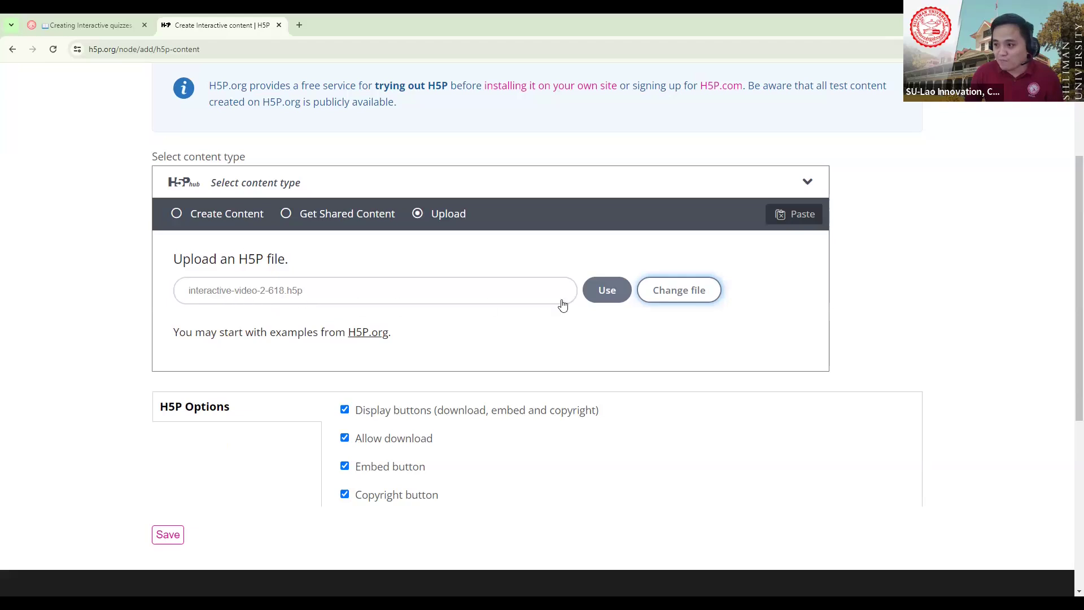
{"action": "left_click", "coordinate": [604, 295]}
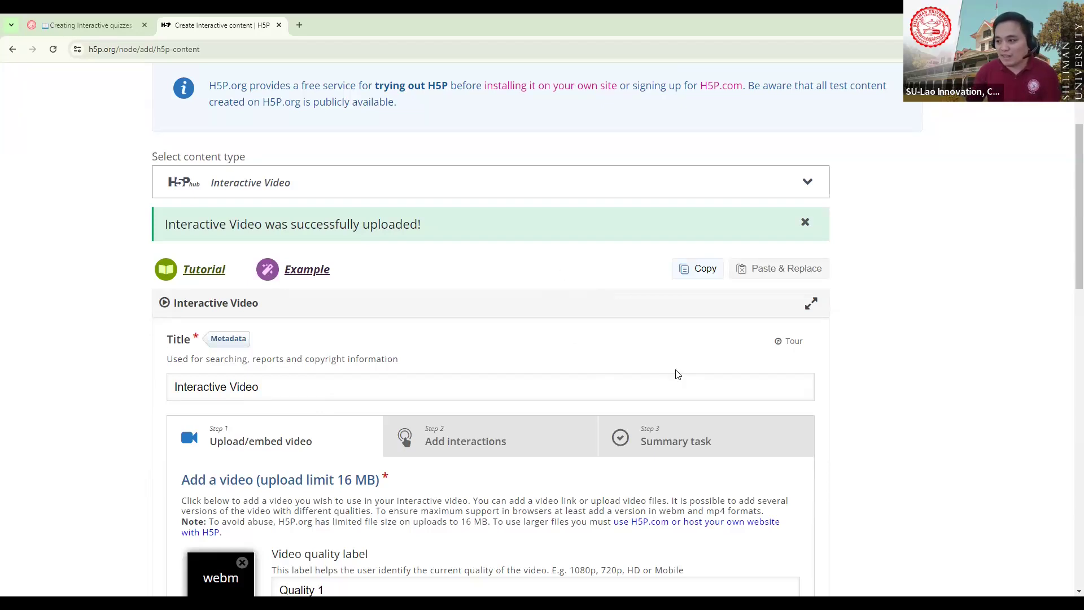
- Examine the Interactive Video editor's title, Upload/embed video settings, video quality labels and stages for interactions and the summary task
{"action": "scroll", "coordinate": [542, 358], "scroll_direction": "down", "scroll_amount": 3}
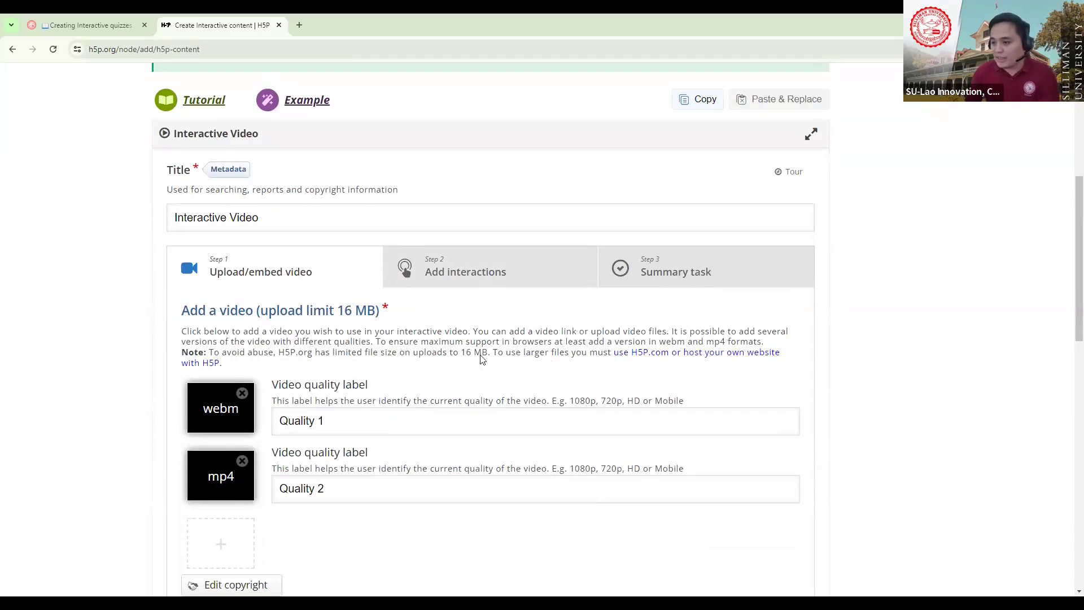
{"action": "scroll", "coordinate": [474, 295], "scroll_direction": "down", "scroll_amount": 3}
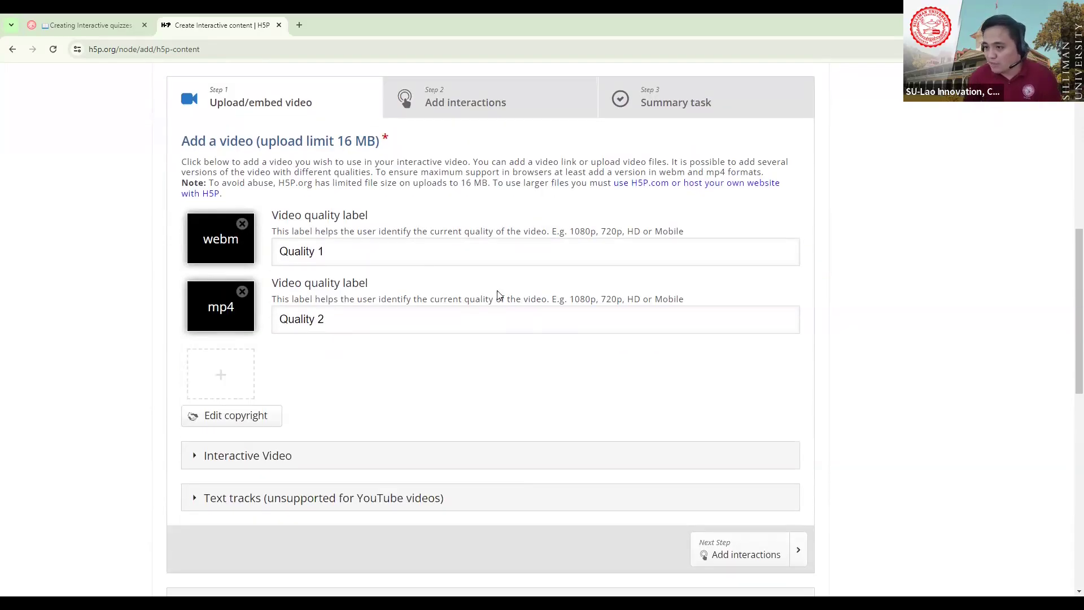
{"action": "scroll", "coordinate": [565, 316], "scroll_direction": "up", "scroll_amount": 3}
{"action": "scroll", "coordinate": [556, 314], "scroll_direction": "down", "scroll_amount": 3}
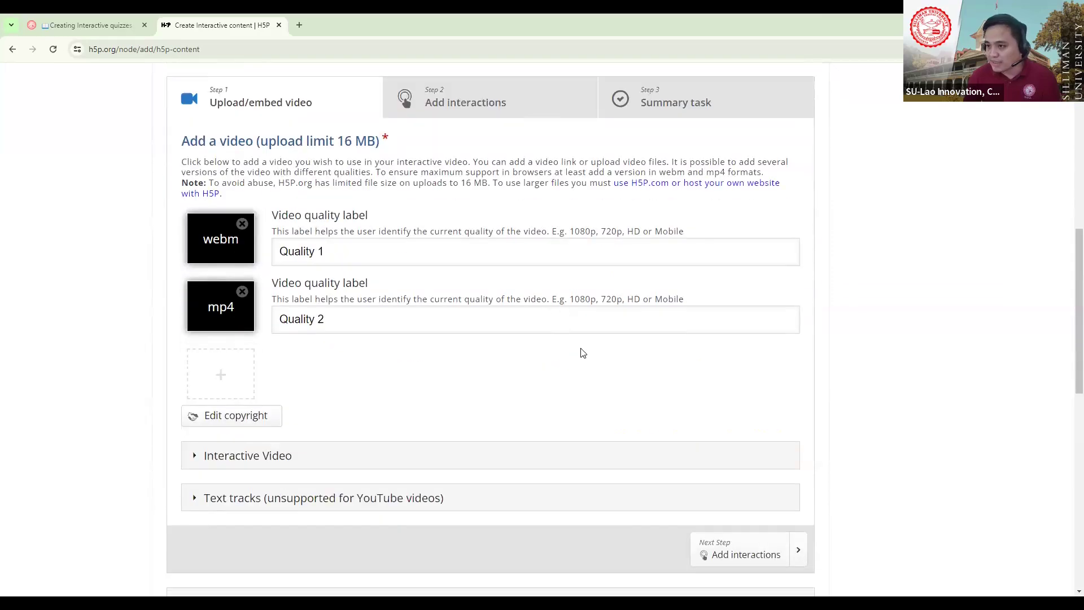
{"action": "scroll", "coordinate": [585, 334], "scroll_direction": "up", "scroll_amount": 5}
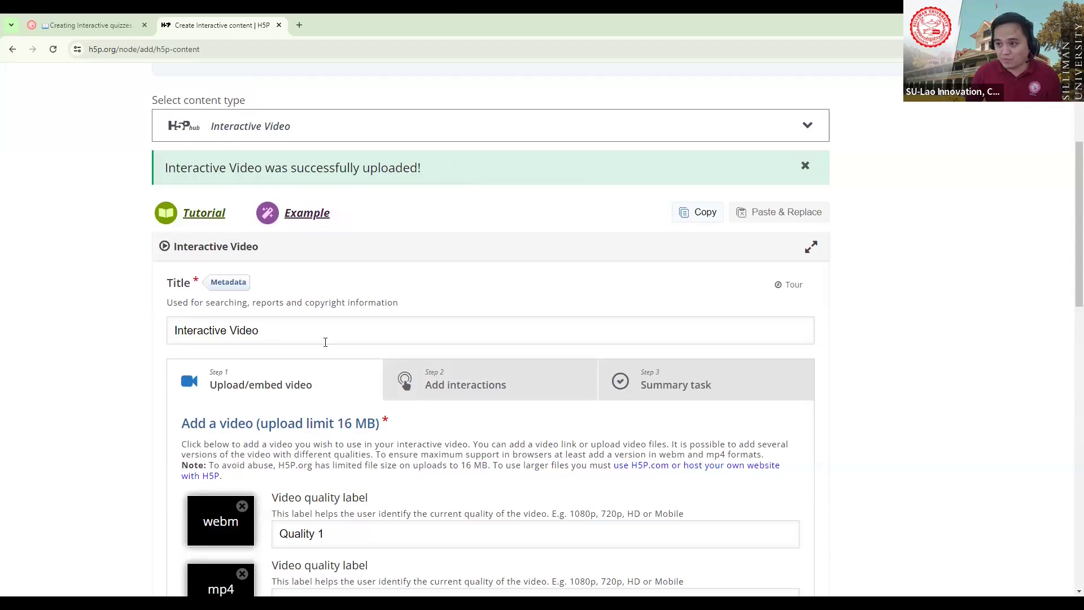
{"action": "scroll", "coordinate": [395, 344], "scroll_direction": "down", "scroll_amount": 4}
{"action": "scroll", "coordinate": [522, 315], "scroll_direction": "down", "scroll_amount": 2}
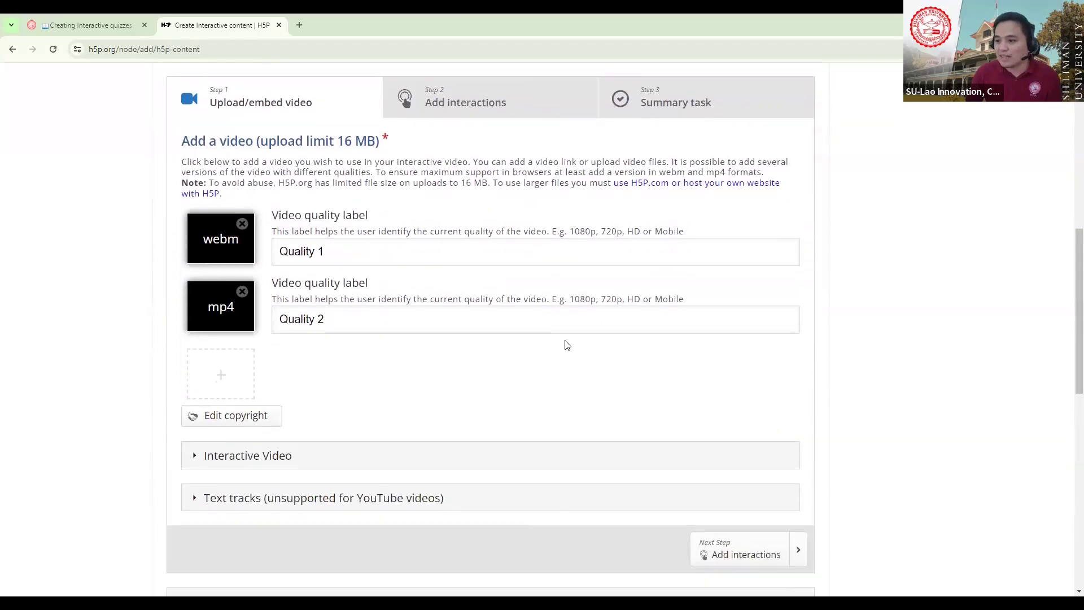
{"action": "scroll", "coordinate": [564, 342], "scroll_direction": "up", "scroll_amount": 3}
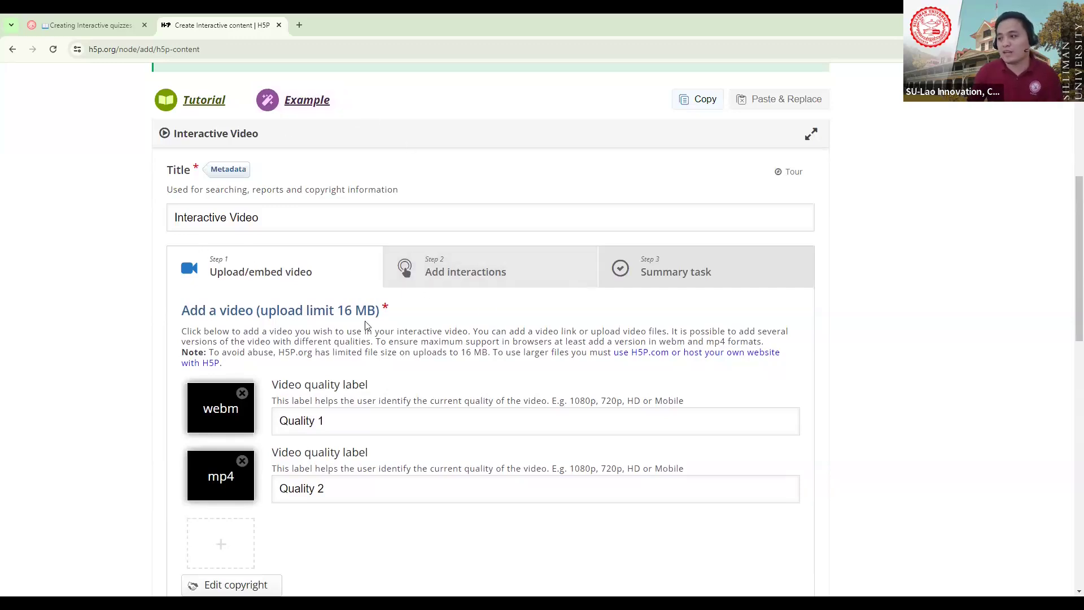
- Save the uploaded Interactive Video as new H5P content
{"action": "scroll", "coordinate": [387, 315], "scroll_direction": "down", "scroll_amount": 9}
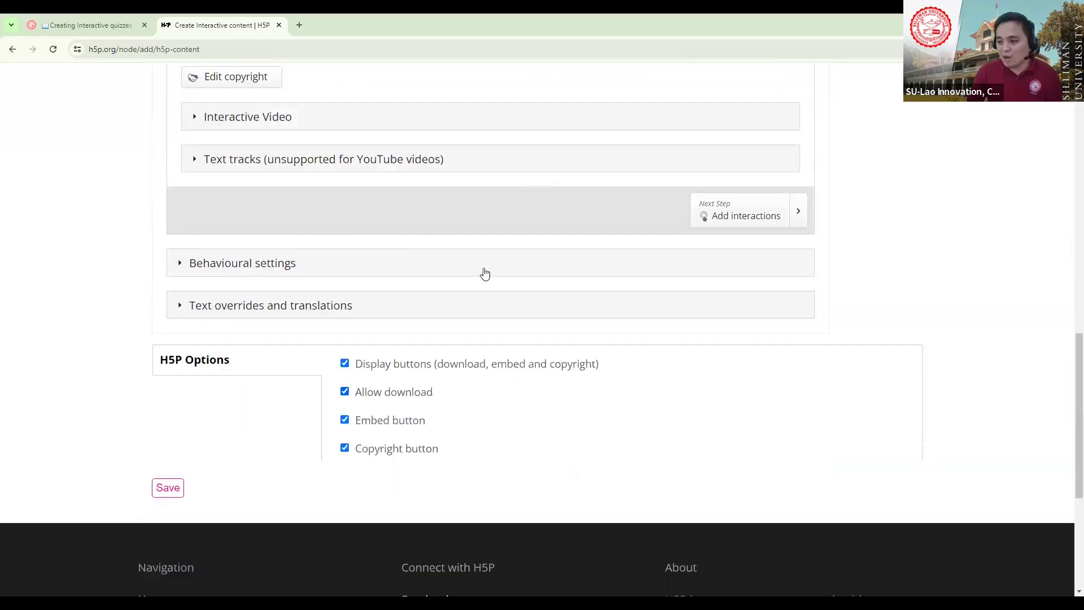
{"action": "left_click", "coordinate": [168, 489]}
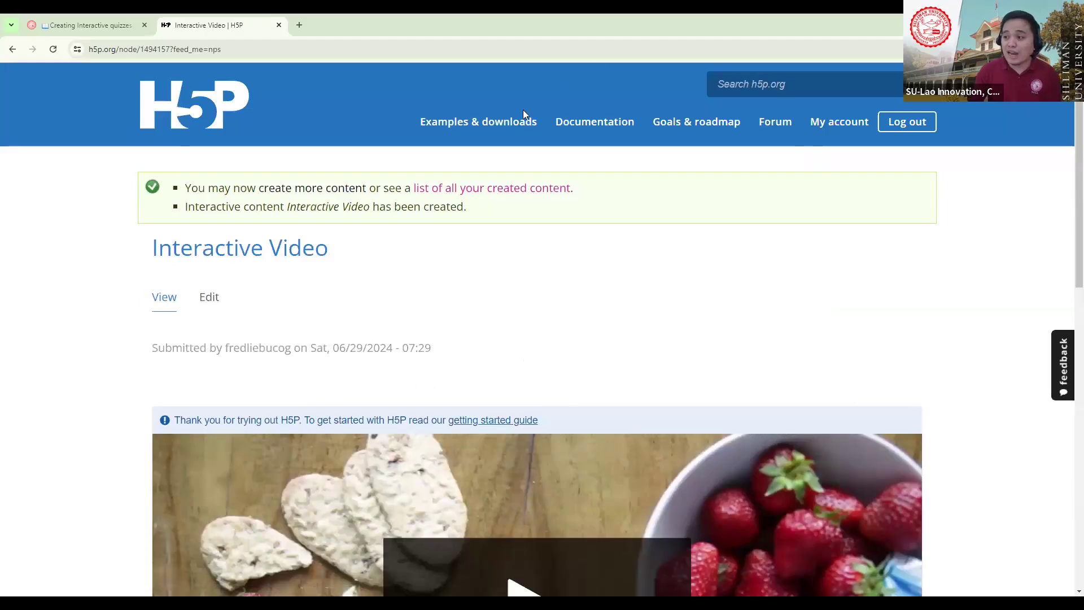
- Open the Interactive Video content type from the examples and downloads page and view its Smoothie example
{"action": "left_click", "coordinate": [476, 125]}
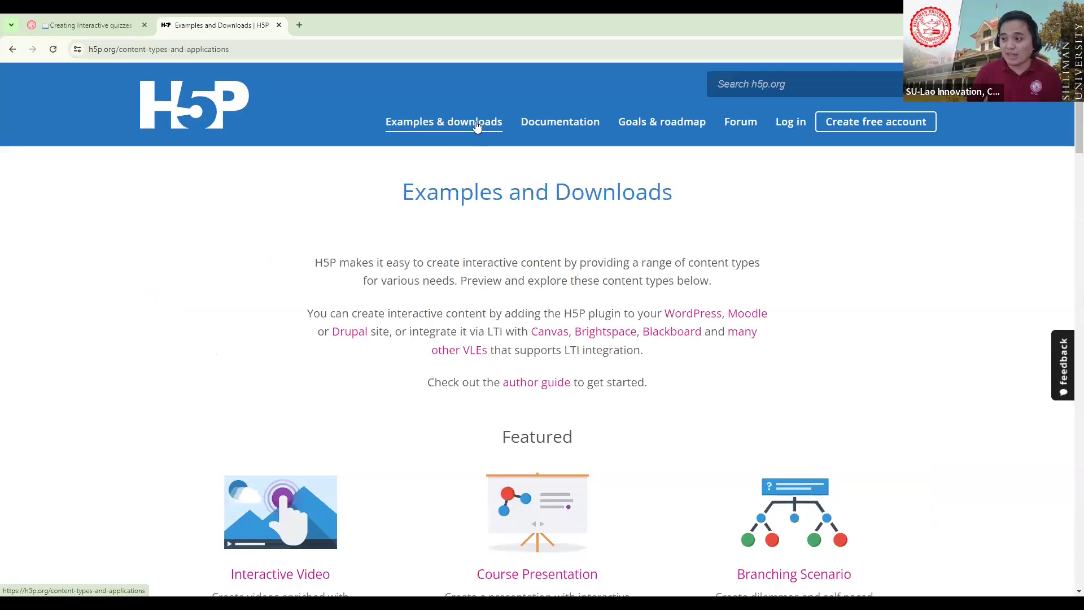
{"action": "scroll", "coordinate": [338, 396], "scroll_direction": "down", "scroll_amount": 2}
{"action": "scroll", "coordinate": [328, 371], "scroll_direction": "down", "scroll_amount": 1}
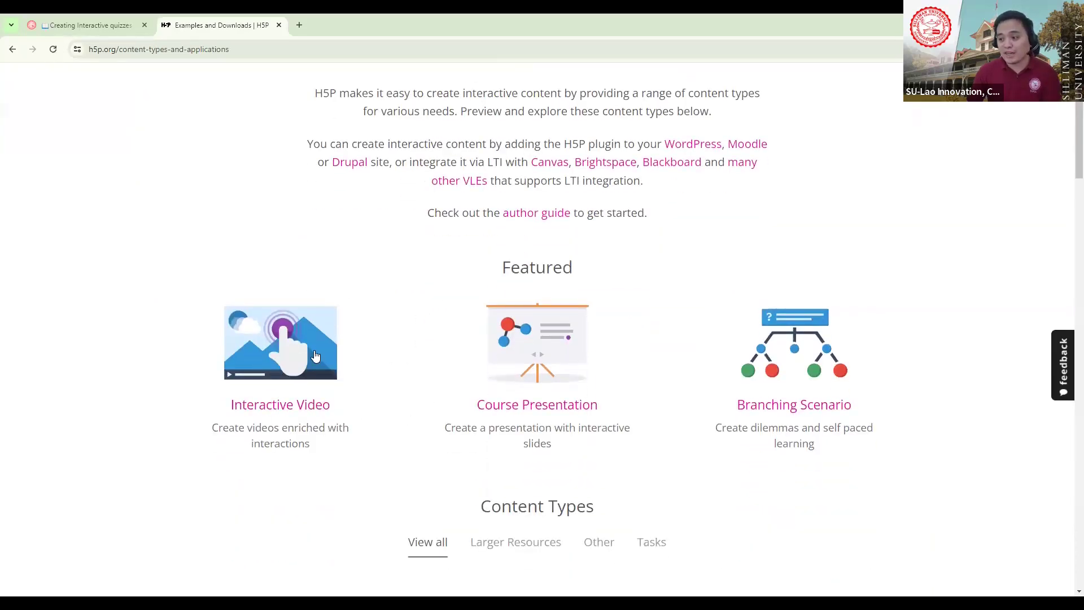
{"action": "left_click", "coordinate": [283, 340]}
{"action": "scroll", "coordinate": [378, 379], "scroll_direction": "down", "scroll_amount": 6}
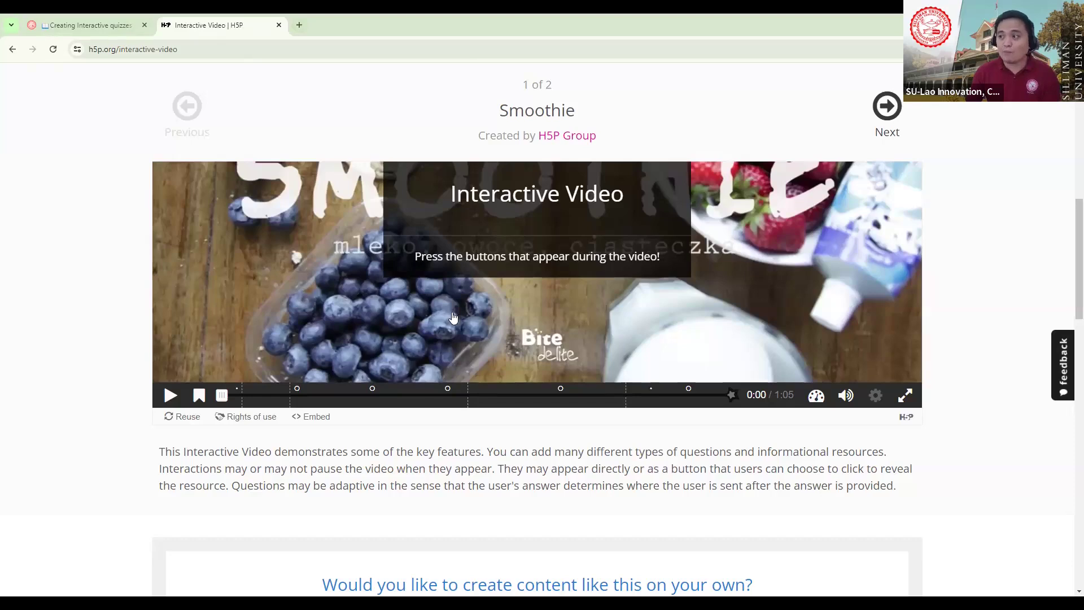
- Return to the account page, open a new content form with Try out H5P and show its H5P file upload option
{"action": "scroll", "coordinate": [597, 282], "scroll_direction": "up", "scroll_amount": 6}
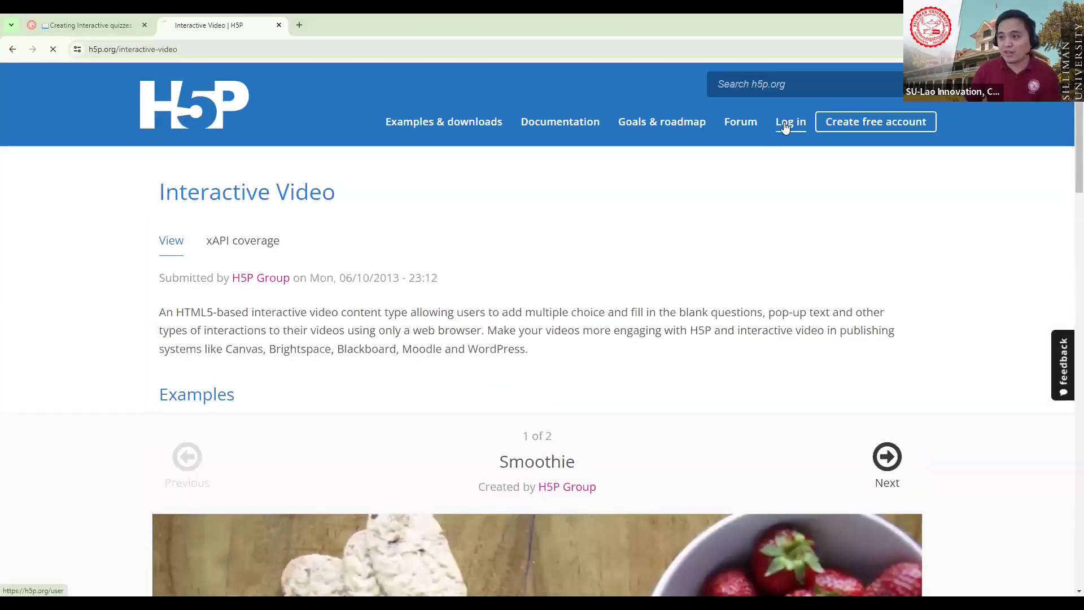
{"action": "left_click", "coordinate": [786, 126]}
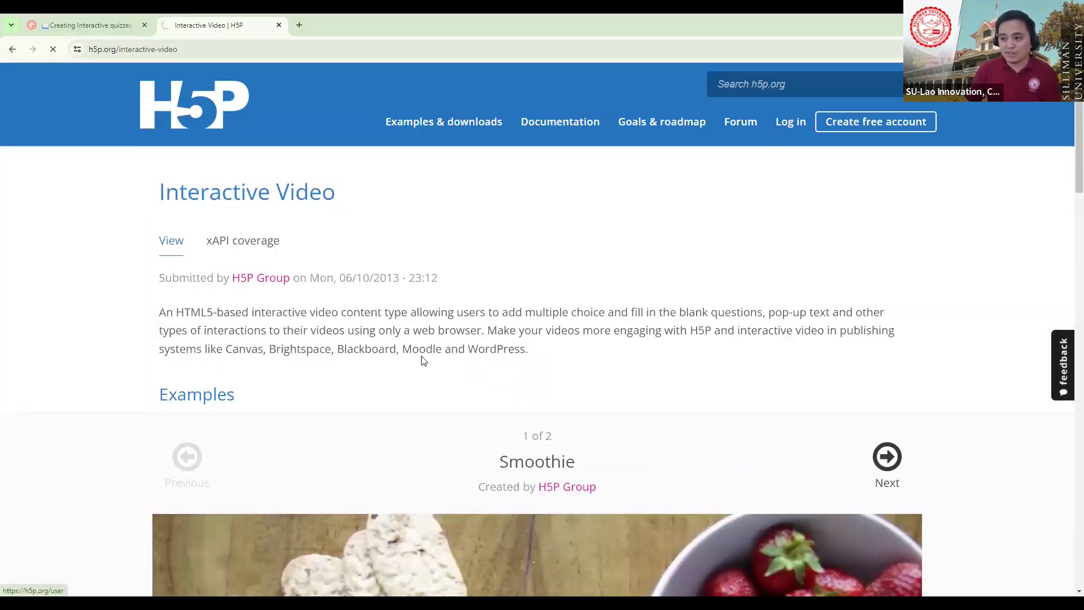
{"action": "left_click", "coordinate": [368, 334]}
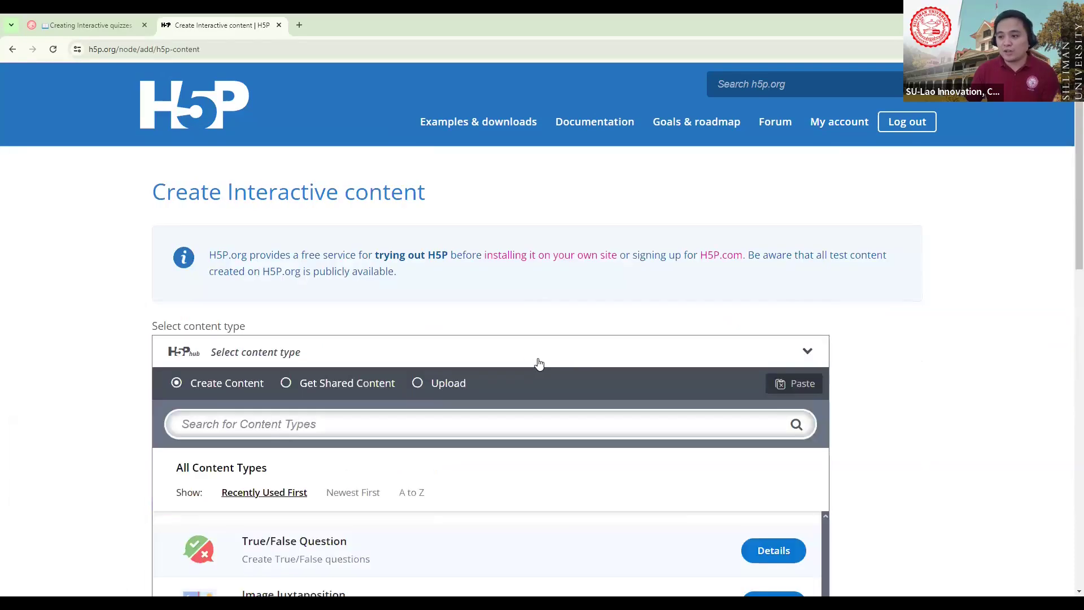
{"action": "left_click", "coordinate": [418, 384]}
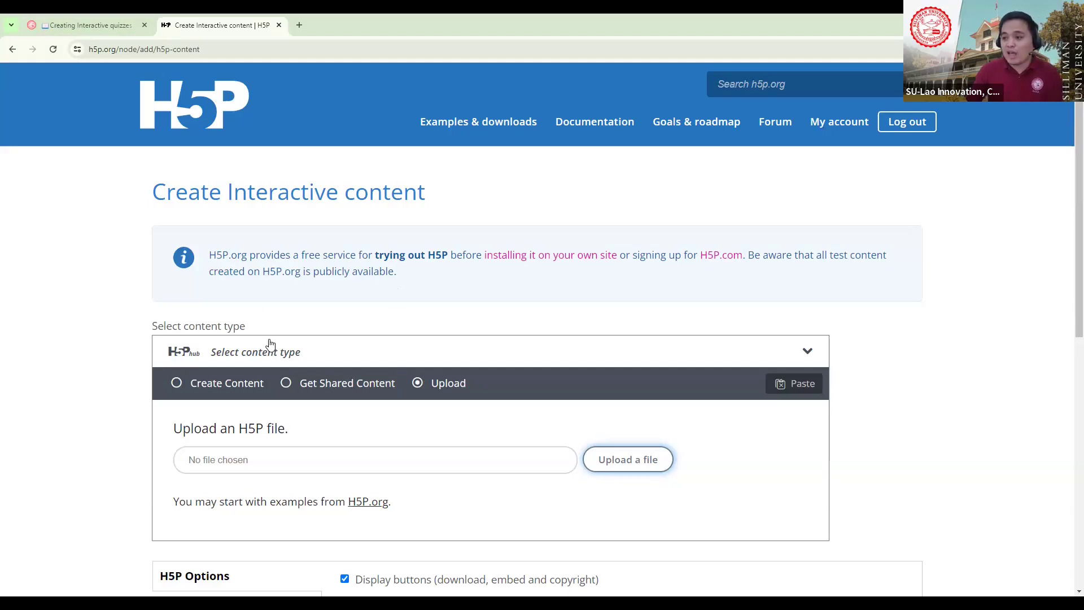
- Open the account page and review the Recent Content list with its edit links
{"action": "left_click", "coordinate": [839, 128]}
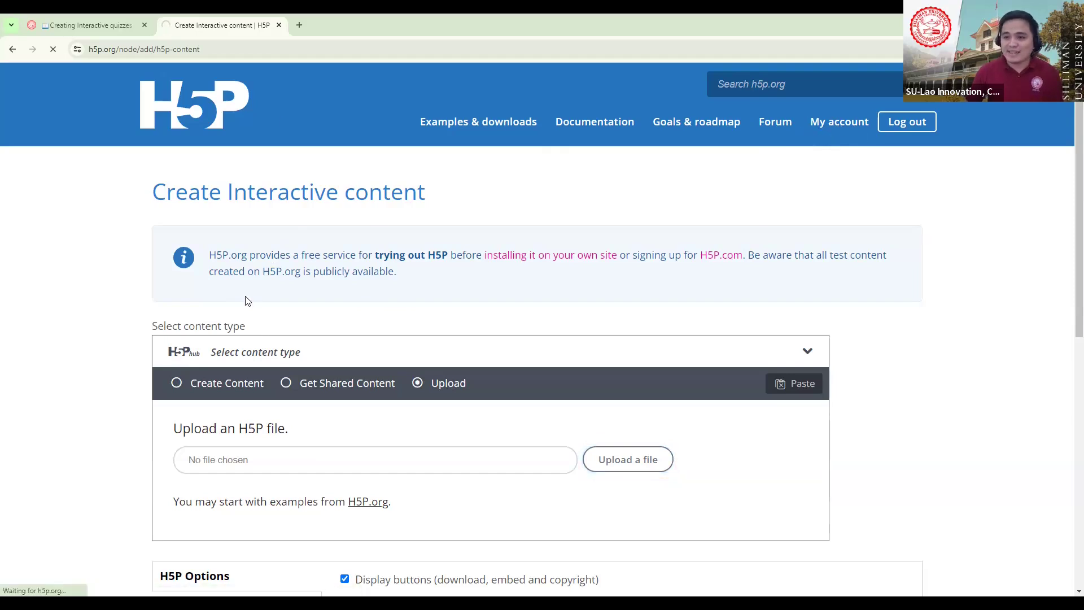
{"action": "scroll", "coordinate": [491, 339], "scroll_direction": "down", "scroll_amount": 2}
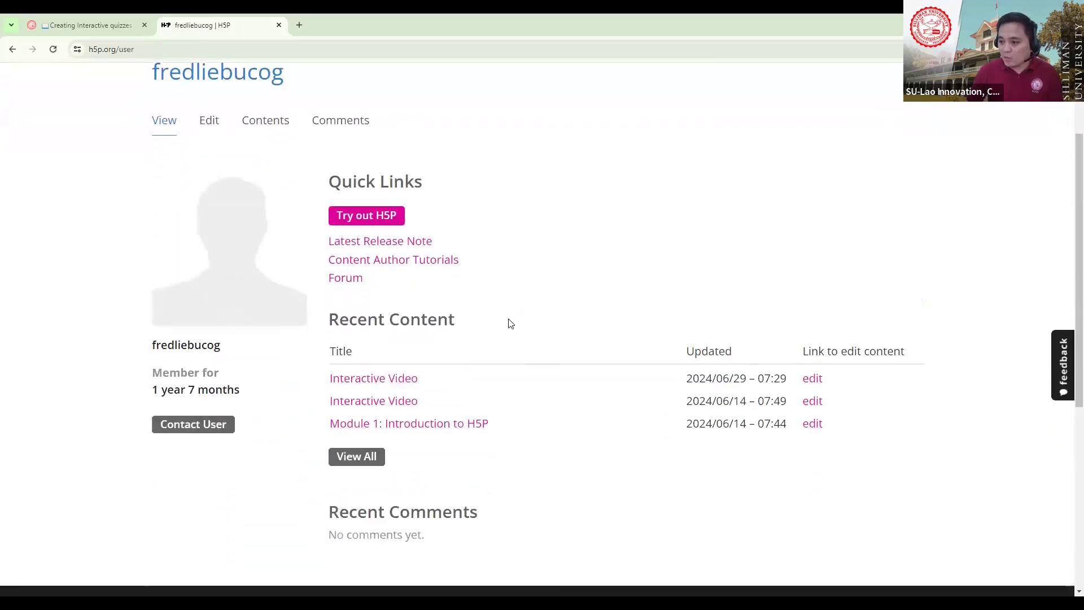
{"action": "scroll", "coordinate": [511, 323], "scroll_direction": "down", "scroll_amount": 2}
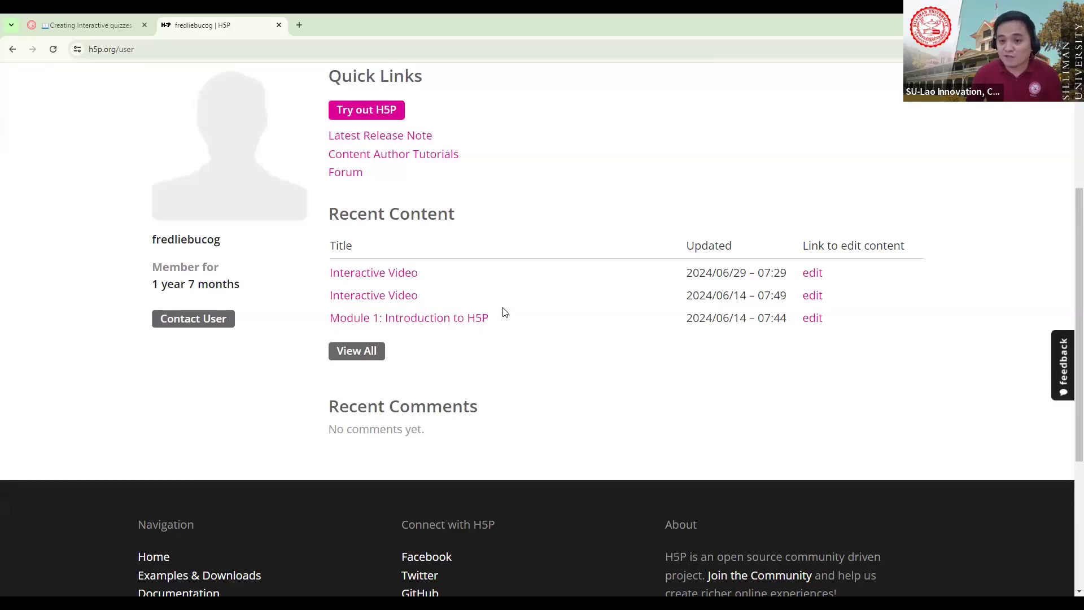
{"action": "scroll", "coordinate": [527, 276], "scroll_direction": "up", "scroll_amount": 4}
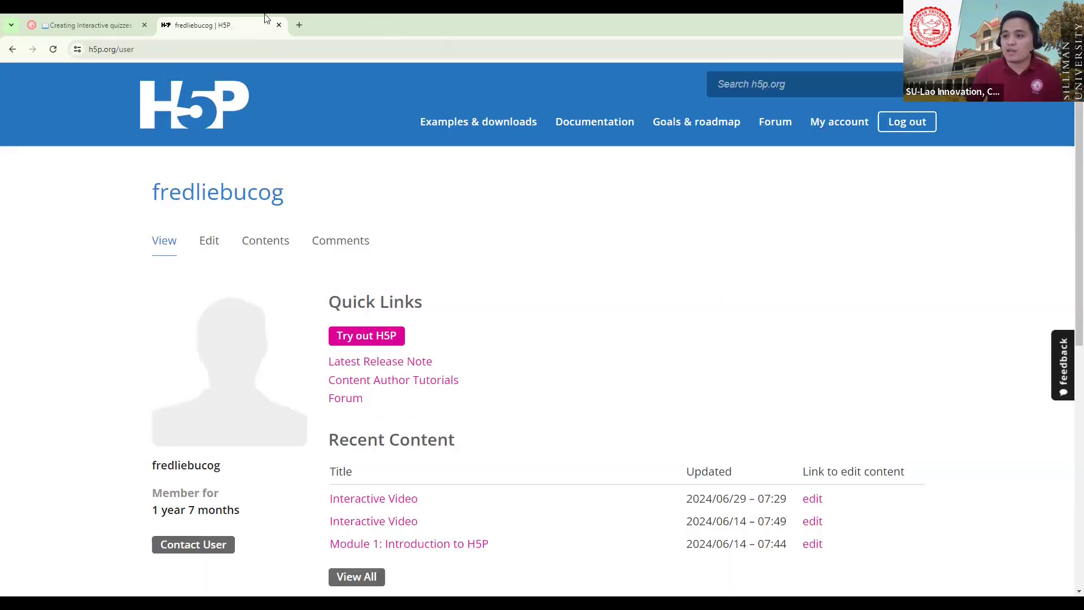
- Switch to the course book page and open the lumi.education link in the Offline Use of H5P section
{"action": "left_click", "coordinate": [93, 22]}
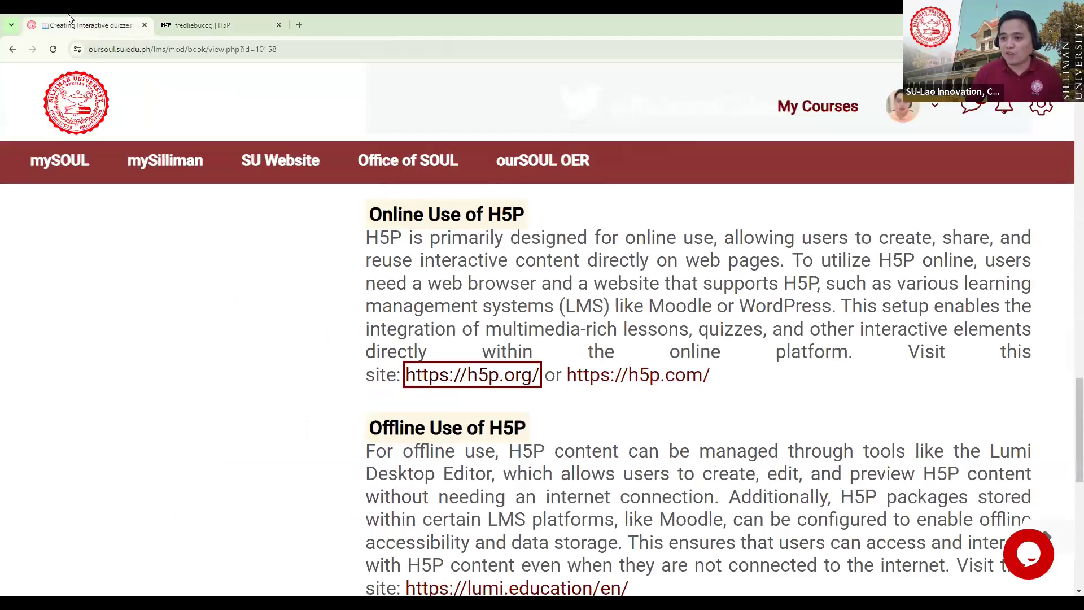
{"action": "scroll", "coordinate": [338, 384], "scroll_direction": "down", "scroll_amount": 4}
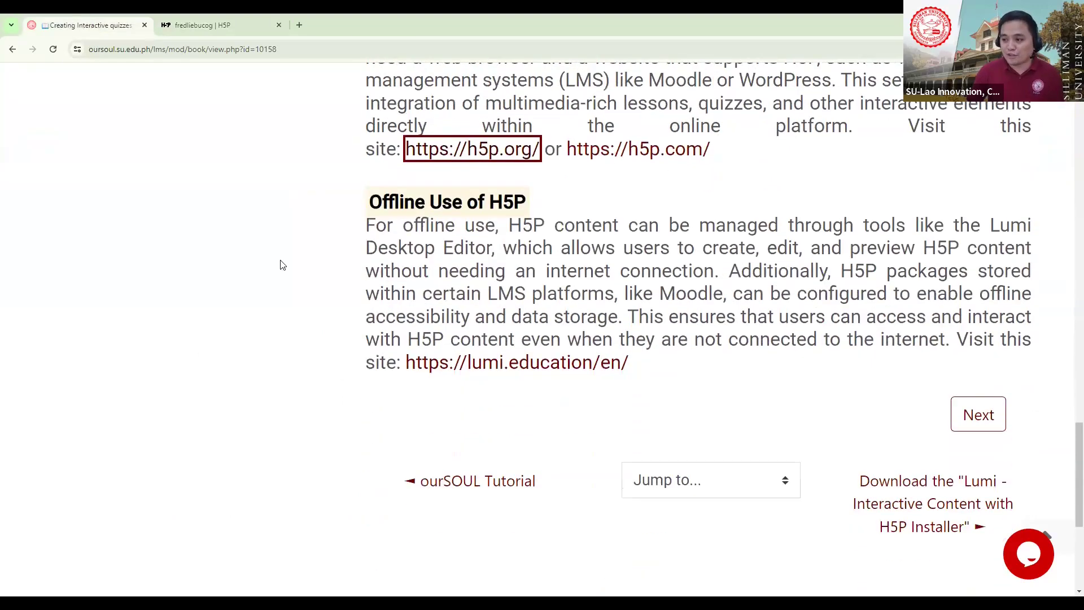
{"action": "scroll", "coordinate": [223, 254], "scroll_direction": "down", "scroll_amount": 1}
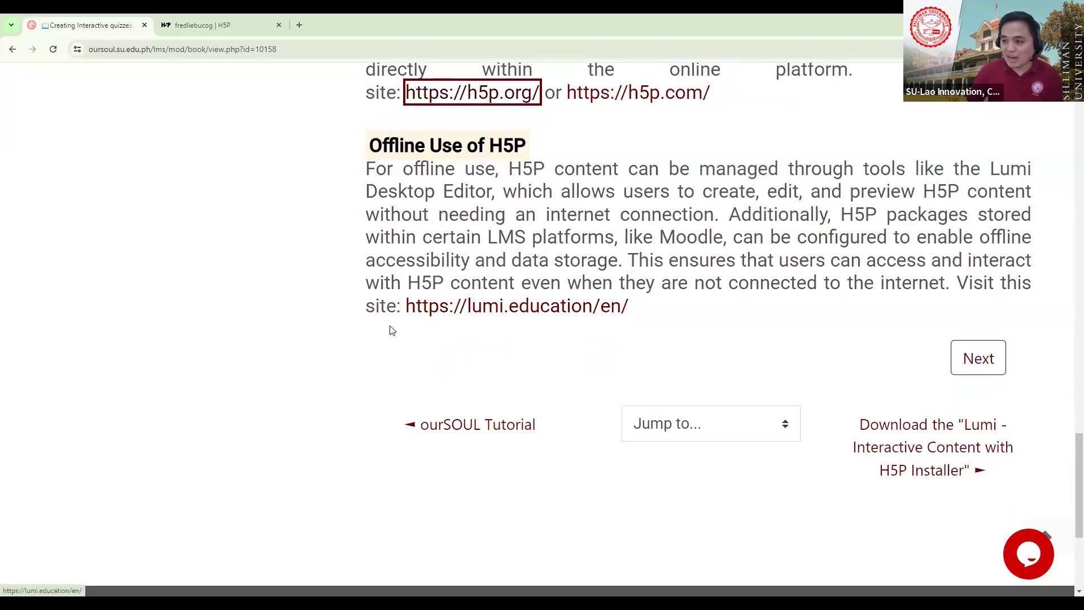
{"action": "left_click_drag", "start_coordinate": [403, 302], "coordinate": [613, 333]}
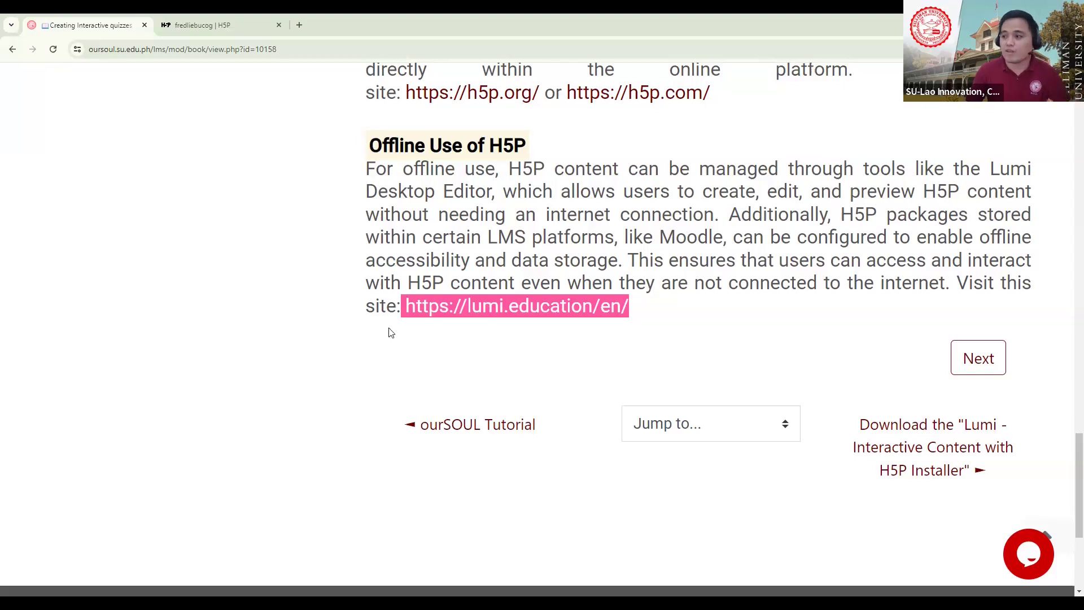
{"action": "left_click", "coordinate": [520, 308]}
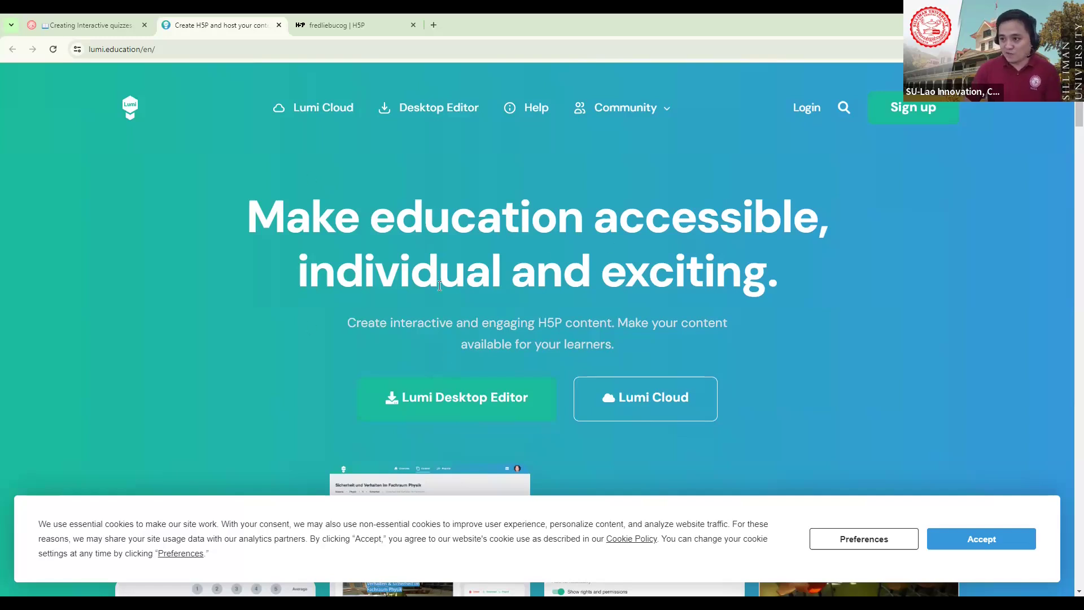
- Open the Lumi Desktop Editor download page and examine its installer options for Windows, macOS and Linux
{"action": "scroll", "coordinate": [364, 280], "scroll_direction": "down", "scroll_amount": 3}
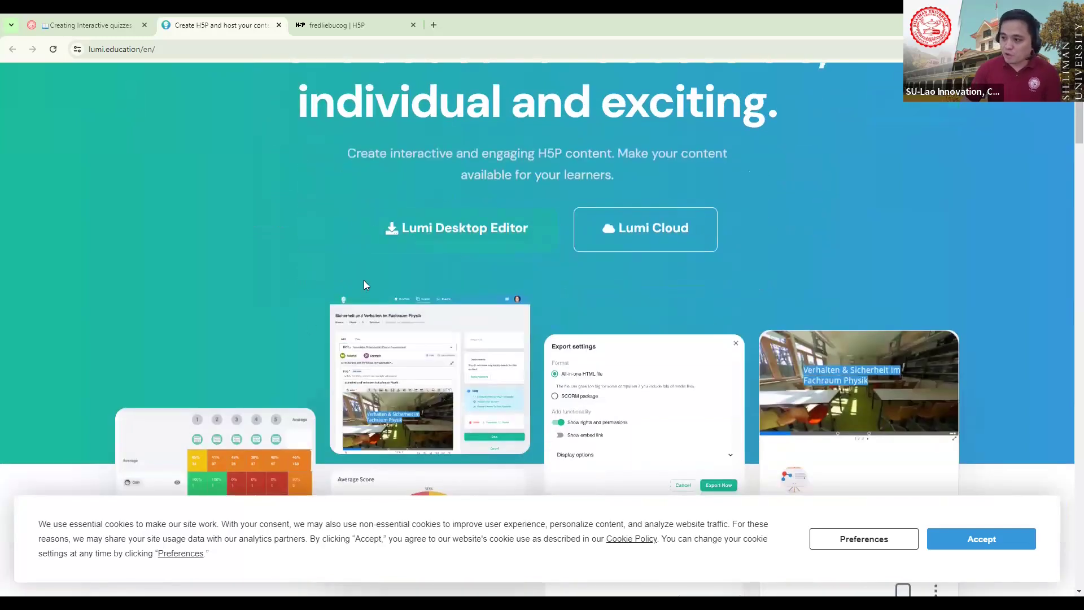
{"action": "left_click", "coordinate": [431, 232]}
{"action": "scroll", "coordinate": [416, 271], "scroll_direction": "down", "scroll_amount": 5}
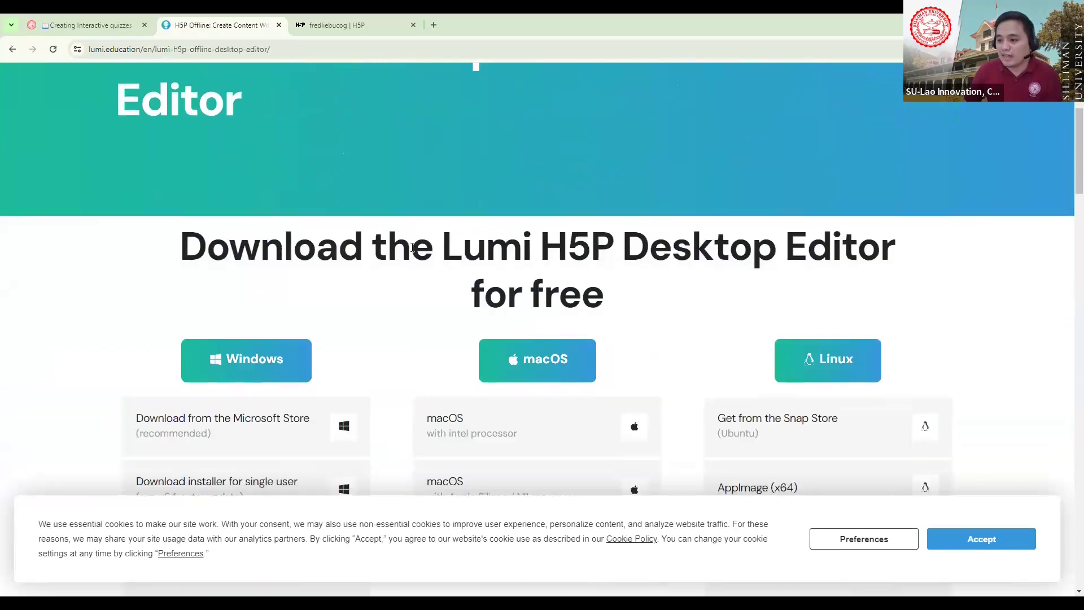
{"action": "scroll", "coordinate": [414, 239], "scroll_direction": "down", "scroll_amount": 2}
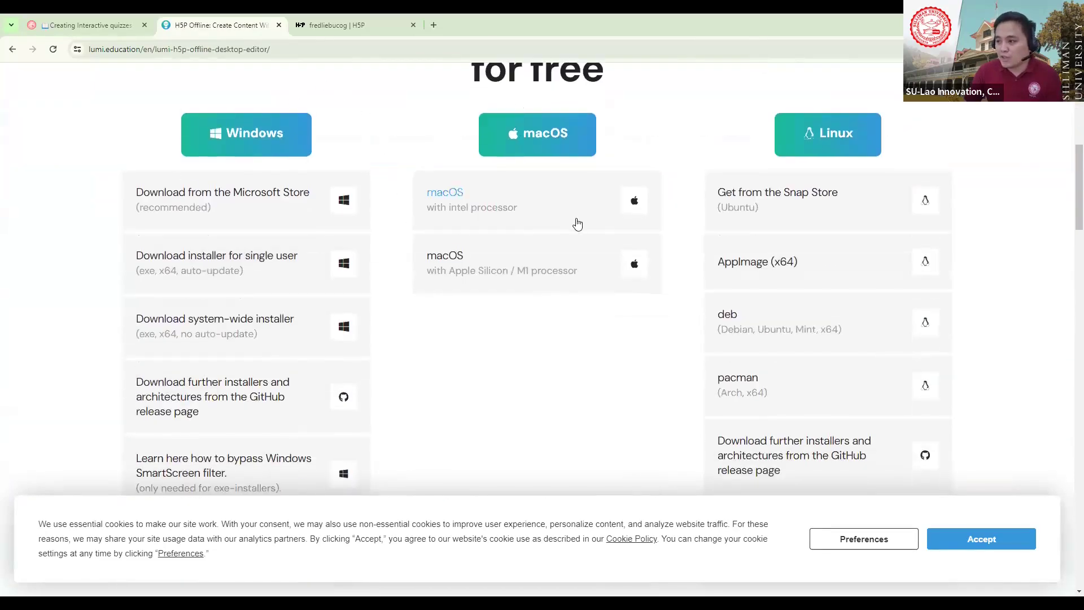
{"action": "scroll", "coordinate": [576, 222], "scroll_direction": "up", "scroll_amount": 4}
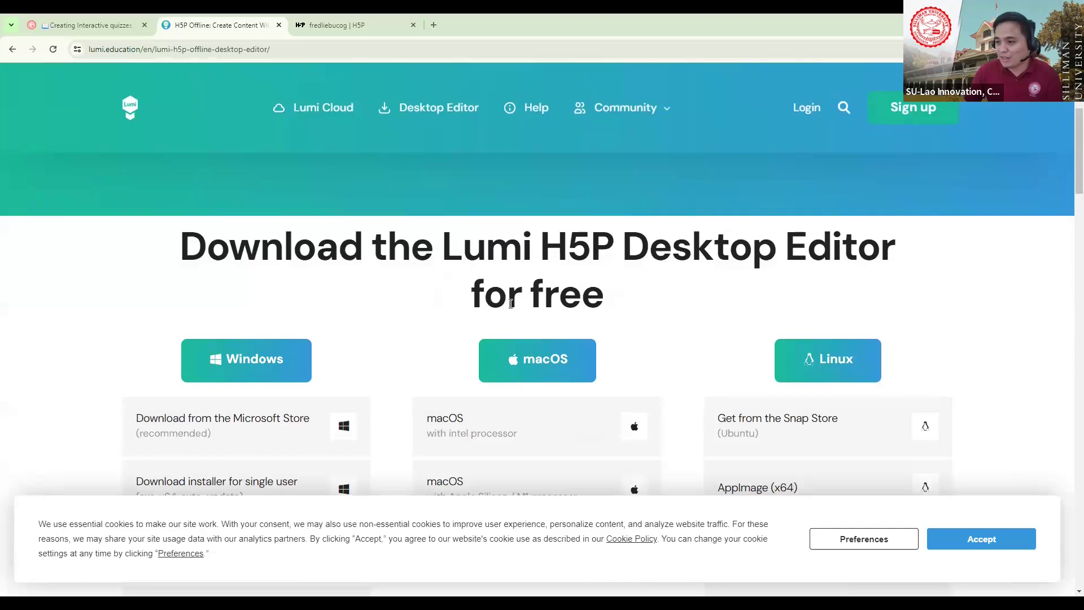
{"action": "scroll", "coordinate": [494, 308], "scroll_direction": "down", "scroll_amount": 2}
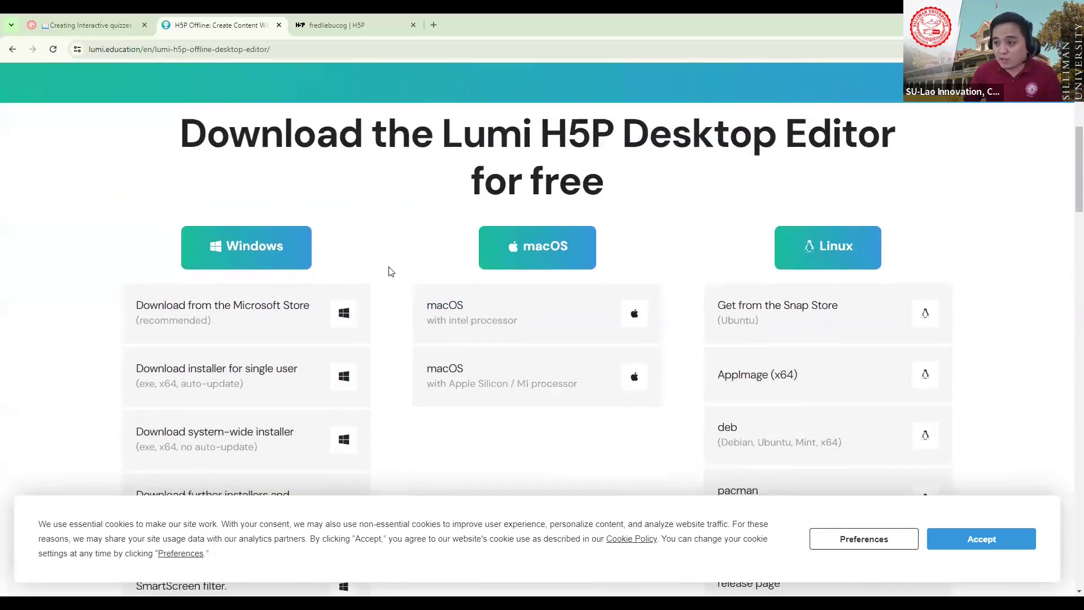
{"action": "scroll", "coordinate": [299, 221], "scroll_direction": "down", "scroll_amount": 1}
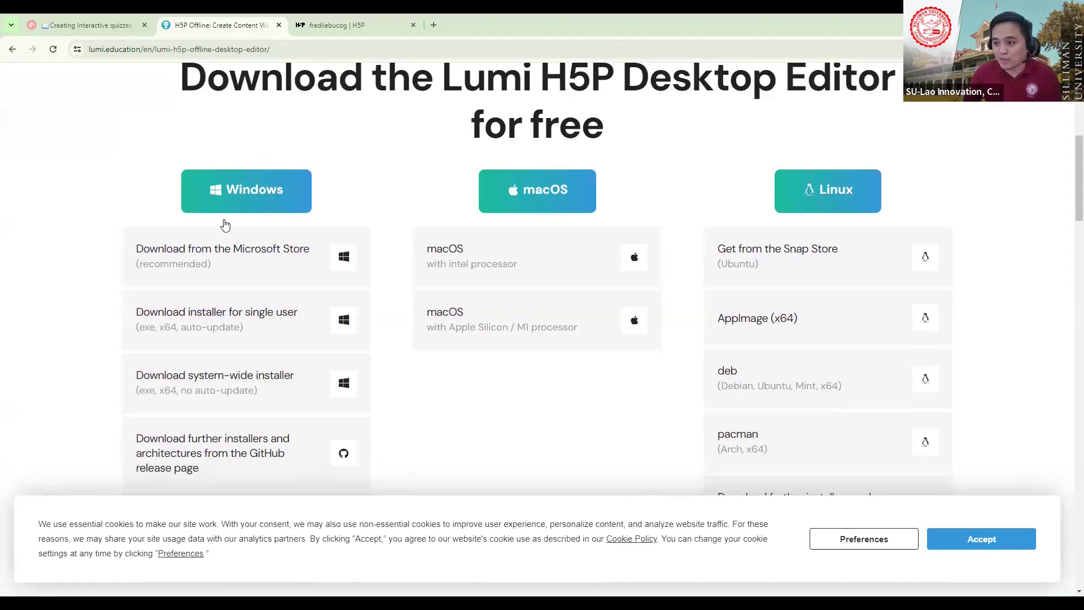
{"action": "scroll", "coordinate": [329, 239], "scroll_direction": "down", "scroll_amount": 1}
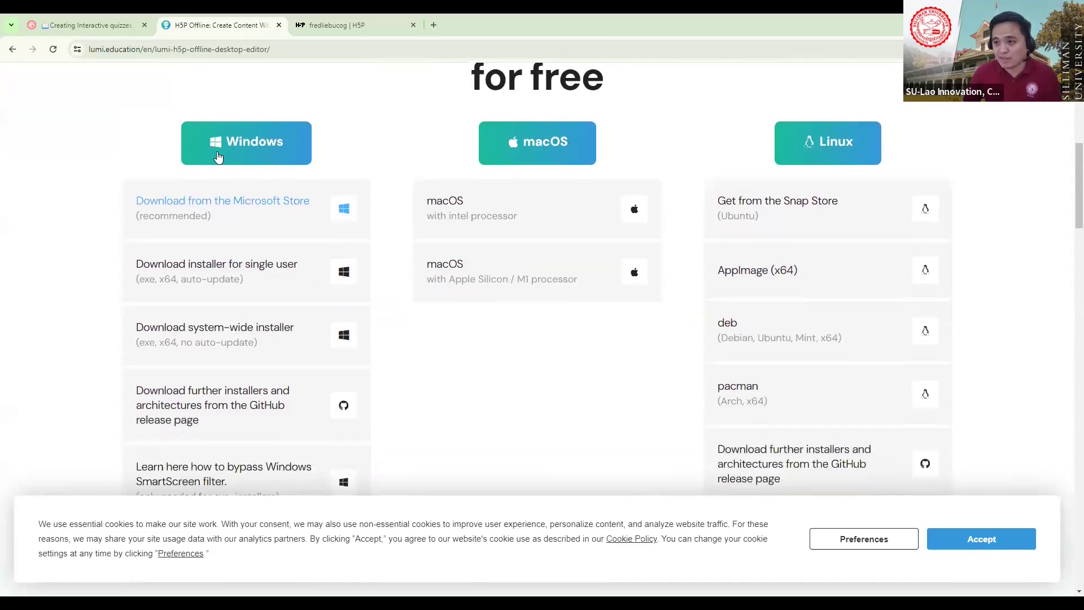
{"action": "scroll", "coordinate": [219, 157], "scroll_direction": "down", "scroll_amount": 2}
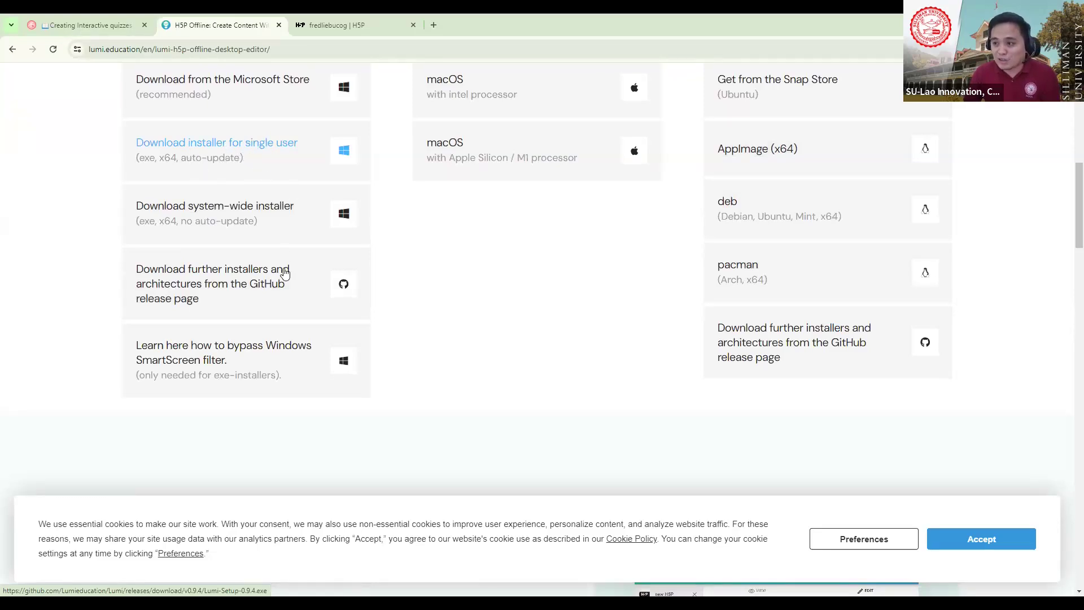
{"action": "scroll", "coordinate": [276, 265], "scroll_direction": "up", "scroll_amount": 2}
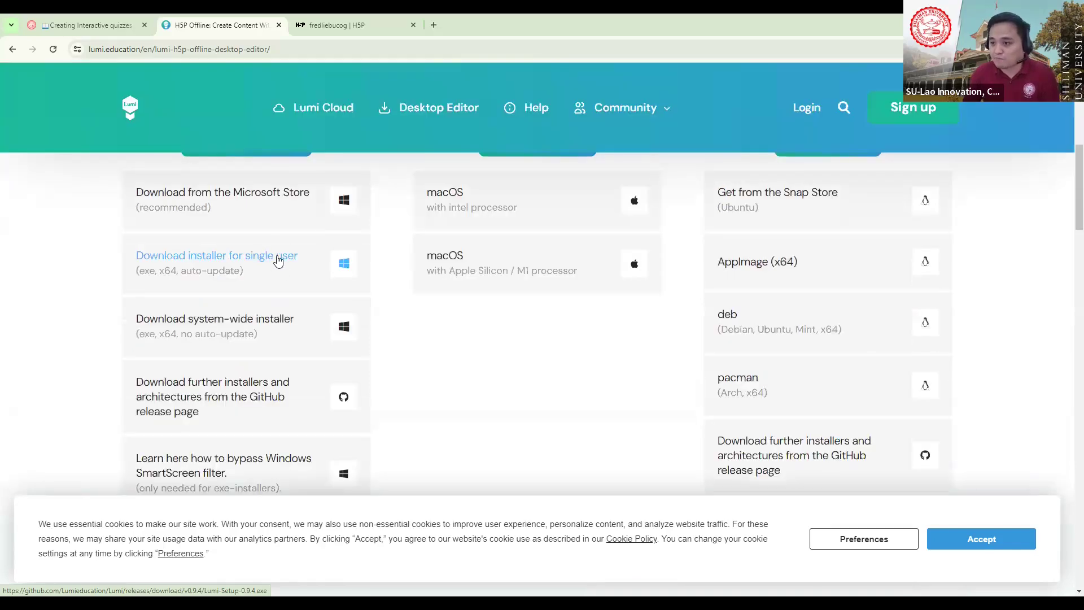
- Download Lumi's single-user Windows installer (exe, x64, auto-update) and get the Lumi application running
{"action": "left_click", "coordinate": [277, 265]}
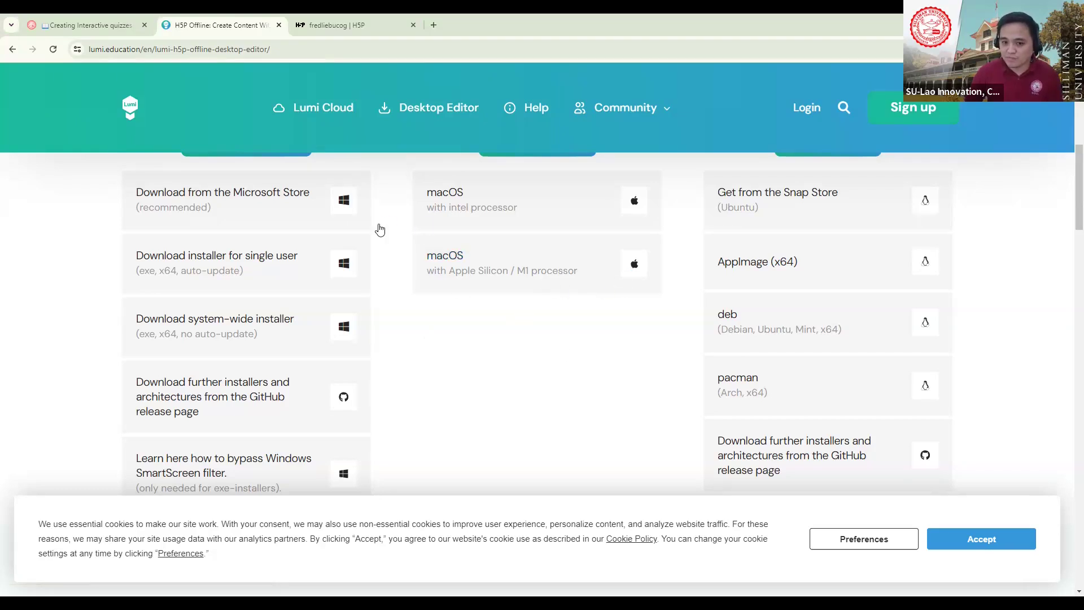
{"action": "left_click", "coordinate": [574, 263]}
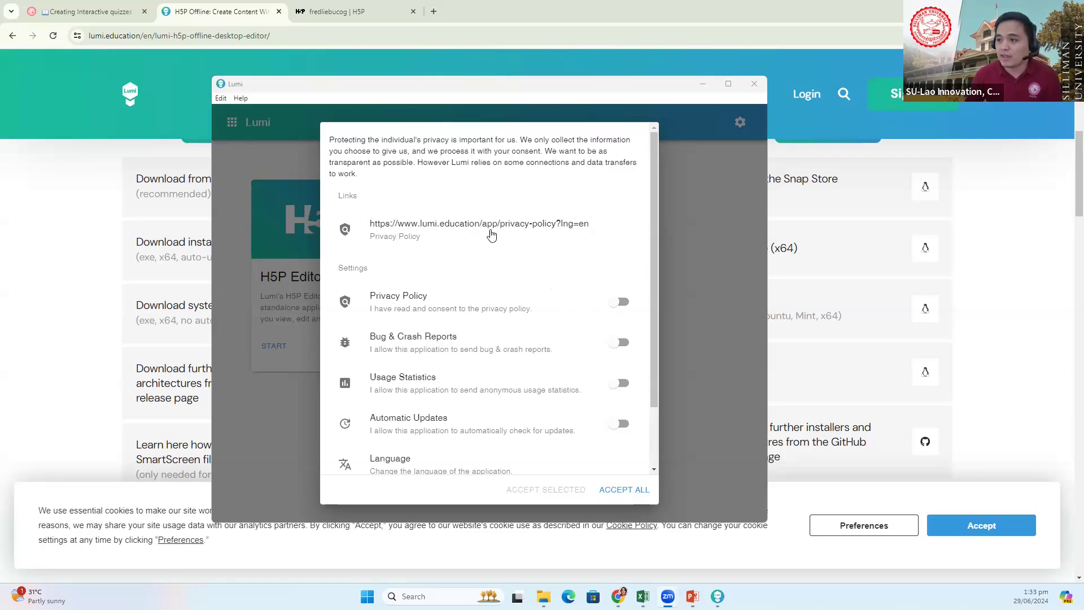
- Accept all of Lumi's privacy, reporting, statistics and update settings, and maximize the Lumi window
{"action": "scroll", "coordinate": [576, 308], "scroll_direction": "down", "scroll_amount": 2}
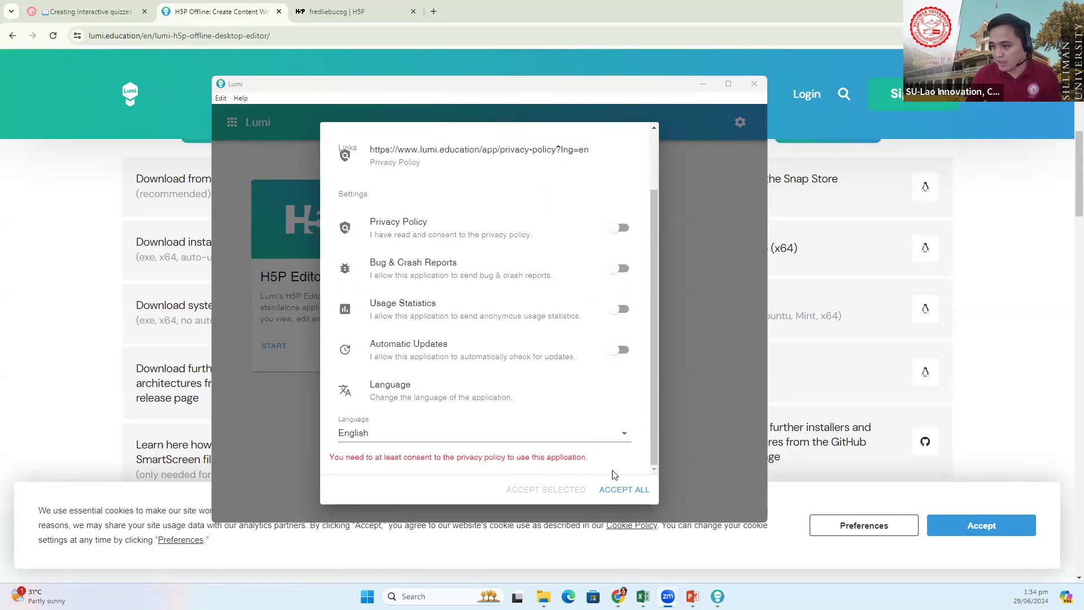
{"action": "left_click", "coordinate": [621, 493]}
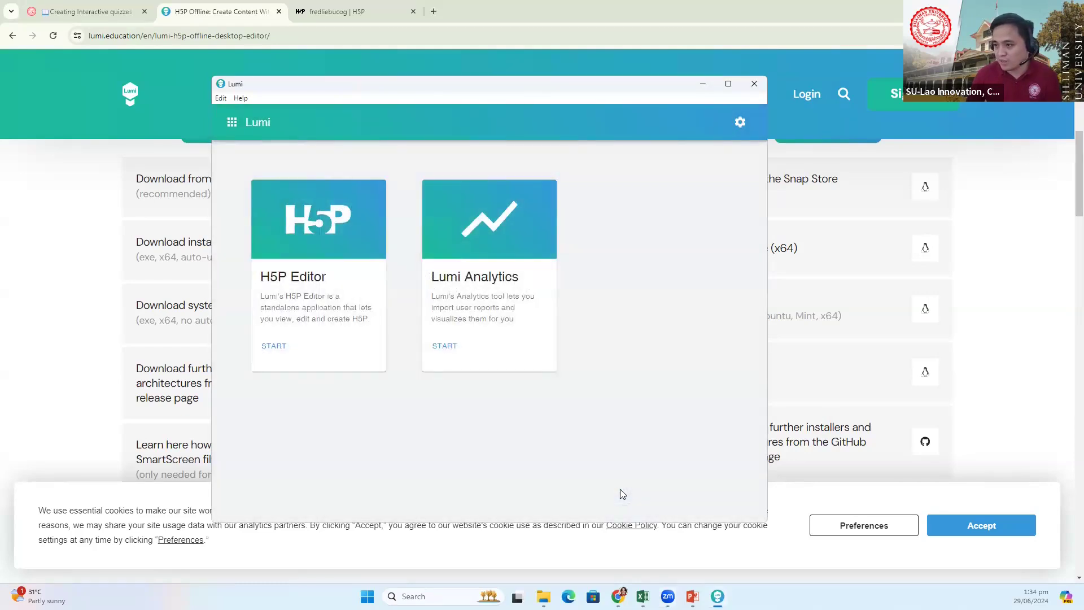
{"action": "left_click", "coordinate": [729, 85]}
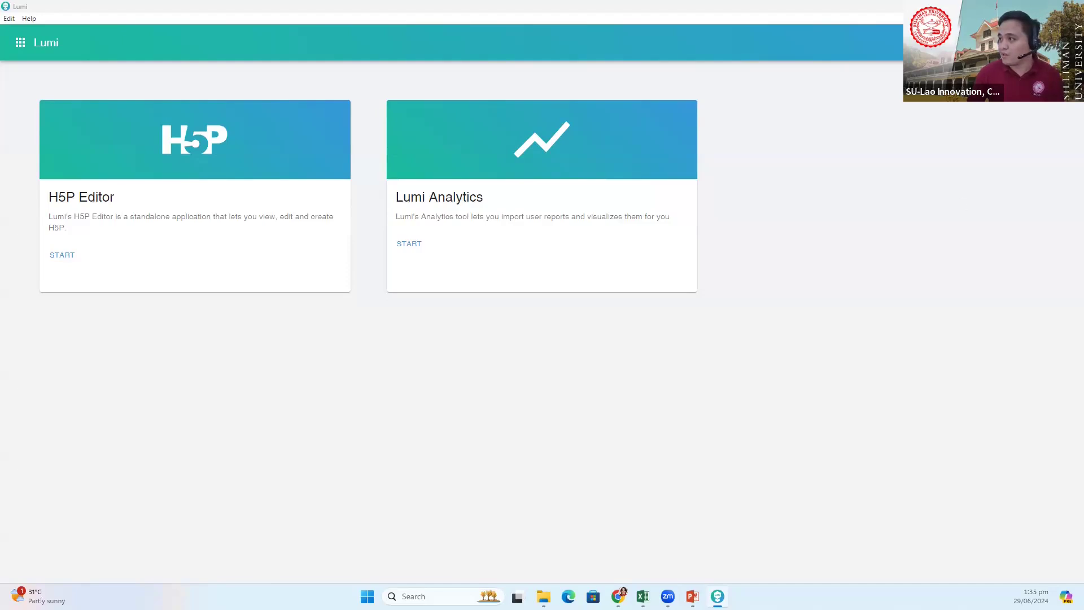
- Switch from Lumi back to the H5P account page in the browser and log out
{"action": "left_click", "coordinate": [1016, 6]}
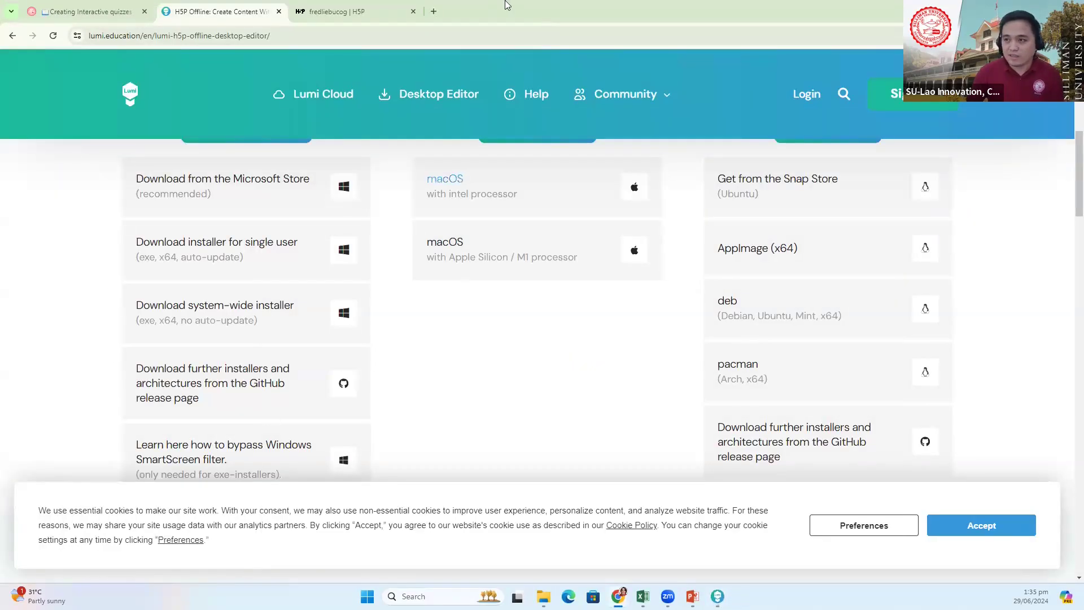
{"action": "left_click", "coordinate": [338, 8]}
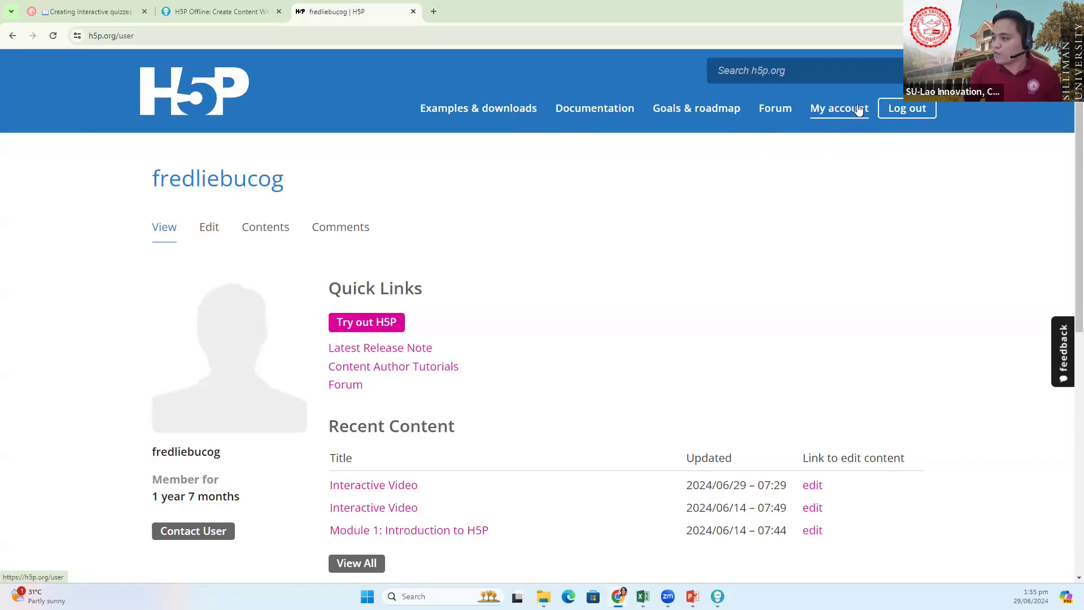
{"action": "left_click", "coordinate": [900, 112]}
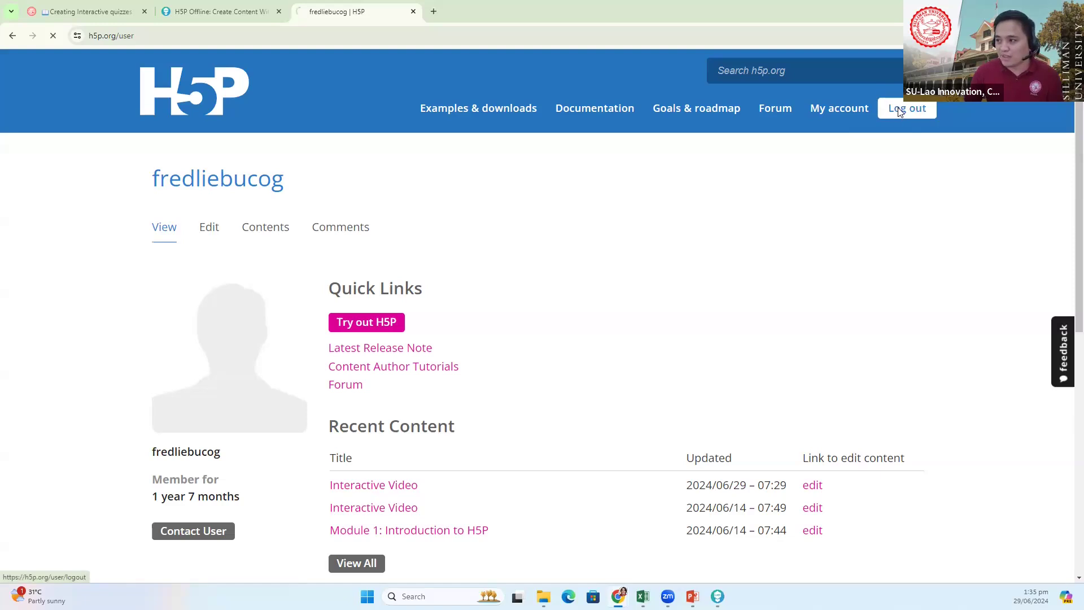
- Close the Lumi website's browser tab, open H5P.org's free account registration form and examine its required fields
{"action": "left_click", "coordinate": [279, 11]}
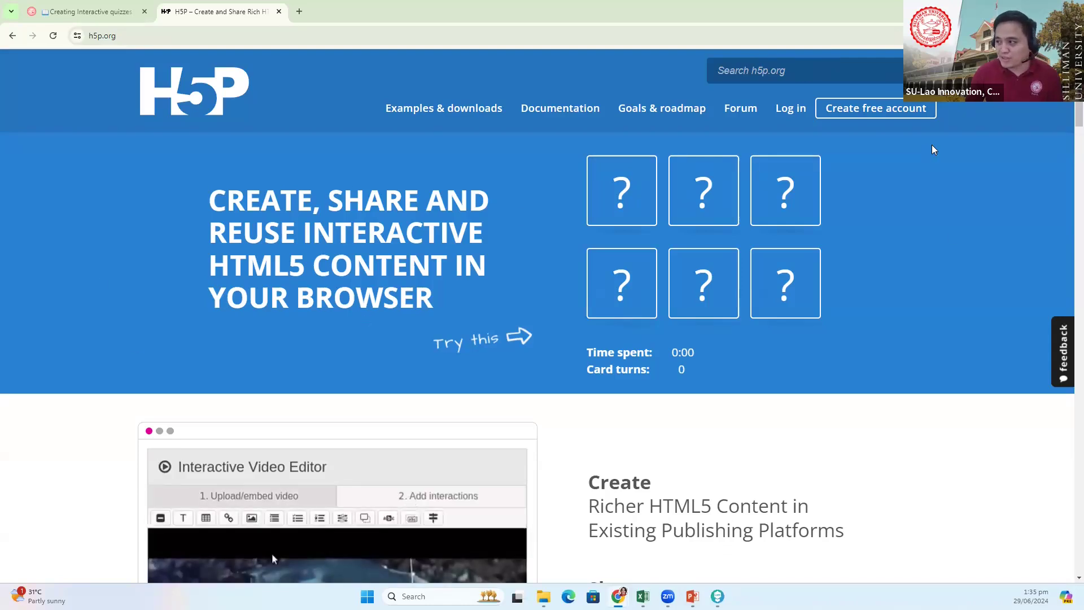
{"action": "key", "text": "ctrl+plus"}
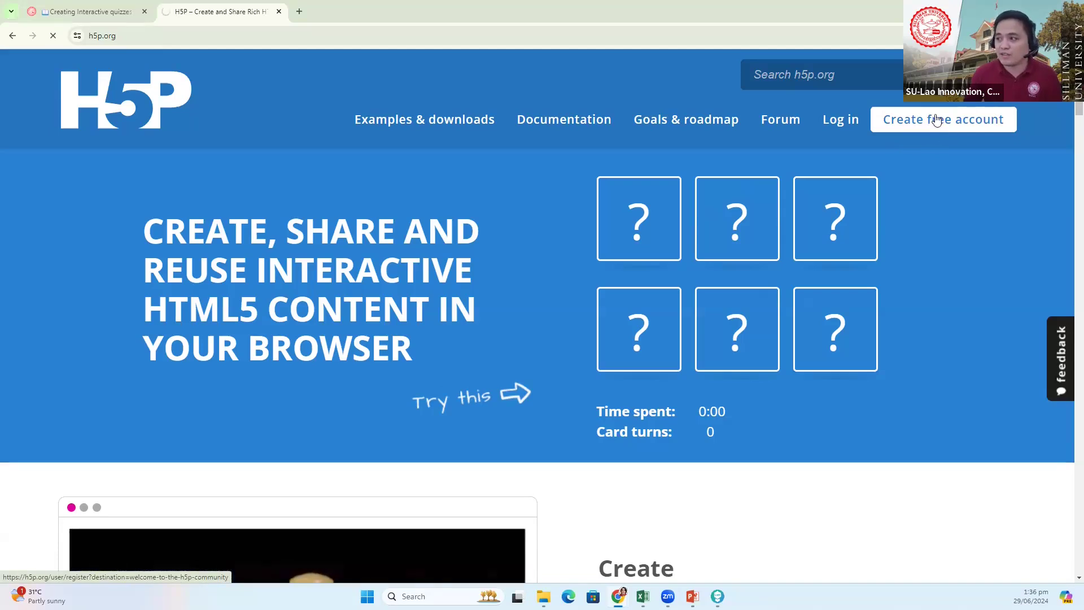
{"action": "left_click", "coordinate": [939, 122]}
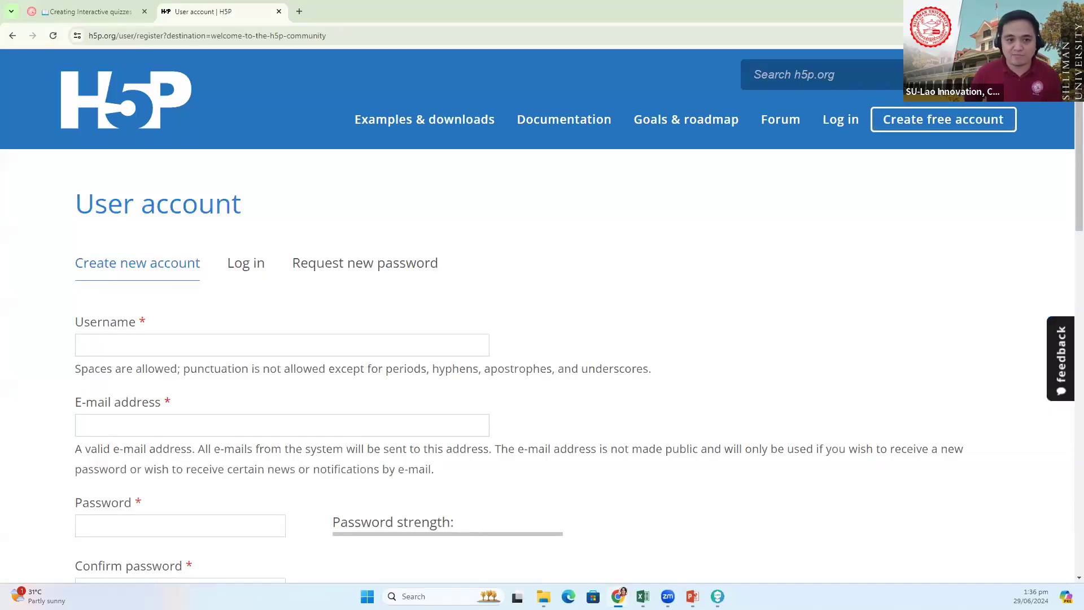
{"action": "scroll", "coordinate": [406, 258], "scroll_direction": "down", "scroll_amount": 3}
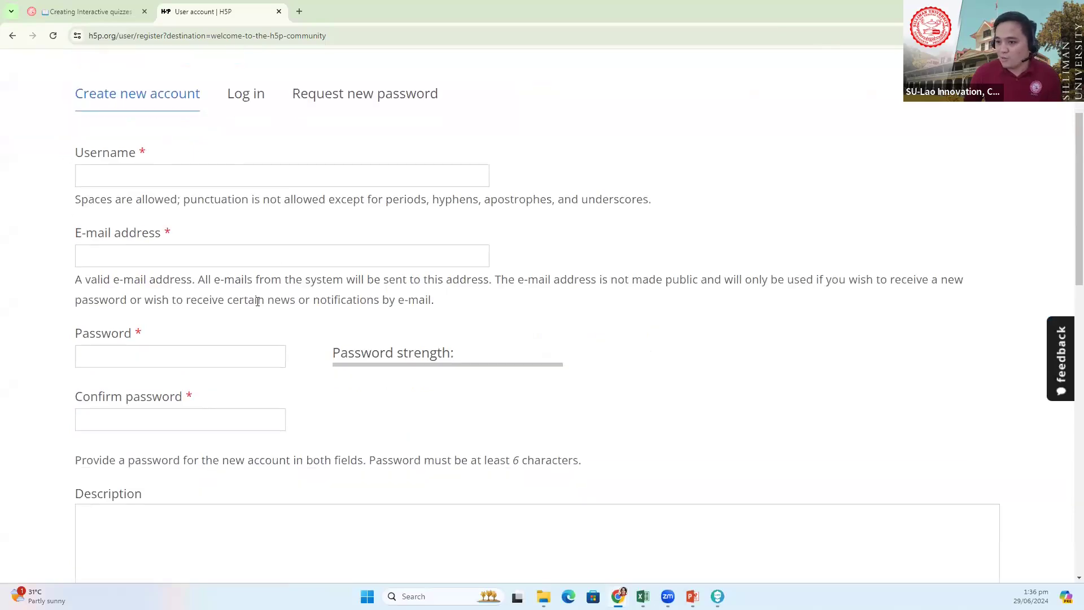
{"action": "scroll", "coordinate": [234, 339], "scroll_direction": "down", "scroll_amount": 15}
{"action": "scroll", "coordinate": [475, 303], "scroll_direction": "up", "scroll_amount": 8}
{"action": "scroll", "coordinate": [507, 279], "scroll_direction": "up", "scroll_amount": 2}
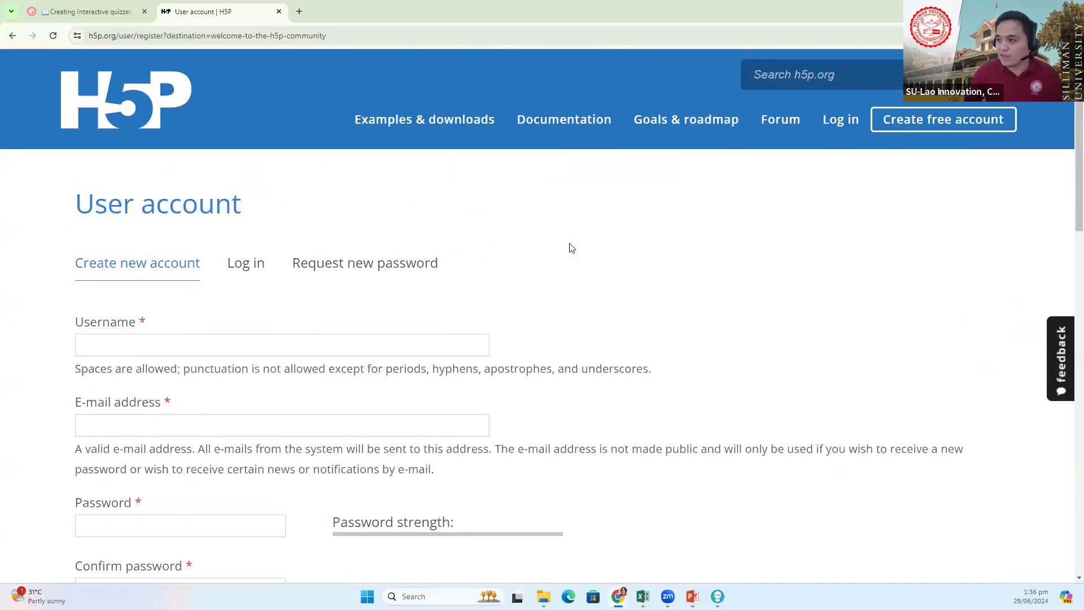
- Log in to H5P.org with the account's saved e-mail address and its password
{"action": "left_click", "coordinate": [839, 122]}
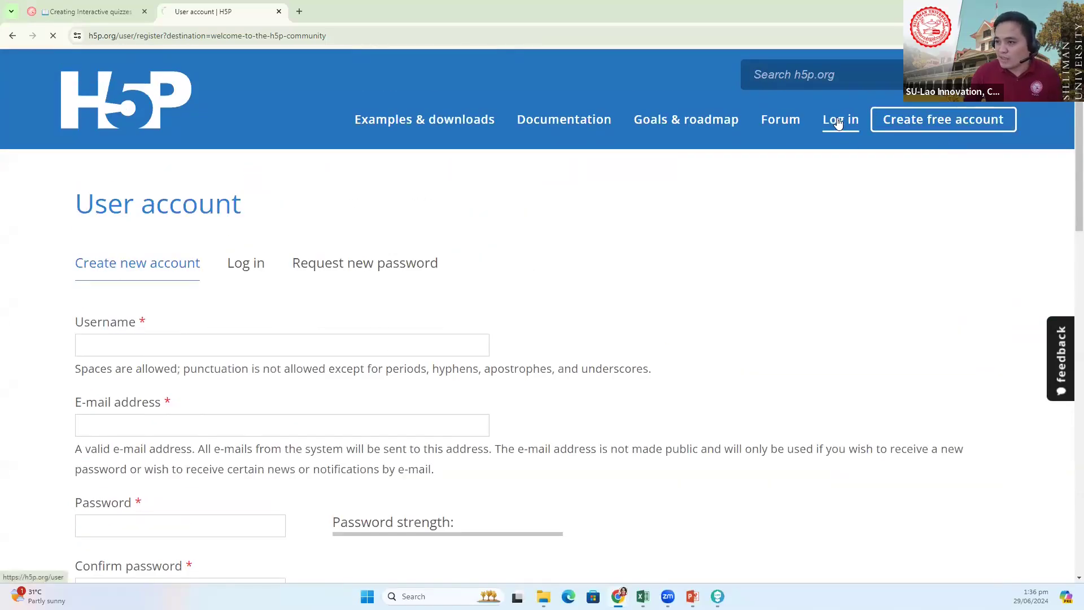
{"action": "left_click", "coordinate": [114, 347]}
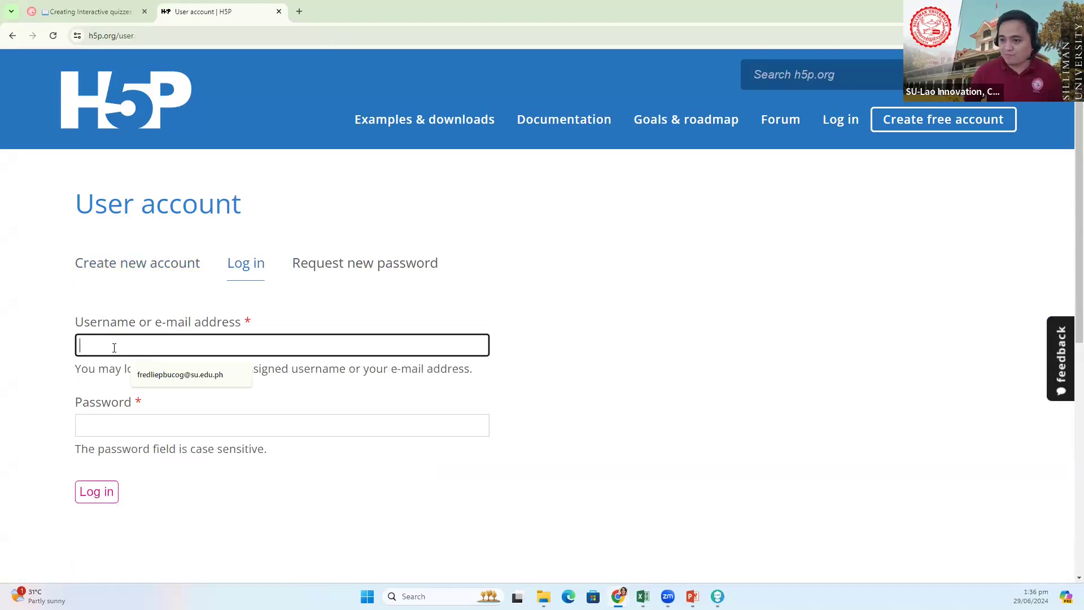
{"action": "left_click", "coordinate": [188, 377]}
{"action": "left_click", "coordinate": [108, 423]}
{"action": "type", "text": "•••••••••••"}
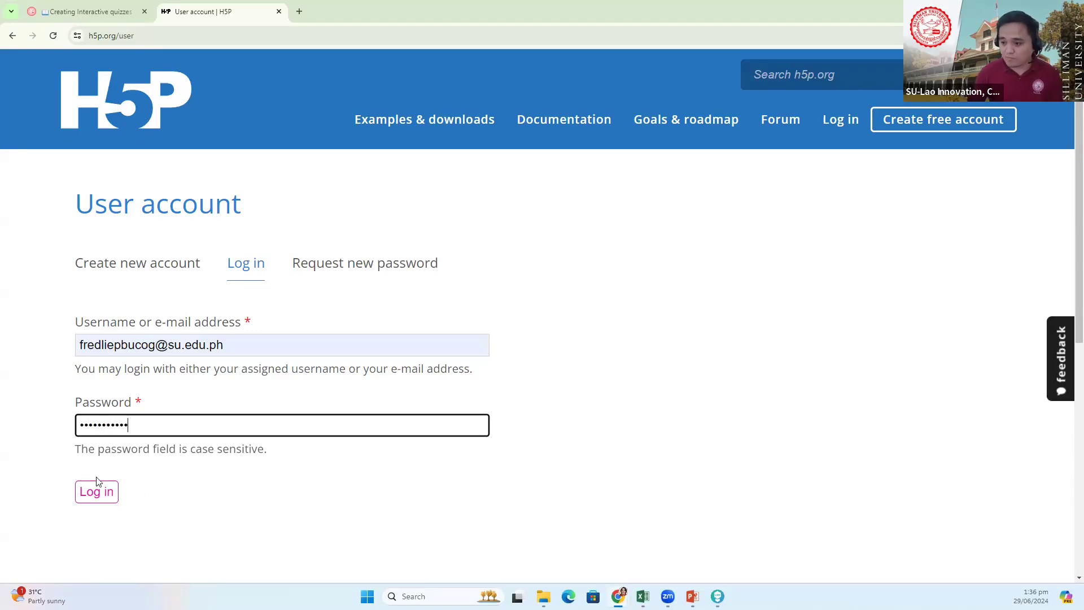
{"action": "left_click", "coordinate": [97, 490]}
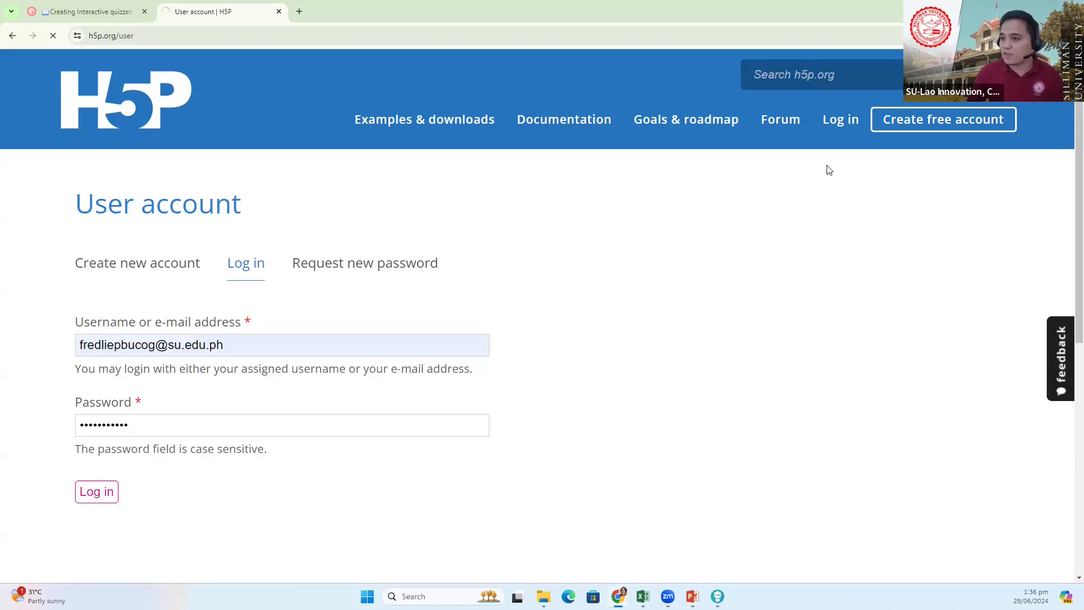
{"action": "scroll", "coordinate": [406, 328], "scroll_direction": "down", "scroll_amount": 1}
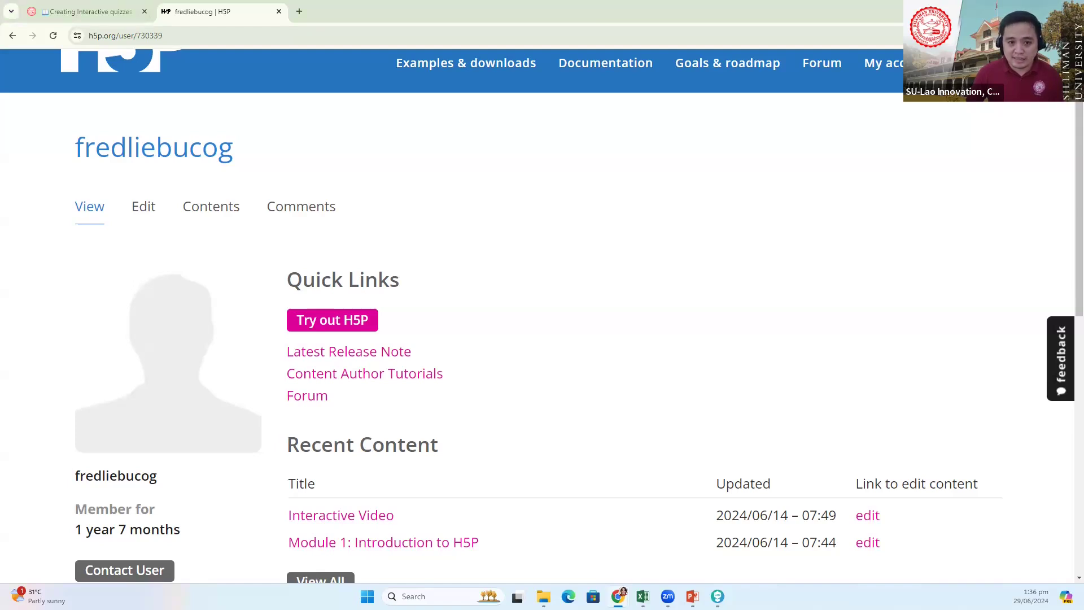
- Return to the "Creating Interactive quizzes using H5P" course book and review its sections on online and offline use of H5P
{"action": "left_click", "coordinate": [93, 10]}
{"action": "scroll", "coordinate": [295, 346], "scroll_direction": "up", "scroll_amount": 10}
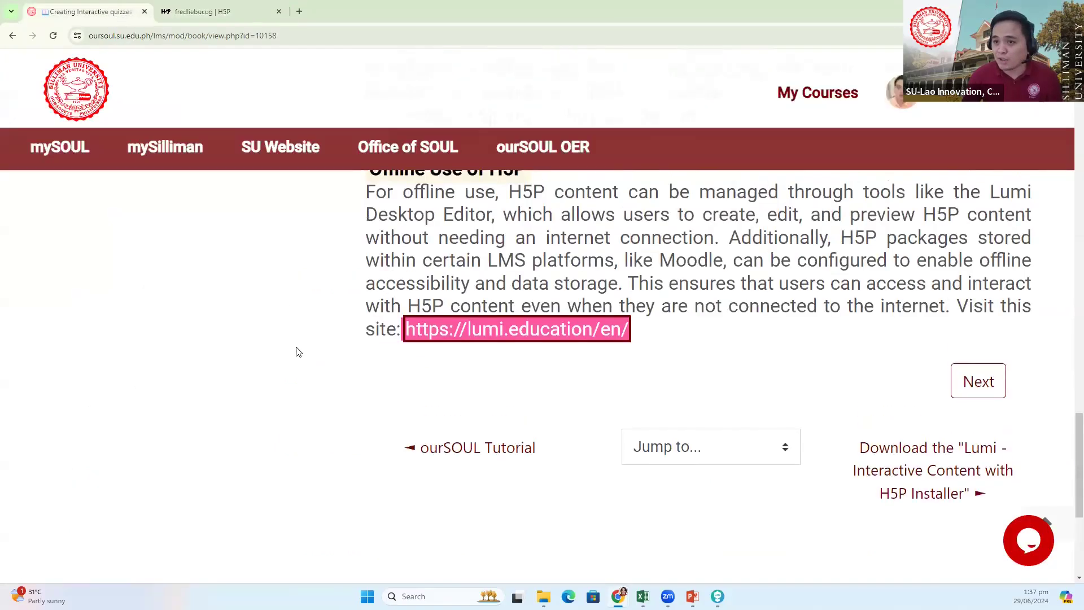
{"action": "scroll", "coordinate": [339, 336], "scroll_direction": "down", "scroll_amount": 10}
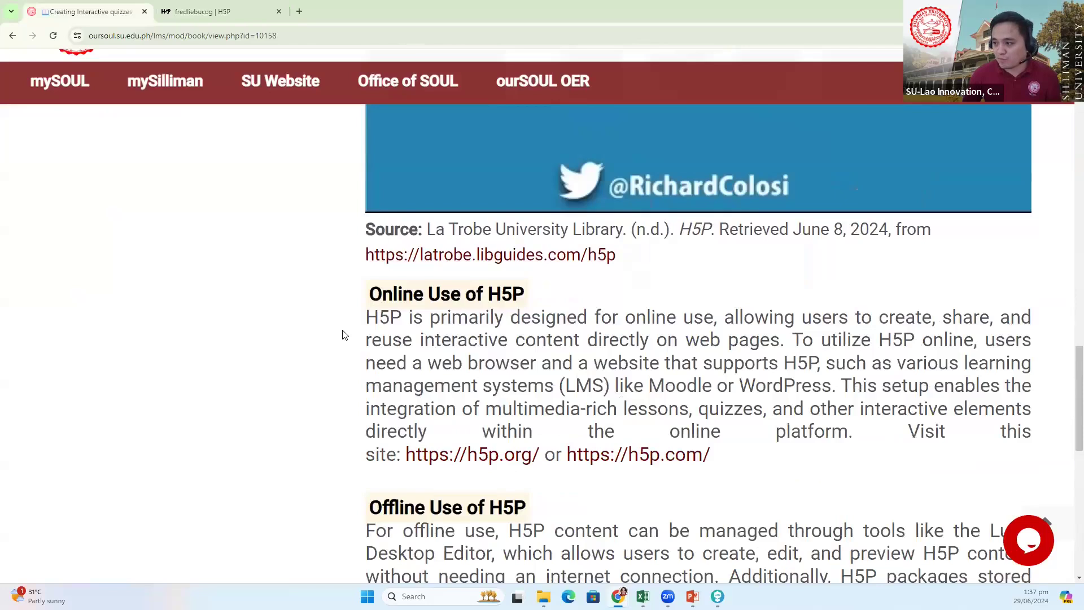
{"action": "scroll", "coordinate": [341, 326], "scroll_direction": "up", "scroll_amount": 9}
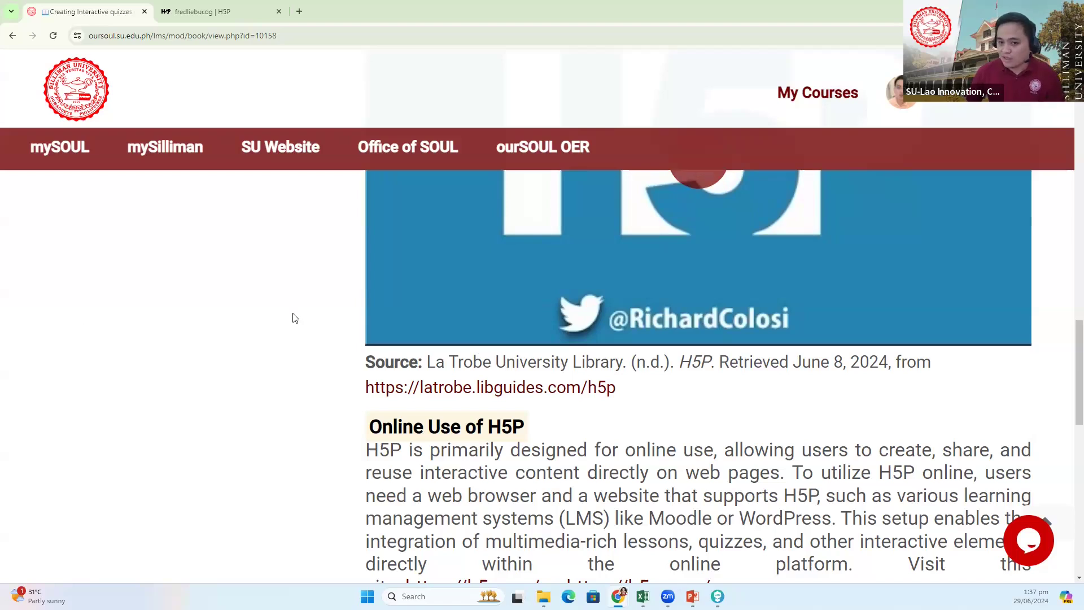
{"action": "key", "text": "ctrl+minus"}
{"action": "key", "text": "ctrl+minus"}
{"action": "scroll", "coordinate": [288, 321], "scroll_direction": "up", "scroll_amount": 5}
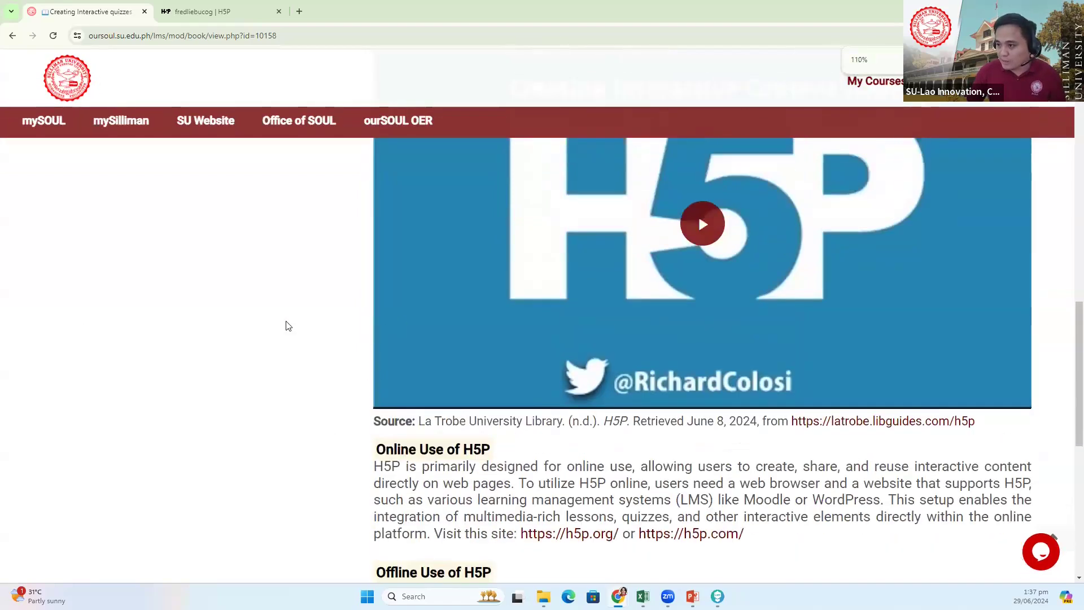
{"action": "scroll", "coordinate": [250, 325], "scroll_direction": "up", "scroll_amount": 10}
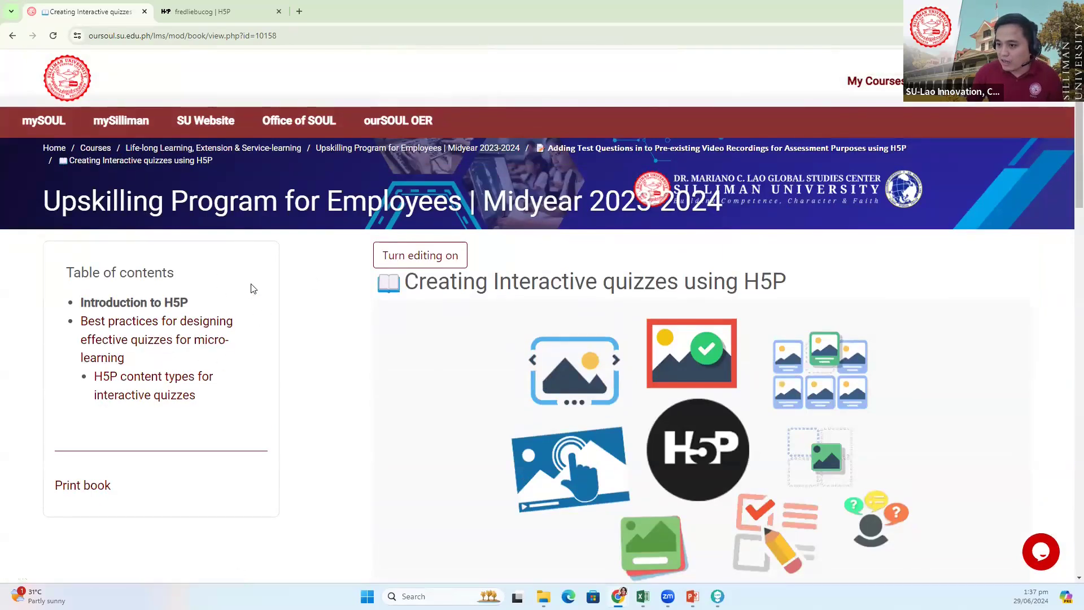
- Open the chapter on best practices for designing effective micro-learning quizzes, enlarge its text and highlight "Align with Learning Objectives"
{"action": "scroll", "coordinate": [249, 285], "scroll_direction": "down", "scroll_amount": 2}
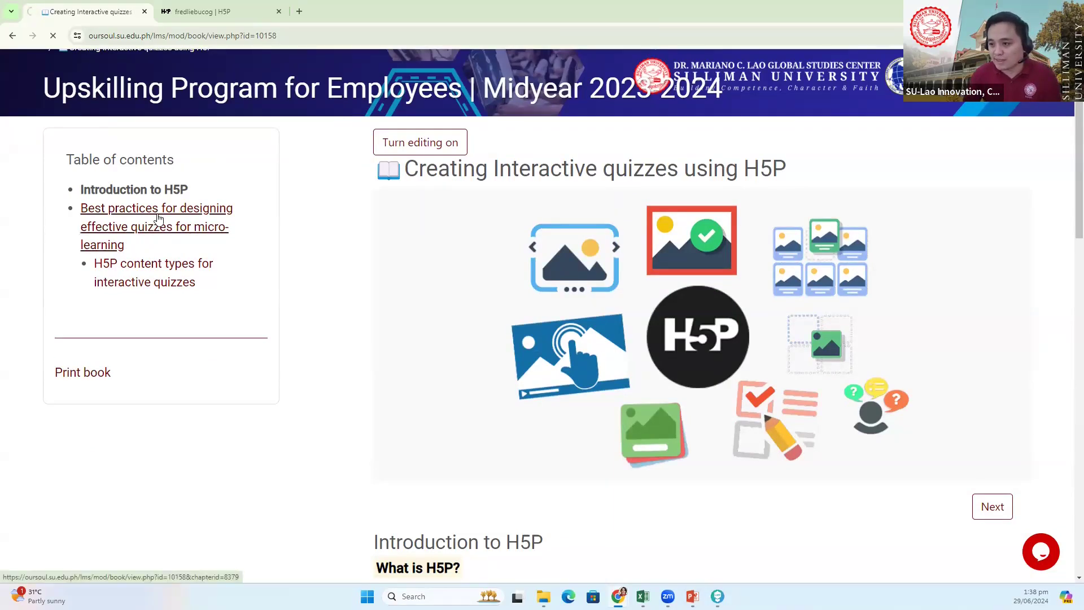
{"action": "left_click", "coordinate": [159, 222]}
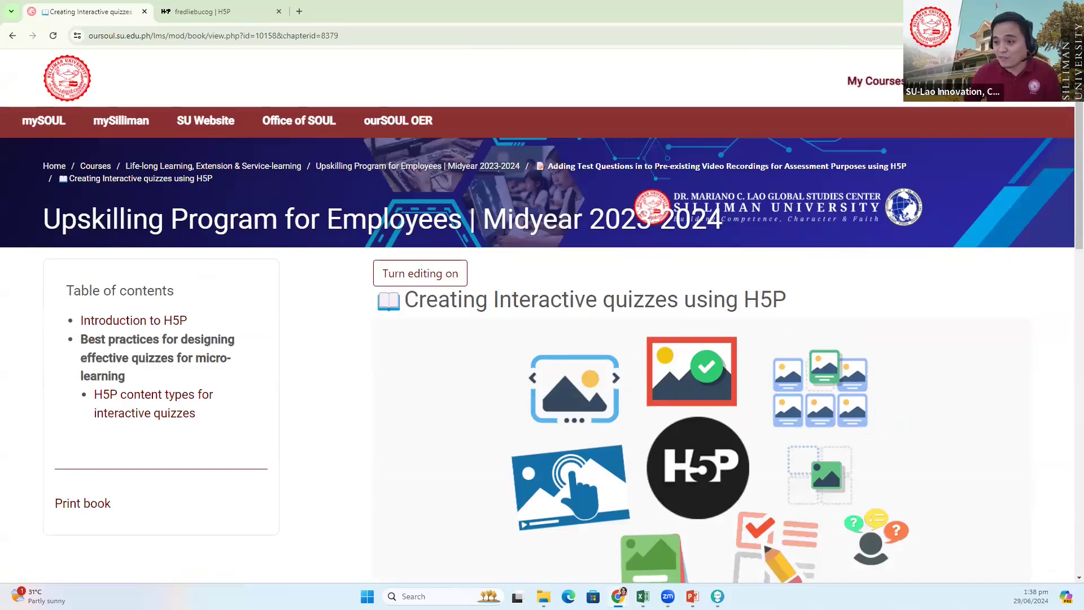
{"action": "scroll", "coordinate": [355, 418], "scroll_direction": "down", "scroll_amount": 3}
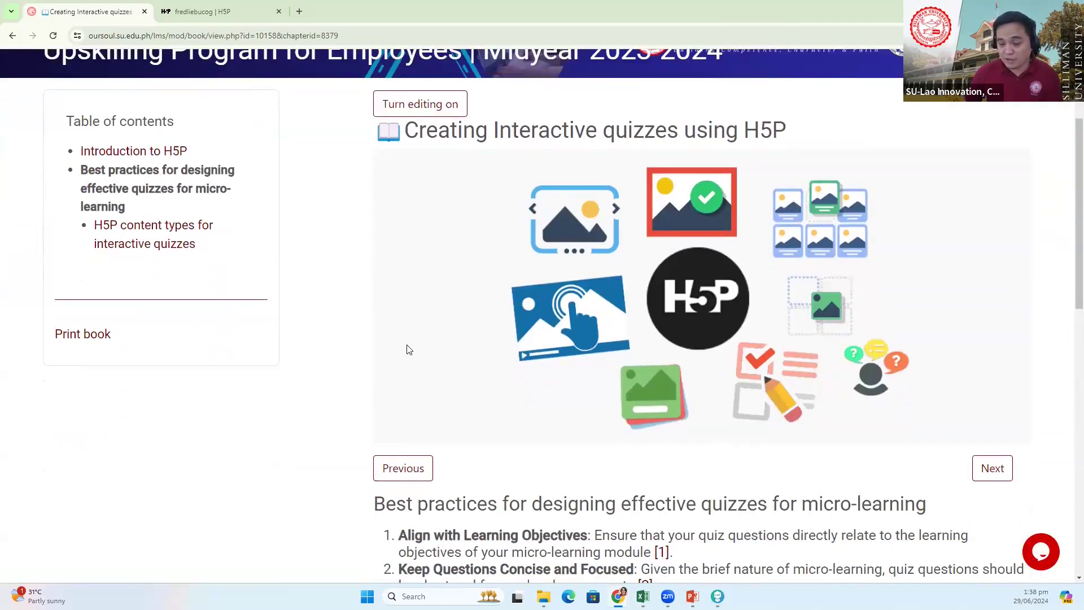
{"action": "scroll", "coordinate": [404, 341], "scroll_direction": "down", "scroll_amount": 4}
{"action": "scroll", "coordinate": [401, 331], "scroll_direction": "down", "scroll_amount": 2}
{"action": "scroll", "coordinate": [350, 254], "scroll_direction": "up", "scroll_amount": 2}
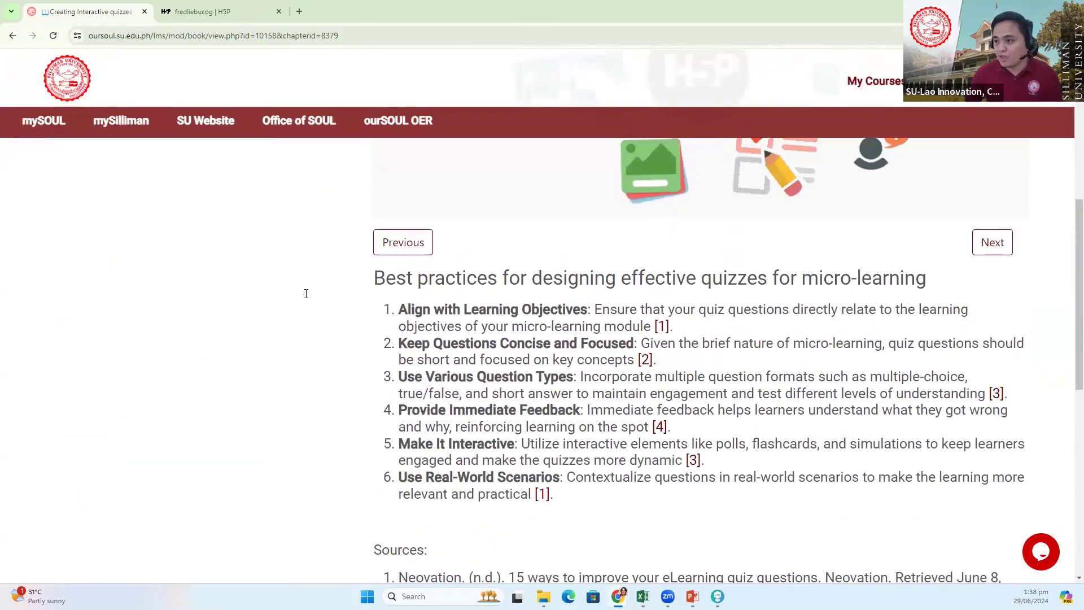
{"action": "scroll", "coordinate": [310, 292], "scroll_direction": "down", "scroll_amount": 1}
{"action": "key", "text": "ctrl+plus"}
{"action": "key", "text": "ctrl+plus"}
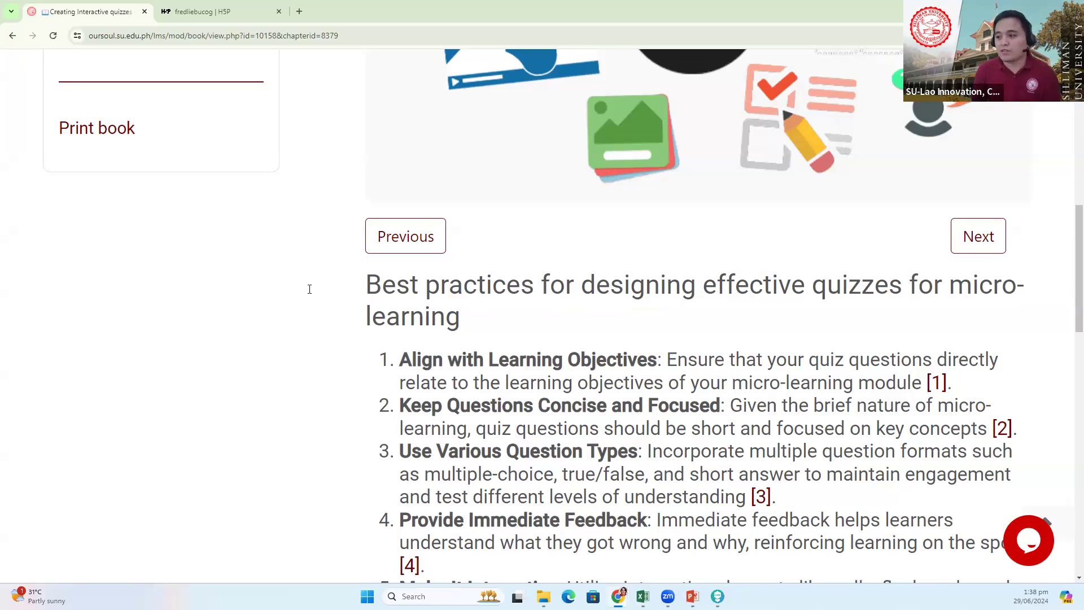
{"action": "scroll", "coordinate": [414, 294], "scroll_direction": "down", "scroll_amount": 3}
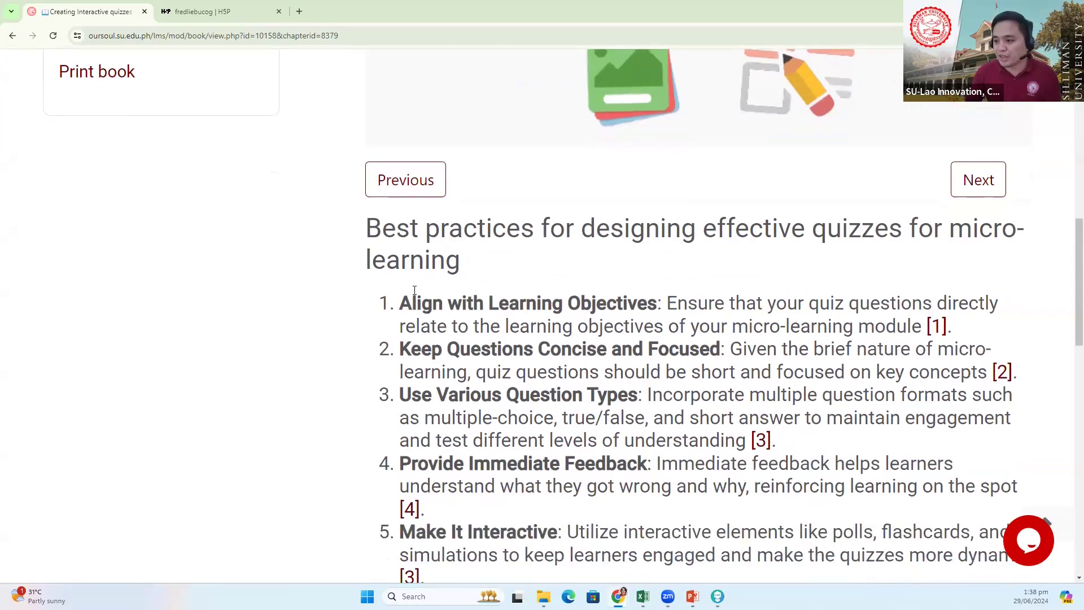
{"action": "left_click_drag", "start_coordinate": [400, 191], "coordinate": [661, 190]}
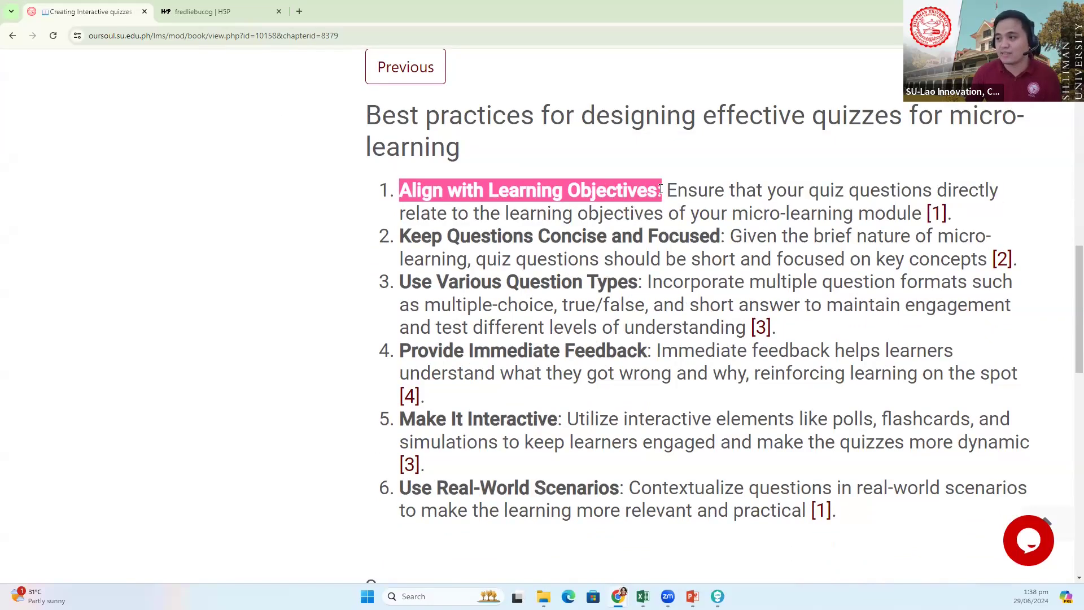
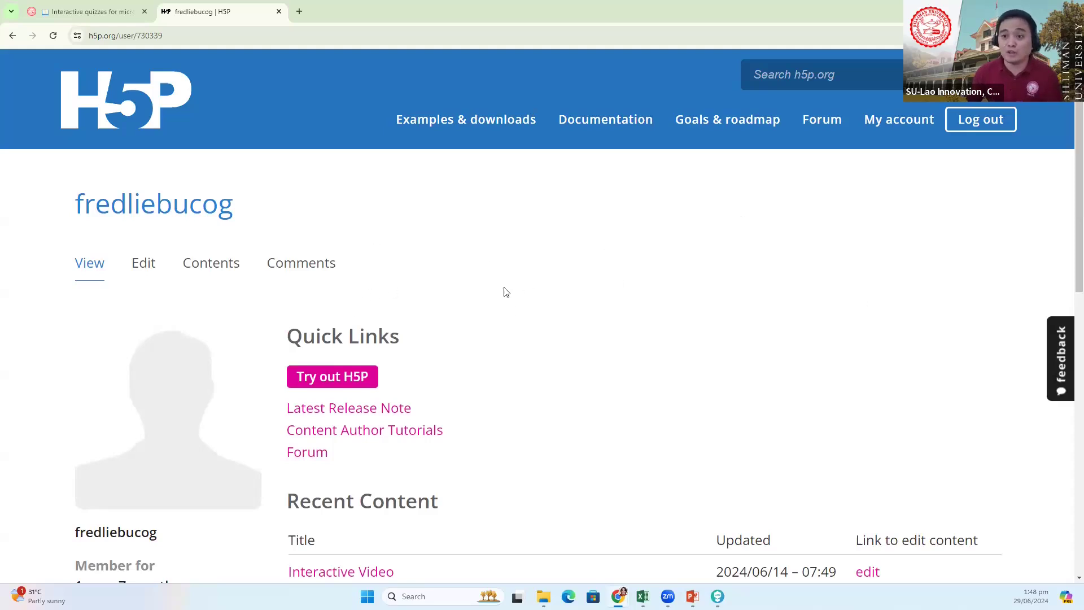
- From the H5P account page, open the Create Interactive content page via Try out H5P and examine the available content types
{"action": "scroll", "coordinate": [687, 378], "scroll_direction": "down", "scroll_amount": 2}
{"action": "scroll", "coordinate": [590, 332], "scroll_direction": "up", "scroll_amount": 2}
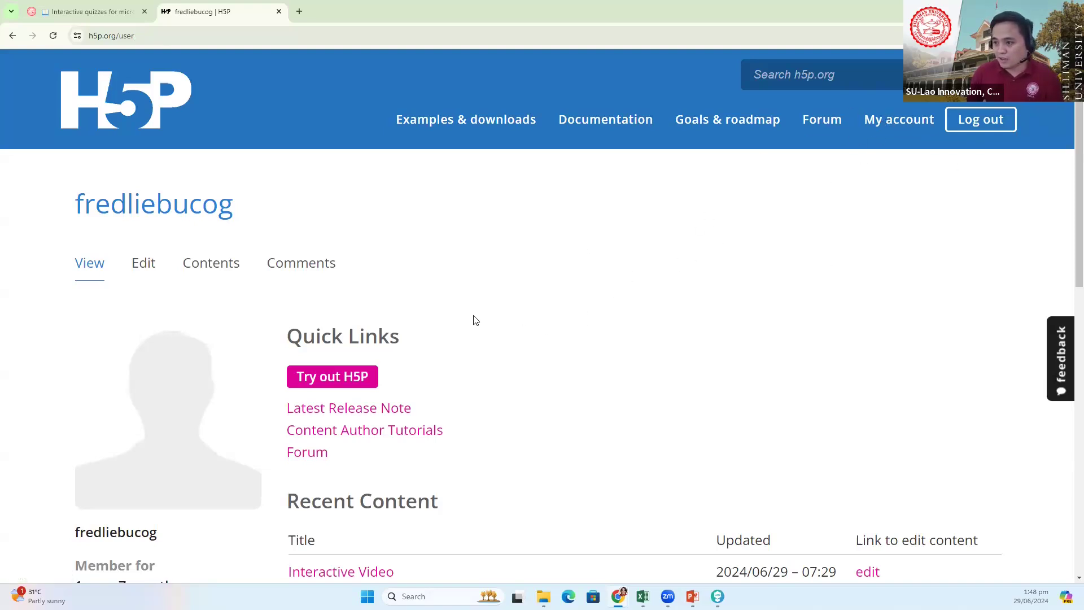
{"action": "scroll", "coordinate": [282, 160], "scroll_direction": "down", "scroll_amount": 1}
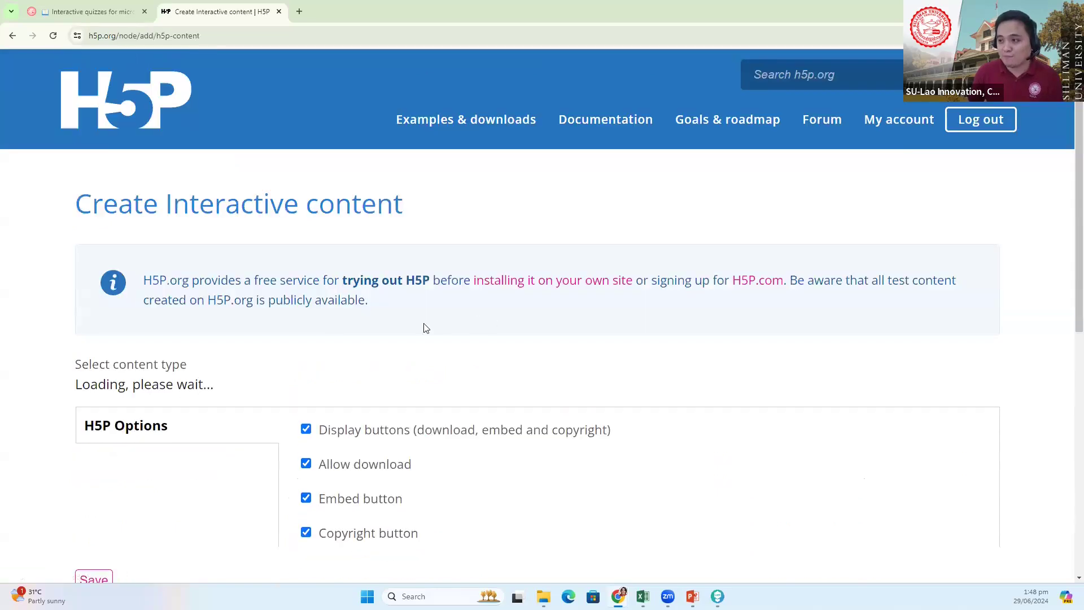
{"action": "scroll", "coordinate": [465, 349], "scroll_direction": "down", "scroll_amount": 3}
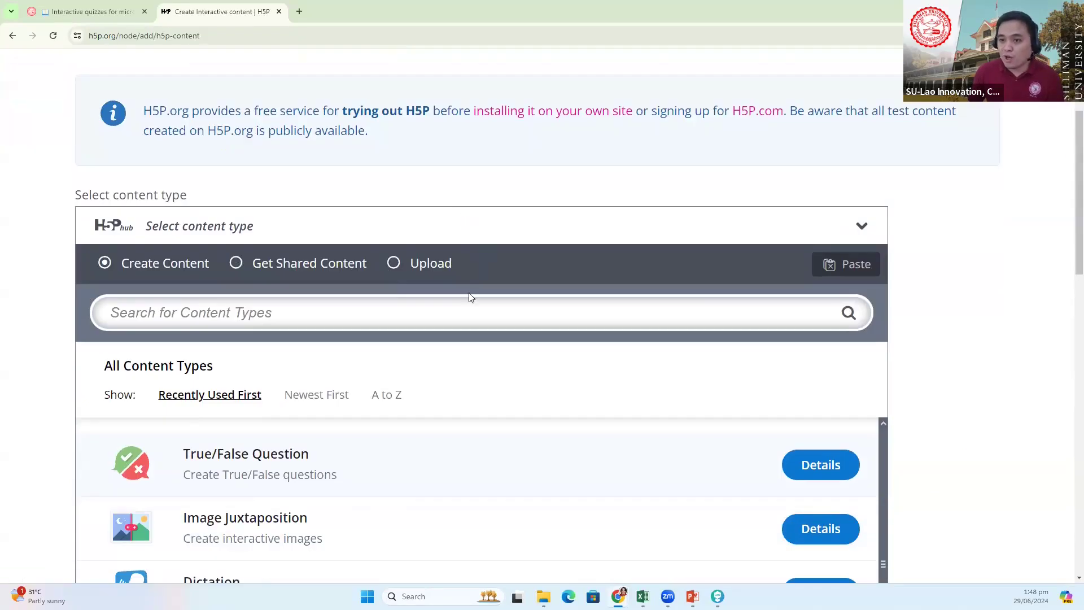
{"action": "scroll", "coordinate": [477, 275], "scroll_direction": "down", "scroll_amount": 5}
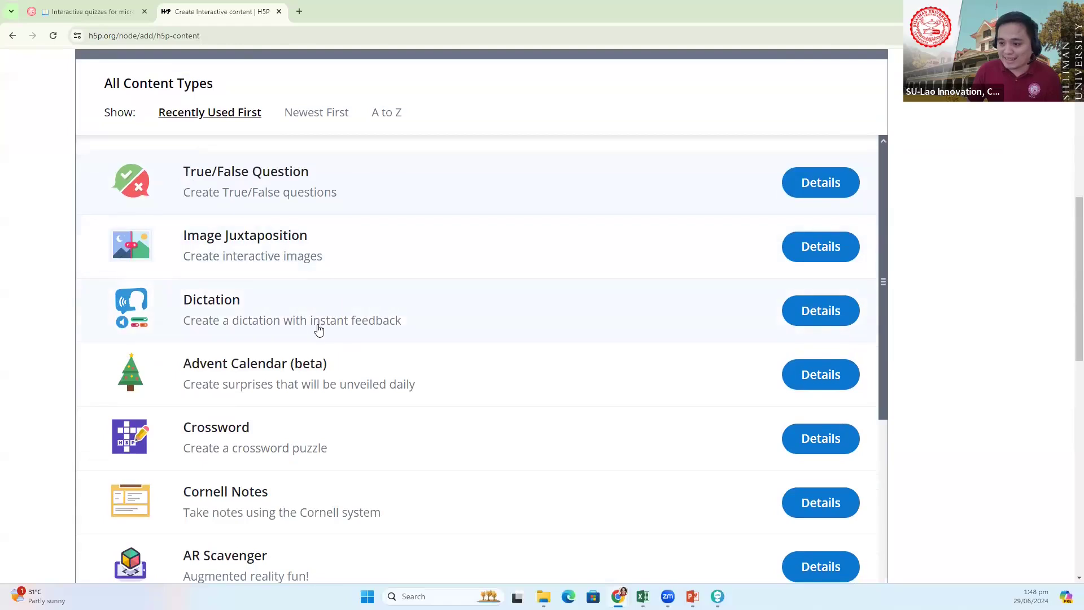
{"action": "scroll", "coordinate": [266, 267], "scroll_direction": "down", "scroll_amount": 2}
{"action": "scroll", "coordinate": [258, 388], "scroll_direction": "down", "scroll_amount": 3}
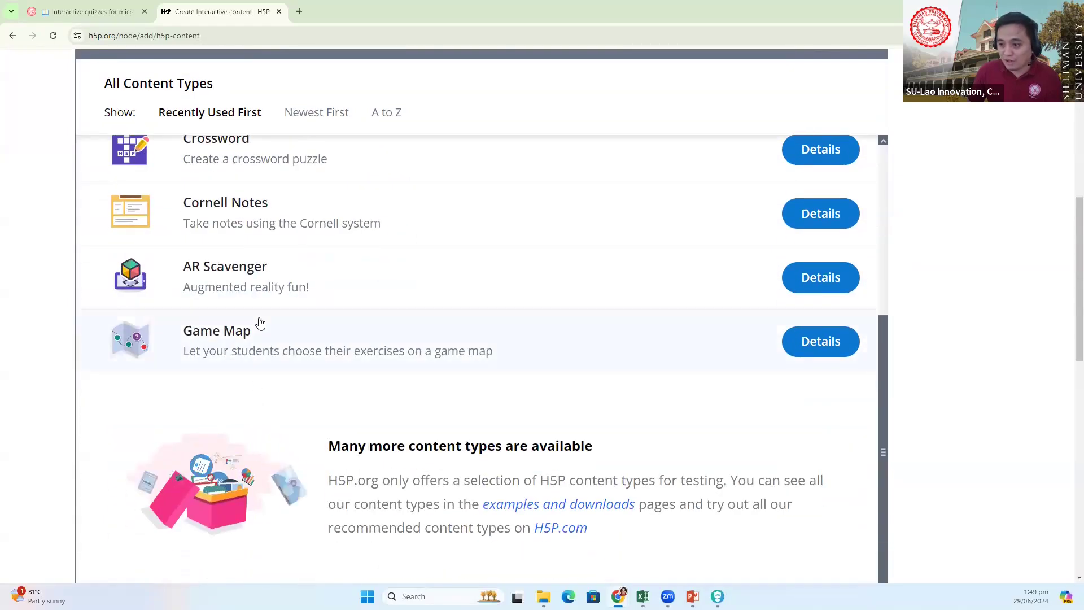
{"action": "scroll", "coordinate": [256, 339], "scroll_direction": "up", "scroll_amount": 3}
{"action": "scroll", "coordinate": [253, 351], "scroll_direction": "up", "scroll_amount": 3}
{"action": "scroll", "coordinate": [254, 305], "scroll_direction": "up", "scroll_amount": 3}
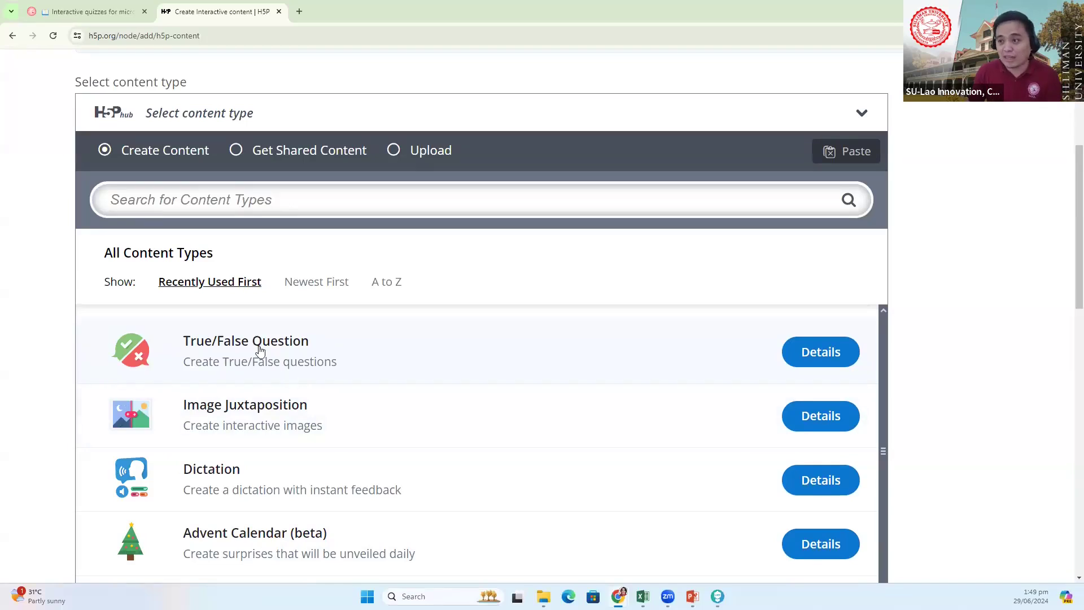
{"action": "scroll", "coordinate": [436, 366], "scroll_direction": "up", "scroll_amount": 2}
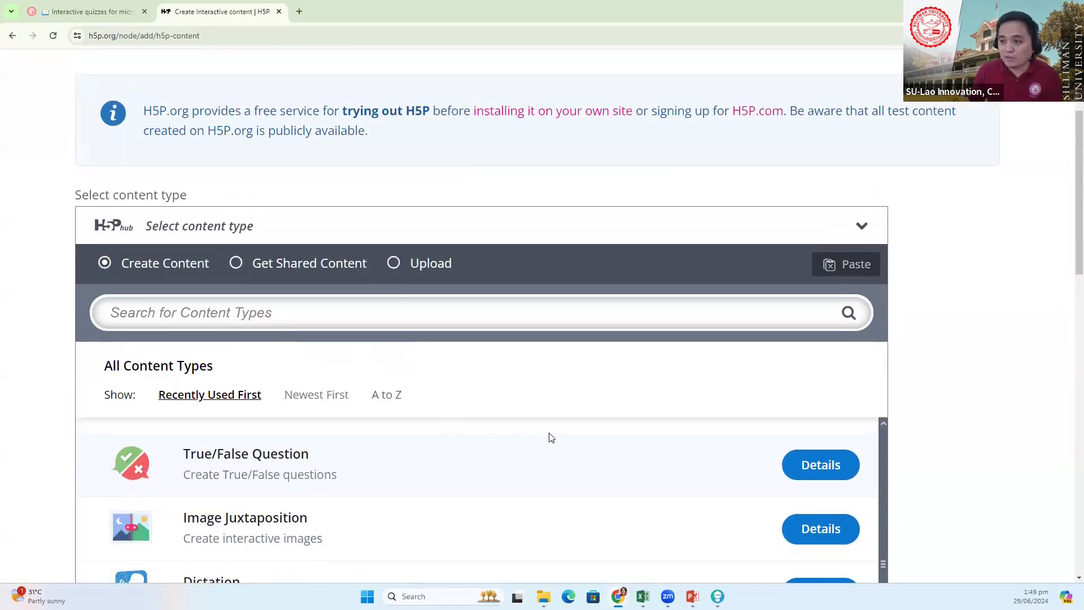
{"action": "scroll", "coordinate": [564, 438], "scroll_direction": "up", "scroll_amount": 3}
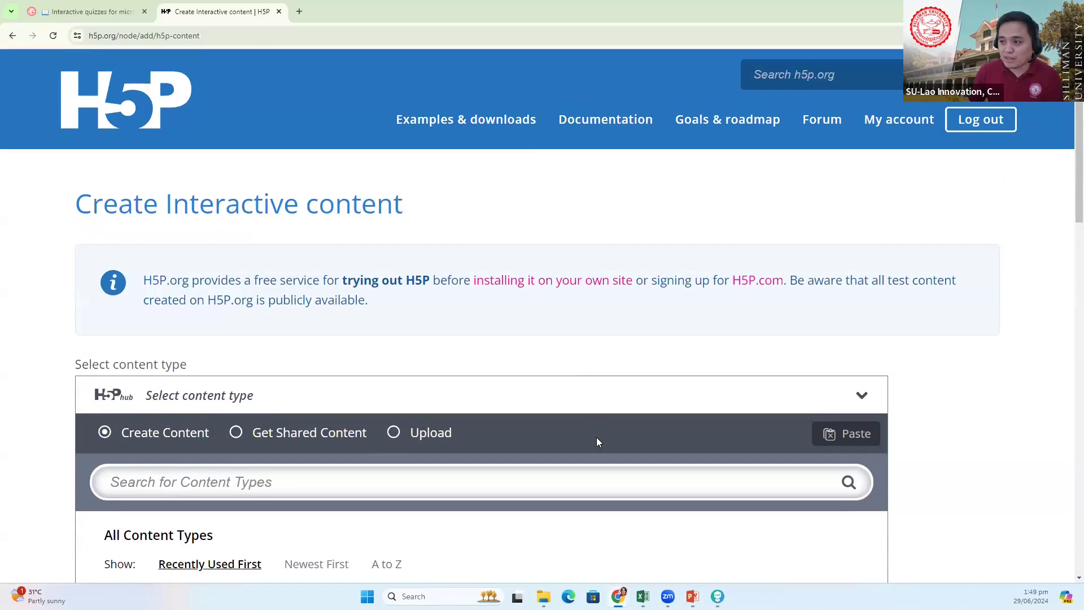
- Open the Examples & downloads page of H5P.org and review the full list of content types
{"action": "left_click", "coordinate": [457, 128]}
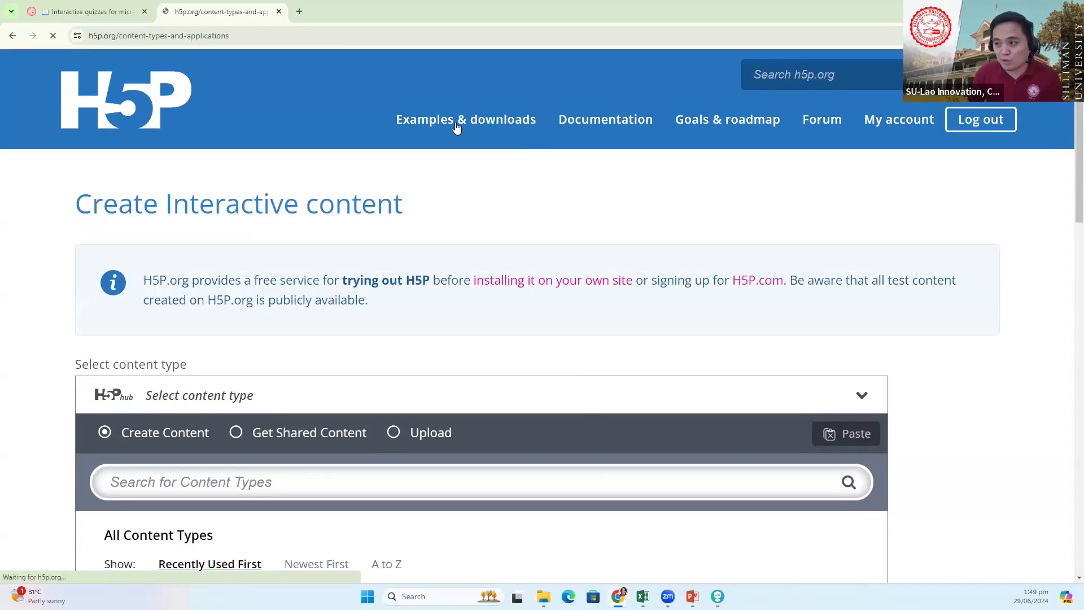
{"action": "scroll", "coordinate": [425, 343], "scroll_direction": "down", "scroll_amount": 6}
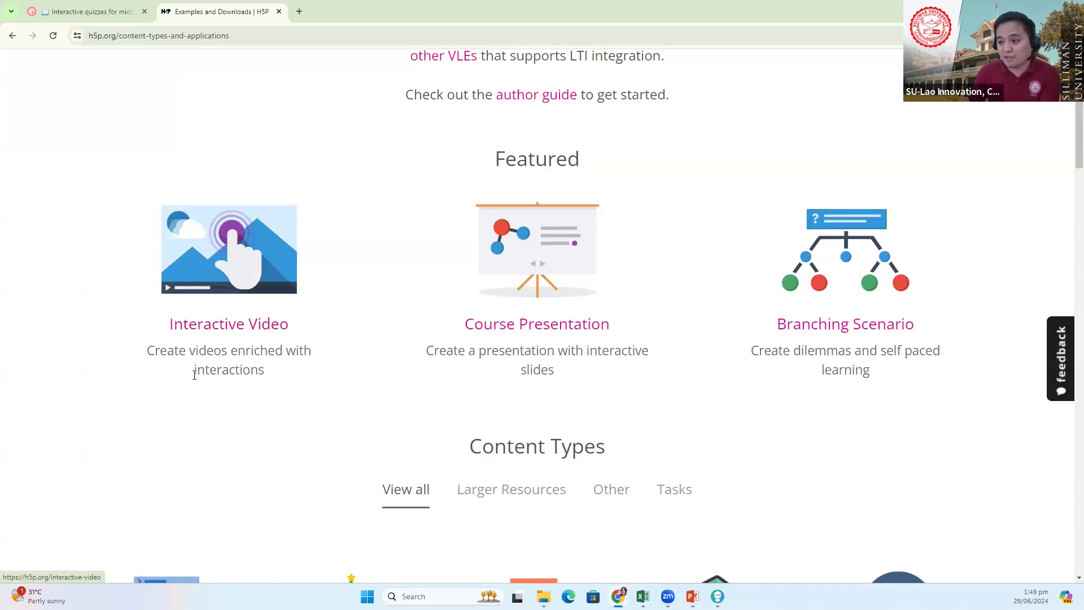
{"action": "scroll", "coordinate": [380, 414], "scroll_direction": "down", "scroll_amount": 8}
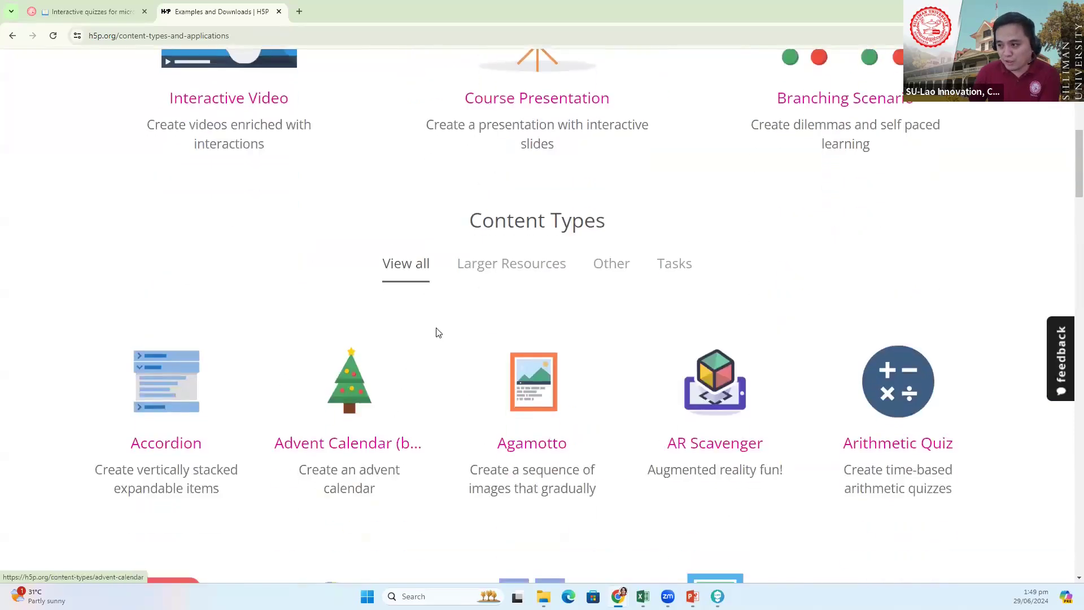
{"action": "scroll", "coordinate": [418, 312], "scroll_direction": "down", "scroll_amount": 19}
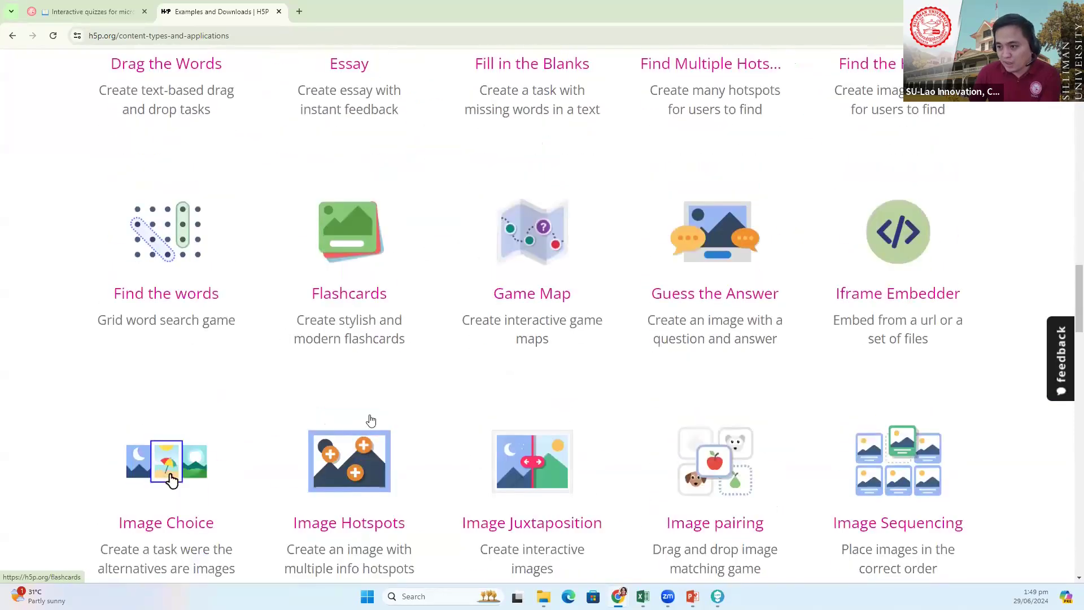
{"action": "scroll", "coordinate": [456, 390], "scroll_direction": "down", "scroll_amount": 5}
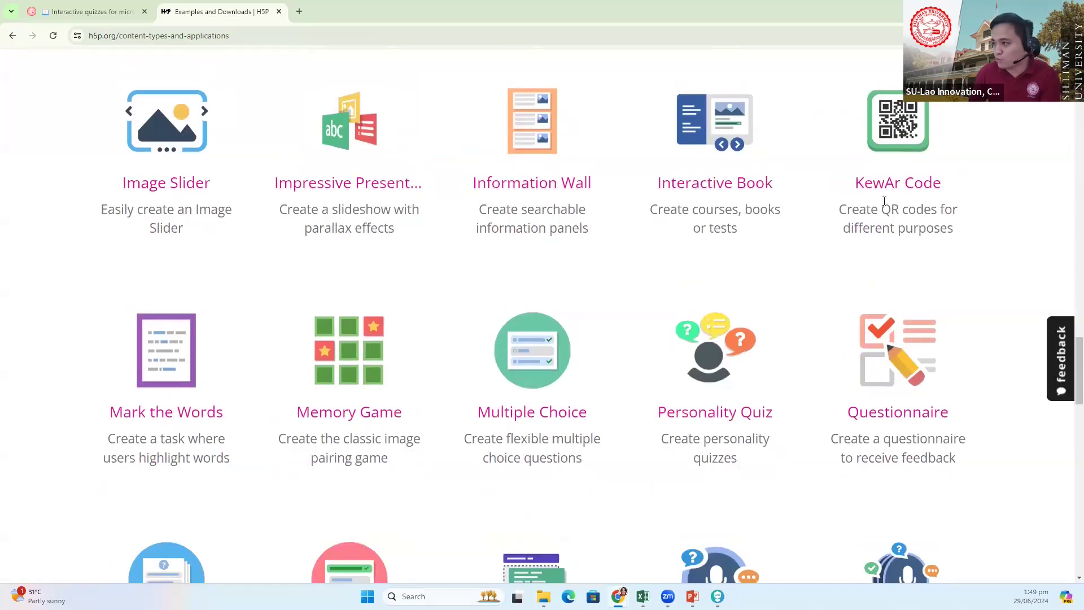
{"action": "scroll", "coordinate": [417, 354], "scroll_direction": "down", "scroll_amount": 10}
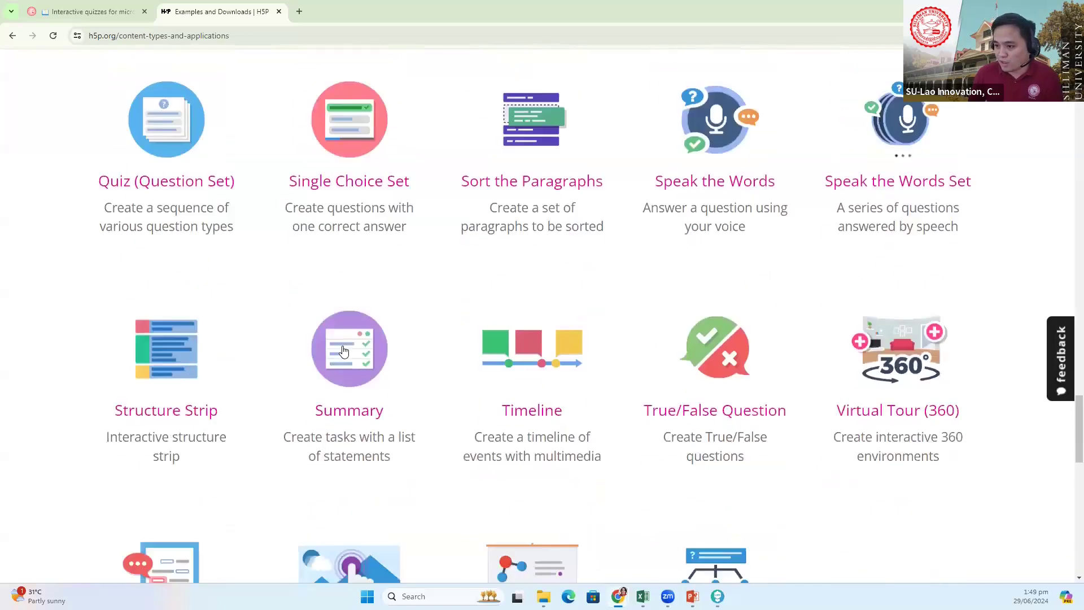
{"action": "scroll", "coordinate": [377, 370], "scroll_direction": "down", "scroll_amount": 3}
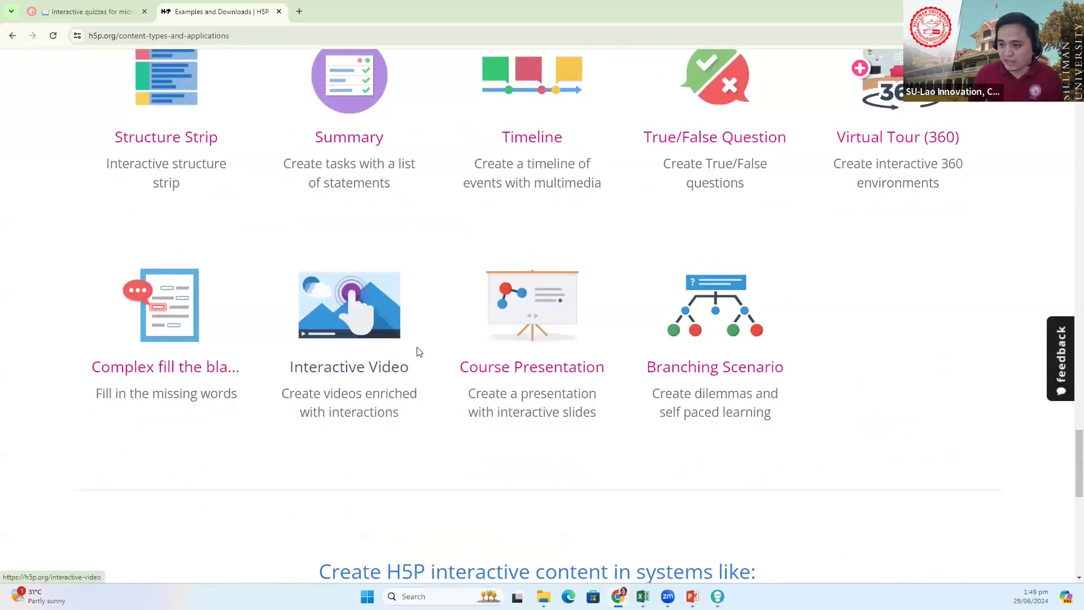
- Open the Interactive Video content type page and examine its description and the Smoothie example
{"action": "left_click", "coordinate": [326, 321]}
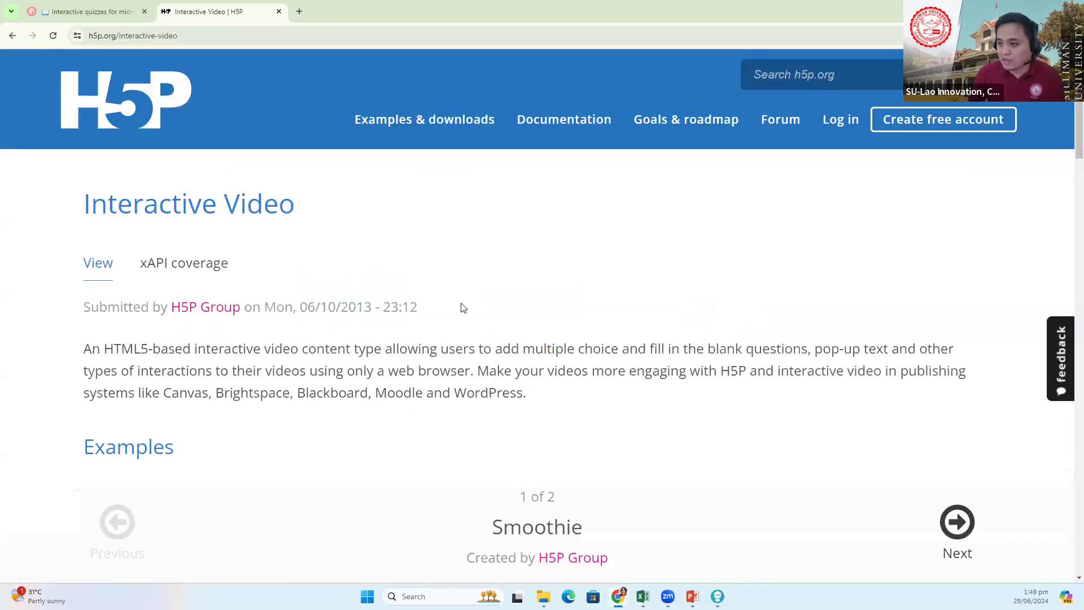
{"action": "scroll", "coordinate": [479, 276], "scroll_direction": "down", "scroll_amount": 10}
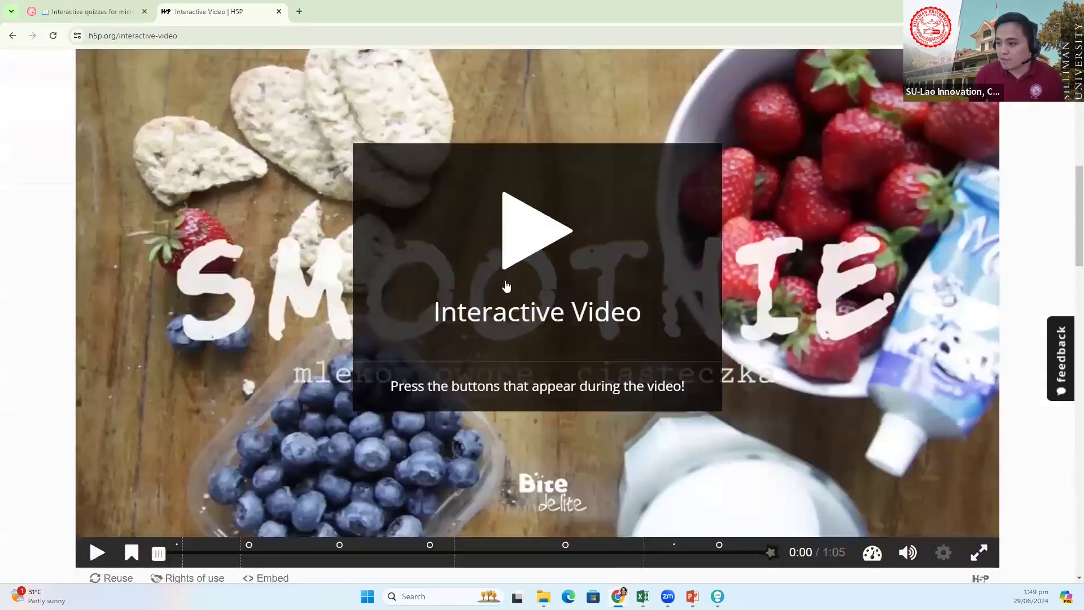
{"action": "scroll", "coordinate": [540, 291], "scroll_direction": "up", "scroll_amount": 3}
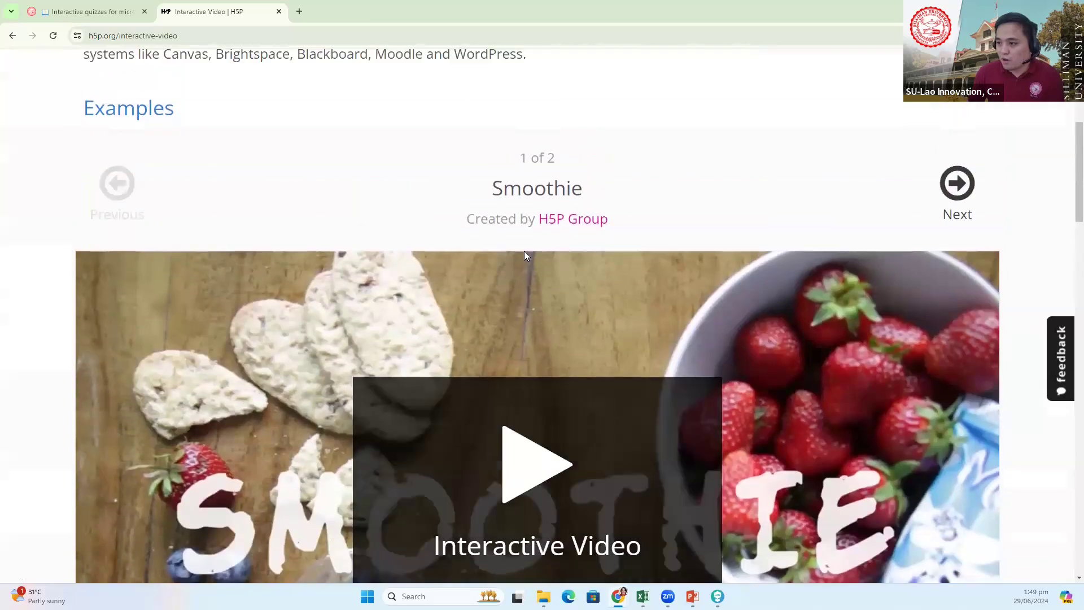
{"action": "scroll", "coordinate": [521, 262], "scroll_direction": "down", "scroll_amount": 4}
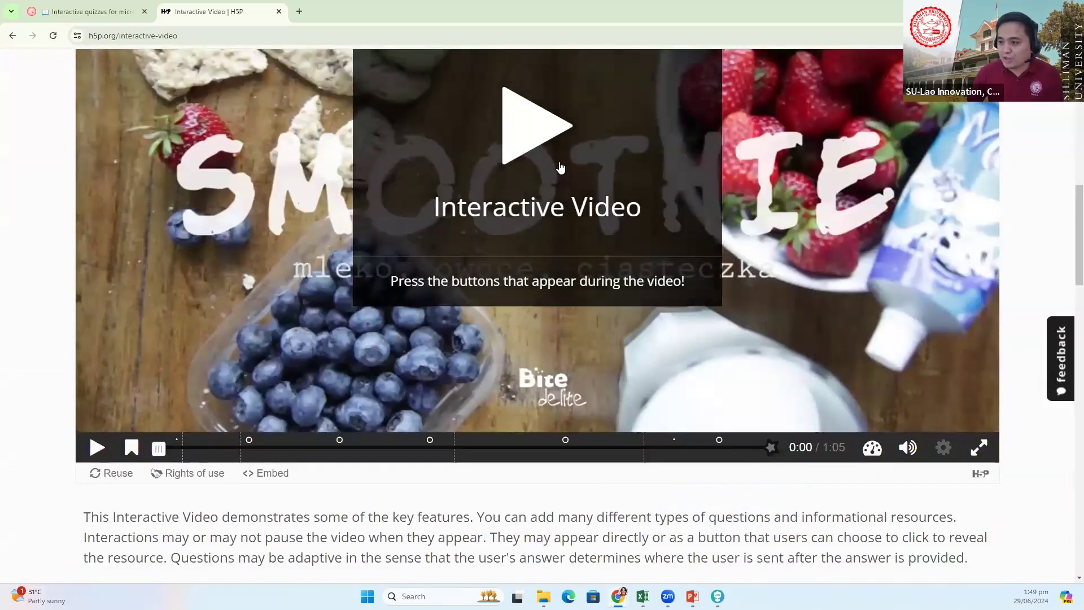
{"action": "scroll", "coordinate": [591, 285], "scroll_direction": "up", "scroll_amount": 8}
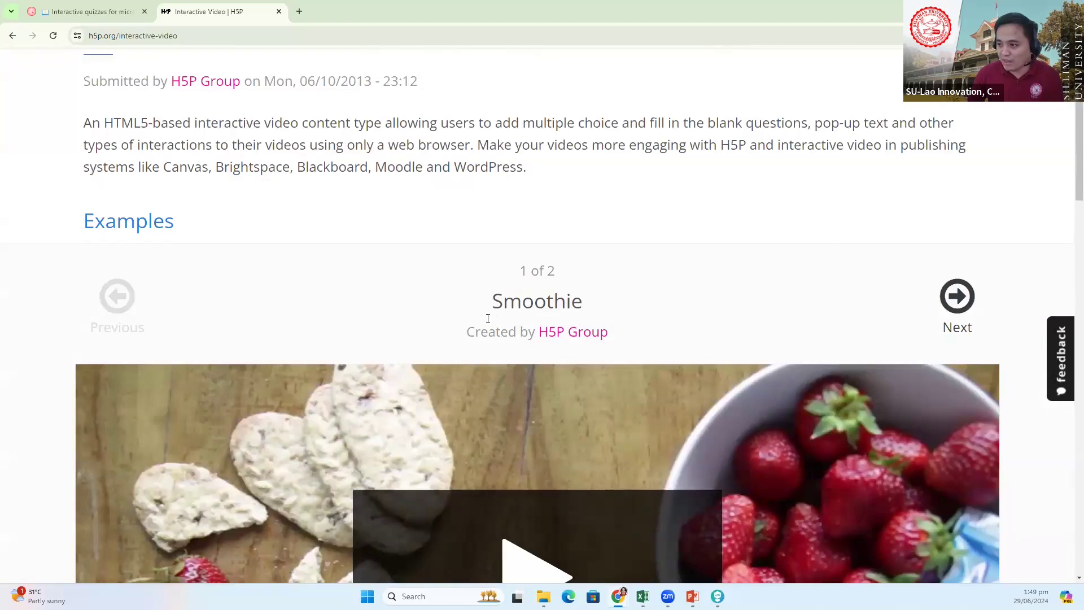
{"action": "scroll", "coordinate": [561, 373], "scroll_direction": "down", "scroll_amount": 3}
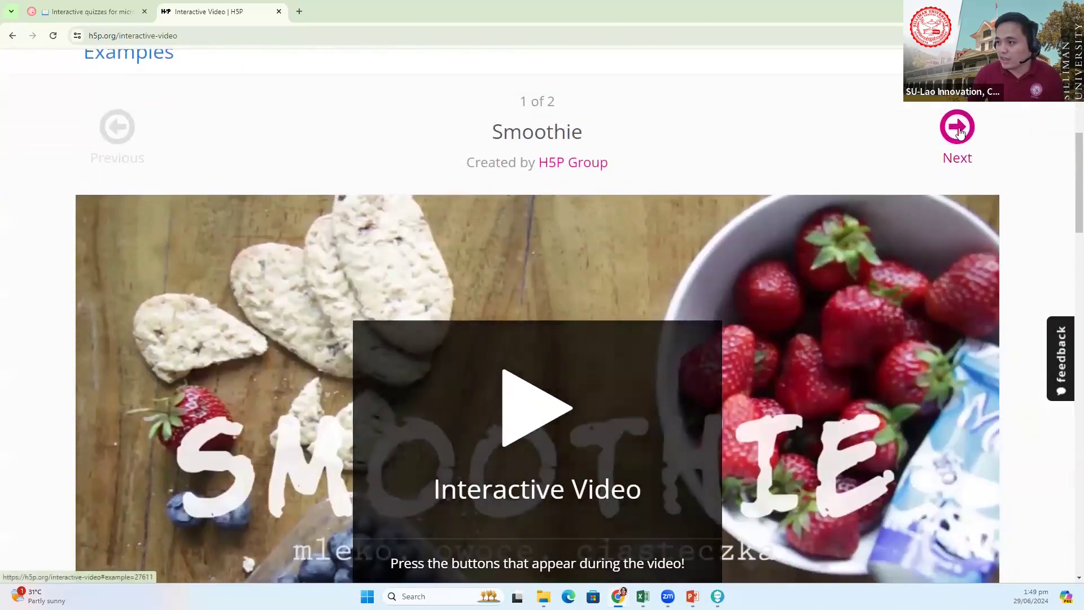
- Show the second Interactive Video example, Video Based Game, and look over its player and description
{"action": "left_click", "coordinate": [958, 129]}
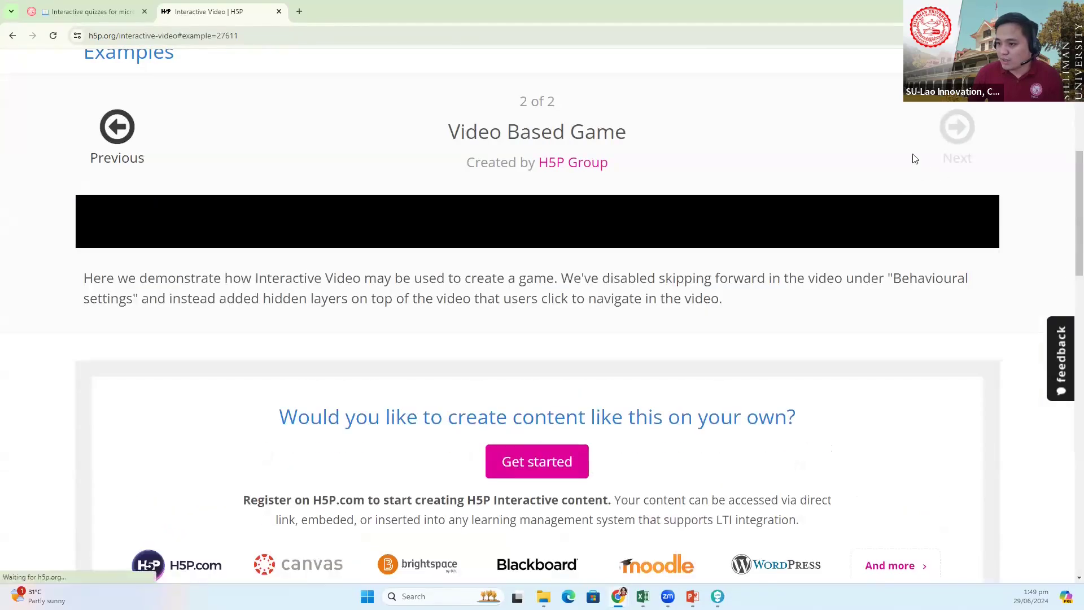
{"action": "scroll", "coordinate": [871, 195], "scroll_direction": "down", "scroll_amount": 8}
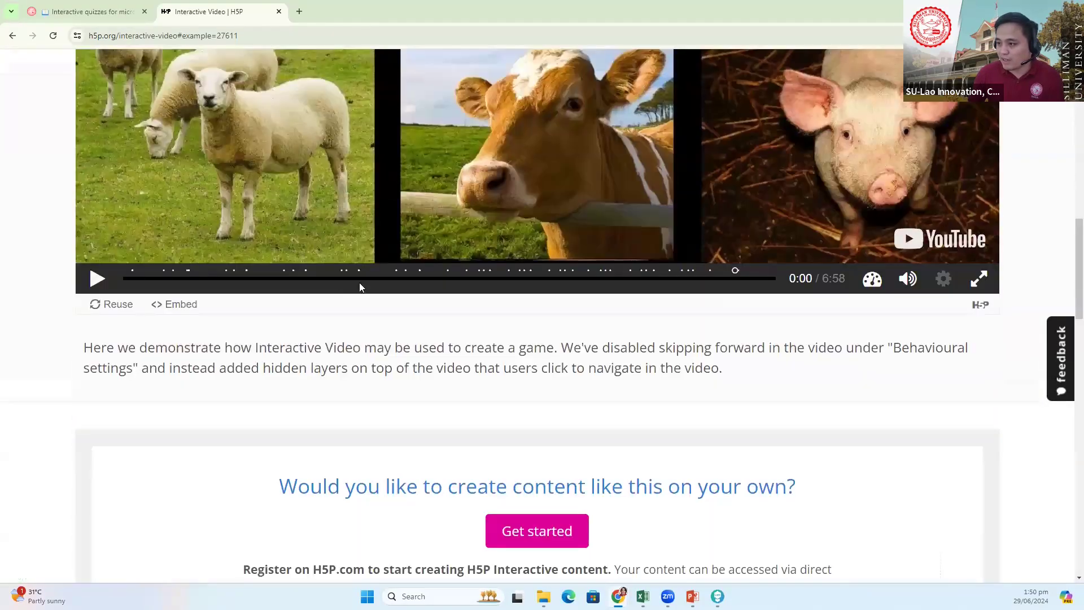
{"action": "scroll", "coordinate": [794, 235], "scroll_direction": "up", "scroll_amount": 4}
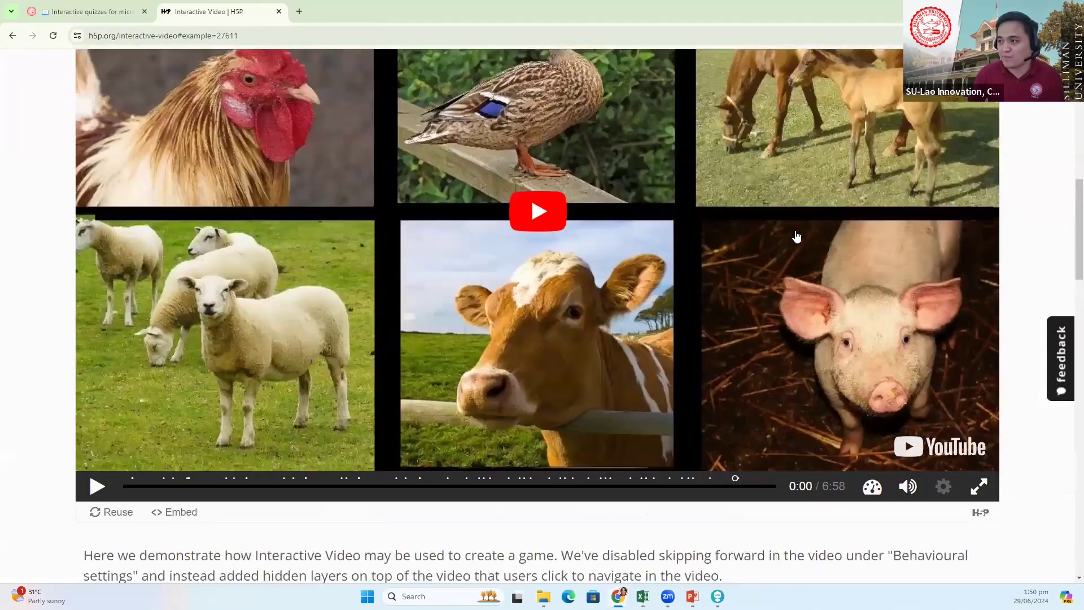
{"action": "scroll", "coordinate": [797, 236], "scroll_direction": "up", "scroll_amount": 8}
{"action": "scroll", "coordinate": [116, 242], "scroll_direction": "down", "scroll_amount": 3}
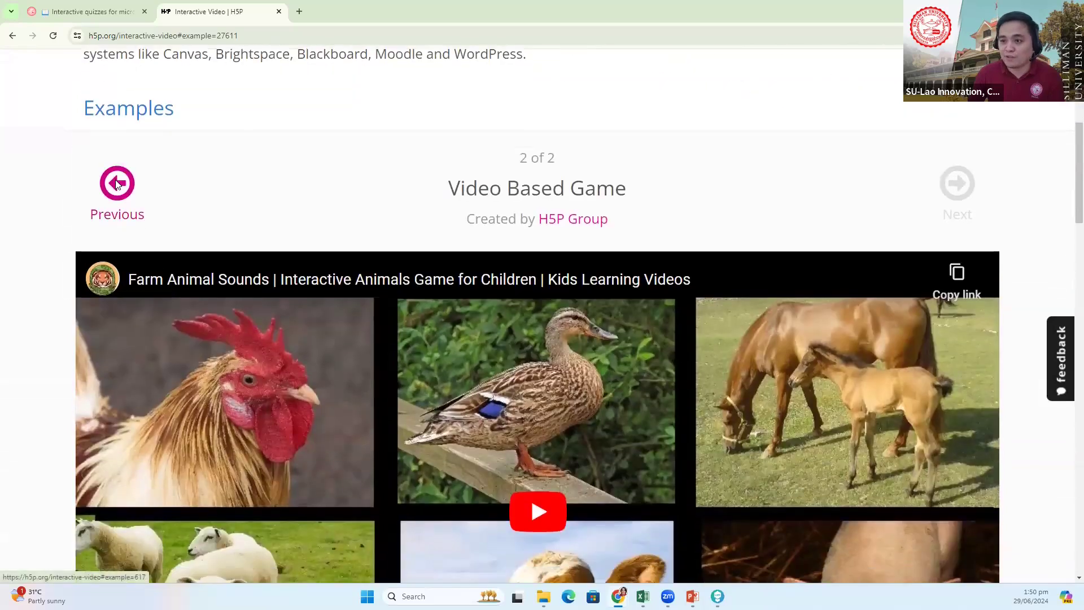
- Go back to the Smoothie example and download it for reuse as an .h5p file
{"action": "left_click", "coordinate": [117, 183]}
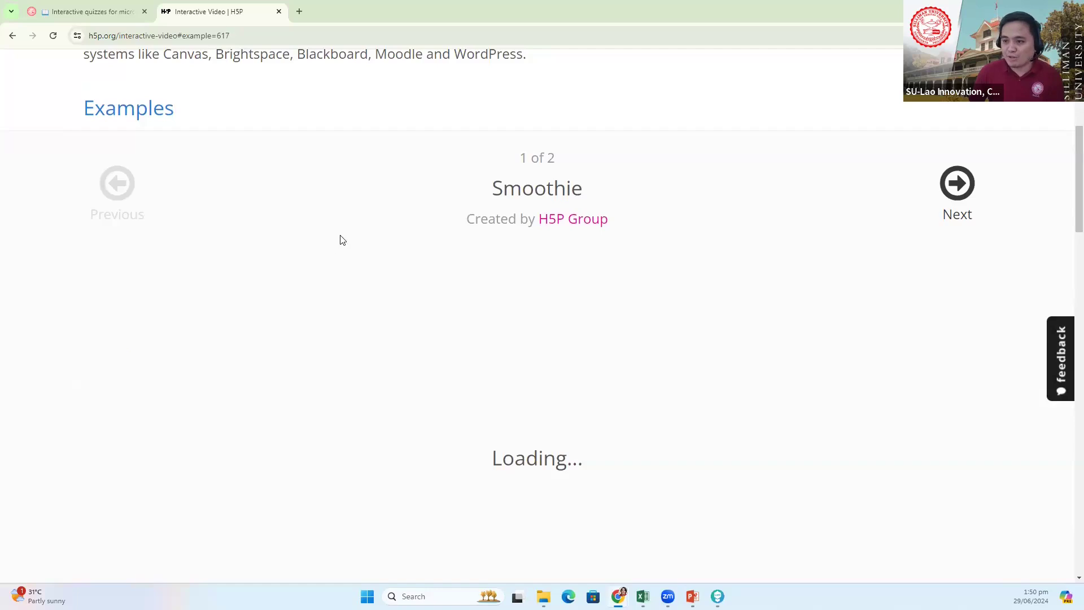
{"action": "scroll", "coordinate": [354, 251], "scroll_direction": "down", "scroll_amount": 3}
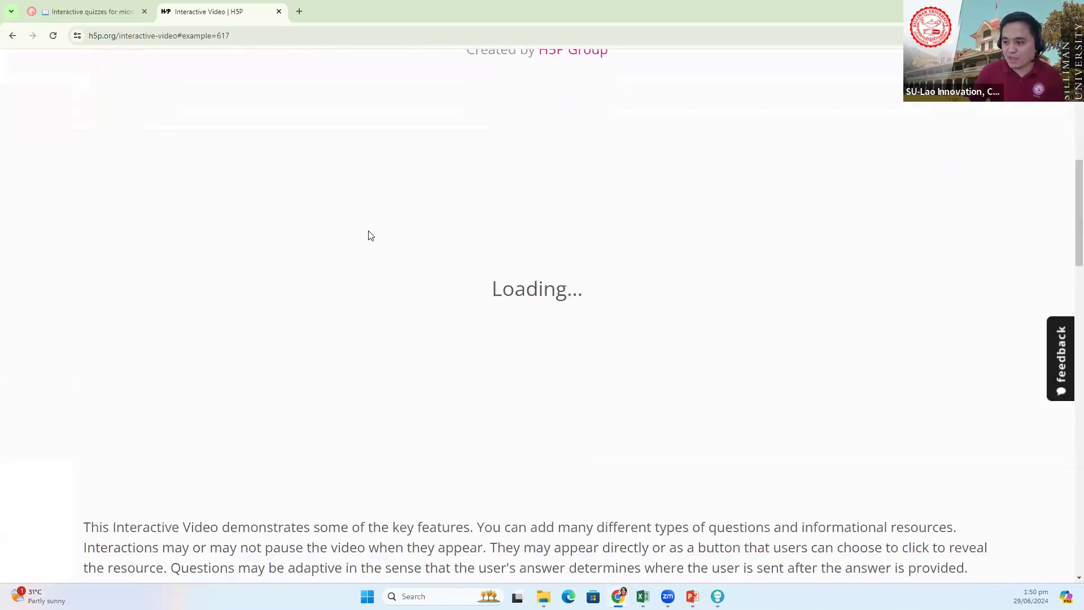
{"action": "scroll", "coordinate": [438, 345], "scroll_direction": "down", "scroll_amount": 3}
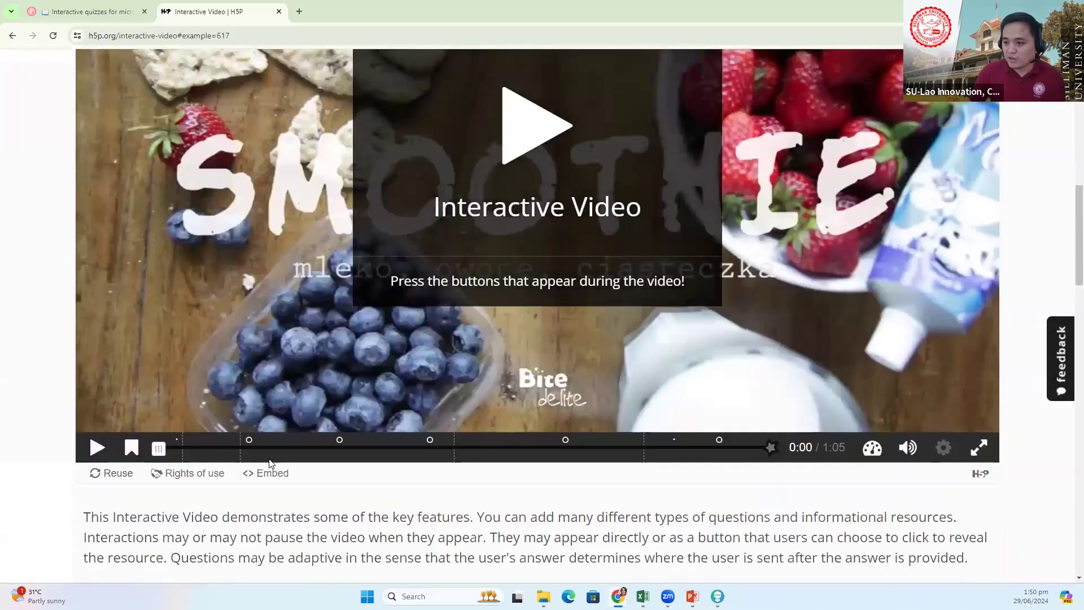
{"action": "scroll", "coordinate": [194, 368], "scroll_direction": "up", "scroll_amount": 2}
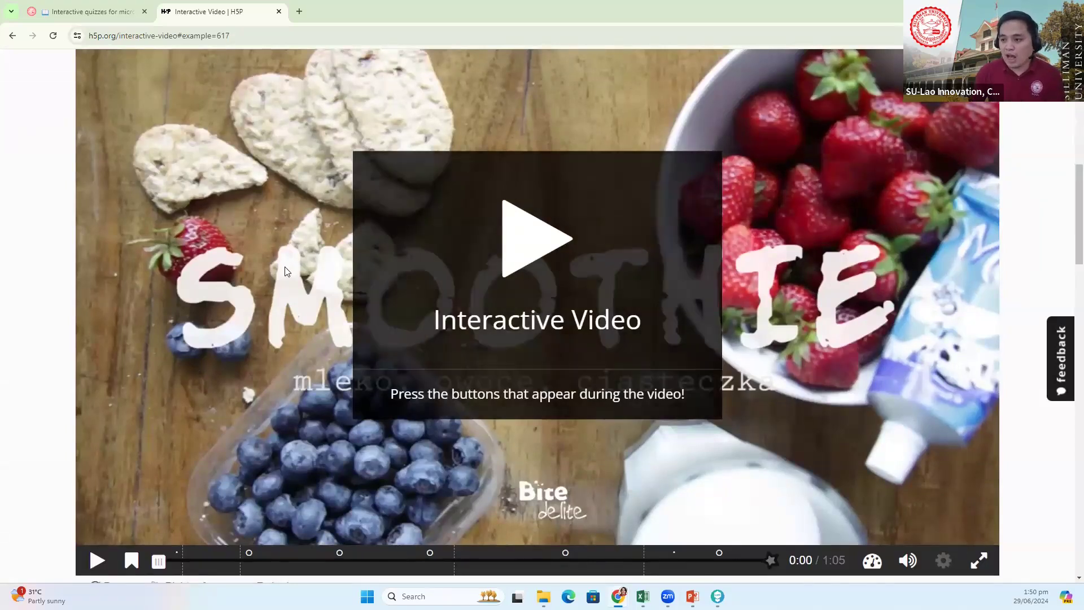
{"action": "scroll", "coordinate": [230, 263], "scroll_direction": "down", "scroll_amount": 2}
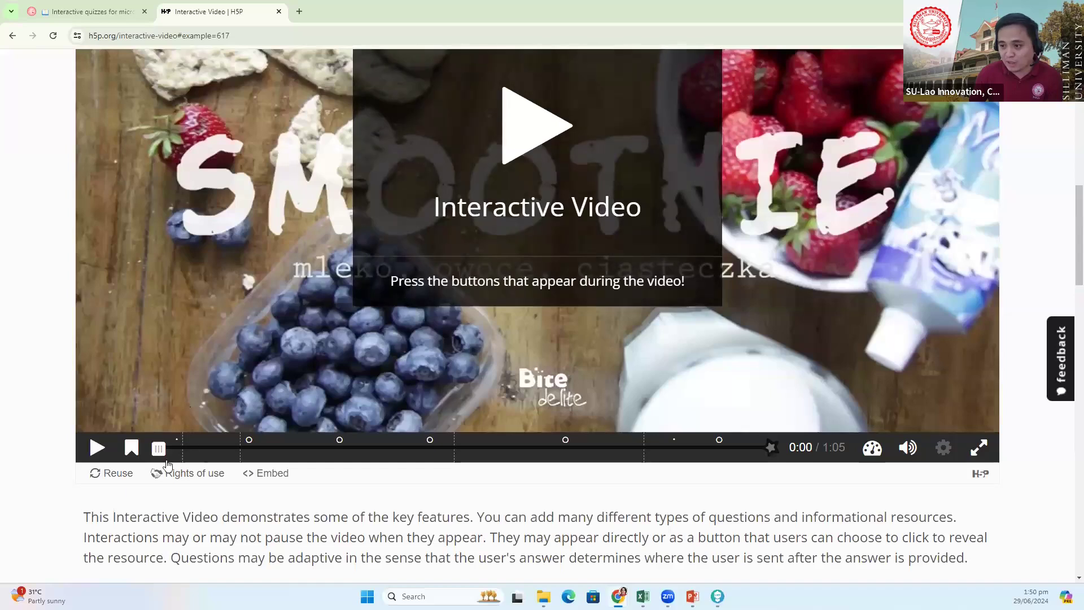
{"action": "left_click", "coordinate": [107, 478]}
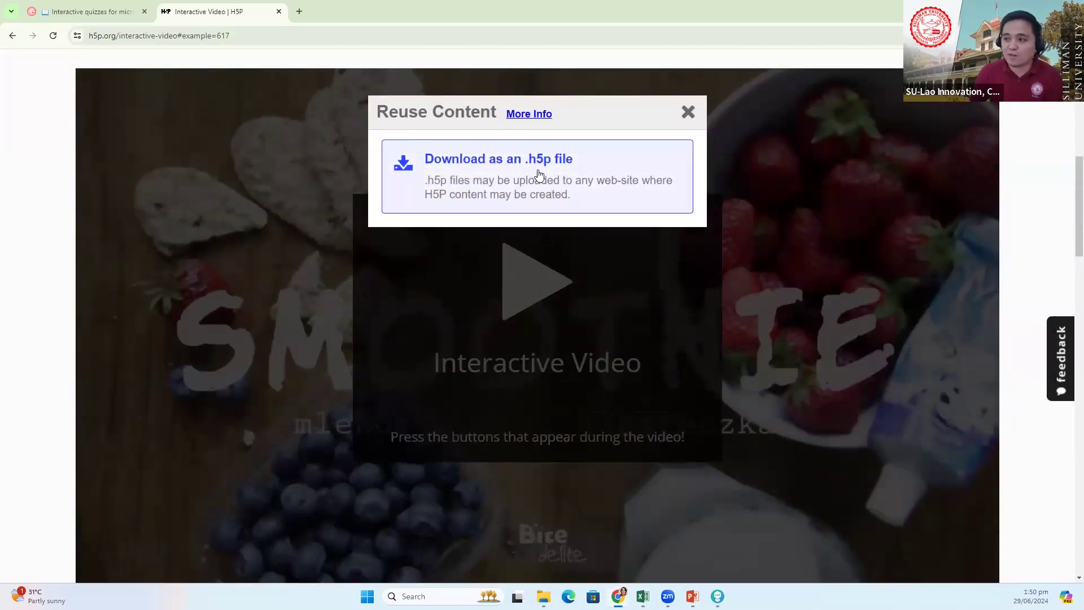
{"action": "left_click", "coordinate": [476, 180]}
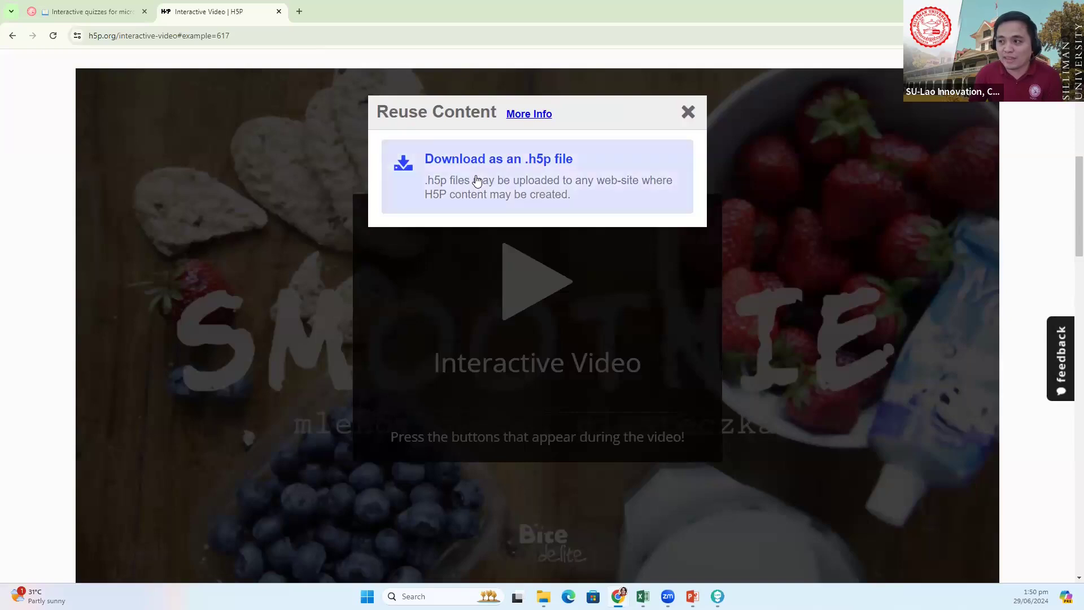
- Return to the logged-in H5P.org account page, review its recent content and open the Create Interactive content page
{"action": "scroll", "coordinate": [511, 198], "scroll_direction": "down", "scroll_amount": 5}
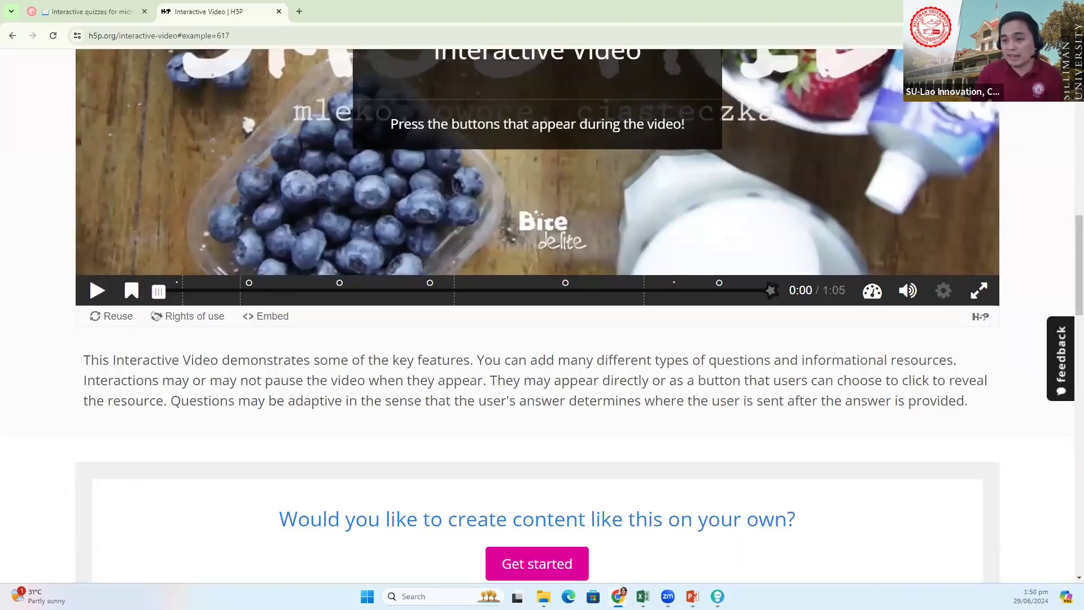
{"action": "scroll", "coordinate": [796, 325], "scroll_direction": "up", "scroll_amount": 10}
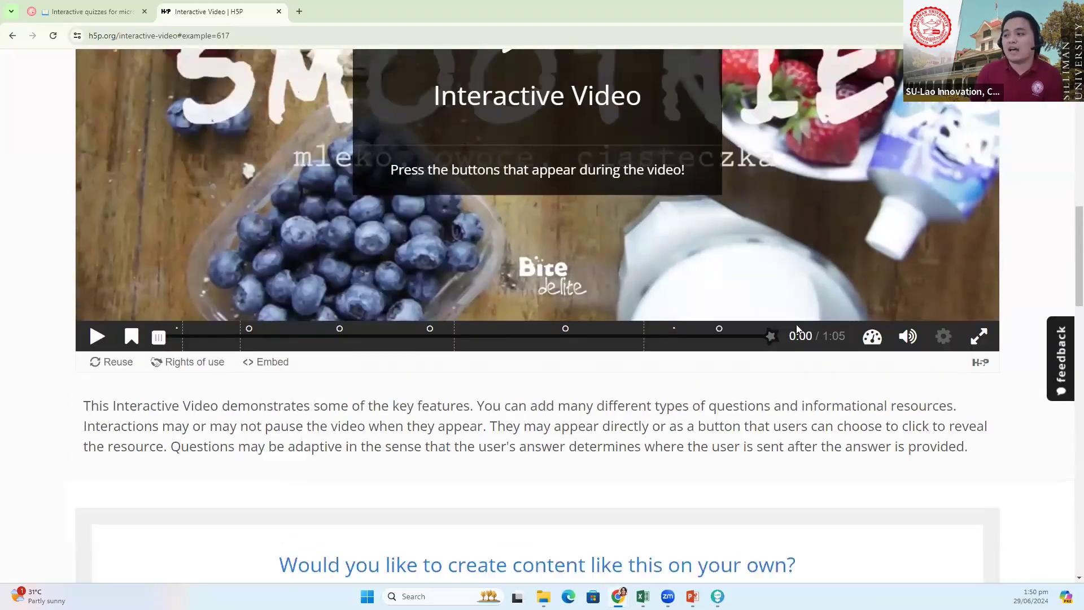
{"action": "scroll", "coordinate": [792, 332], "scroll_direction": "up", "scroll_amount": 2}
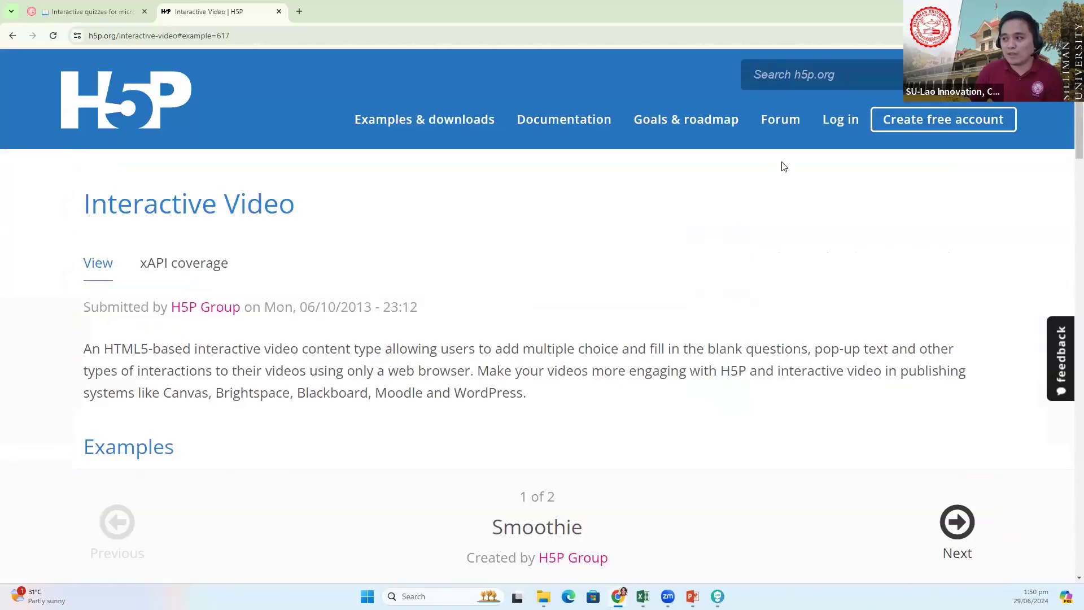
{"action": "left_click", "coordinate": [836, 129]}
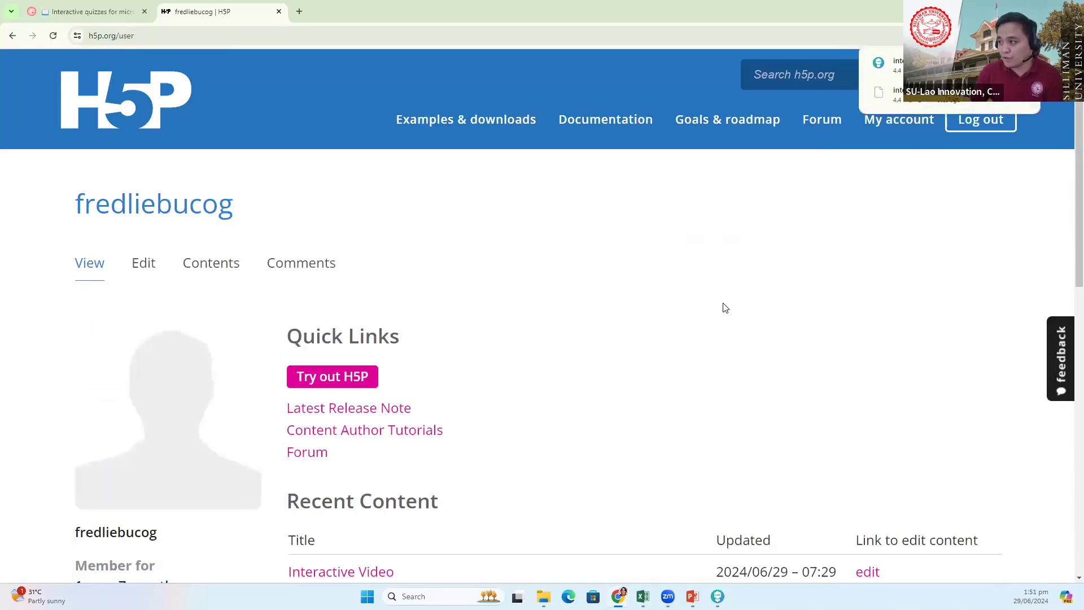
{"action": "scroll", "coordinate": [424, 247], "scroll_direction": "down", "scroll_amount": 3}
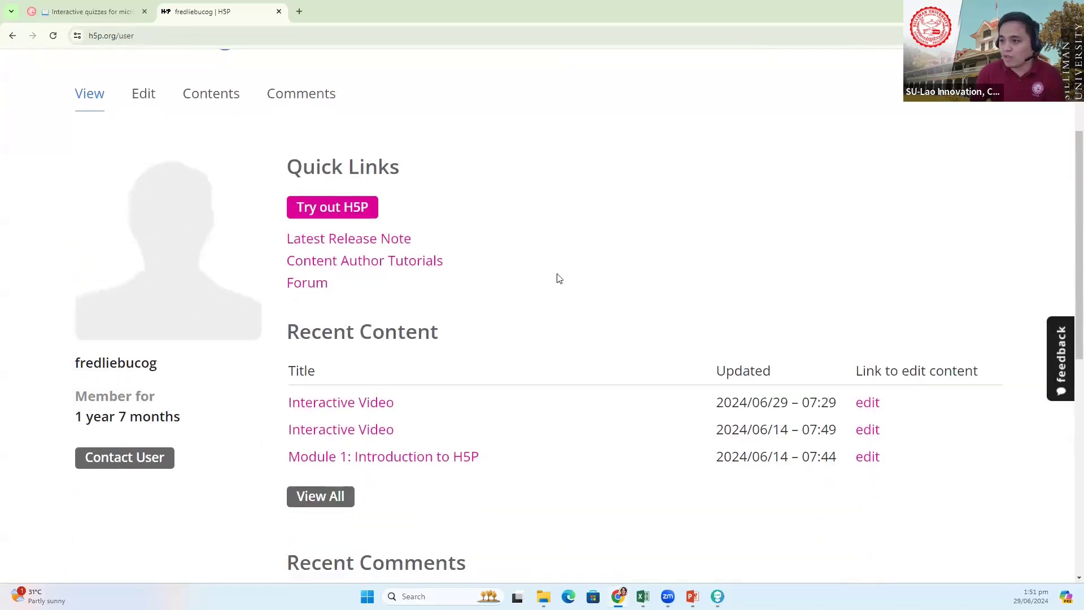
{"action": "scroll", "coordinate": [475, 246], "scroll_direction": "up", "scroll_amount": 2}
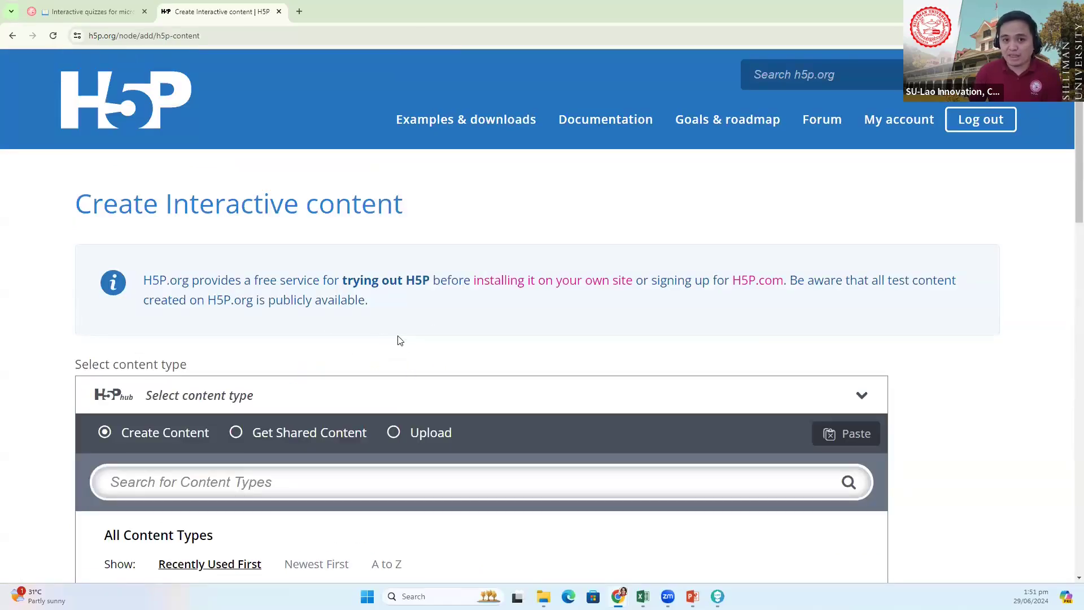
- Look over the content type selector on the Create Interactive content page and choose the Upload option
{"action": "scroll", "coordinate": [410, 351], "scroll_direction": "down", "scroll_amount": 3}
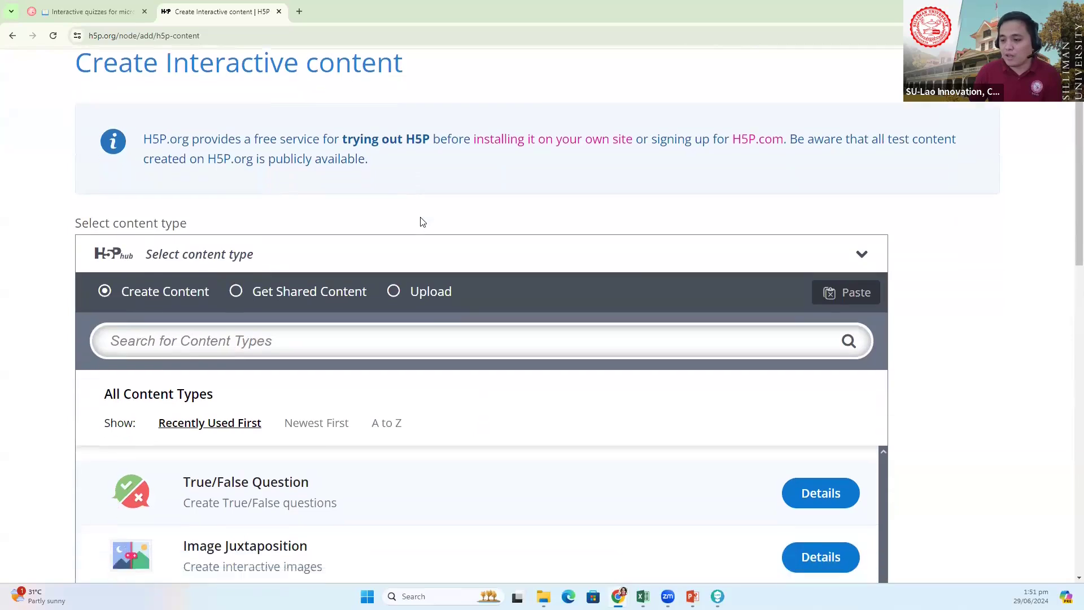
{"action": "scroll", "coordinate": [422, 220], "scroll_direction": "down", "scroll_amount": 1}
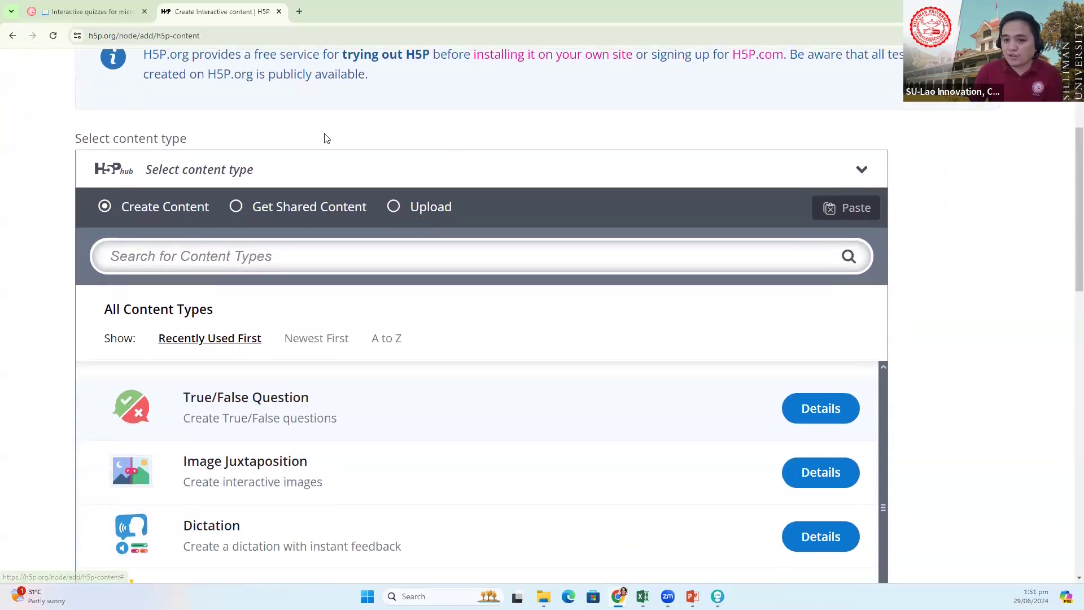
{"action": "left_click", "coordinate": [394, 208]}
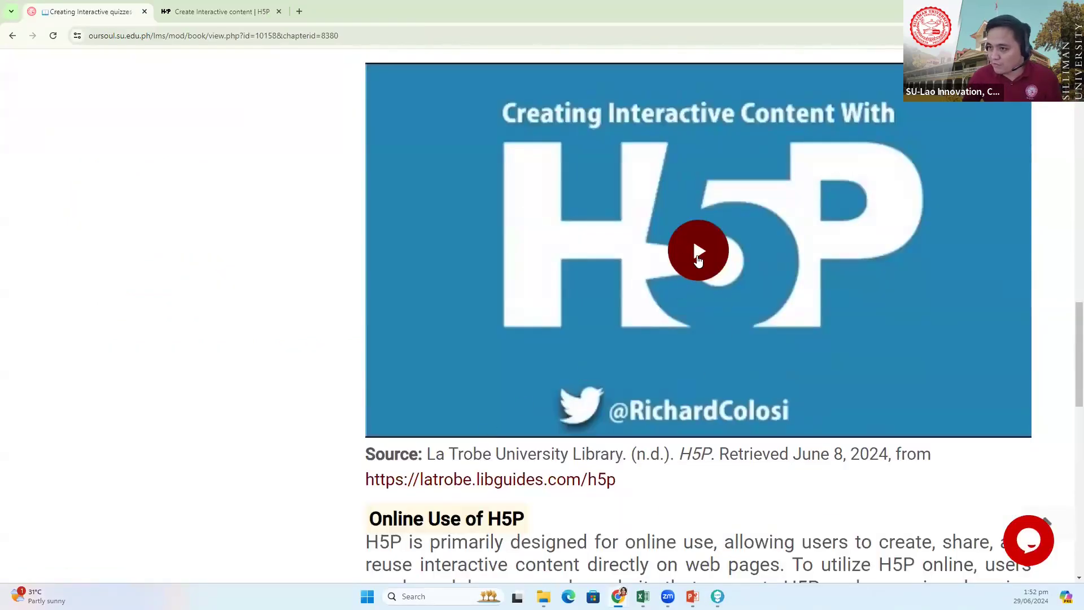
- Start the embedded H5P video in the course book chapter, pause it and open it on YouTube
{"action": "left_click", "coordinate": [697, 253]}
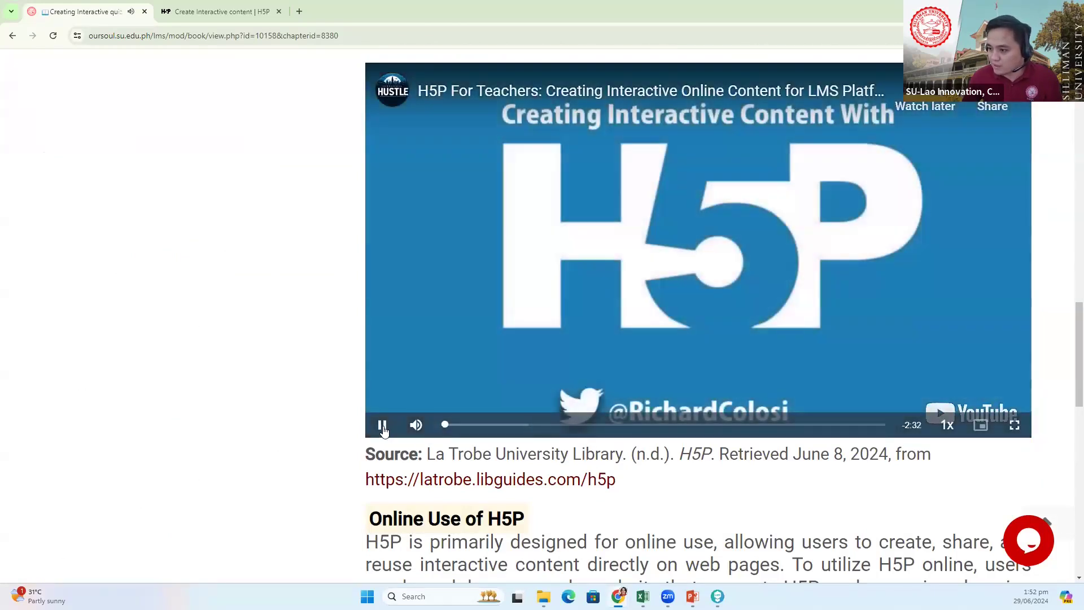
{"action": "left_click", "coordinate": [381, 428]}
{"action": "left_click", "coordinate": [487, 91]}
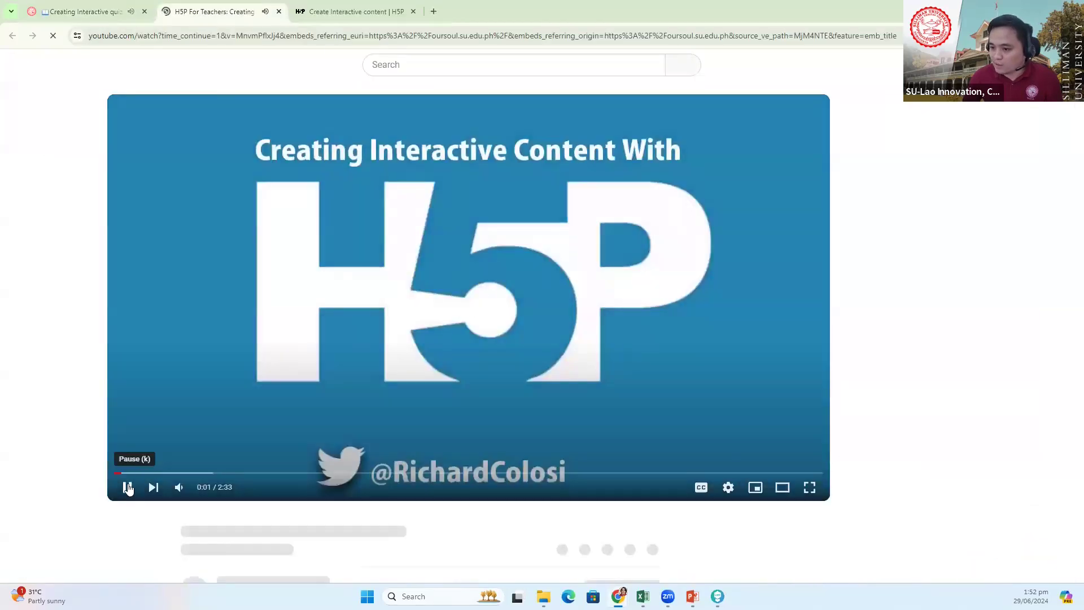
- Pause the H5P For Teachers video on YouTube and expand its description to read it
{"action": "left_click", "coordinate": [127, 489]}
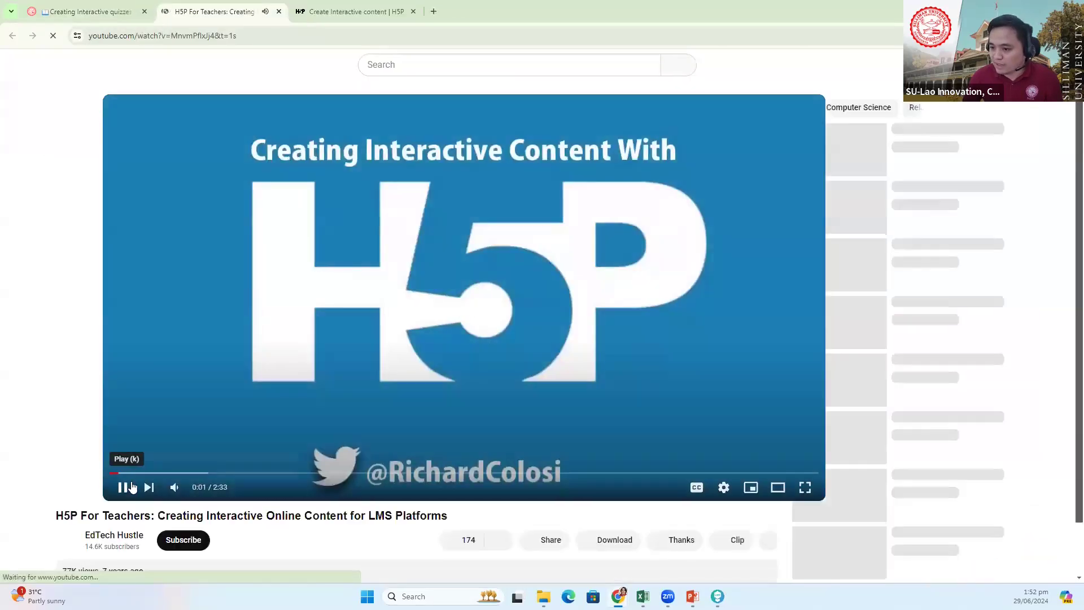
{"action": "scroll", "coordinate": [117, 458], "scroll_direction": "down", "scroll_amount": 2}
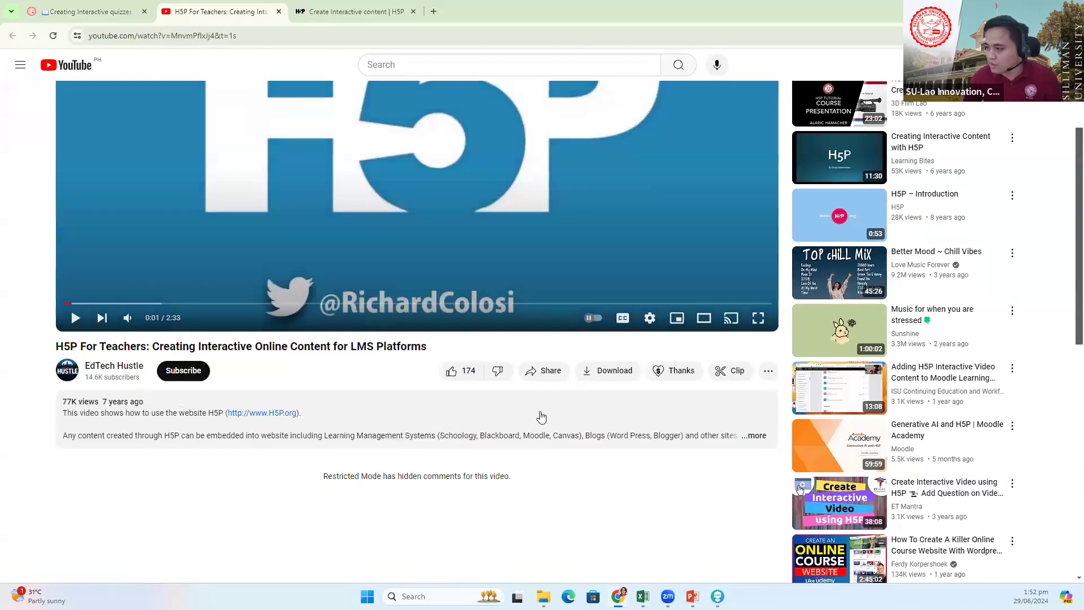
{"action": "left_click", "coordinate": [379, 404]}
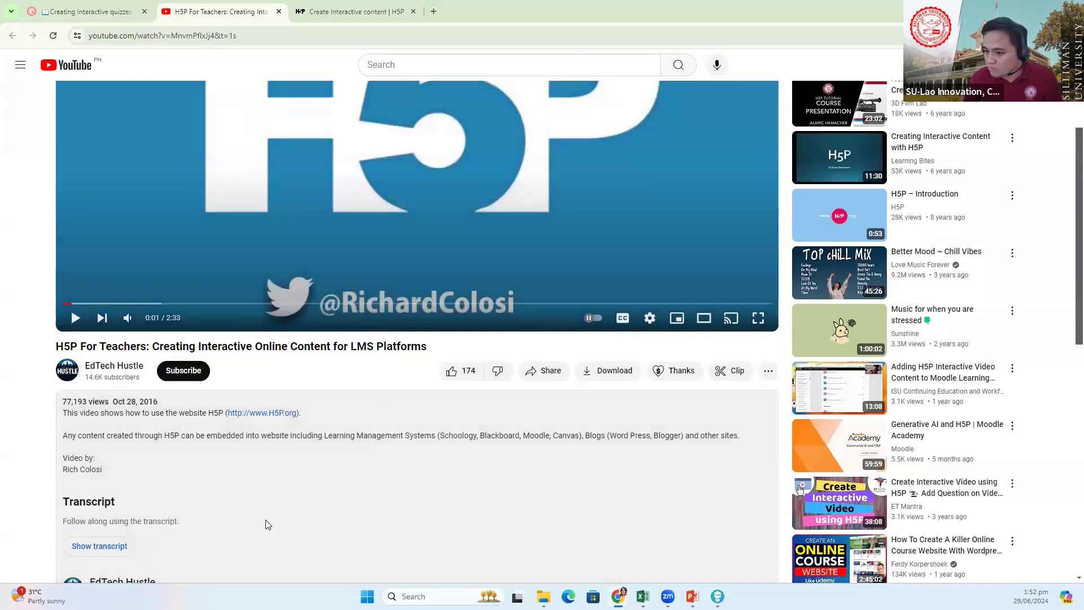
{"action": "scroll", "coordinate": [274, 512], "scroll_direction": "down", "scroll_amount": 1}
{"action": "scroll", "coordinate": [288, 503], "scroll_direction": "up", "scroll_amount": 4}
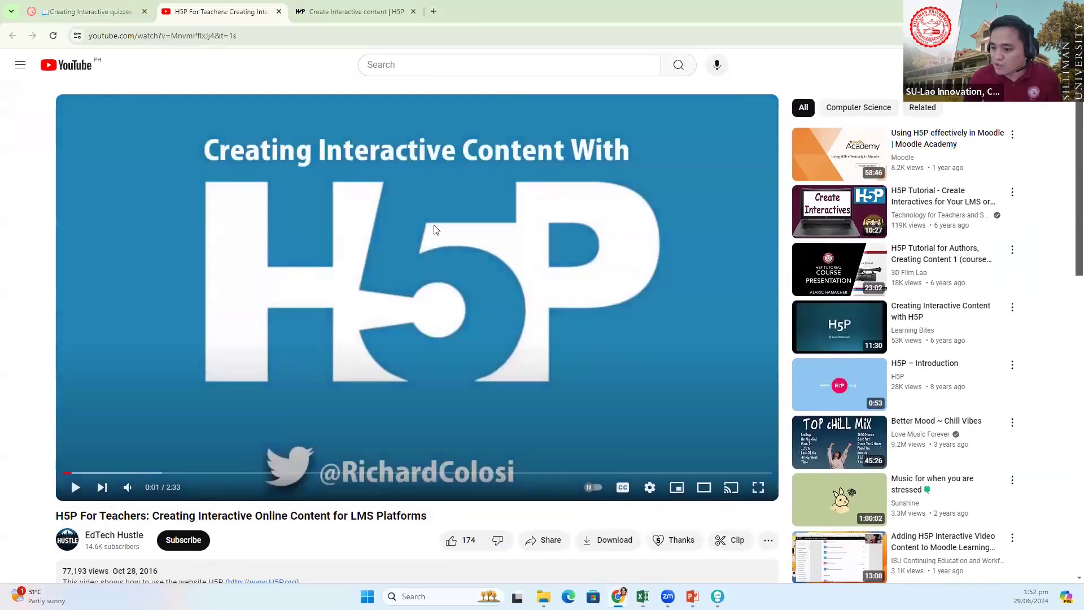
- Copy the URL of the H5P For Teachers video
{"action": "right_click", "coordinate": [130, 285]}
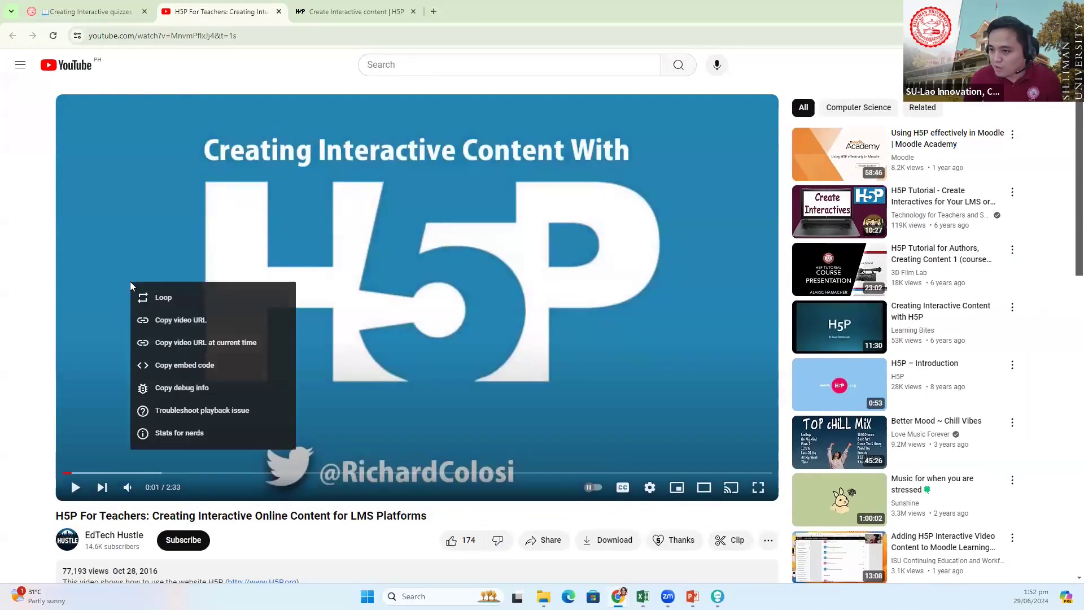
{"action": "left_click", "coordinate": [181, 317]}
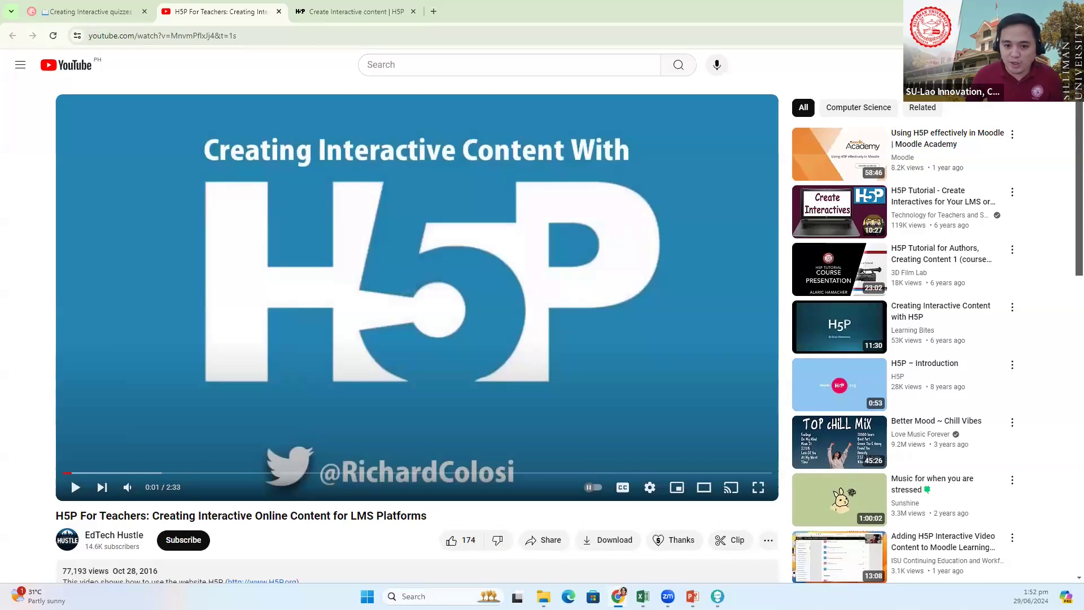
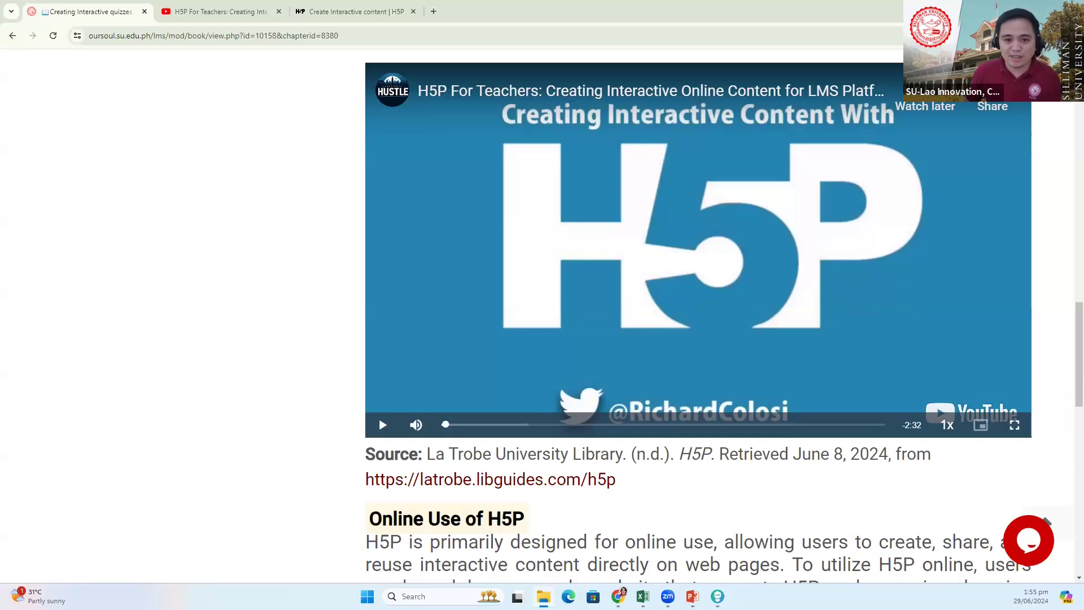
- Return to the Create Interactive content page on H5P.org and review its free-service notice, upload area and H5P options
{"action": "left_click", "coordinate": [351, 11]}
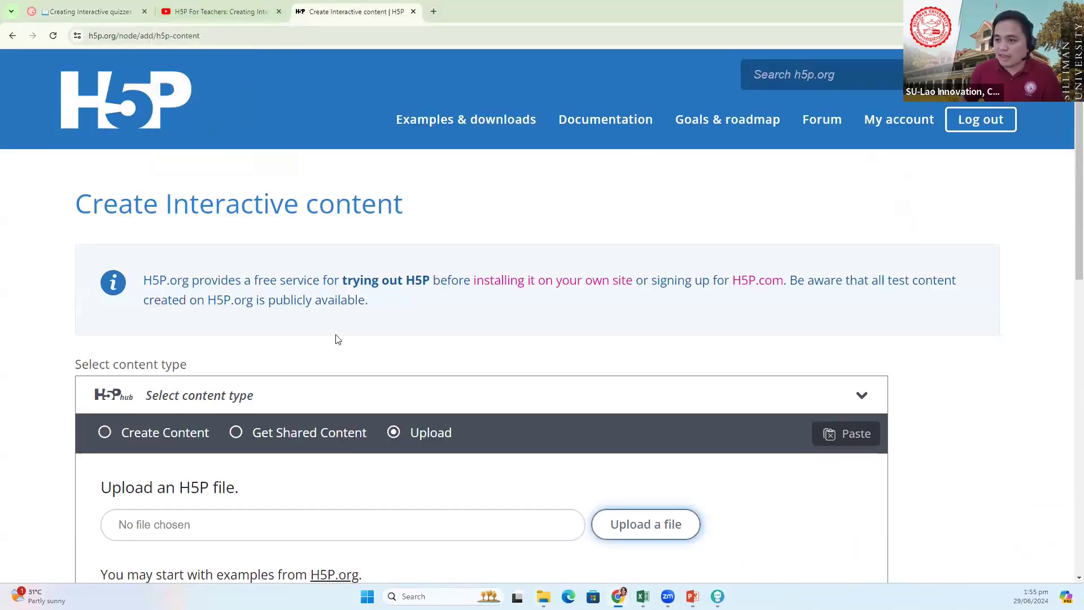
{"action": "scroll", "coordinate": [443, 341], "scroll_direction": "down", "scroll_amount": 2}
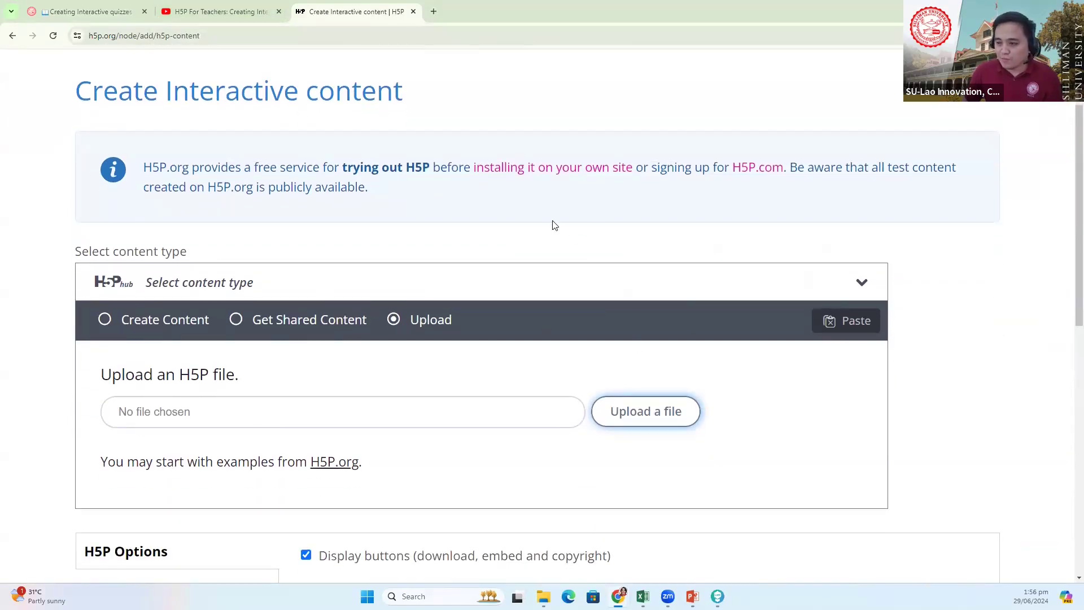
{"action": "scroll", "coordinate": [591, 249], "scroll_direction": "up", "scroll_amount": 2}
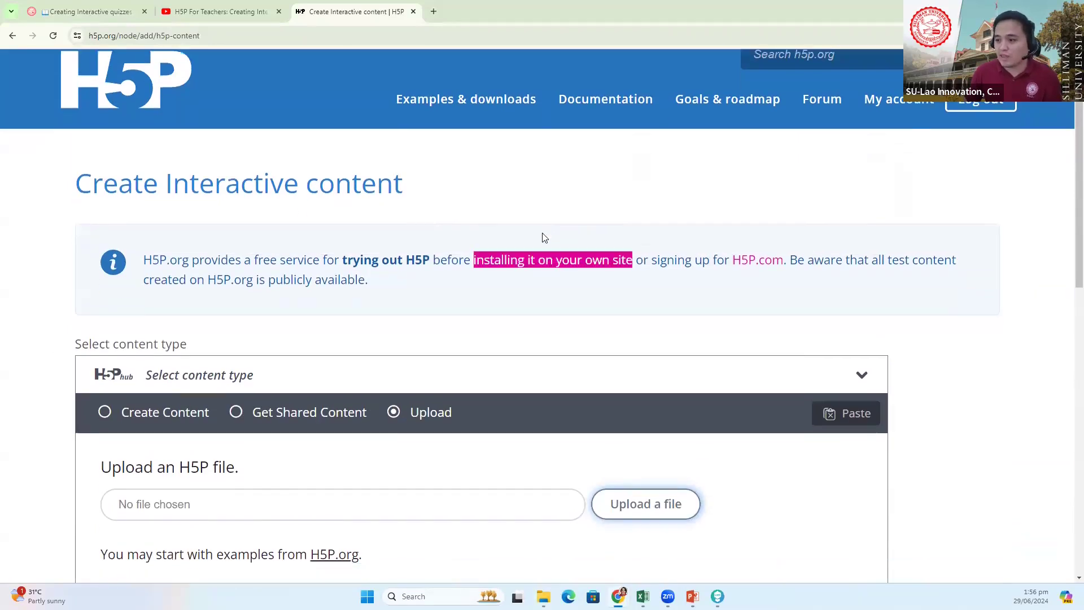
{"action": "scroll", "coordinate": [544, 235], "scroll_direction": "down", "scroll_amount": 2}
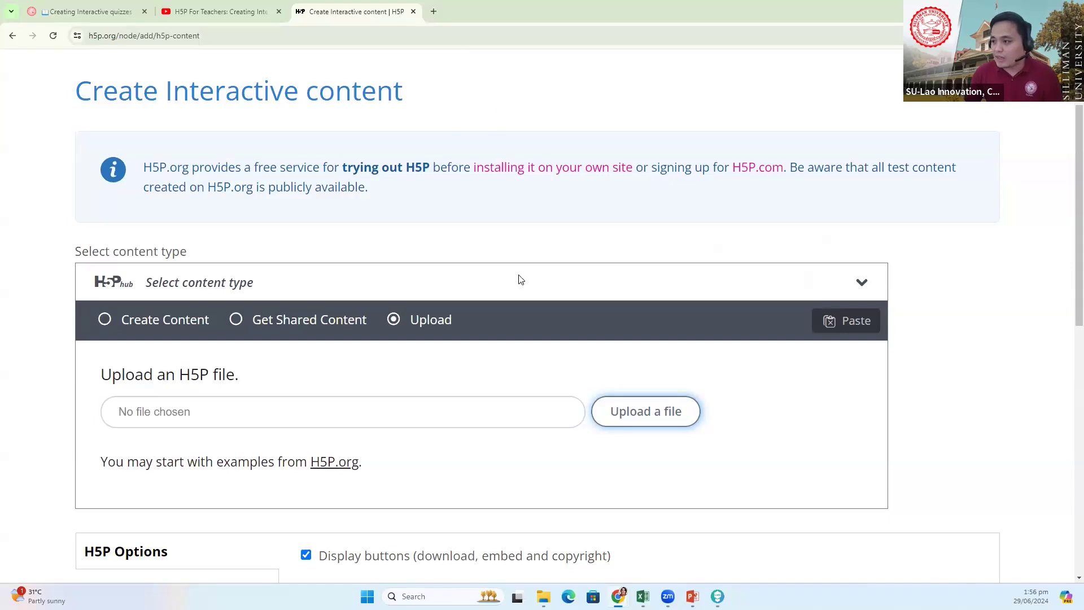
{"action": "scroll", "coordinate": [576, 259], "scroll_direction": "down", "scroll_amount": 2}
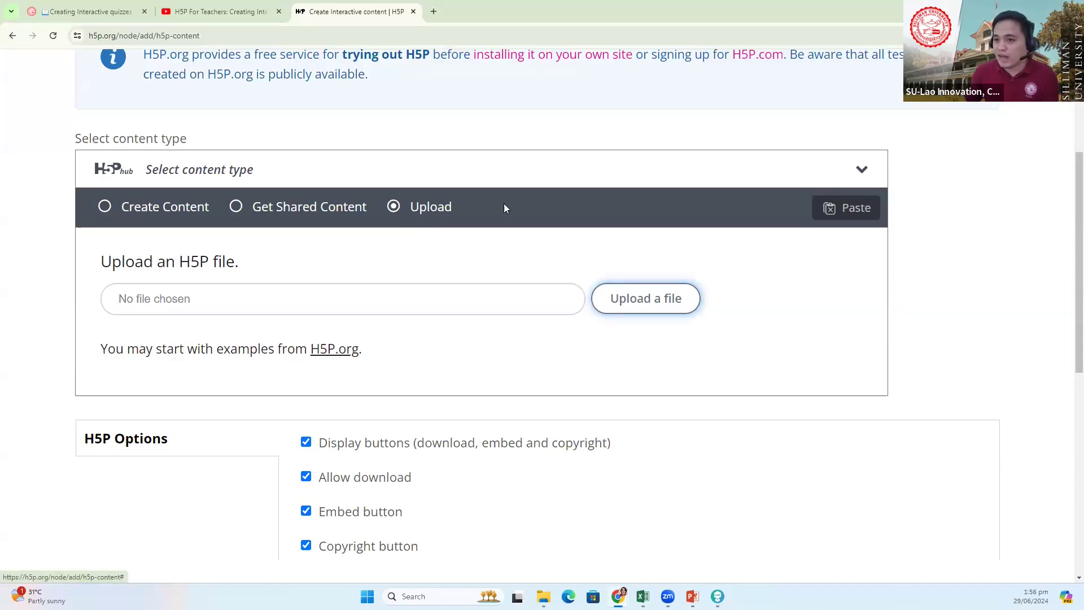
{"action": "scroll", "coordinate": [539, 215], "scroll_direction": "up", "scroll_amount": 4}
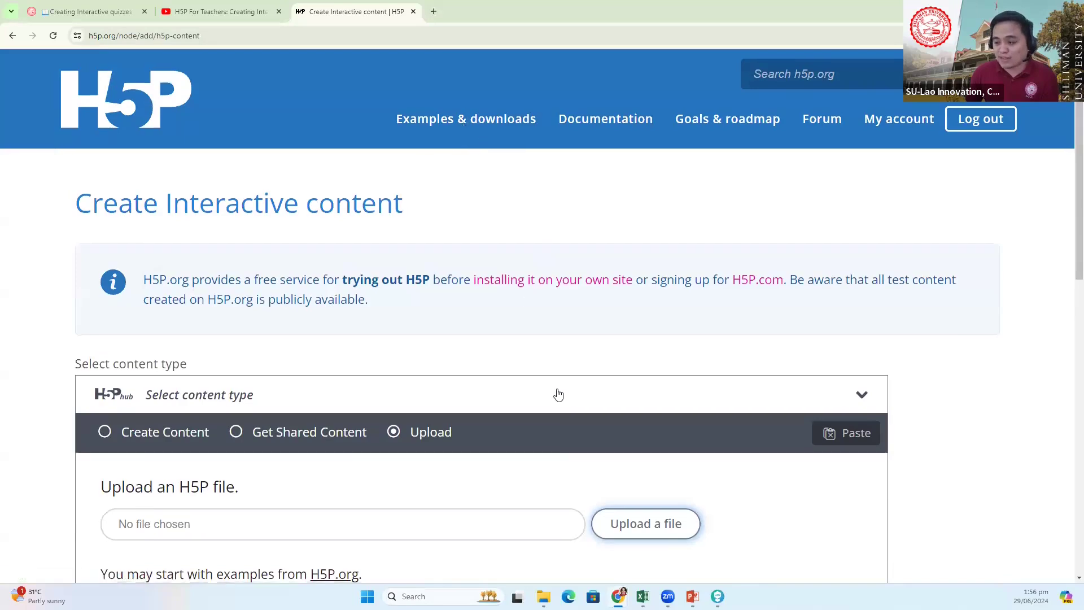
{"action": "scroll", "coordinate": [556, 389], "scroll_direction": "down", "scroll_amount": 5}
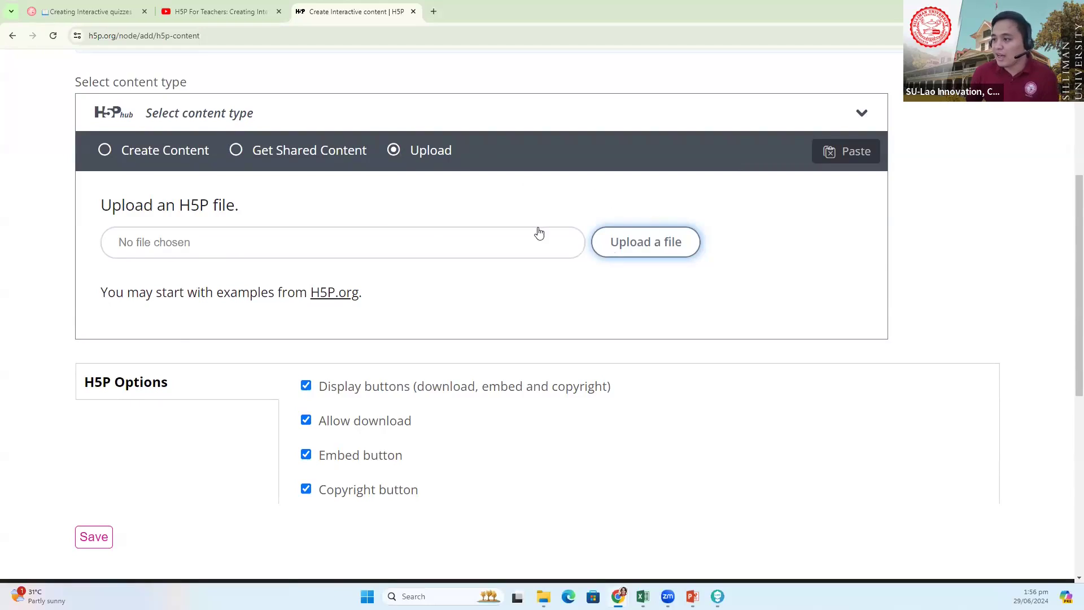
- Upload interactive-video-2-618 (1).h5p from the Downloads folder and use it as the new content
{"action": "left_click", "coordinate": [636, 249]}
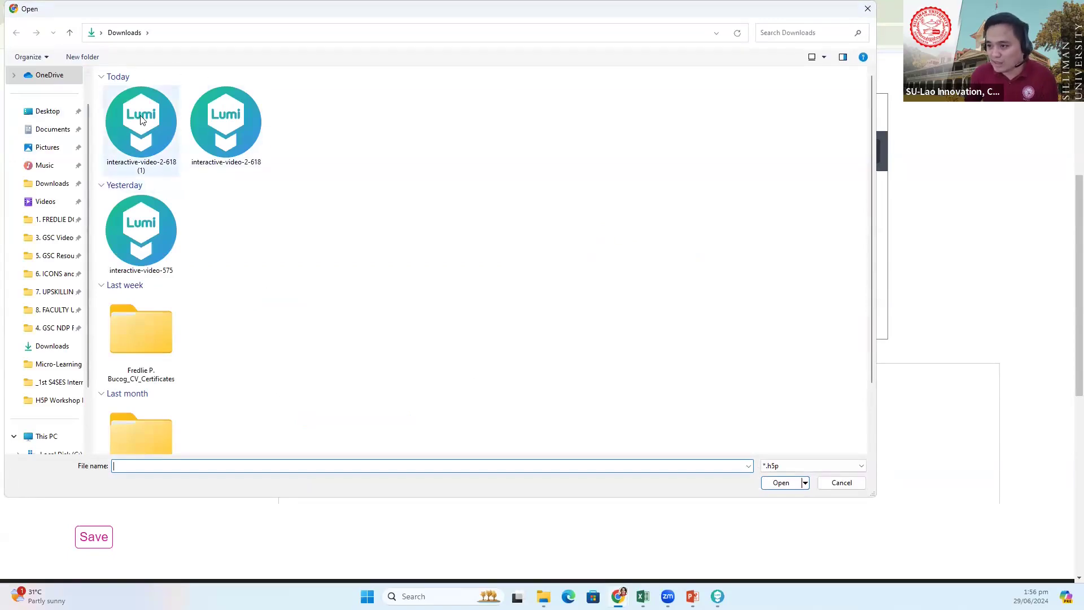
{"action": "left_click", "coordinate": [138, 133]}
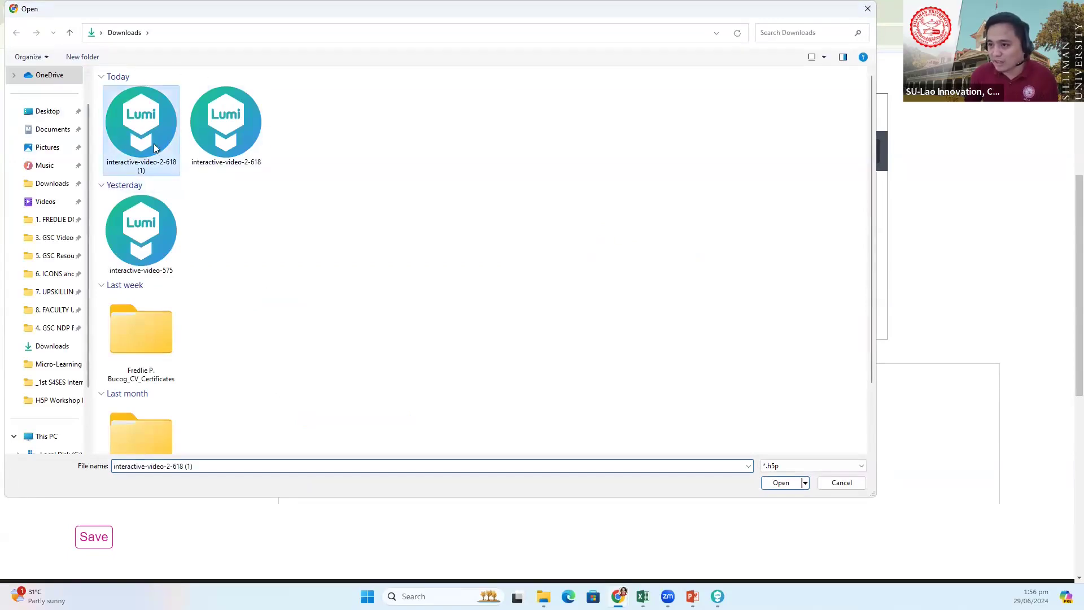
{"action": "left_click", "coordinate": [792, 487]}
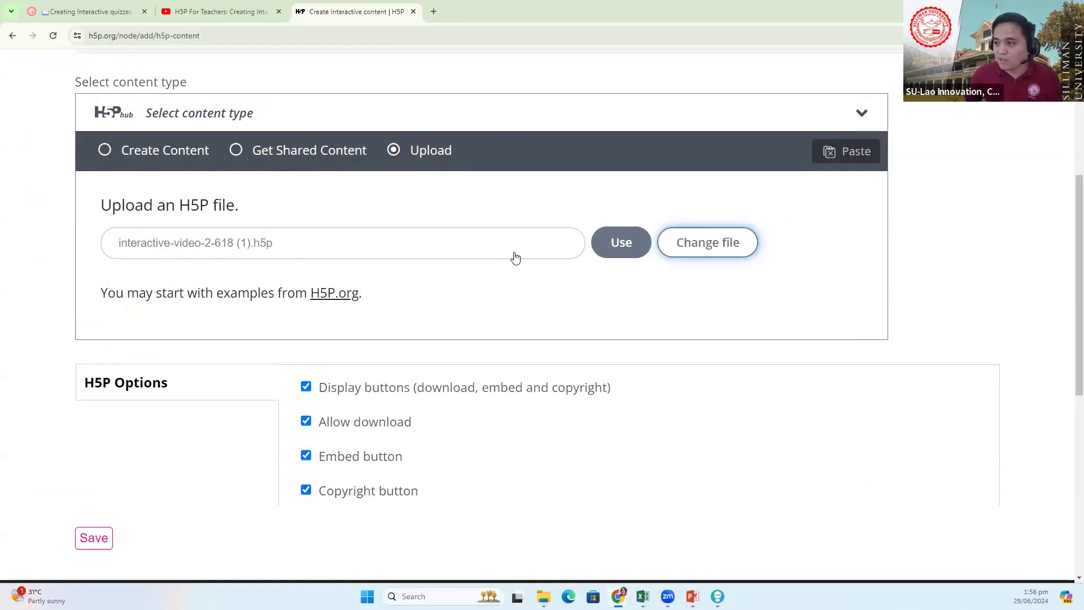
{"action": "scroll", "coordinate": [441, 203], "scroll_direction": "down", "scroll_amount": 2}
{"action": "scroll", "coordinate": [428, 243], "scroll_direction": "up", "scroll_amount": 3}
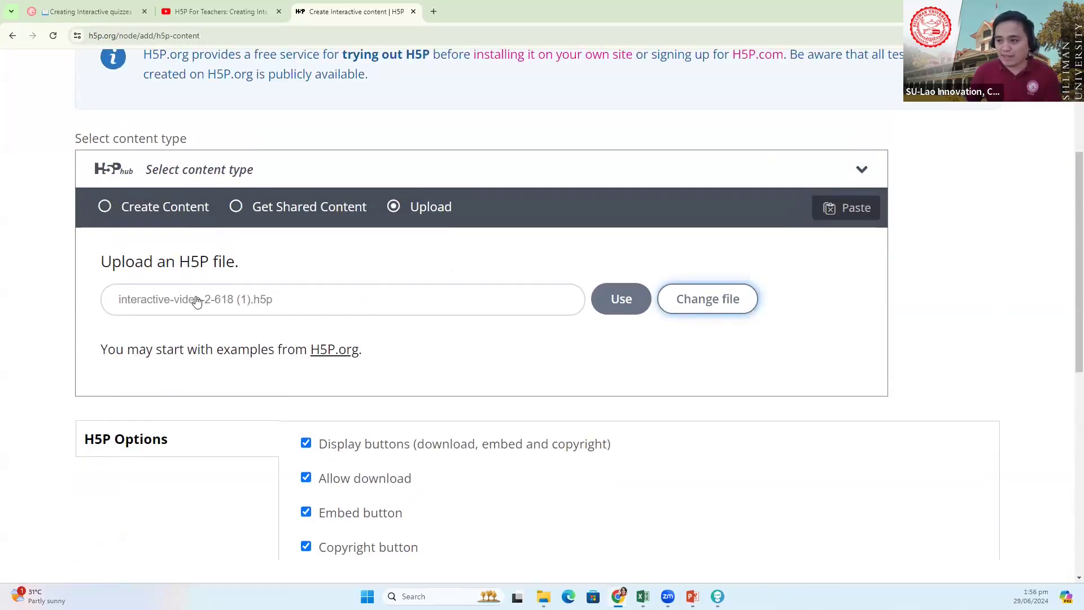
{"action": "left_click", "coordinate": [618, 303]}
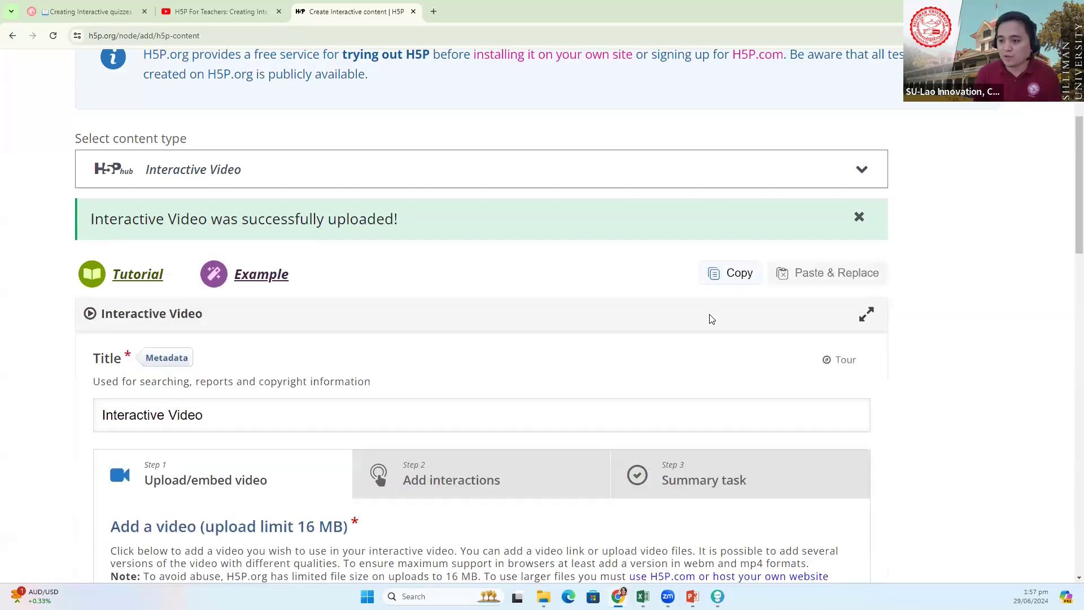
- Replace the uploaded interactive video's title with "Introduction Video about H5P"
{"action": "scroll", "coordinate": [252, 398], "scroll_direction": "down", "scroll_amount": 4}
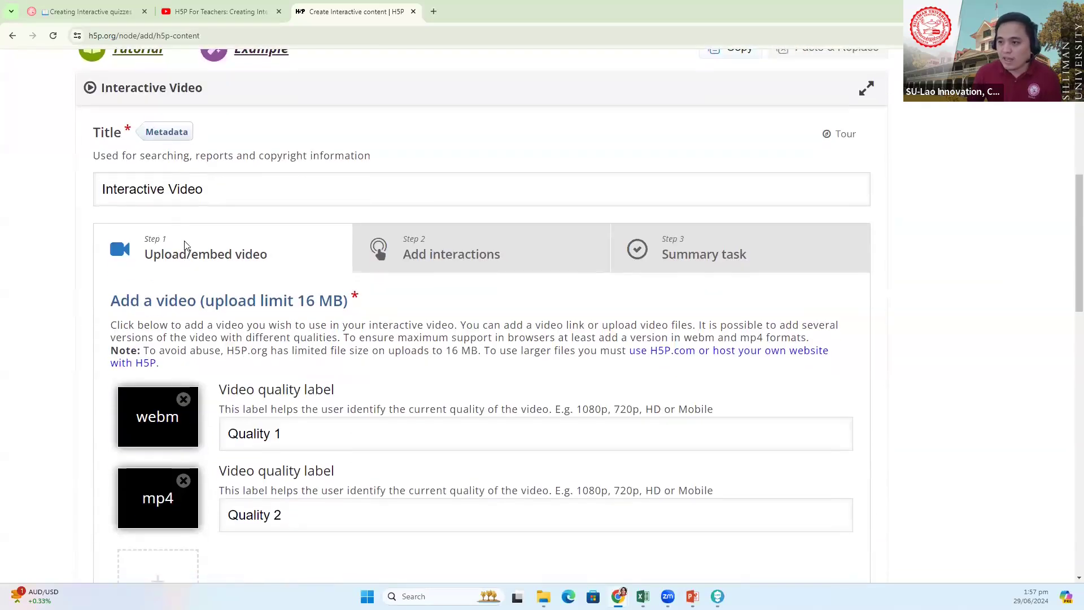
{"action": "left_click", "coordinate": [224, 186]}
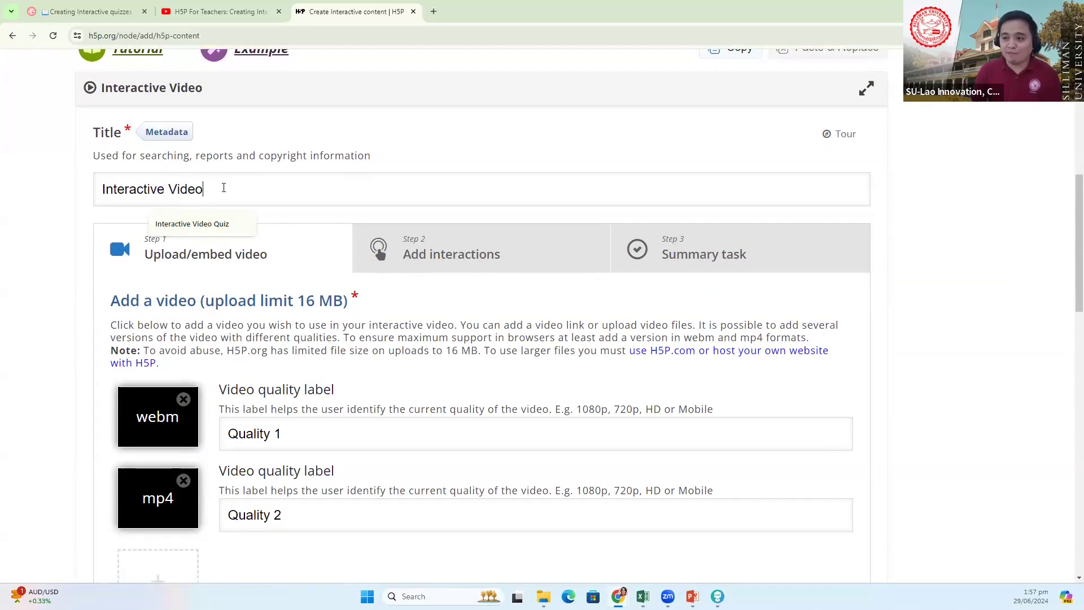
{"action": "key", "text": "BackSpace"}
{"action": "key", "text": "BackSpace"}
{"action": "key", "text": "BackSpace"}
{"action": "key", "text": "BackSpace"}
{"action": "key", "text": "BackSpace"}
{"action": "key", "text": "BackSpace"}
{"action": "key", "text": "BackSpace"}
{"action": "key", "text": "BackSpace"}
{"action": "key", "text": "BackSpace"}
{"action": "key", "text": "BackSpace"}
{"action": "key", "text": "BackSpace"}
{"action": "key", "text": "BackSpace"}
{"action": "key", "text": "BackSpace"}
{"action": "key", "text": "BackSpace"}
{"action": "key", "text": "BackSpace"}
{"action": "key", "text": "BackSpace"}
{"action": "key", "text": "BackSpace"}
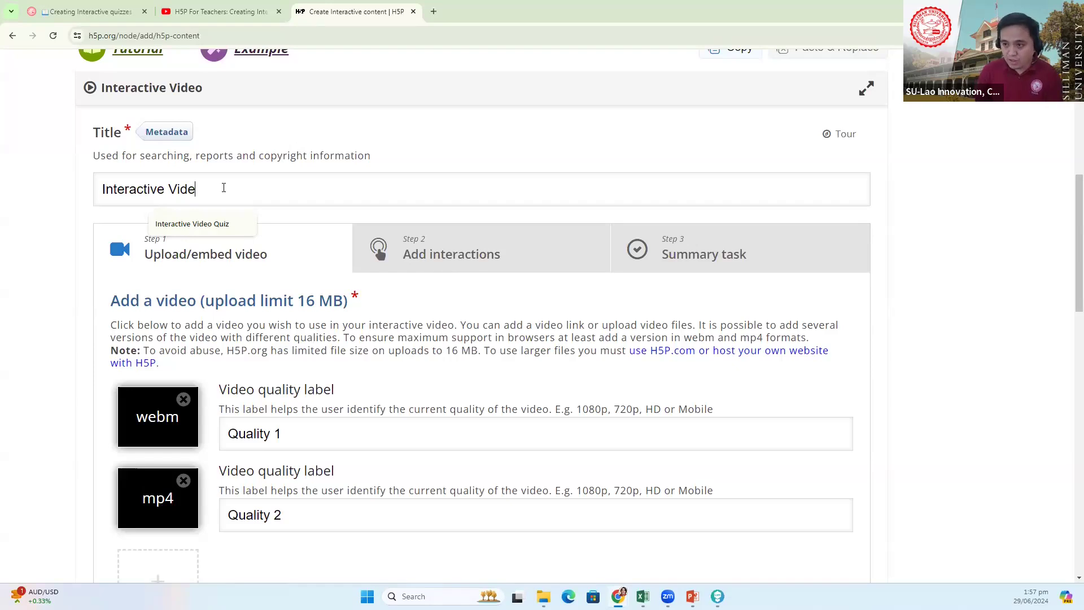
{"action": "type", "text": "I"}
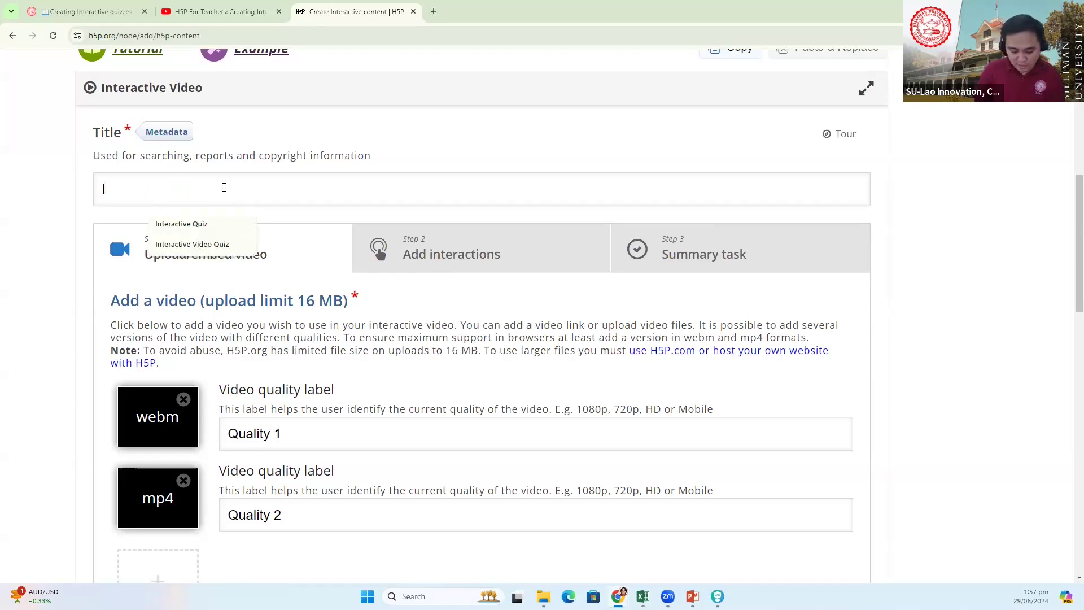
{"action": "type", "text": "ntroduc"}
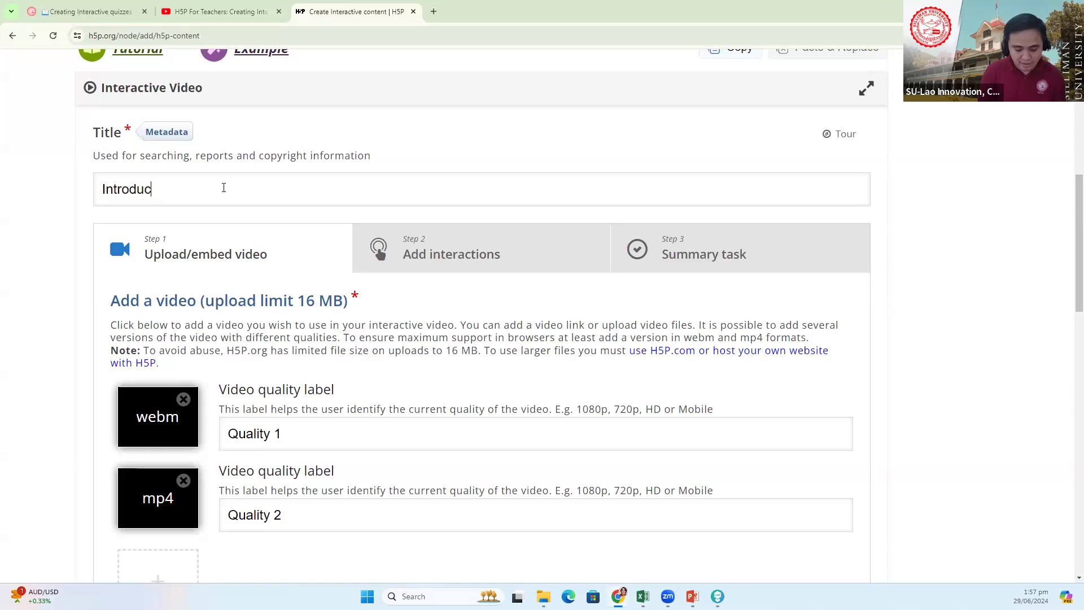
{"action": "scroll", "coordinate": [269, 220], "scroll_direction": "up", "scroll_amount": 3}
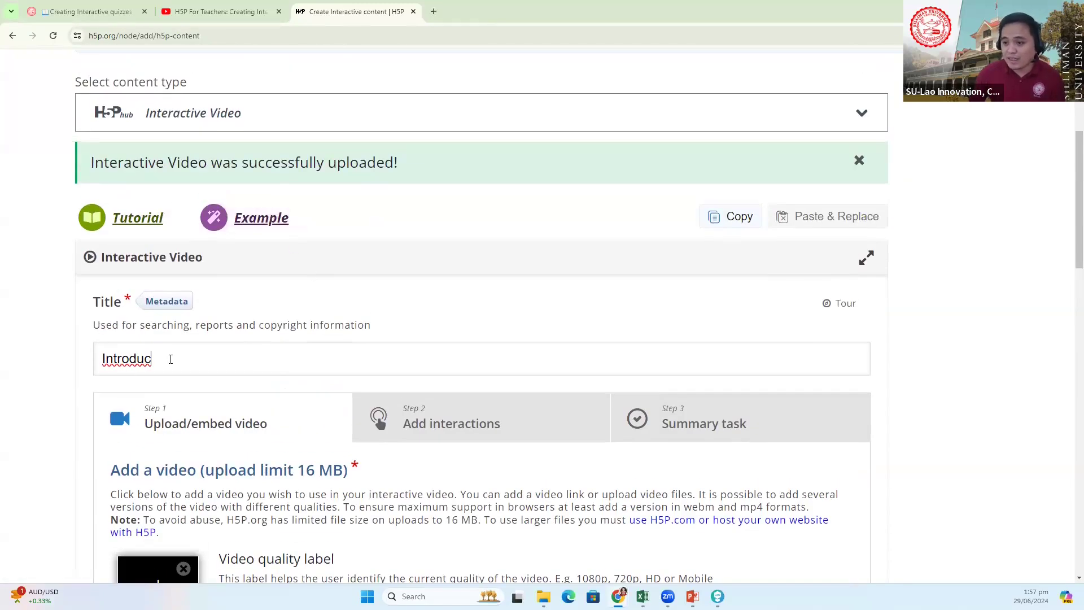
{"action": "type", "text": "tion "}
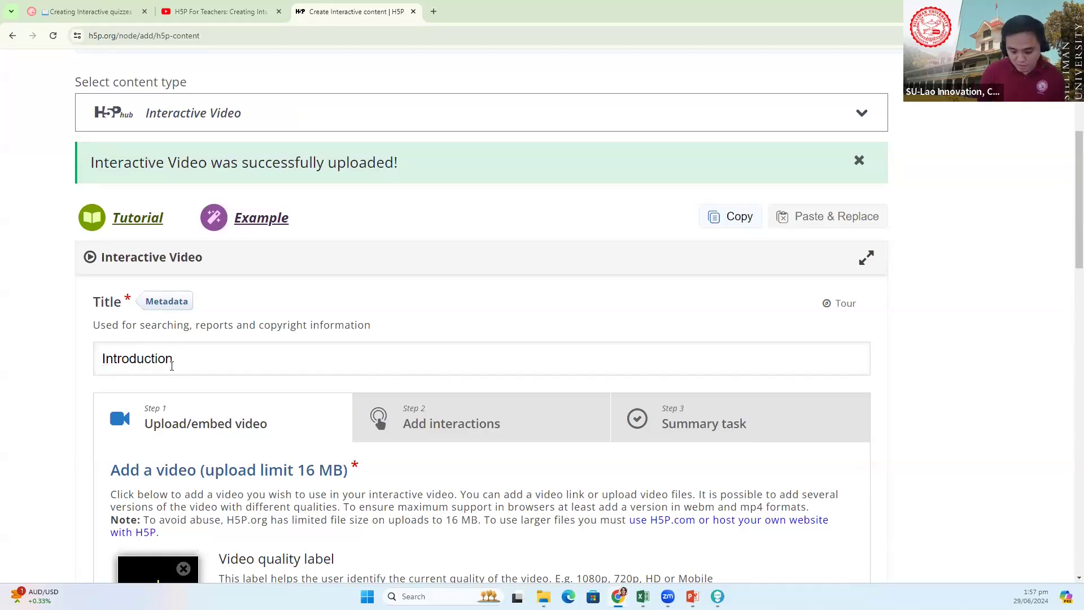
{"action": "type", "text": "Video"}
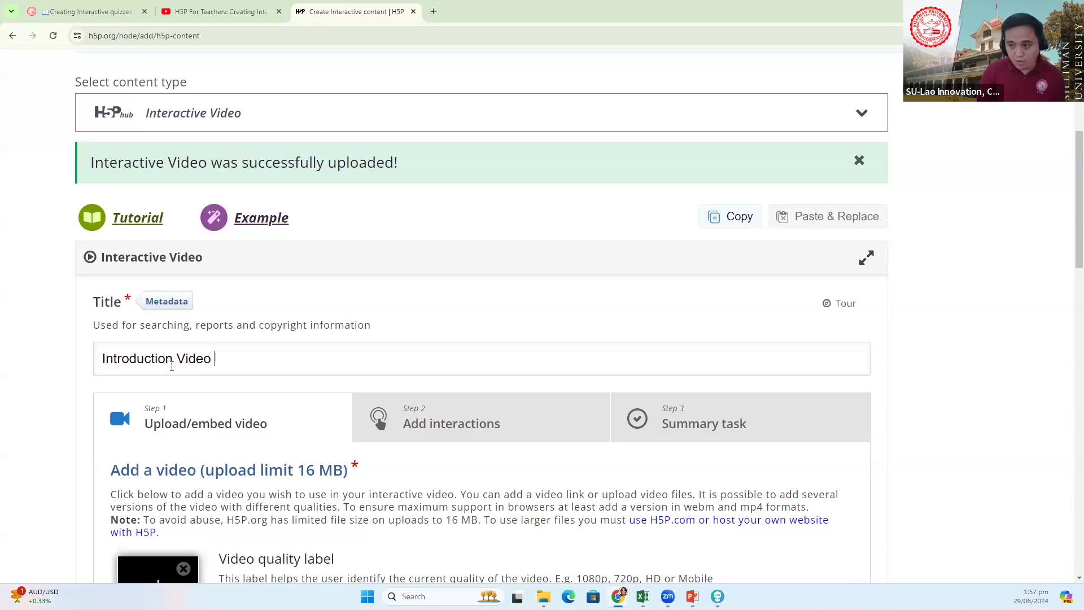
{"action": "type", "text": " about "}
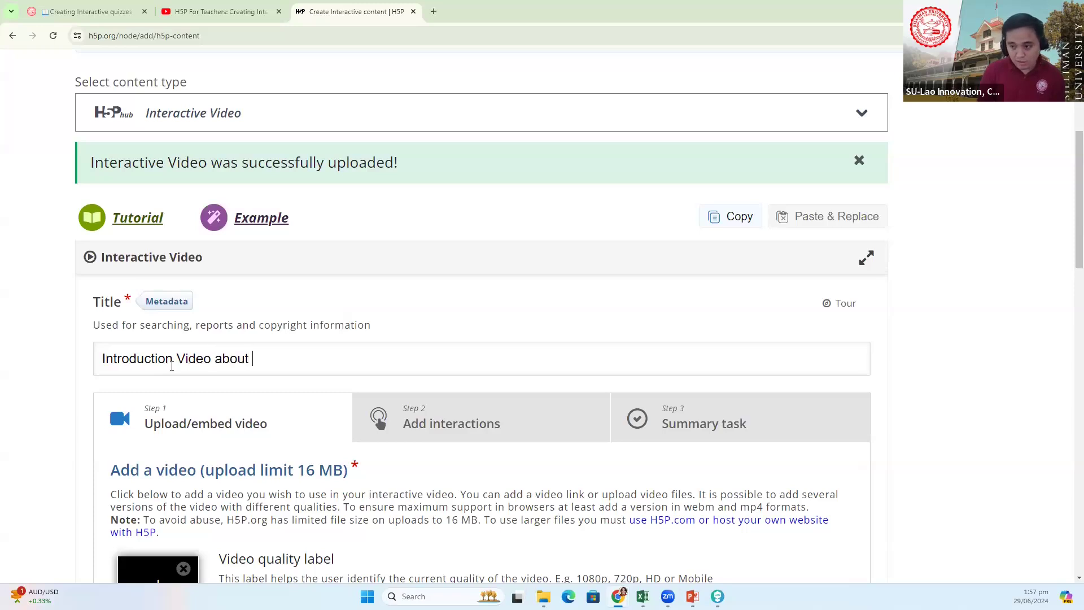
{"action": "type", "text": "H5P"}
- Compare the title in the interactive video editor's header with the Title field by highlighting the header text
{"action": "scroll", "coordinate": [229, 339], "scroll_direction": "down", "scroll_amount": 2}
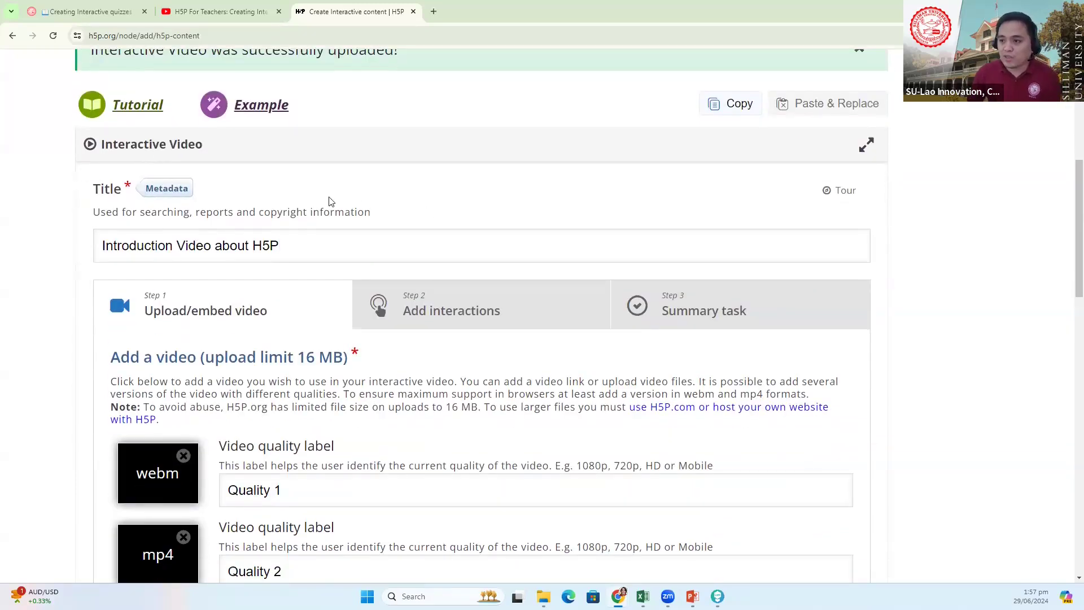
{"action": "scroll", "coordinate": [330, 201], "scroll_direction": "up", "scroll_amount": 2}
{"action": "left_click_drag", "start_coordinate": [223, 258], "coordinate": [134, 258]}
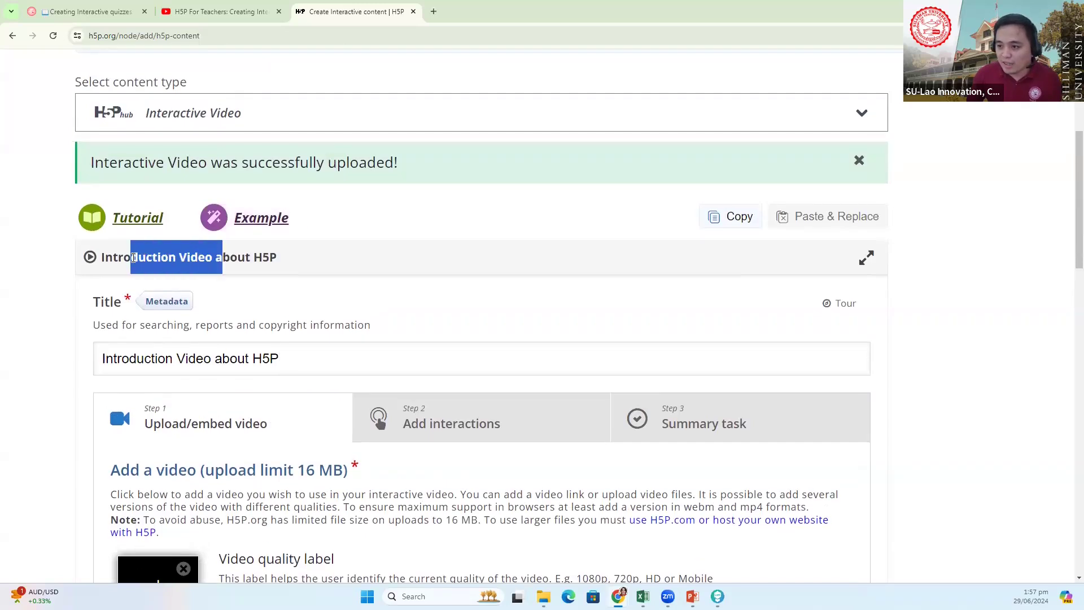
{"action": "left_click", "coordinate": [17, 258]}
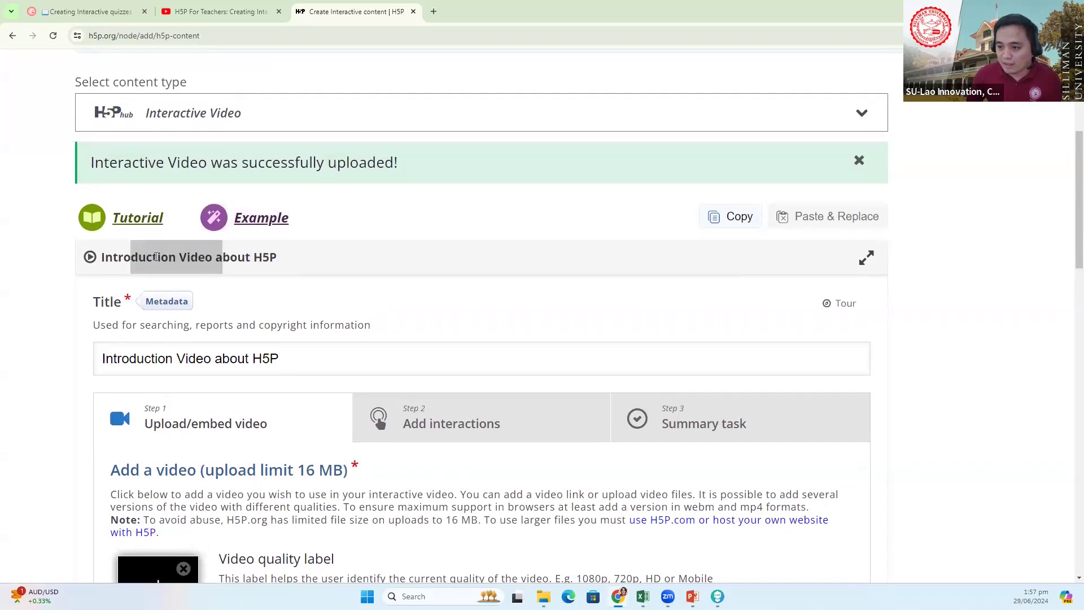
{"action": "left_click", "coordinate": [298, 263]}
{"action": "left_click_drag", "start_coordinate": [282, 260], "coordinate": [94, 260]}
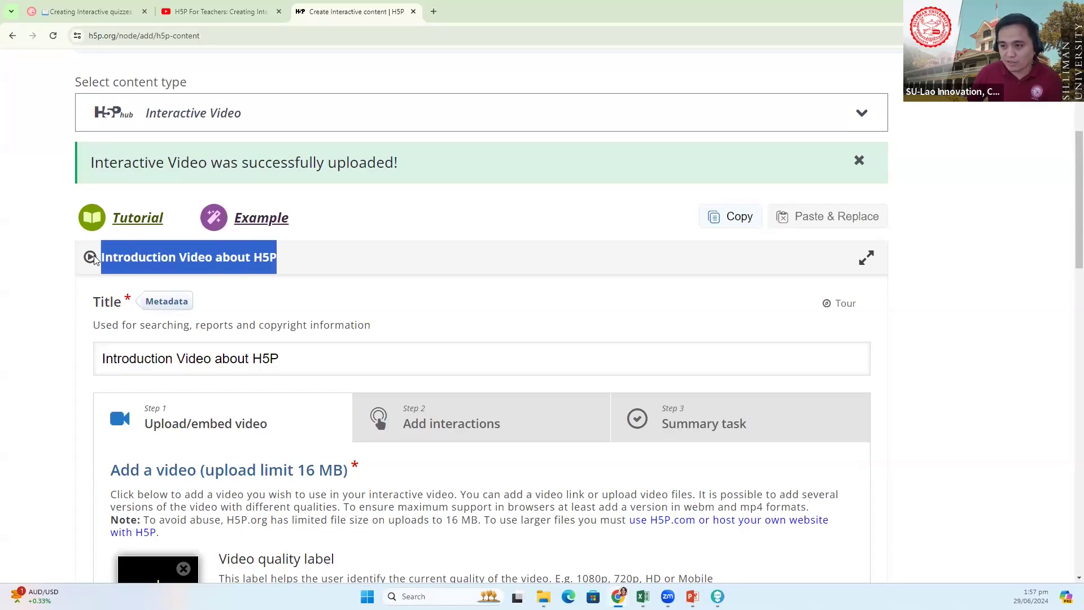
{"action": "left_click", "coordinate": [49, 307]}
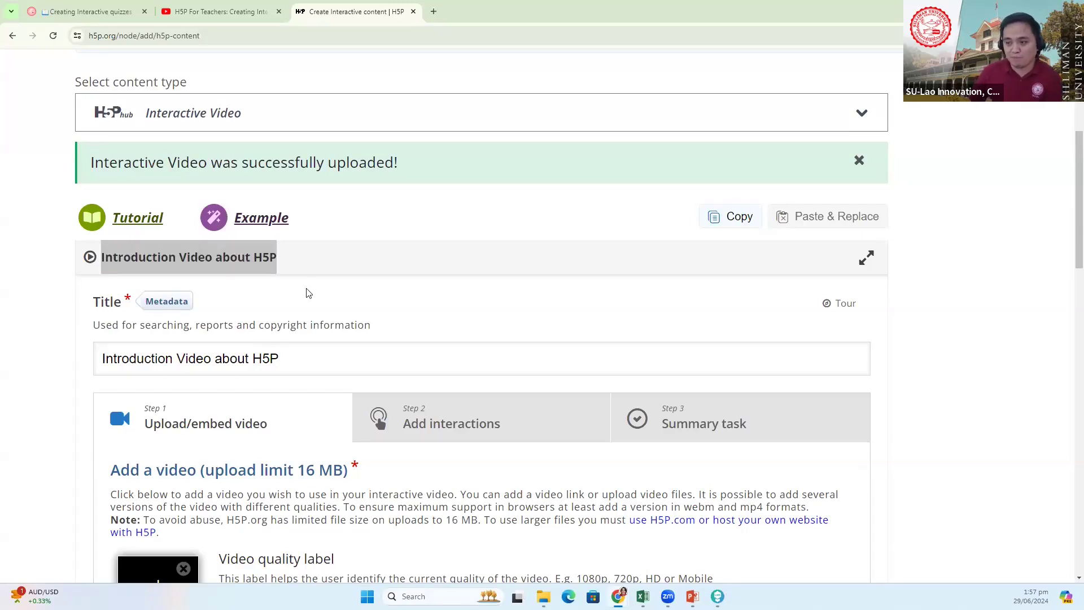
{"action": "scroll", "coordinate": [332, 266], "scroll_direction": "down", "scroll_amount": 1}
{"action": "scroll", "coordinate": [332, 266], "scroll_direction": "down", "scroll_amount": 1}
{"action": "scroll", "coordinate": [314, 177], "scroll_direction": "up", "scroll_amount": 2}
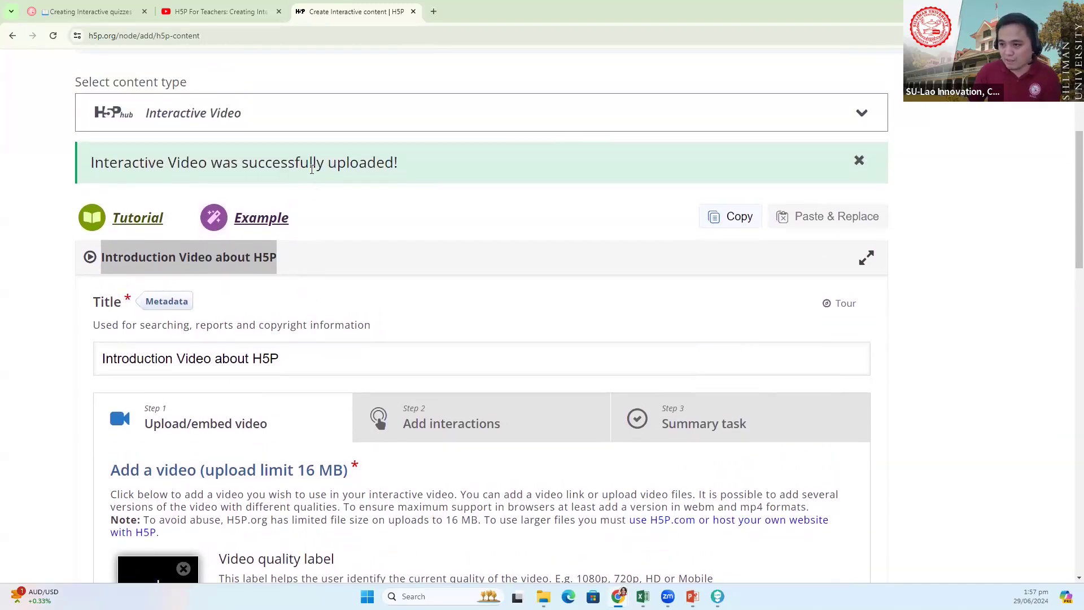
- Put the cursor in the Title field and look over the Upload/embed video section with its webm and mp4 sources
{"action": "scroll", "coordinate": [345, 271], "scroll_direction": "down", "scroll_amount": 3}
{"action": "left_click", "coordinate": [298, 189]}
{"action": "scroll", "coordinate": [303, 251], "scroll_direction": "down", "scroll_amount": 1}
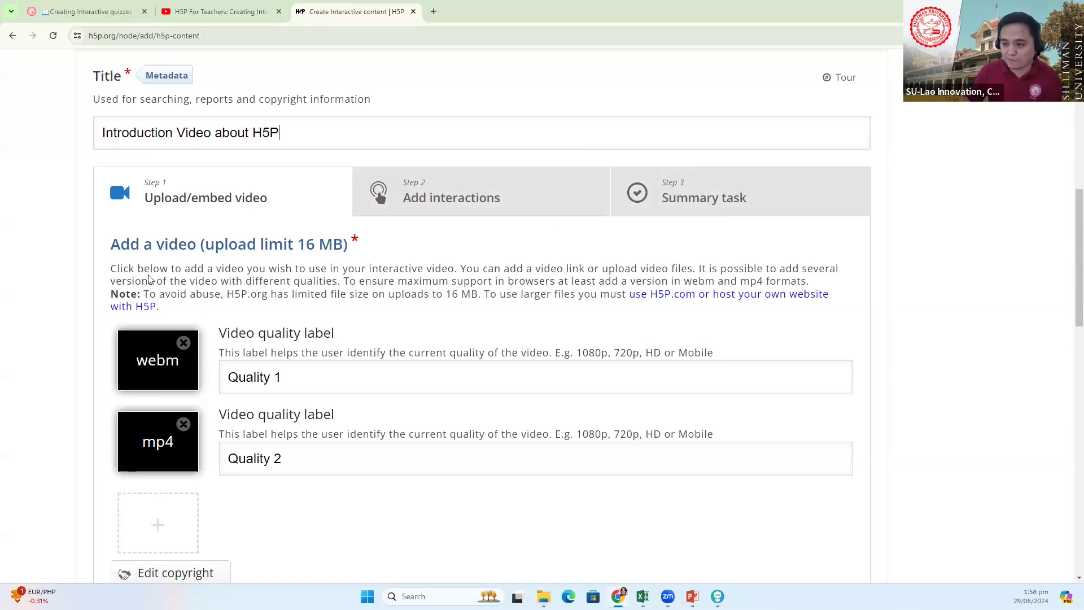
- Look over the Upload/embed video section, including its upload limit note, the webm and mp4 sources and their quality labels
{"action": "scroll", "coordinate": [264, 253], "scroll_direction": "down", "scroll_amount": 2}
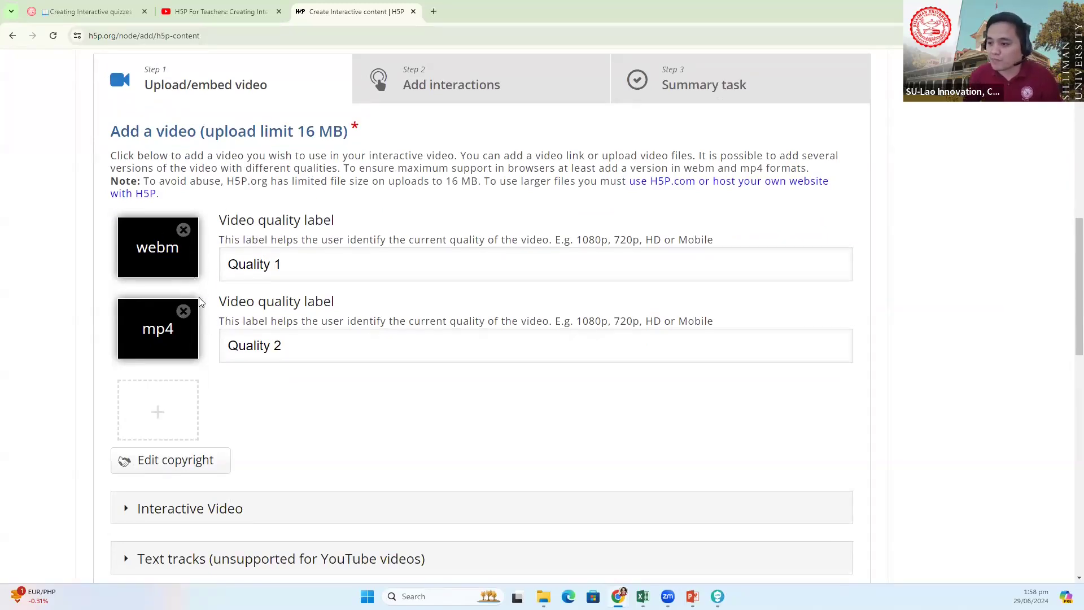
{"action": "scroll", "coordinate": [226, 291], "scroll_direction": "down", "scroll_amount": 1}
{"action": "scroll", "coordinate": [261, 287], "scroll_direction": "up", "scroll_amount": 2}
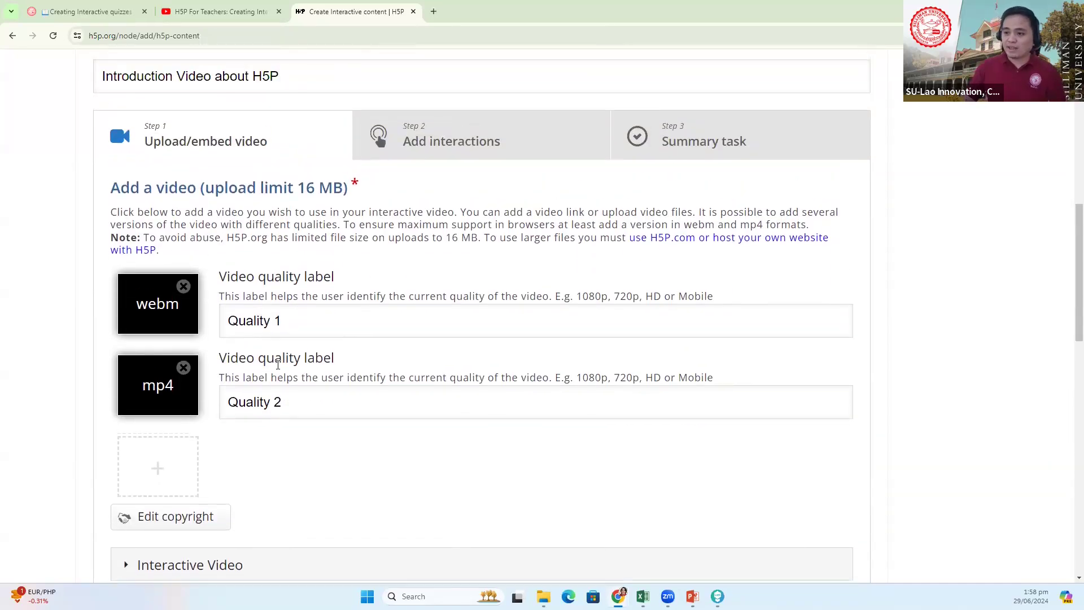
{"action": "scroll", "coordinate": [252, 360], "scroll_direction": "down", "scroll_amount": 1}
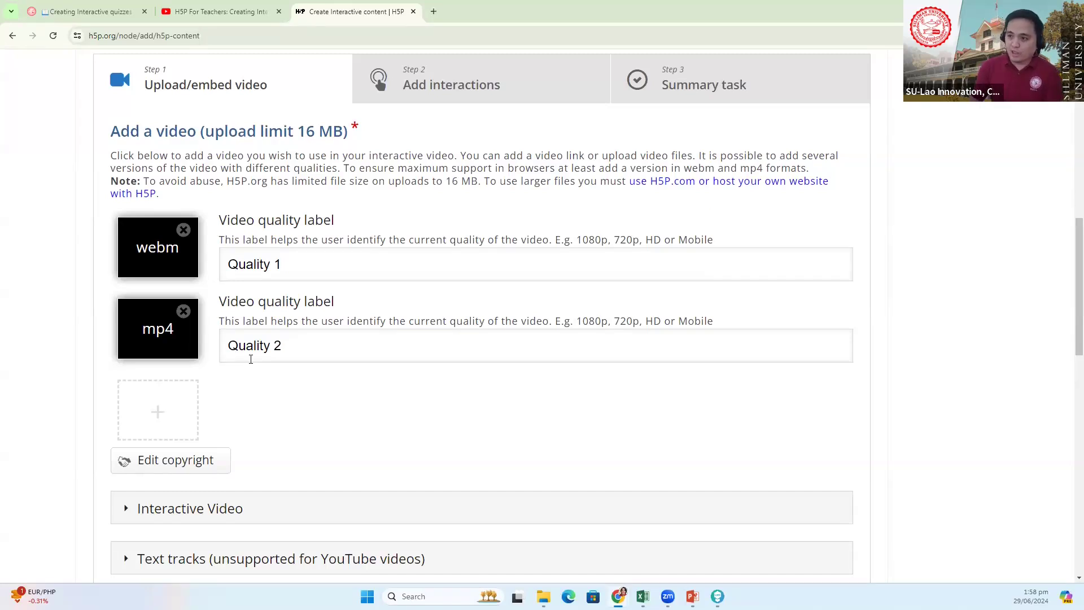
{"action": "scroll", "coordinate": [367, 361], "scroll_direction": "up", "scroll_amount": 3}
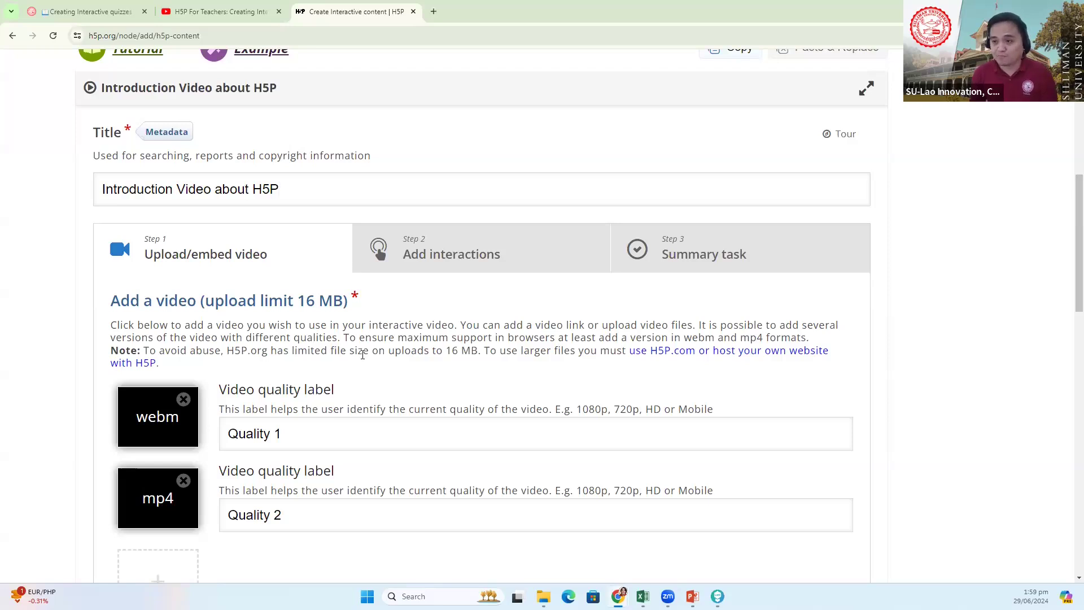
{"action": "scroll", "coordinate": [240, 456], "scroll_direction": "down", "scroll_amount": 2}
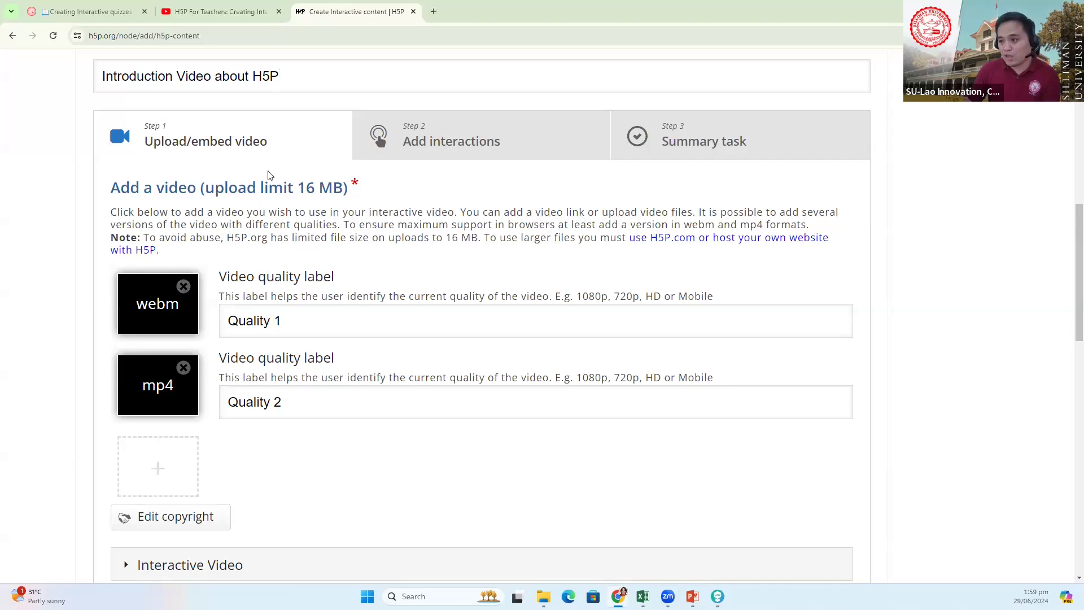
{"action": "scroll", "coordinate": [354, 308], "scroll_direction": "up", "scroll_amount": 3}
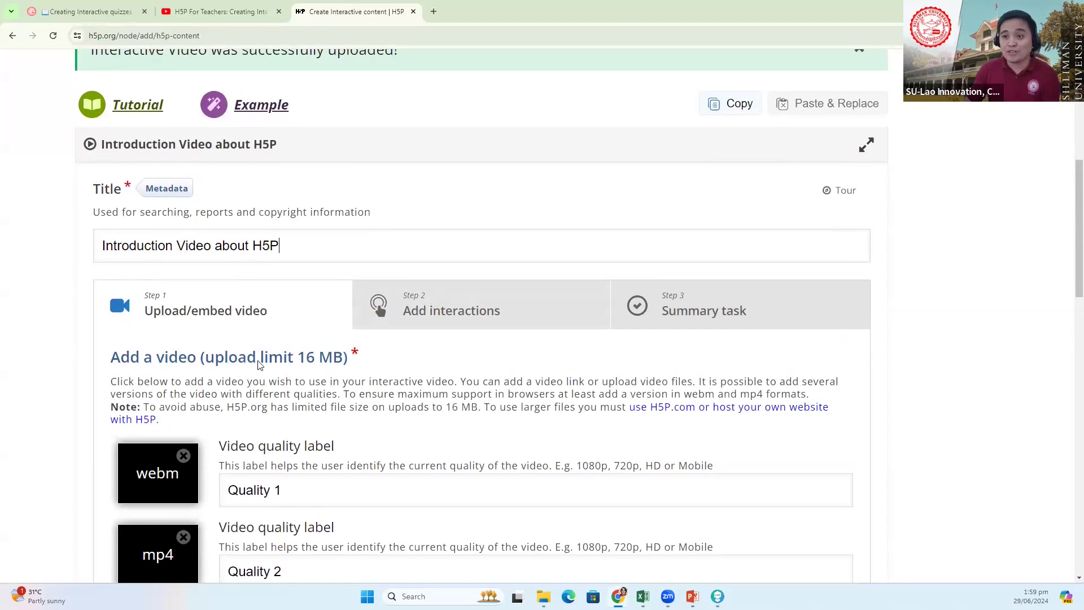
{"action": "scroll", "coordinate": [263, 353], "scroll_direction": "down", "scroll_amount": 2}
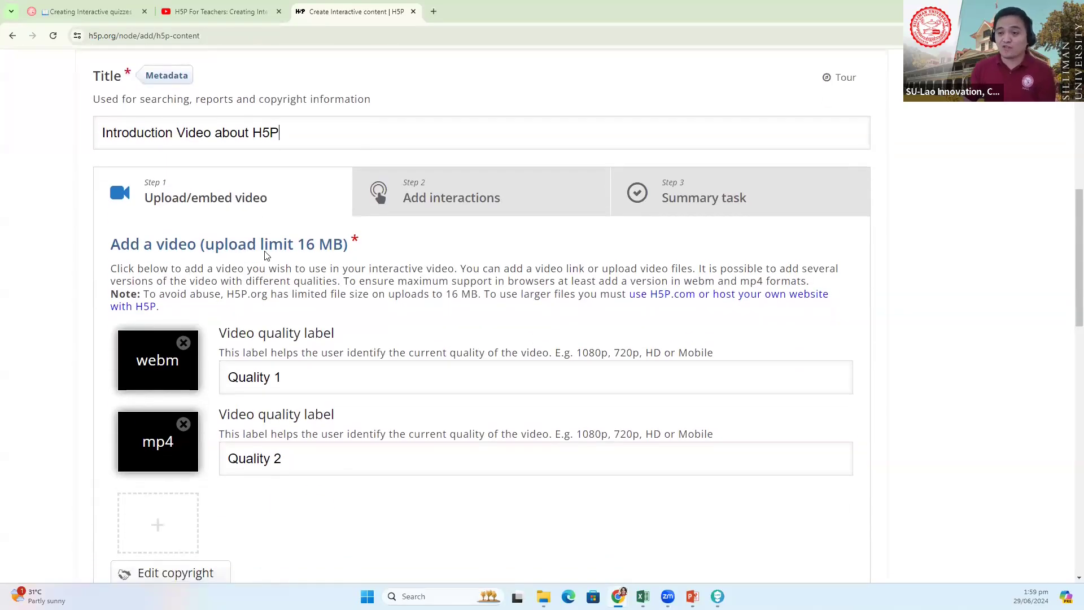
- Remove both the webm and the mp4 source files from the interactive video, confirming each removal
{"action": "left_click", "coordinate": [183, 342]}
{"action": "left_click", "coordinate": [621, 468]}
{"action": "left_click", "coordinate": [184, 343]}
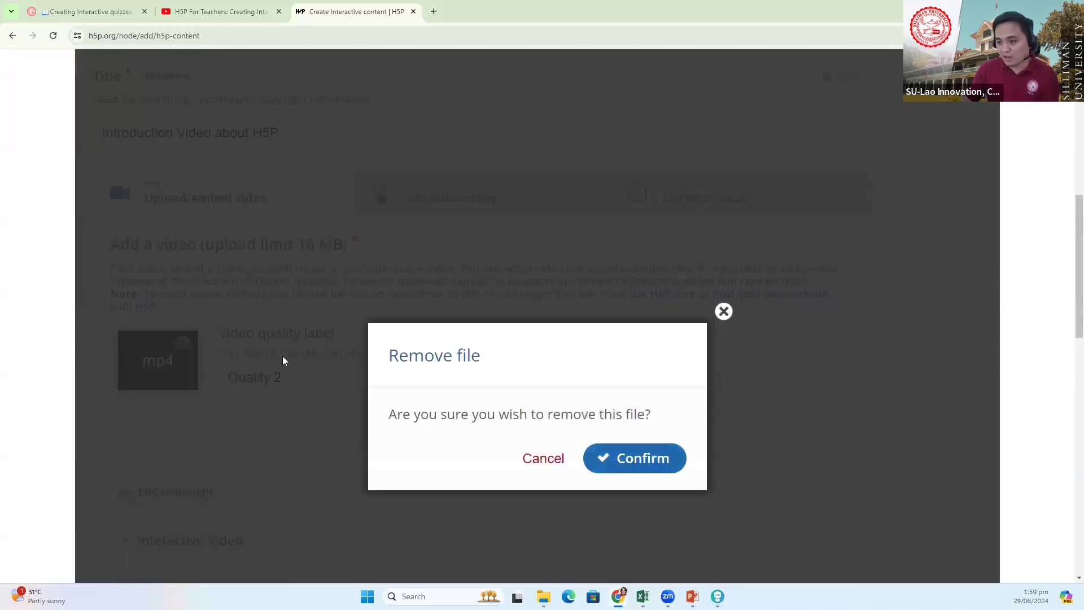
{"action": "left_click", "coordinate": [634, 456]}
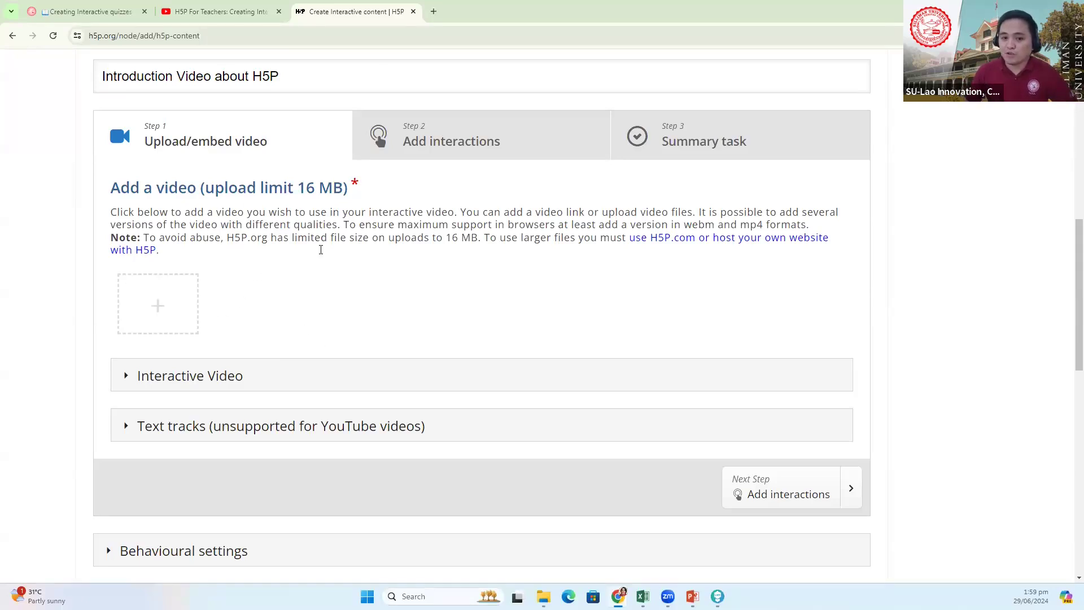
{"action": "left_click_drag", "start_coordinate": [141, 141], "coordinate": [226, 146]}
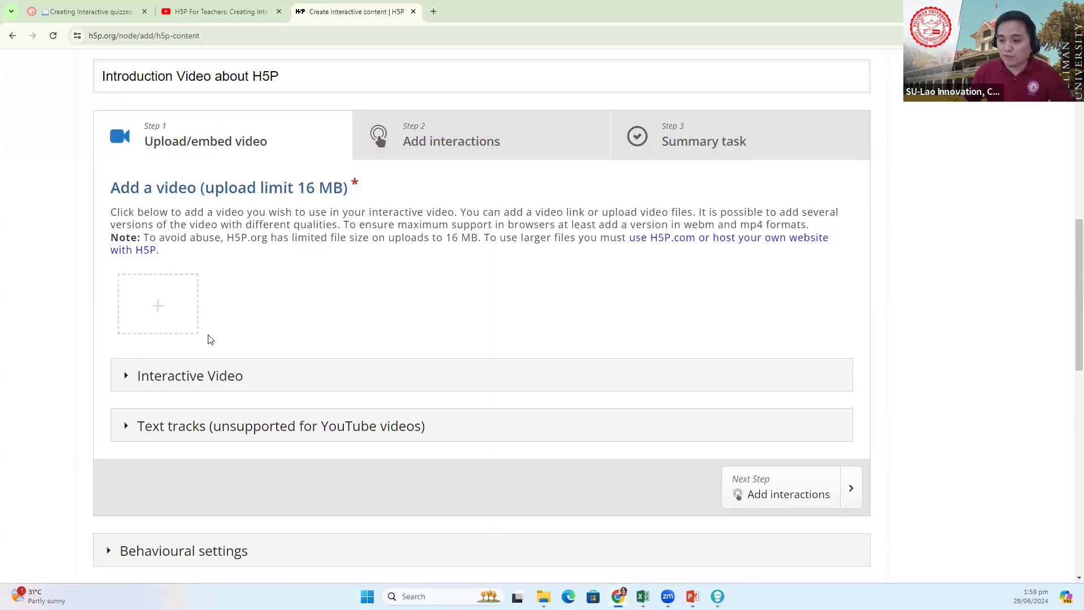
- Start adding a new video by URL and copy the link of the "H5P For Teachers" video on YouTube
{"action": "left_click", "coordinate": [157, 308]}
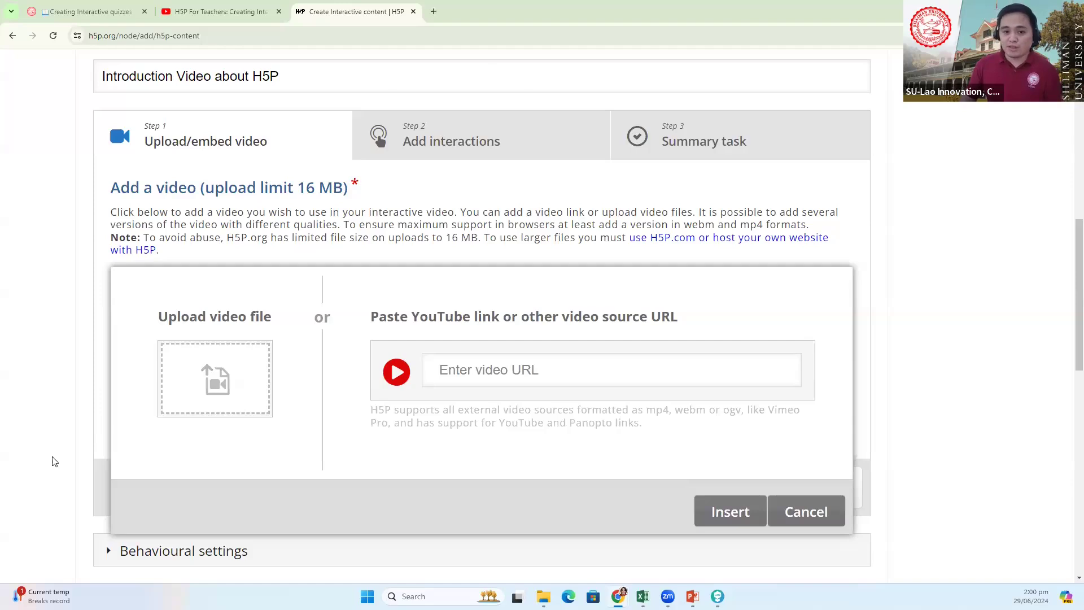
{"action": "left_click", "coordinate": [482, 373]}
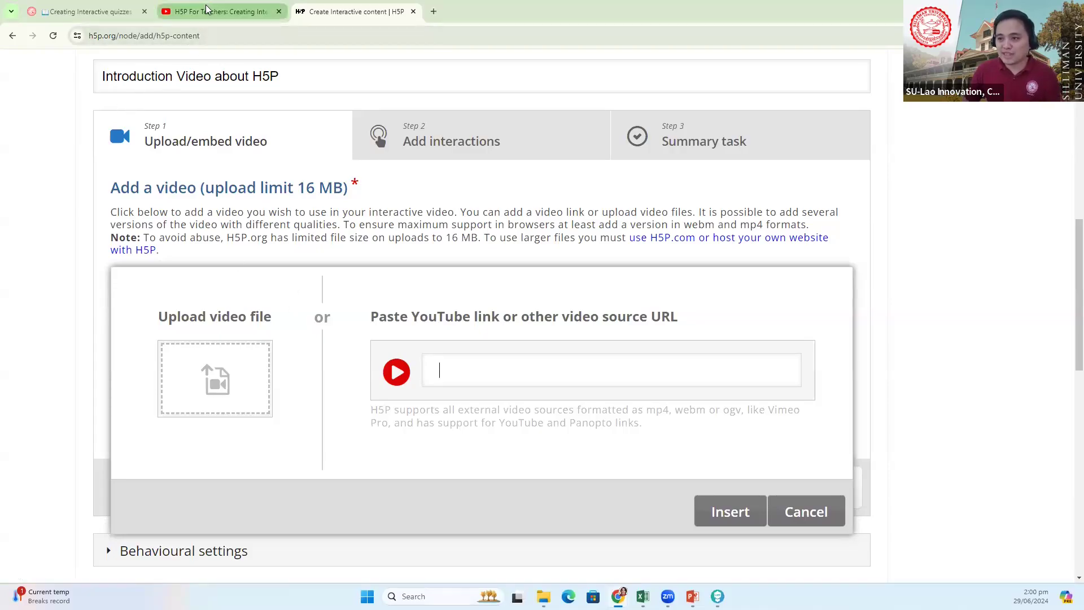
{"action": "mouse_move", "coordinate": [205, 7]}
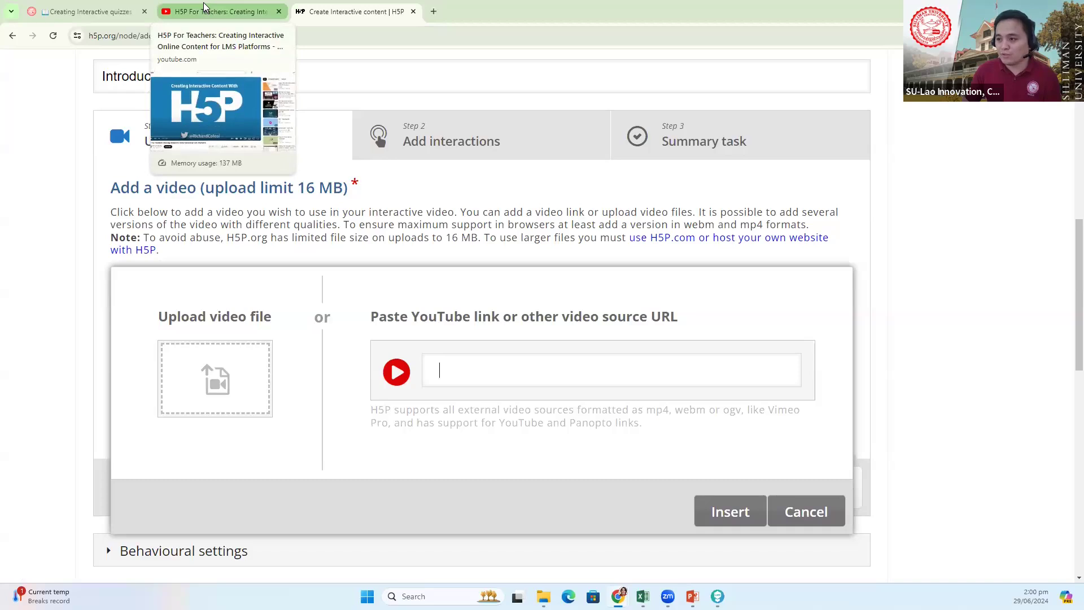
{"action": "left_click", "coordinate": [205, 8]}
{"action": "right_click", "coordinate": [200, 312]}
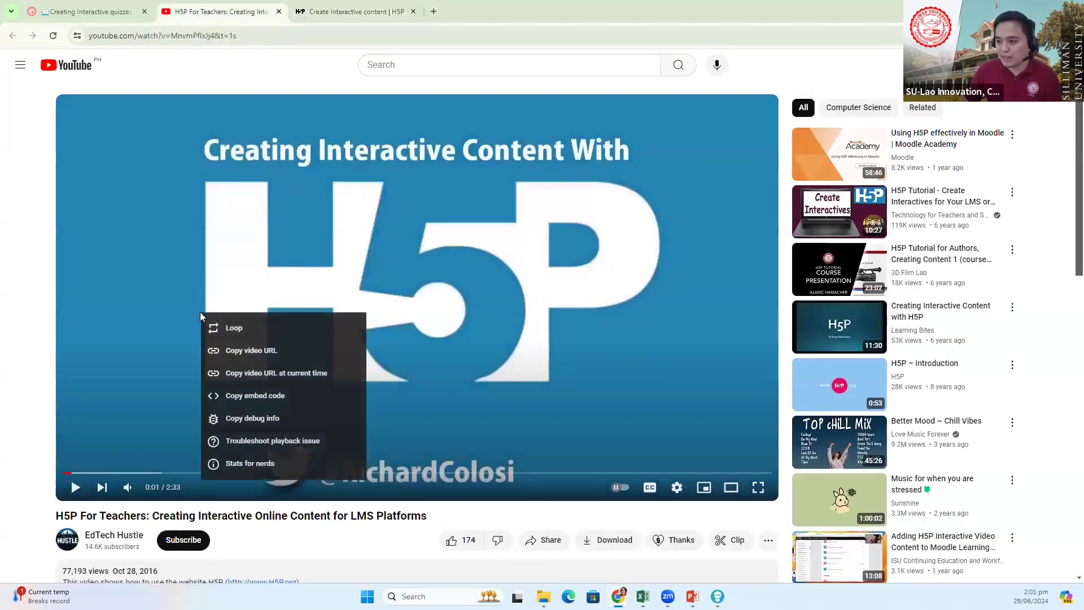
{"action": "left_click", "coordinate": [259, 351]}
{"action": "left_click", "coordinate": [335, 12]}
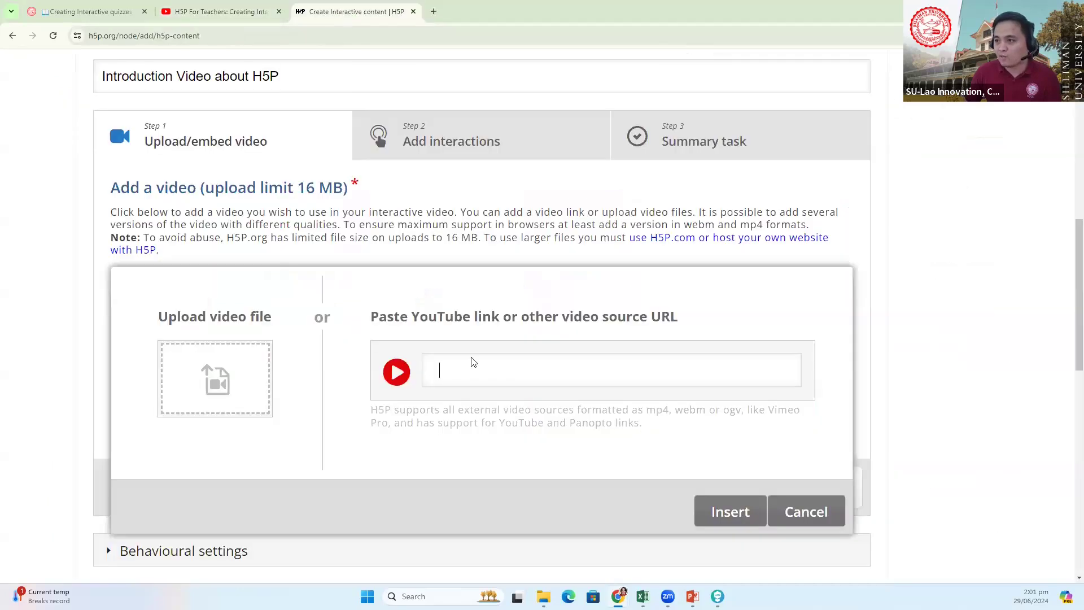
{"action": "right_click", "coordinate": [444, 372]}
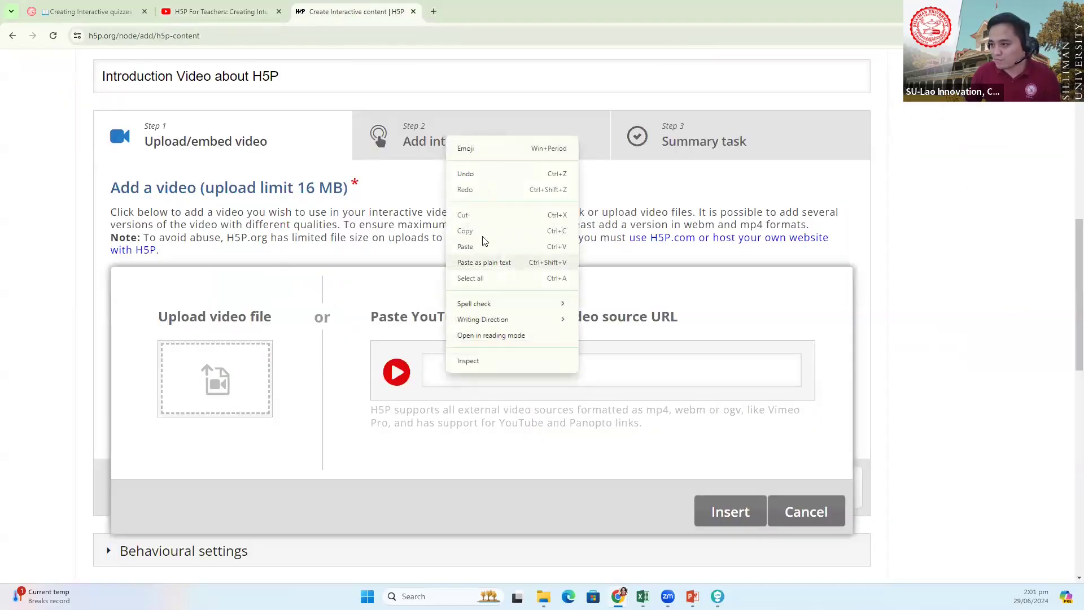
{"action": "left_click", "coordinate": [481, 247]}
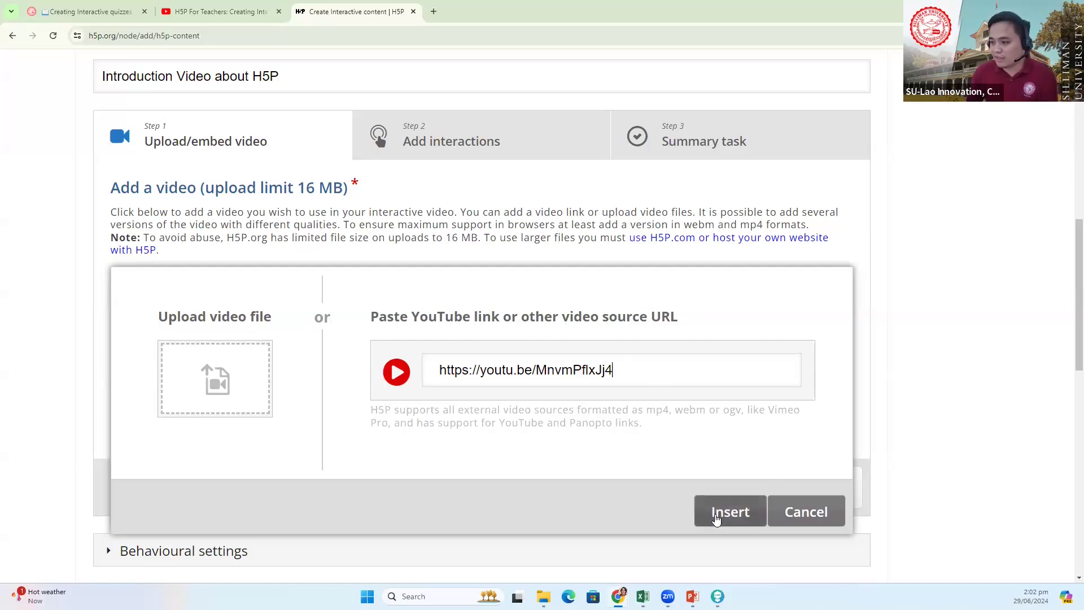
{"action": "left_click", "coordinate": [716, 518]}
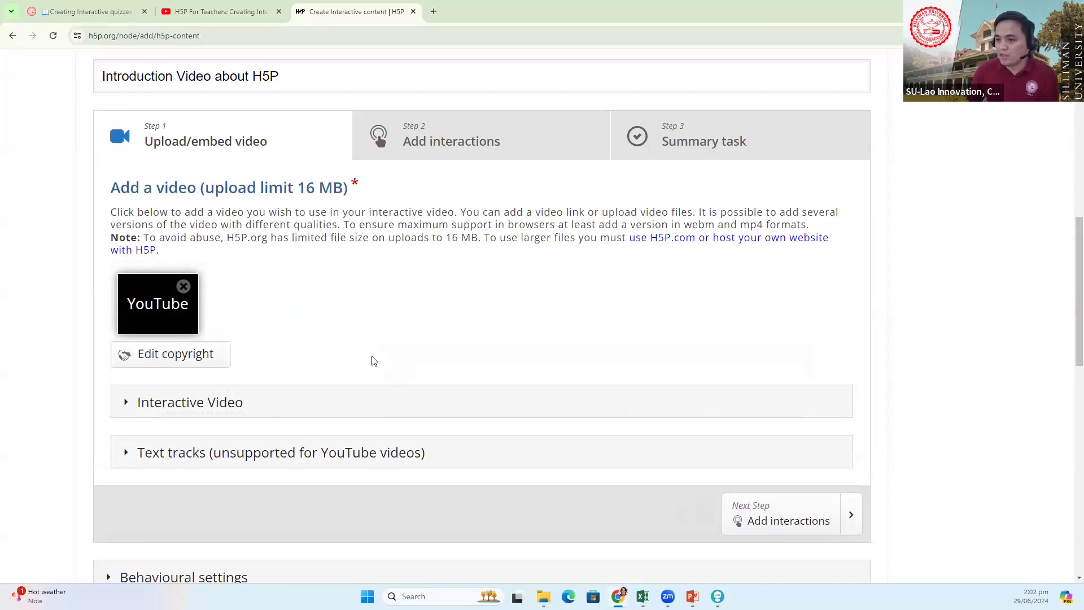
- Open the copyright details of the added YouTube video for editing
{"action": "scroll", "coordinate": [266, 329], "scroll_direction": "down", "scroll_amount": 1}
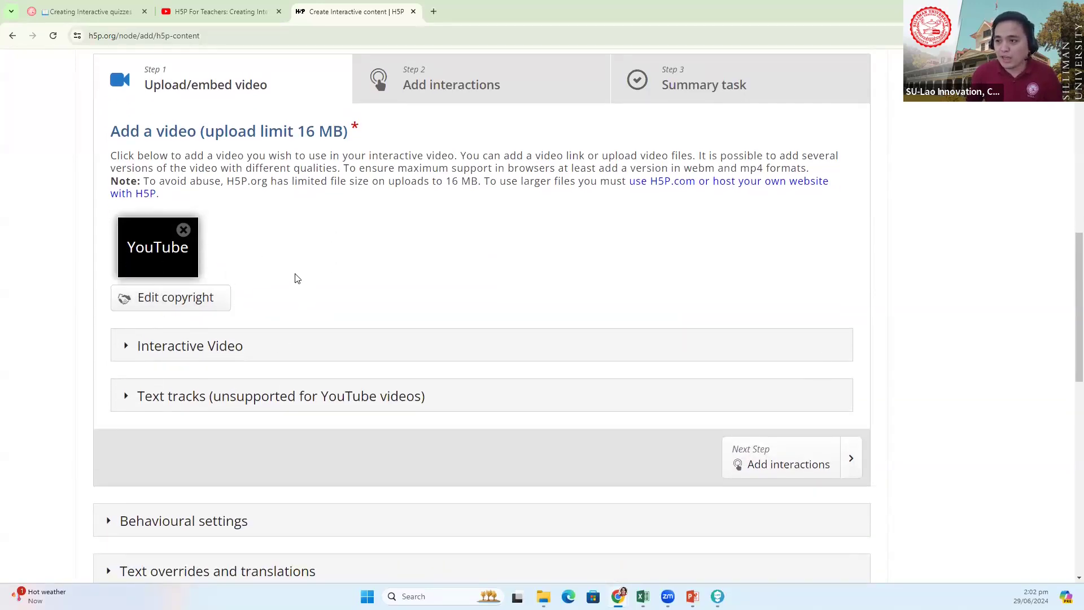
{"action": "scroll", "coordinate": [295, 279], "scroll_direction": "up", "scroll_amount": 1}
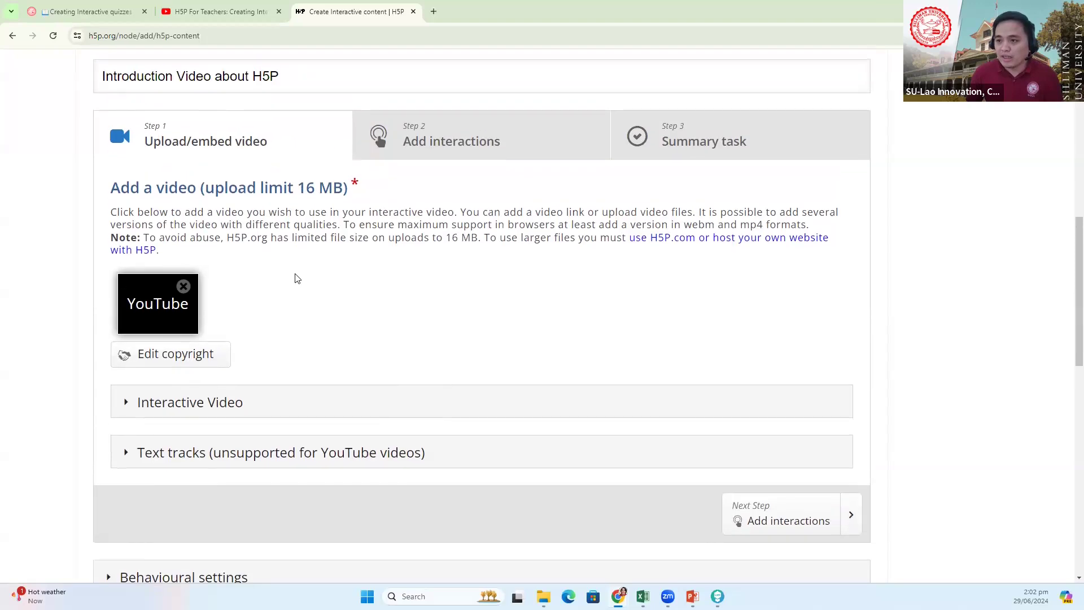
{"action": "left_click", "coordinate": [162, 356]}
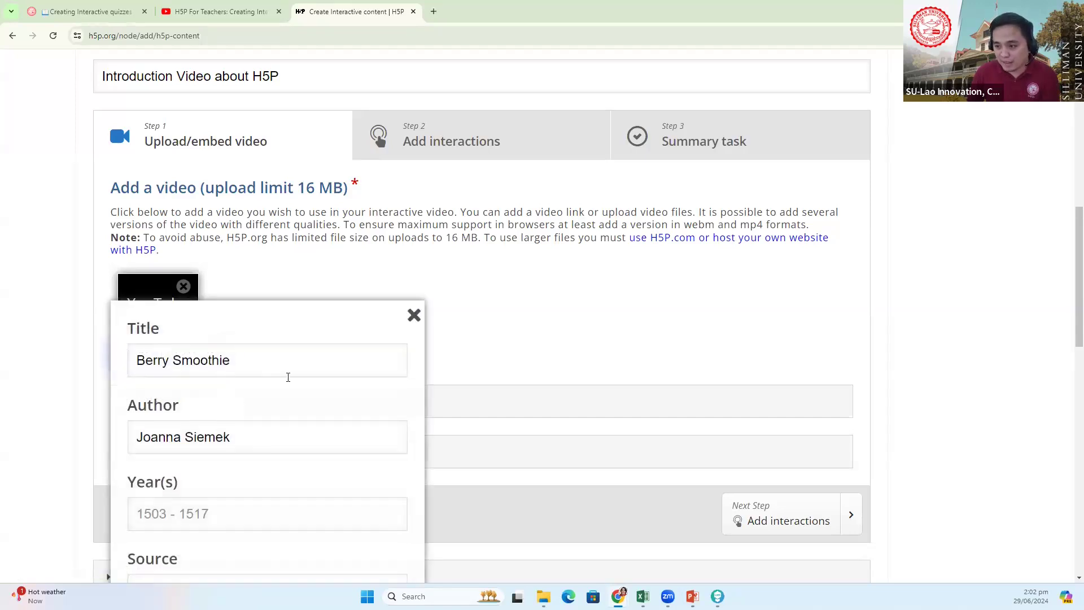
{"action": "scroll", "coordinate": [288, 377], "scroll_direction": "down", "scroll_amount": 3}
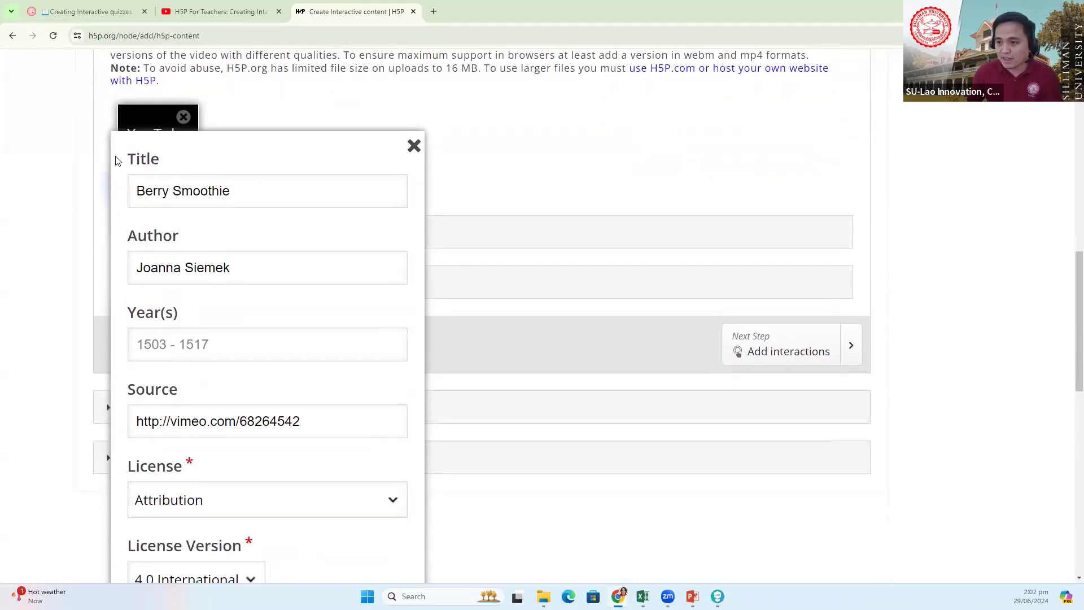
- Replace the copyright title with the YouTube video's title, "H5P For Teachers: Creating Interactive Online Content for LMS Platforms"
{"action": "left_click", "coordinate": [220, 11]}
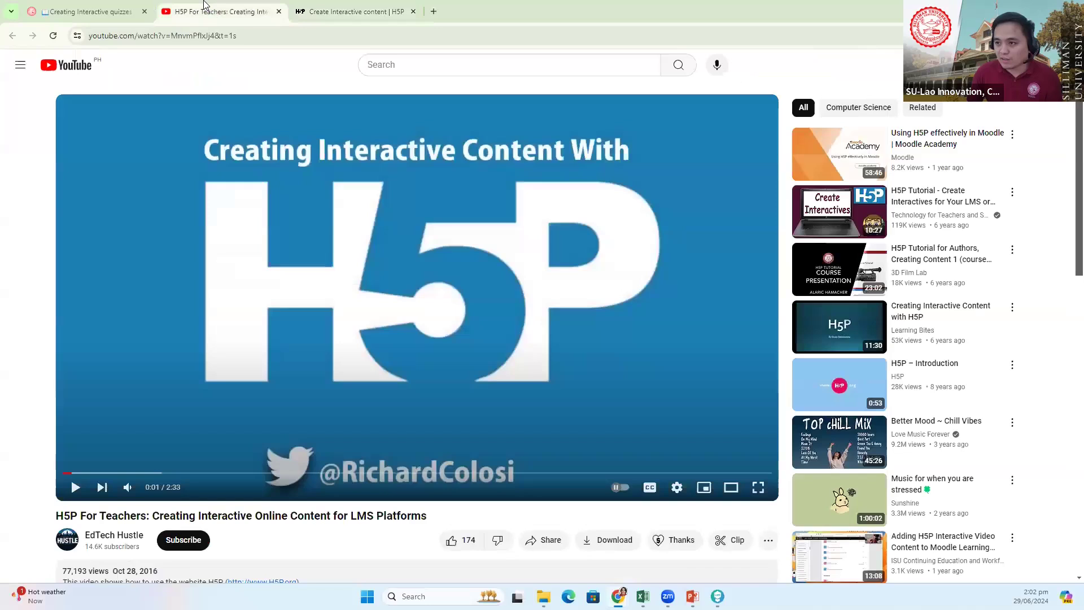
{"action": "scroll", "coordinate": [33, 363], "scroll_direction": "down", "scroll_amount": 3}
{"action": "left_click_drag", "start_coordinate": [53, 346], "coordinate": [435, 348]}
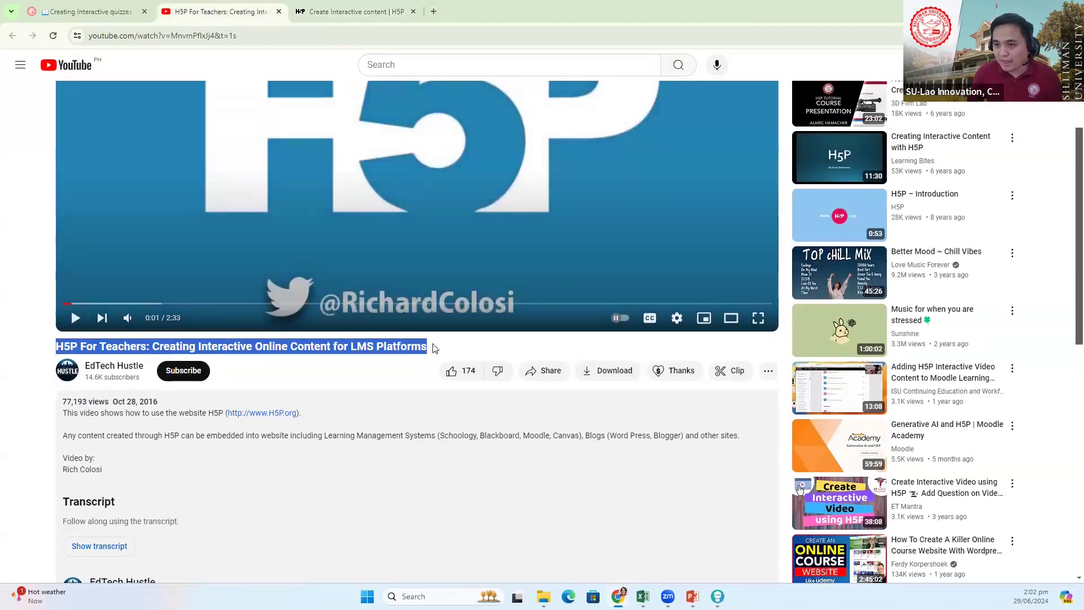
{"action": "right_click", "coordinate": [366, 349]}
{"action": "left_click", "coordinate": [402, 363]}
{"action": "left_click", "coordinate": [342, 6]}
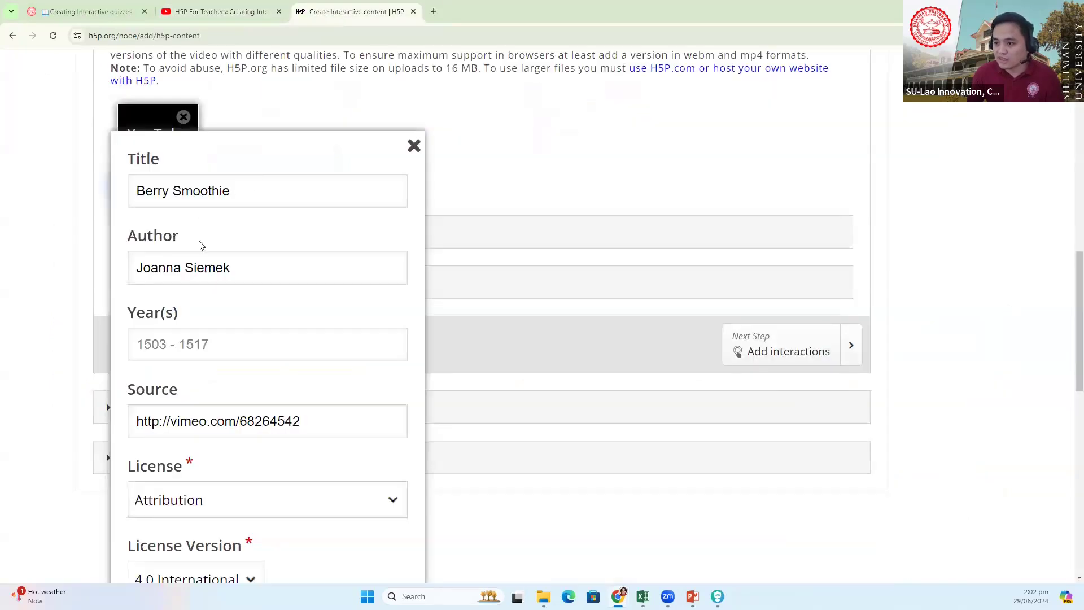
{"action": "left_click_drag", "start_coordinate": [243, 199], "coordinate": [109, 202]}
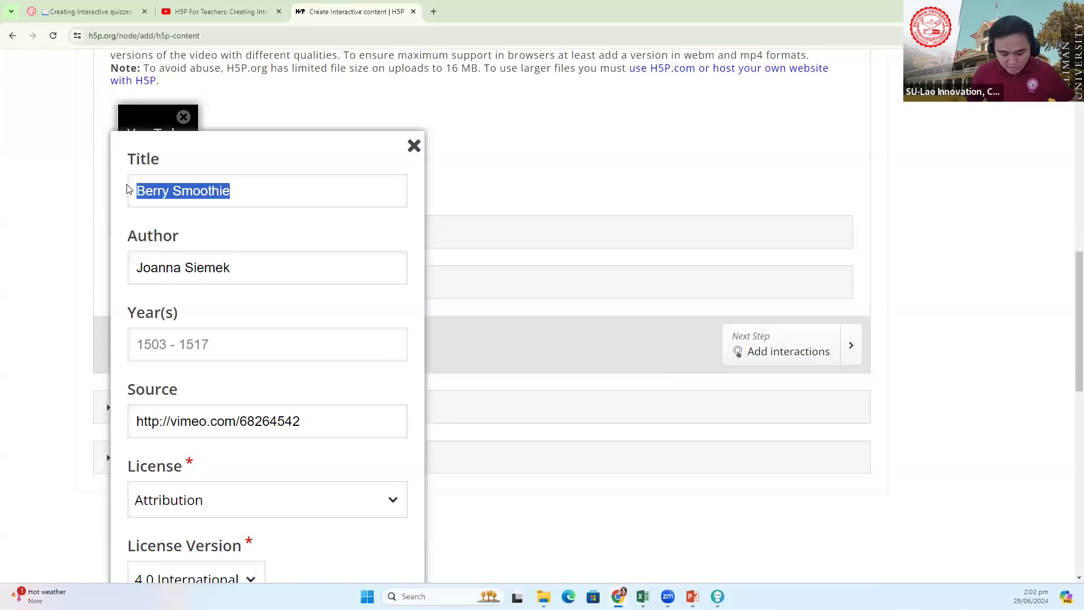
{"action": "key", "text": "ctrl+v"}
- Replace the copyright author with the video creator's name copied from the YouTube description
{"action": "left_click", "coordinate": [218, 11]}
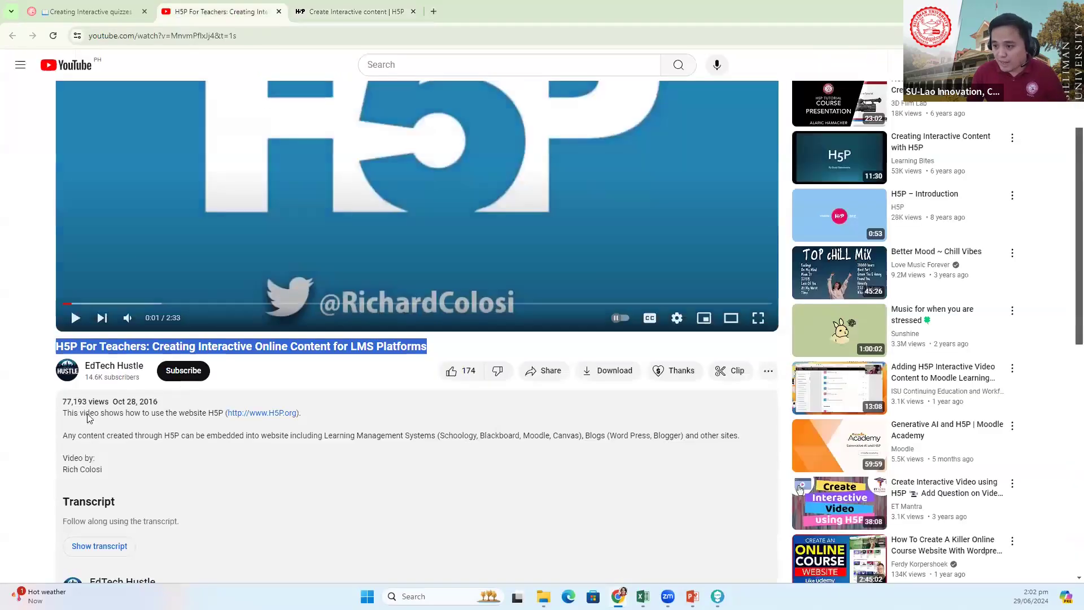
{"action": "left_click_drag", "start_coordinate": [105, 469], "coordinate": [59, 469]}
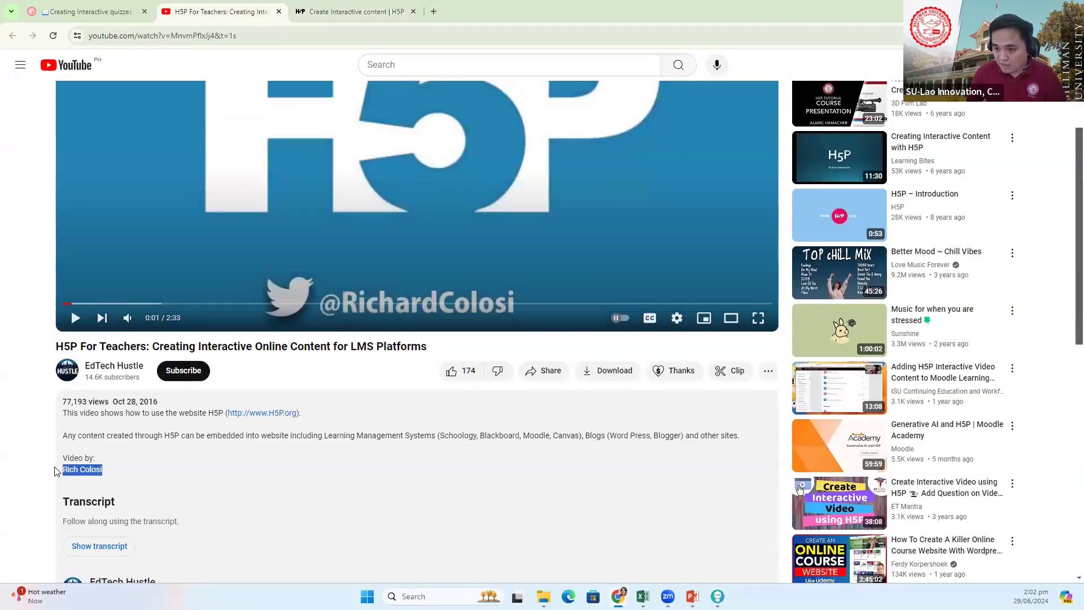
{"action": "left_click", "coordinate": [343, 11]}
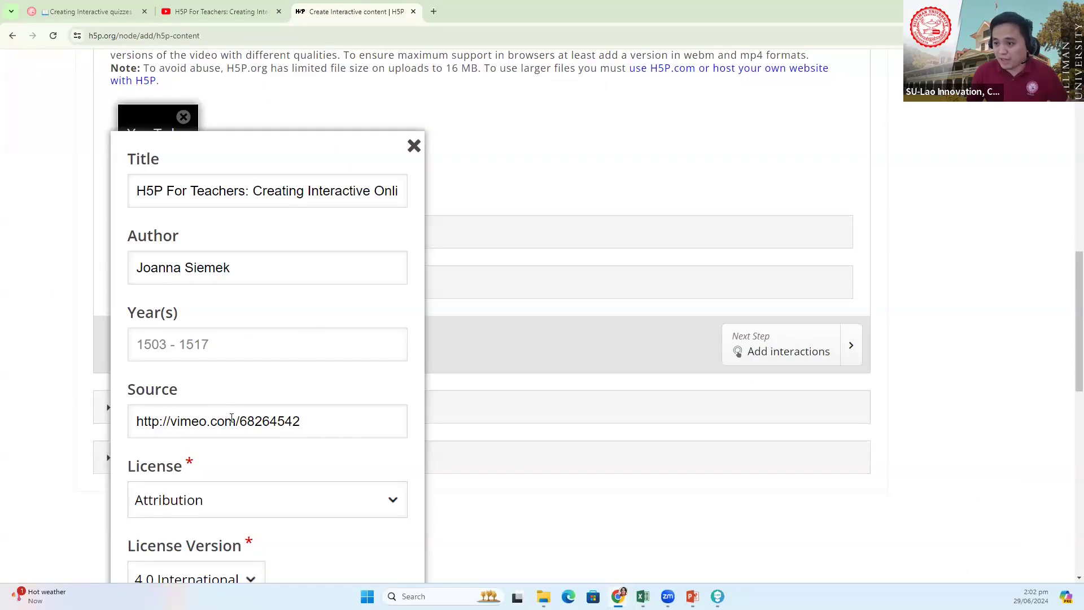
{"action": "left_click_drag", "start_coordinate": [245, 269], "coordinate": [119, 277]}
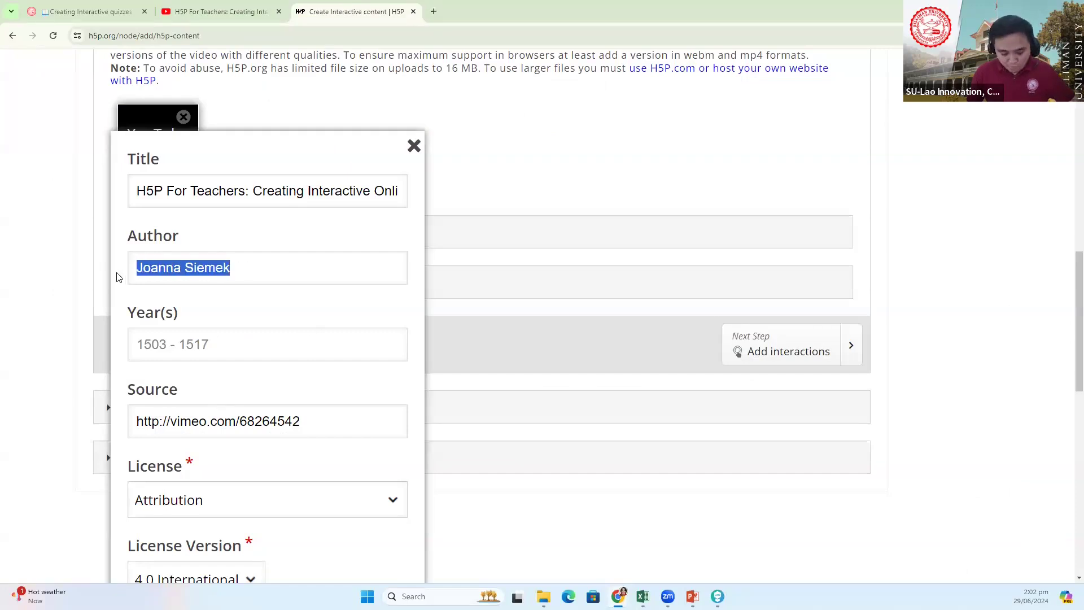
{"action": "key", "text": "ctrl+v"}
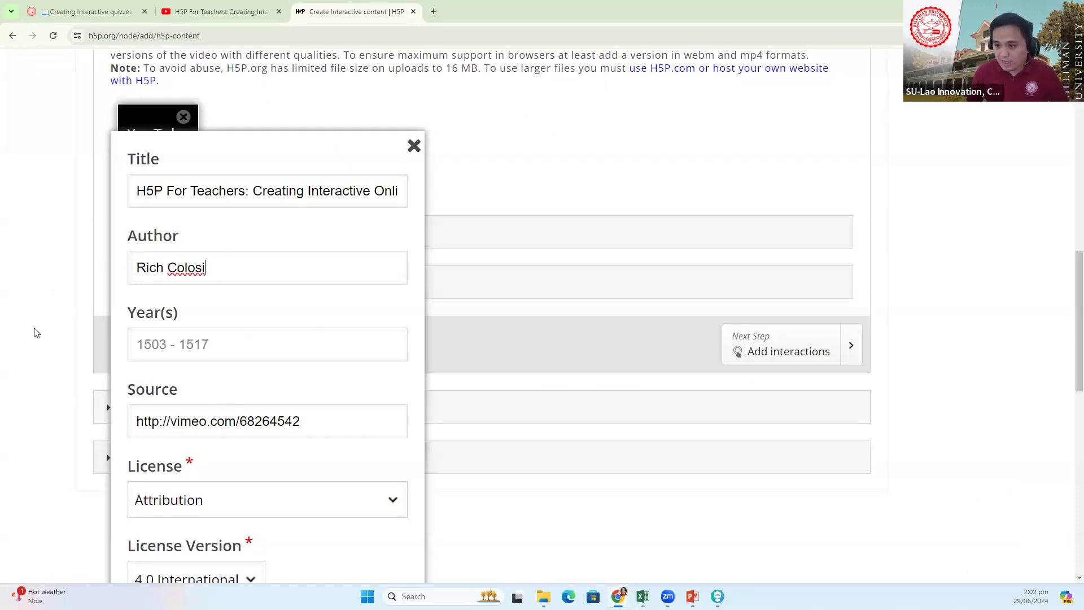
- Set the copyright Year(s) to 2018 and check the publication date in the YouTube description
{"action": "left_click", "coordinate": [175, 11]}
{"action": "scroll", "coordinate": [237, 342], "scroll_direction": "down", "scroll_amount": 1}
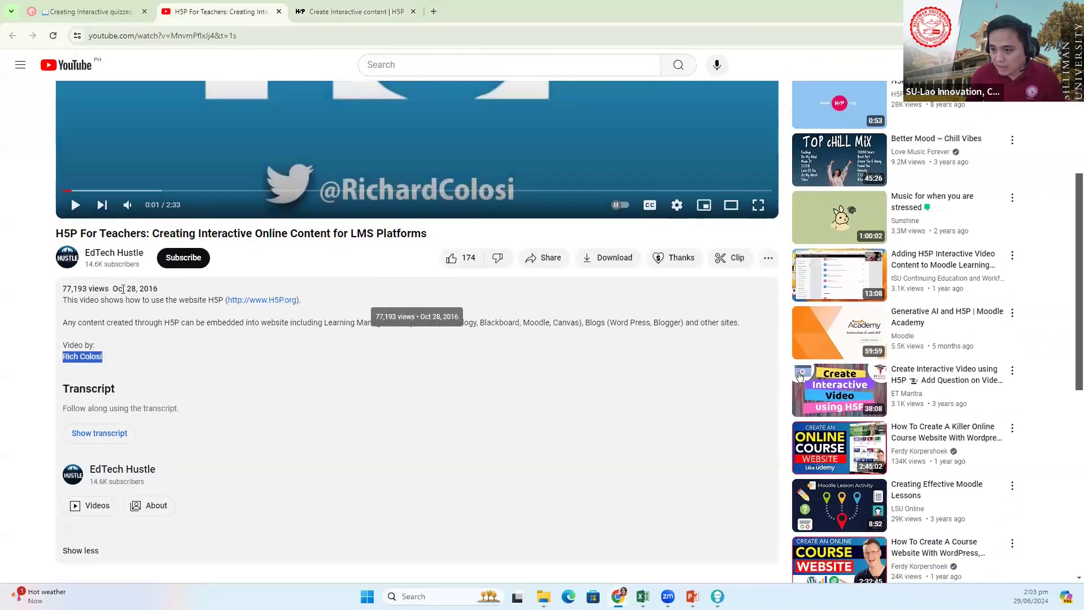
{"action": "left_click", "coordinate": [350, 12]}
{"action": "left_click", "coordinate": [218, 346]}
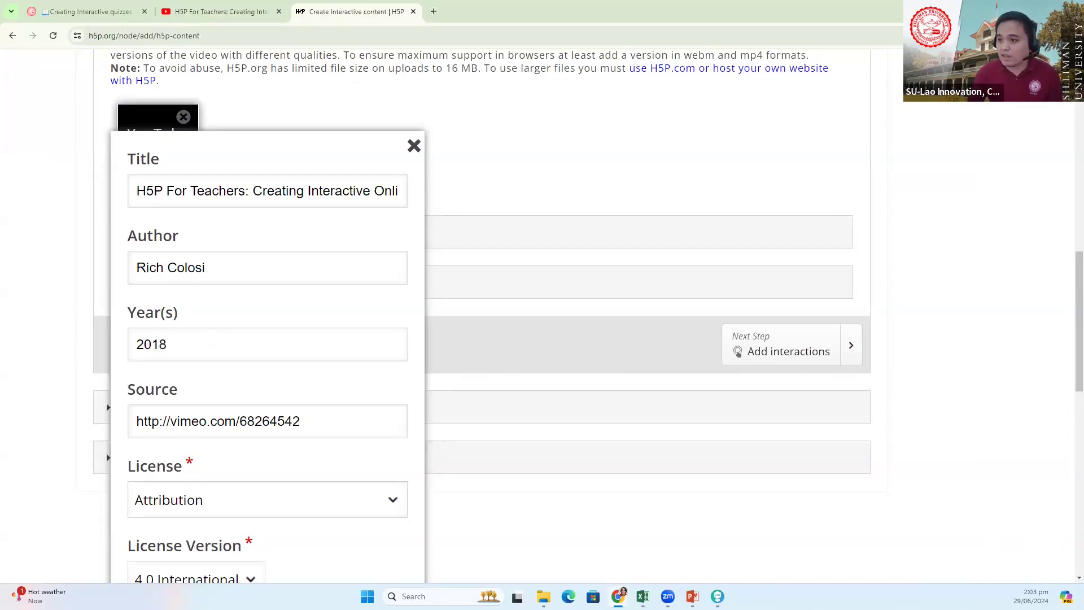
{"action": "left_click", "coordinate": [231, 6]}
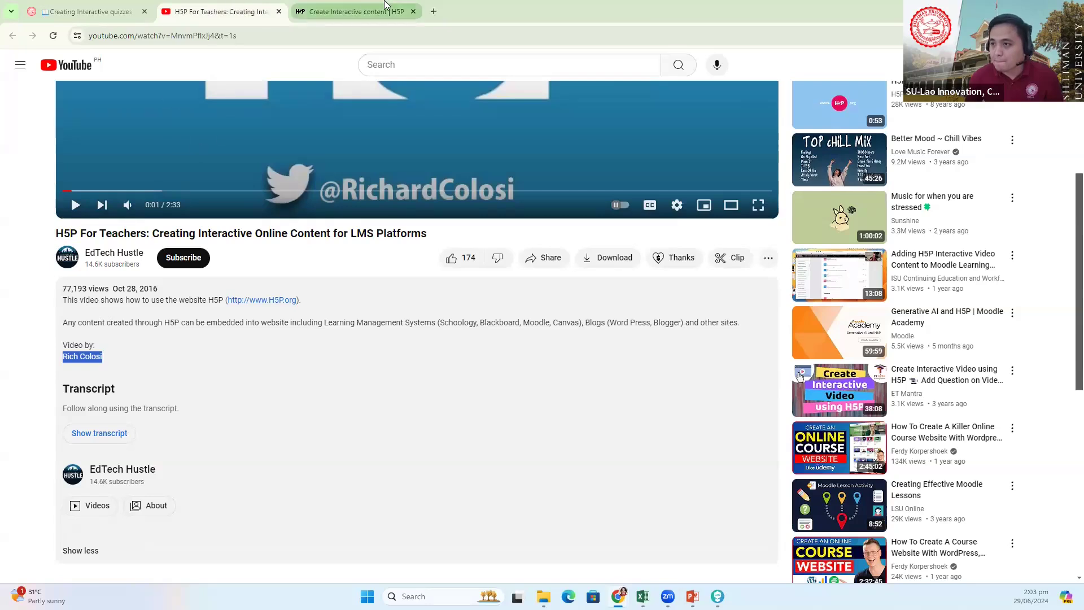
{"action": "left_click", "coordinate": [338, 11]}
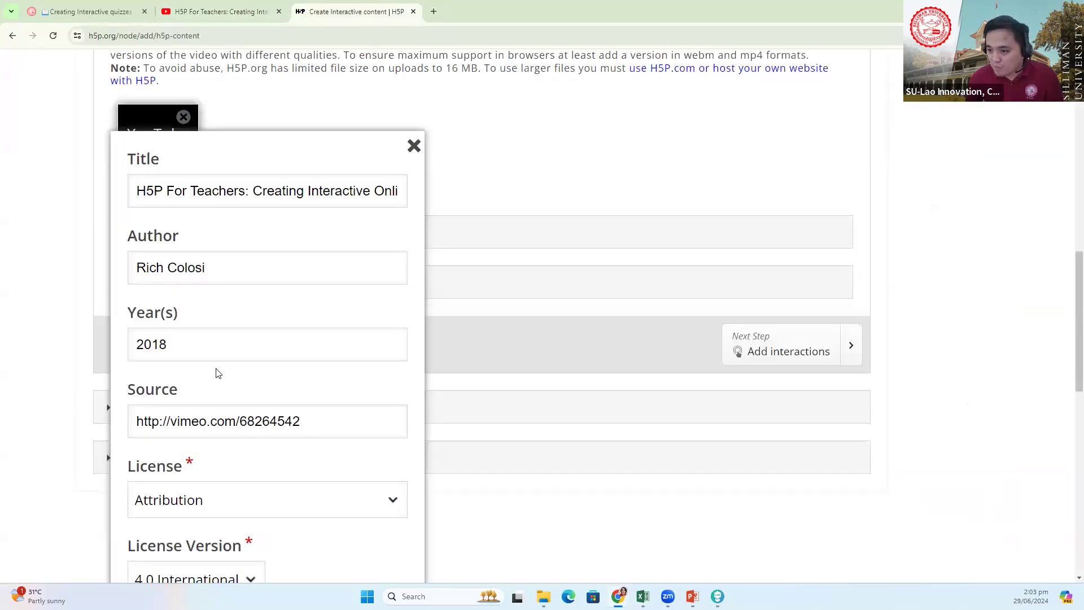
{"action": "left_click", "coordinate": [221, 11]}
{"action": "scroll", "coordinate": [179, 166], "scroll_direction": "up", "scroll_amount": 3}
{"action": "right_click", "coordinate": [164, 225]}
{"action": "left_click", "coordinate": [205, 252]}
{"action": "key", "text": "ctrl+Tab"}
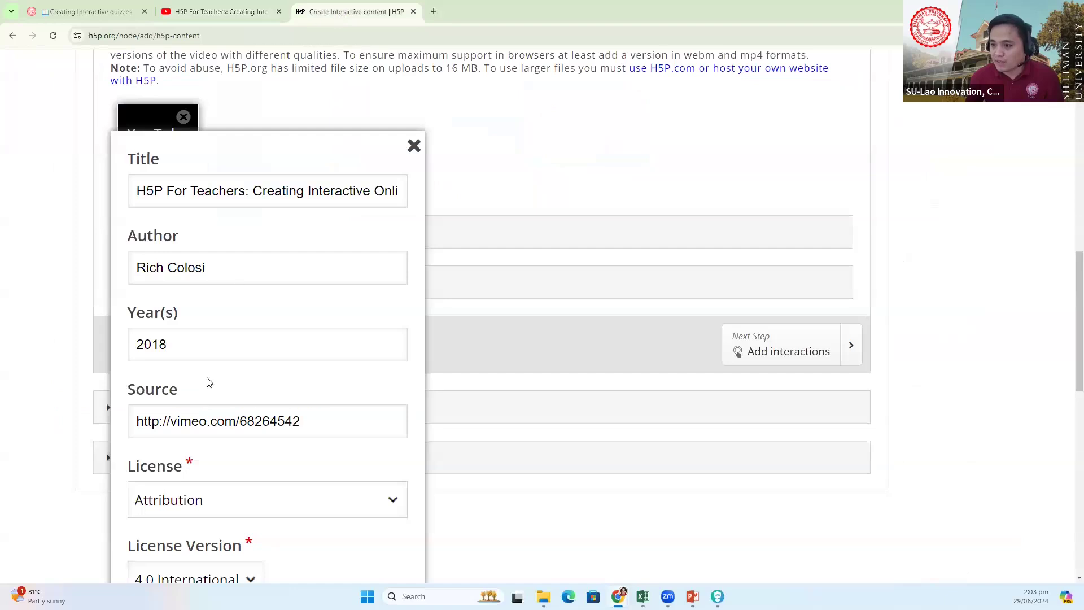
{"action": "triple_click", "coordinate": [313, 424]}
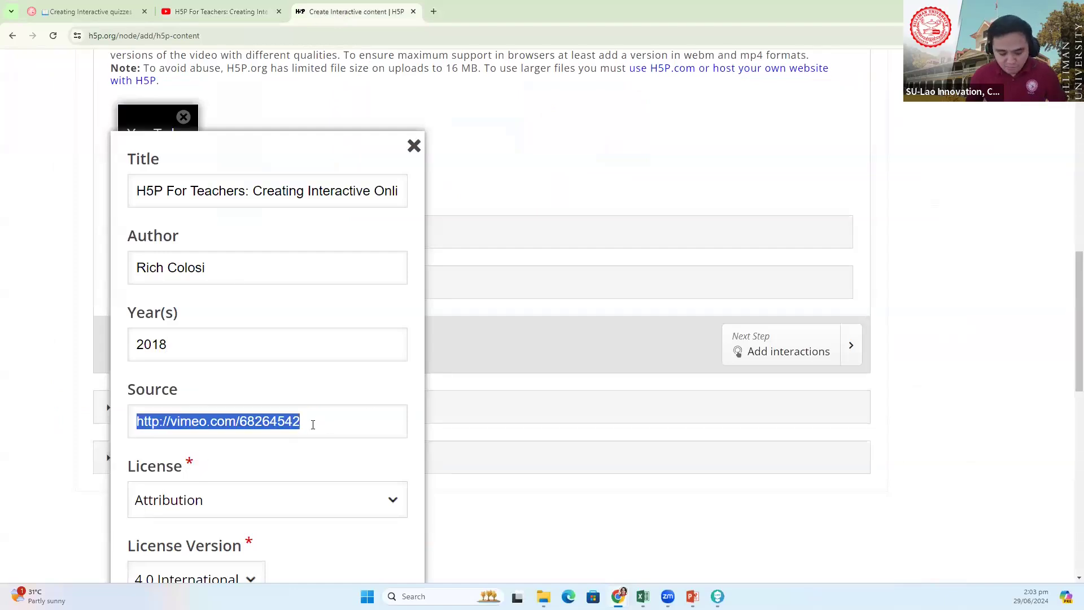
{"action": "key", "text": "ctrl+v"}
- Set the copyright license to Attribution-ShareAlike with license version 4.0 International and close the copyright details
{"action": "scroll", "coordinate": [350, 331], "scroll_direction": "down", "scroll_amount": 3}
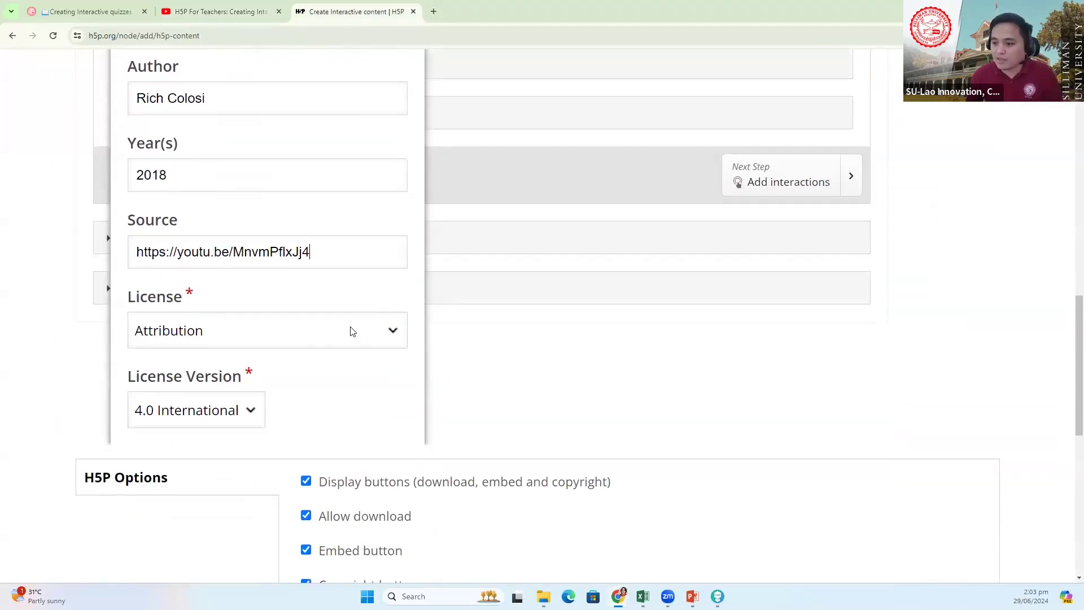
{"action": "left_click", "coordinate": [394, 334]}
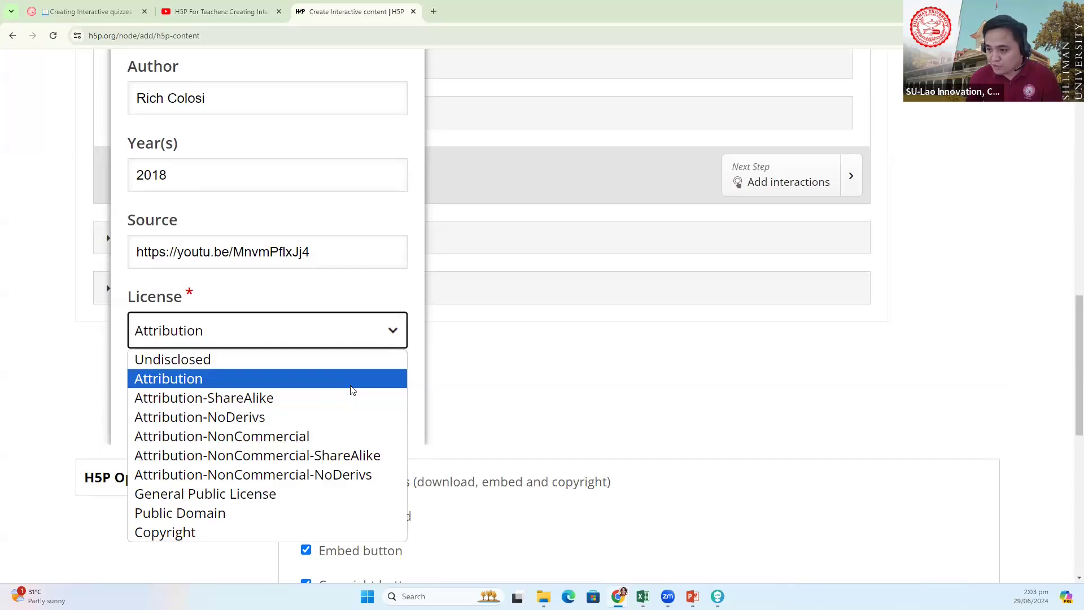
{"action": "left_click", "coordinate": [303, 401]}
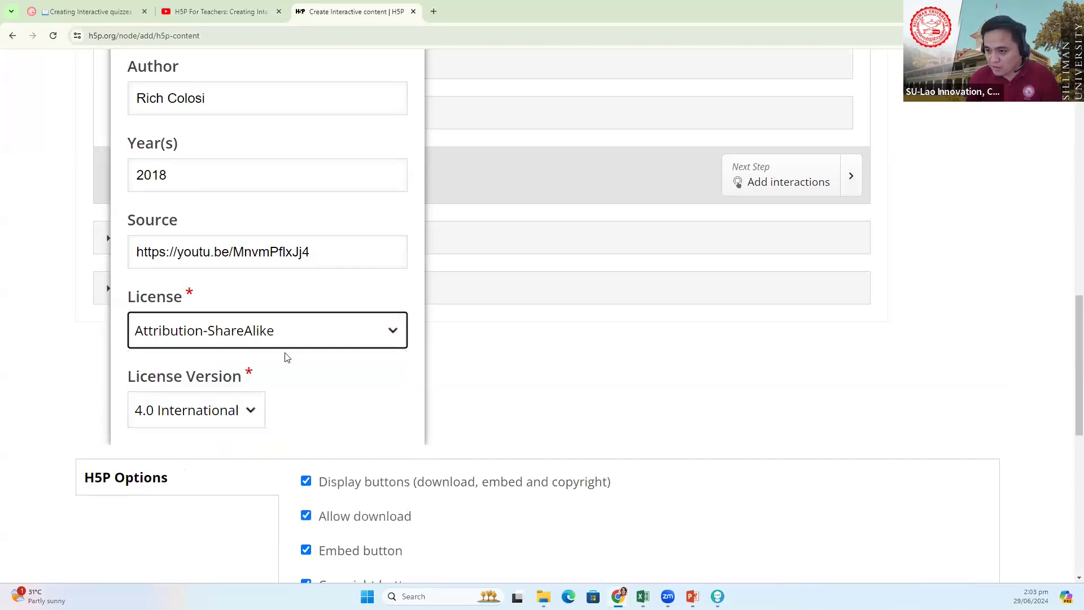
{"action": "scroll", "coordinate": [252, 373], "scroll_direction": "down", "scroll_amount": 2}
{"action": "left_click", "coordinate": [251, 299]}
{"action": "left_click", "coordinate": [251, 298]}
{"action": "scroll", "coordinate": [269, 290], "scroll_direction": "up", "scroll_amount": 2}
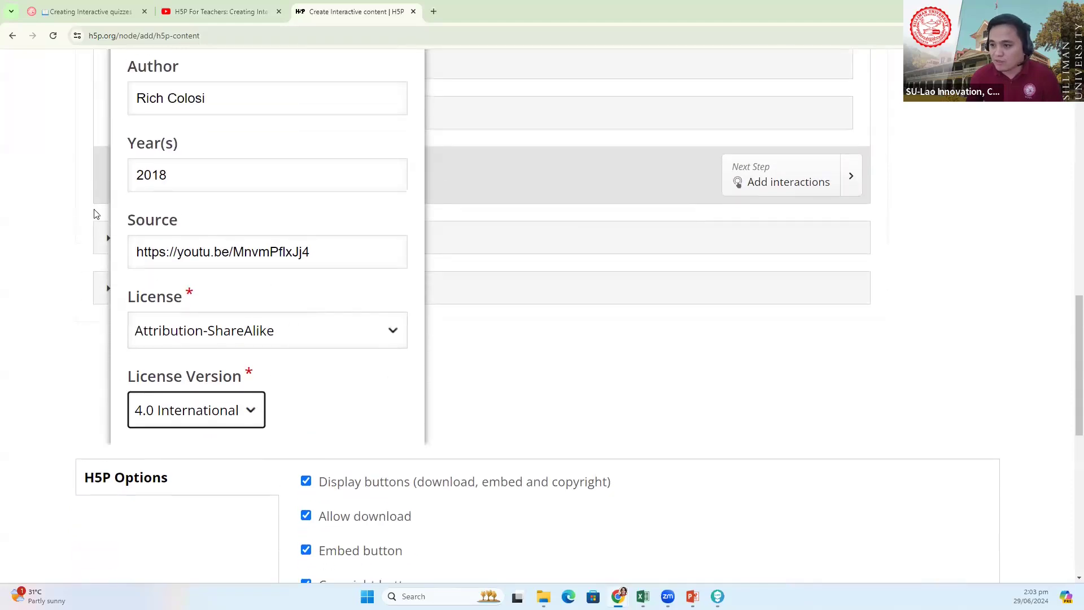
{"action": "scroll", "coordinate": [215, 276], "scroll_direction": "up", "scroll_amount": 4}
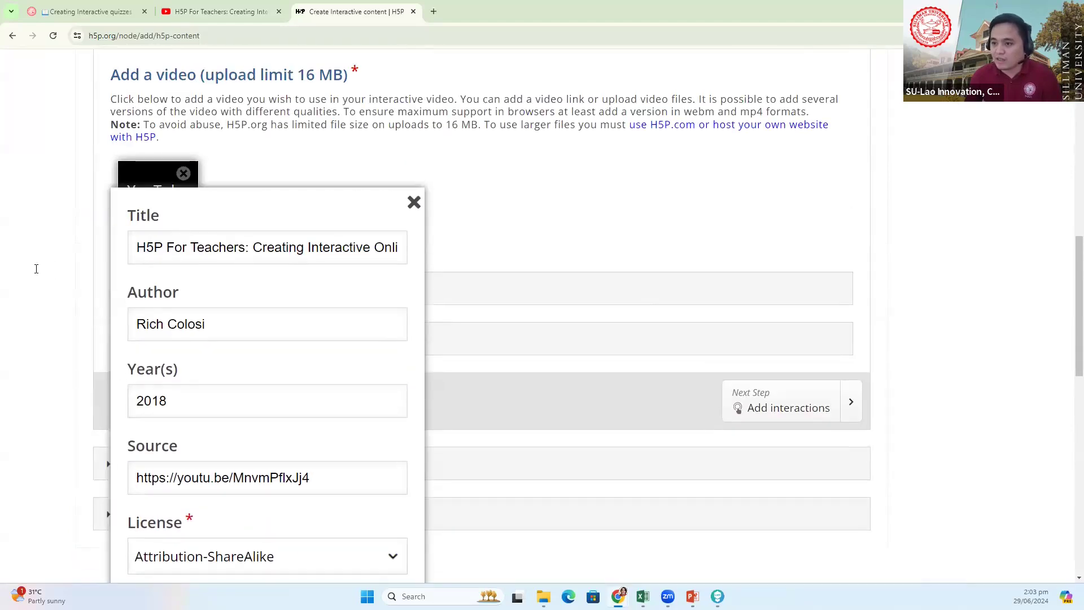
{"action": "scroll", "coordinate": [382, 263], "scroll_direction": "down", "scroll_amount": 4}
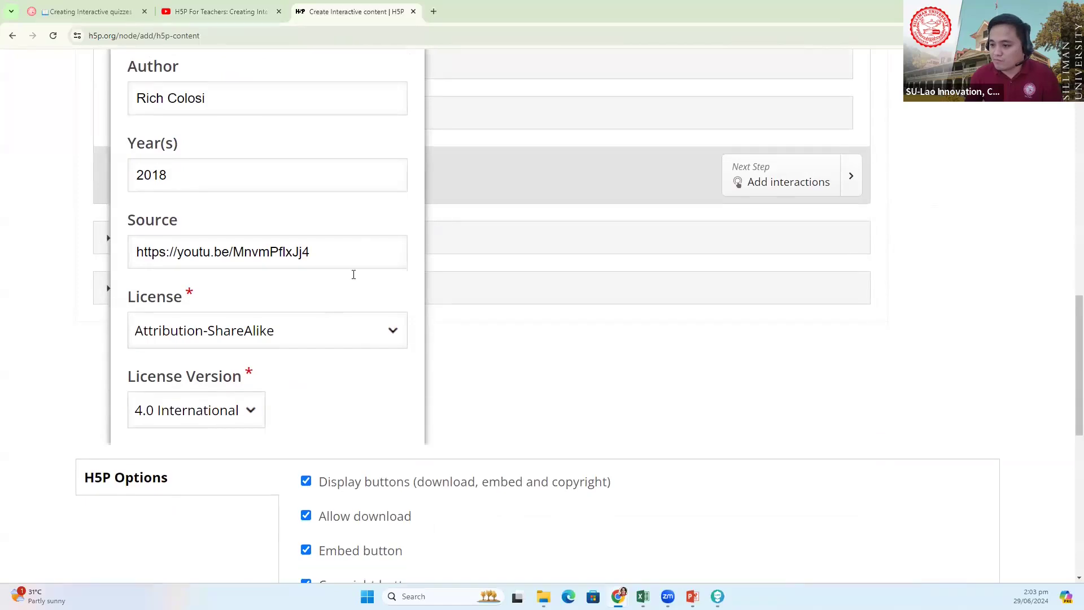
{"action": "scroll", "coordinate": [353, 274], "scroll_direction": "up", "scroll_amount": 4}
{"action": "left_click", "coordinate": [414, 201]}
{"action": "scroll", "coordinate": [170, 276], "scroll_direction": "up", "scroll_amount": 2}
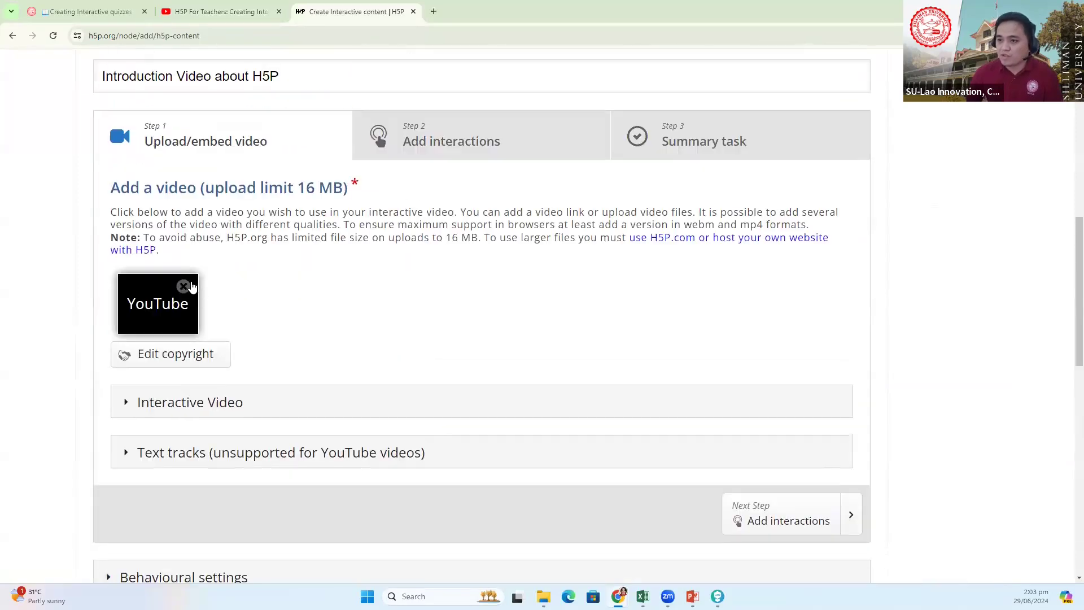
- Reopen the video's copyright details to check the title, author, year, source and license, and close them again
{"action": "left_click", "coordinate": [173, 361]}
{"action": "scroll", "coordinate": [216, 337], "scroll_direction": "down", "scroll_amount": 1}
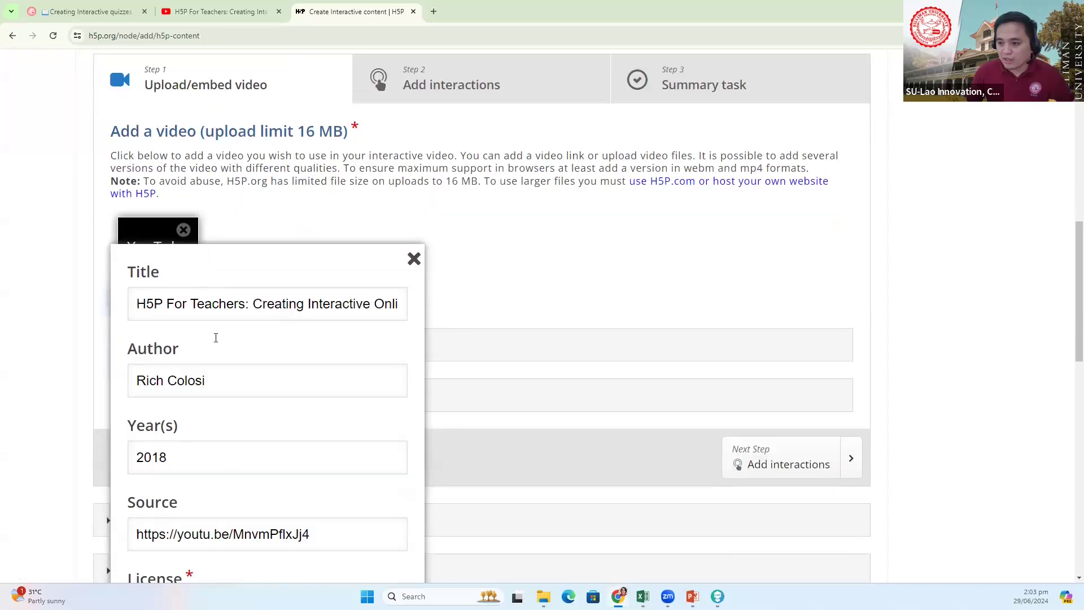
{"action": "scroll", "coordinate": [213, 385], "scroll_direction": "down", "scroll_amount": 2}
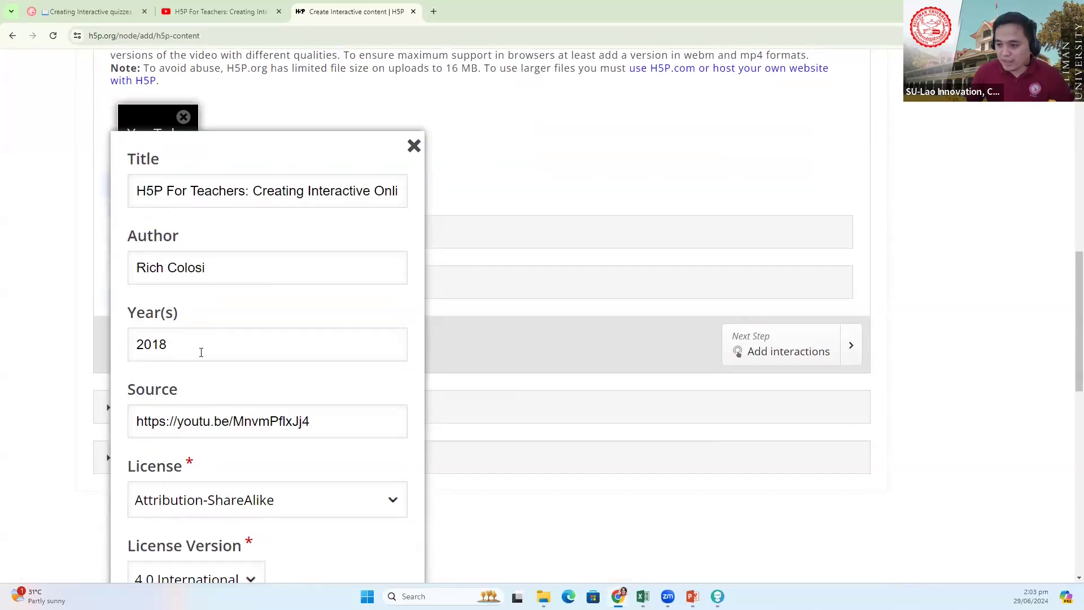
{"action": "scroll", "coordinate": [227, 427], "scroll_direction": "down", "scroll_amount": 2}
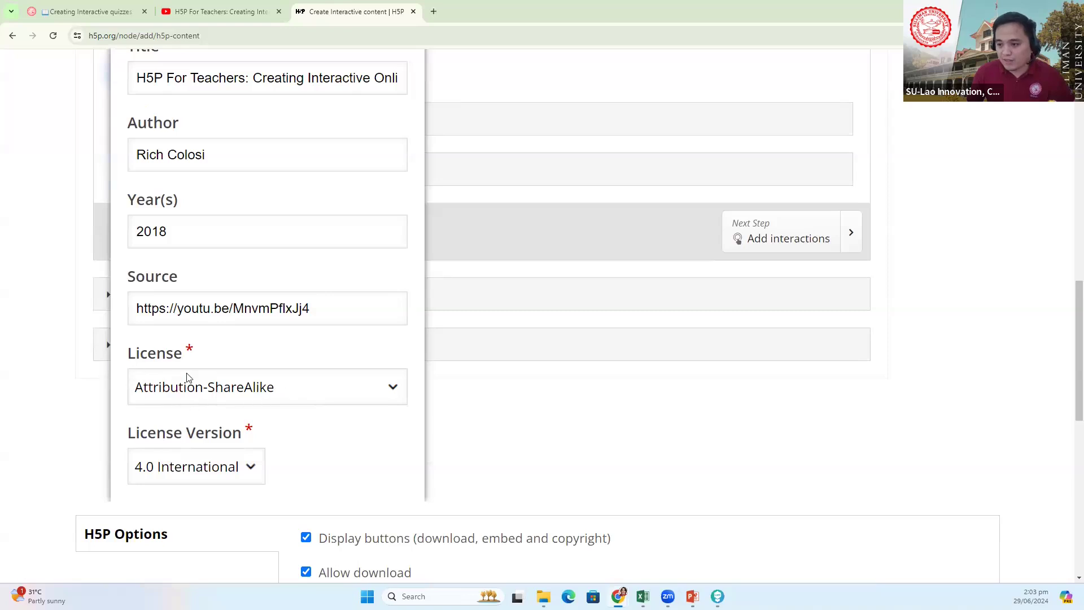
{"action": "scroll", "coordinate": [219, 440], "scroll_direction": "down", "scroll_amount": 1}
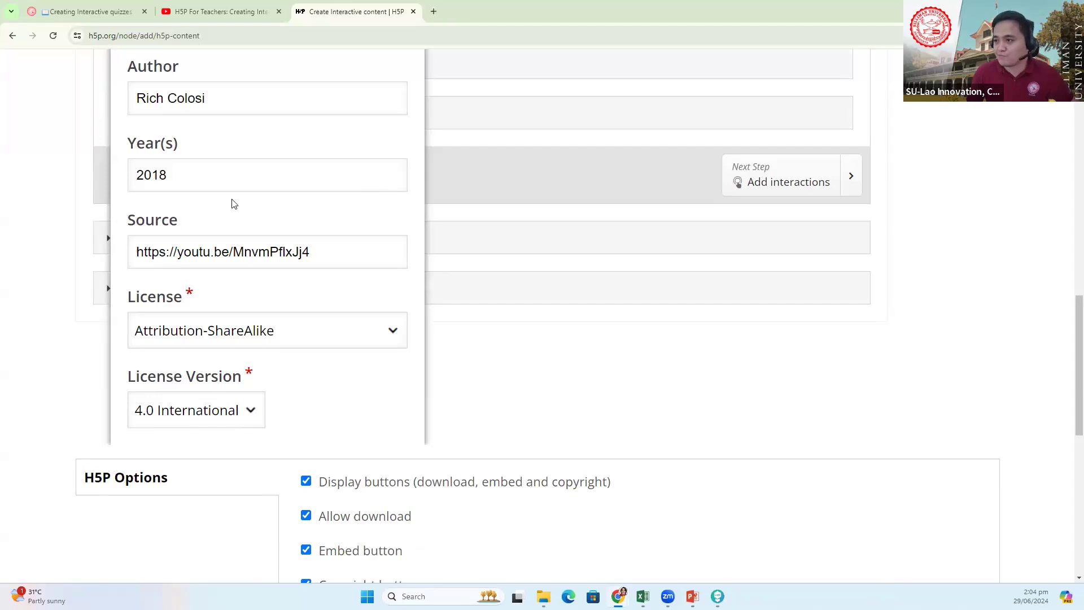
{"action": "scroll", "coordinate": [231, 204], "scroll_direction": "up", "scroll_amount": 3}
{"action": "left_click", "coordinate": [413, 146]}
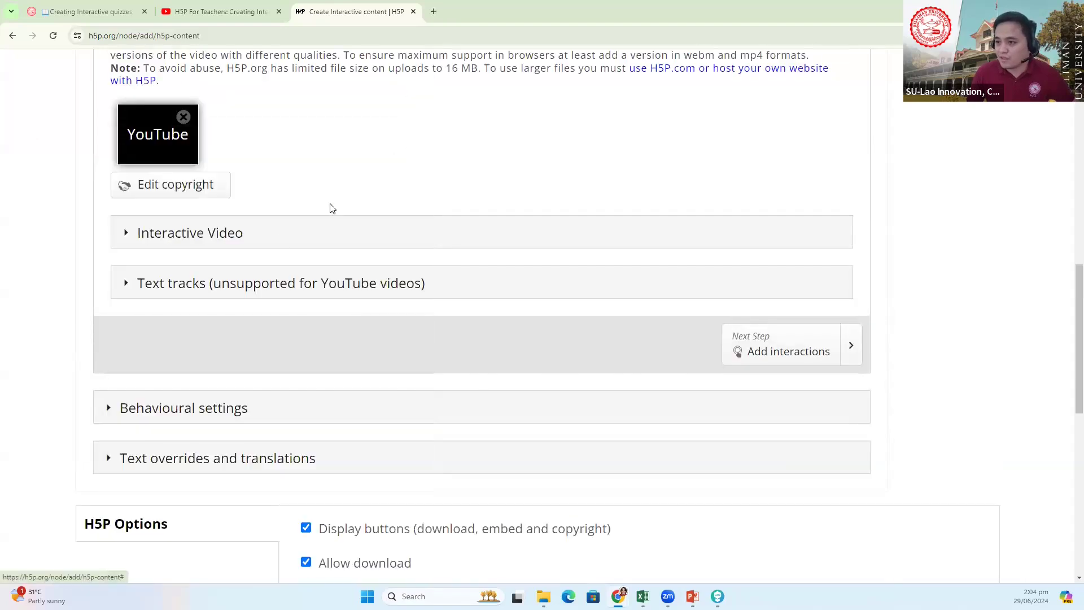
- Replace the interactive video's own title with the content title, "Introduction Video about H5P"
{"action": "left_click", "coordinate": [212, 236]}
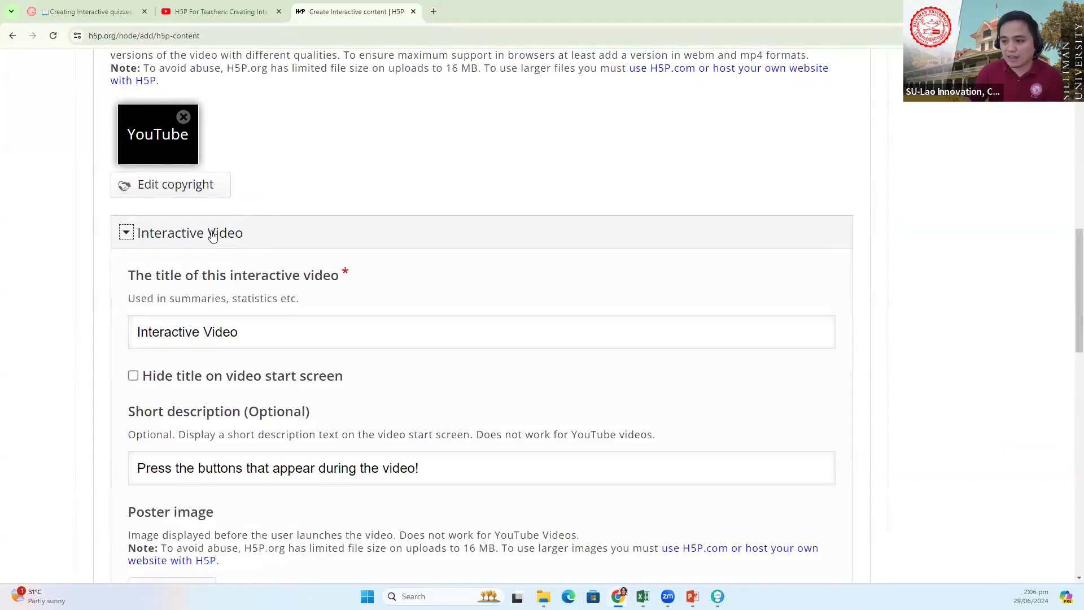
{"action": "scroll", "coordinate": [299, 248], "scroll_direction": "down", "scroll_amount": 1}
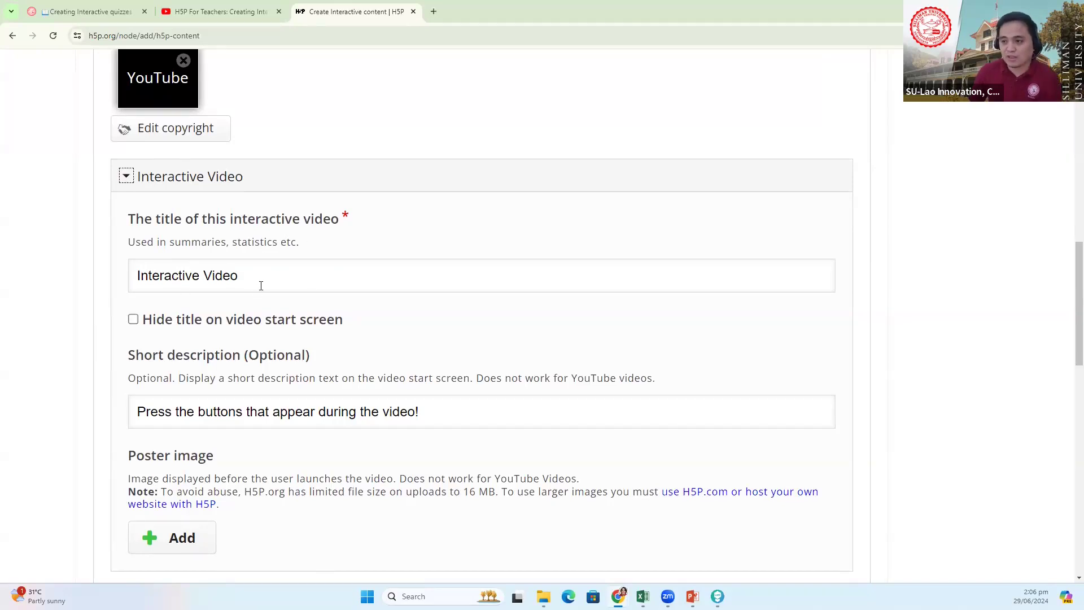
{"action": "scroll", "coordinate": [261, 285], "scroll_direction": "down", "scroll_amount": 1}
{"action": "left_click_drag", "start_coordinate": [256, 219], "coordinate": [125, 217]}
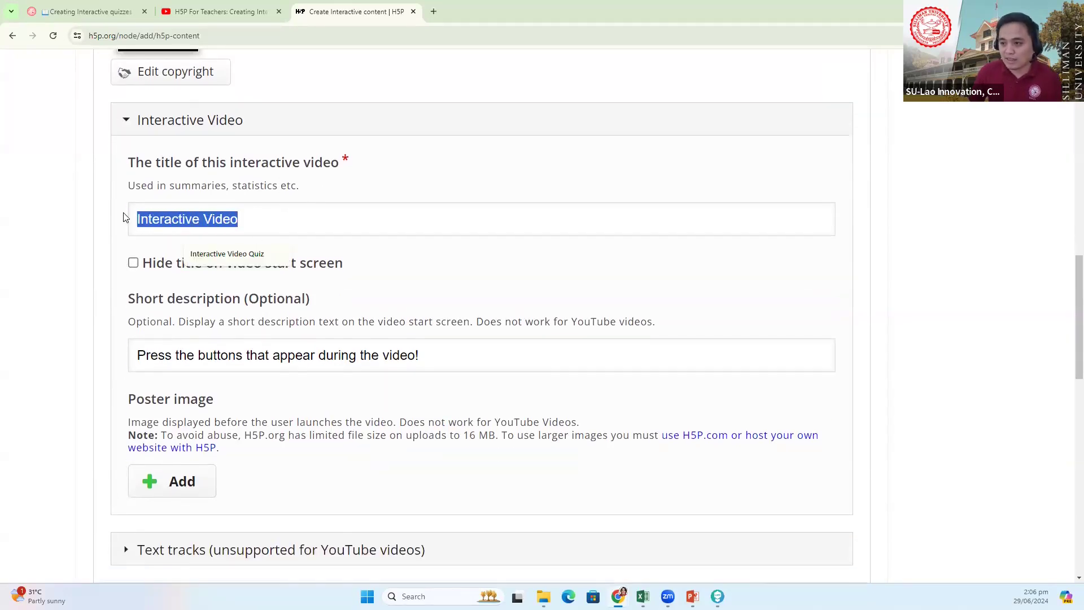
{"action": "scroll", "coordinate": [418, 266], "scroll_direction": "up", "scroll_amount": 9}
{"action": "left_click_drag", "start_coordinate": [292, 304], "coordinate": [93, 304]}
{"action": "scroll", "coordinate": [310, 384], "scroll_direction": "down", "scroll_amount": 6}
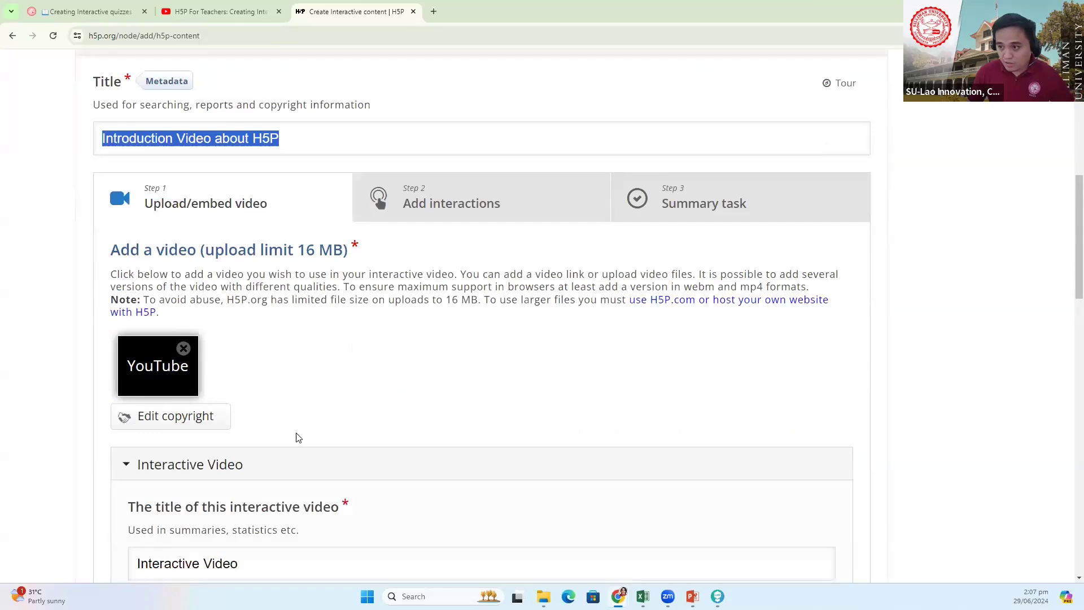
{"action": "left_click_drag", "start_coordinate": [244, 388], "coordinate": [113, 394]}
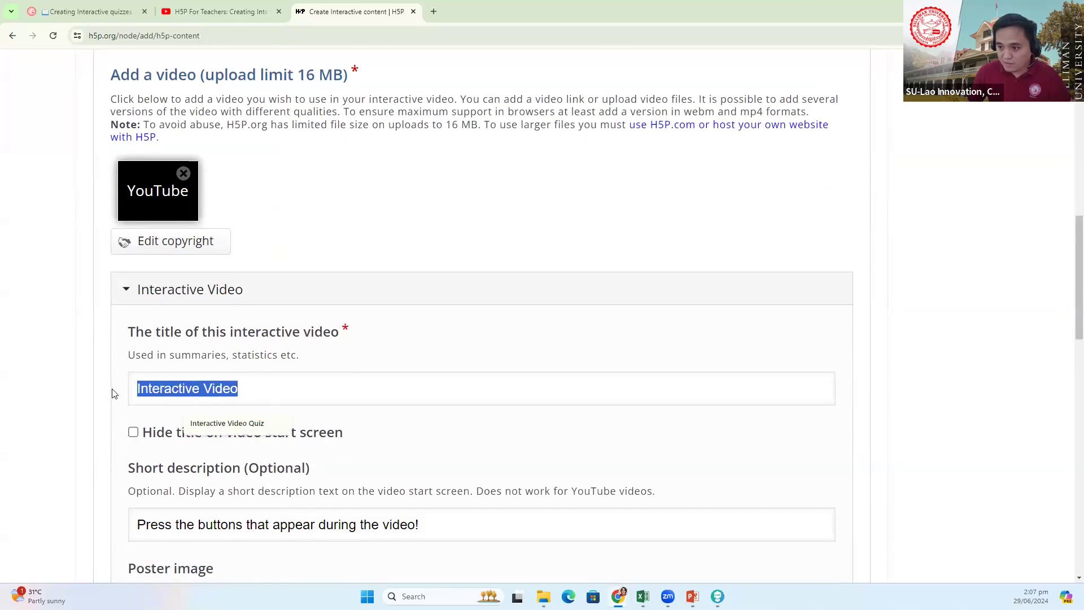
{"action": "key", "text": "ctrl+v"}
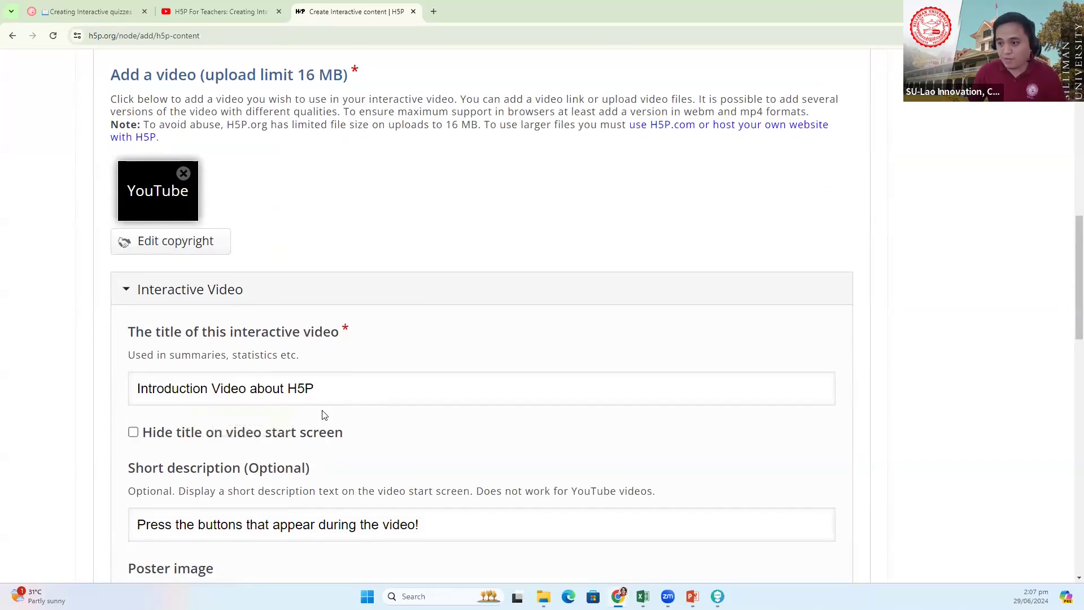
- Add the "Video Quiz Poster" image from the Desktop's H5P Workshop Files folder as the interactive video's poster image
{"action": "scroll", "coordinate": [331, 383], "scroll_direction": "down", "scroll_amount": 2}
{"action": "scroll", "coordinate": [309, 370], "scroll_direction": "down", "scroll_amount": 2}
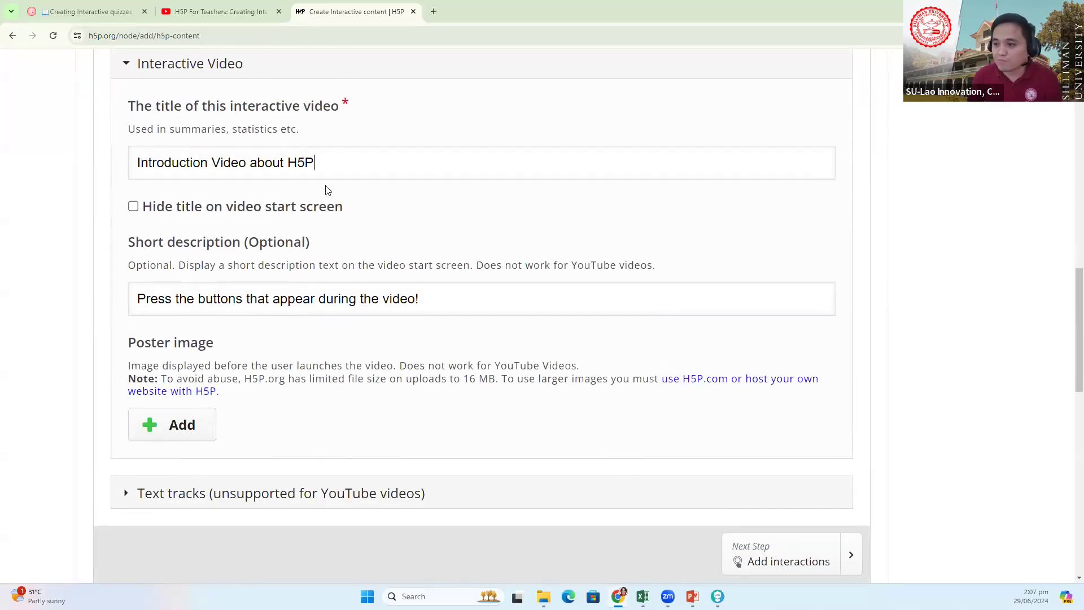
{"action": "scroll", "coordinate": [276, 314], "scroll_direction": "down", "scroll_amount": 1}
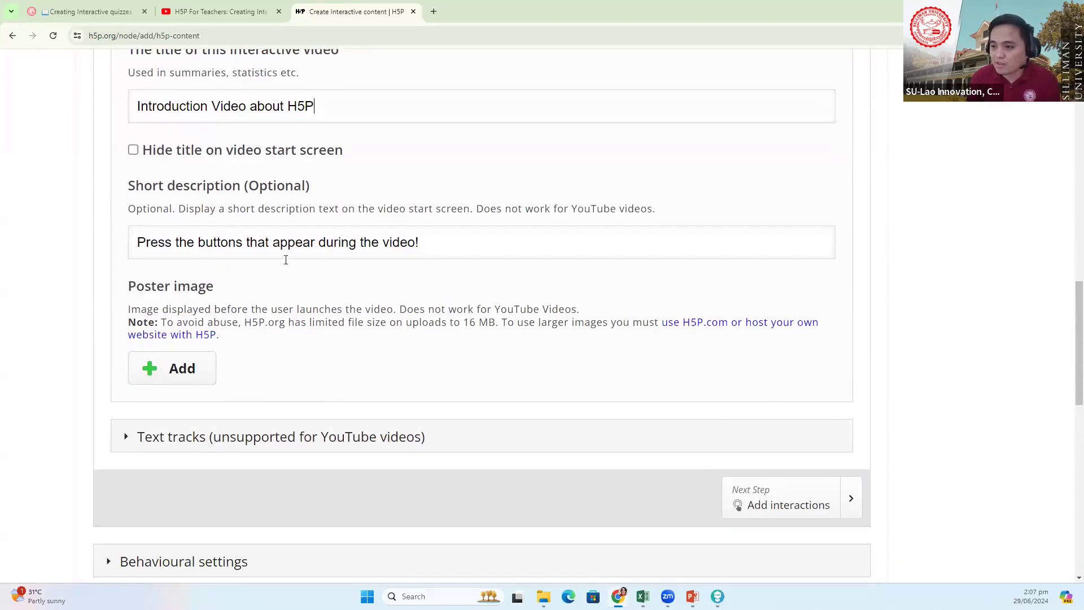
{"action": "scroll", "coordinate": [320, 289], "scroll_direction": "down", "scroll_amount": 1}
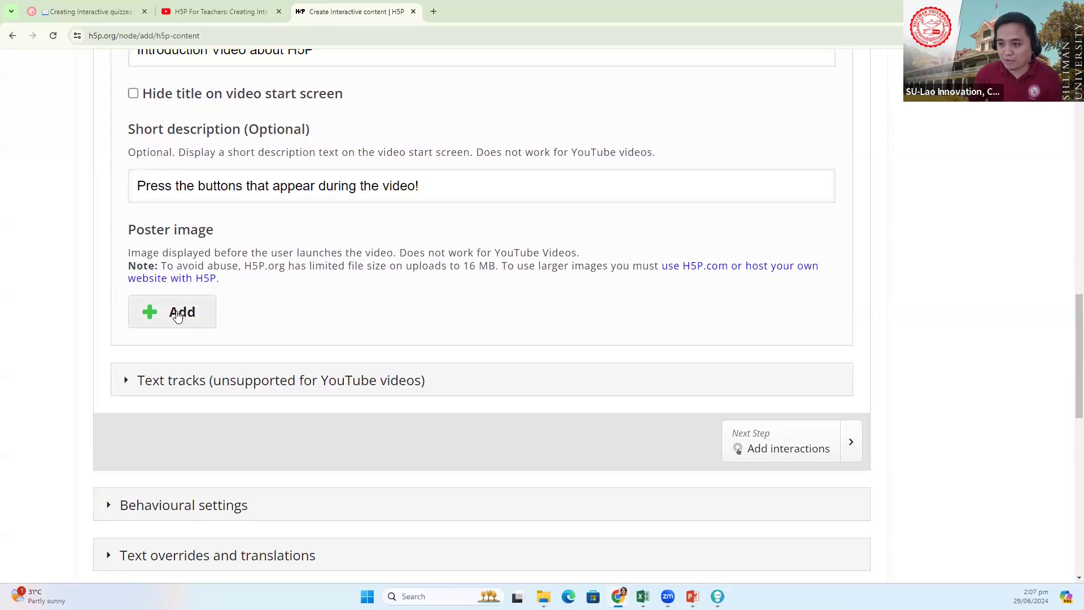
{"action": "left_click", "coordinate": [172, 320]}
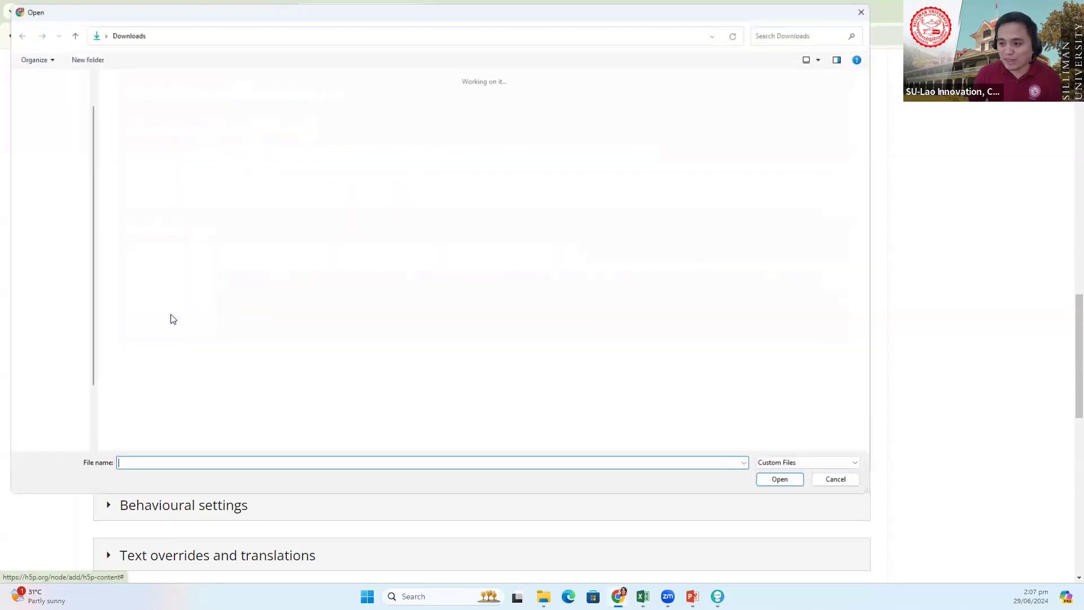
{"action": "left_click", "coordinate": [36, 111]}
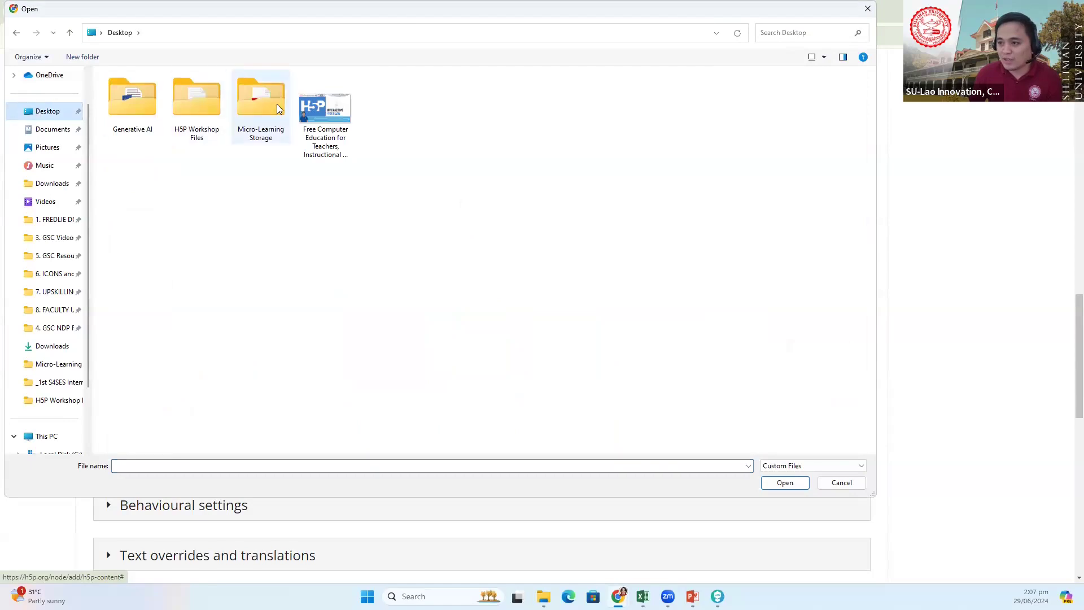
{"action": "left_click", "coordinate": [197, 115]}
{"action": "double_click", "coordinate": [197, 116]}
{"action": "left_click", "coordinate": [134, 108]}
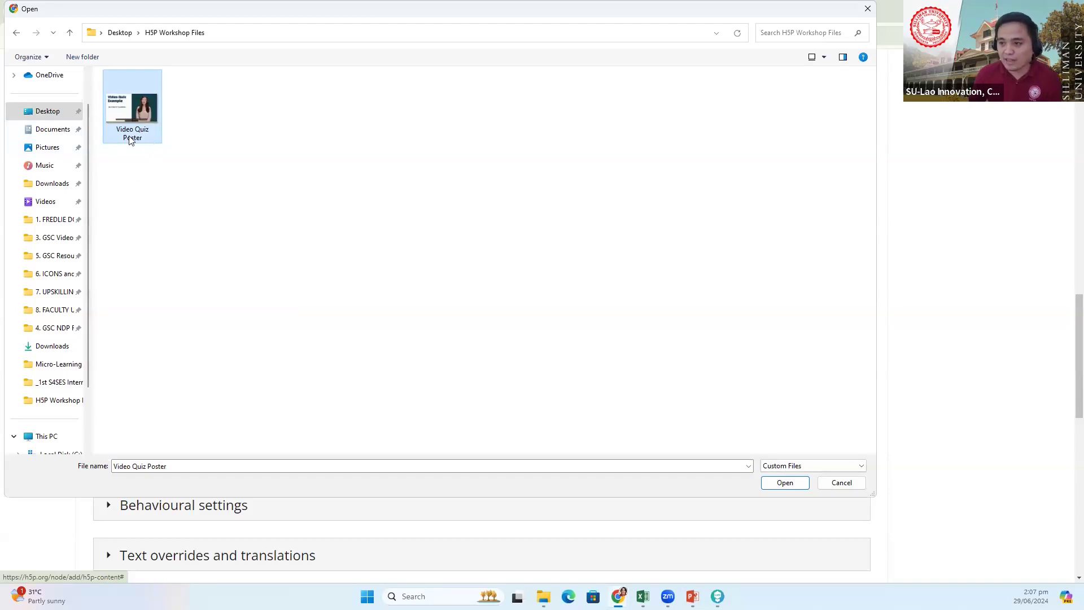
{"action": "left_click", "coordinate": [785, 483]}
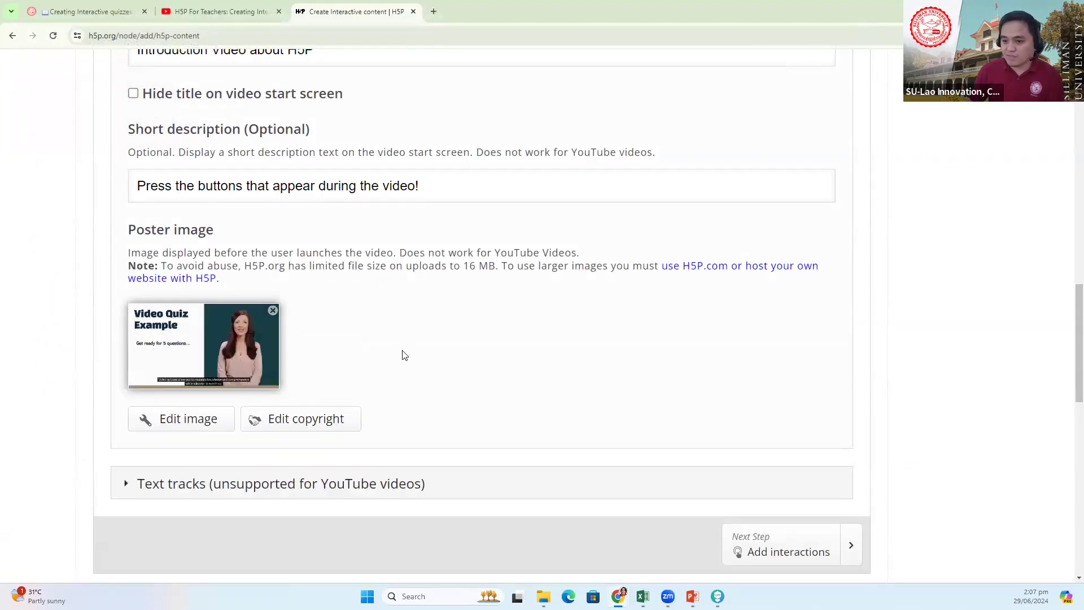
- Examine the text track options of the video and collapse them again
{"action": "scroll", "coordinate": [439, 358], "scroll_direction": "down", "scroll_amount": 2}
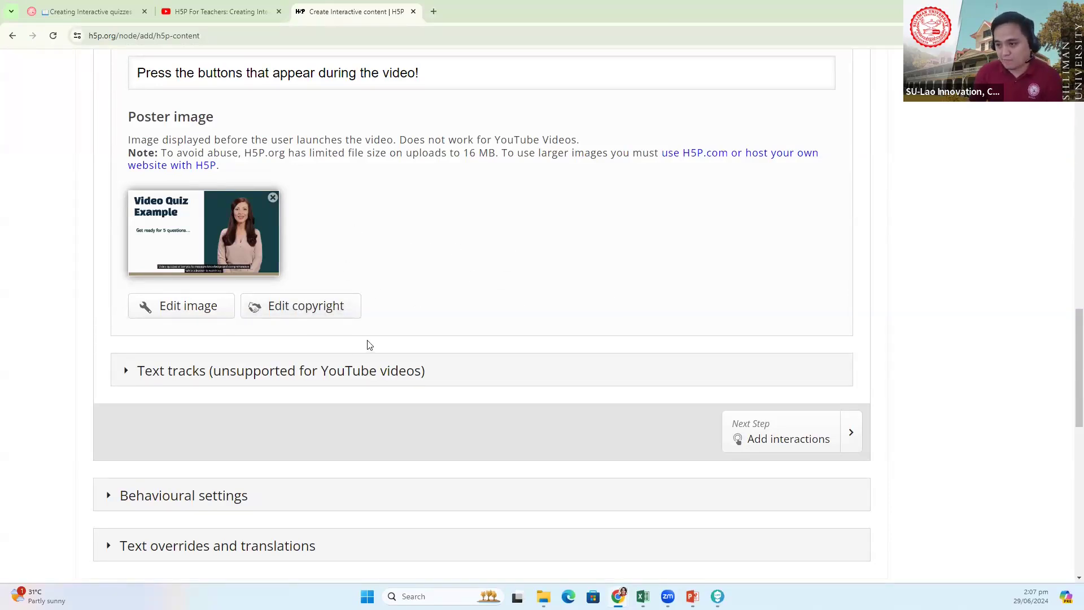
{"action": "scroll", "coordinate": [368, 344], "scroll_direction": "down", "scroll_amount": 2}
{"action": "left_click", "coordinate": [294, 258]}
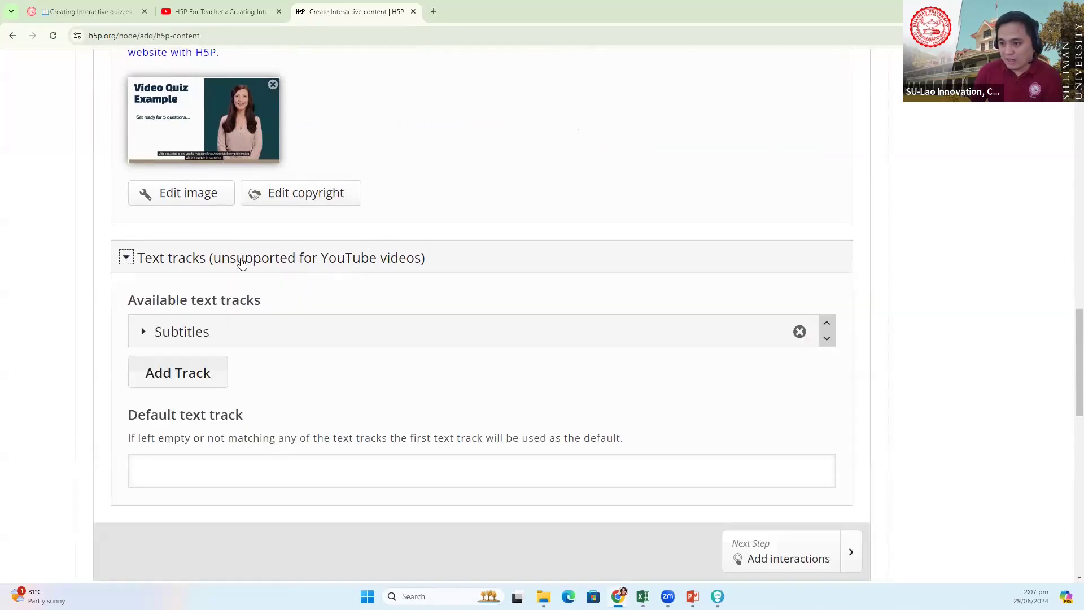
{"action": "scroll", "coordinate": [466, 321], "scroll_direction": "down", "scroll_amount": 2}
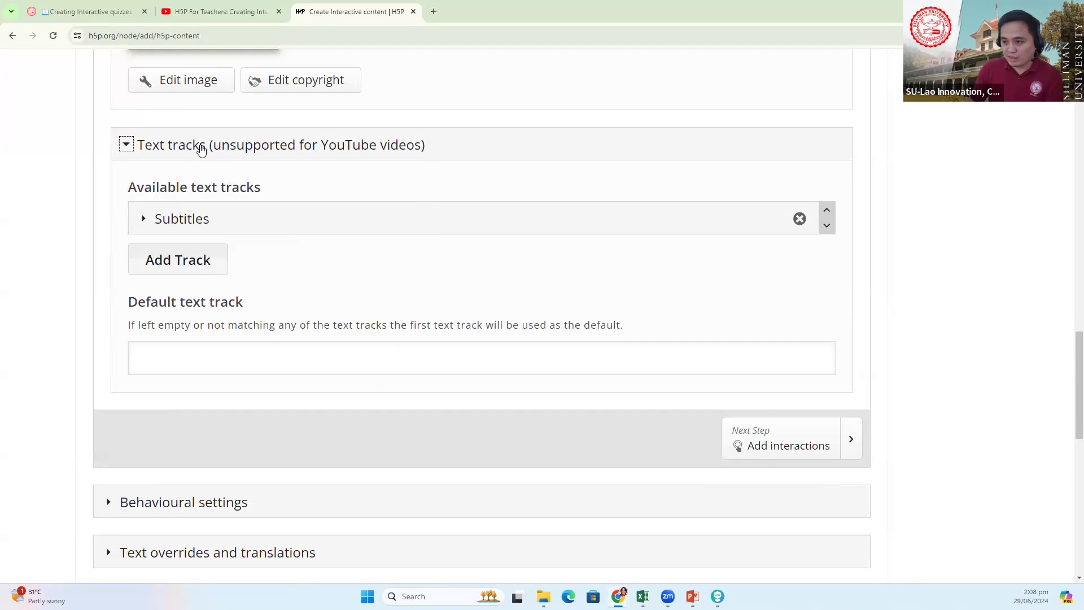
{"action": "left_click", "coordinate": [209, 148]}
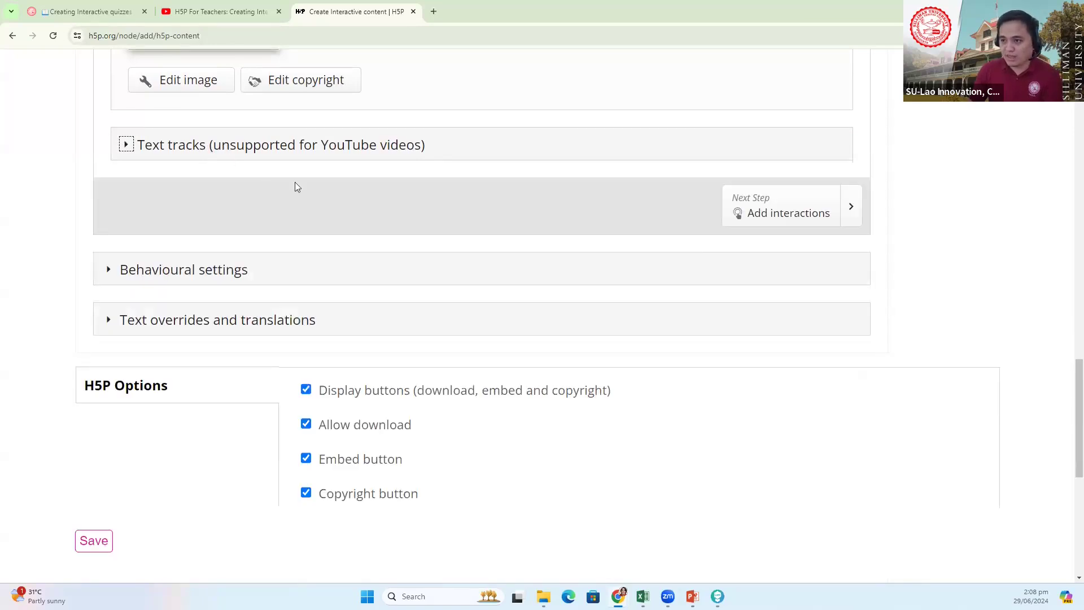
- Collapse the interactive video's title and poster settings and look over the completed Upload/embed video step
{"action": "scroll", "coordinate": [295, 187], "scroll_direction": "up", "scroll_amount": 7}
{"action": "scroll", "coordinate": [297, 289], "scroll_direction": "up", "scroll_amount": 4}
{"action": "left_click", "coordinate": [234, 290]}
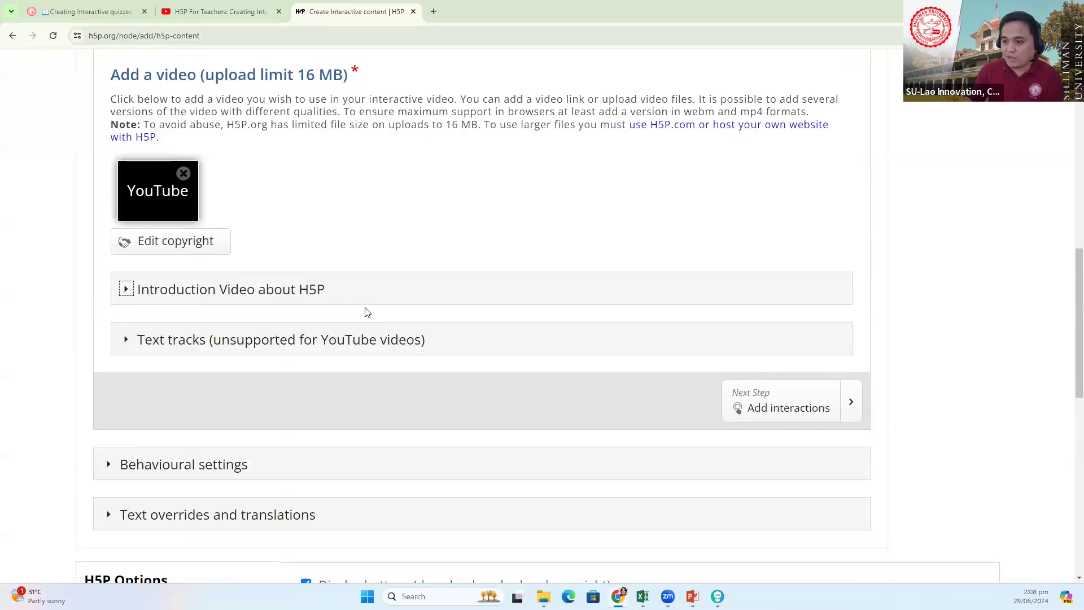
{"action": "scroll", "coordinate": [368, 312], "scroll_direction": "down", "scroll_amount": 5}
{"action": "scroll", "coordinate": [474, 249], "scroll_direction": "up", "scroll_amount": 8}
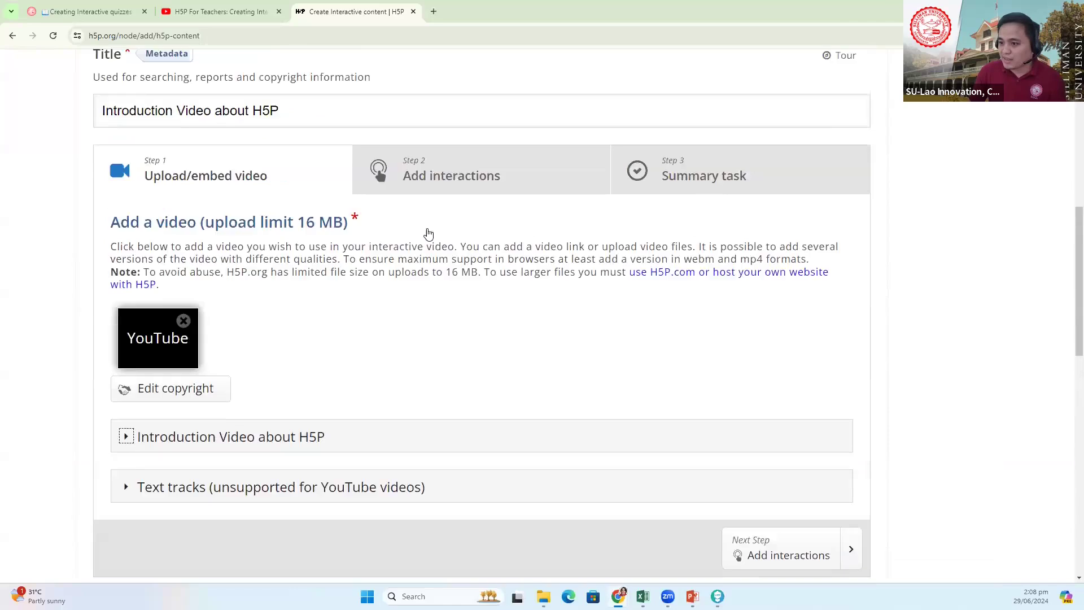
{"action": "scroll", "coordinate": [339, 283], "scroll_direction": "up", "scroll_amount": 4}
{"action": "scroll", "coordinate": [259, 332], "scroll_direction": "down", "scroll_amount": 3}
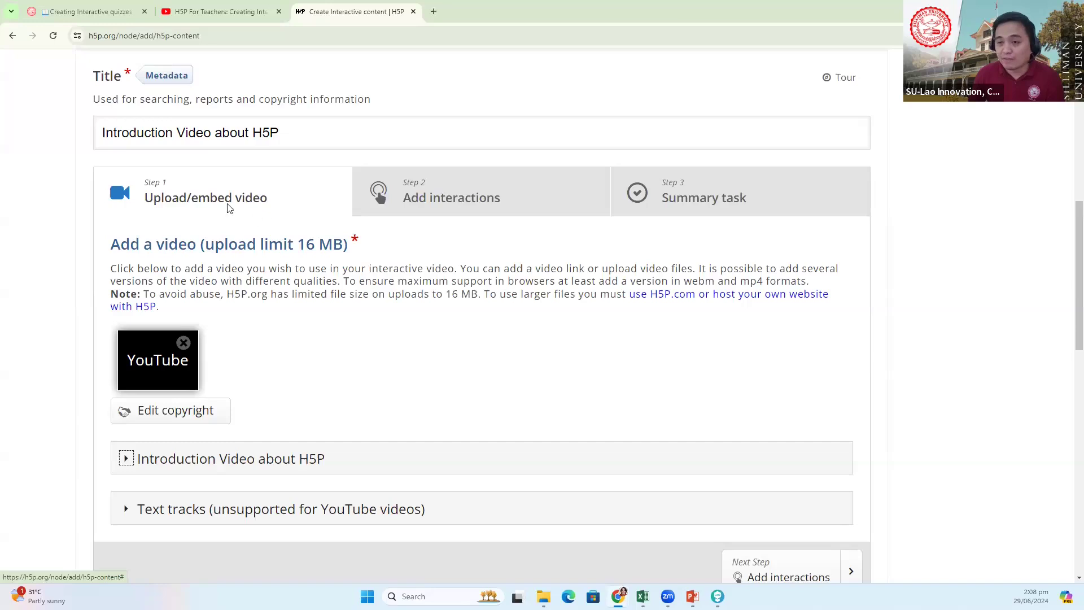
{"action": "scroll", "coordinate": [248, 243], "scroll_direction": "down", "scroll_amount": 2}
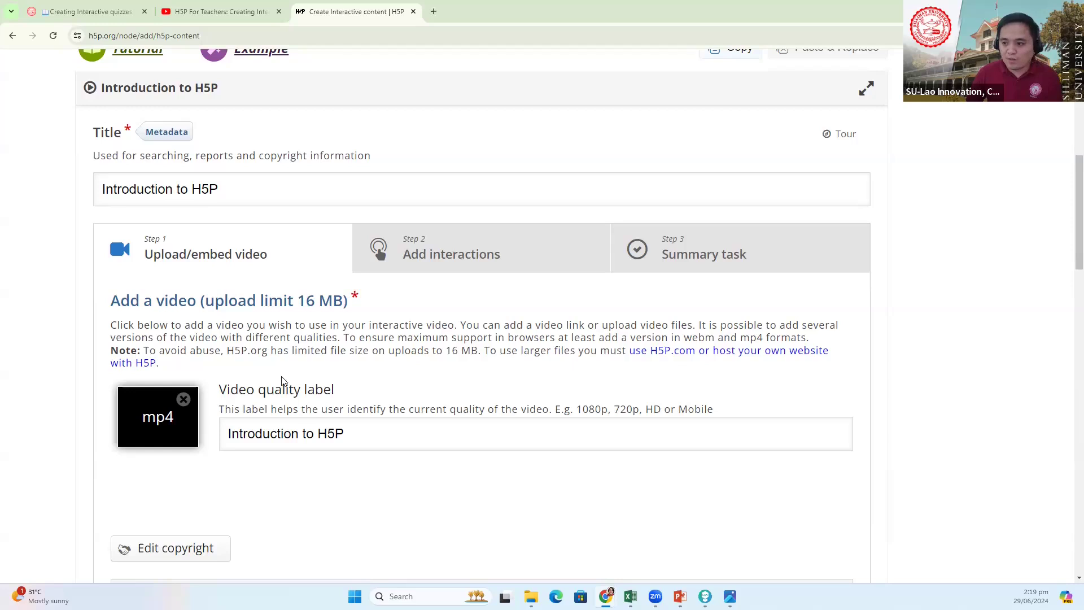
- Collapse the interactive video's title and poster settings and proceed to the Add interactions step
{"action": "scroll", "coordinate": [339, 398], "scroll_direction": "down", "scroll_amount": 4}
{"action": "scroll", "coordinate": [363, 320], "scroll_direction": "down", "scroll_amount": 3}
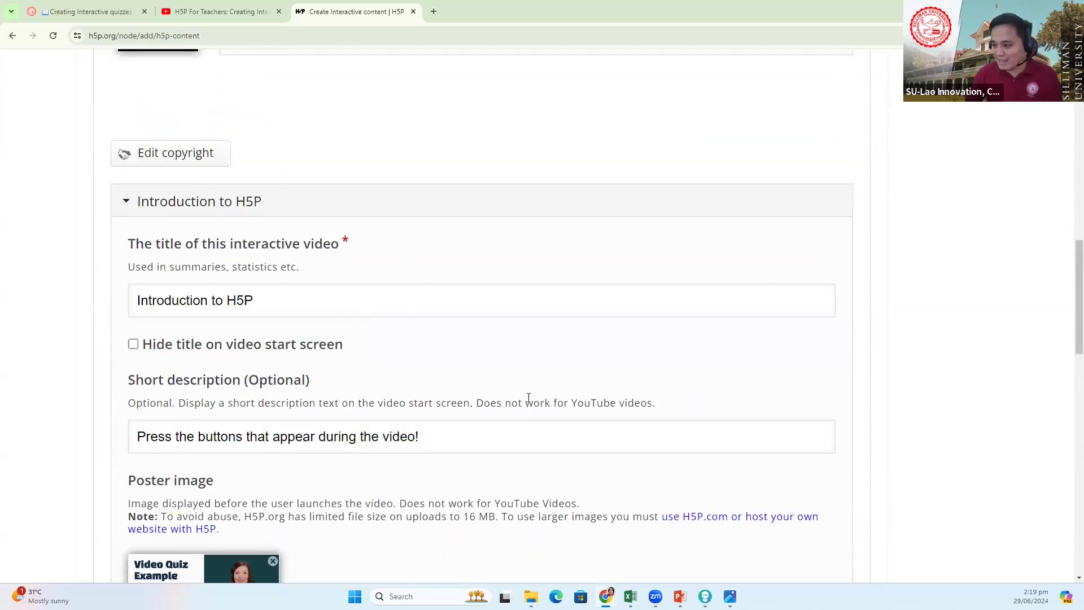
{"action": "scroll", "coordinate": [539, 378], "scroll_direction": "down", "scroll_amount": 1}
{"action": "left_click", "coordinate": [236, 143]}
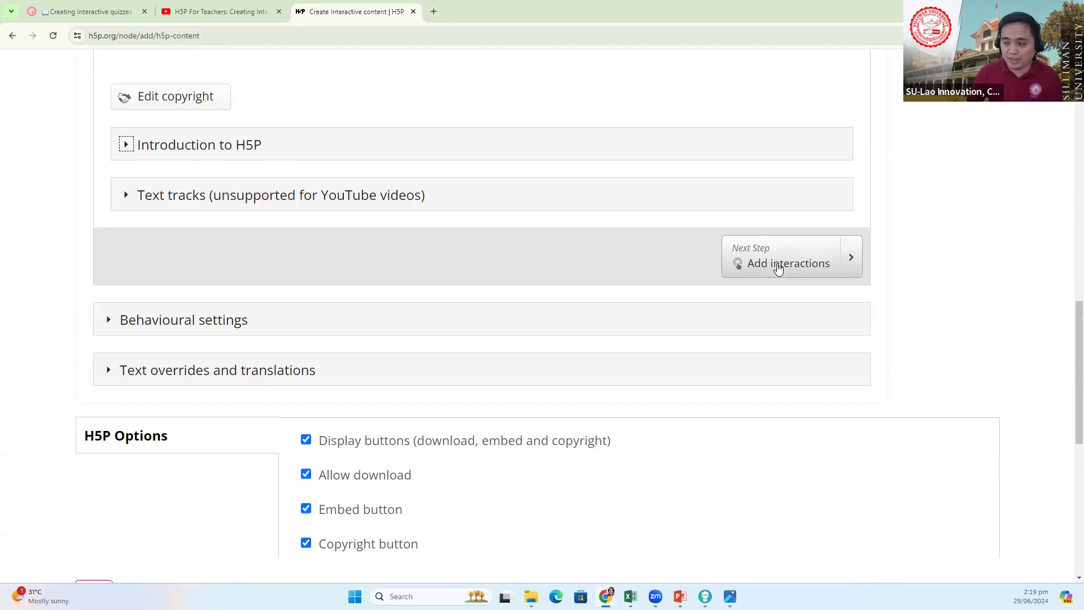
{"action": "left_click", "coordinate": [779, 268]}
- Look over the available interaction types and the reused example's markers on the video timeline
{"action": "scroll", "coordinate": [686, 398], "scroll_direction": "up", "scroll_amount": 6}
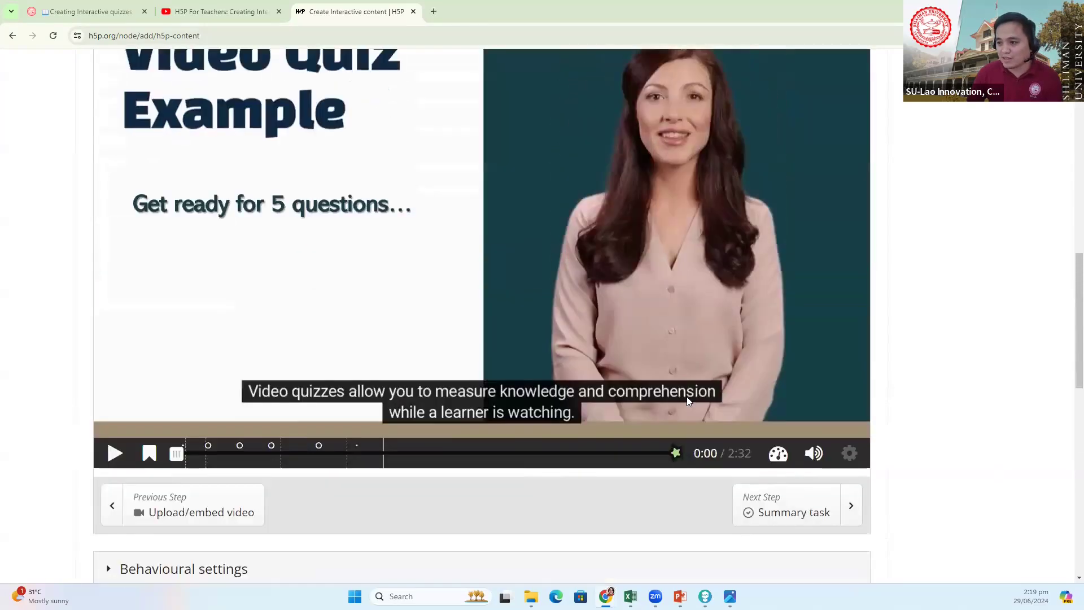
{"action": "scroll", "coordinate": [686, 396], "scroll_direction": "down", "scroll_amount": 3}
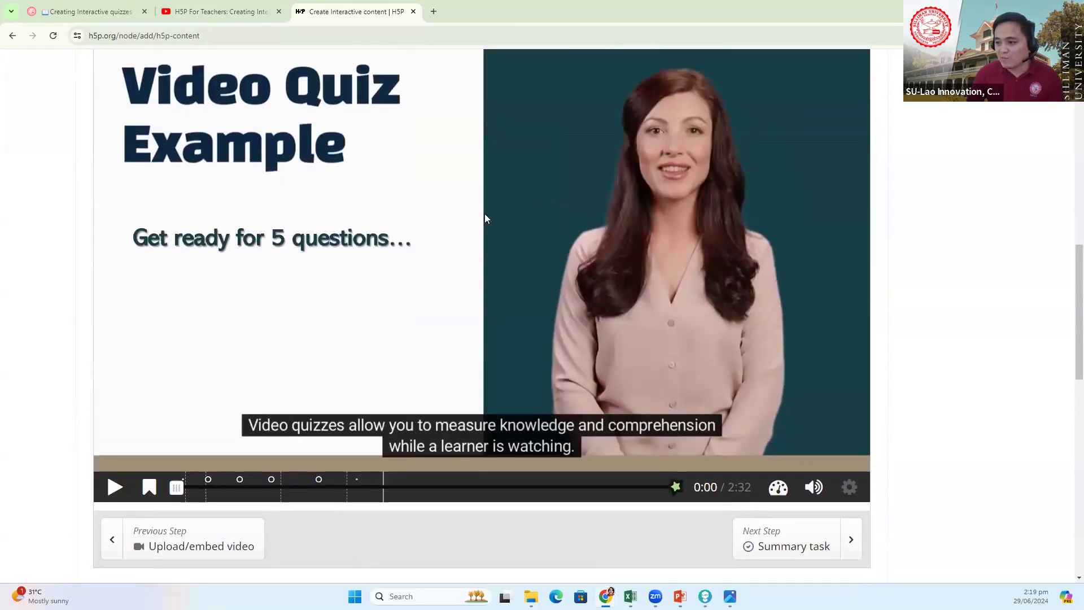
{"action": "scroll", "coordinate": [635, 308], "scroll_direction": "up", "scroll_amount": 6}
{"action": "scroll", "coordinate": [667, 356], "scroll_direction": "down", "scroll_amount": 3}
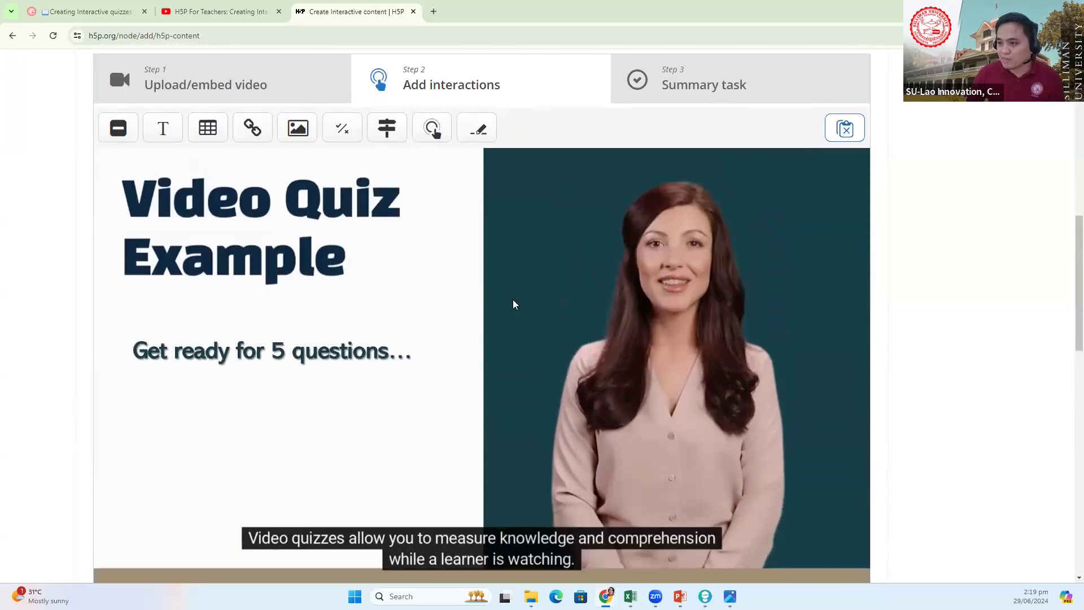
{"action": "scroll", "coordinate": [417, 322], "scroll_direction": "down", "scroll_amount": 5}
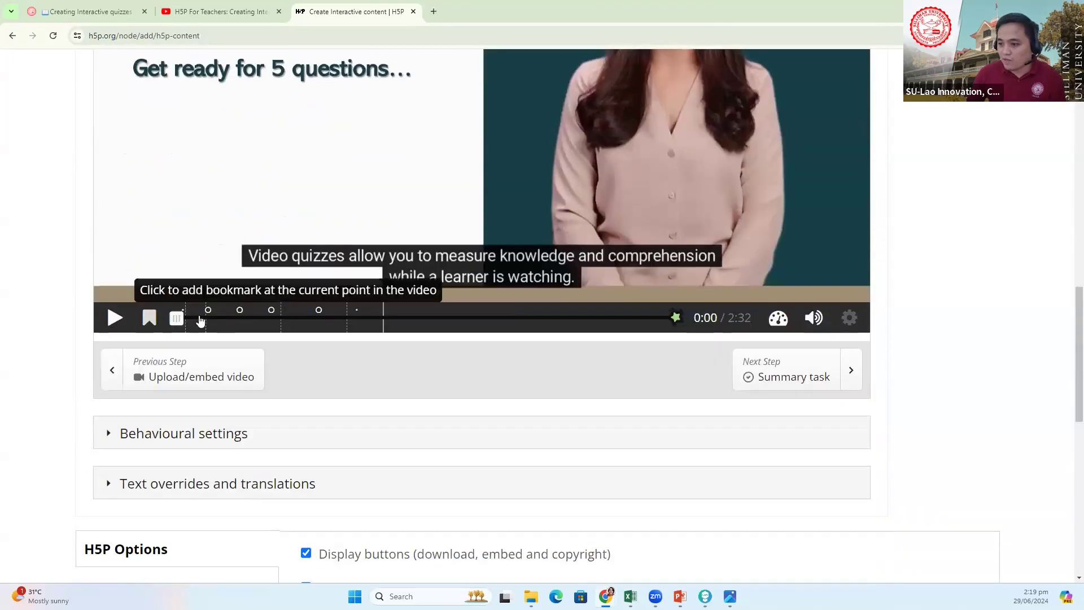
{"action": "scroll", "coordinate": [350, 164], "scroll_direction": "up", "scroll_amount": 7}
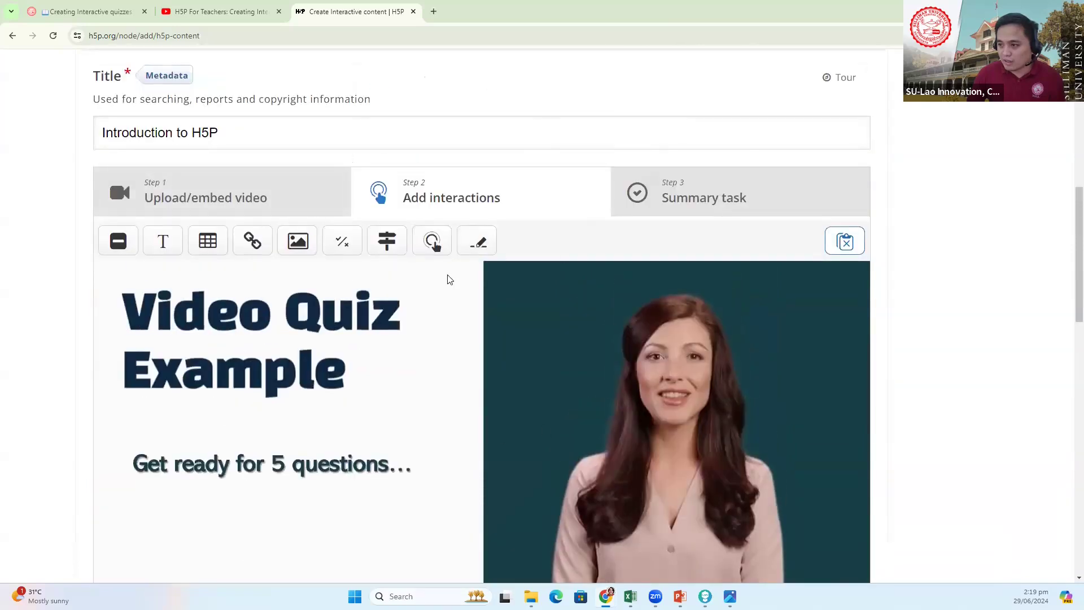
{"action": "scroll", "coordinate": [648, 284], "scroll_direction": "down", "scroll_amount": 3}
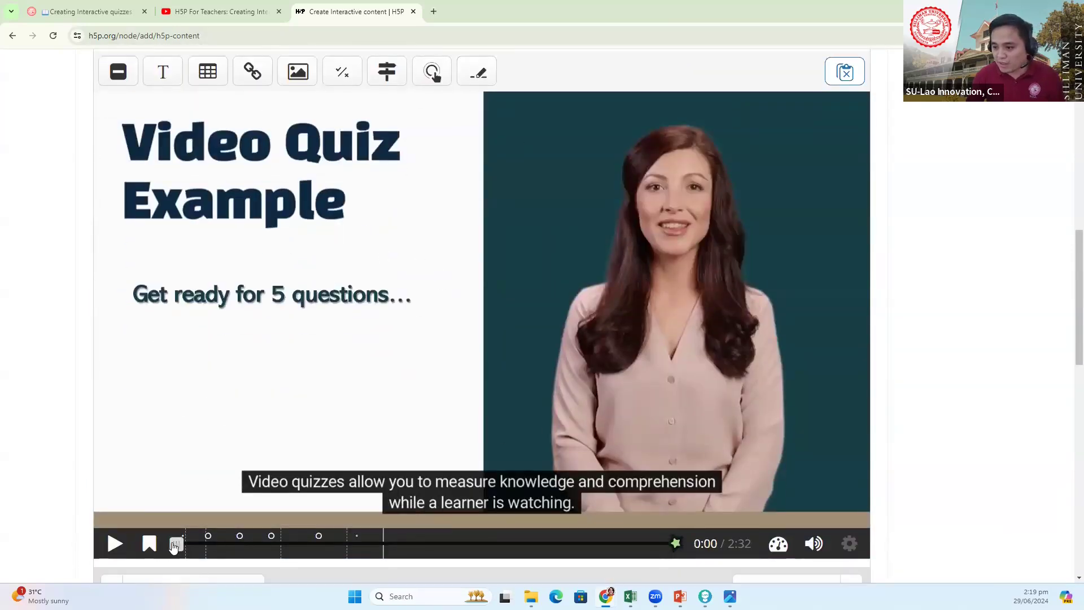
- Load the video in place of its poster, return it to 0:00 and look over the interaction editor
{"action": "mouse_move", "coordinate": [176, 544]}
{"action": "left_mouse_down"}
{"action": "mouse_move", "coordinate": [218, 543]}
{"action": "mouse_move", "coordinate": [168, 536]}
{"action": "left_mouse_up"}
{"action": "left_click", "coordinate": [357, 351]}
{"action": "scroll", "coordinate": [378, 268], "scroll_direction": "down", "scroll_amount": 2}
{"action": "left_click", "coordinate": [124, 436]}
{"action": "mouse_move", "coordinate": [186, 431]}
{"action": "left_mouse_down"}
{"action": "mouse_move", "coordinate": [207, 431]}
{"action": "mouse_move", "coordinate": [176, 431]}
{"action": "left_mouse_up"}
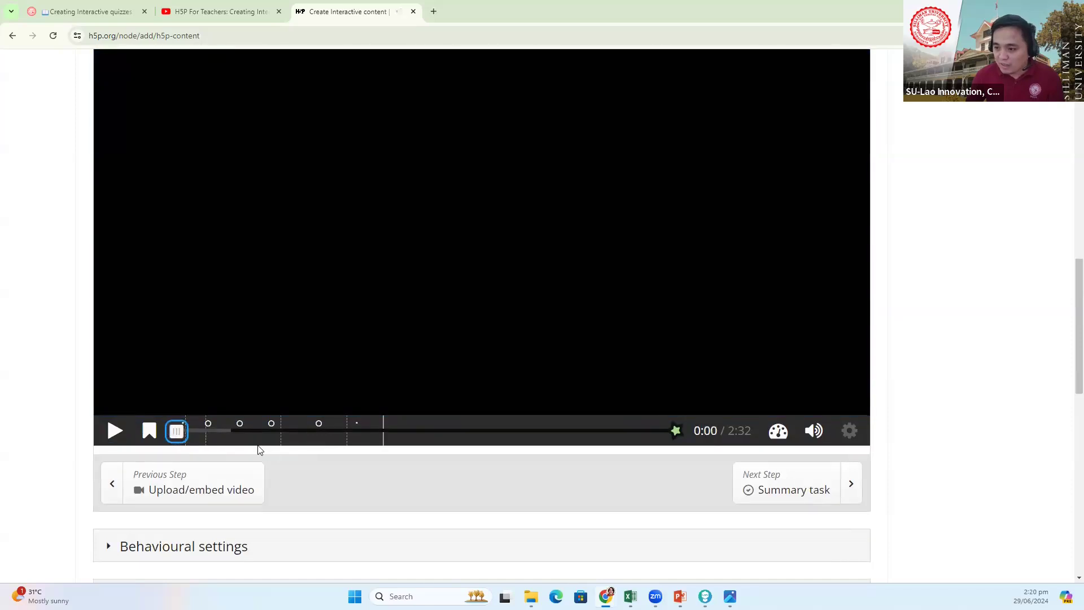
{"action": "scroll", "coordinate": [252, 444], "scroll_direction": "up", "scroll_amount": 1}
{"action": "scroll", "coordinate": [241, 442], "scroll_direction": "down", "scroll_amount": 2}
{"action": "scroll", "coordinate": [240, 447], "scroll_direction": "up", "scroll_amount": 5}
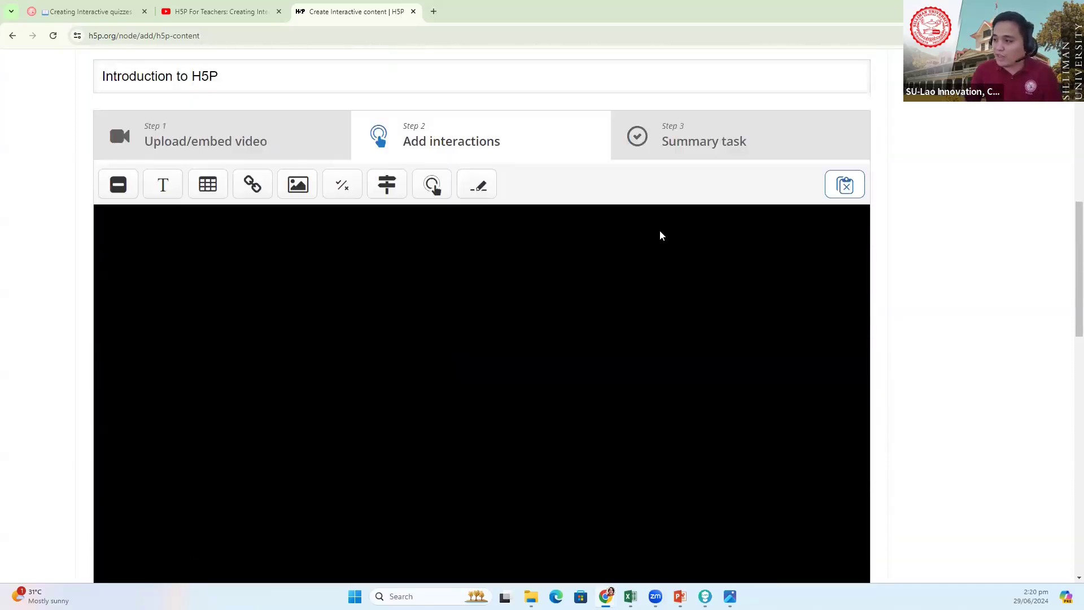
{"action": "scroll", "coordinate": [454, 282], "scroll_direction": "down", "scroll_amount": 3}
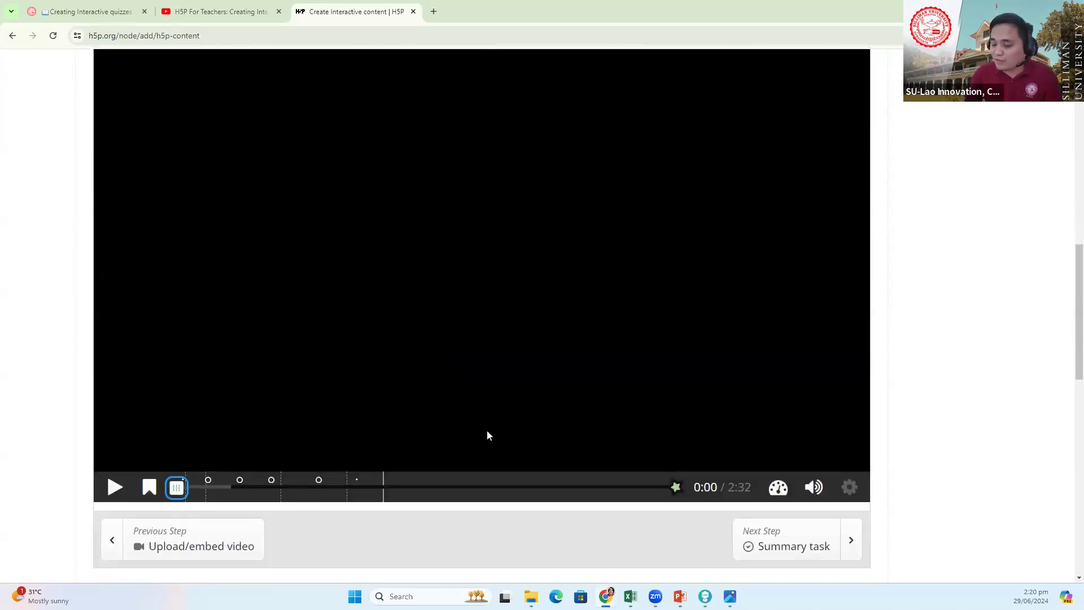
{"action": "scroll", "coordinate": [484, 332], "scroll_direction": "up", "scroll_amount": 4}
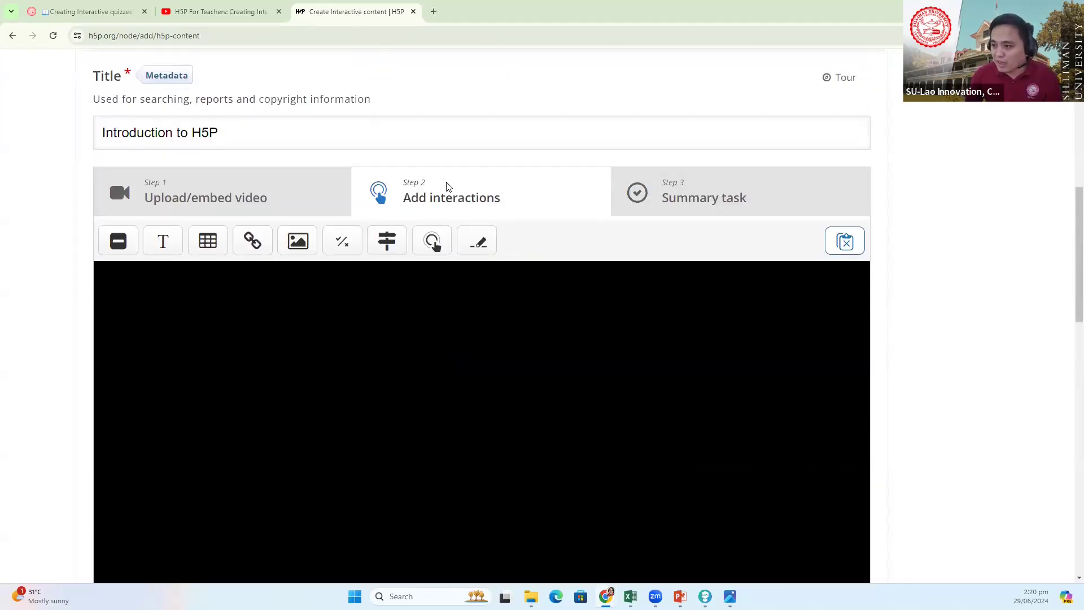
- Delete the example's "Ingredients list" interaction at 0:02 in the video
{"action": "scroll", "coordinate": [326, 481], "scroll_direction": "down", "scroll_amount": 6}
{"action": "mouse_move", "coordinate": [177, 373]}
{"action": "left_mouse_down"}
{"action": "mouse_move", "coordinate": [202, 374]}
{"action": "mouse_move", "coordinate": [184, 374]}
{"action": "left_mouse_up"}
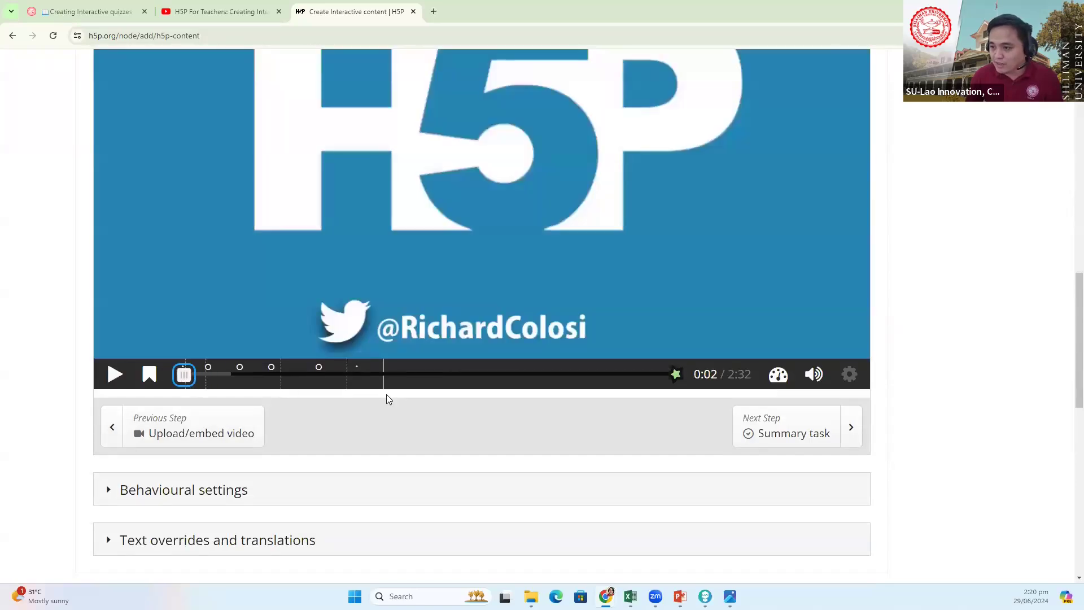
{"action": "scroll", "coordinate": [387, 395], "scroll_direction": "up", "scroll_amount": 4}
{"action": "left_click", "coordinate": [182, 203]}
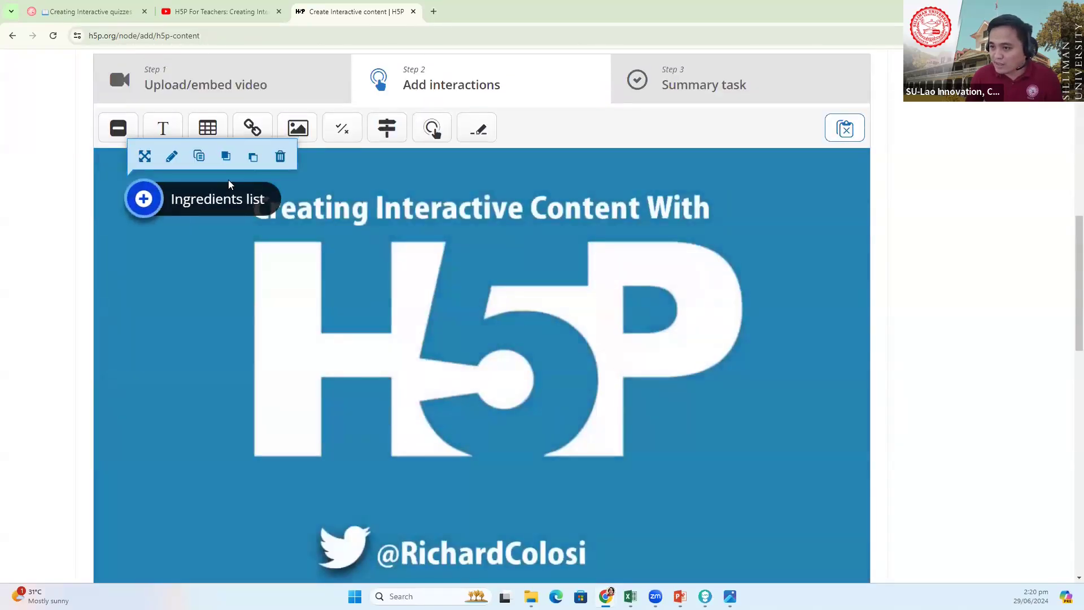
{"action": "left_click", "coordinate": [280, 157]}
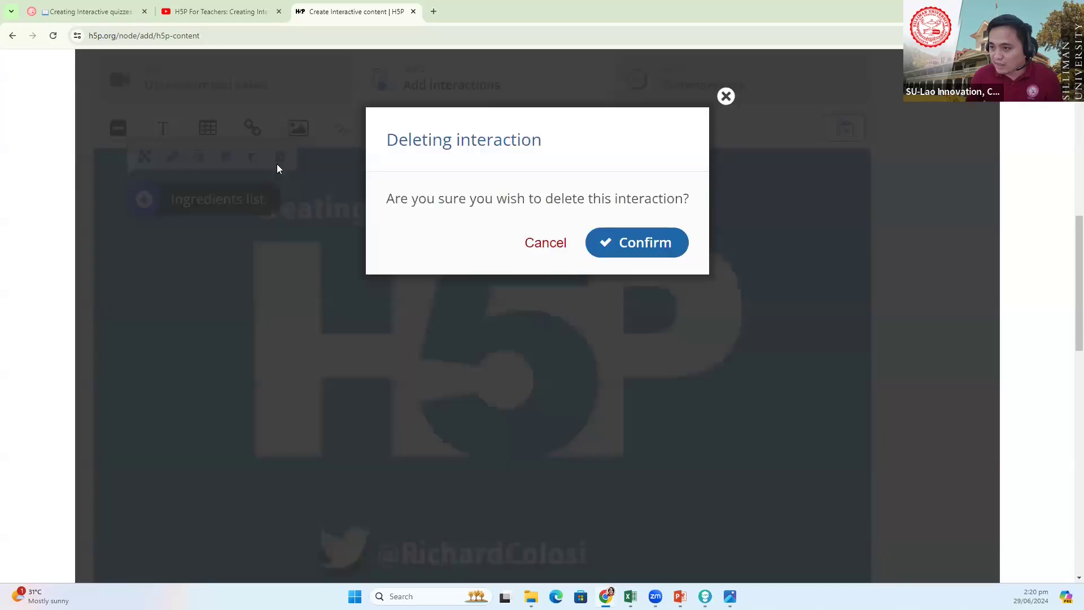
{"action": "left_click", "coordinate": [627, 242]}
- Delete the "Multiple choice quiz" interaction at 0:10 in the video
{"action": "scroll", "coordinate": [339, 367], "scroll_direction": "down", "scroll_amount": 5}
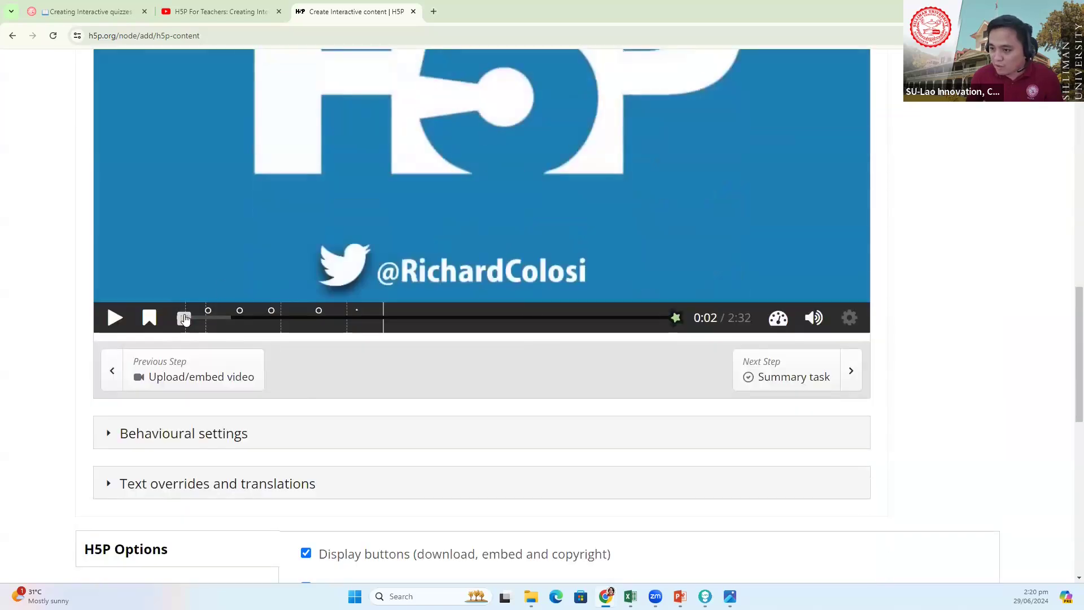
{"action": "left_click_drag", "start_coordinate": [185, 319], "coordinate": [213, 319]}
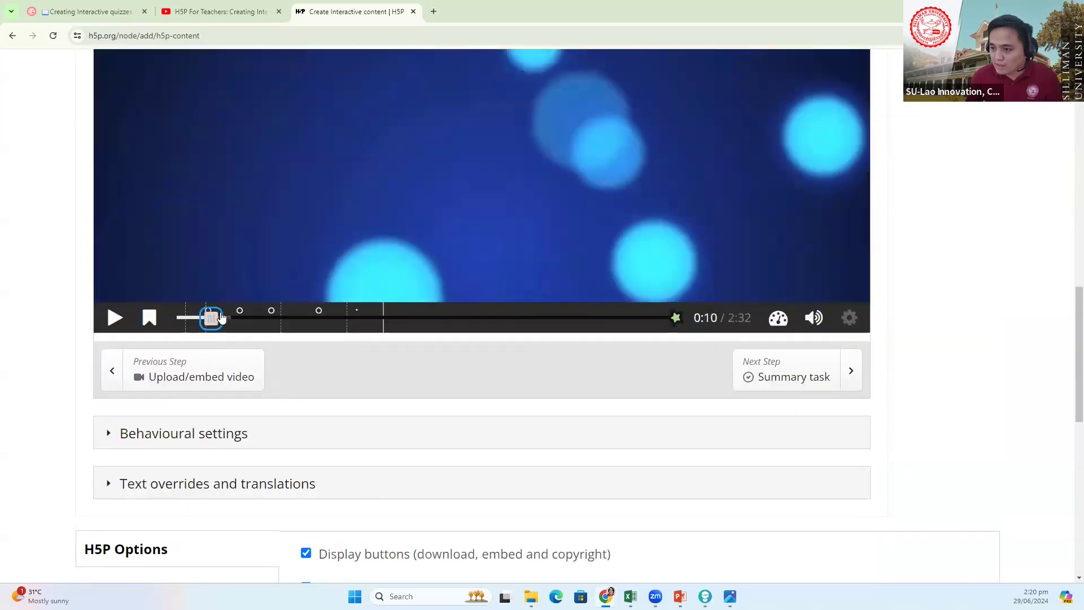
{"action": "scroll", "coordinate": [373, 293], "scroll_direction": "up", "scroll_amount": 5}
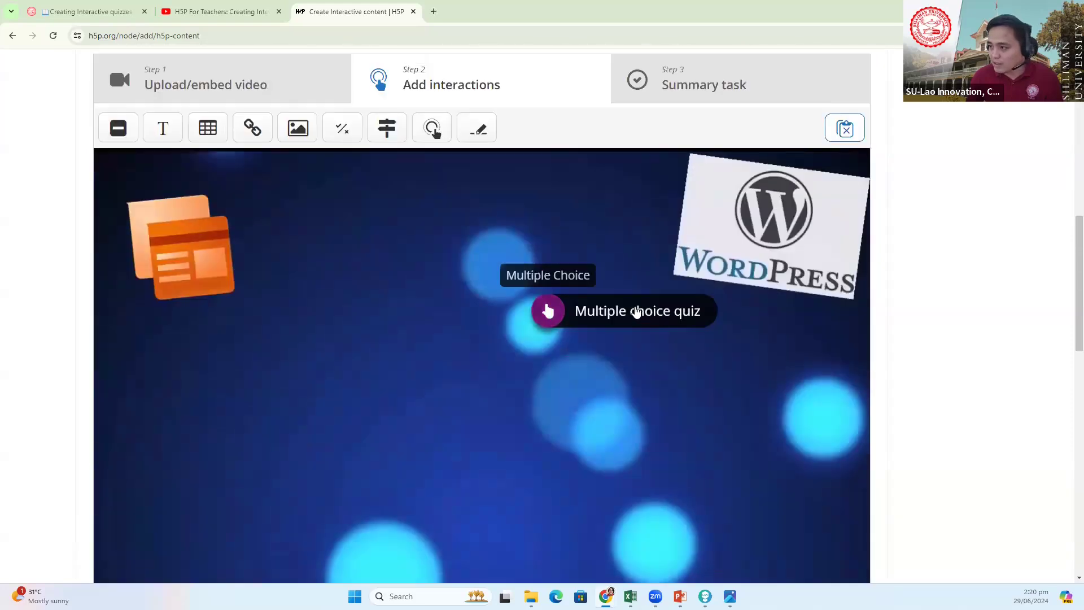
{"action": "left_click", "coordinate": [637, 311]}
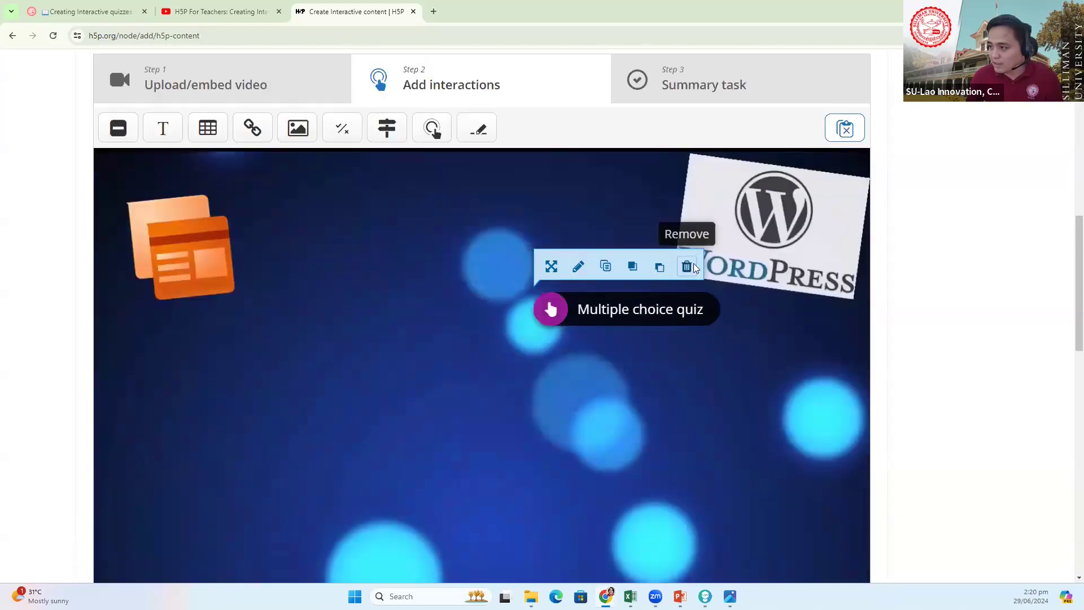
{"action": "left_click", "coordinate": [686, 266]}
{"action": "left_click", "coordinate": [666, 245]}
- Delete the "Highlight the ingredients that have been added so far" interaction at 0:20 in the video
{"action": "scroll", "coordinate": [363, 421], "scroll_direction": "down", "scroll_amount": 5}
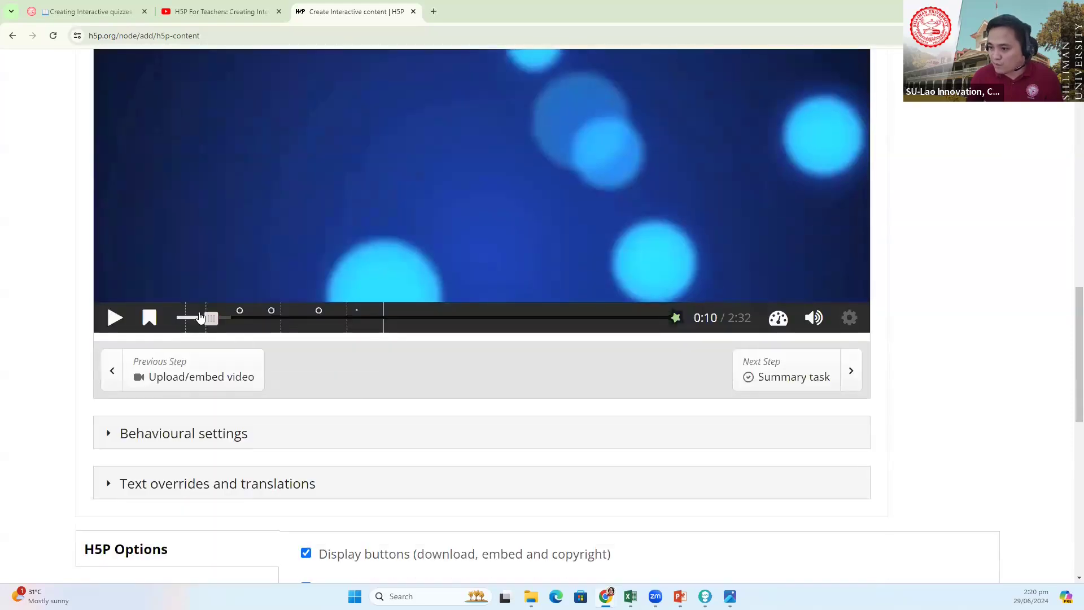
{"action": "left_click_drag", "start_coordinate": [213, 318], "coordinate": [240, 319]}
{"action": "scroll", "coordinate": [726, 181], "scroll_direction": "up", "scroll_amount": 4}
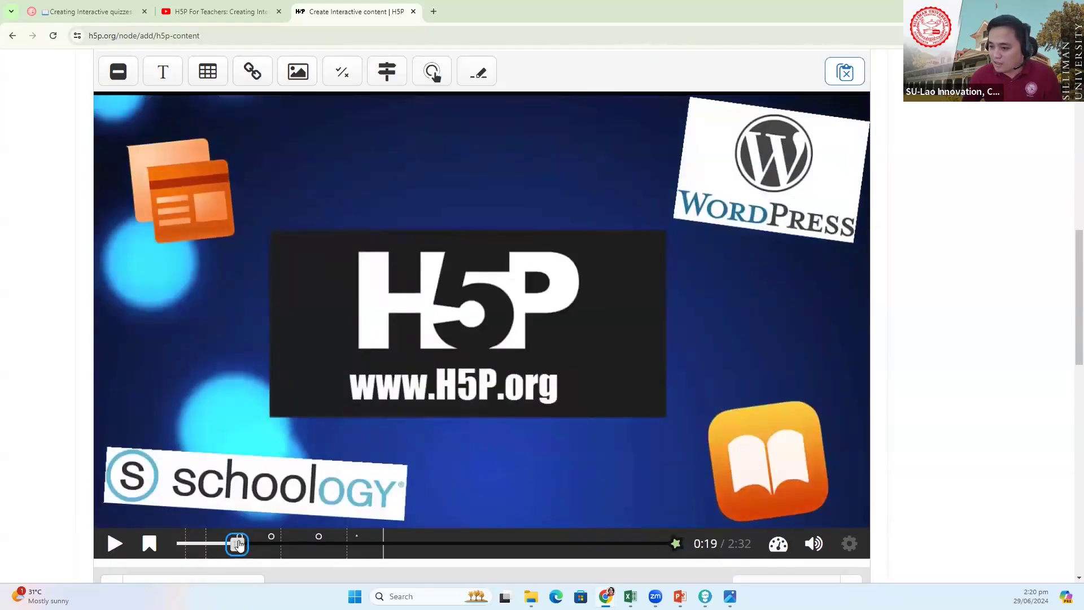
{"action": "left_click_drag", "start_coordinate": [237, 544], "coordinate": [241, 545]}
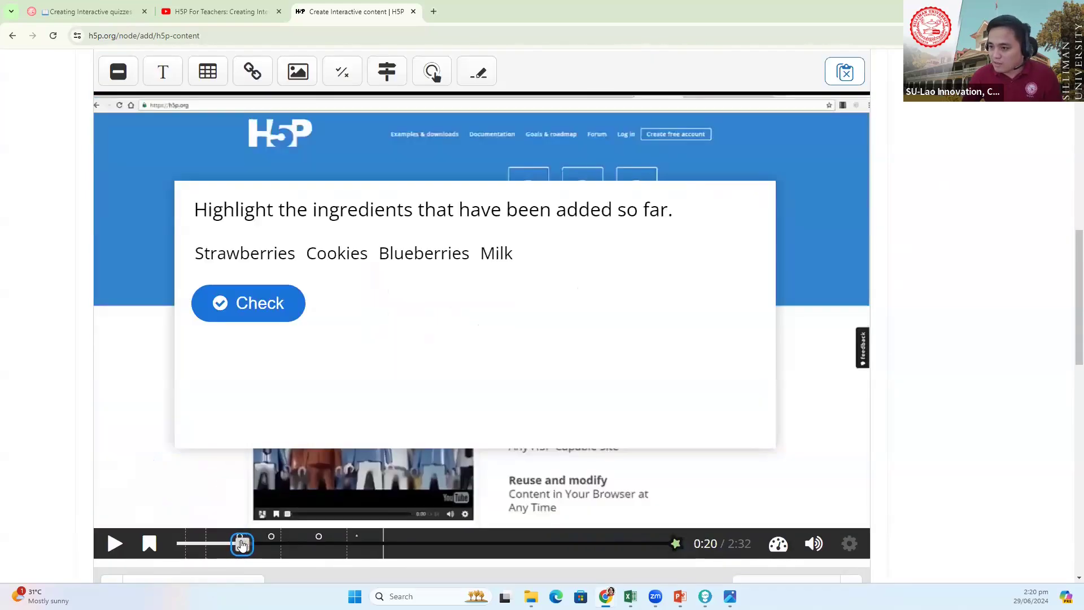
{"action": "left_click", "coordinate": [609, 290]}
{"action": "left_click", "coordinate": [328, 156]}
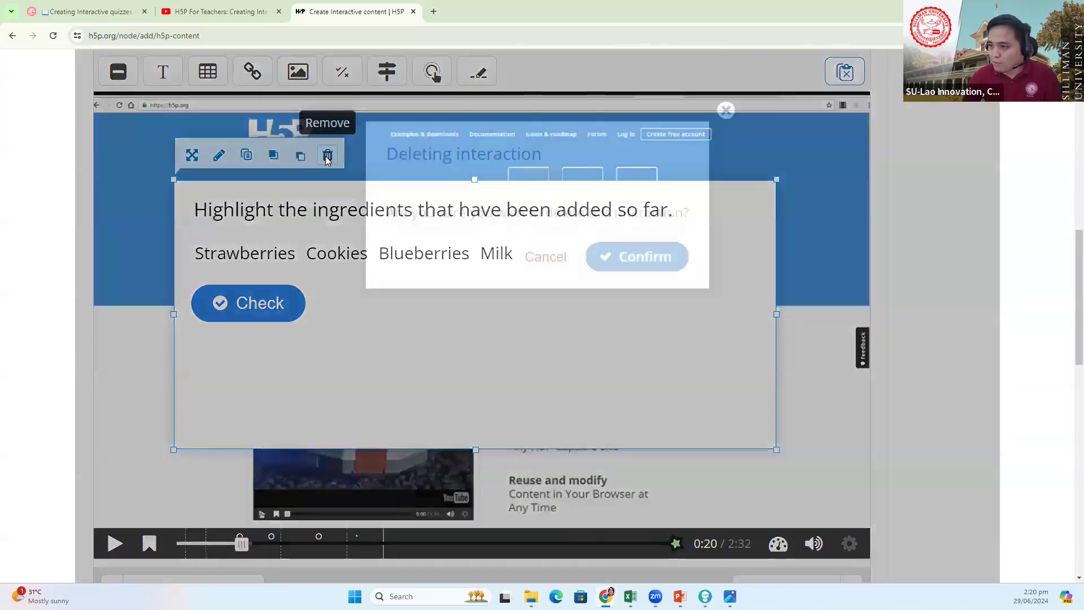
{"action": "left_click", "coordinate": [671, 186]}
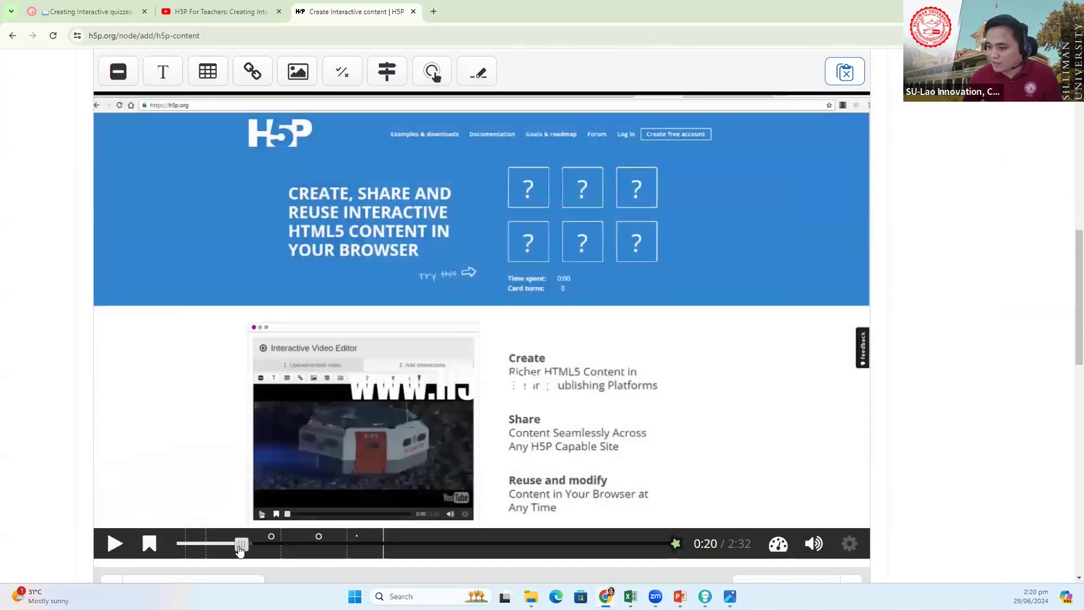
- Delete the "Fill in the blanks" interaction at 0:30 in the video
{"action": "left_click_drag", "start_coordinate": [240, 551], "coordinate": [273, 544]}
{"action": "left_click", "coordinate": [524, 408]}
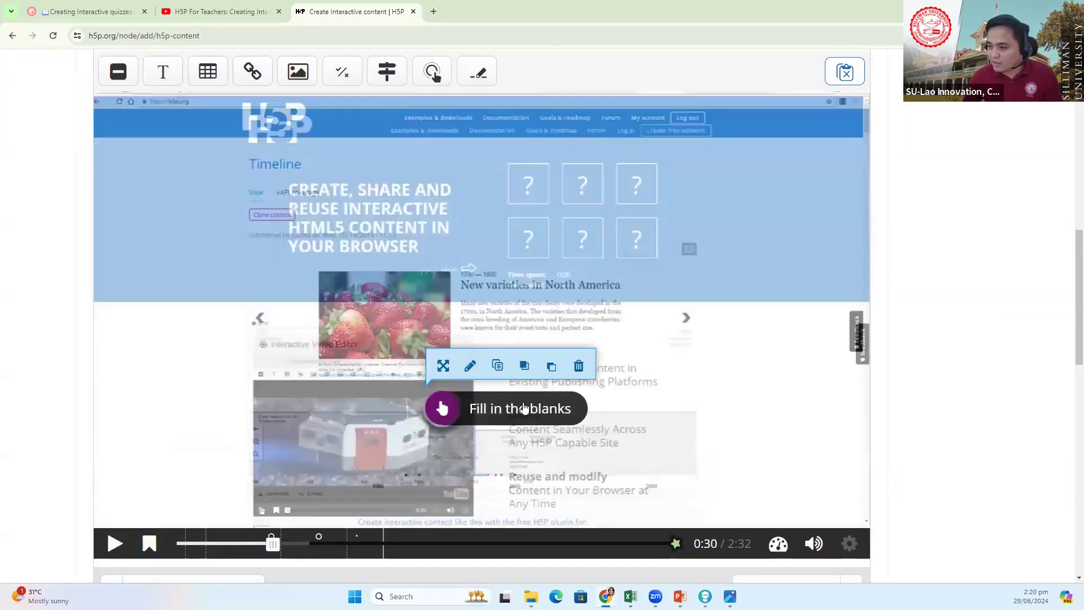
{"action": "left_click", "coordinate": [578, 366]}
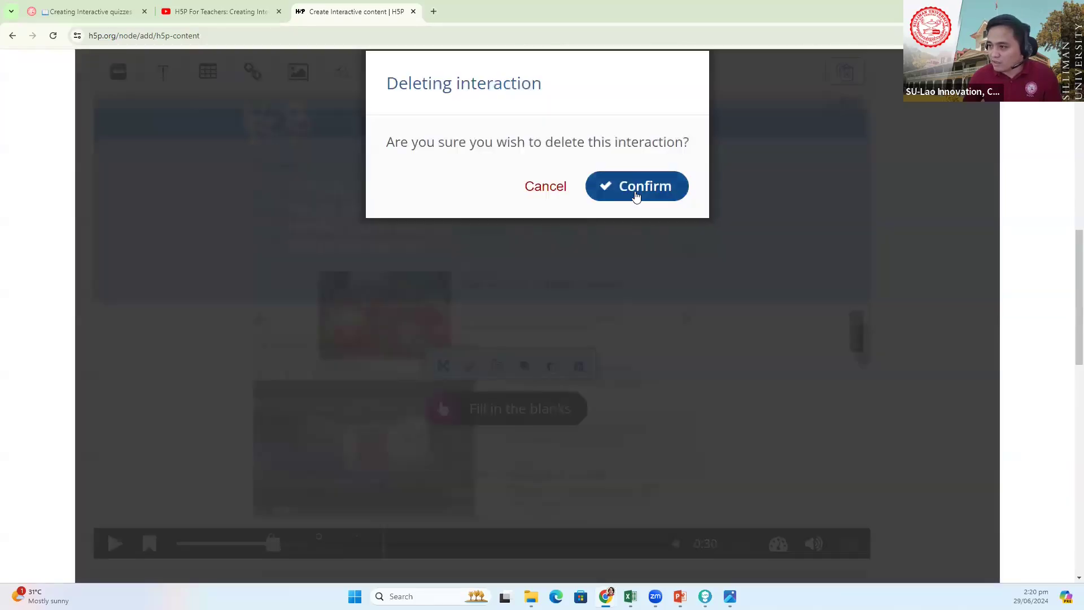
{"action": "left_click", "coordinate": [637, 196]}
- Delete the "Drag & drop quiz" interaction at 0:46 in the video
{"action": "left_click_drag", "start_coordinate": [273, 544], "coordinate": [316, 544]}
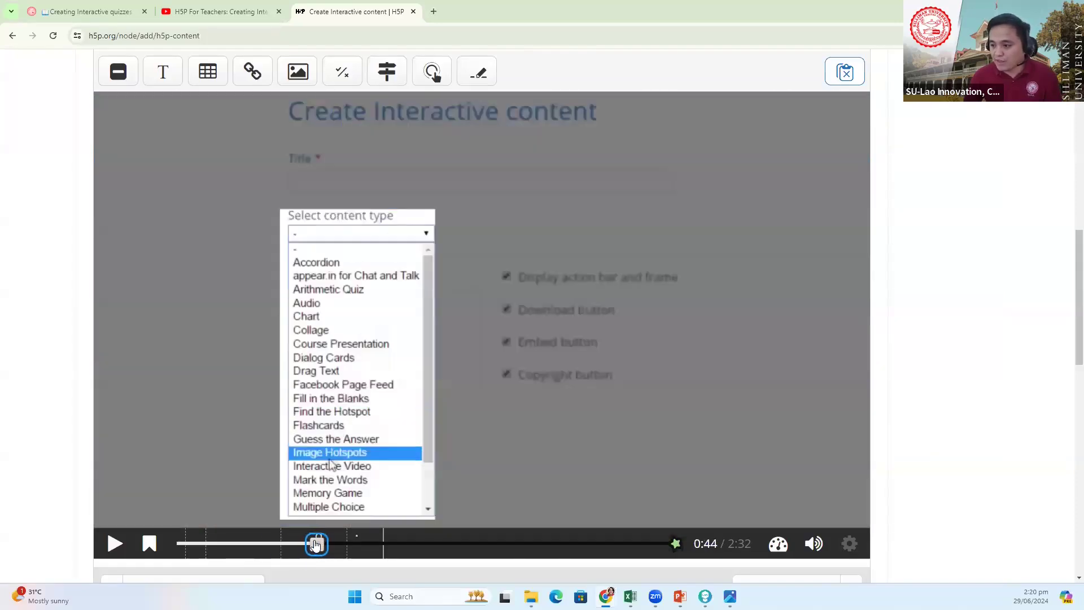
{"action": "scroll", "coordinate": [572, 343], "scroll_direction": "up", "scroll_amount": 3}
{"action": "scroll", "coordinate": [572, 346], "scroll_direction": "down", "scroll_amount": 5}
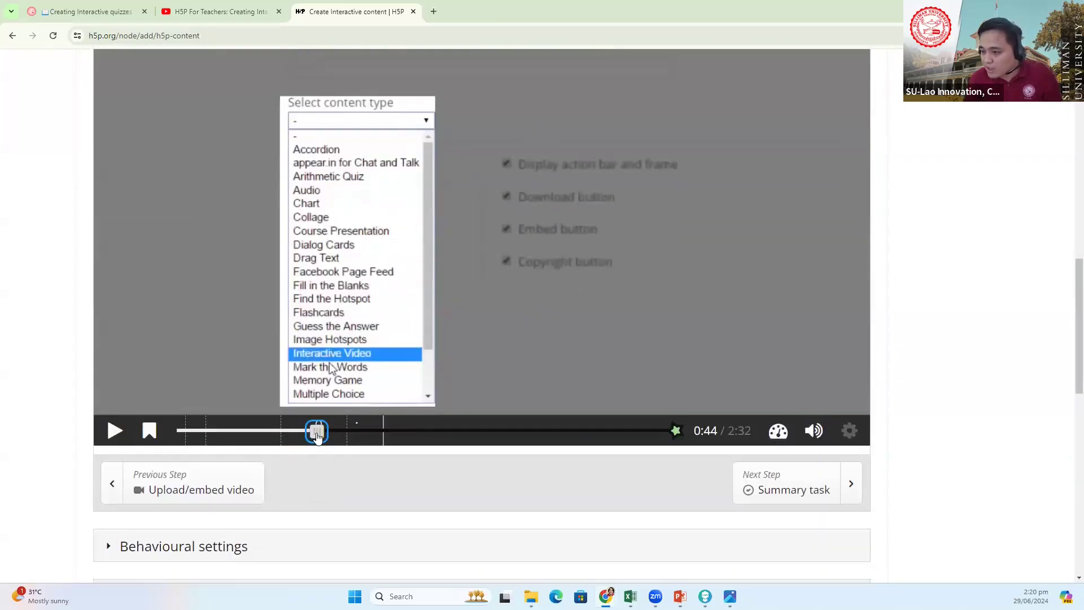
{"action": "left_click_drag", "start_coordinate": [318, 433], "coordinate": [323, 434]}
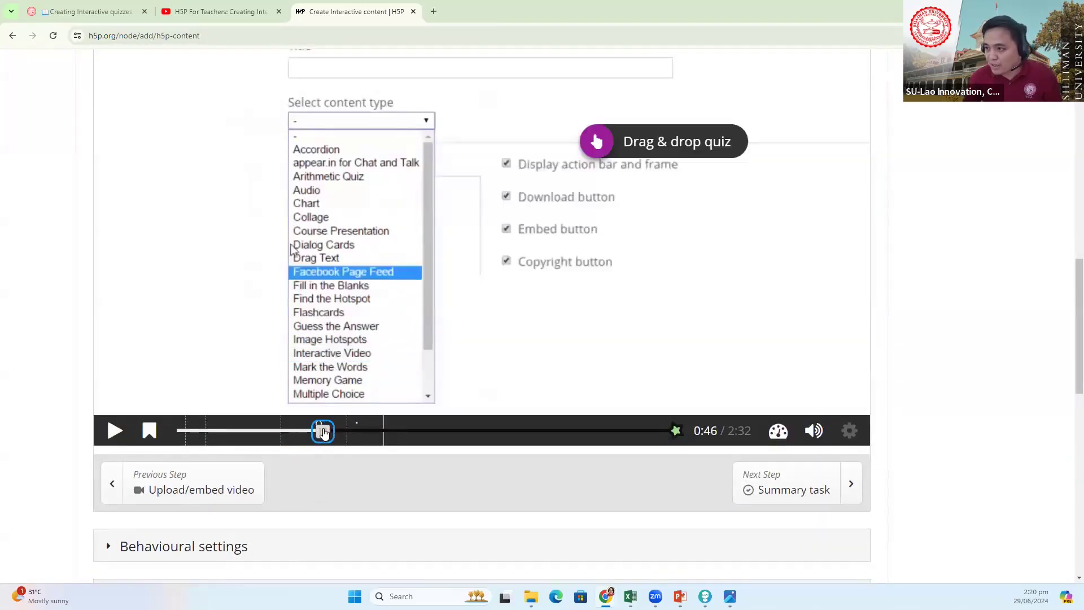
{"action": "left_click", "coordinate": [683, 140]}
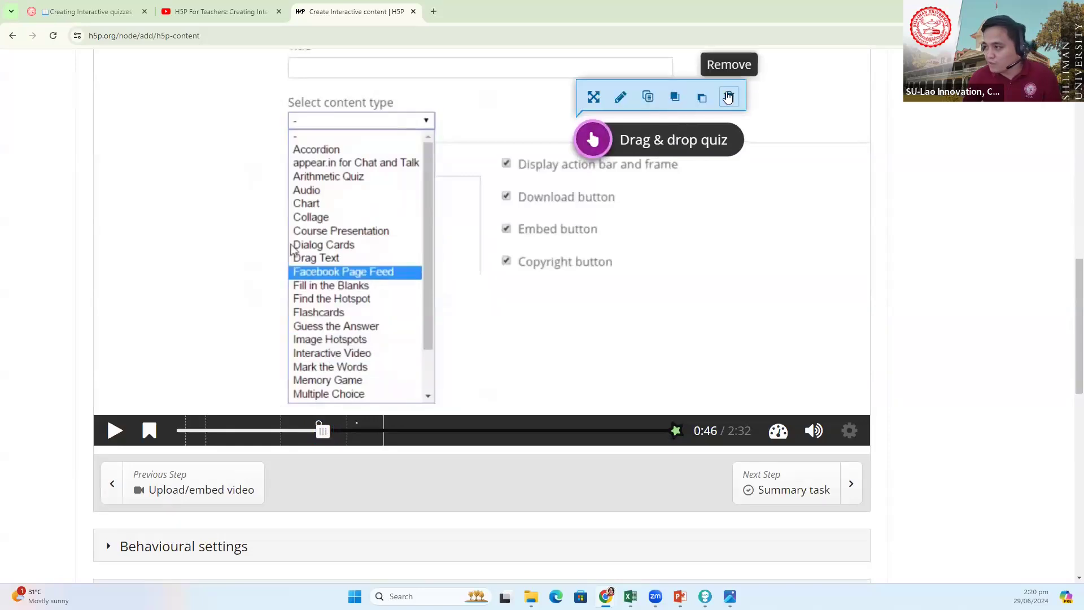
{"action": "left_click", "coordinate": [729, 97]}
{"action": "left_click", "coordinate": [627, 92]}
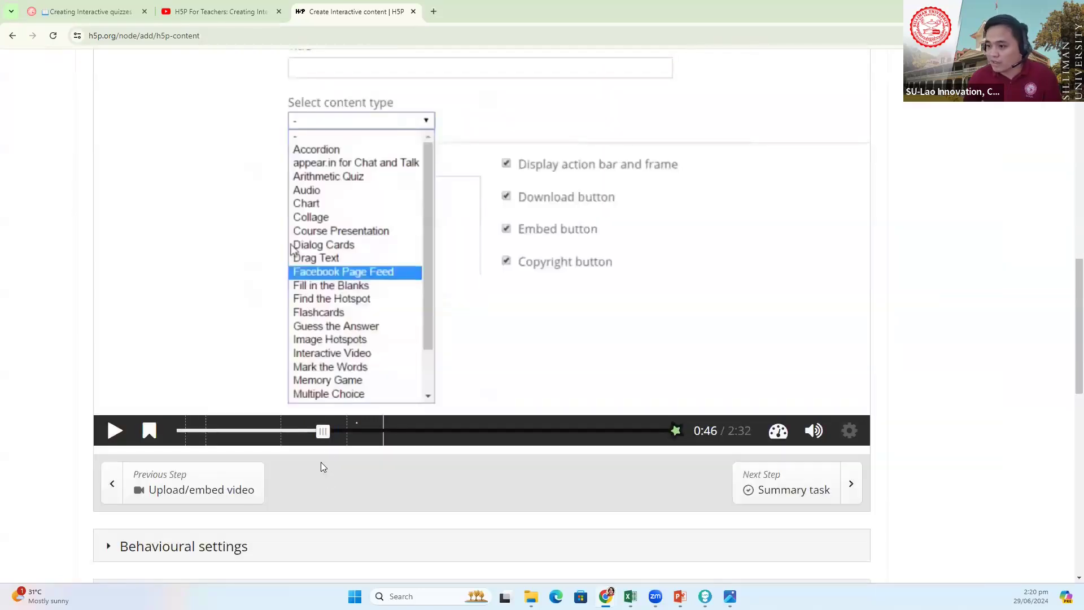
- Delete the "Serving tips" interaction at 0:58 in the video
{"action": "left_click_drag", "start_coordinate": [323, 431], "coordinate": [361, 427]}
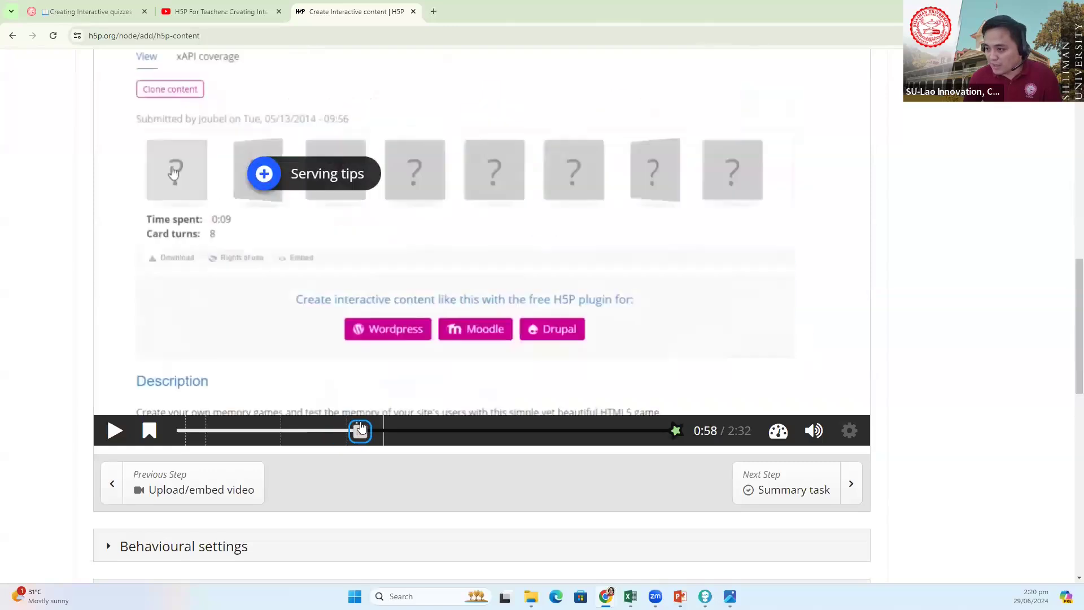
{"action": "left_click", "coordinate": [326, 176]}
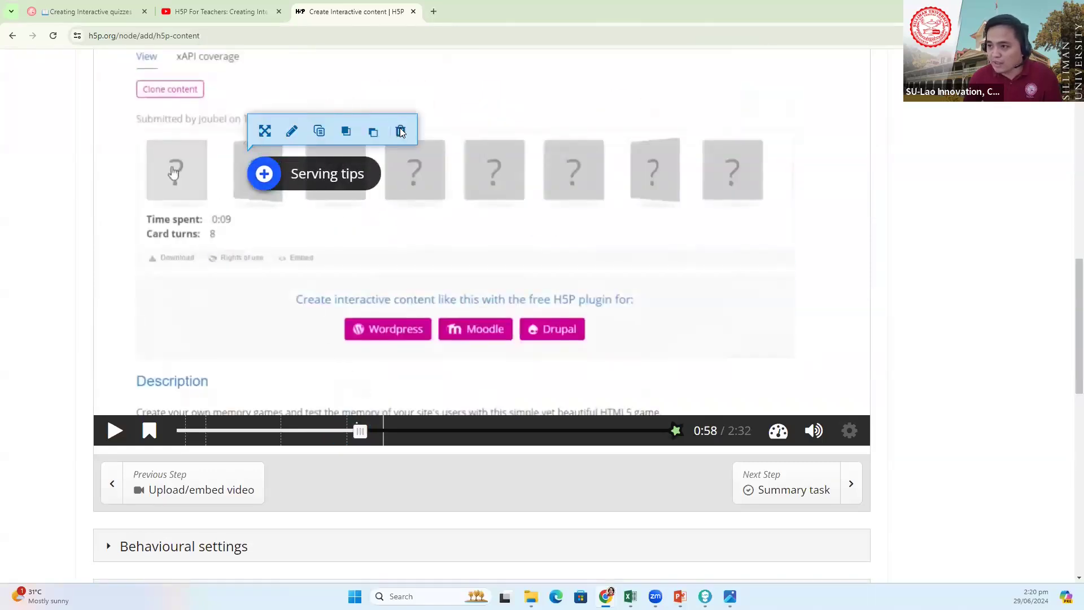
{"action": "left_click", "coordinate": [401, 131]}
{"action": "left_click", "coordinate": [624, 77]}
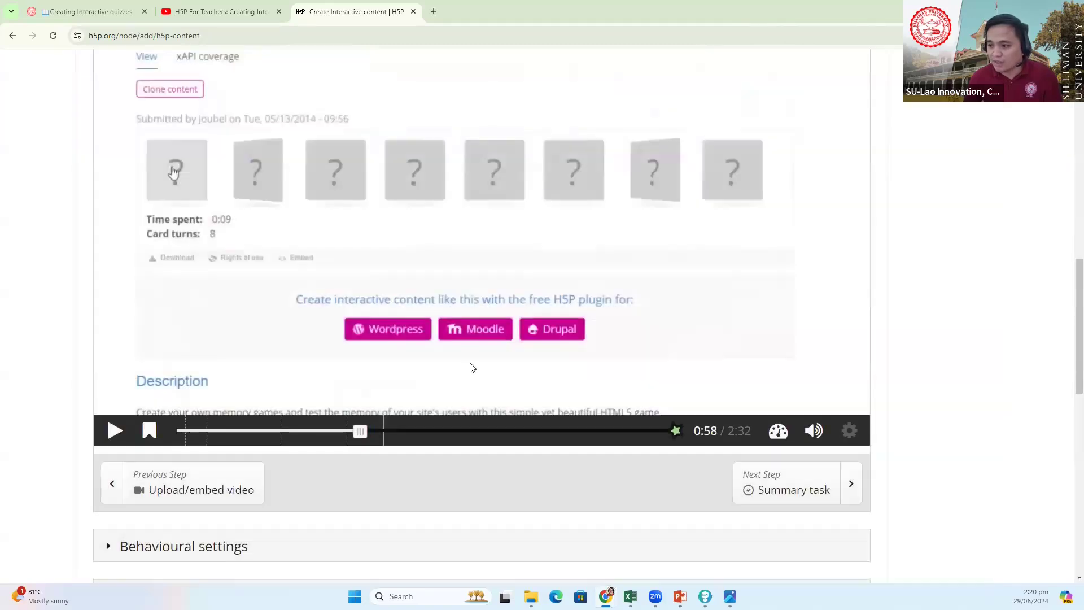
- Check the remaining video timeline from 0:58 to the end at 2:32 for leftover interactions
{"action": "mouse_move", "coordinate": [360, 431]}
{"action": "left_mouse_down"}
{"action": "mouse_move", "coordinate": [391, 430]}
{"action": "mouse_move", "coordinate": [381, 430]}
{"action": "left_mouse_up"}
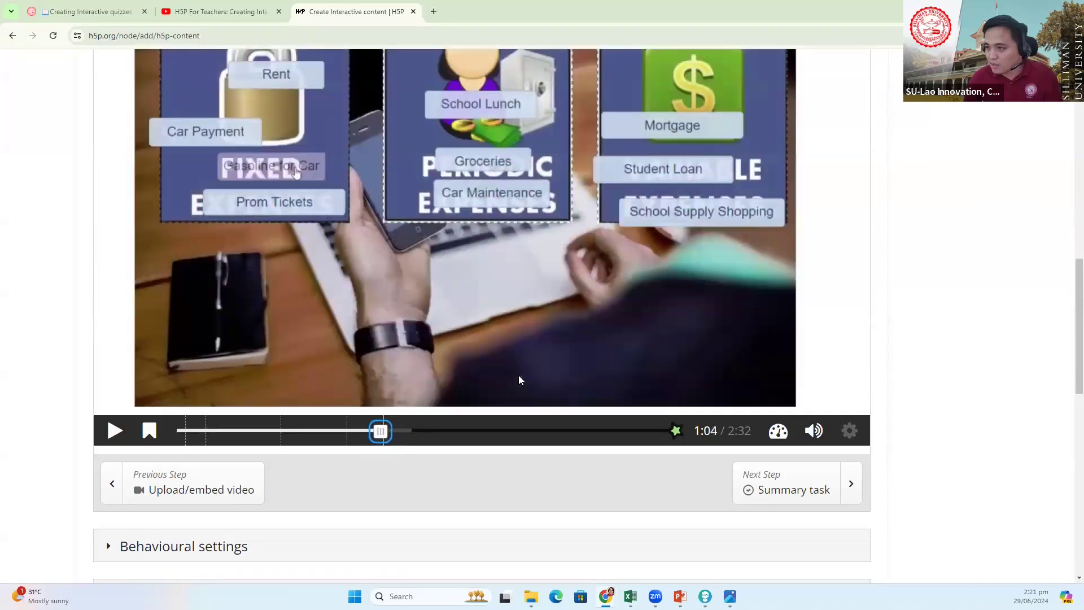
{"action": "scroll", "coordinate": [520, 380], "scroll_direction": "up", "scroll_amount": 4}
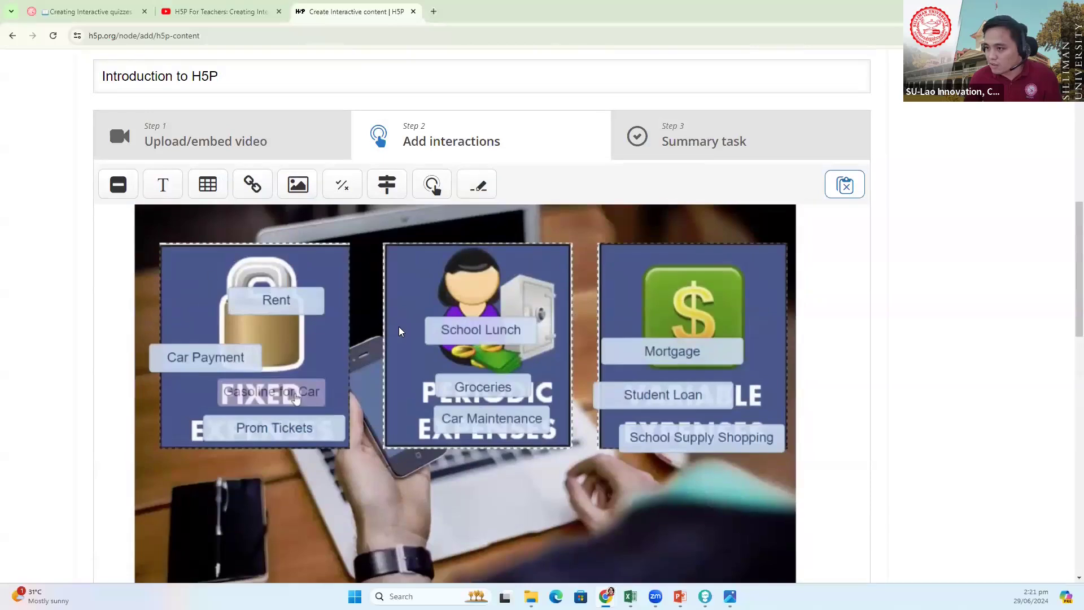
{"action": "scroll", "coordinate": [440, 345], "scroll_direction": "down", "scroll_amount": 5}
{"action": "left_click_drag", "start_coordinate": [380, 374], "coordinate": [678, 382]}
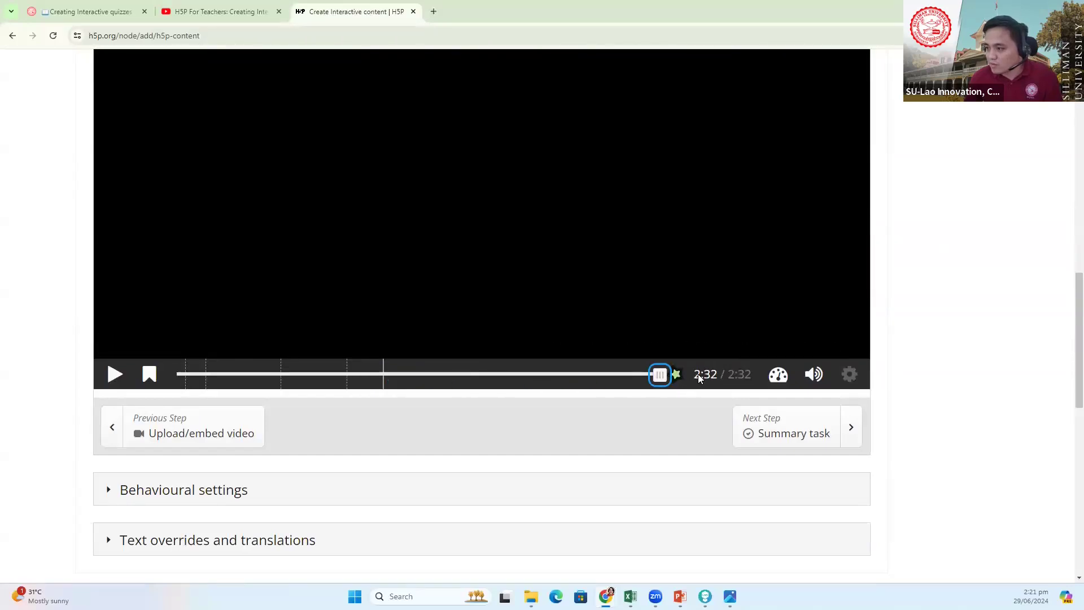
{"action": "scroll", "coordinate": [600, 341], "scroll_direction": "up", "scroll_amount": 3}
{"action": "scroll", "coordinate": [634, 479], "scroll_direction": "down", "scroll_amount": 3}
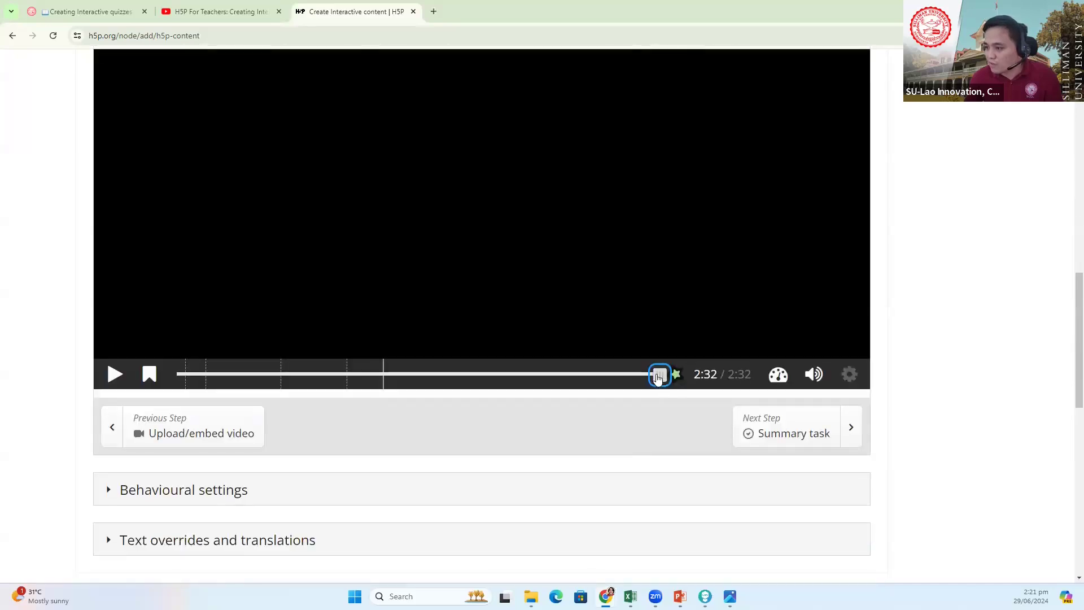
- Return the video to 0:00 and delete the "Recipe" and "Preparing" bookmarks from its bookmark list
{"action": "left_click_drag", "start_coordinate": [627, 377], "coordinate": [161, 336]}
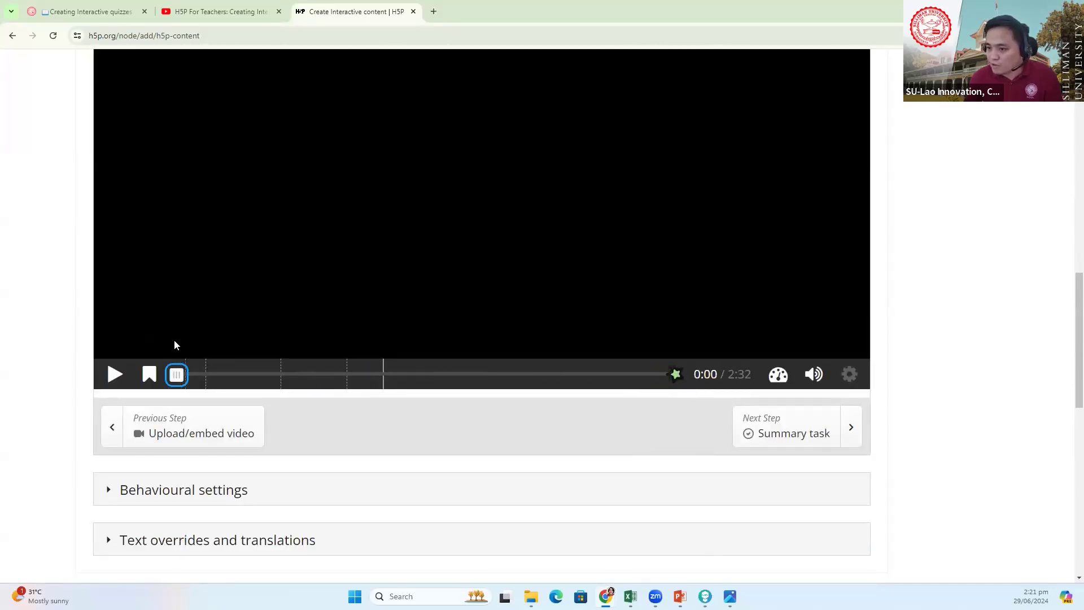
{"action": "left_click", "coordinate": [149, 374]}
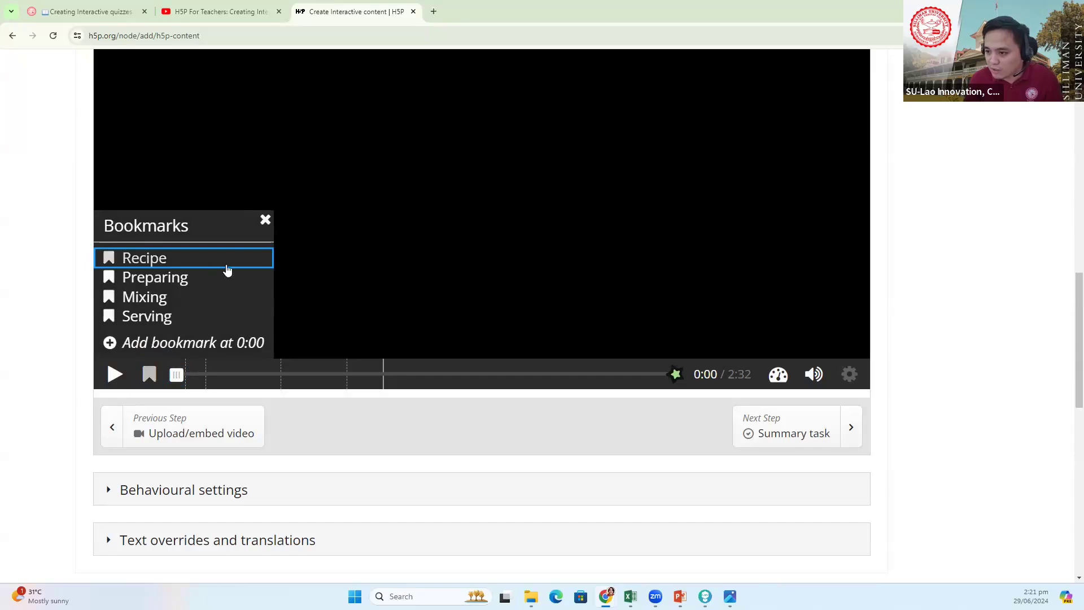
{"action": "left_click", "coordinate": [266, 220]}
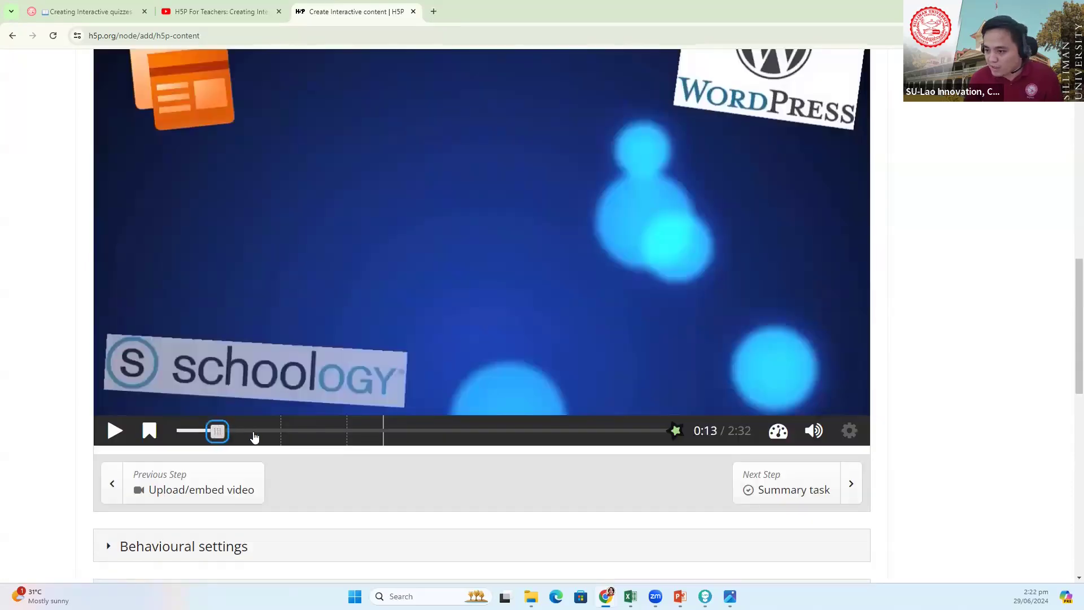
- Delete the remaining "Mixing" and "Serving" bookmarks from the video's bookmark list
{"action": "left_click", "coordinate": [259, 431]}
{"action": "left_click", "coordinate": [149, 432]}
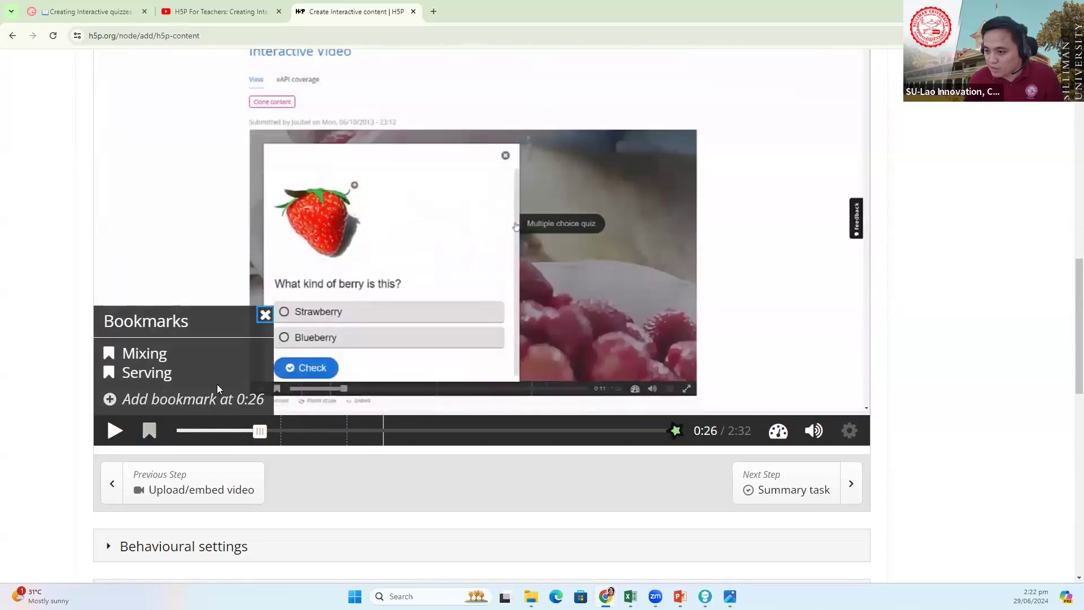
{"action": "left_click", "coordinate": [150, 355]}
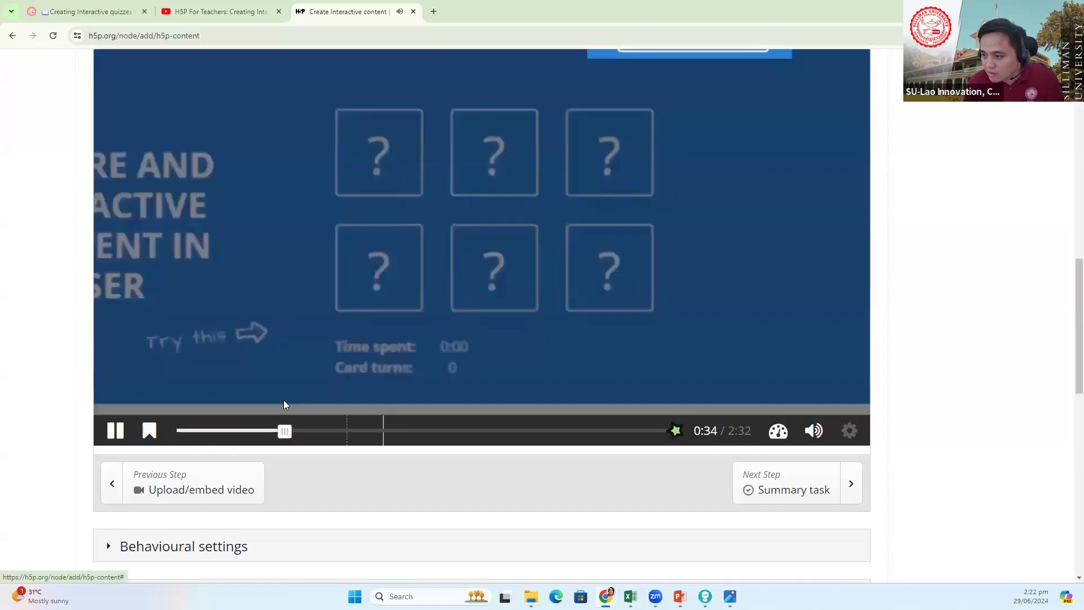
{"action": "left_click", "coordinate": [149, 431]}
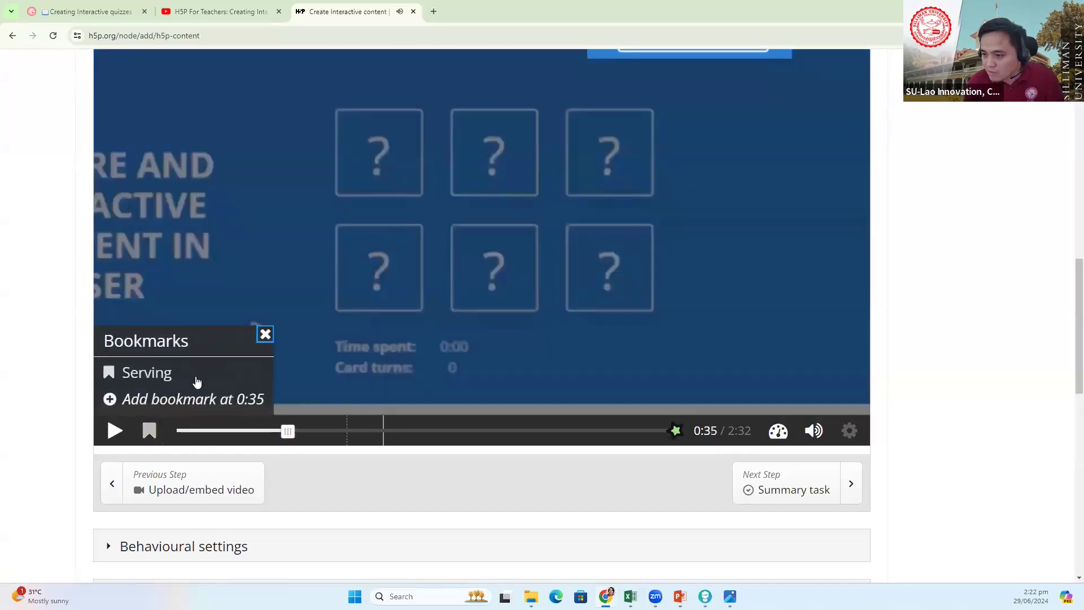
{"action": "left_click", "coordinate": [197, 382]}
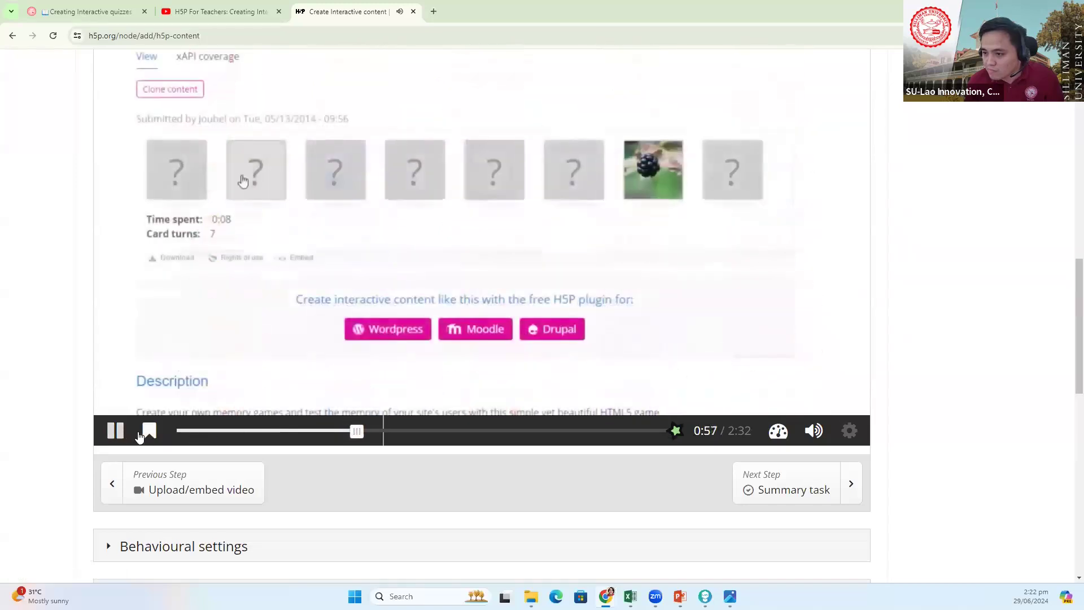
{"action": "left_click", "coordinate": [149, 431]}
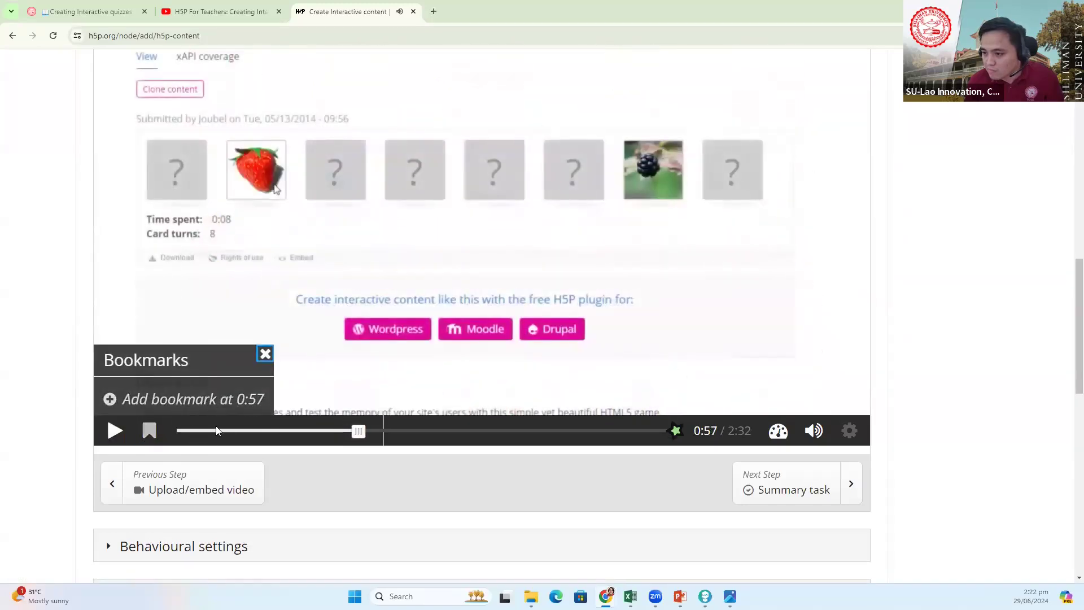
- Play the video past the 1:04 timeline marker, rewind it to the start and pause it at 0:02
{"action": "left_click_drag", "start_coordinate": [359, 432], "coordinate": [377, 433]}
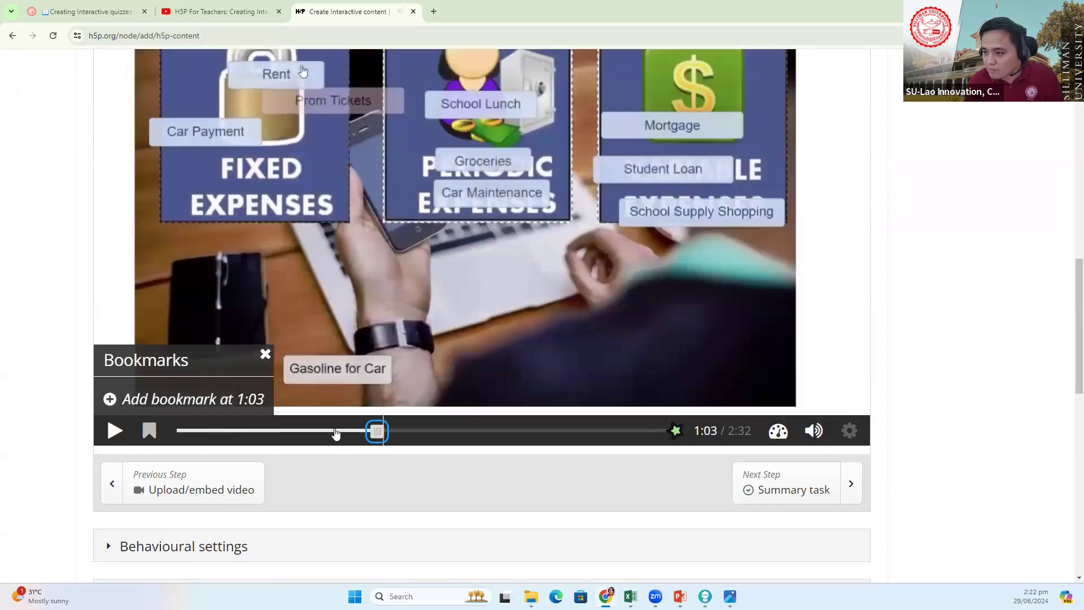
{"action": "left_click", "coordinate": [113, 431]}
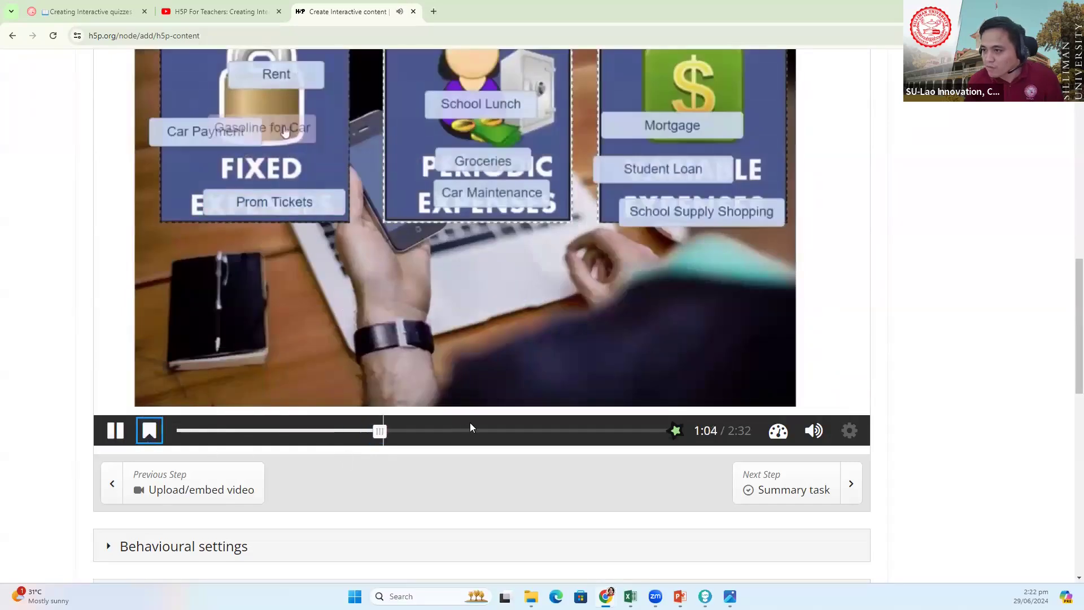
{"action": "scroll", "coordinate": [470, 428], "scroll_direction": "up", "scroll_amount": 2}
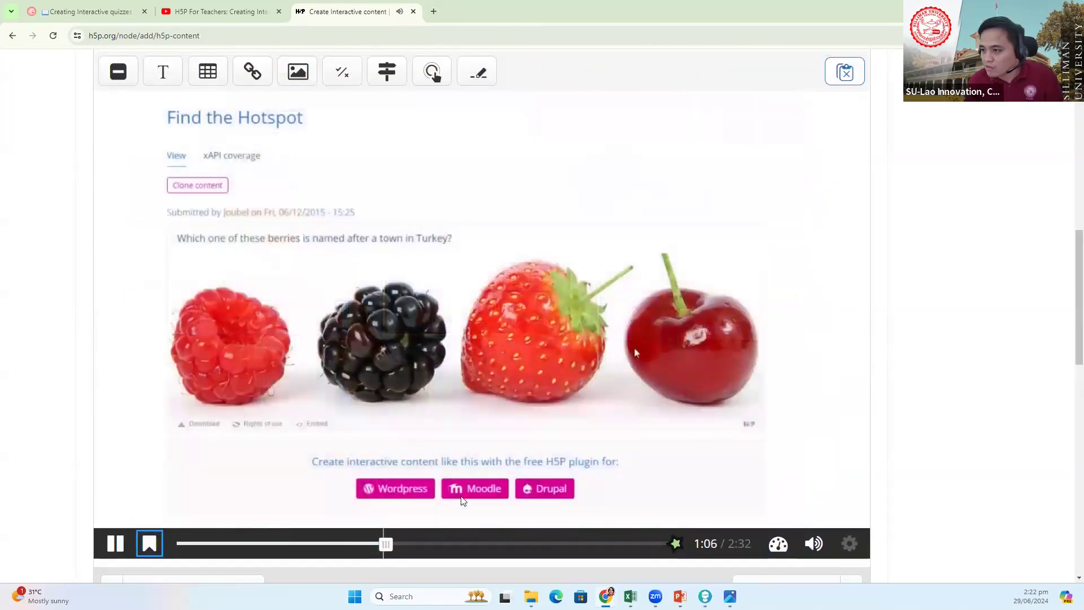
{"action": "left_click_drag", "start_coordinate": [394, 546], "coordinate": [177, 544]}
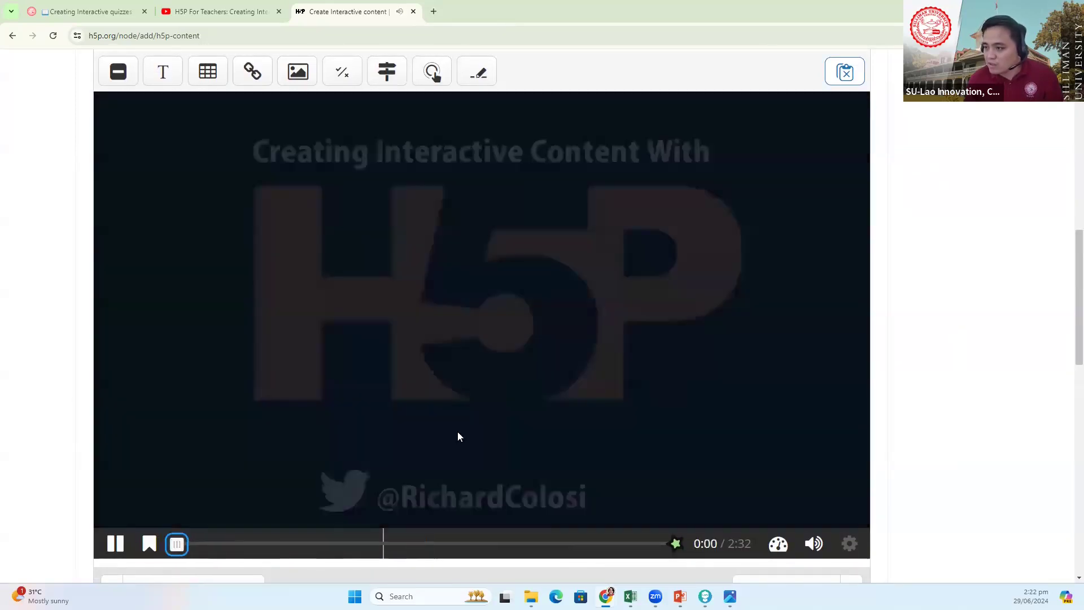
{"action": "scroll", "coordinate": [448, 427], "scroll_direction": "up", "scroll_amount": 3}
{"action": "scroll", "coordinate": [228, 521], "scroll_direction": "down", "scroll_amount": 4}
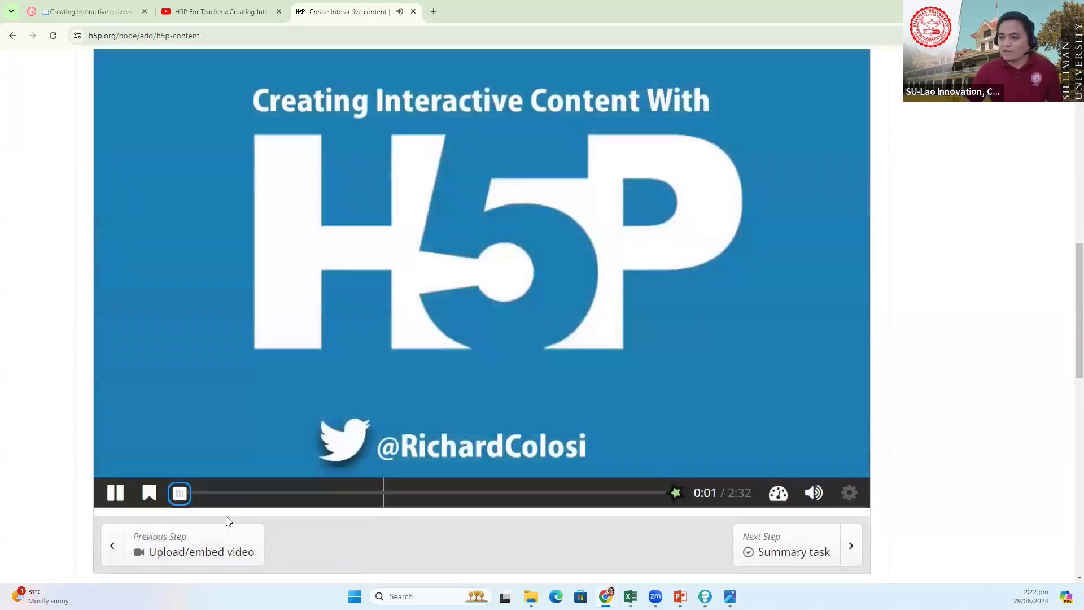
{"action": "left_click", "coordinate": [115, 487]}
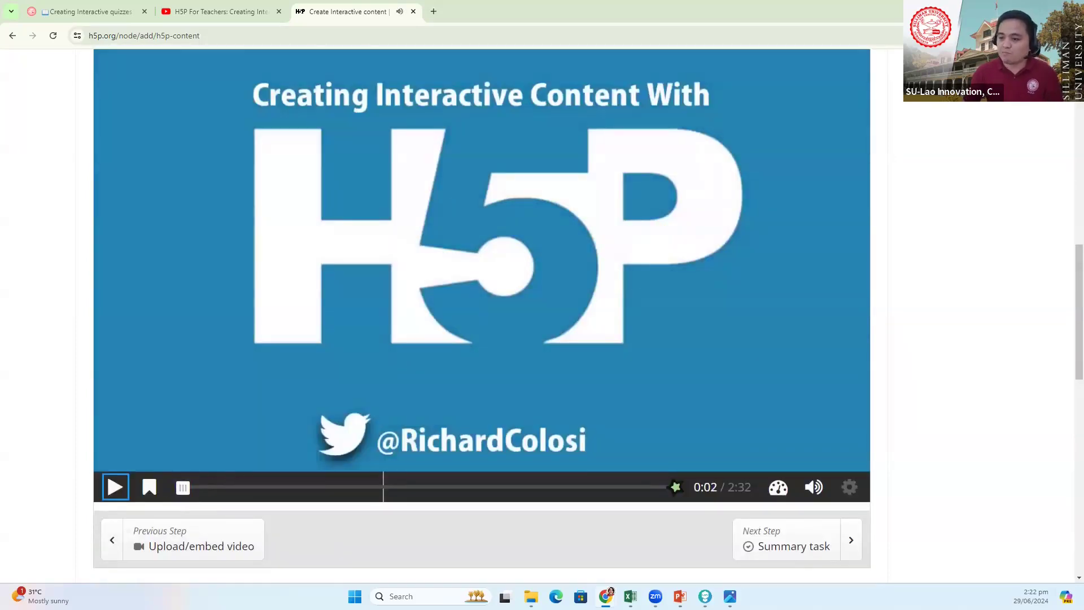
- Examine the cleared video timeline and the interaction types available for adding to the video
{"action": "scroll", "coordinate": [455, 363], "scroll_direction": "up", "scroll_amount": 4}
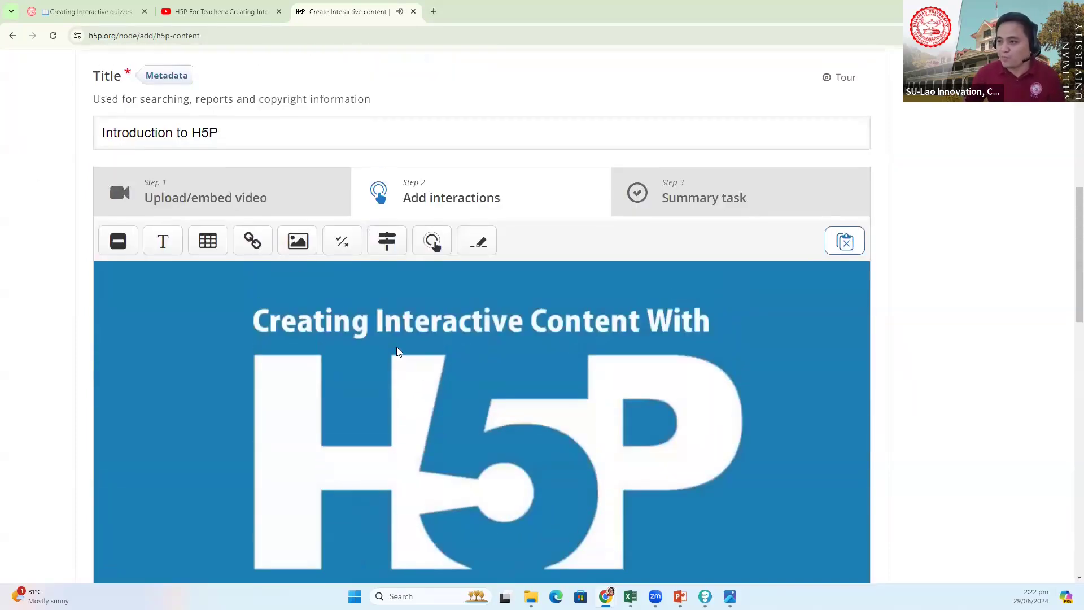
{"action": "scroll", "coordinate": [392, 342], "scroll_direction": "down", "scroll_amount": 6}
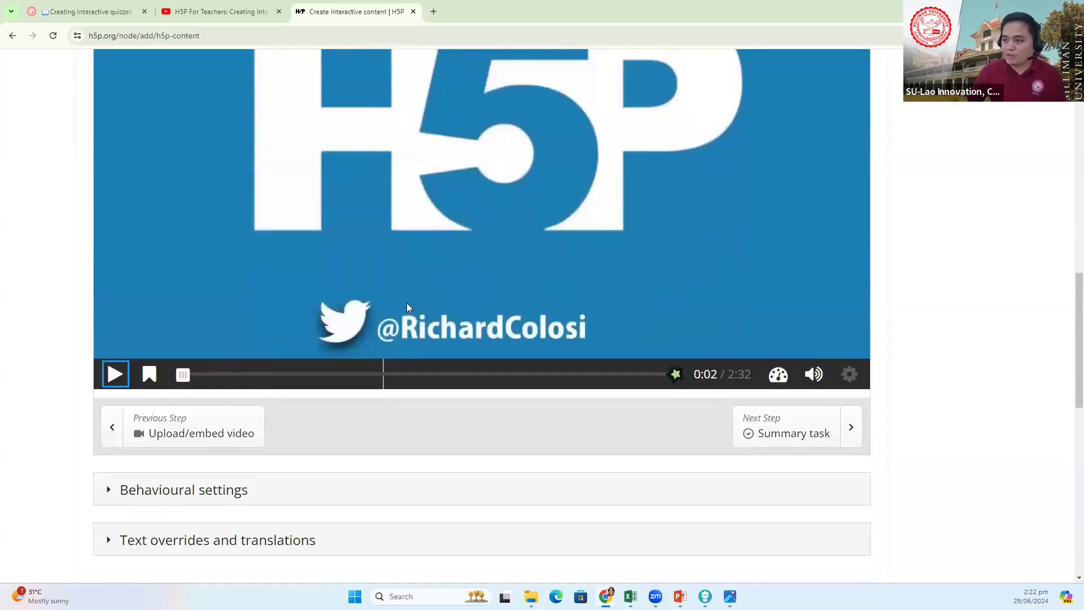
{"action": "scroll", "coordinate": [244, 361], "scroll_direction": "up", "scroll_amount": 2}
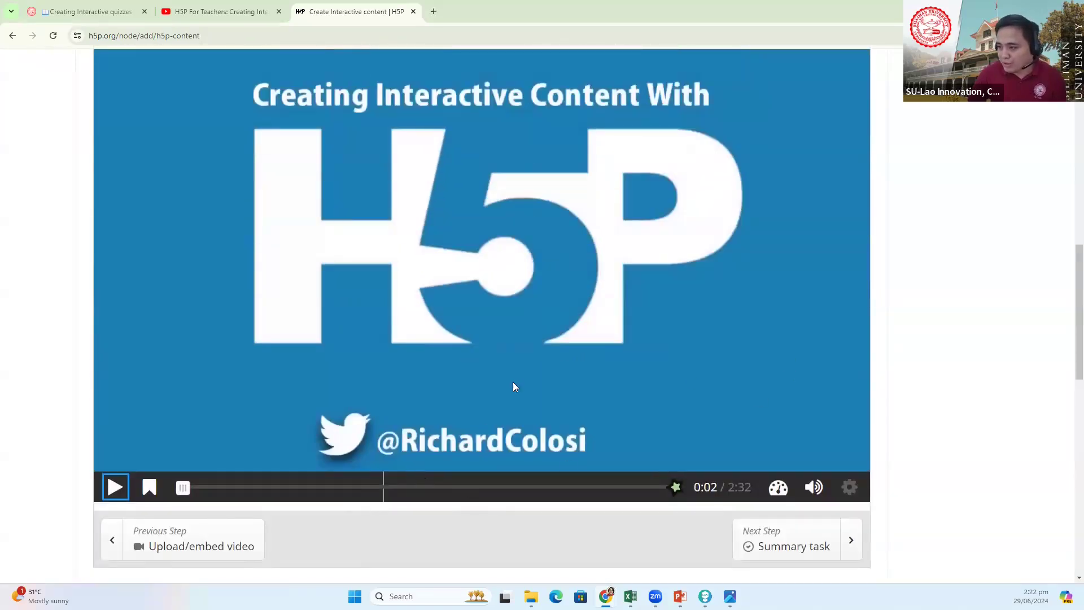
{"action": "scroll", "coordinate": [621, 348], "scroll_direction": "up", "scroll_amount": 3}
{"action": "scroll", "coordinate": [541, 317], "scroll_direction": "down", "scroll_amount": 2}
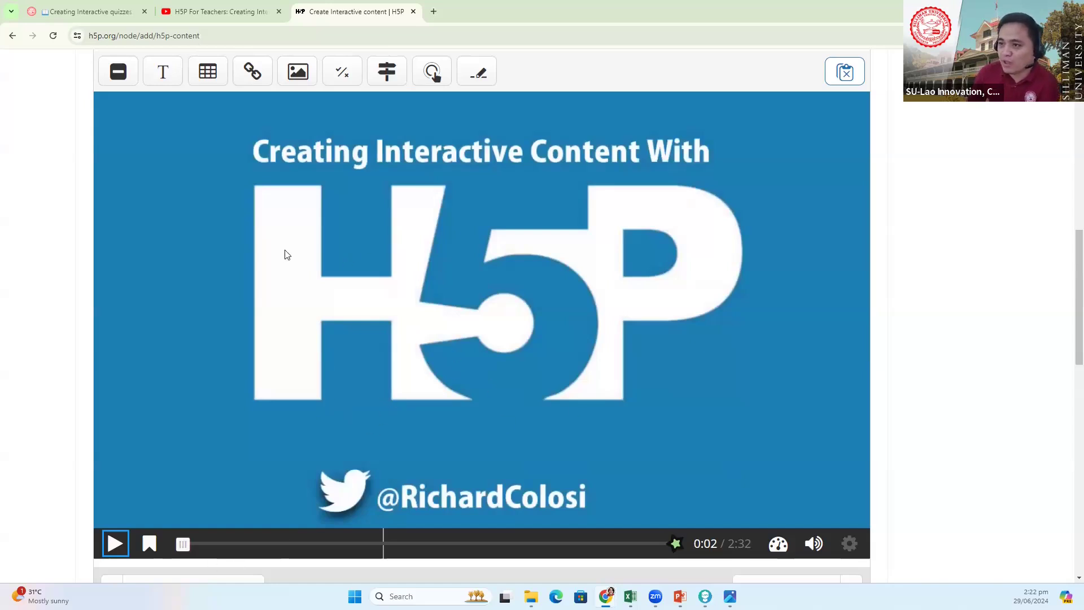
{"action": "scroll", "coordinate": [285, 254], "scroll_direction": "up", "scroll_amount": 3}
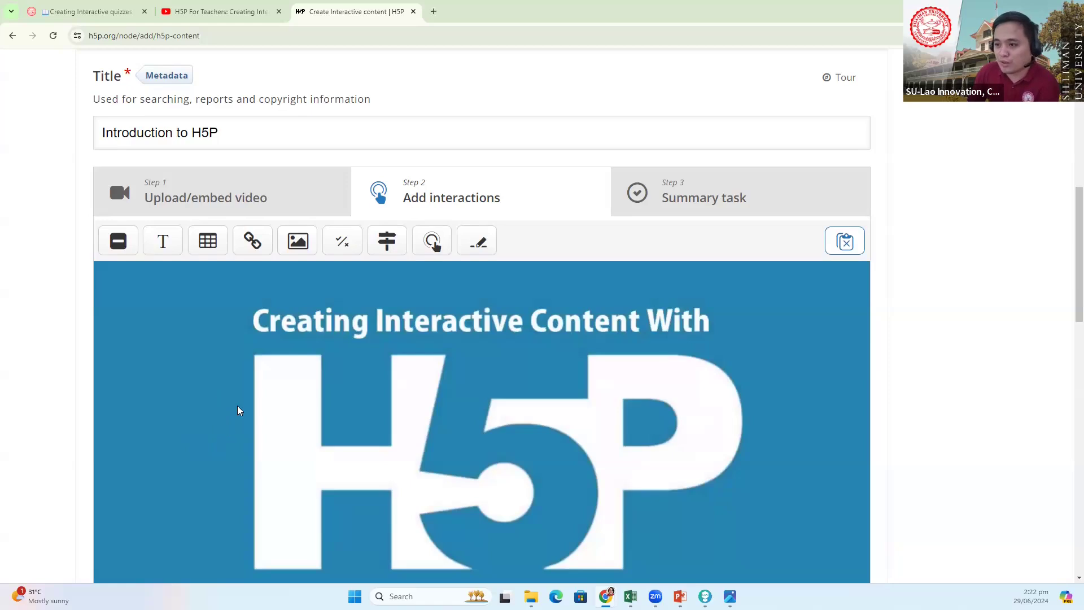
{"action": "scroll", "coordinate": [363, 435], "scroll_direction": "down", "scroll_amount": 4}
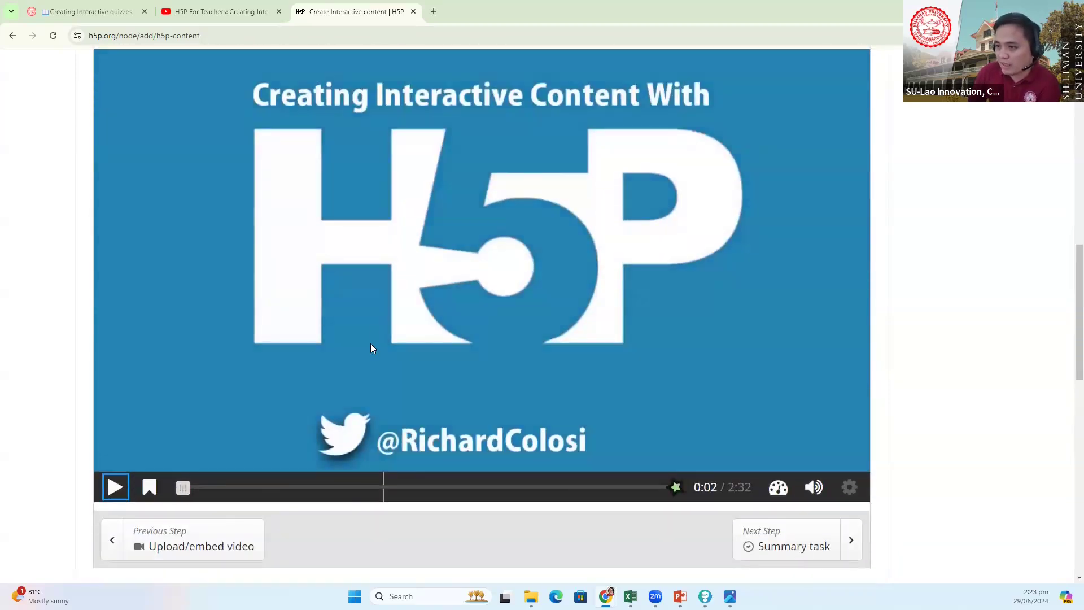
{"action": "scroll", "coordinate": [372, 346], "scroll_direction": "up", "scroll_amount": 3}
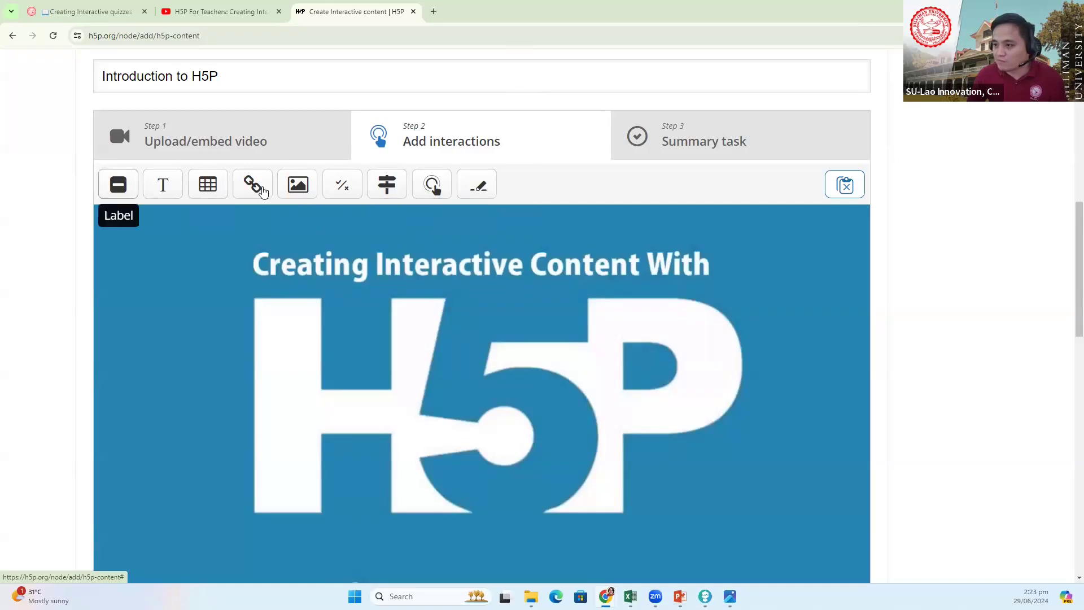
{"action": "scroll", "coordinate": [182, 131], "scroll_direction": "down", "scroll_amount": 1}
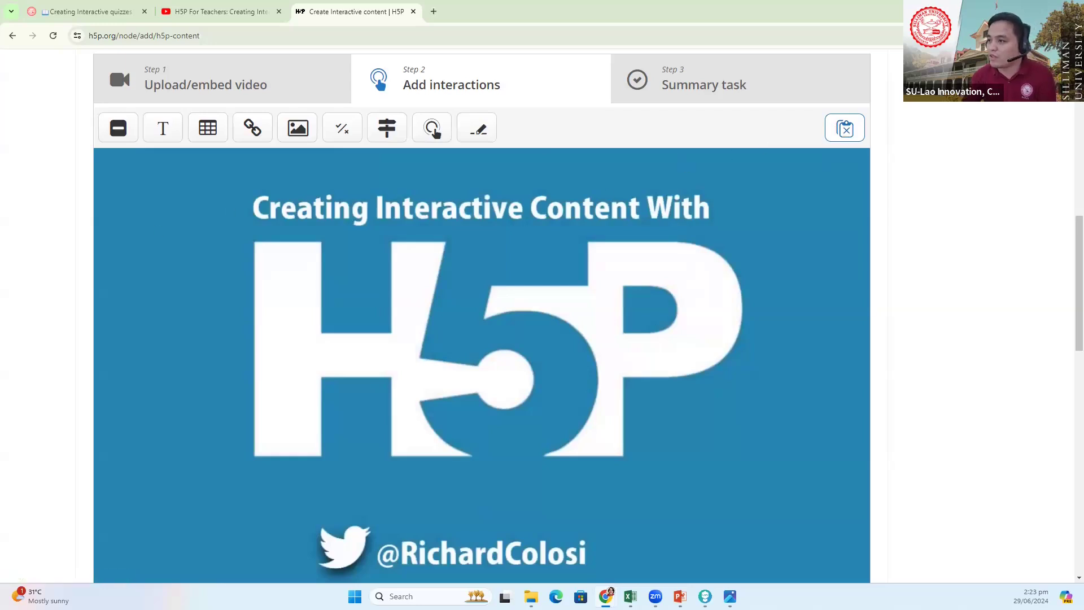
{"action": "scroll", "coordinate": [496, 273], "scroll_direction": "down", "scroll_amount": 5}
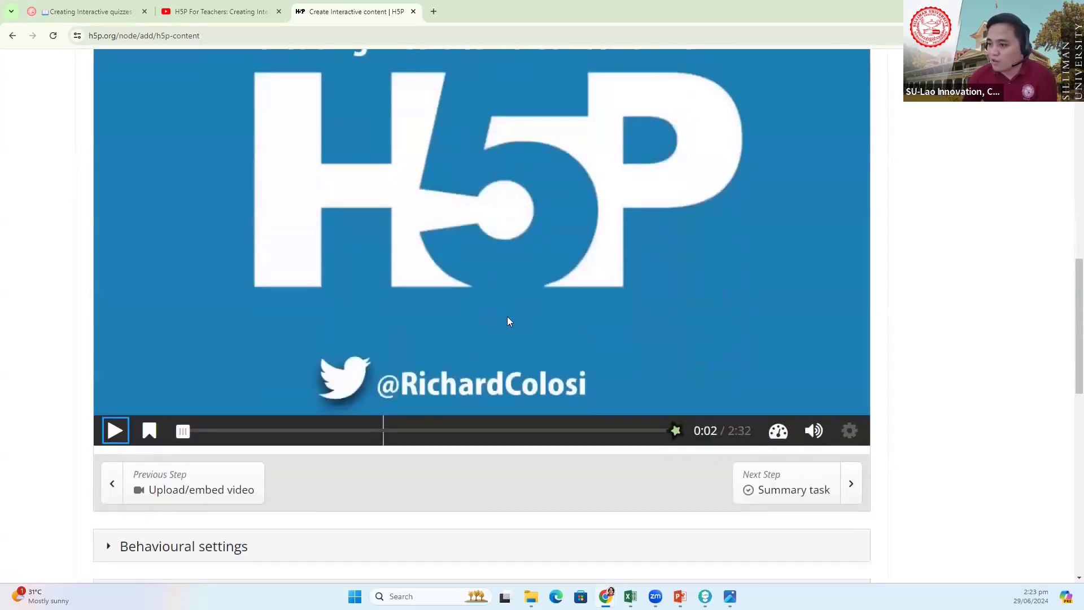
{"action": "scroll", "coordinate": [411, 405], "scroll_direction": "up", "scroll_amount": 4}
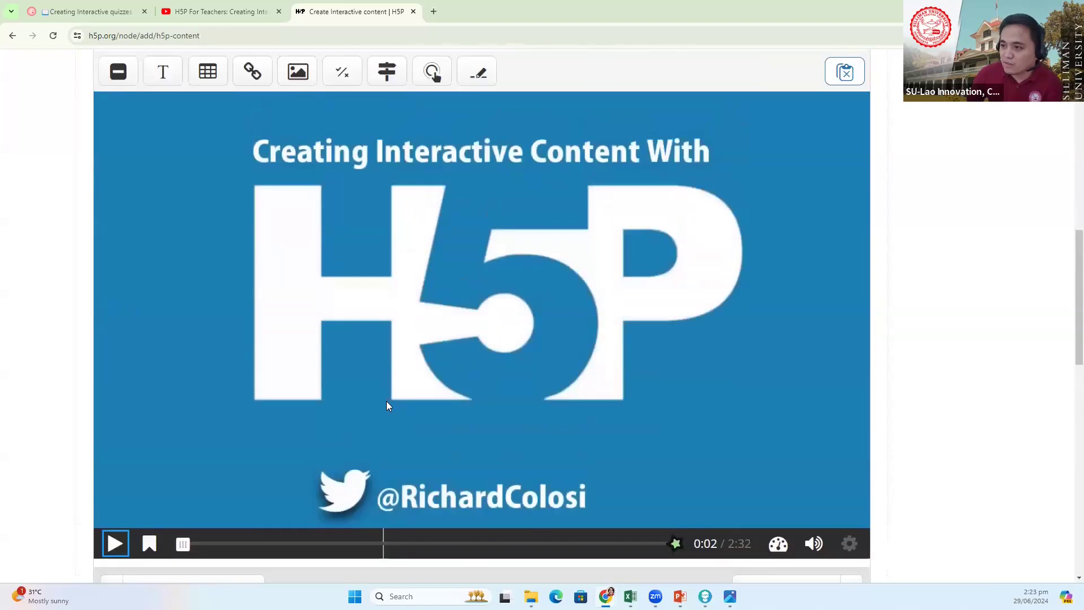
{"action": "scroll", "coordinate": [386, 401], "scroll_direction": "down", "scroll_amount": 2}
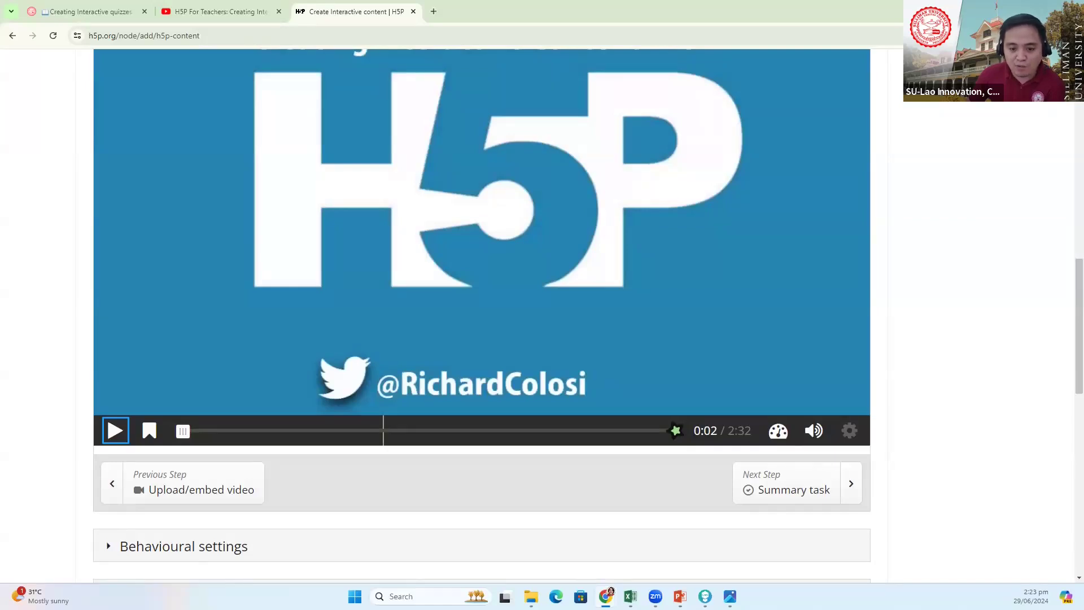
{"action": "key", "text": "alt+Tab"}
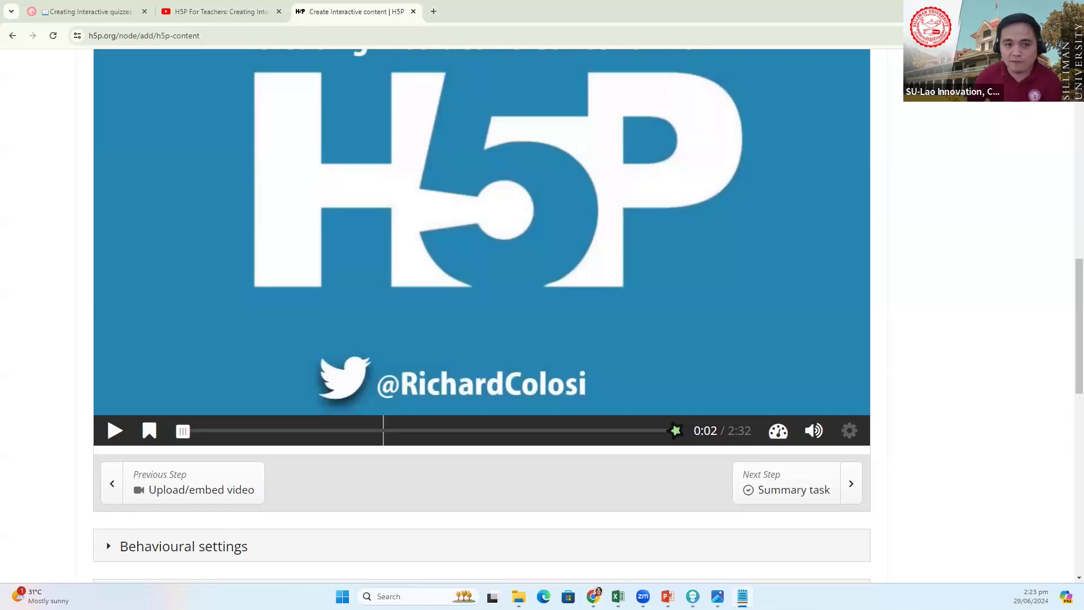
{"action": "scroll", "coordinate": [621, 304], "scroll_direction": "up", "scroll_amount": 4}
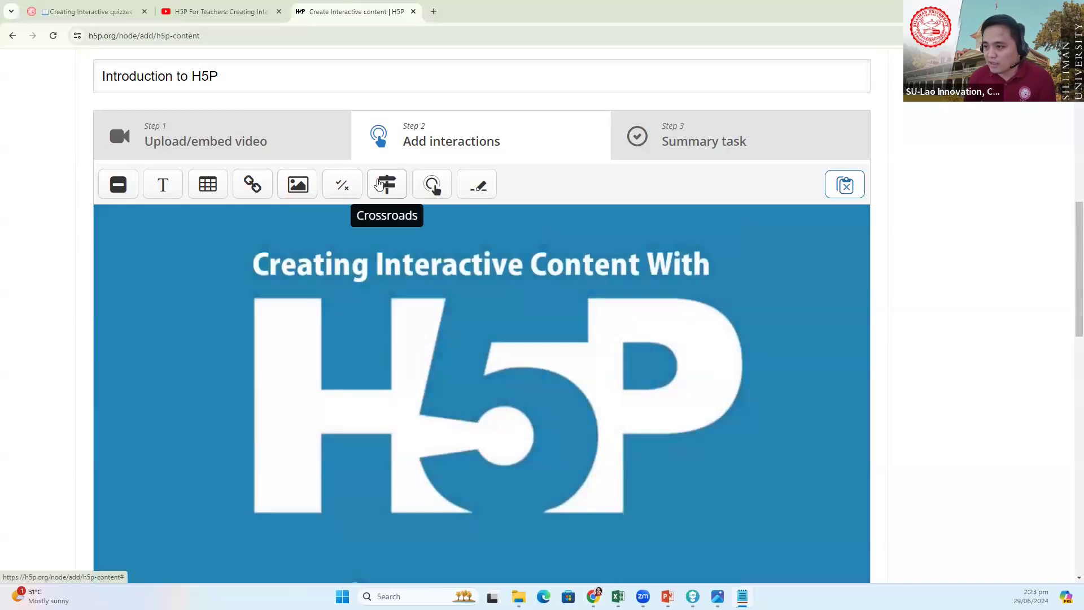
{"action": "left_click", "coordinate": [483, 190]}
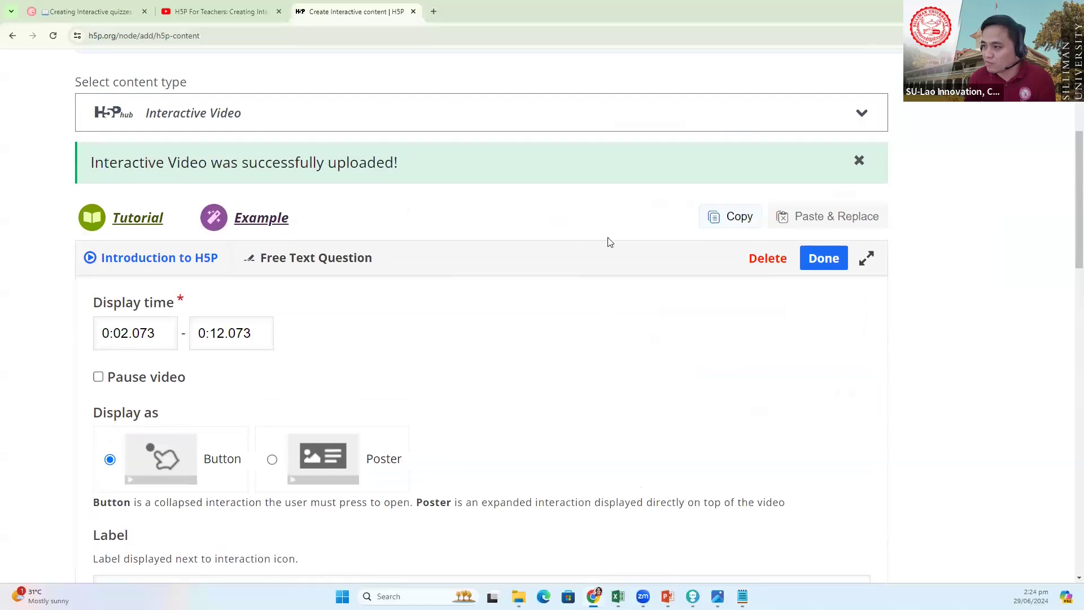
{"action": "left_click", "coordinate": [755, 262]}
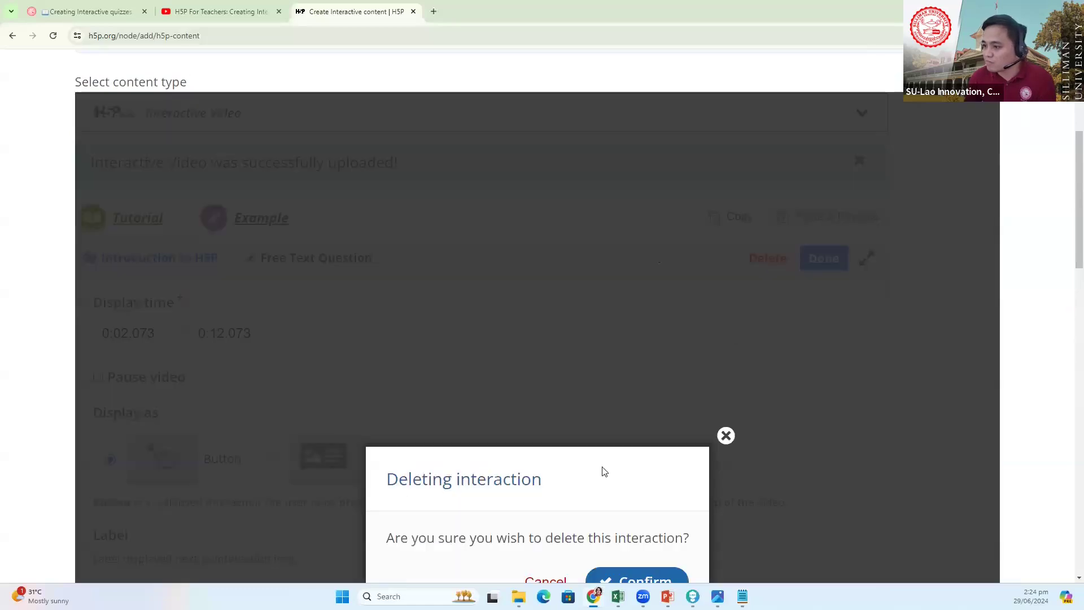
{"action": "left_click", "coordinate": [638, 413]}
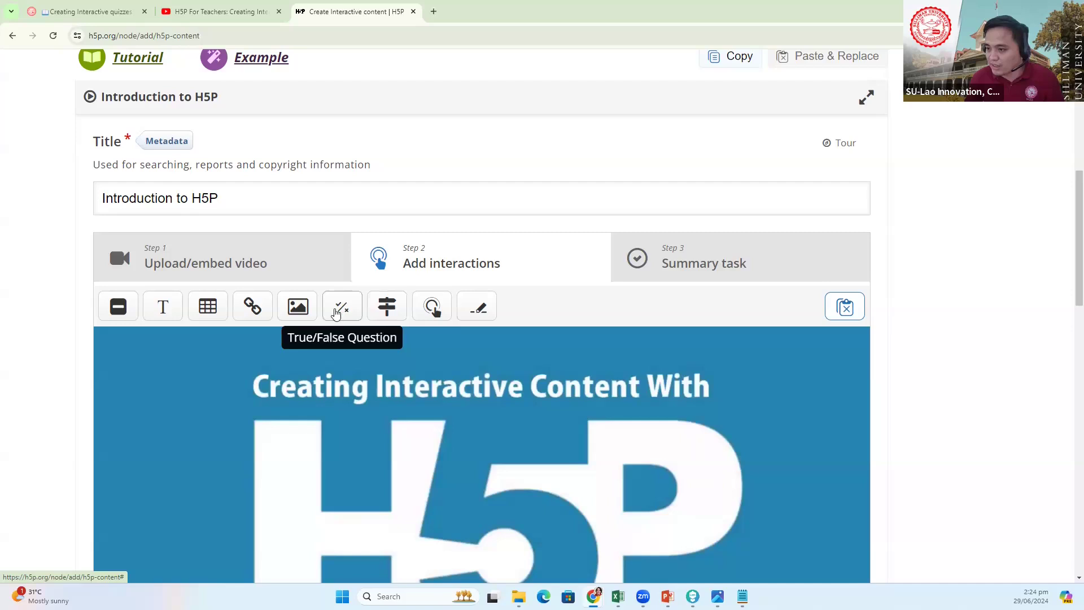
{"action": "scroll", "coordinate": [336, 314], "scroll_direction": "down", "scroll_amount": 5}
{"action": "scroll", "coordinate": [471, 243], "scroll_direction": "up", "scroll_amount": 1}
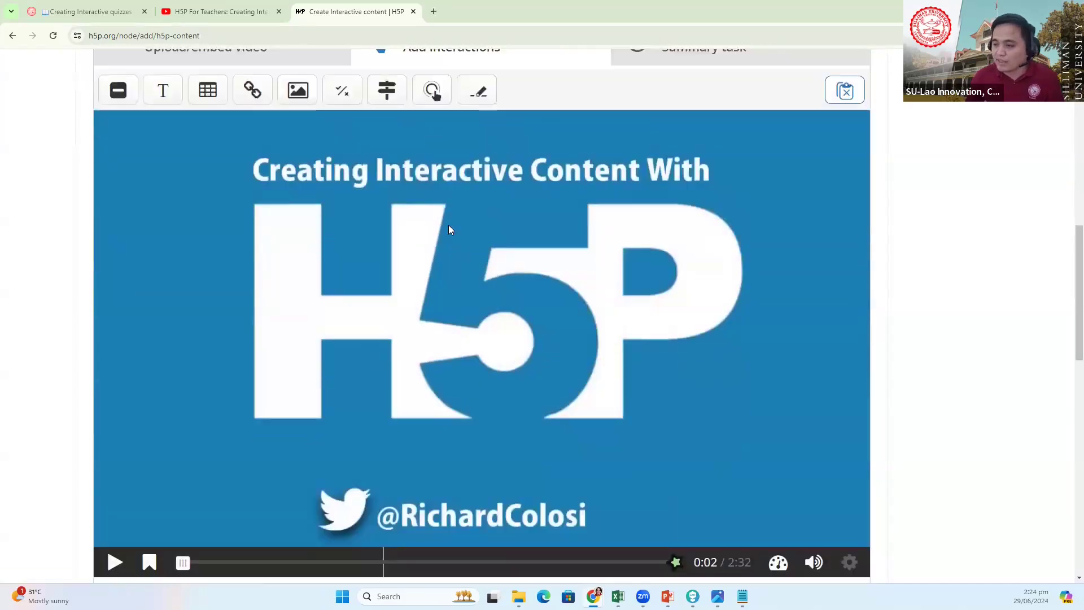
- Move the video's playhead past the timeline marker to 1:57
{"action": "scroll", "coordinate": [448, 226], "scroll_direction": "up", "scroll_amount": 3}
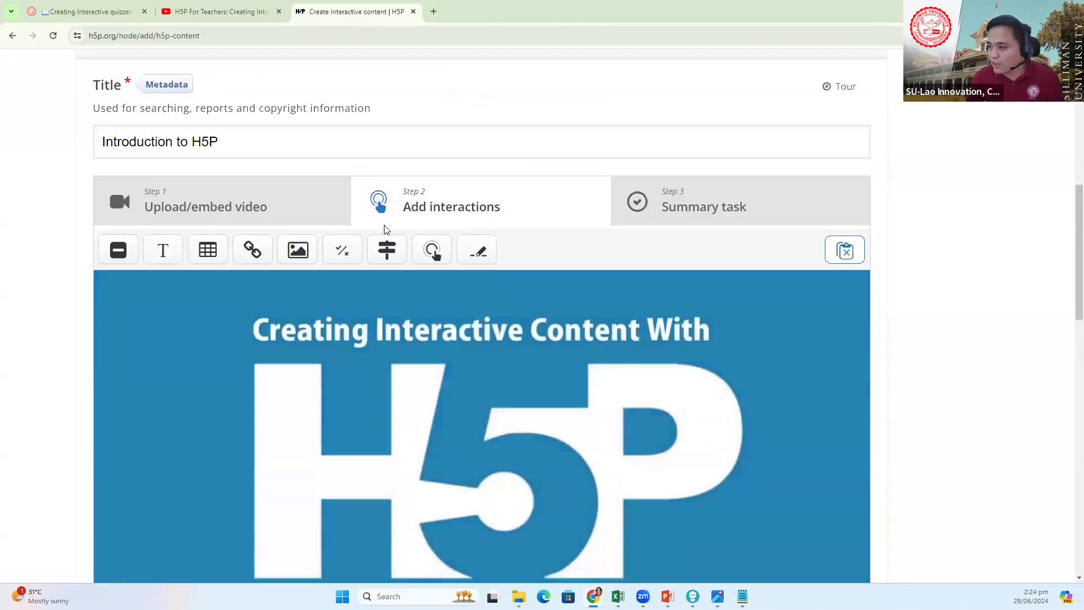
{"action": "scroll", "coordinate": [339, 226], "scroll_direction": "down", "scroll_amount": 1}
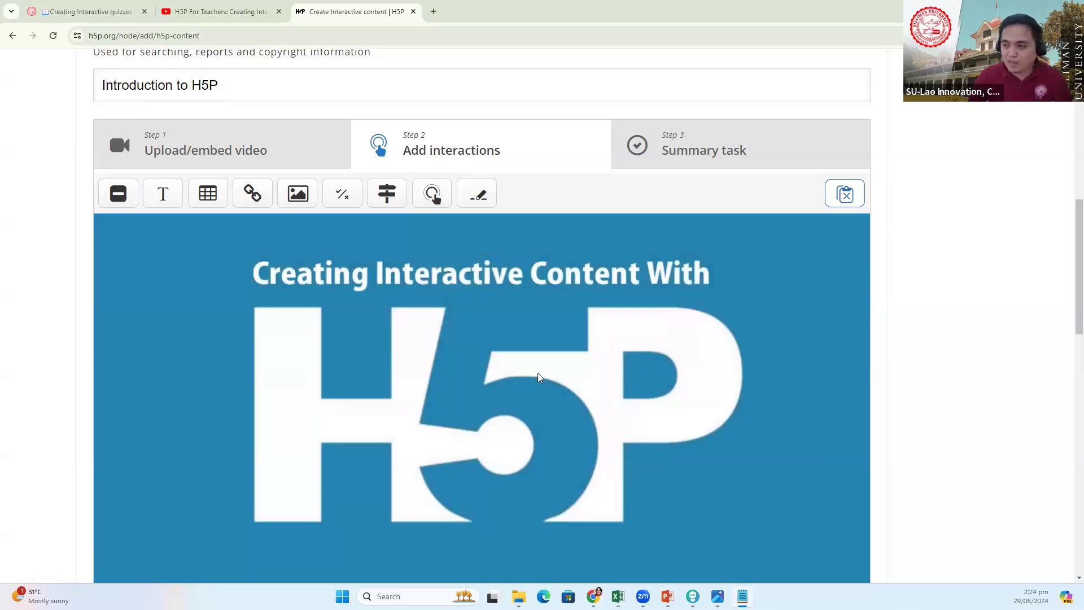
{"action": "scroll", "coordinate": [625, 297], "scroll_direction": "down", "scroll_amount": 5}
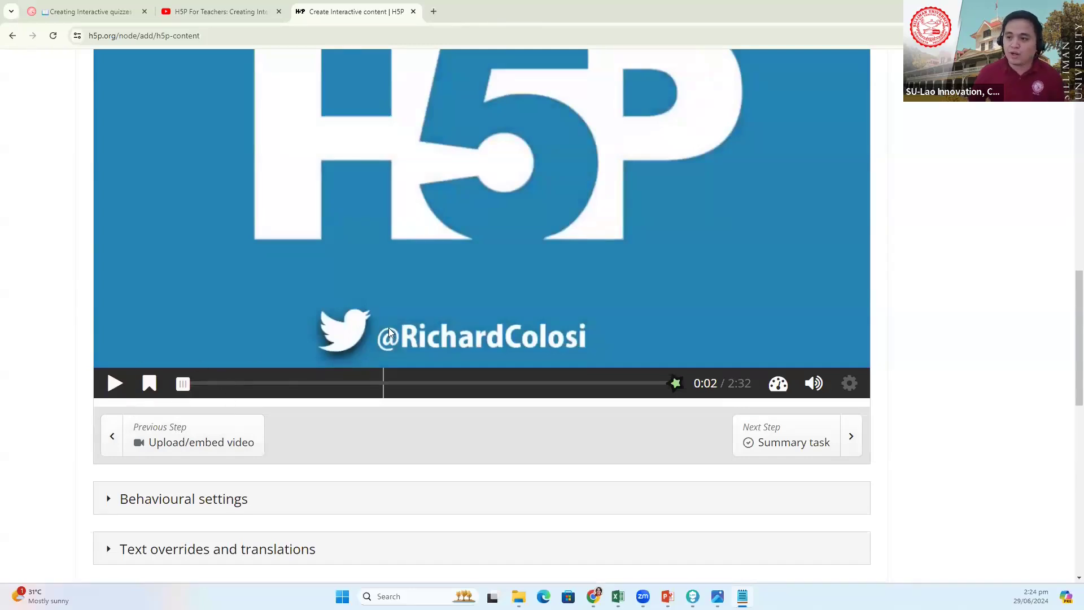
{"action": "scroll", "coordinate": [389, 330], "scroll_direction": "up", "scroll_amount": 3}
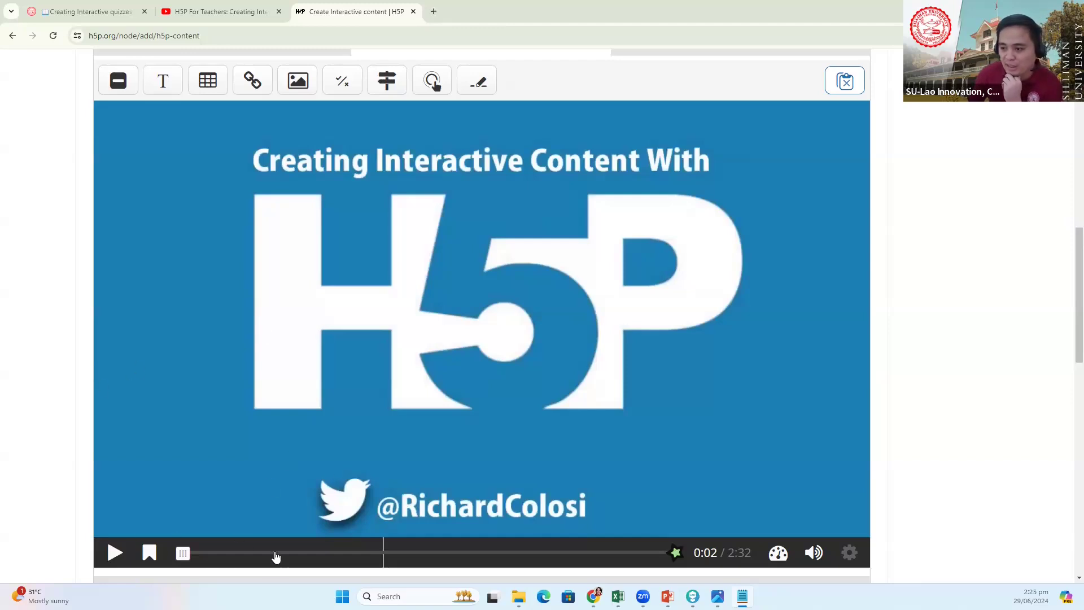
{"action": "scroll", "coordinate": [282, 475], "scroll_direction": "down", "scroll_amount": 2}
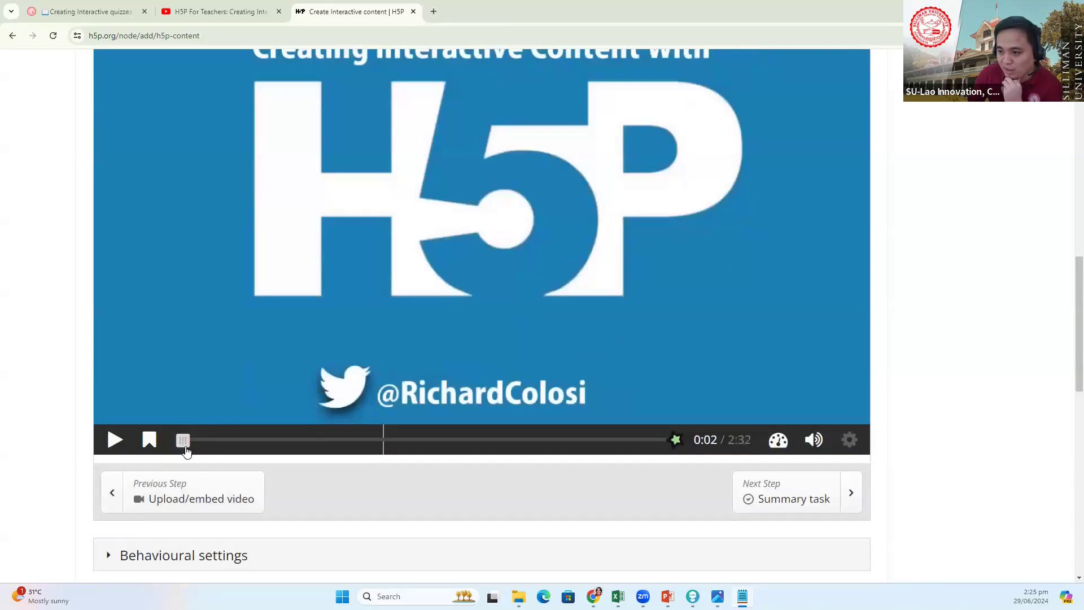
{"action": "left_click_drag", "start_coordinate": [185, 447], "coordinate": [398, 450]}
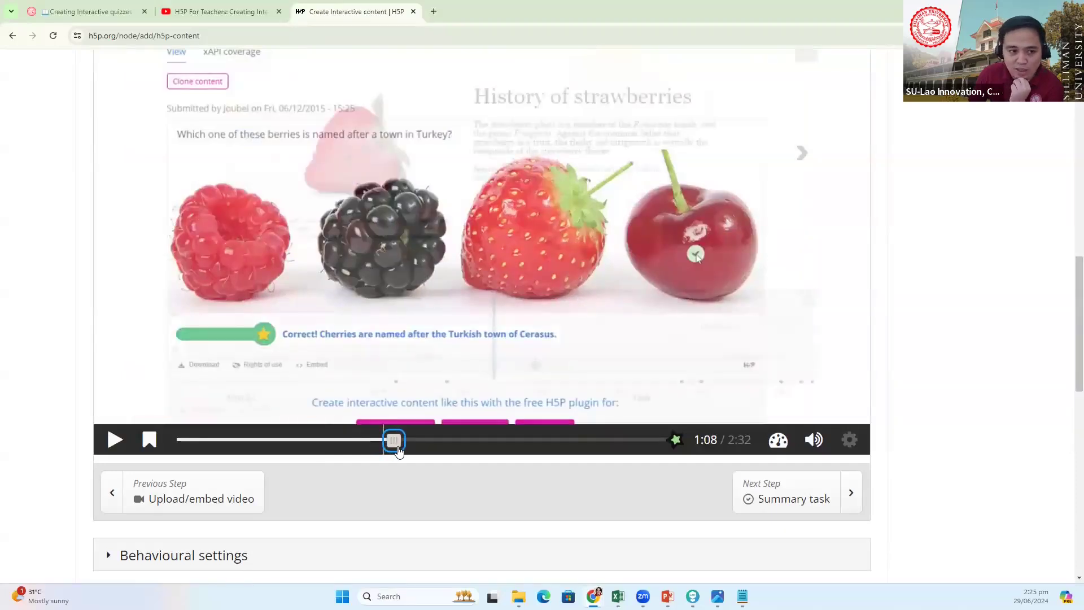
{"action": "left_click_drag", "start_coordinate": [398, 450], "coordinate": [553, 453]}
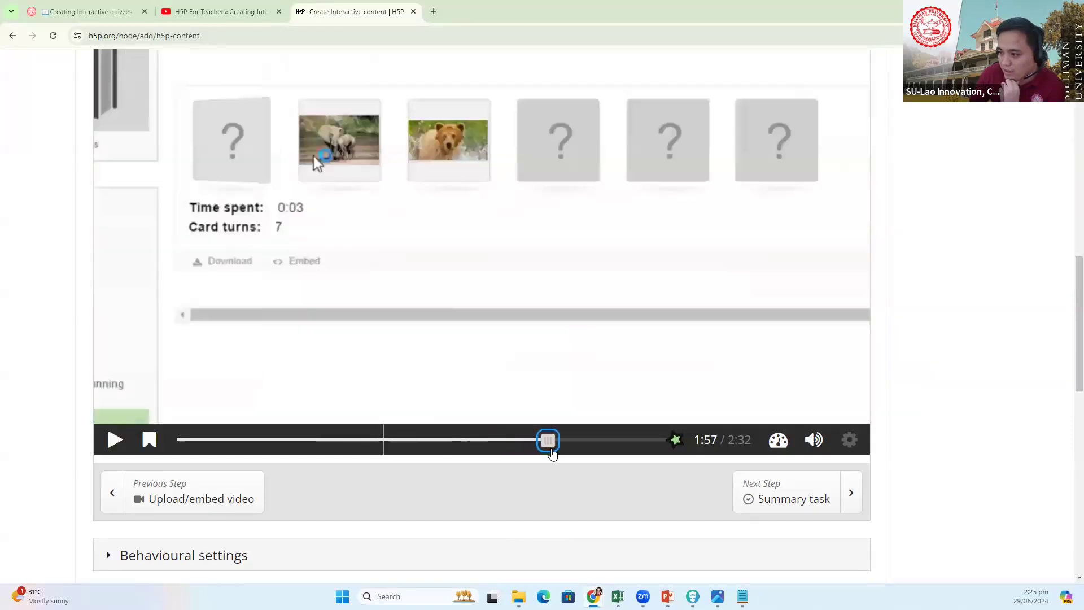
- Start a new True/False Question interaction at the video's current position of 1:57
{"action": "scroll", "coordinate": [576, 427], "scroll_direction": "up", "scroll_amount": 1}
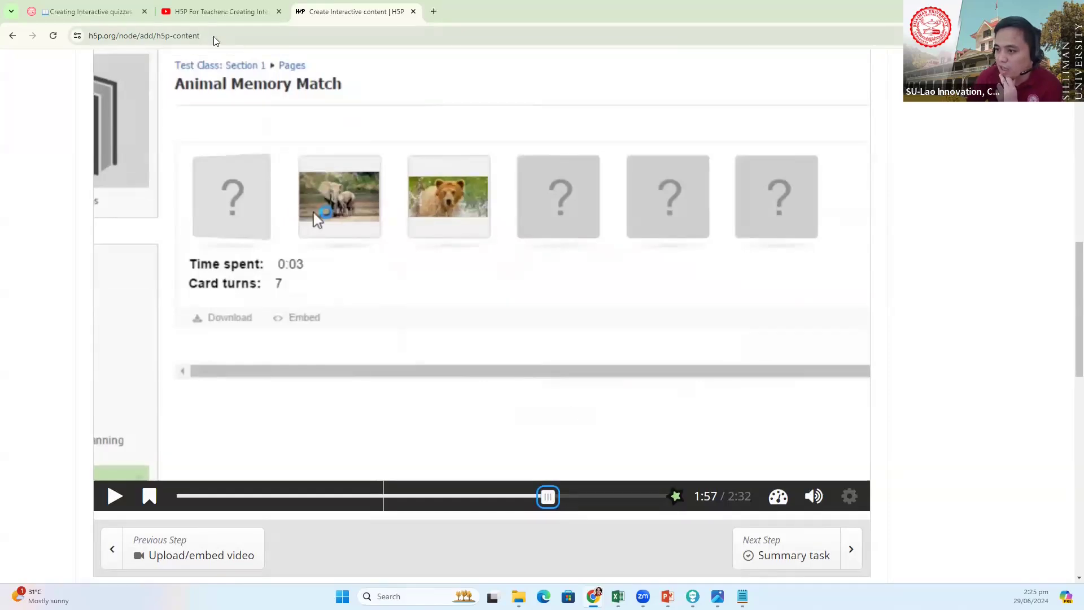
{"action": "scroll", "coordinate": [395, 141], "scroll_direction": "up", "scroll_amount": 5}
{"action": "scroll", "coordinate": [474, 221], "scroll_direction": "down", "scroll_amount": 2}
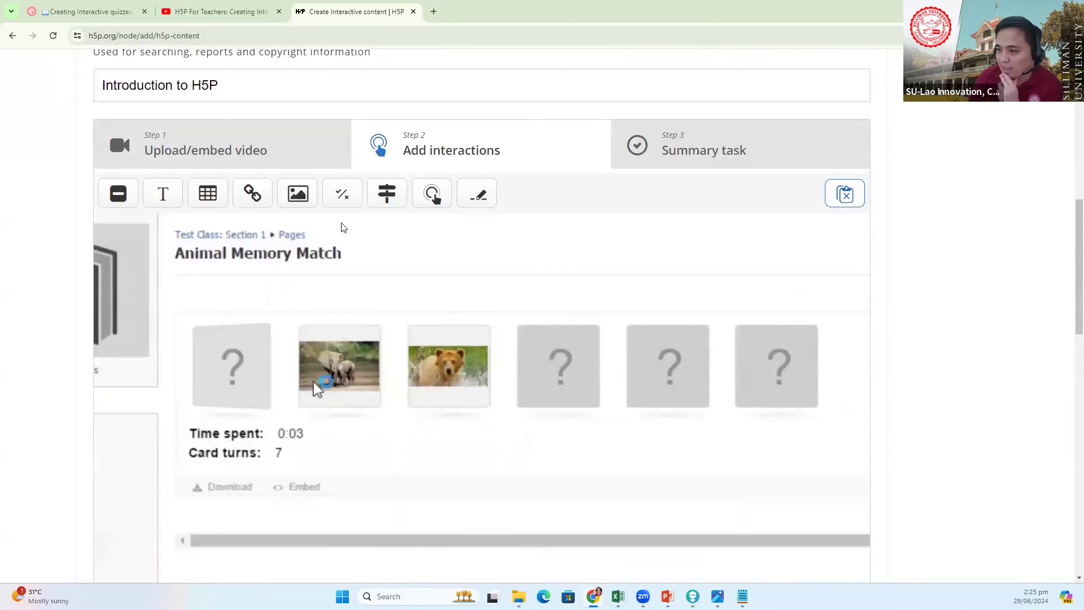
{"action": "scroll", "coordinate": [376, 208], "scroll_direction": "down", "scroll_amount": 2}
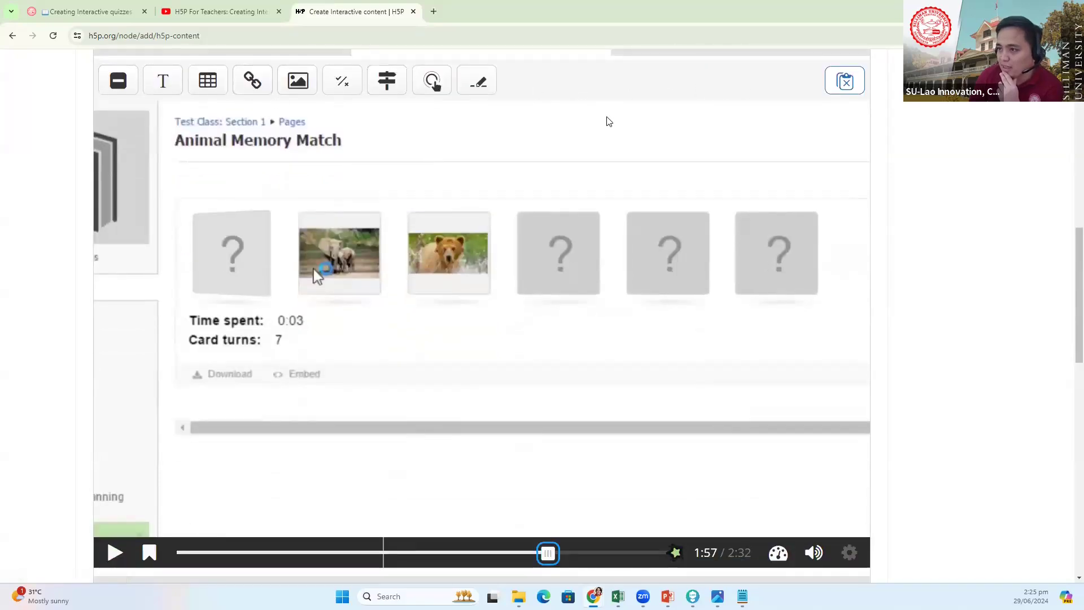
{"action": "scroll", "coordinate": [599, 130], "scroll_direction": "up", "scroll_amount": 2}
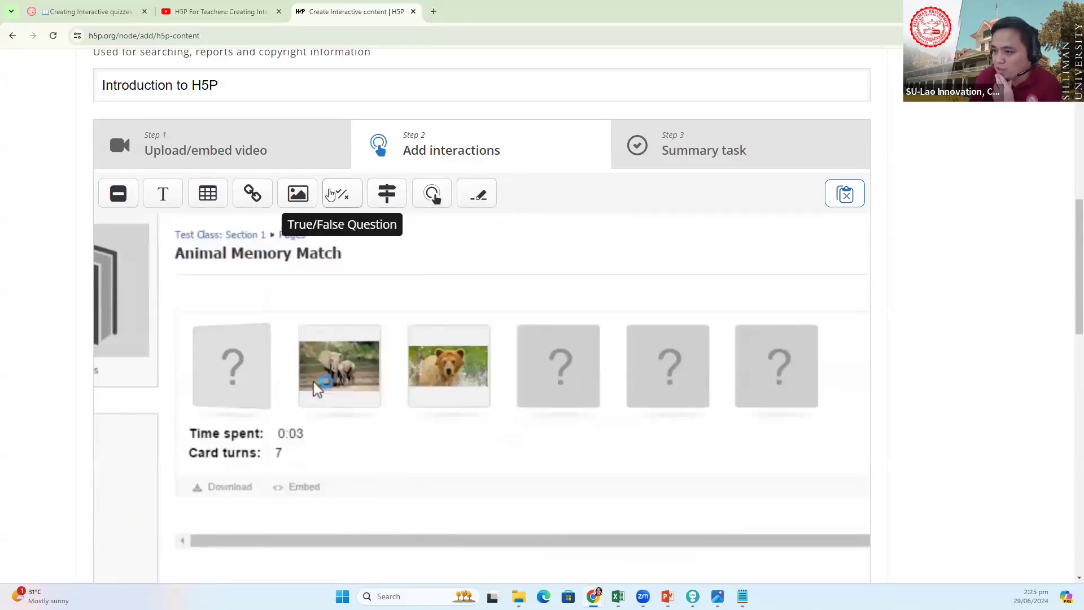
{"action": "left_click", "coordinate": [343, 195]}
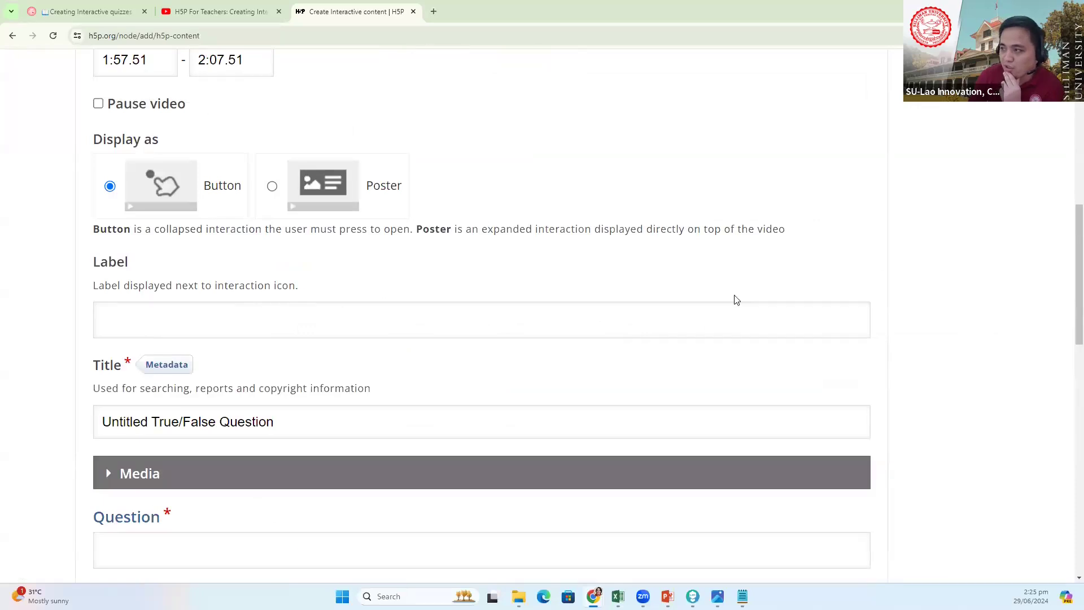
- Delete the untitled True/False Question interaction from the video and confirm its removal
{"action": "scroll", "coordinate": [868, 305], "scroll_direction": "up", "scroll_amount": 5}
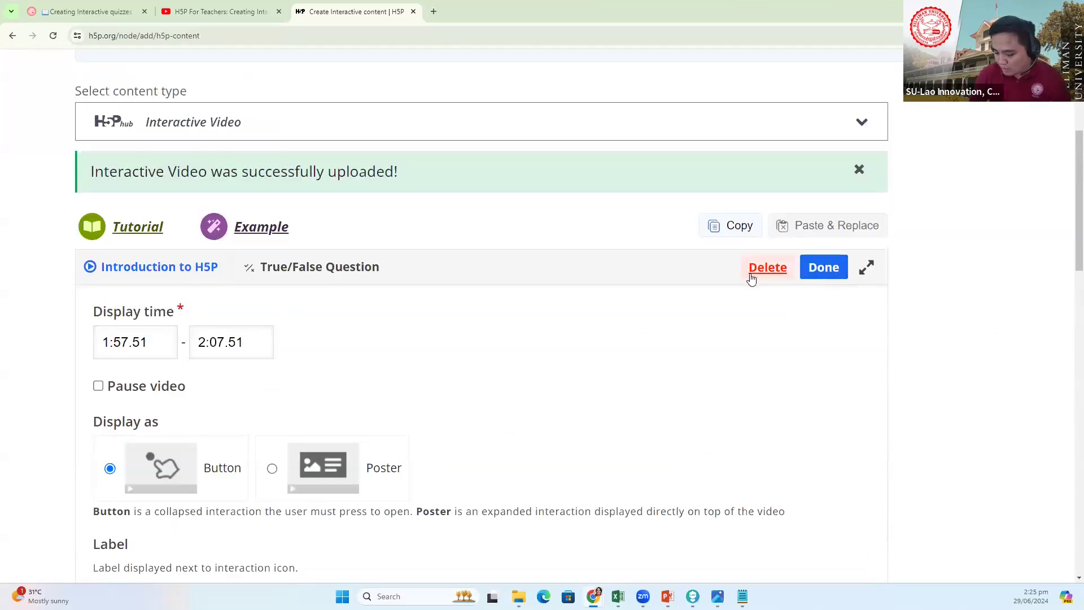
{"action": "key", "text": "ctrl+minus"}
{"action": "key", "text": "ctrl+minus"}
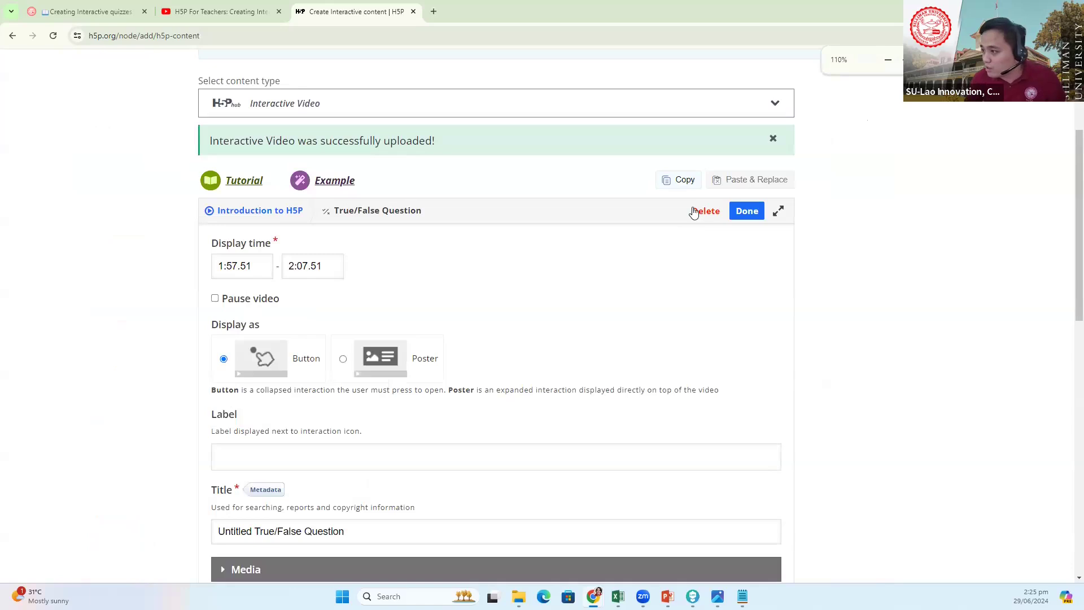
{"action": "left_click", "coordinate": [706, 211]}
{"action": "left_click", "coordinate": [616, 448]}
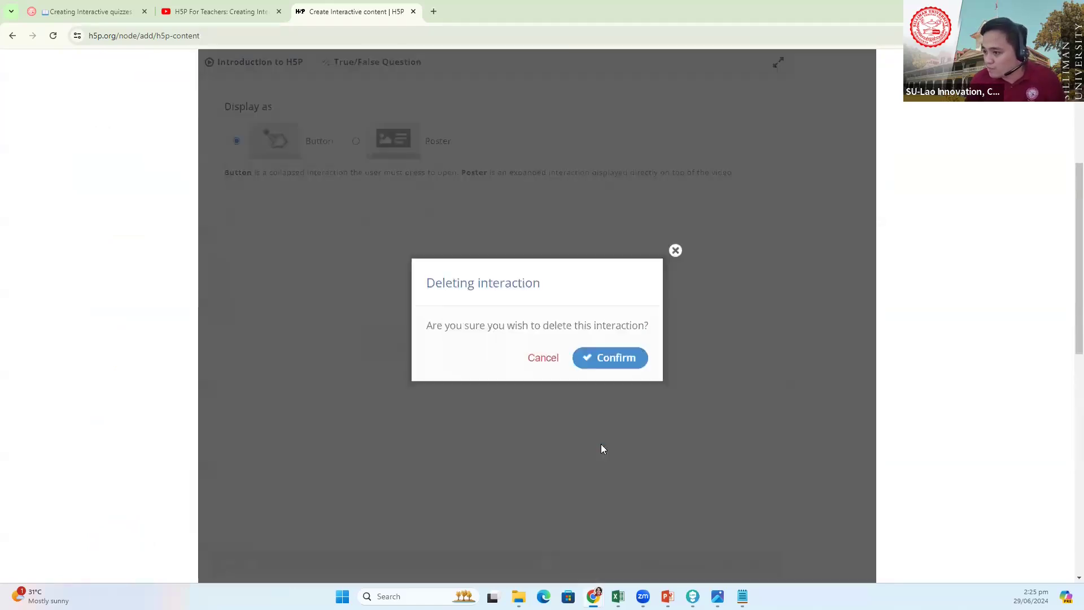
- Add a new True/False Question interaction at the current point of the Introduction to H5P video
{"action": "scroll", "coordinate": [627, 361], "scroll_direction": "down", "scroll_amount": 5}
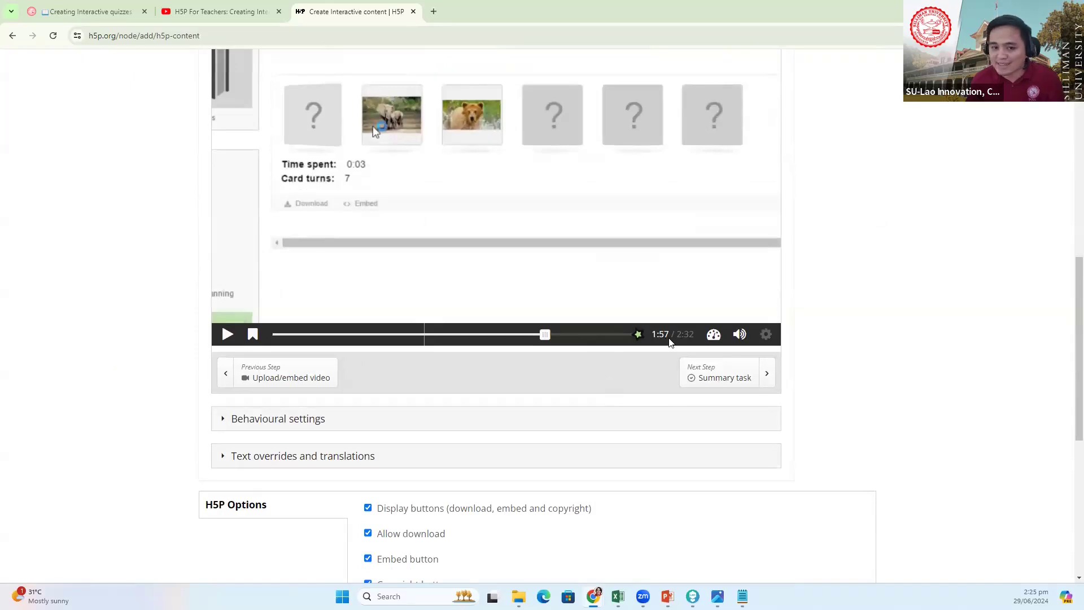
{"action": "scroll", "coordinate": [586, 266], "scroll_direction": "up", "scroll_amount": 5}
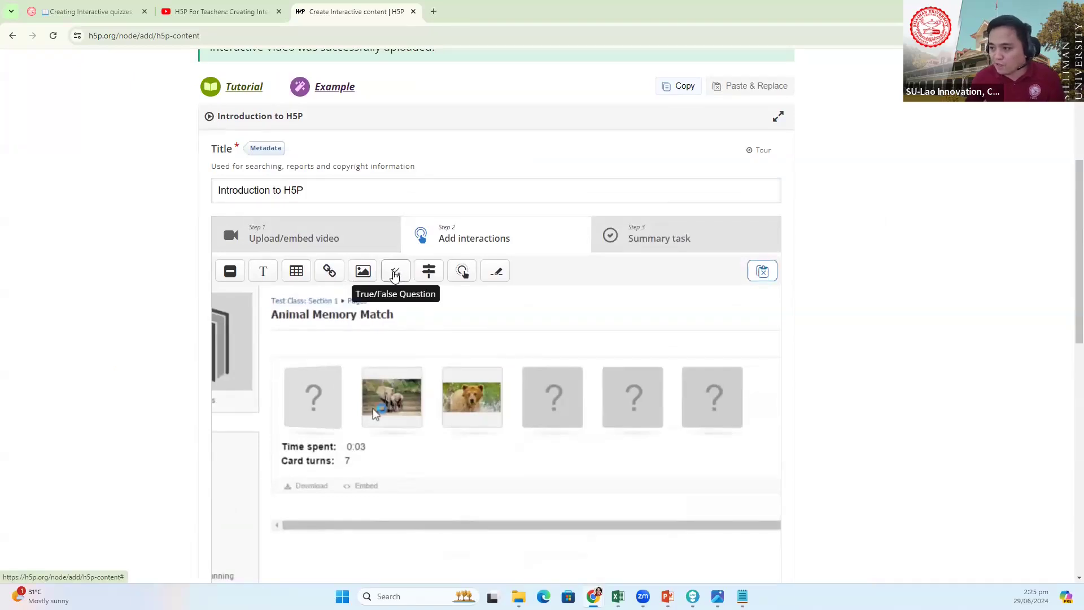
{"action": "scroll", "coordinate": [394, 275], "scroll_direction": "down", "scroll_amount": 1}
{"action": "left_click", "coordinate": [394, 217]}
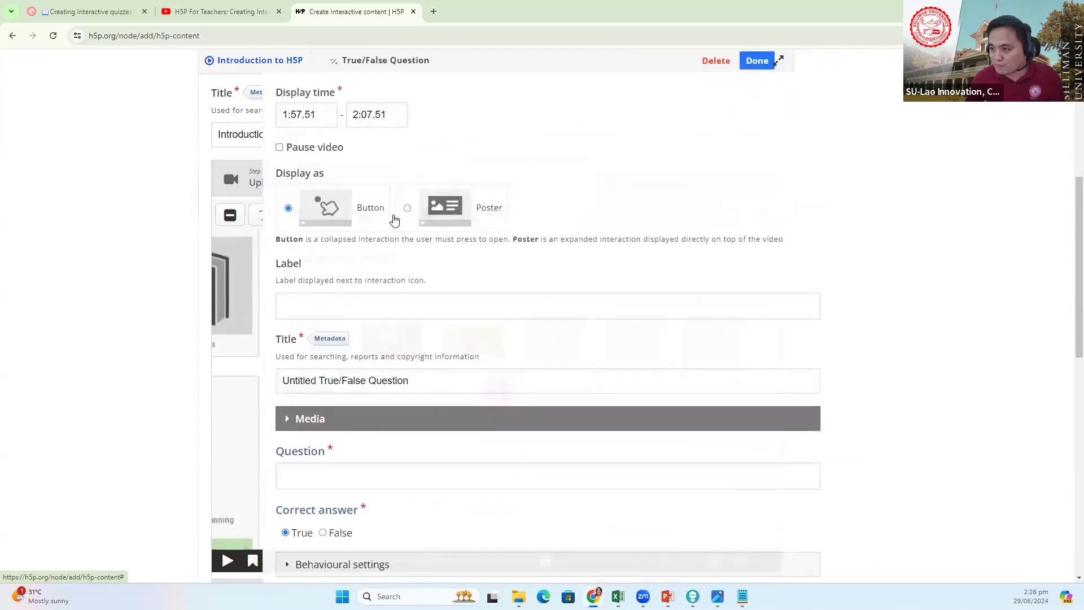
- Set the question's display time to 1:57 for both start and end, and make the video pause for it
{"action": "scroll", "coordinate": [350, 231], "scroll_direction": "up", "scroll_amount": 2}
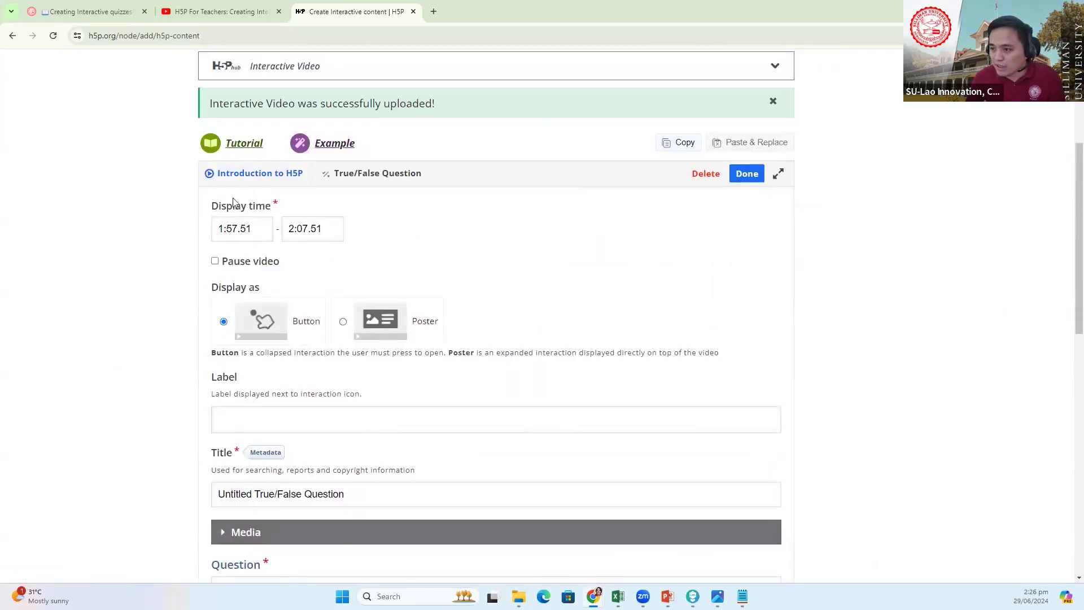
{"action": "key", "text": "BackSpace"}
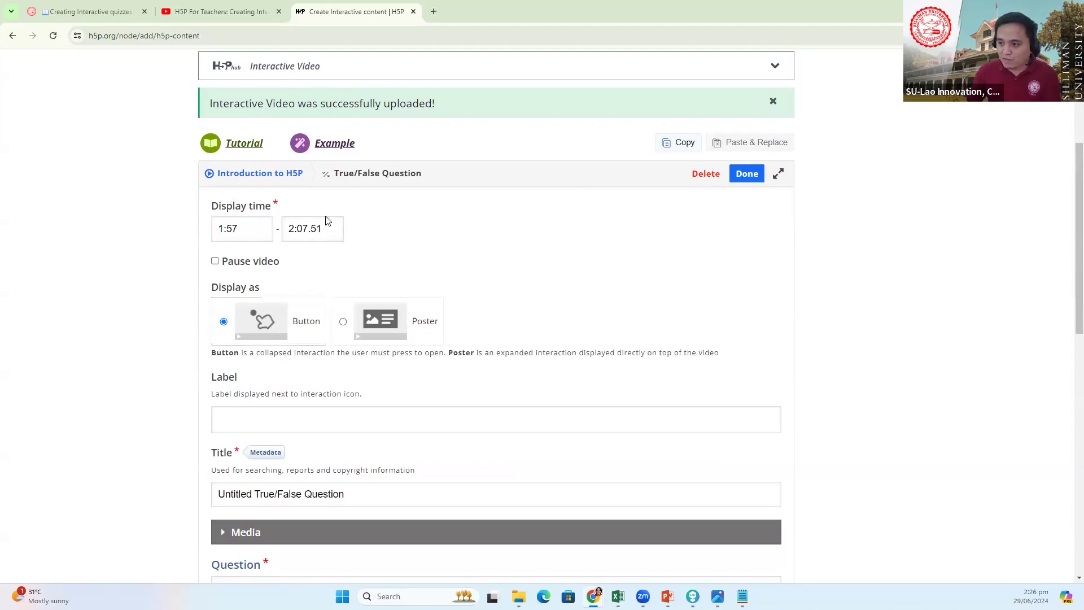
{"action": "key", "text": "BackSpace"}
{"action": "key", "text": "BackSpace"}
{"action": "key", "text": "BackSpace"}
{"action": "key", "text": "BackSpace"}
{"action": "key", "text": "BackSpace"}
{"action": "key", "text": "BackSpace"}
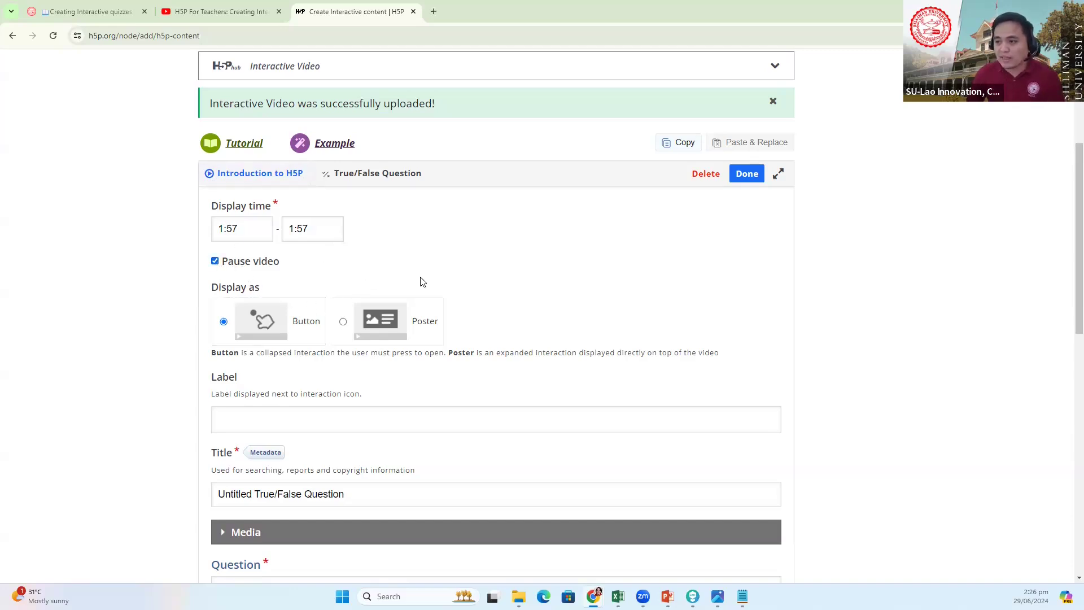
- Label the interaction "Quick Question 1" and change its title to "True or False"
{"action": "scroll", "coordinate": [421, 282], "scroll_direction": "down", "scroll_amount": 1}
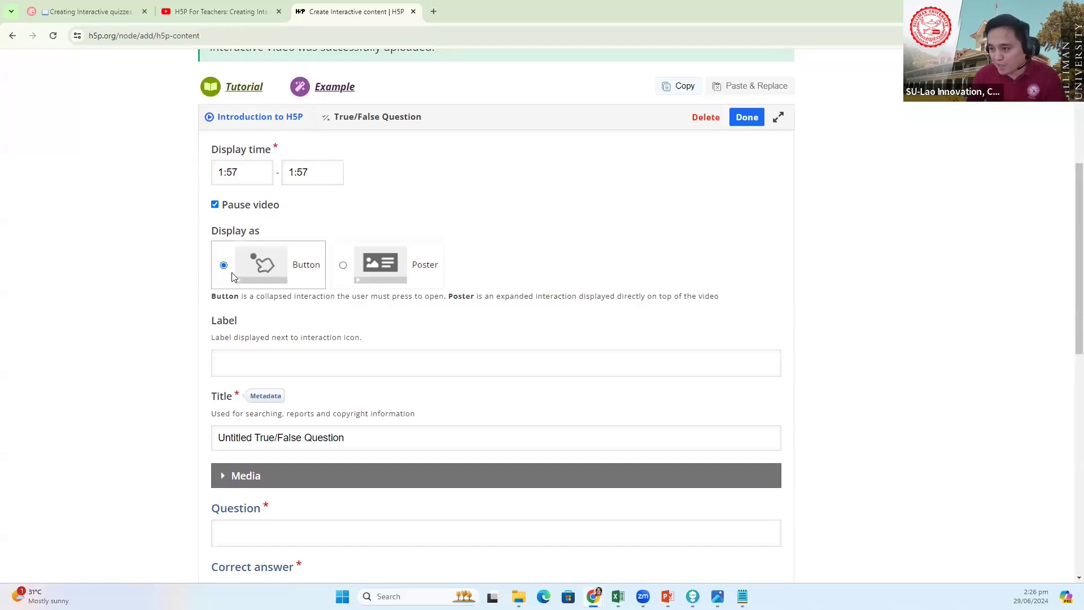
{"action": "scroll", "coordinate": [262, 269], "scroll_direction": "down", "scroll_amount": 2}
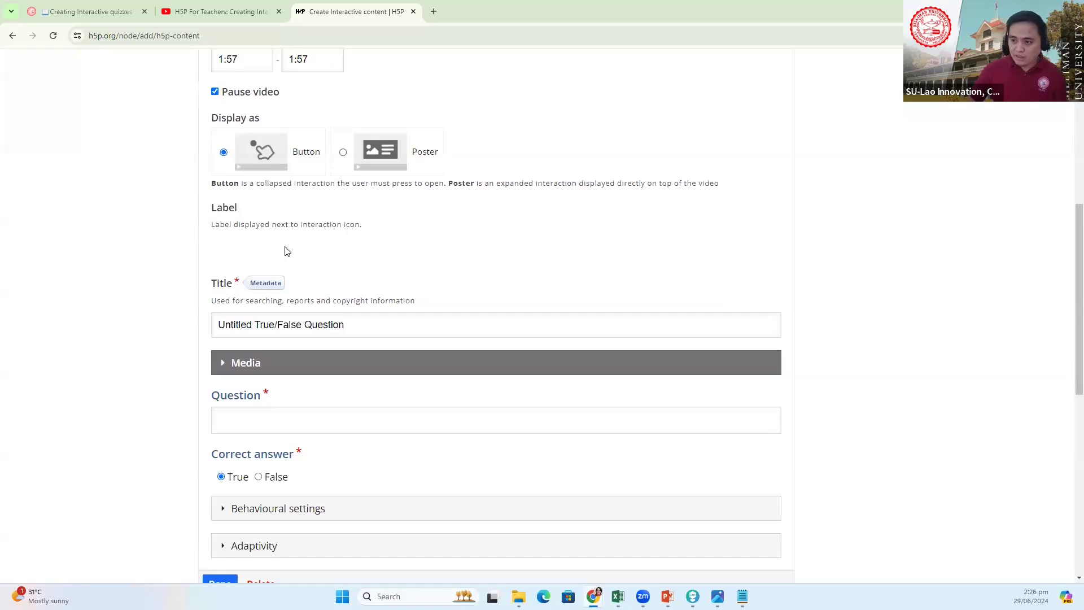
{"action": "left_click", "coordinate": [235, 256]}
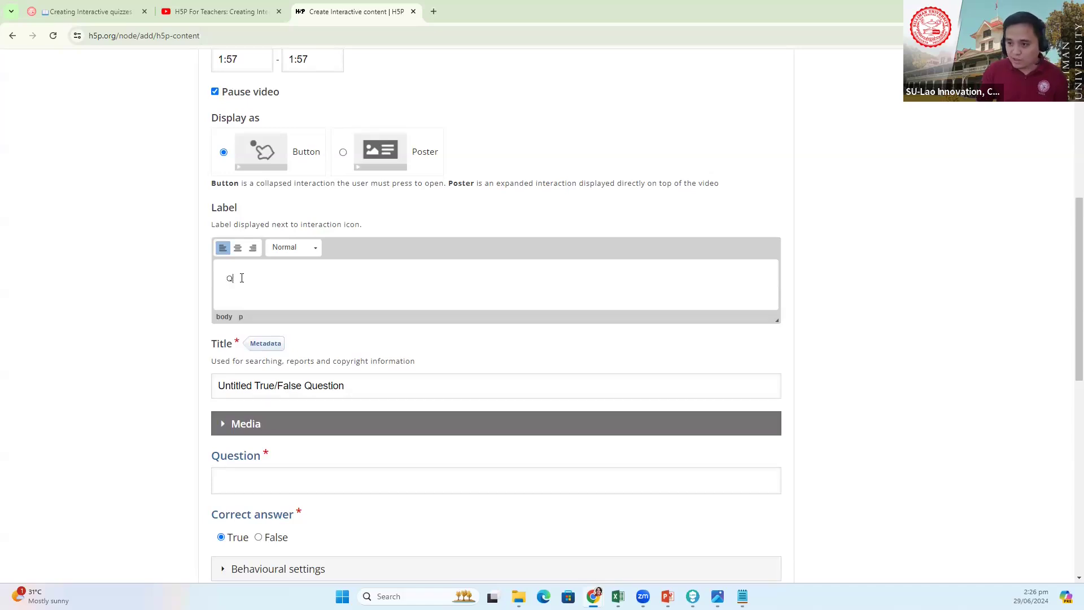
{"action": "type", "text": "Quick Question 1"}
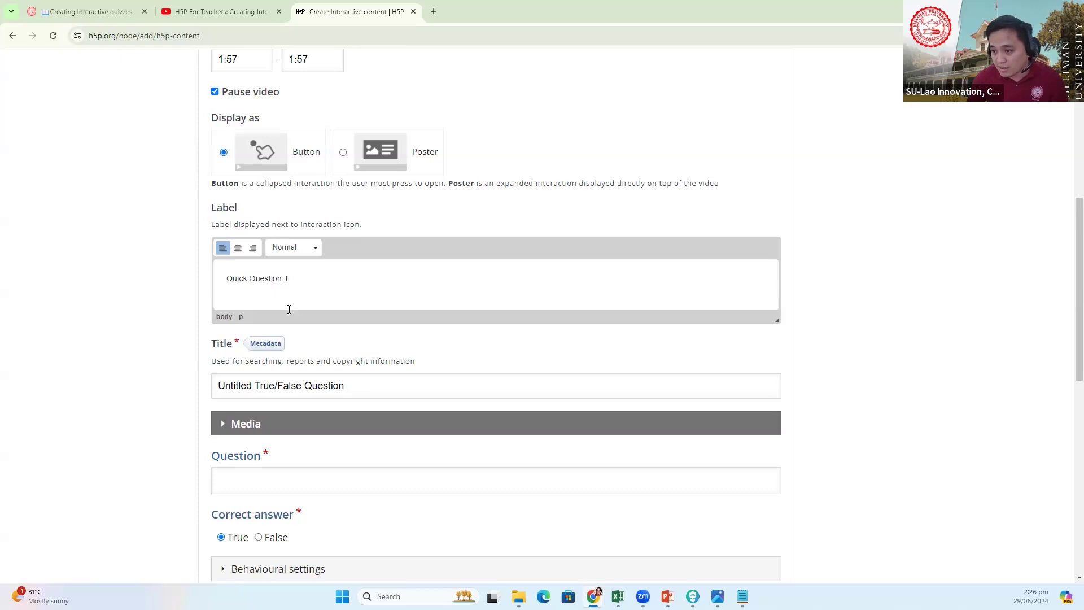
{"action": "scroll", "coordinate": [358, 370], "scroll_direction": "down", "scroll_amount": 2}
{"action": "left_click_drag", "start_coordinate": [354, 276], "coordinate": [193, 277]}
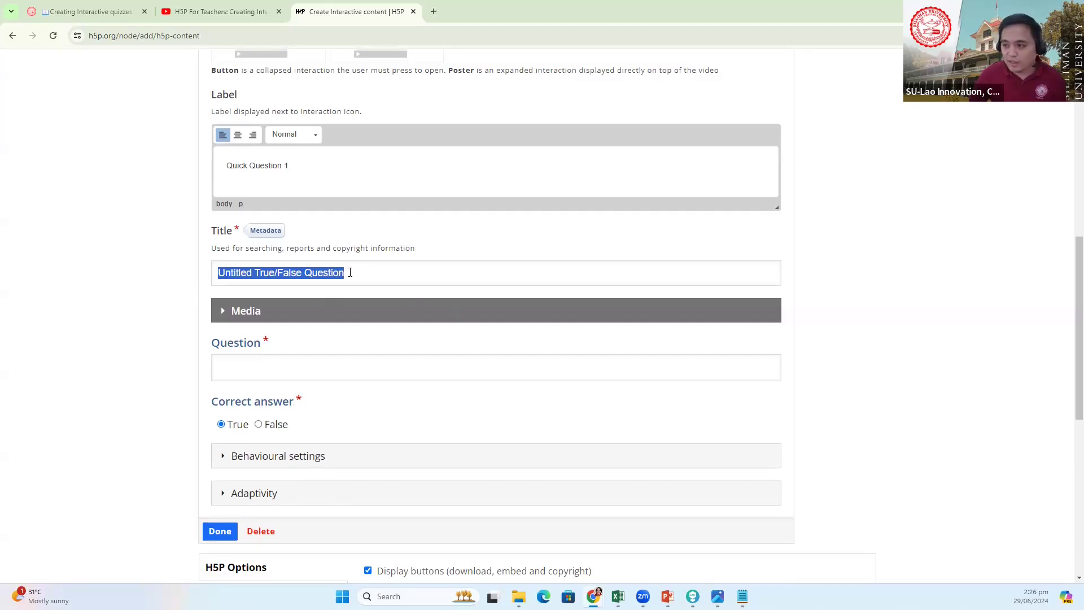
{"action": "key", "text": "BackSpace"}
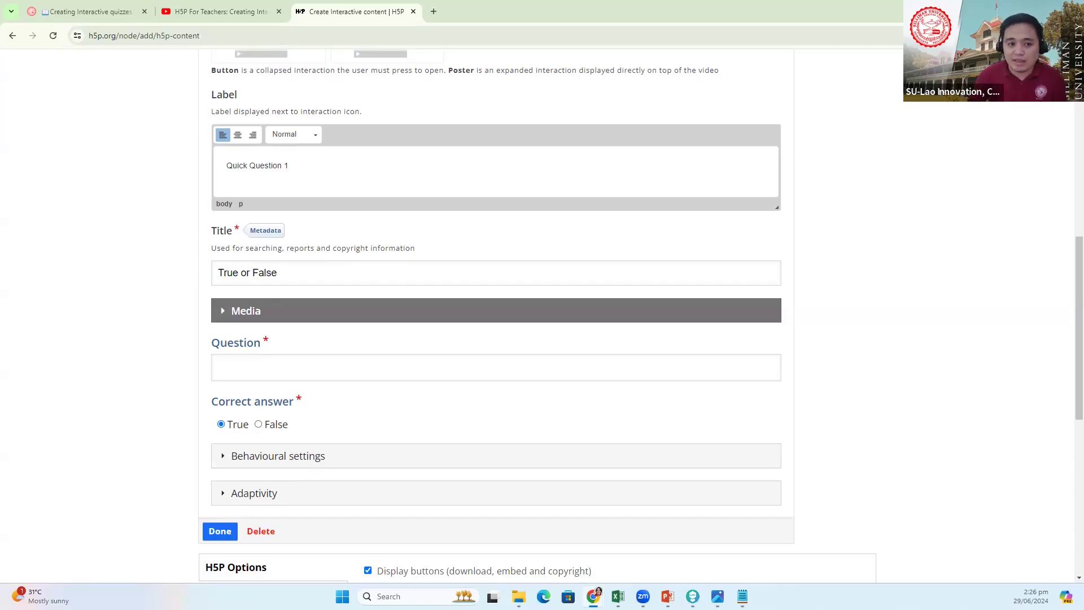
- Enter the question "H5P content can only be shared through a Google Classroom link." and set its correct answer to False
{"action": "scroll", "coordinate": [335, 368], "scroll_direction": "down", "scroll_amount": 3}
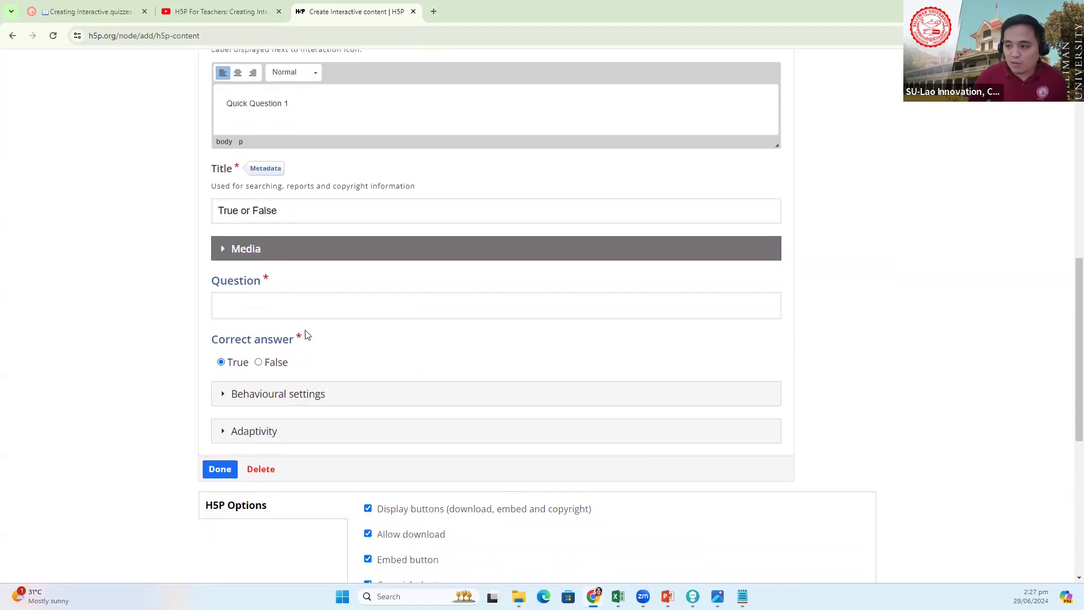
{"action": "left_click", "coordinate": [247, 255]}
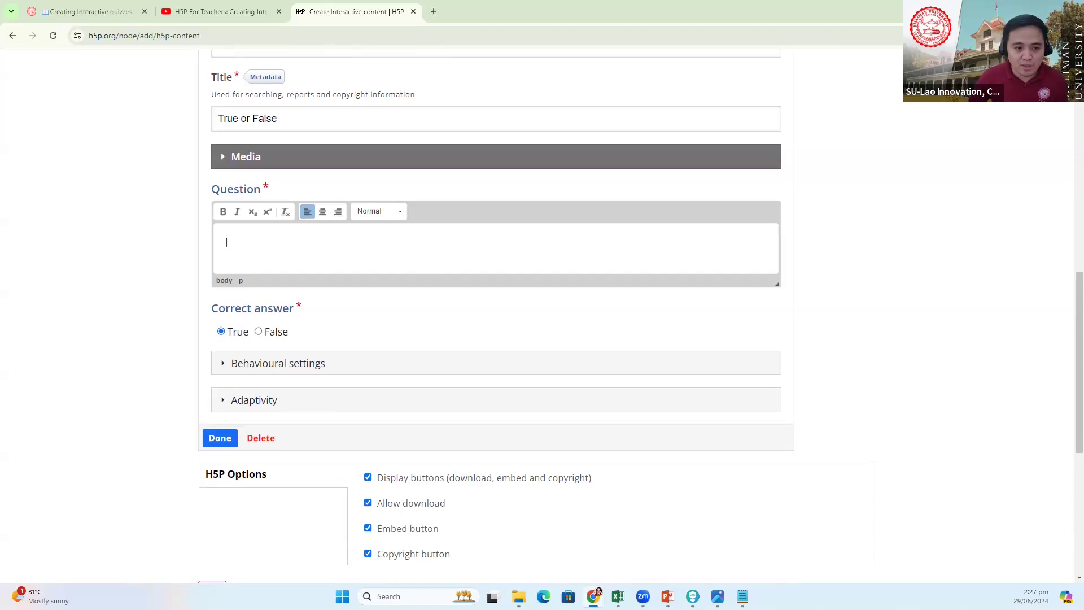
{"action": "key", "text": "alt+Tab"}
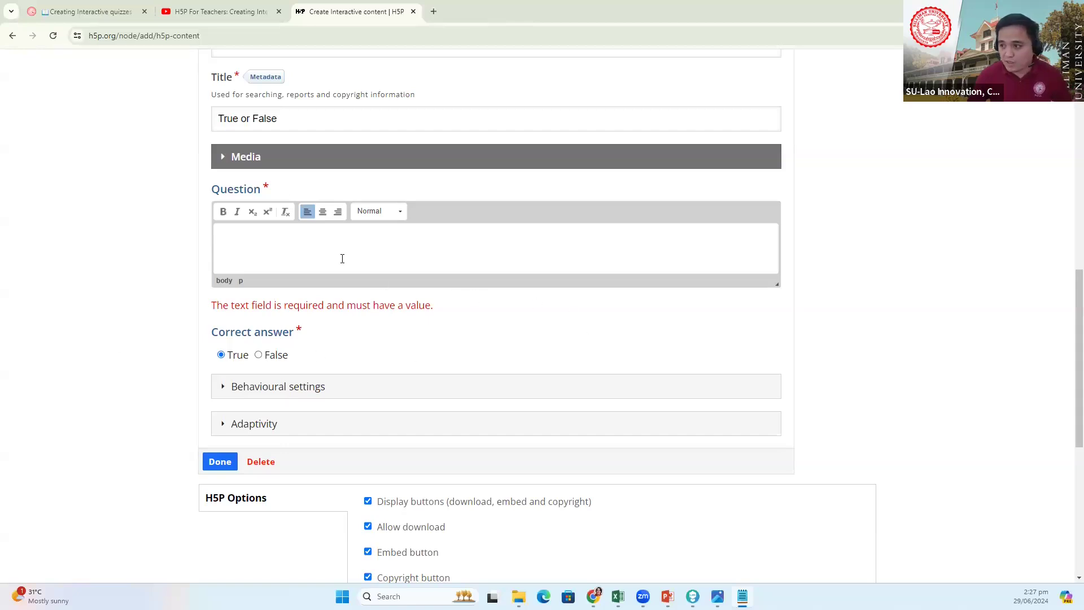
{"action": "left_click", "coordinate": [265, 239]}
{"action": "type", "text": "H5P content can only be shared through a Google Classroom link."}
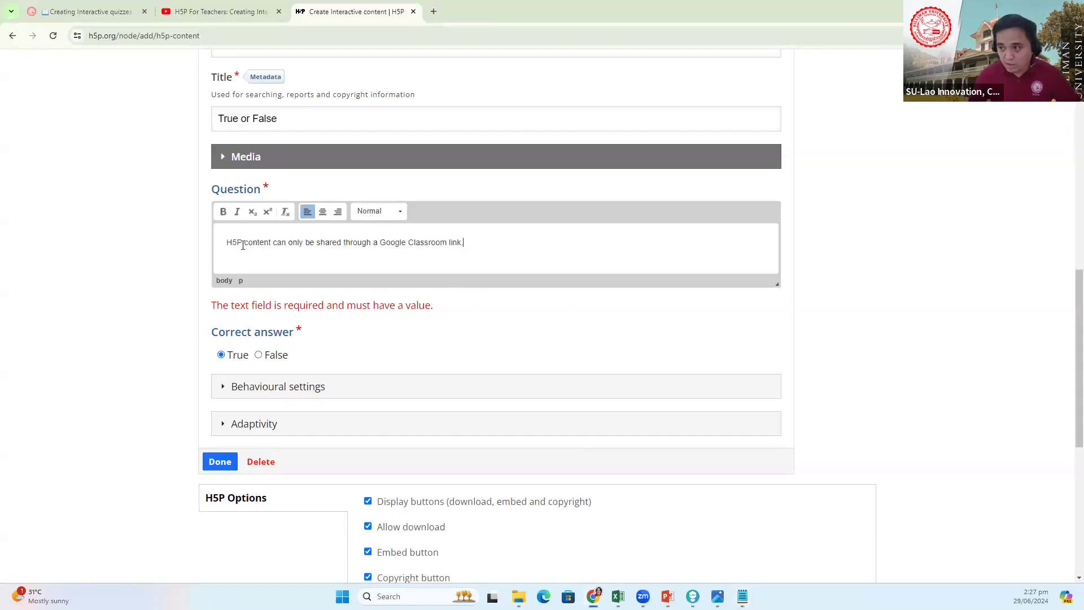
{"action": "scroll", "coordinate": [361, 248], "scroll_direction": "down", "scroll_amount": 2}
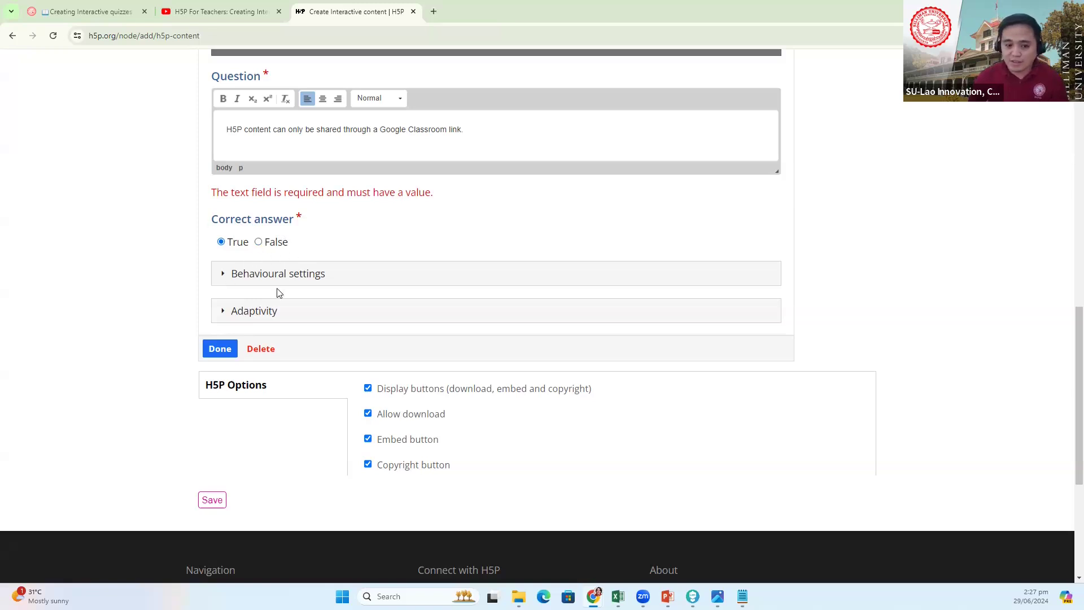
{"action": "left_click", "coordinate": [264, 242]}
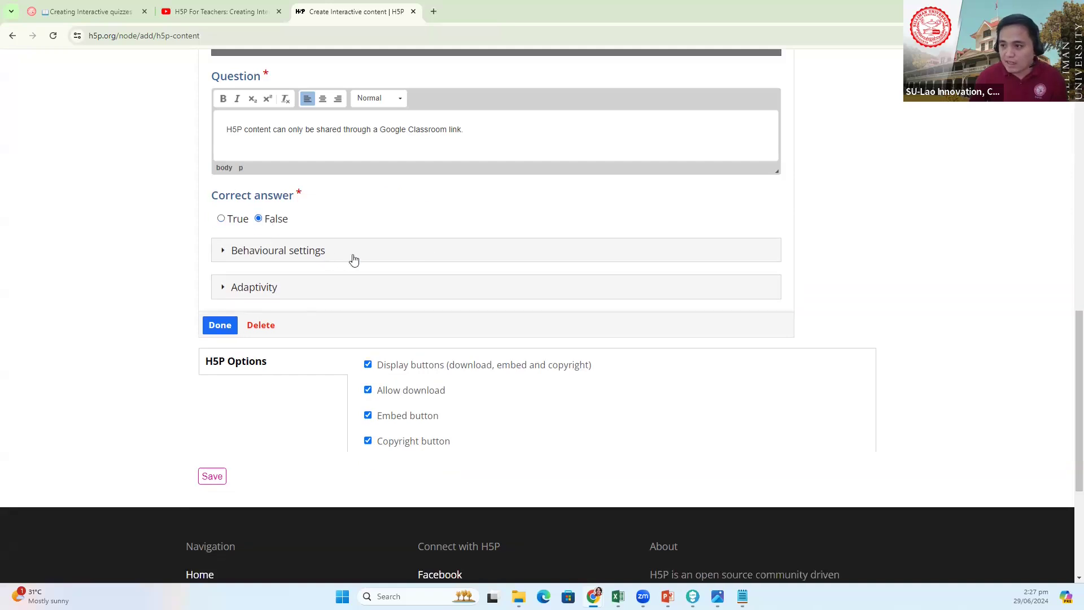
- Disable the "Show Solution" button in the question's behavioural settings
{"action": "left_click", "coordinate": [320, 252]}
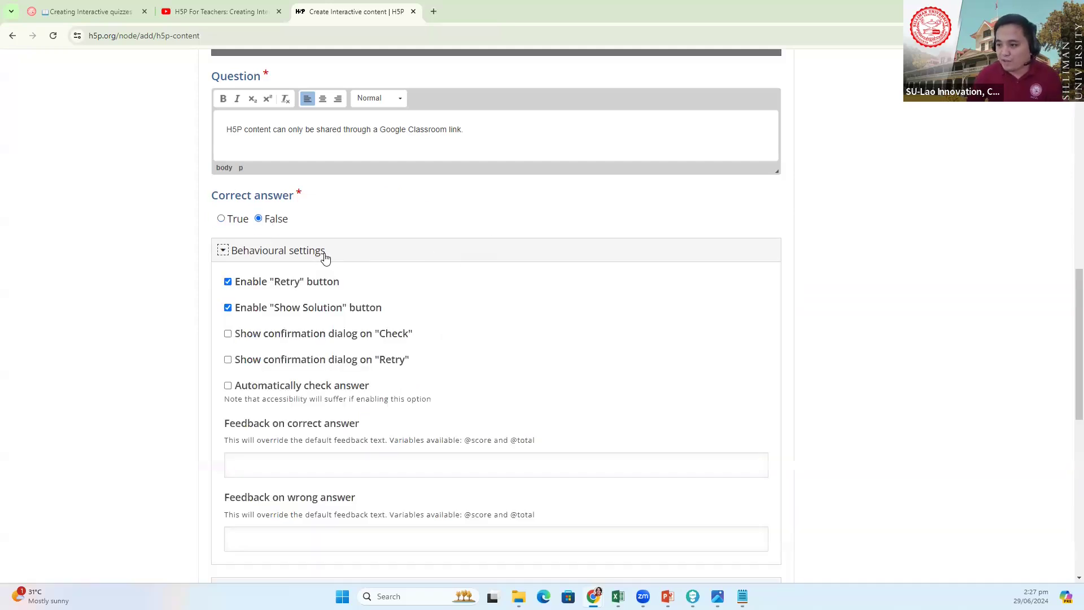
{"action": "scroll", "coordinate": [388, 268], "scroll_direction": "down", "scroll_amount": 1}
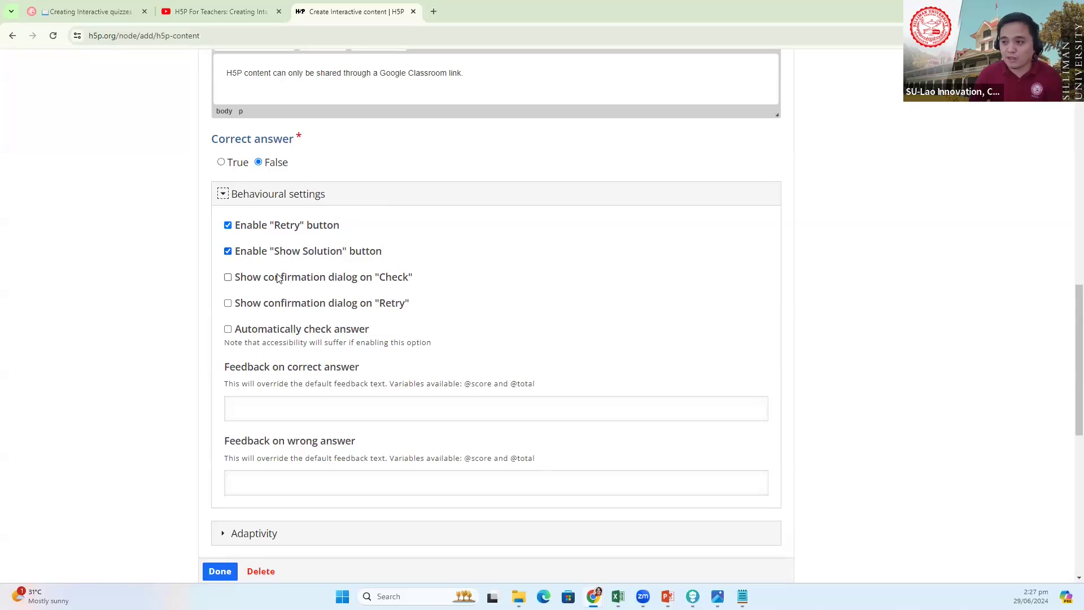
{"action": "left_click", "coordinate": [228, 252]}
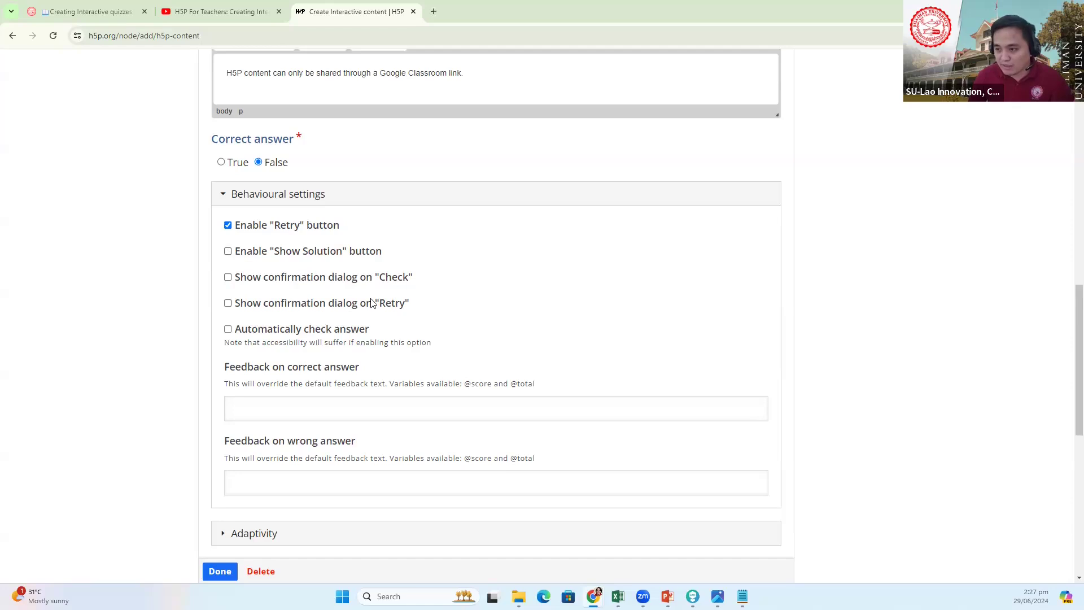
- Enter correct-answer feedback explaining that H5P content can be shared in multiple ways, including Google Classroom, websites and blogs, and wrong-answer feedback "Try again!"
{"action": "scroll", "coordinate": [360, 282], "scroll_direction": "down", "scroll_amount": 3}
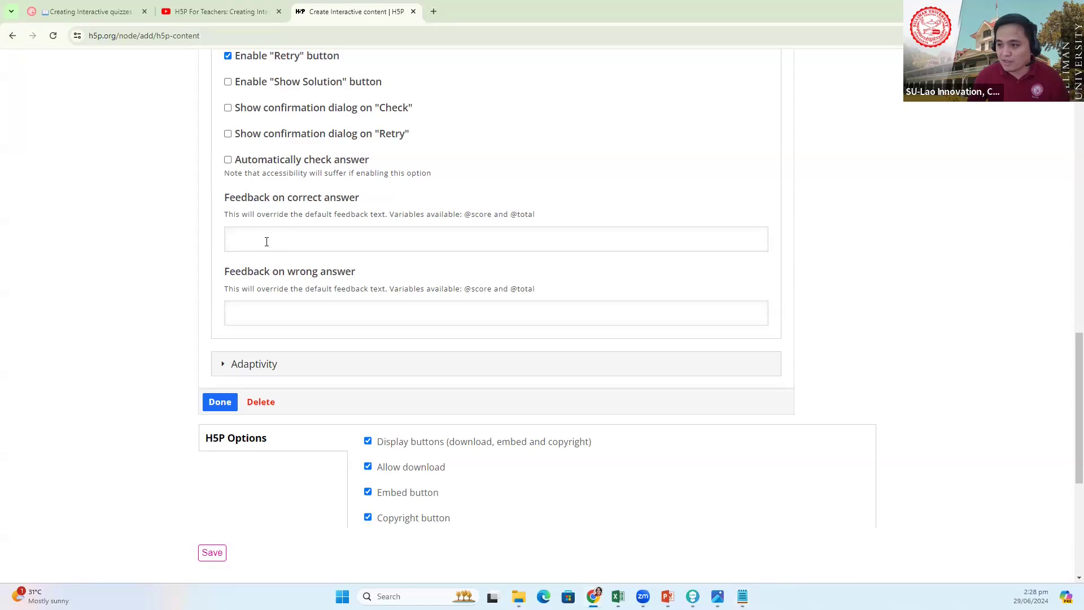
{"action": "type", "text": "Google Classroom, websites, blogs, and various learning management systems like Moodle, Blackboard, and Schoology."}
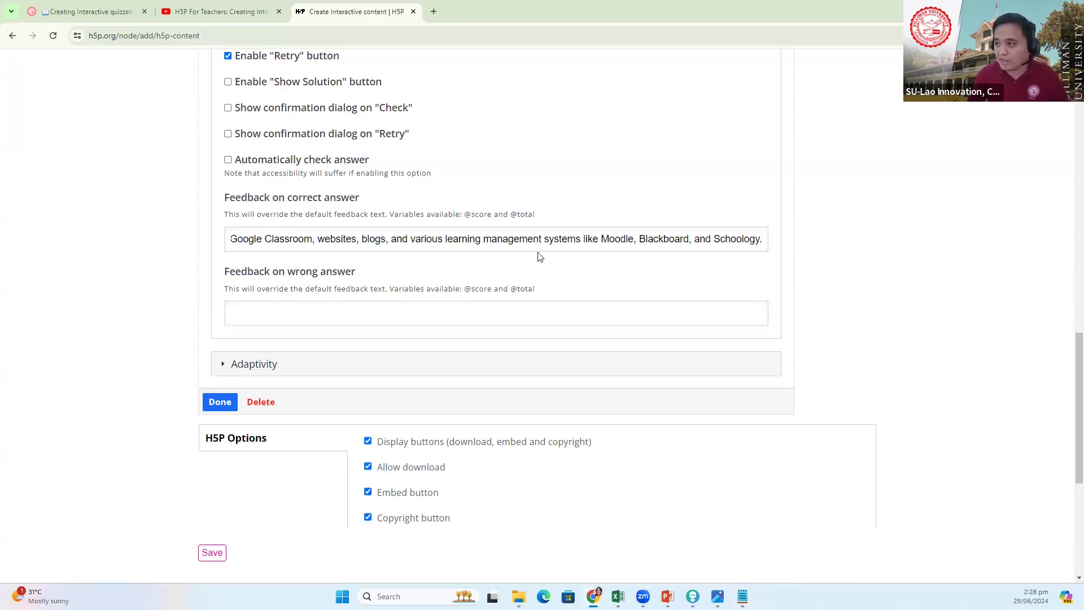
{"action": "left_click", "coordinate": [277, 309]}
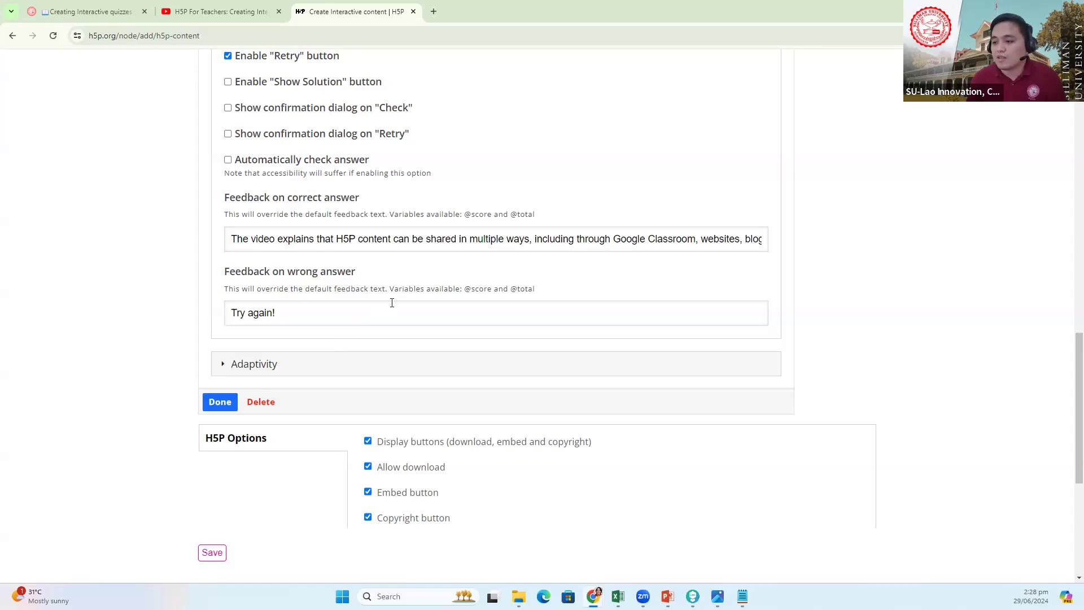
- Review the question's behavioural settings, its adaptivity options for correct and wrong answers, and its display settings
{"action": "scroll", "coordinate": [415, 296], "scroll_direction": "up", "scroll_amount": 2}
{"action": "scroll", "coordinate": [412, 292], "scroll_direction": "up", "scroll_amount": 2}
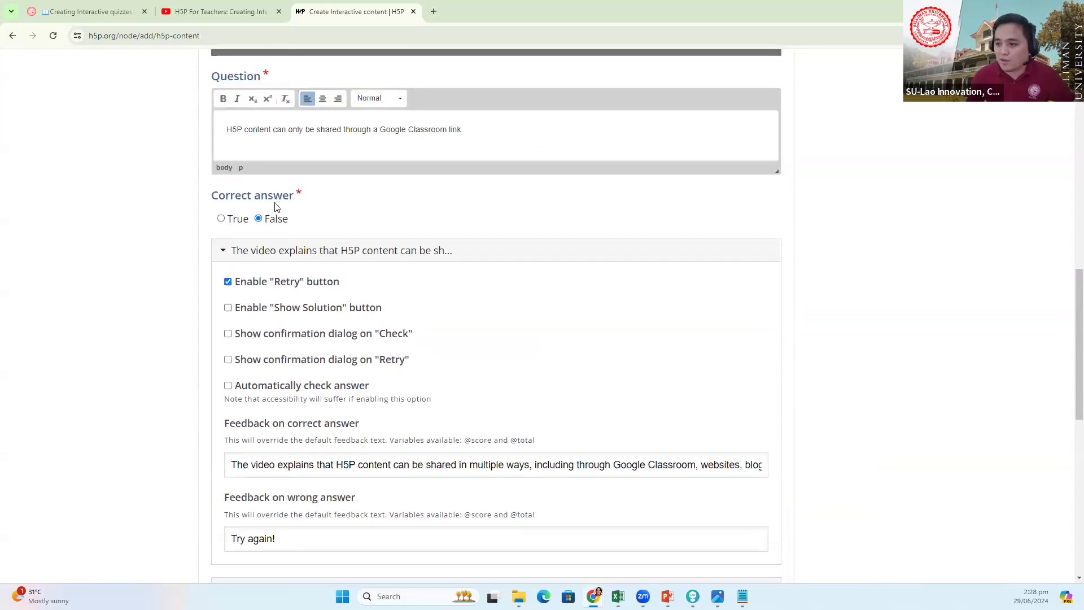
{"action": "left_click", "coordinate": [288, 249]}
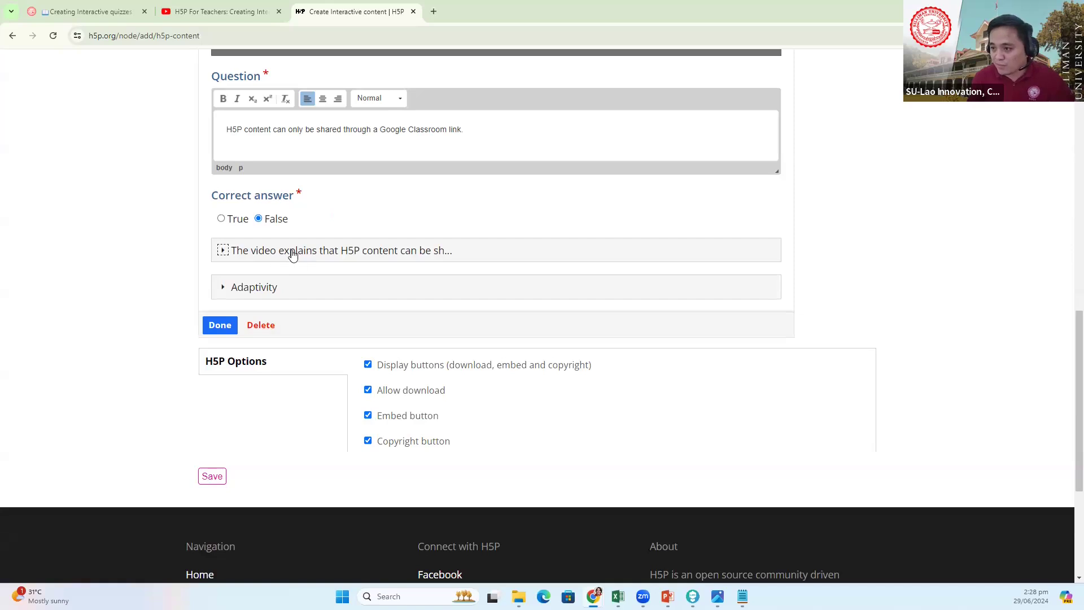
{"action": "left_click", "coordinate": [292, 255]}
{"action": "scroll", "coordinate": [314, 256], "scroll_direction": "down", "scroll_amount": 1}
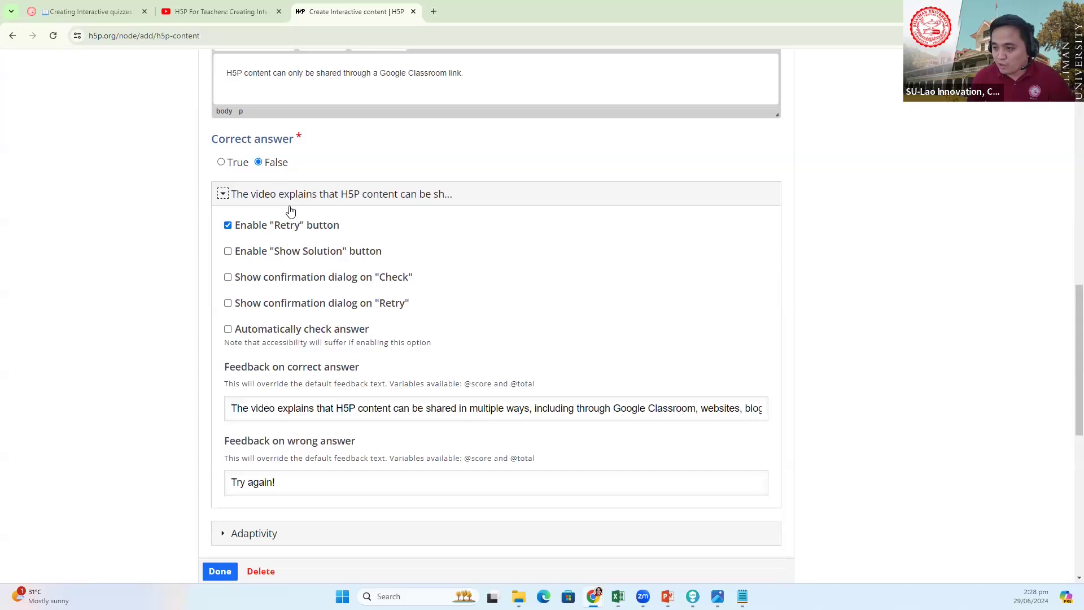
{"action": "scroll", "coordinate": [305, 418], "scroll_direction": "down", "scroll_amount": 3}
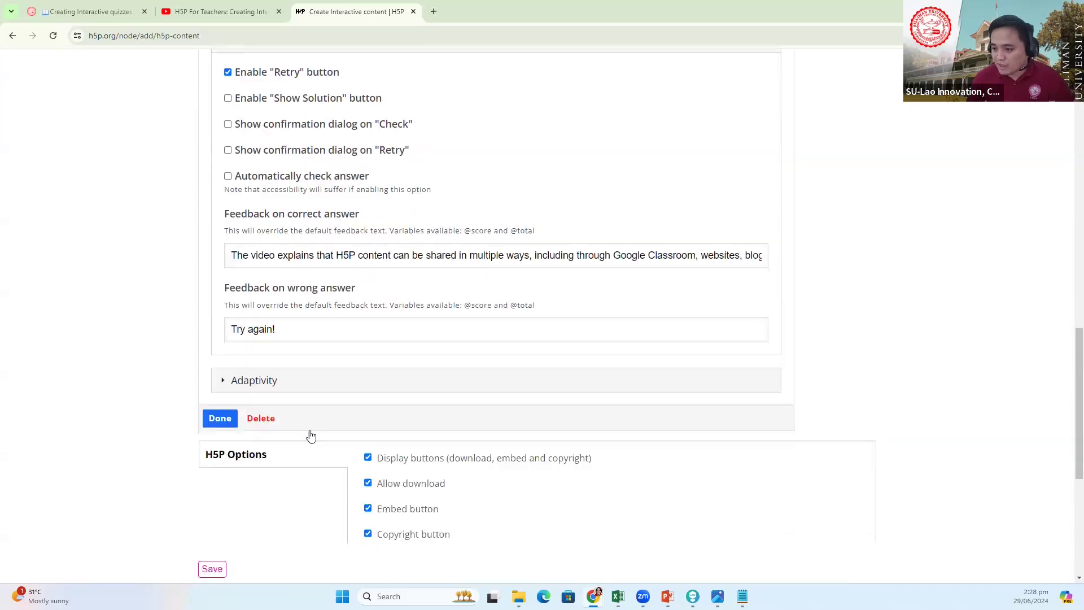
{"action": "left_click", "coordinate": [297, 369]}
{"action": "scroll", "coordinate": [362, 379], "scroll_direction": "down", "scroll_amount": 3}
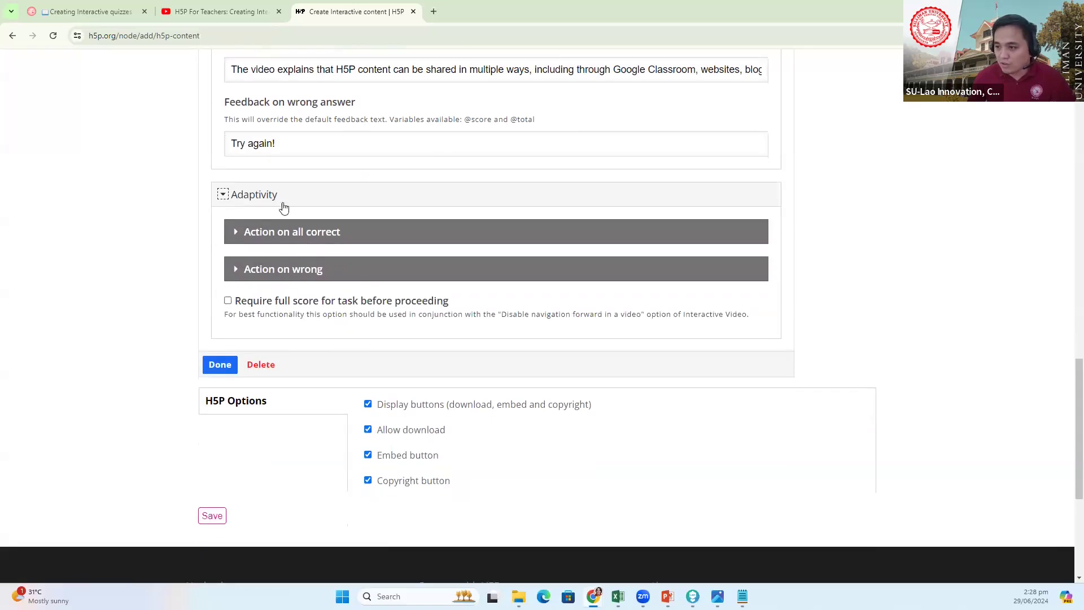
{"action": "left_click", "coordinate": [248, 195]}
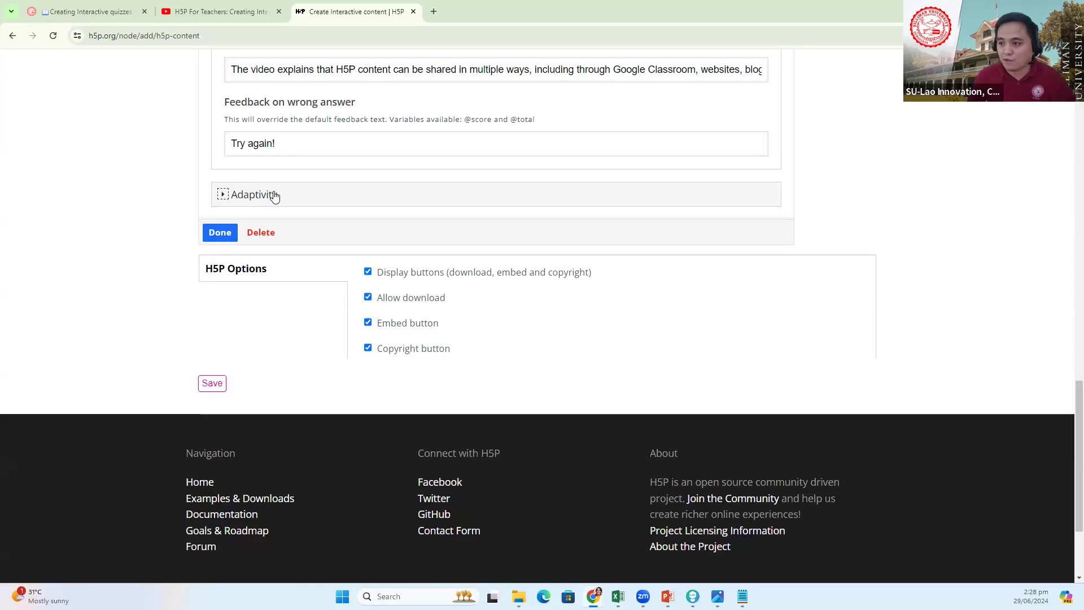
{"action": "left_click", "coordinate": [273, 196]}
{"action": "left_click", "coordinate": [282, 201]}
{"action": "scroll", "coordinate": [310, 218], "scroll_direction": "up", "scroll_amount": 1}
{"action": "scroll", "coordinate": [311, 217], "scroll_direction": "up", "scroll_amount": 6}
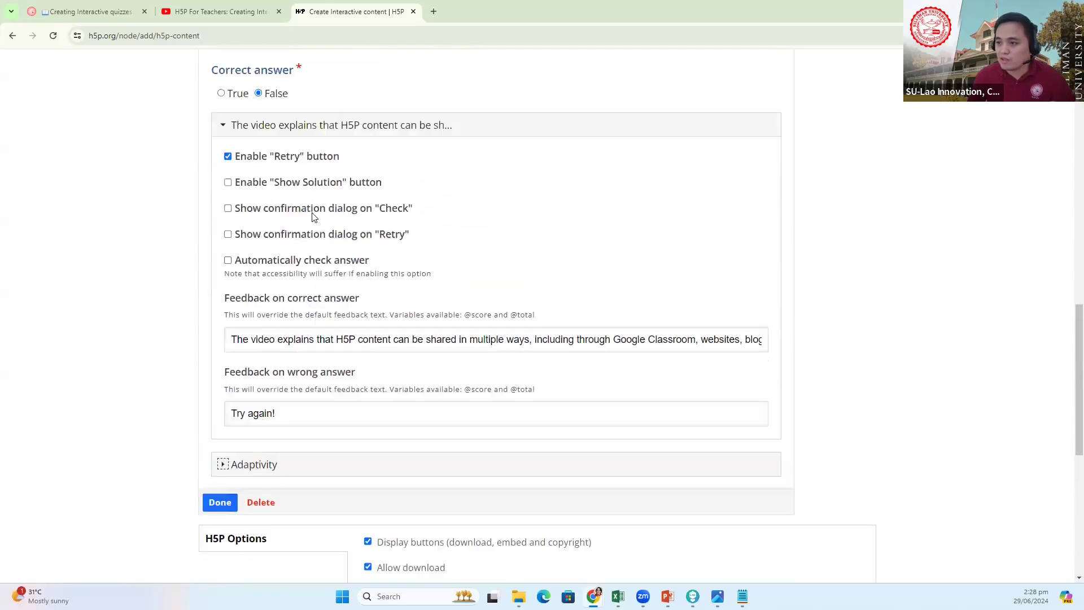
{"action": "left_click", "coordinate": [304, 249]}
{"action": "scroll", "coordinate": [379, 256], "scroll_direction": "up", "scroll_amount": 8}
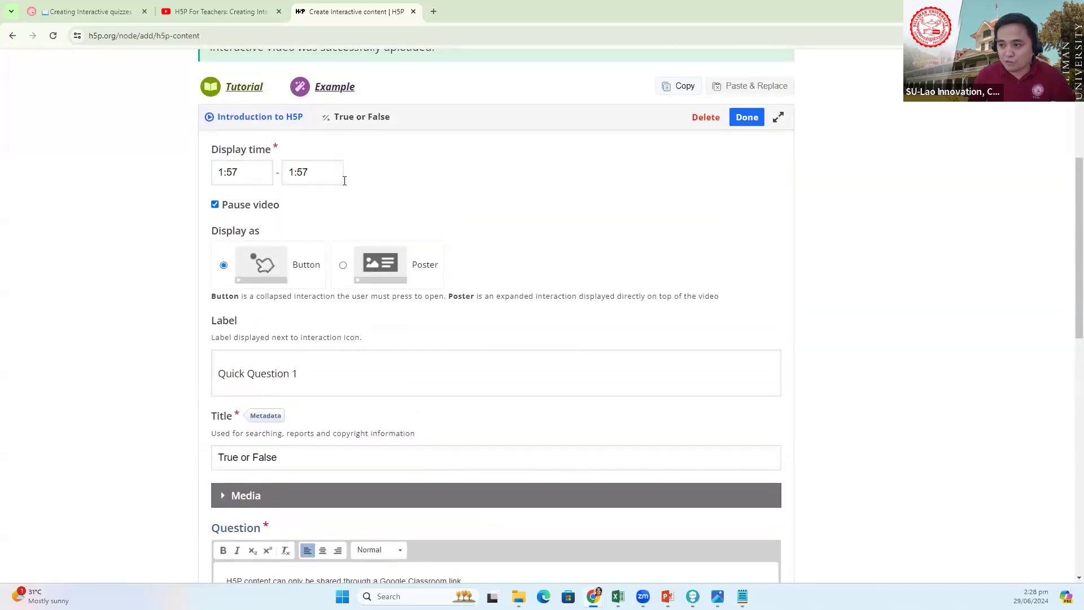
- Review the True/False question's label, question text, correct answer, retry option and feedback texts
{"action": "scroll", "coordinate": [357, 274], "scroll_direction": "down", "scroll_amount": 3}
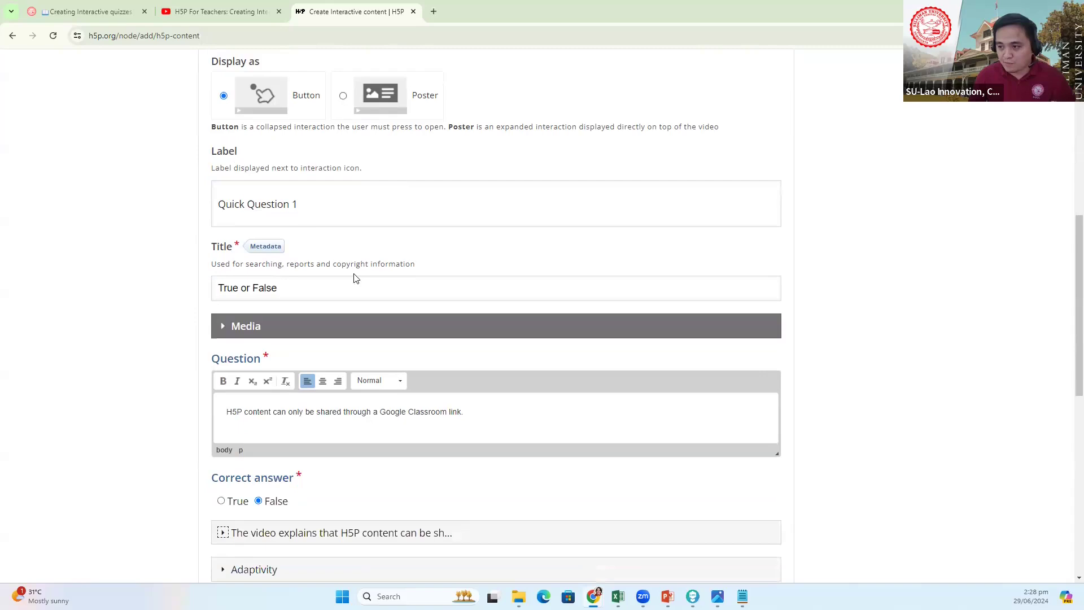
{"action": "left_click", "coordinate": [315, 208]}
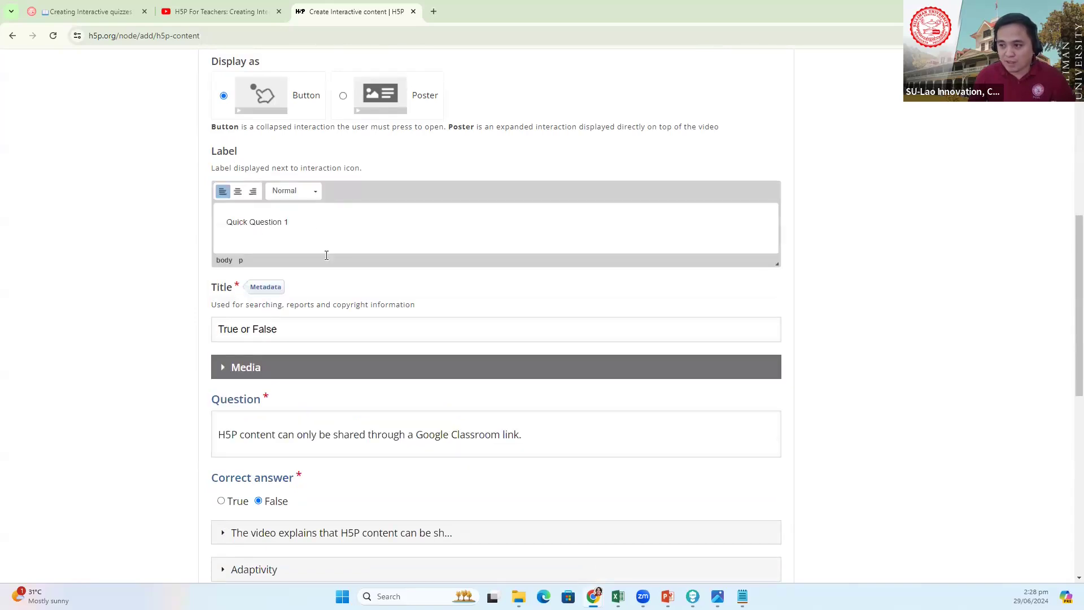
{"action": "scroll", "coordinate": [326, 255], "scroll_direction": "down", "scroll_amount": 3}
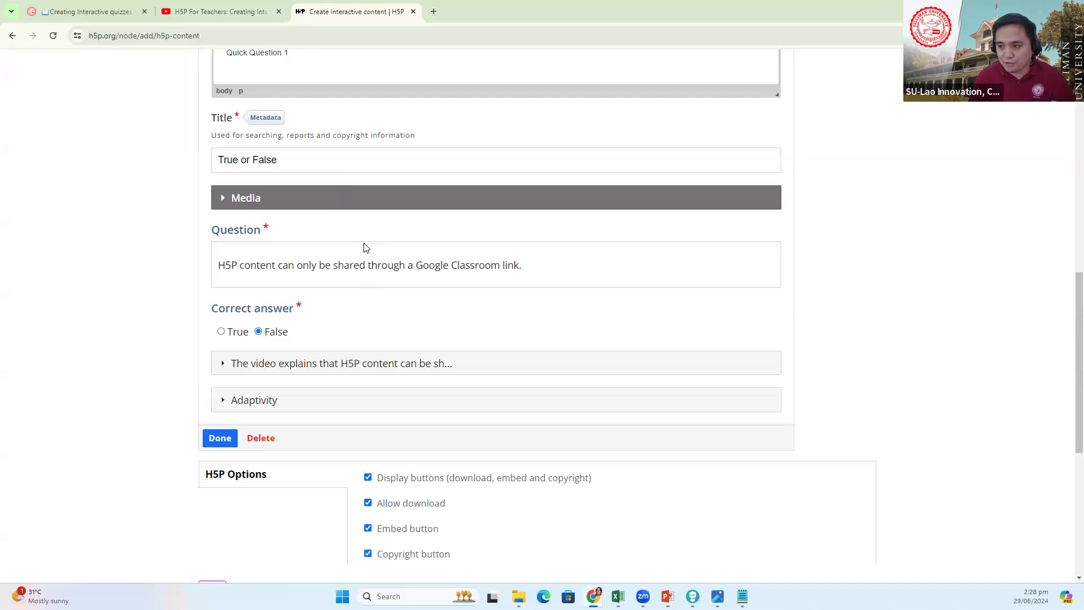
{"action": "left_click", "coordinate": [301, 270]}
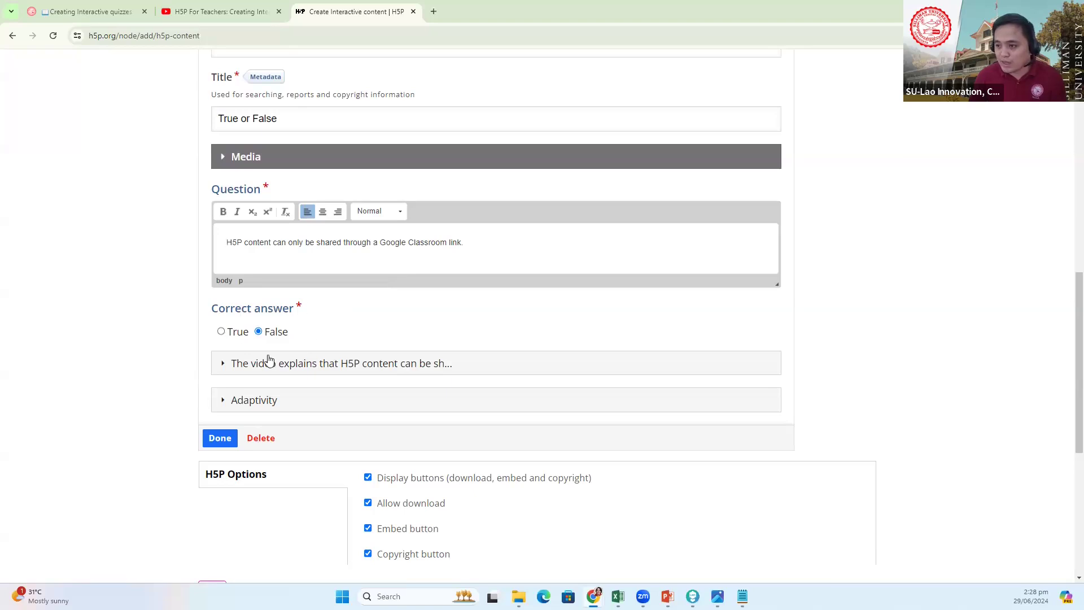
{"action": "scroll", "coordinate": [269, 362], "scroll_direction": "down", "scroll_amount": 2}
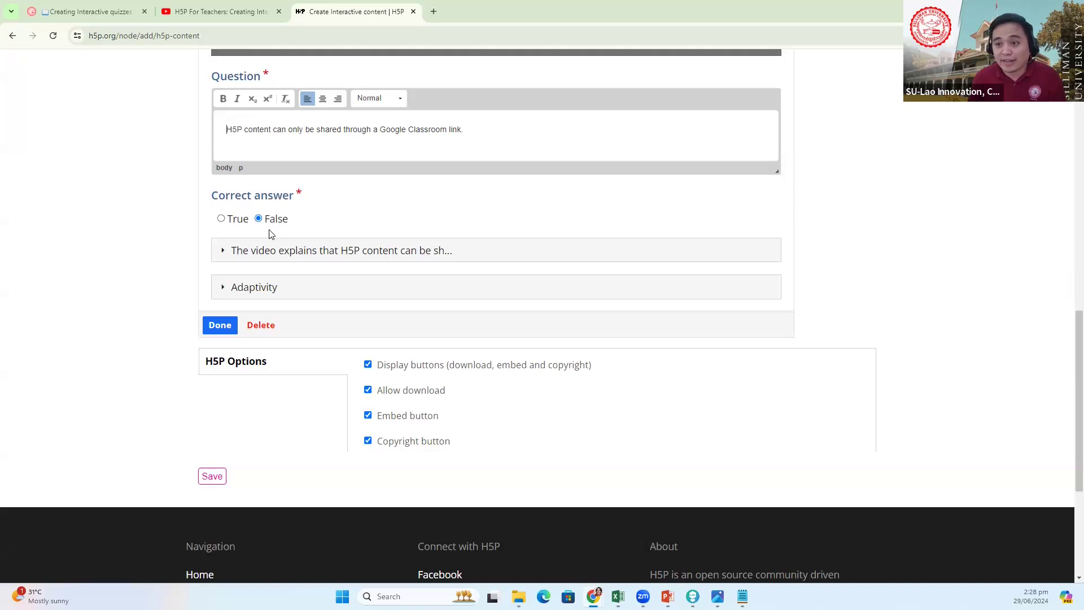
{"action": "left_click", "coordinate": [291, 257]}
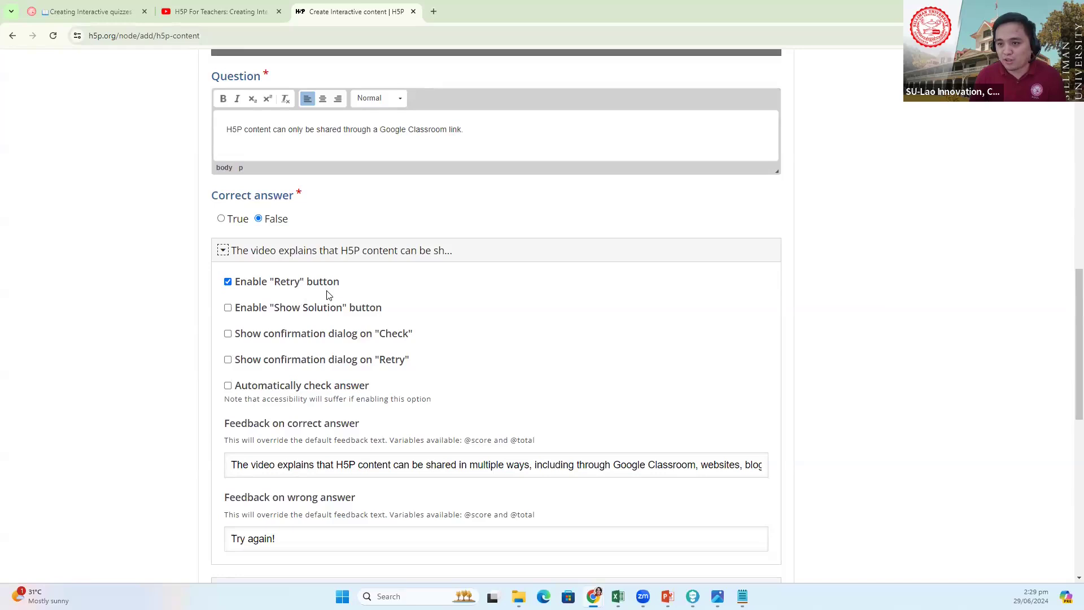
{"action": "scroll", "coordinate": [316, 271], "scroll_direction": "down", "scroll_amount": 1}
{"action": "scroll", "coordinate": [298, 286], "scroll_direction": "down", "scroll_amount": 3}
{"action": "scroll", "coordinate": [308, 249], "scroll_direction": "up", "scroll_amount": 3}
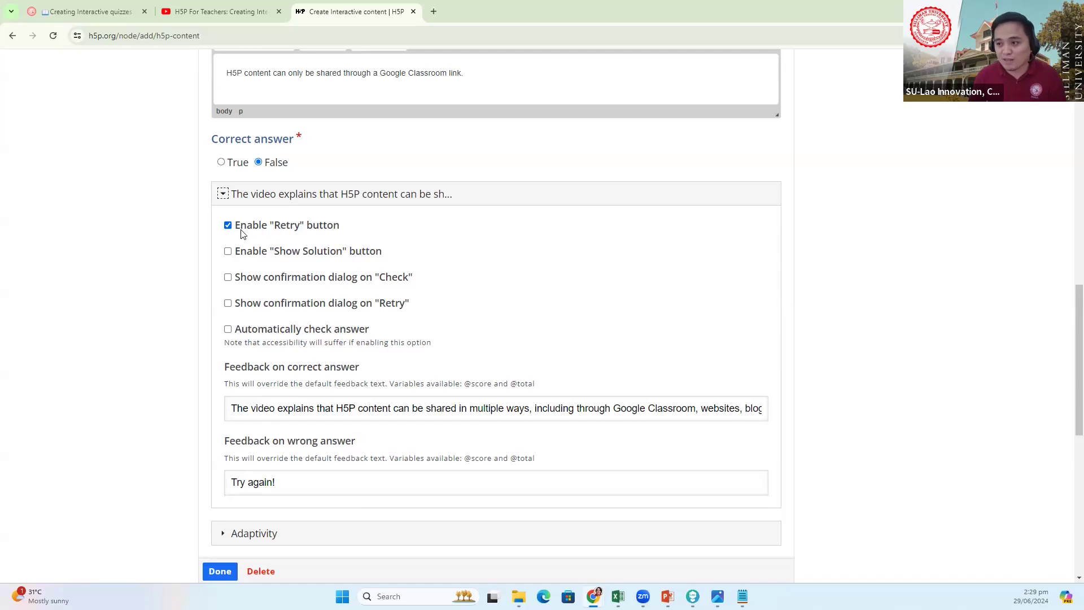
{"action": "scroll", "coordinate": [341, 339], "scroll_direction": "down", "scroll_amount": 3}
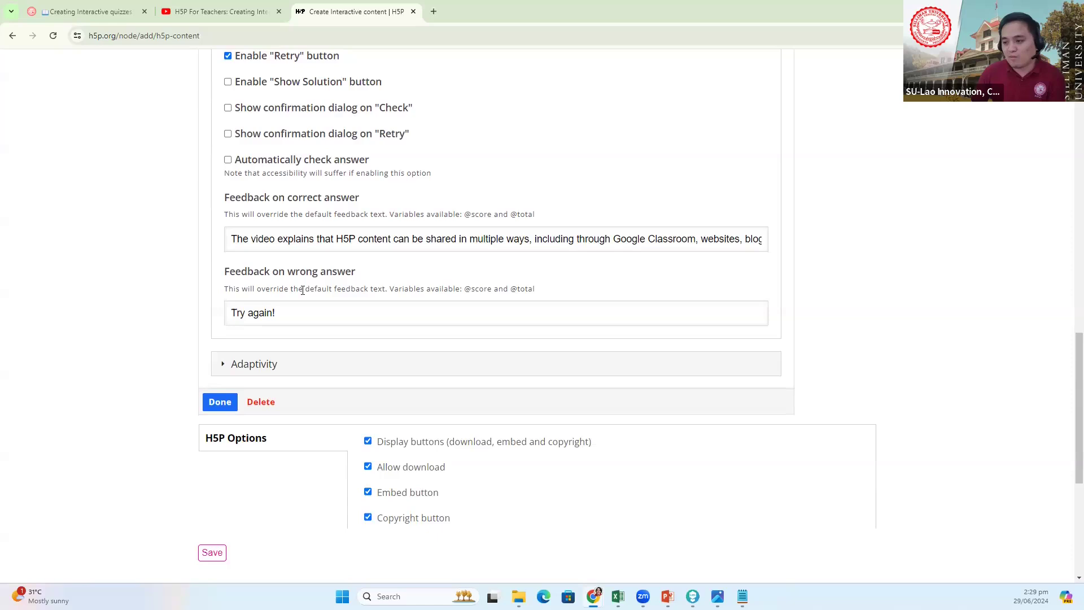
{"action": "scroll", "coordinate": [308, 279], "scroll_direction": "down", "scroll_amount": 2}
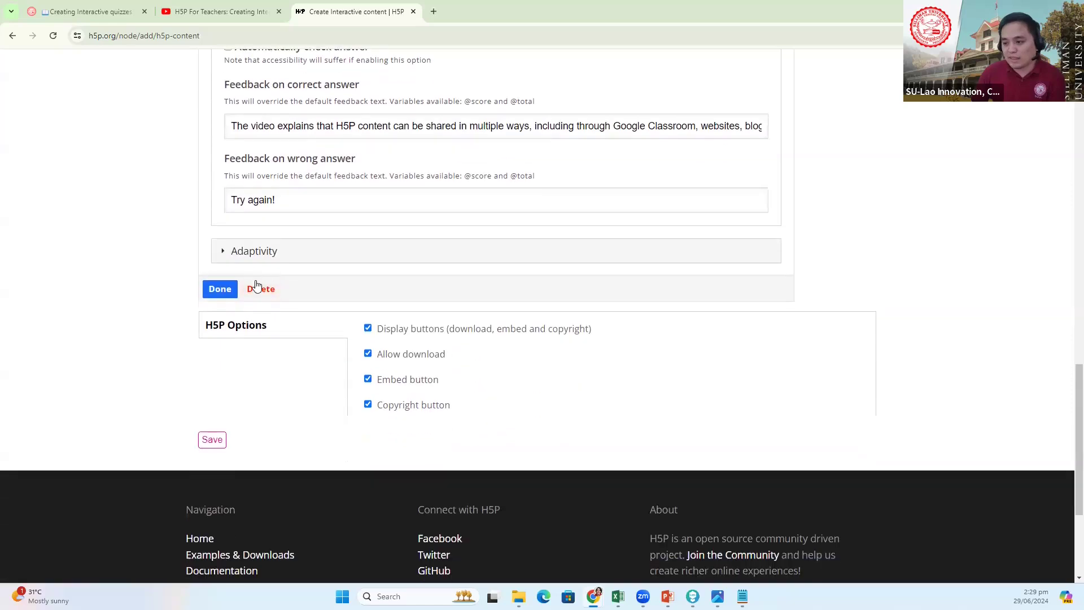
- Finish editing the True/False question and move its Quick Question 1 button on the video to below the elephant card
{"action": "left_click", "coordinate": [220, 289]}
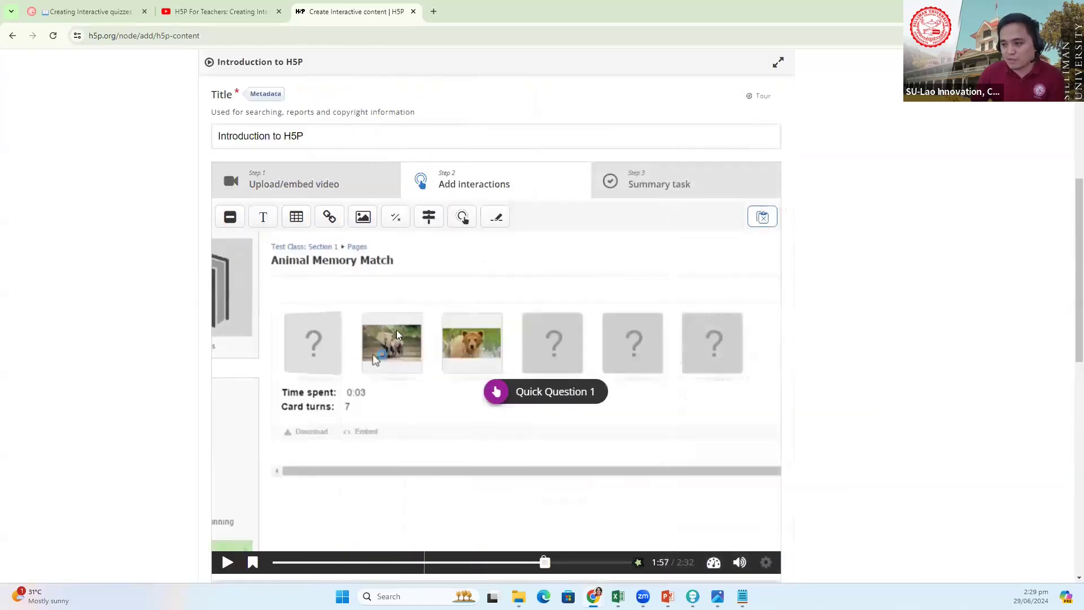
{"action": "scroll", "coordinate": [545, 381], "scroll_direction": "down", "scroll_amount": 2}
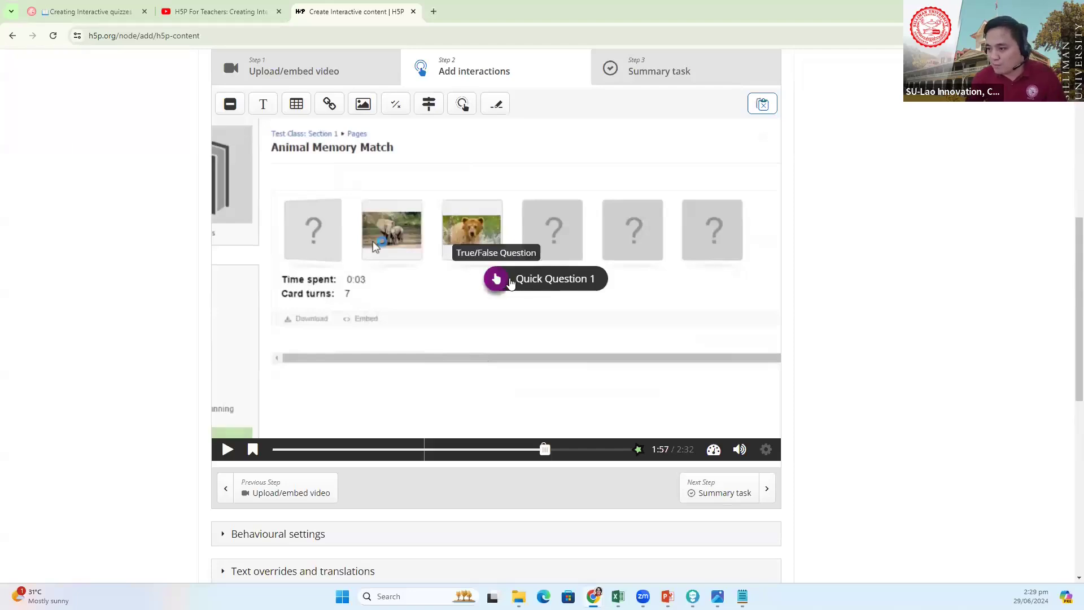
{"action": "left_click_drag", "start_coordinate": [538, 284], "coordinate": [499, 300]}
{"action": "left_click_drag", "start_coordinate": [478, 297], "coordinate": [442, 295]}
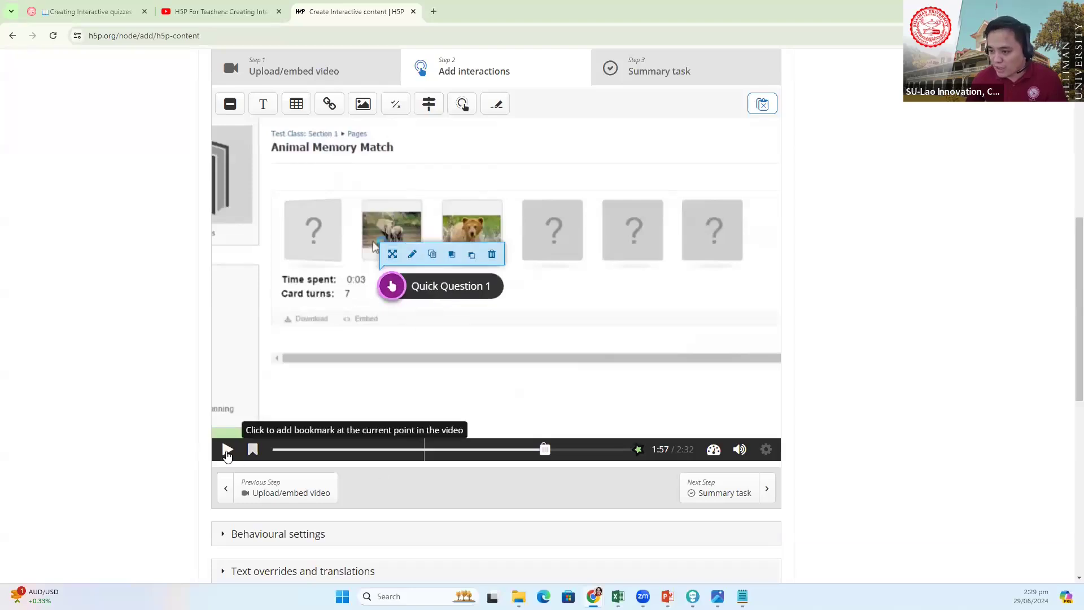
- Play the video in the editor from about 1:51 to test the pause at the question
{"action": "left_click", "coordinate": [228, 451]}
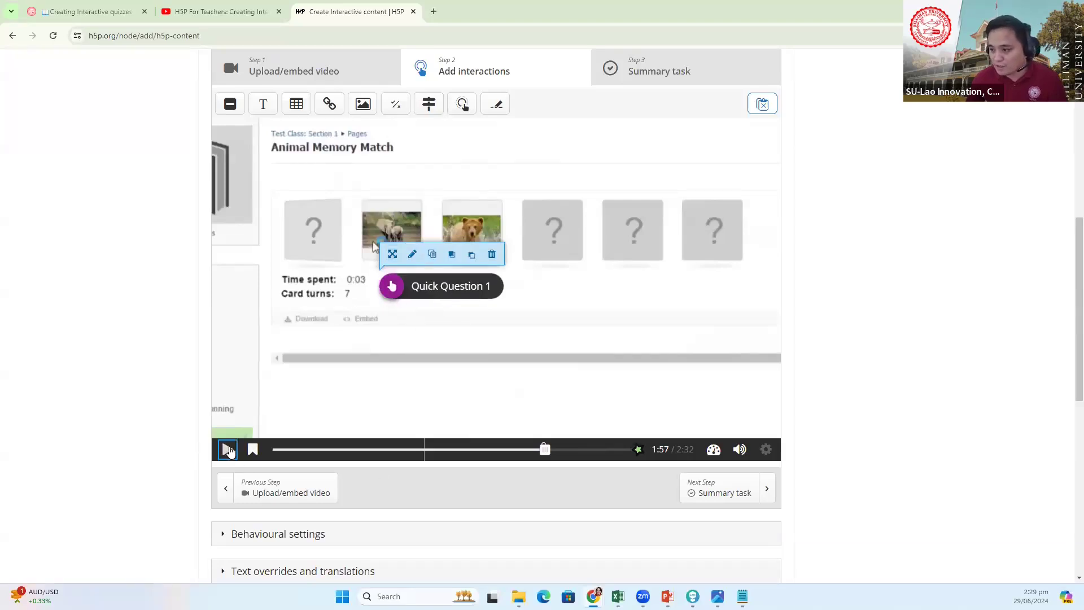
{"action": "mouse_move", "coordinate": [551, 456]}
{"action": "left_mouse_down"}
{"action": "mouse_move", "coordinate": [520, 452]}
{"action": "mouse_move", "coordinate": [531, 449]}
{"action": "left_mouse_up"}
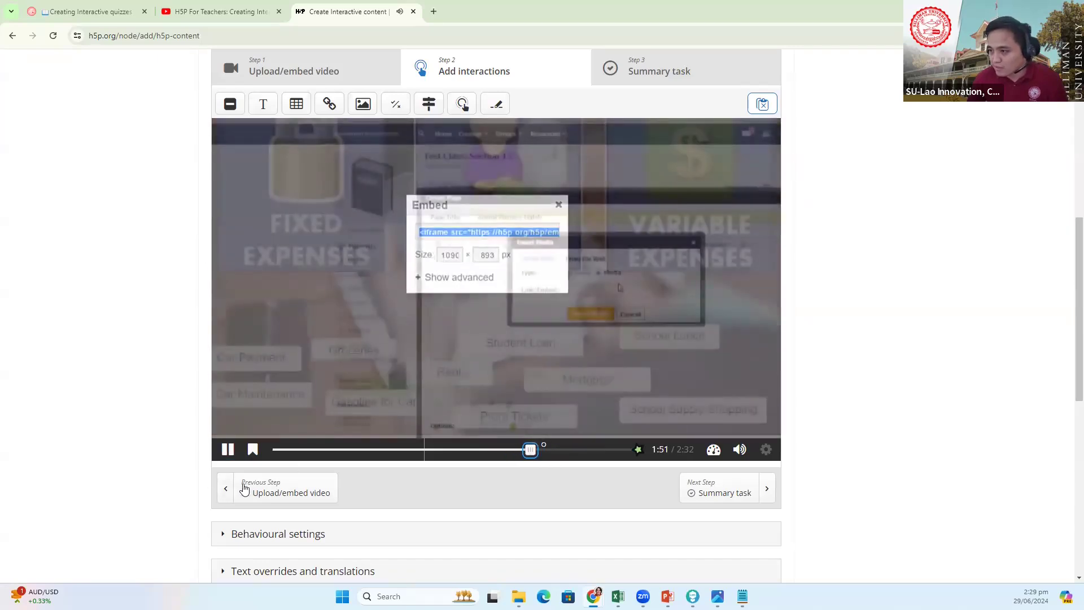
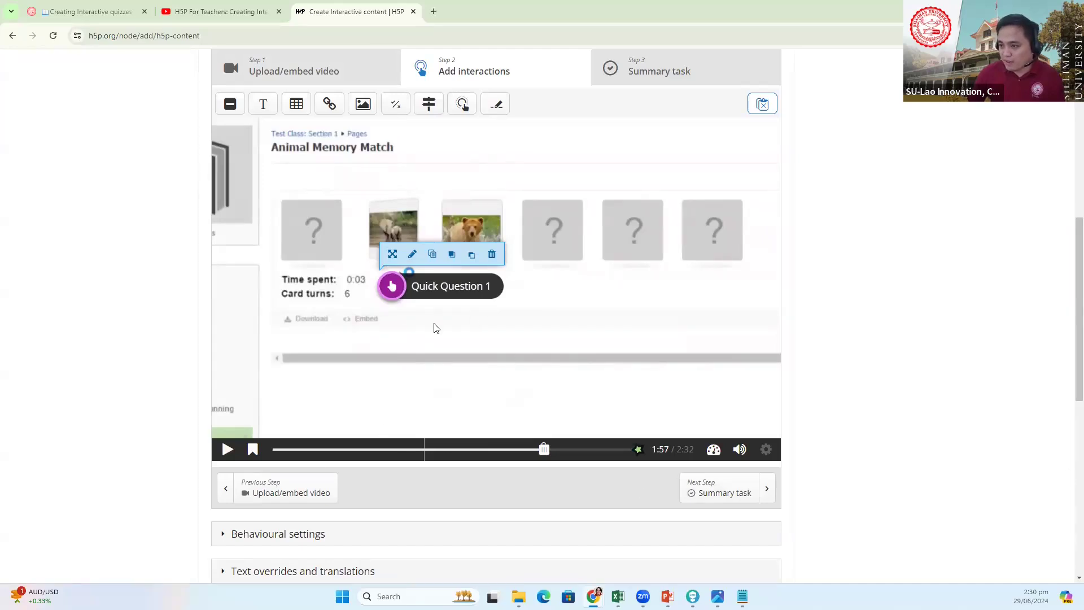
- Save the Introduction to H5P interactive video with the current H5P display options
{"action": "scroll", "coordinate": [459, 171], "scroll_direction": "down", "scroll_amount": 2}
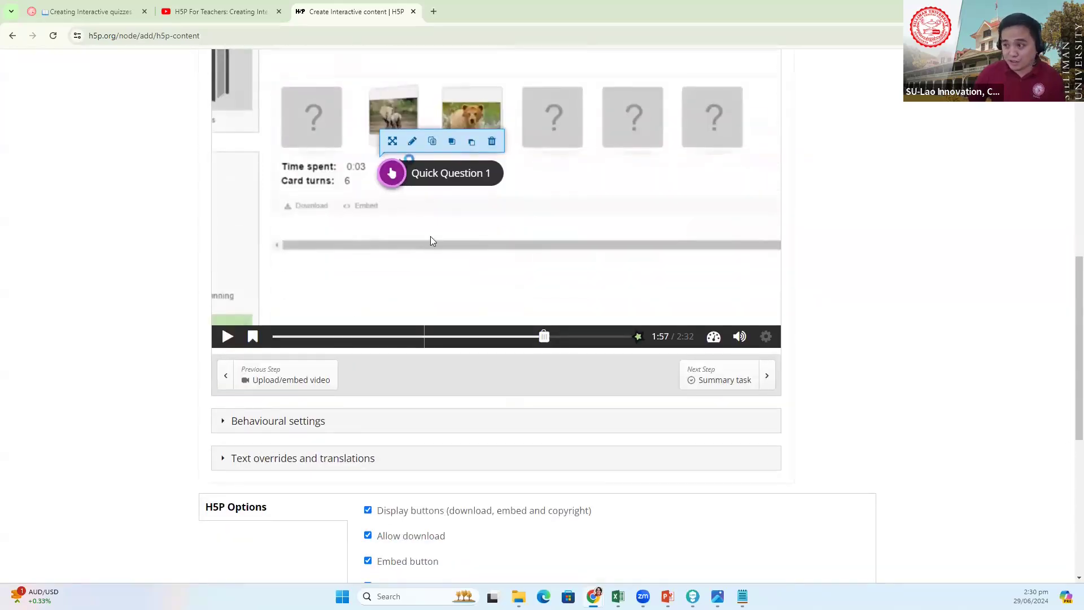
{"action": "scroll", "coordinate": [472, 146], "scroll_direction": "down", "scroll_amount": 3}
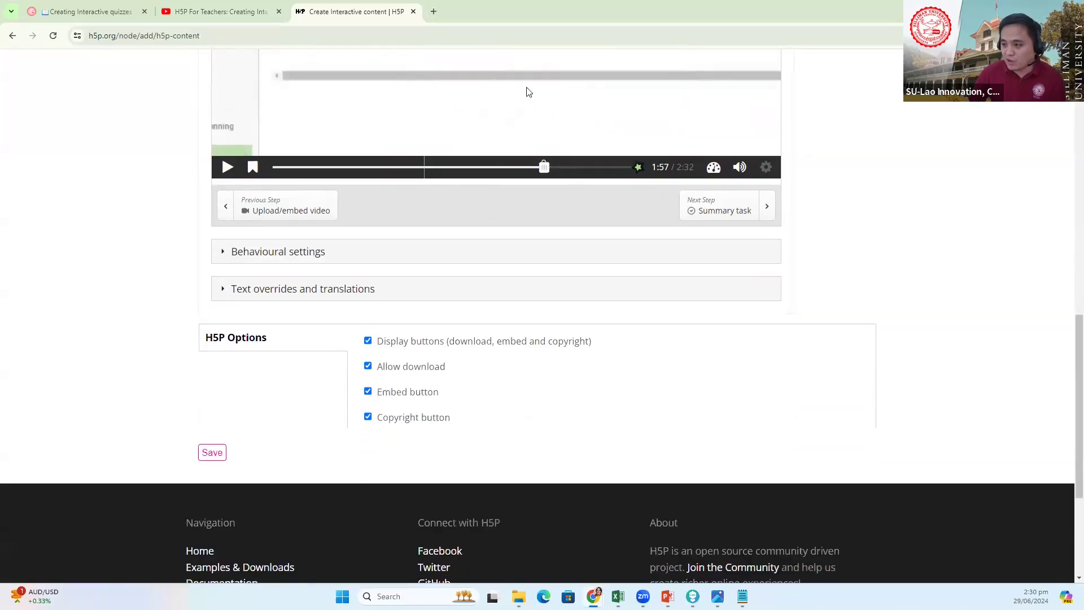
{"action": "scroll", "coordinate": [567, 240], "scroll_direction": "up", "scroll_amount": 8}
{"action": "scroll", "coordinate": [511, 271], "scroll_direction": "down", "scroll_amount": 5}
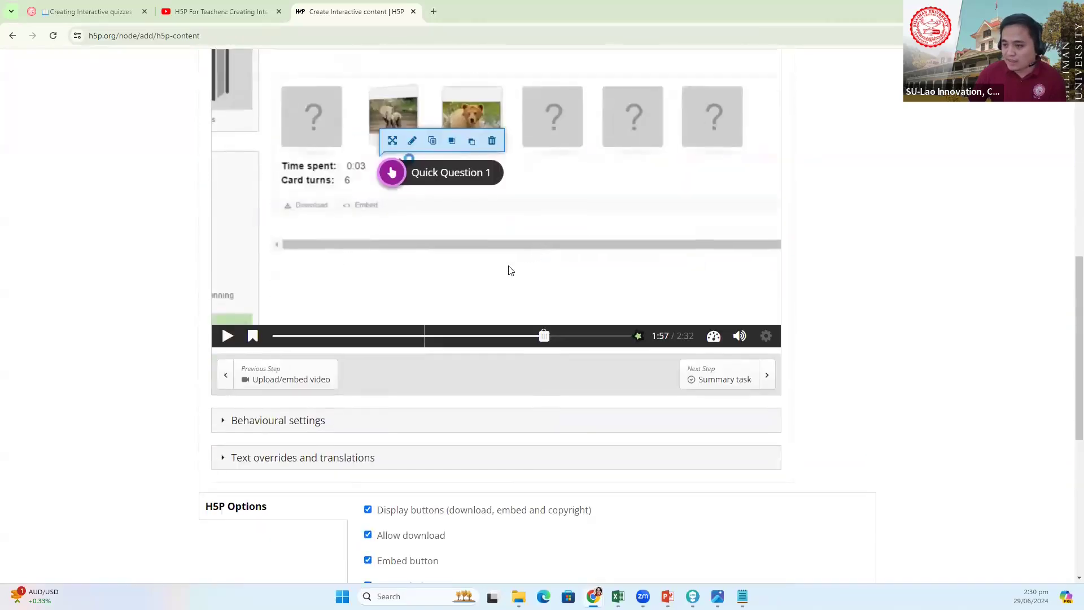
{"action": "scroll", "coordinate": [511, 270], "scroll_direction": "down", "scroll_amount": 3}
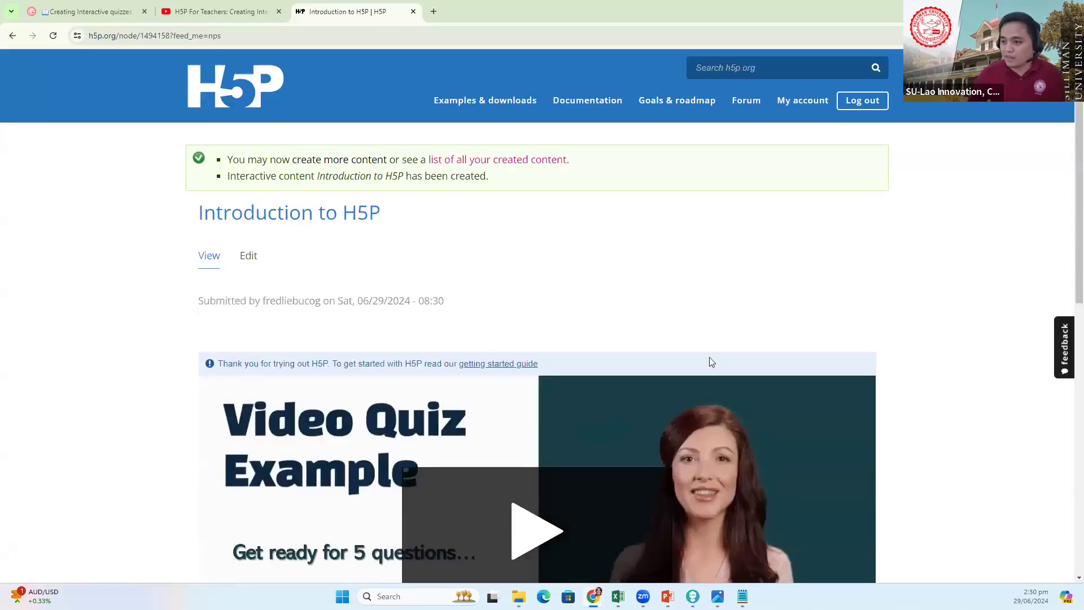
- Play the saved interactive video in full screen, skipping ahead to just before the question at 1:57
{"action": "scroll", "coordinate": [711, 362], "scroll_direction": "down", "scroll_amount": 7}
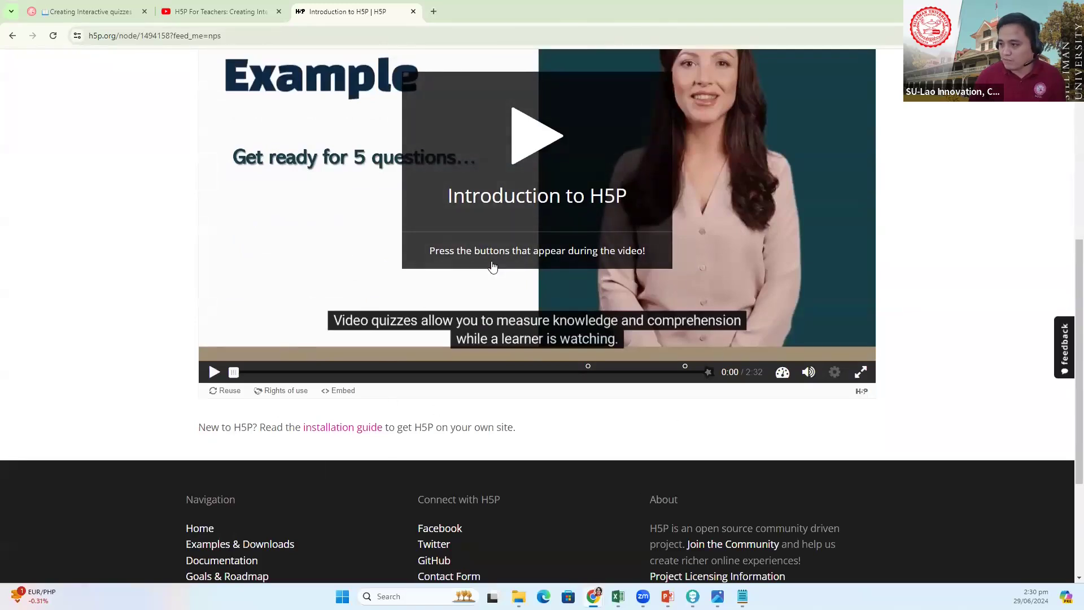
{"action": "left_click", "coordinate": [860, 373]}
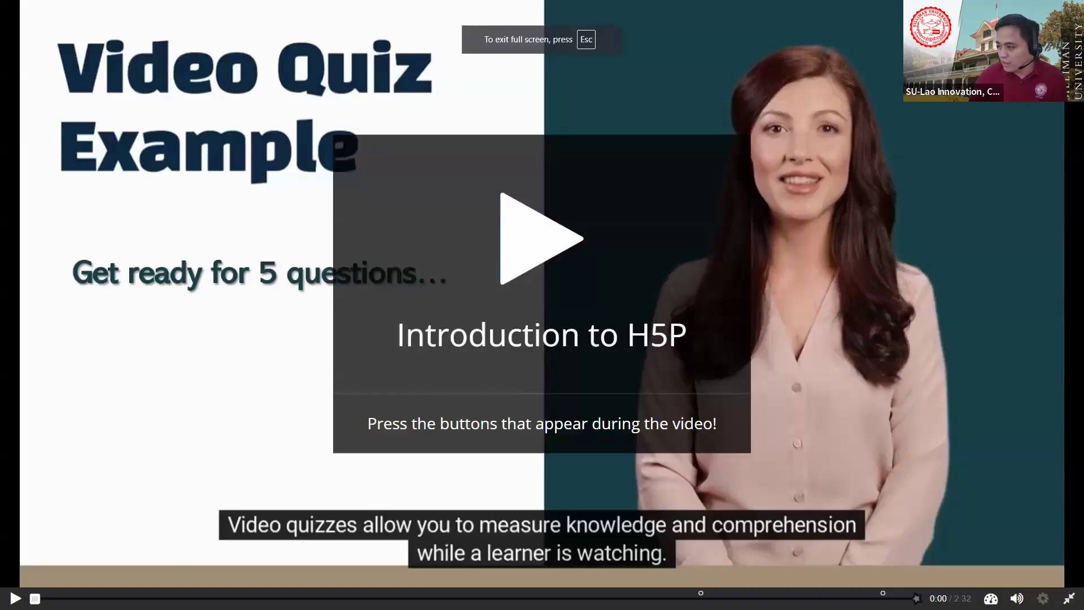
{"action": "key", "text": "Escape"}
{"action": "left_click", "coordinate": [860, 449]}
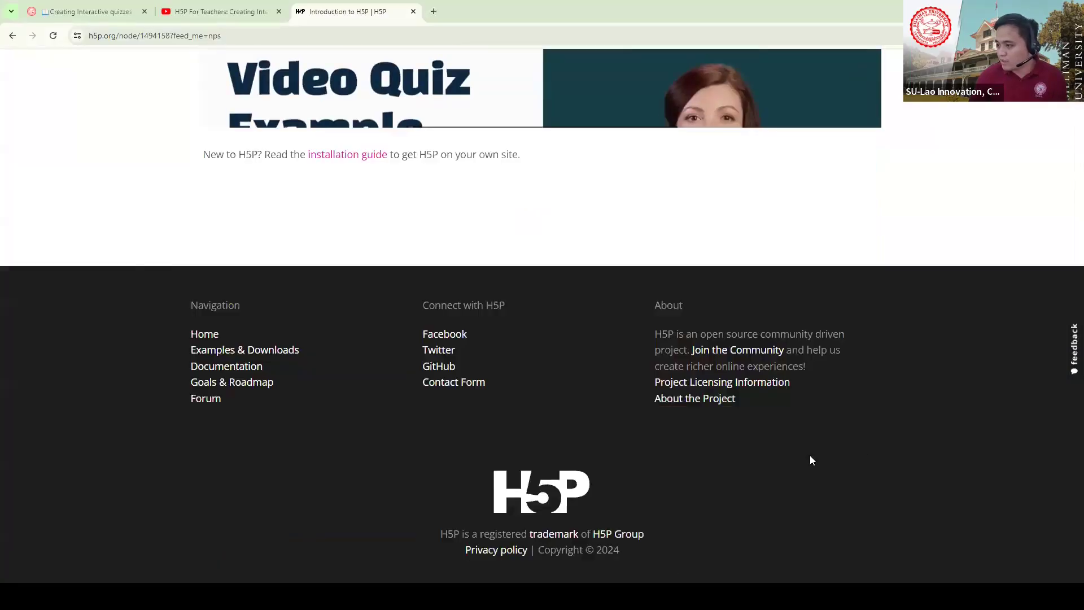
{"action": "left_click", "coordinate": [543, 239]}
{"action": "left_click_drag", "start_coordinate": [35, 598], "coordinate": [684, 599]}
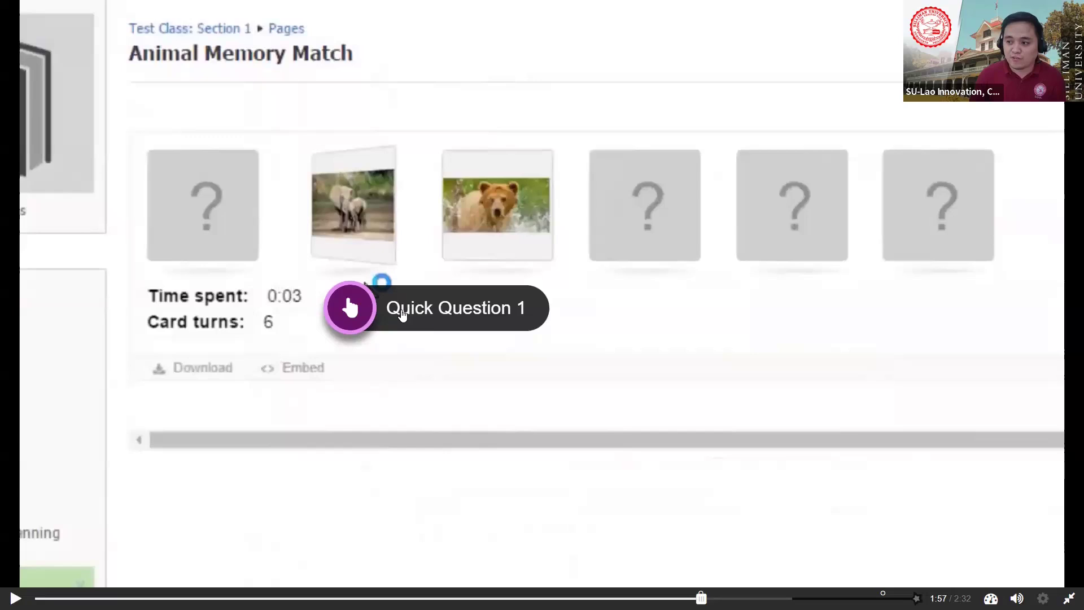
- Open Quick Question 1, answer it with True and check the answer to test the wrong-answer feedback
{"action": "left_click", "coordinate": [422, 311]}
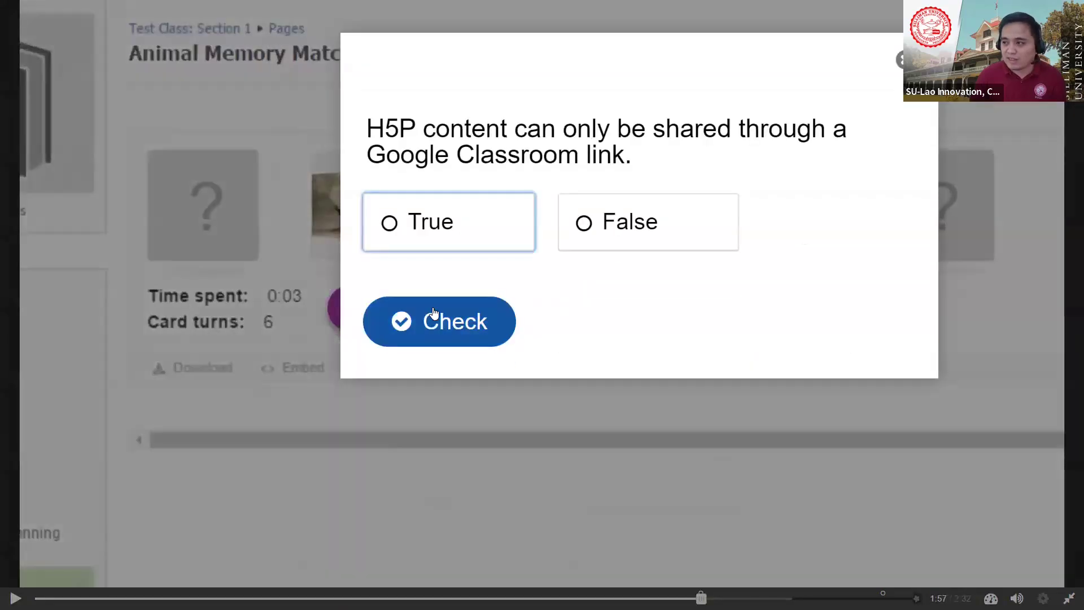
{"action": "left_click_drag", "start_coordinate": [357, 135], "coordinate": [791, 162]}
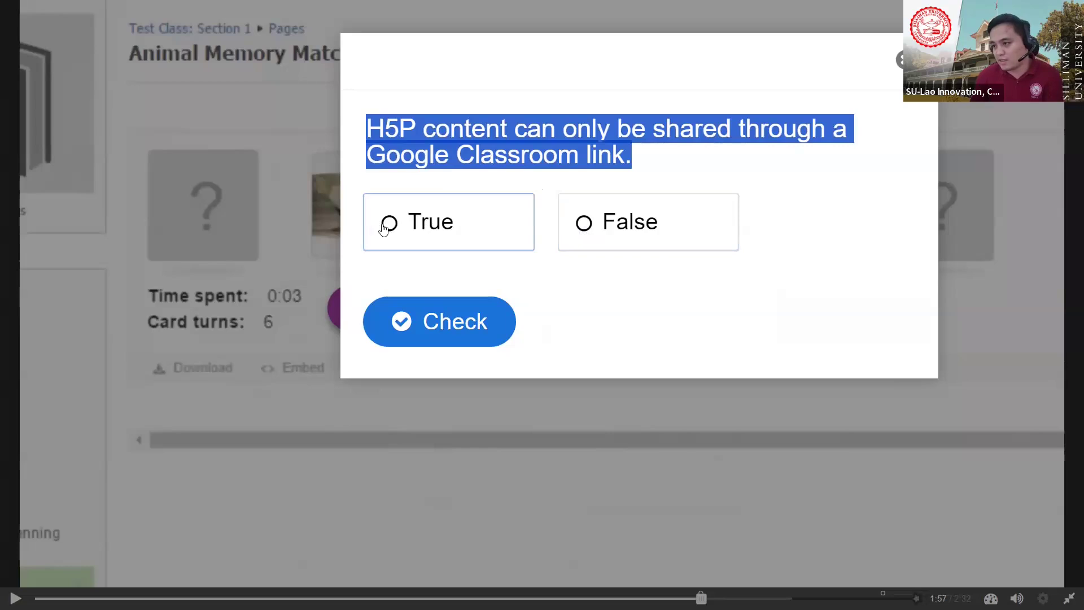
{"action": "left_click", "coordinate": [405, 233]}
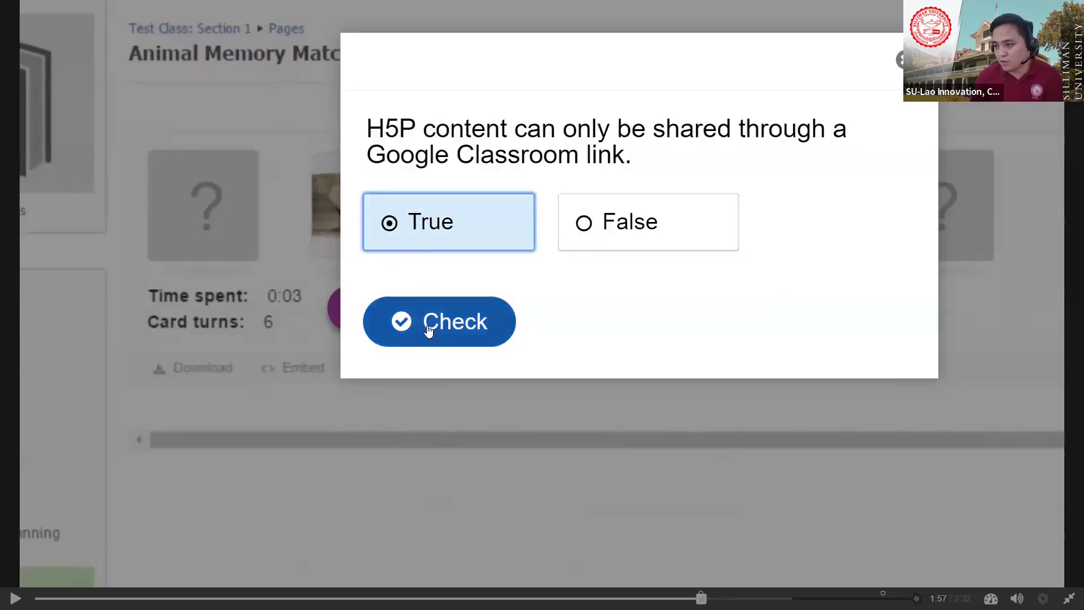
{"action": "left_click", "coordinate": [431, 330]}
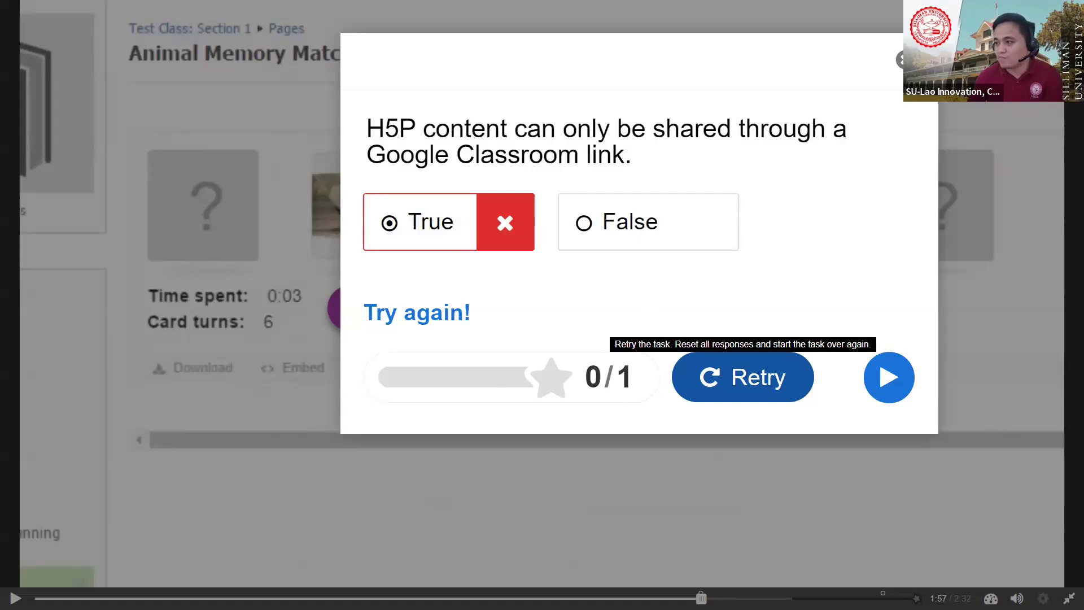
- Retry the question with False, check the correct-answer feedback, and leave the question and the full-screen view
{"action": "left_click", "coordinate": [720, 391]}
{"action": "left_click", "coordinate": [635, 225]}
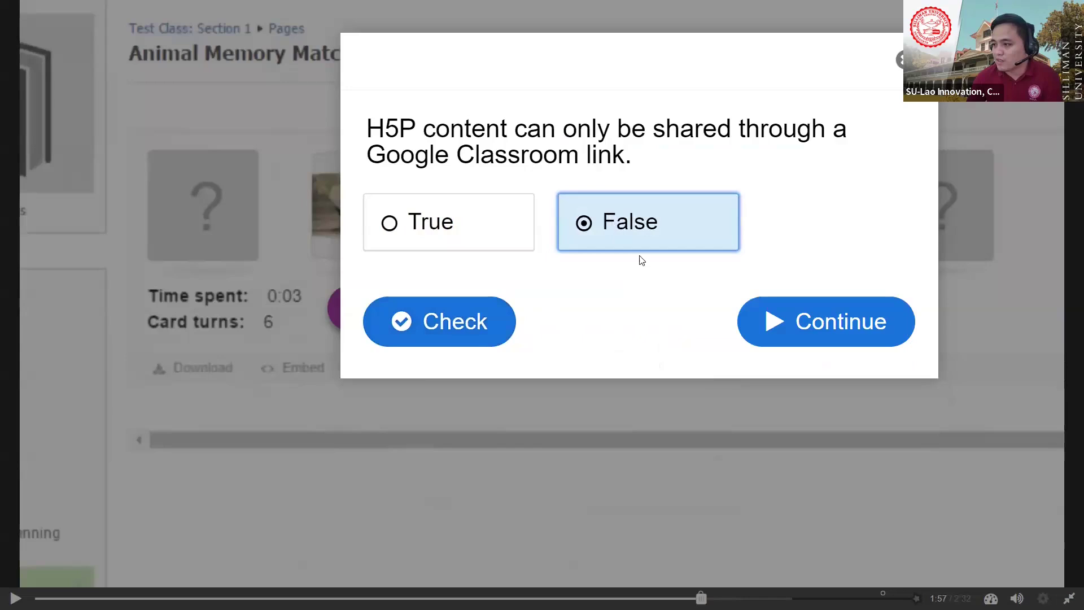
{"action": "left_click", "coordinate": [432, 310]}
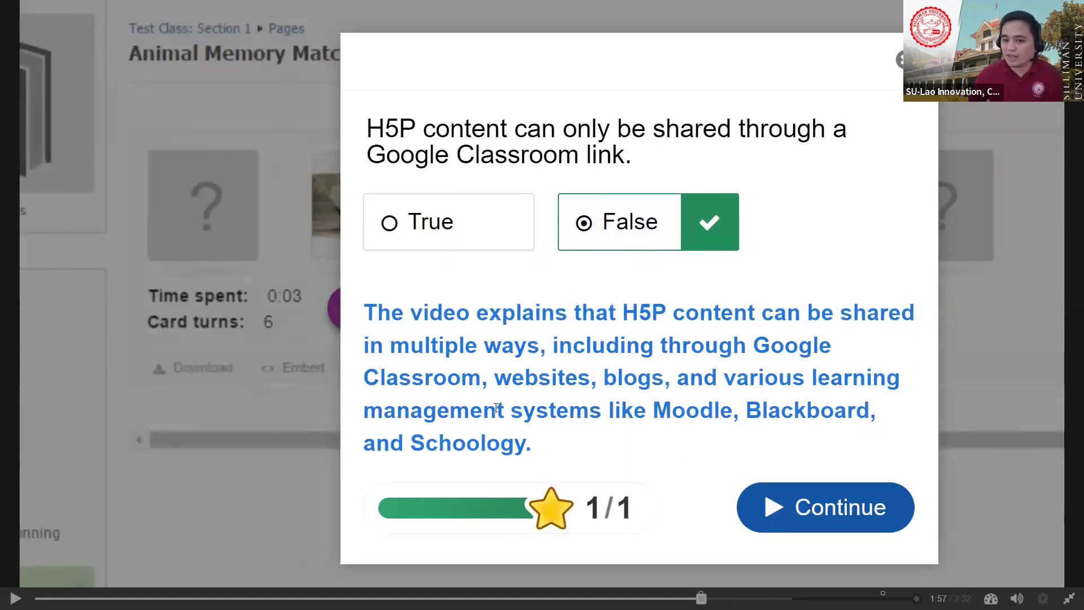
{"action": "left_click_drag", "start_coordinate": [380, 311], "coordinate": [578, 443]}
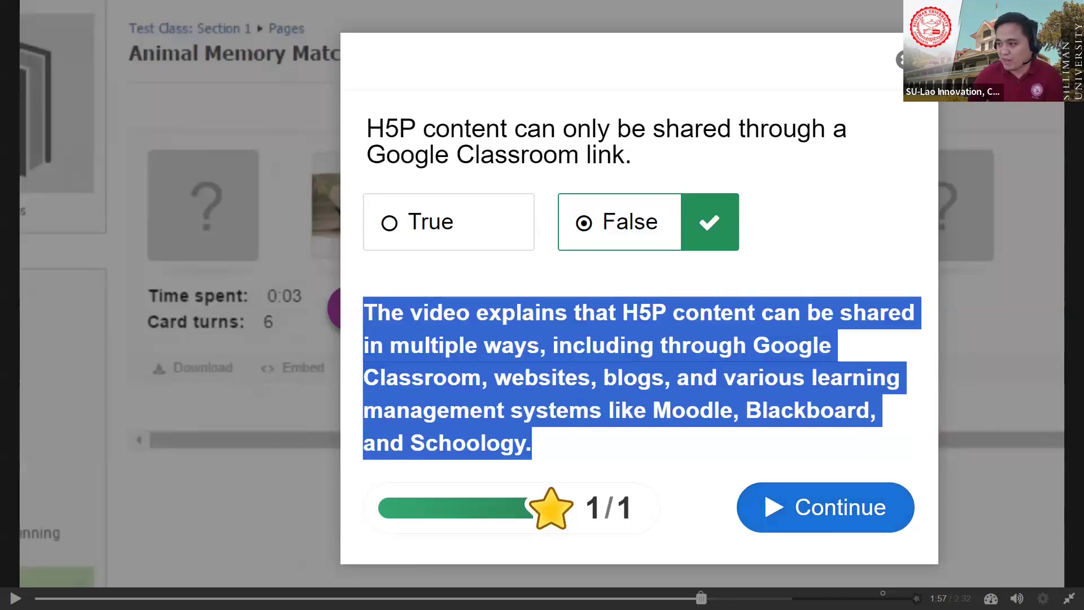
{"action": "left_click", "coordinate": [901, 60]}
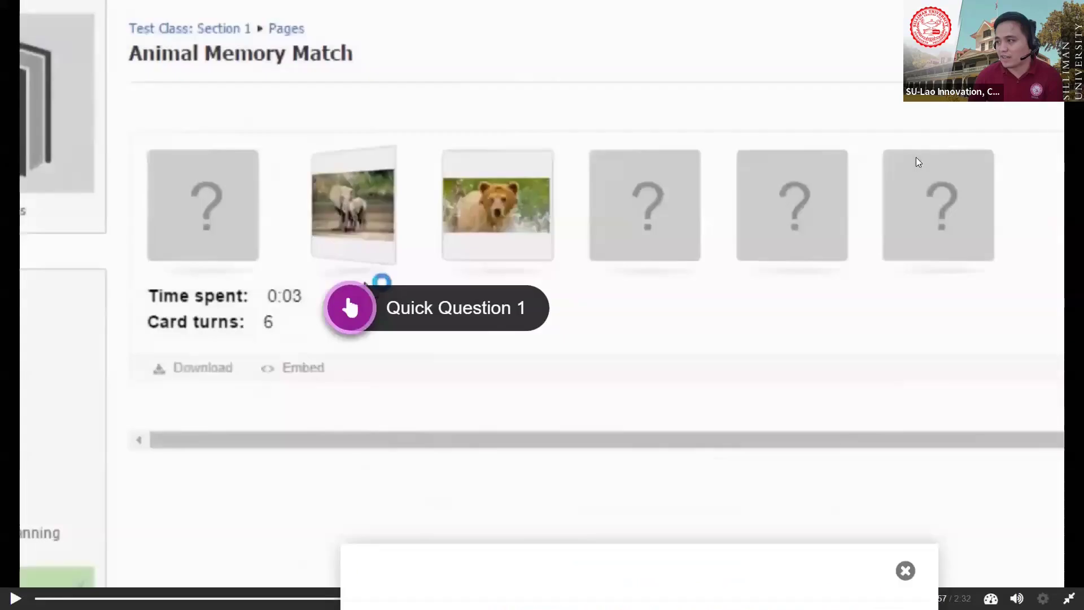
{"action": "left_click", "coordinate": [1069, 598]}
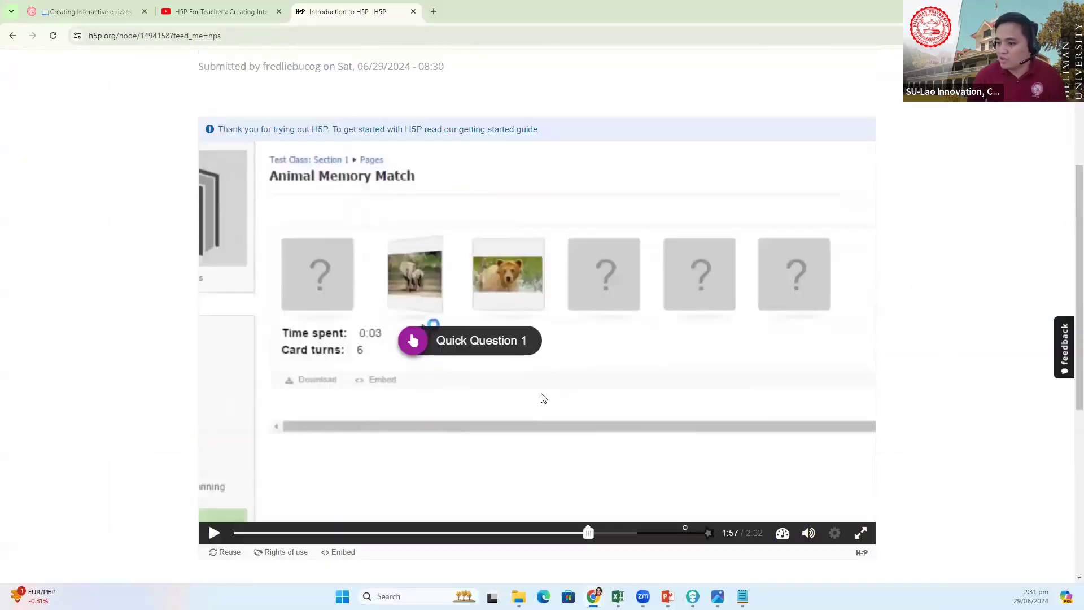
- Reopen the saved Introduction to H5P content for editing at its video upload settings
{"action": "scroll", "coordinate": [586, 375], "scroll_direction": "up", "scroll_amount": 4}
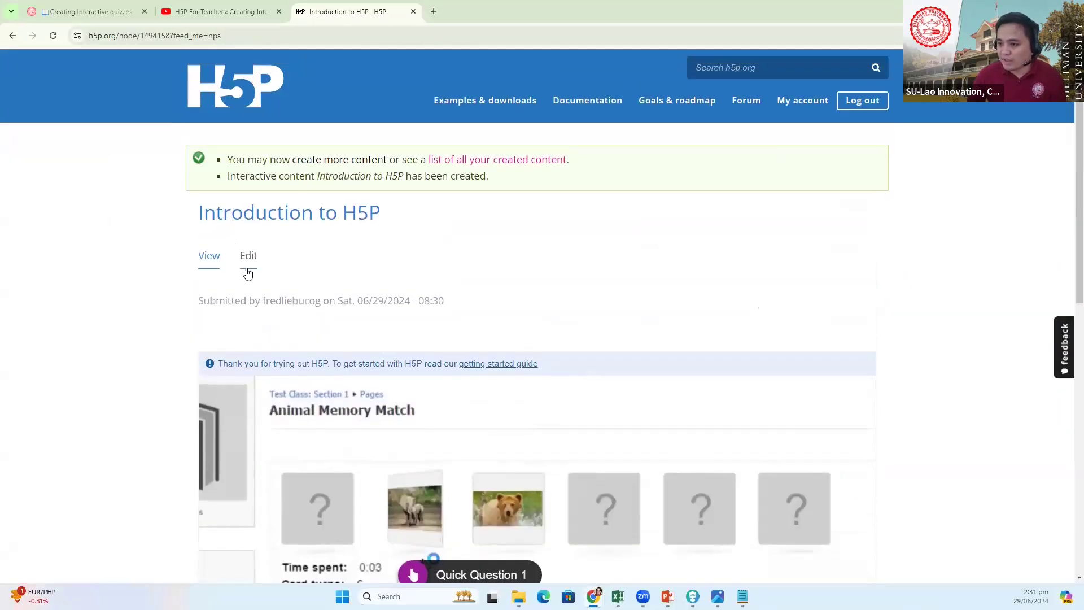
{"action": "left_click", "coordinate": [247, 260]}
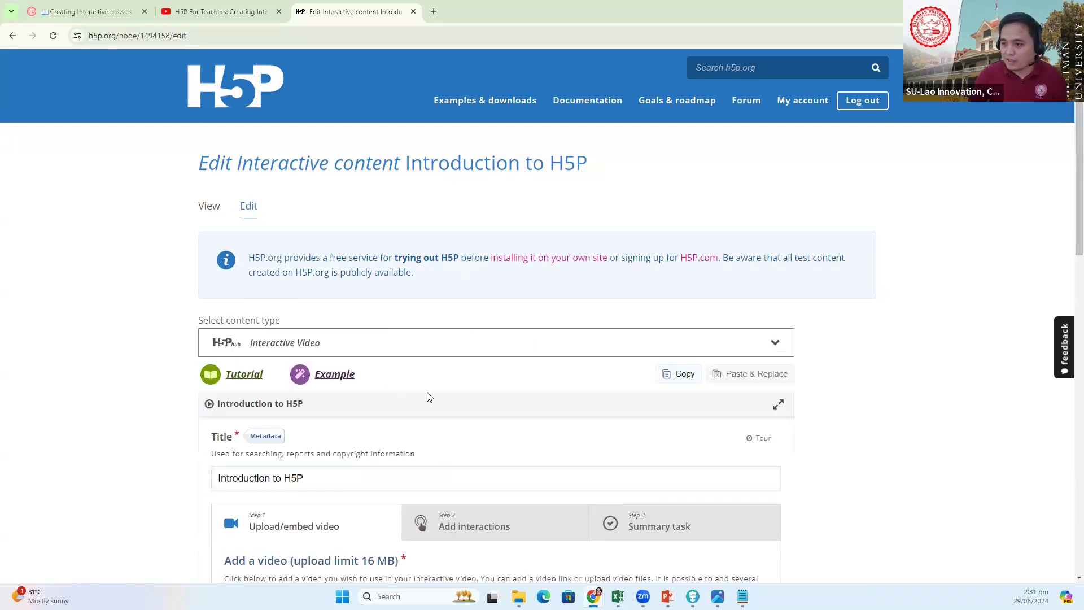
{"action": "scroll", "coordinate": [428, 398], "scroll_direction": "down", "scroll_amount": 5}
{"action": "scroll", "coordinate": [361, 178], "scroll_direction": "down", "scroll_amount": 2}
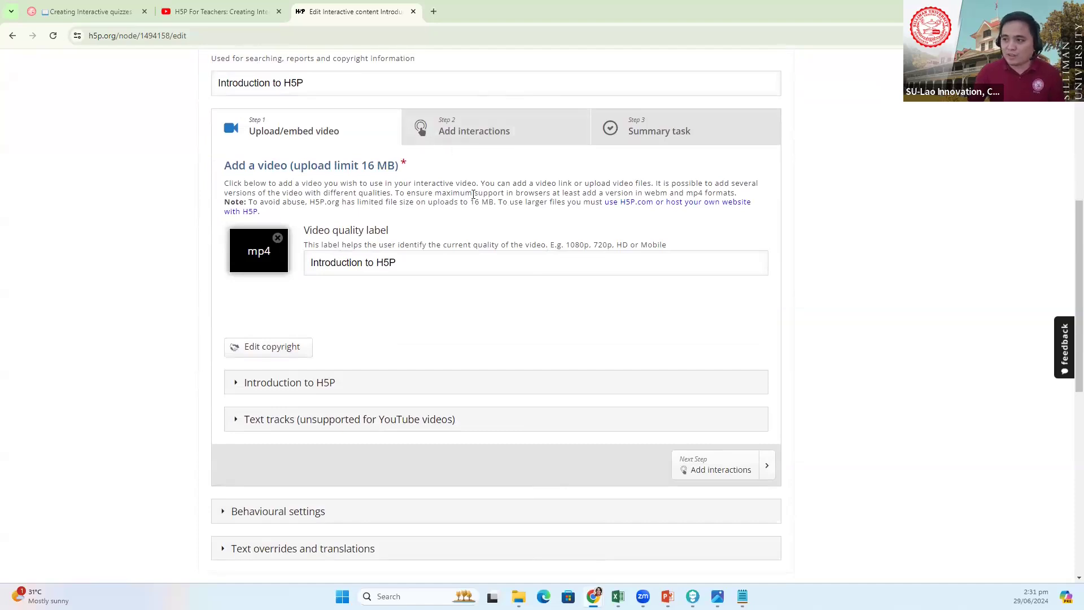
- Open the video's interactions and jump to 1:57 on the timeline to view Quick Question 1
{"action": "left_click", "coordinate": [487, 131]}
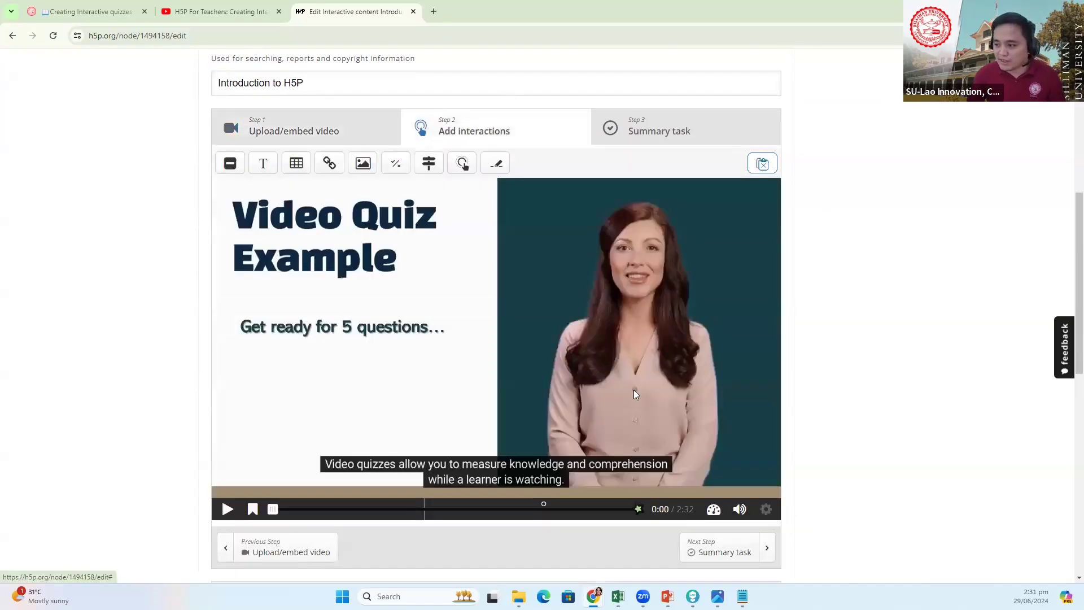
{"action": "scroll", "coordinate": [634, 389], "scroll_direction": "down", "scroll_amount": 4}
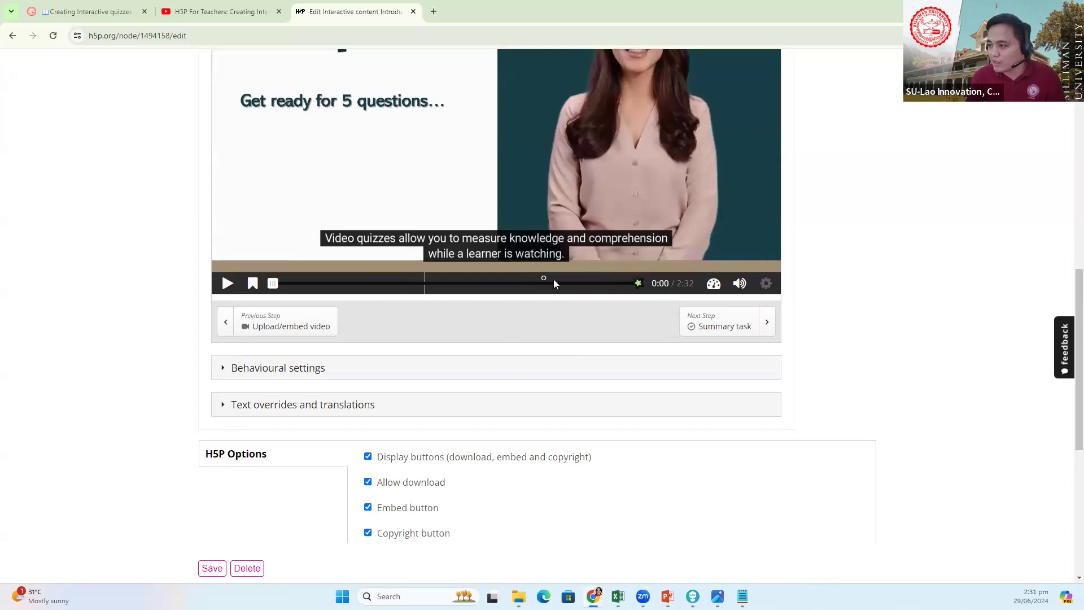
{"action": "left_click_drag", "start_coordinate": [273, 283], "coordinate": [543, 282]}
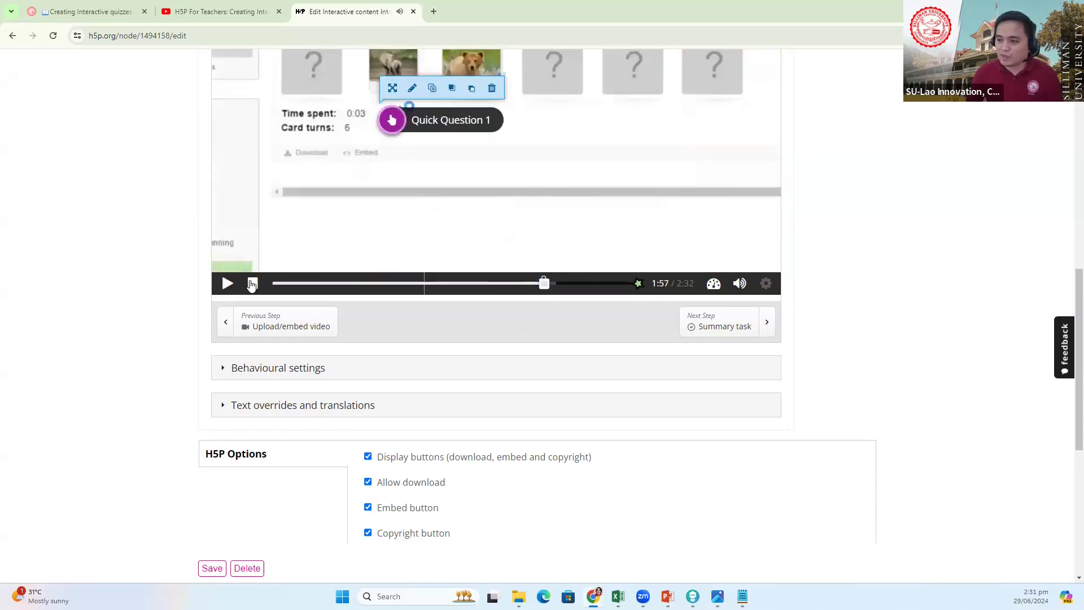
{"action": "scroll", "coordinate": [595, 337], "scroll_direction": "up", "scroll_amount": 1}
{"action": "scroll", "coordinate": [588, 367], "scroll_direction": "up", "scroll_amount": 6}
{"action": "scroll", "coordinate": [600, 334], "scroll_direction": "down", "scroll_amount": 7}
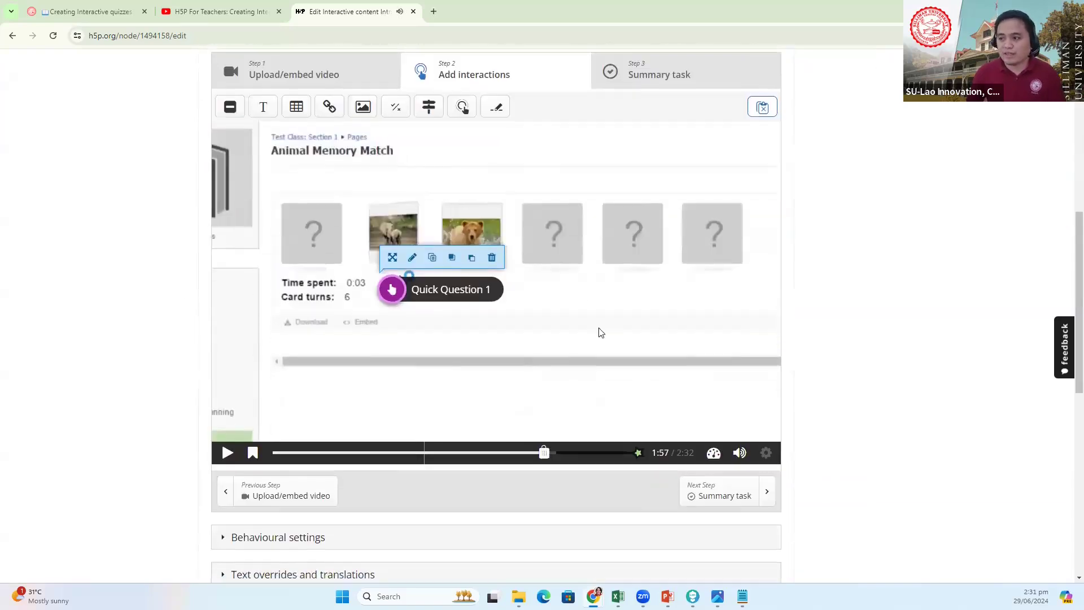
- Save the Introduction to H5P interactive video and leave its editing page
{"action": "scroll", "coordinate": [547, 356], "scroll_direction": "down", "scroll_amount": 4}
{"action": "scroll", "coordinate": [431, 280], "scroll_direction": "up", "scroll_amount": 1}
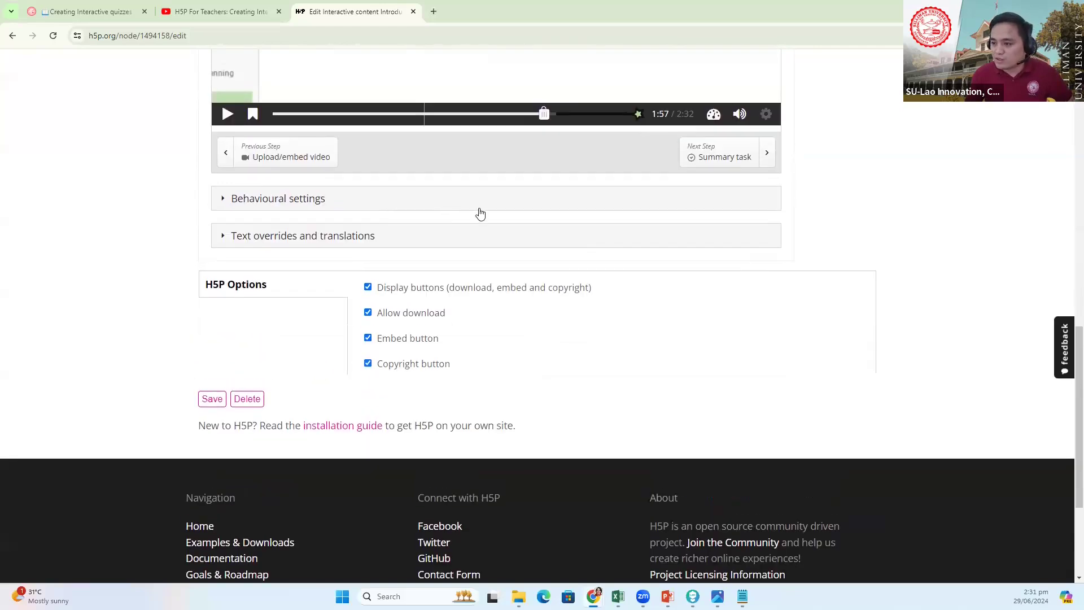
{"action": "left_click", "coordinate": [212, 398]}
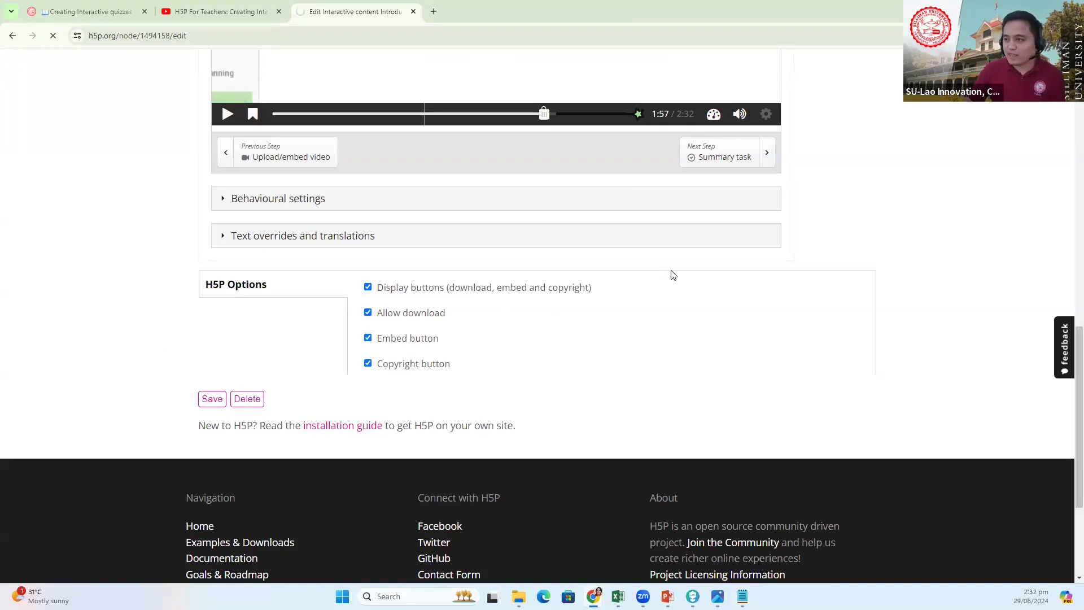
{"action": "scroll", "coordinate": [672, 275], "scroll_direction": "up", "scroll_amount": 12}
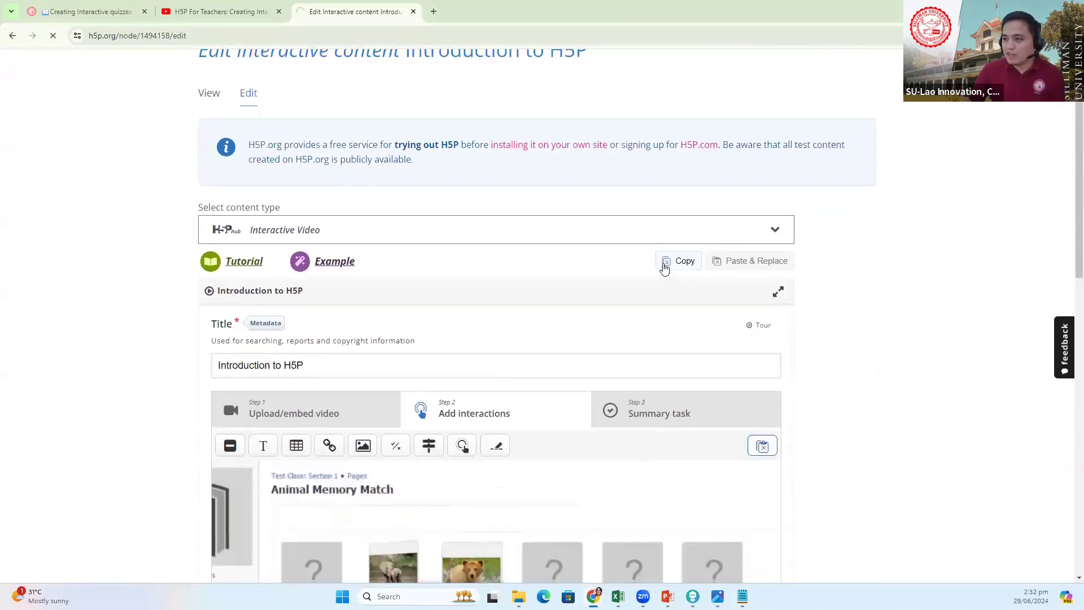
{"action": "scroll", "coordinate": [664, 265], "scroll_direction": "up", "scroll_amount": 2}
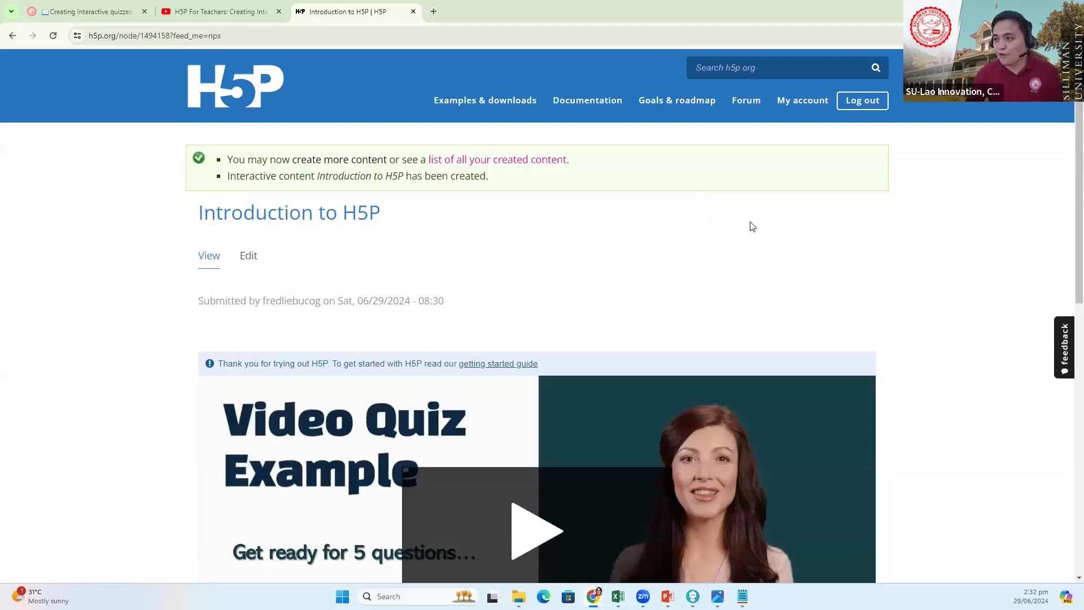
- Download the saved Introduction to H5P content for reuse as an .h5p file
{"action": "scroll", "coordinate": [683, 270], "scroll_direction": "down", "scroll_amount": 3}
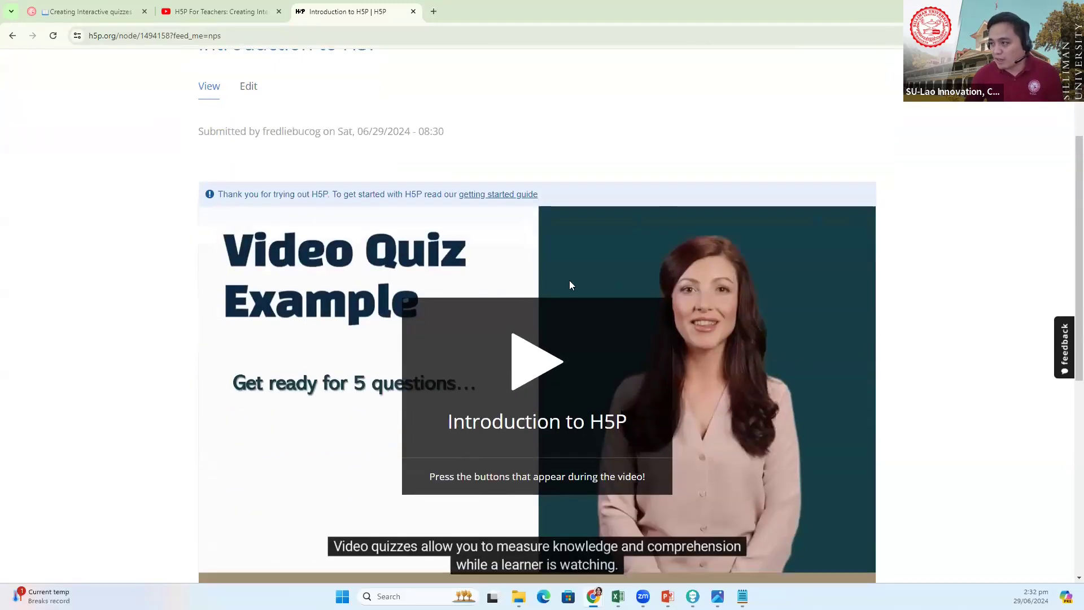
{"action": "scroll", "coordinate": [768, 308], "scroll_direction": "down", "scroll_amount": 6}
{"action": "scroll", "coordinate": [789, 368], "scroll_direction": "up", "scroll_amount": 9}
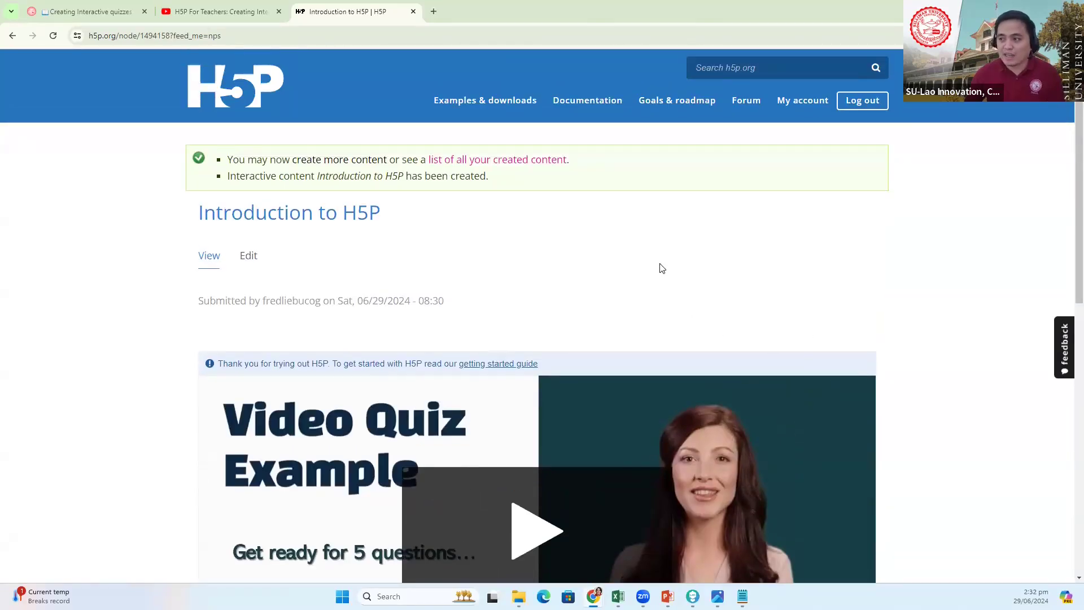
{"action": "scroll", "coordinate": [658, 269], "scroll_direction": "down", "scroll_amount": 9}
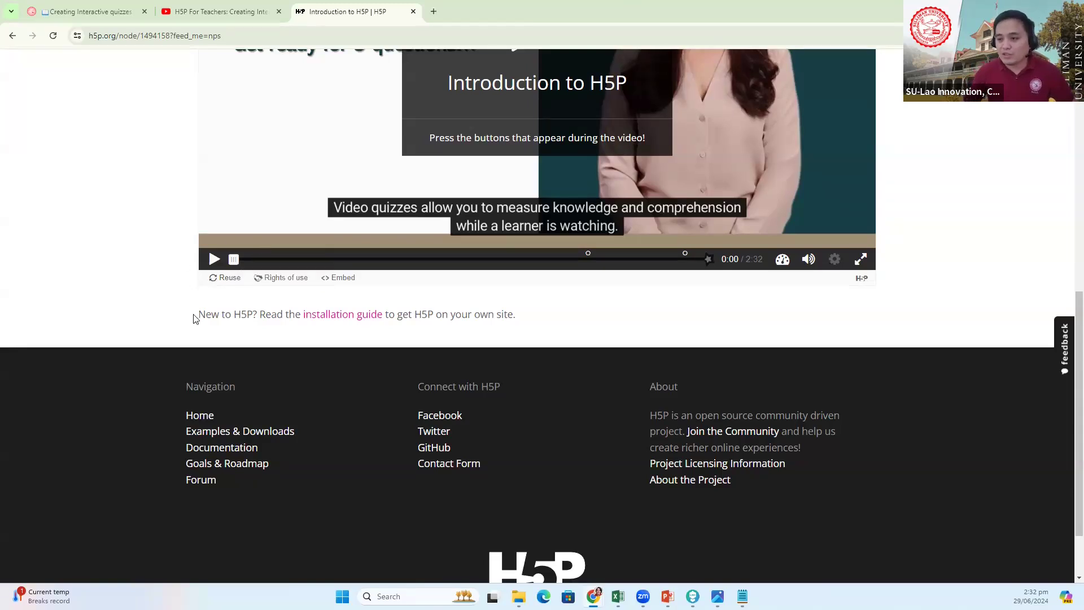
{"action": "left_click", "coordinate": [224, 279]}
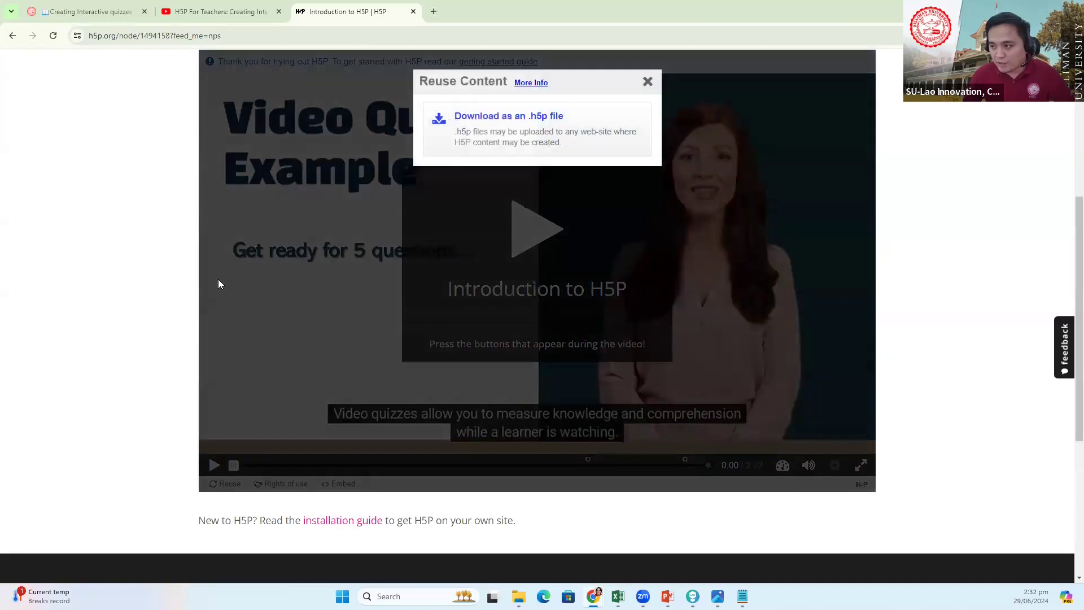
{"action": "left_click", "coordinate": [503, 128]}
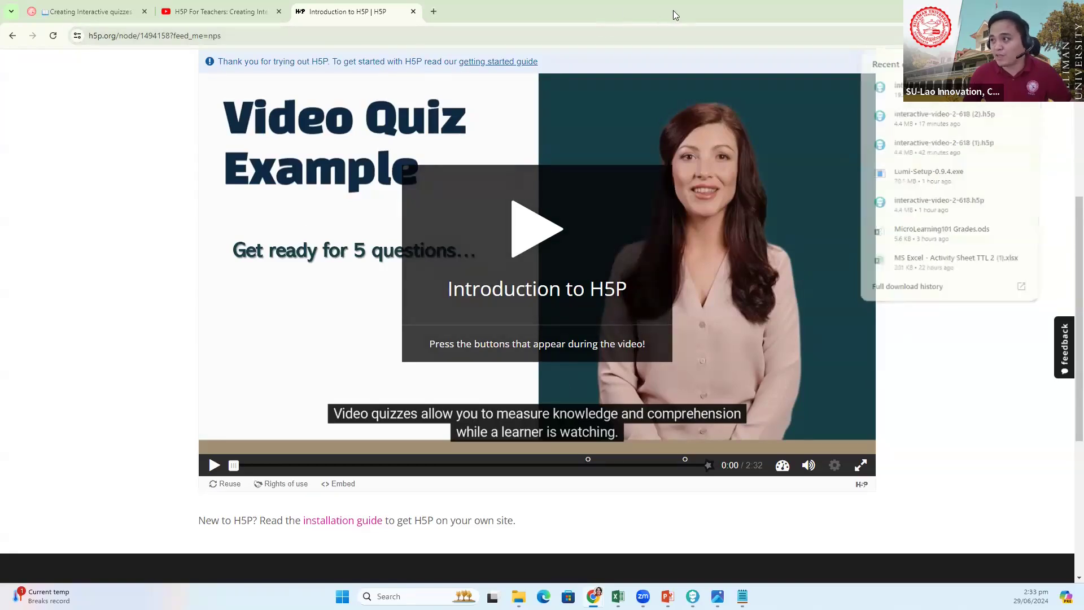
- Switch to Lumi and open the existing H5P package interactive-video-575 from the Downloads folder in the H5P Editor
{"action": "key", "text": "alt+Tab"}
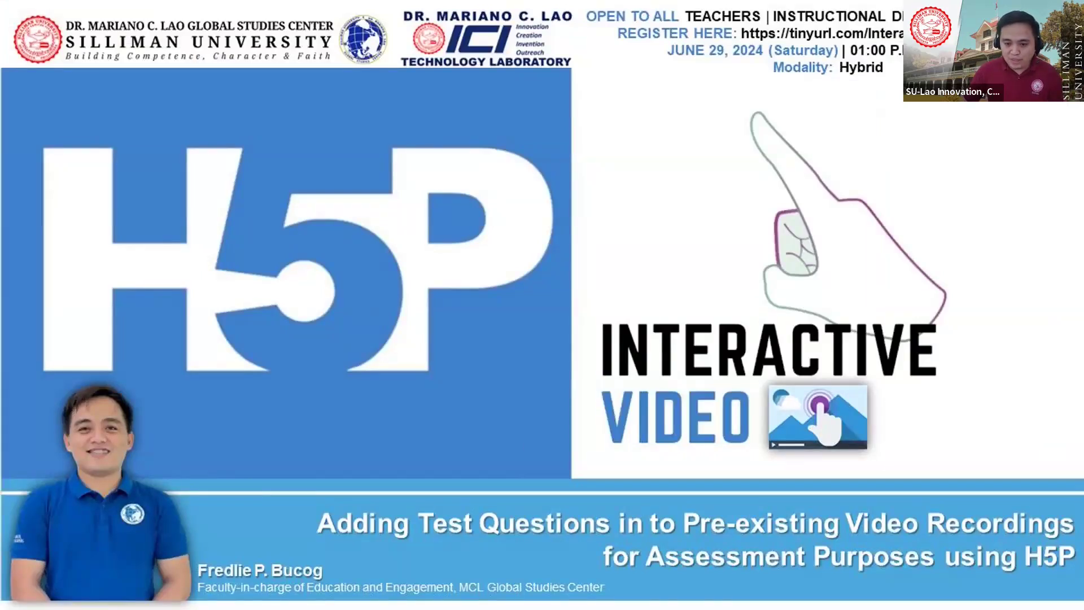
{"action": "key", "text": "alt+Tab"}
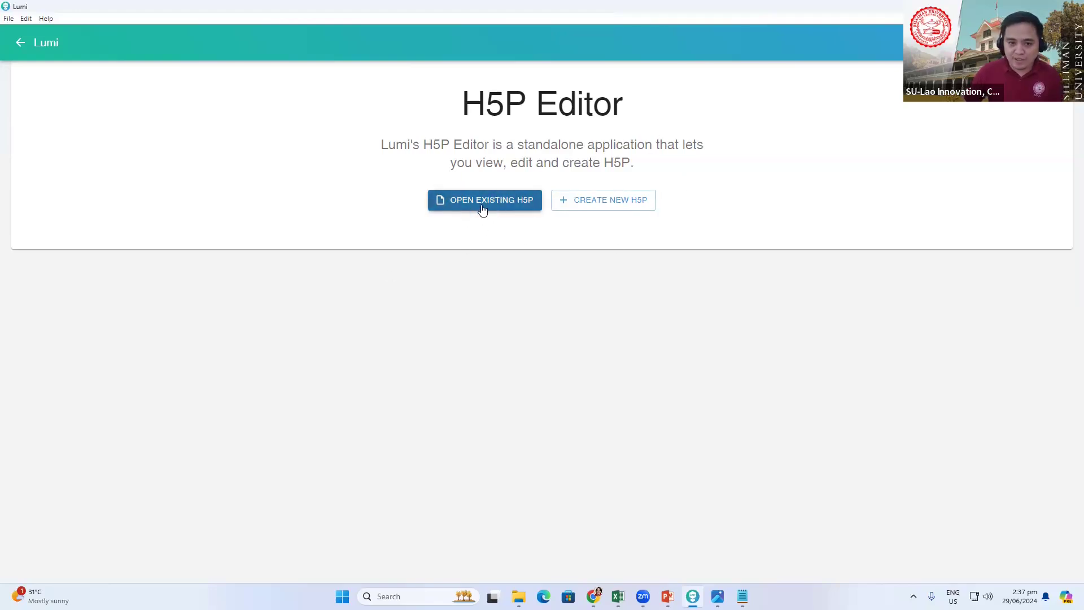
{"action": "left_click", "coordinate": [464, 203]}
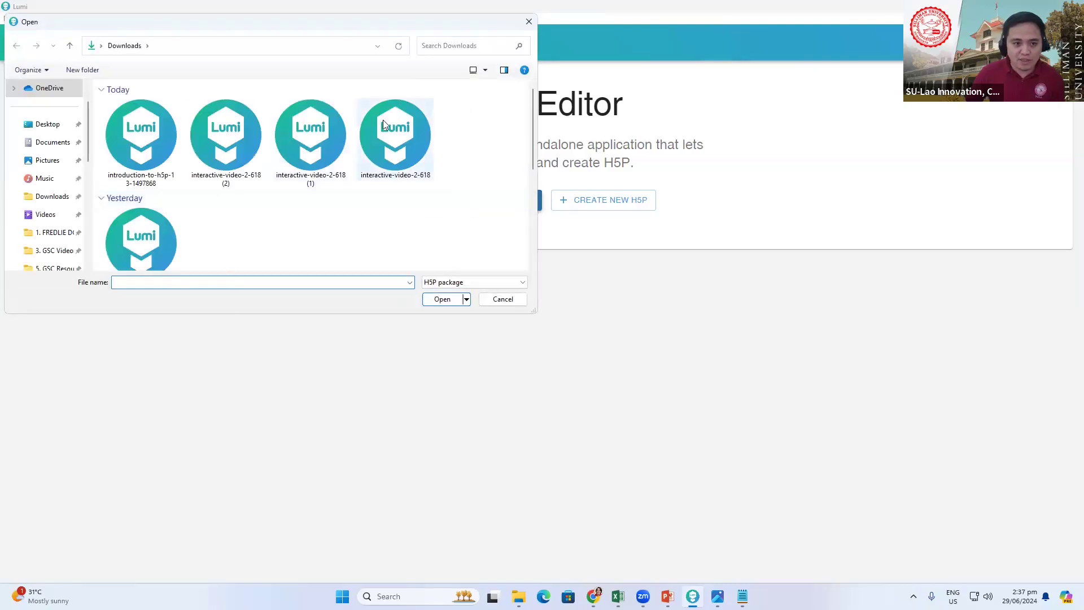
{"action": "scroll", "coordinate": [404, 170], "scroll_direction": "down", "scroll_amount": 1}
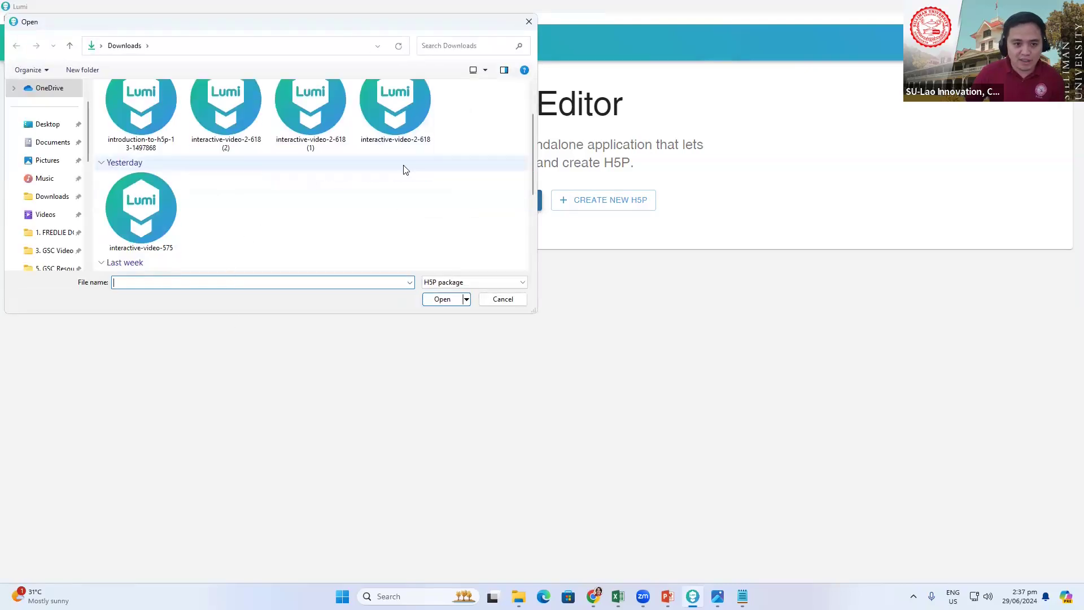
{"action": "left_click", "coordinate": [141, 212]}
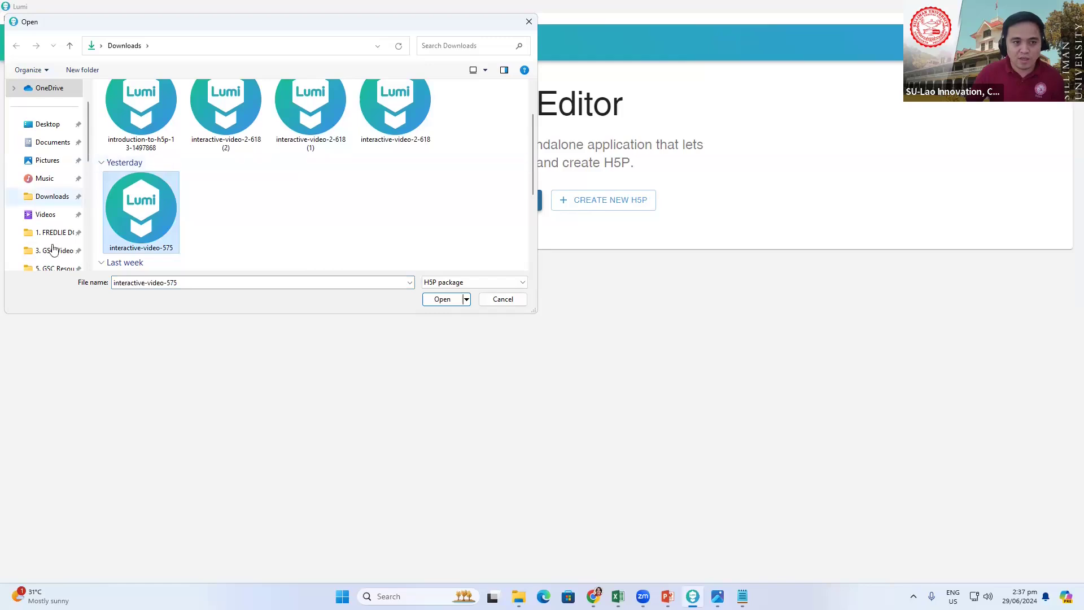
{"action": "left_click", "coordinate": [441, 301]}
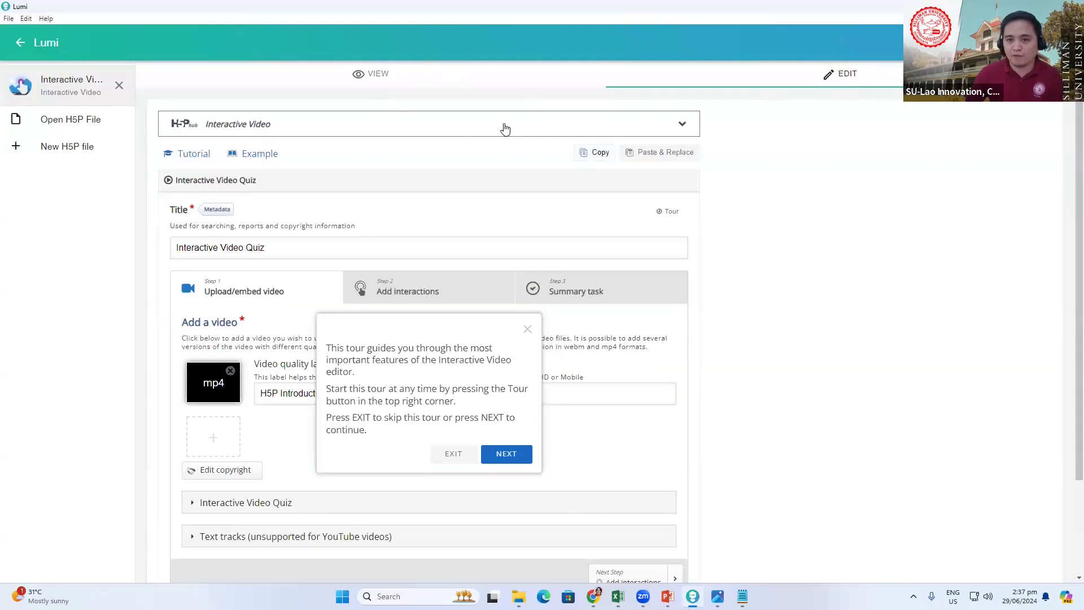
- Dismiss the introductory tour and look through the Interactive Video Quiz's title, video and behavioural settings
{"action": "left_click", "coordinate": [527, 330]}
{"action": "scroll", "coordinate": [338, 423], "scroll_direction": "down", "scroll_amount": 3}
{"action": "scroll", "coordinate": [435, 395], "scroll_direction": "up", "scroll_amount": 3}
{"action": "scroll", "coordinate": [427, 419], "scroll_direction": "down", "scroll_amount": 3}
{"action": "scroll", "coordinate": [334, 346], "scroll_direction": "up", "scroll_amount": 3}
{"action": "scroll", "coordinate": [281, 419], "scroll_direction": "down", "scroll_amount": 3}
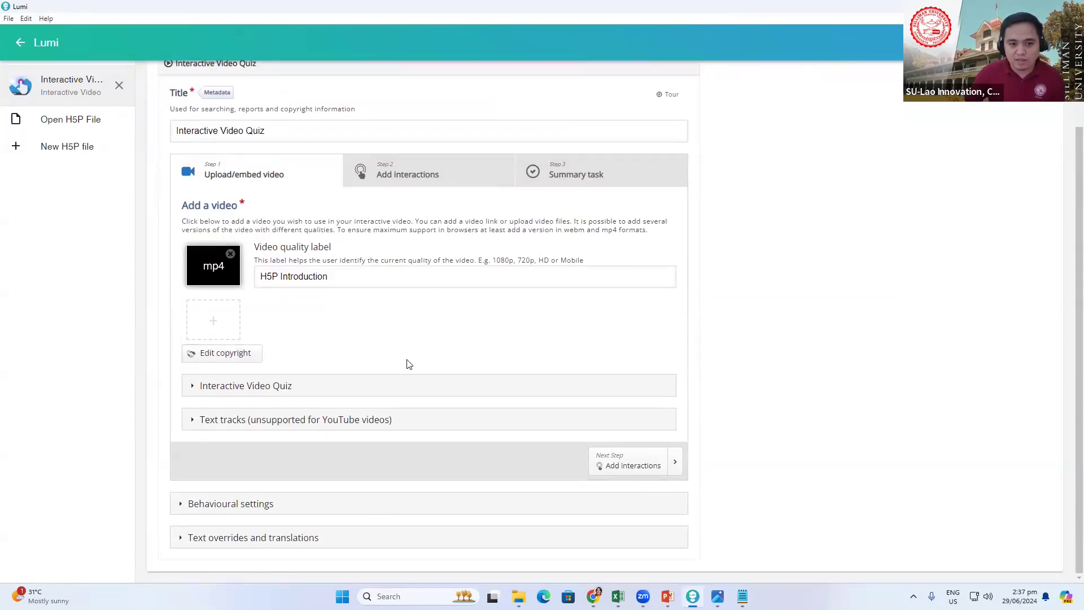
{"action": "scroll", "coordinate": [406, 363], "scroll_direction": "up", "scroll_amount": 2}
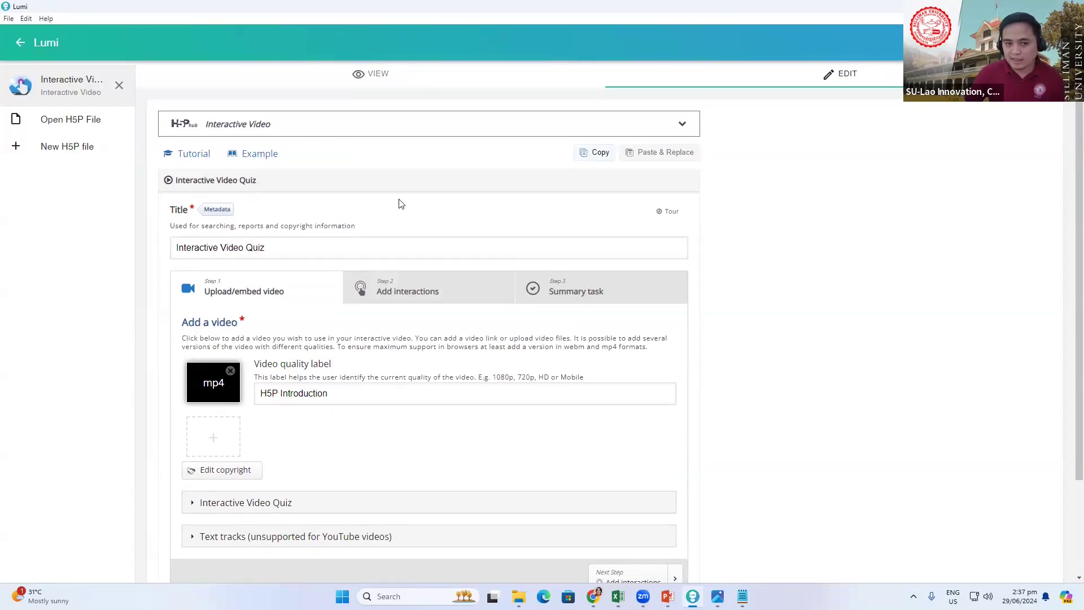
- Preview the Interactive Video Quiz in view mode and check the question markers along its timeline
{"action": "left_click", "coordinate": [386, 79]}
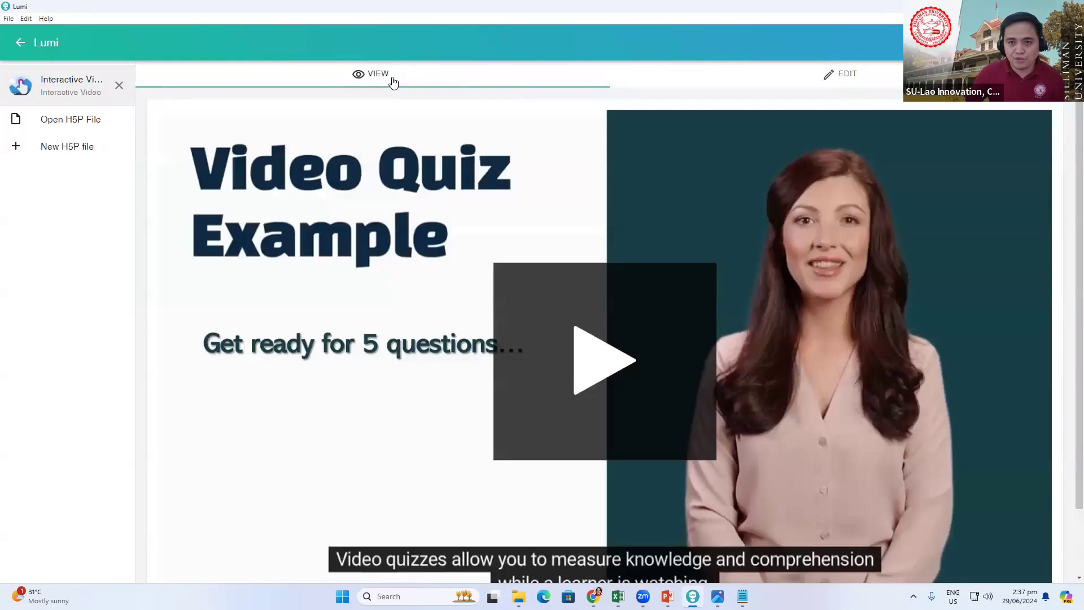
{"action": "scroll", "coordinate": [625, 432], "scroll_direction": "down", "scroll_amount": 2}
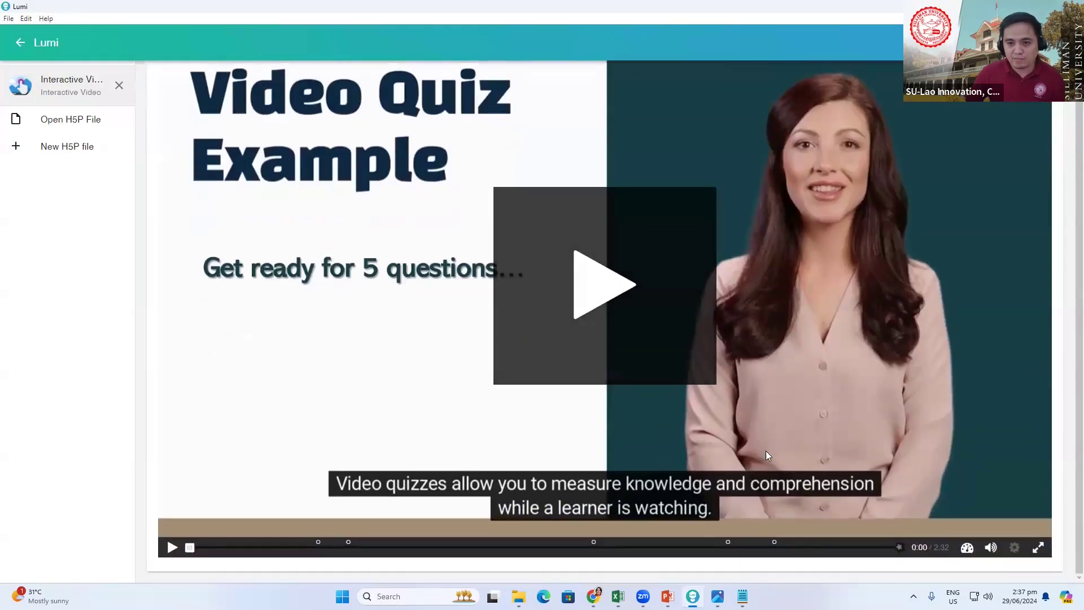
{"action": "scroll", "coordinate": [766, 452], "scroll_direction": "up", "scroll_amount": 2}
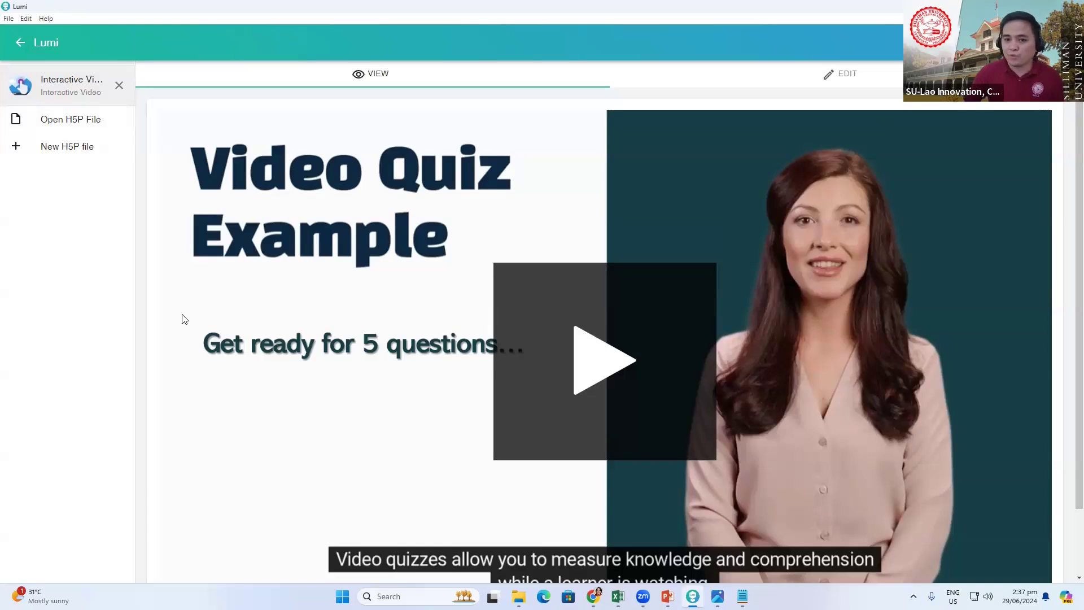
{"action": "scroll", "coordinate": [605, 370], "scroll_direction": "down", "scroll_amount": 2}
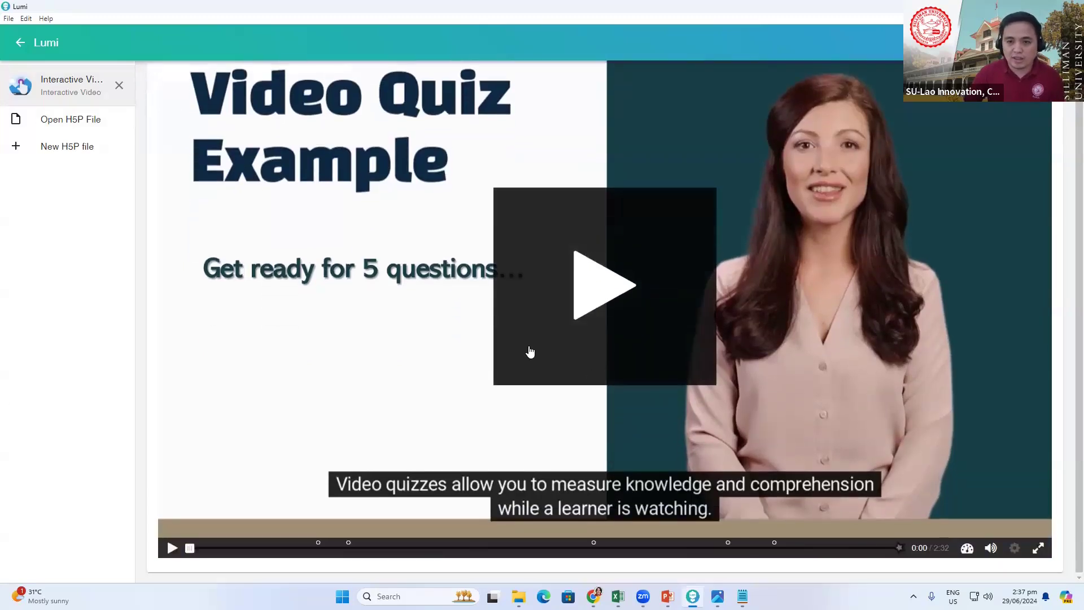
{"action": "scroll", "coordinate": [528, 350], "scroll_direction": "up", "scroll_amount": 2}
- Return to Lumi's start screen, reopen the H5P Editor and add a new H5P file beside the opened quiz
{"action": "left_click", "coordinate": [20, 43]}
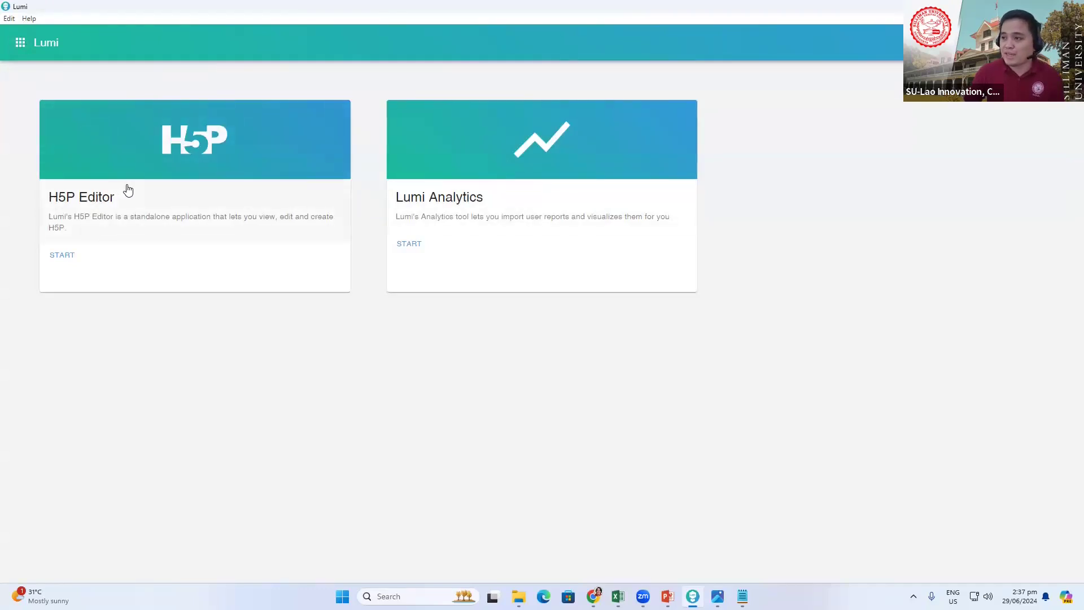
{"action": "left_click", "coordinate": [79, 199]}
{"action": "left_click", "coordinate": [20, 44]}
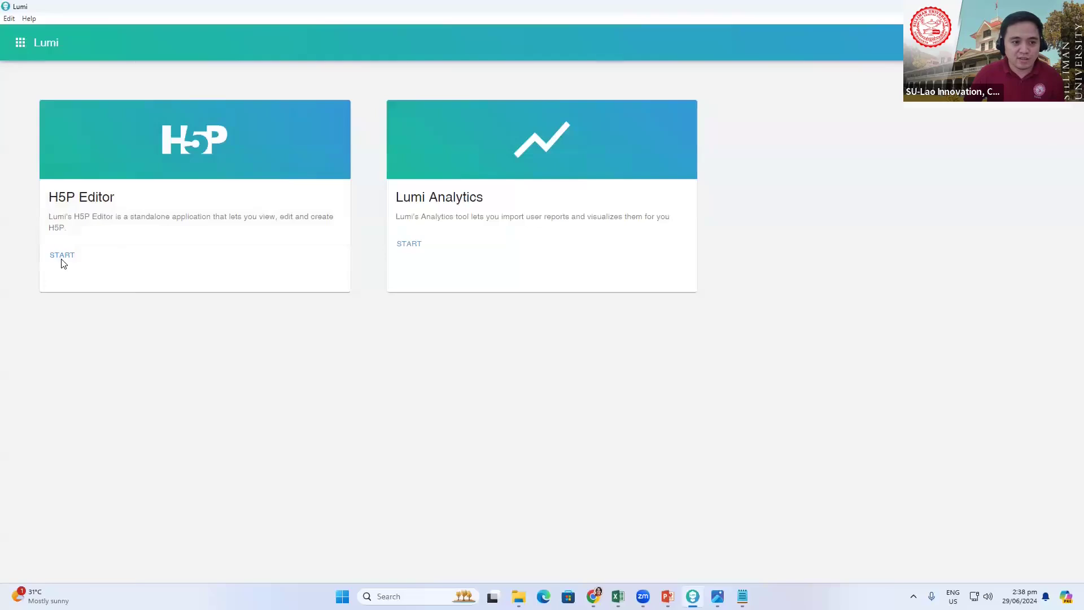
{"action": "left_click", "coordinate": [62, 257]}
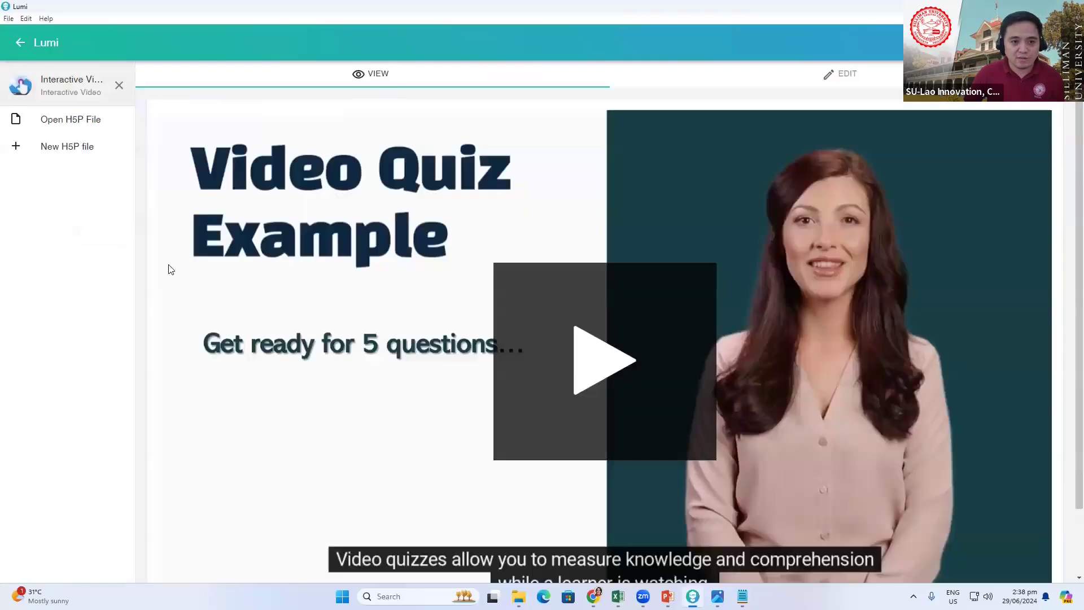
{"action": "left_click", "coordinate": [57, 150]}
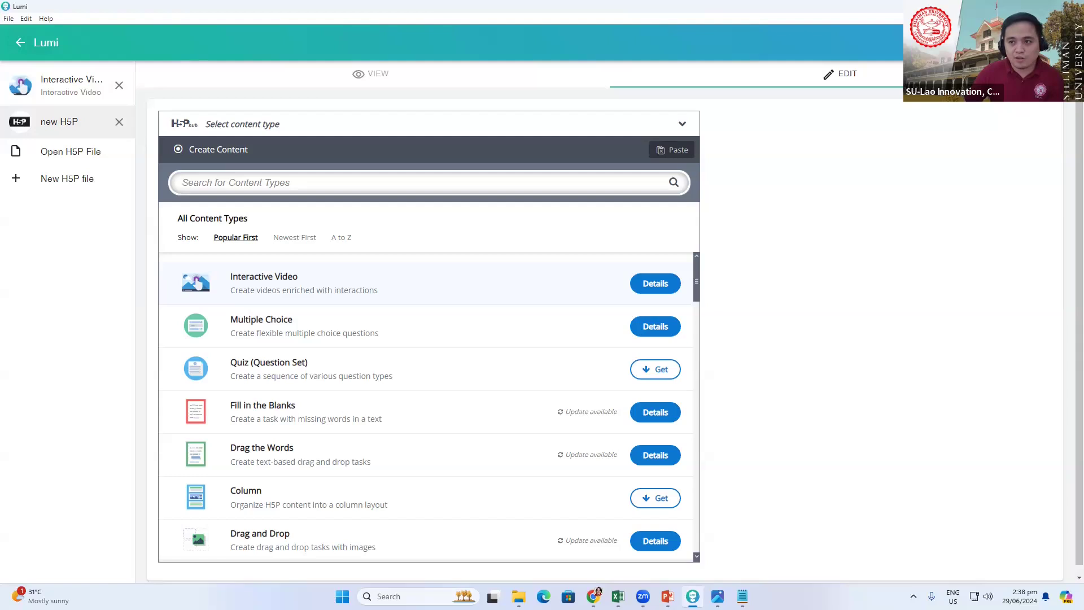
- Close Lumi, relaunch it from the desktop and maximize its window
{"action": "left_click", "coordinate": [1072, 6]}
{"action": "left_click", "coordinate": [810, 74]}
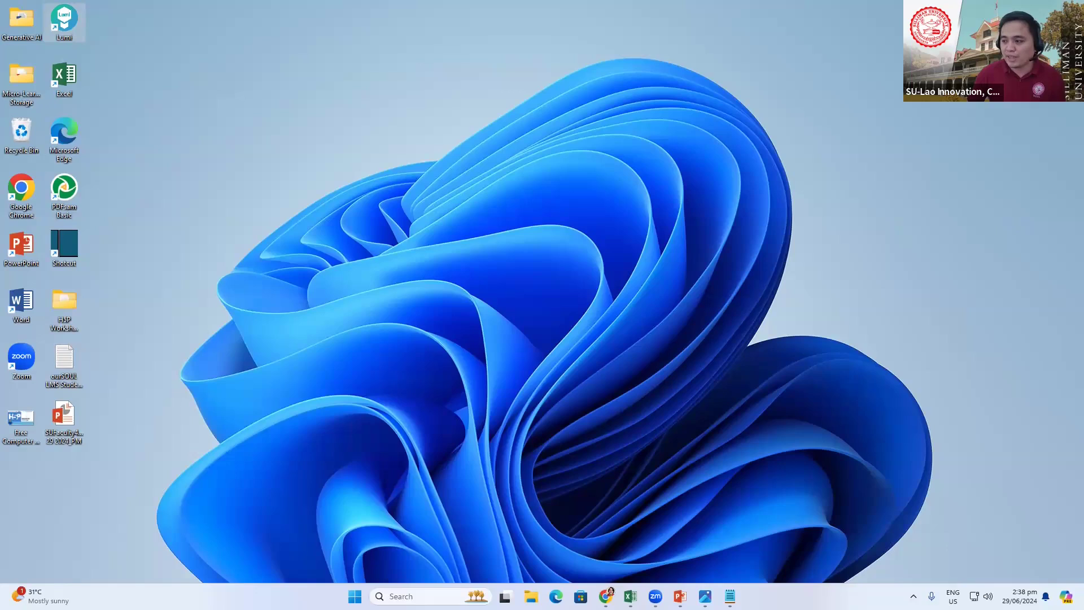
{"action": "double_click", "coordinate": [68, 21]}
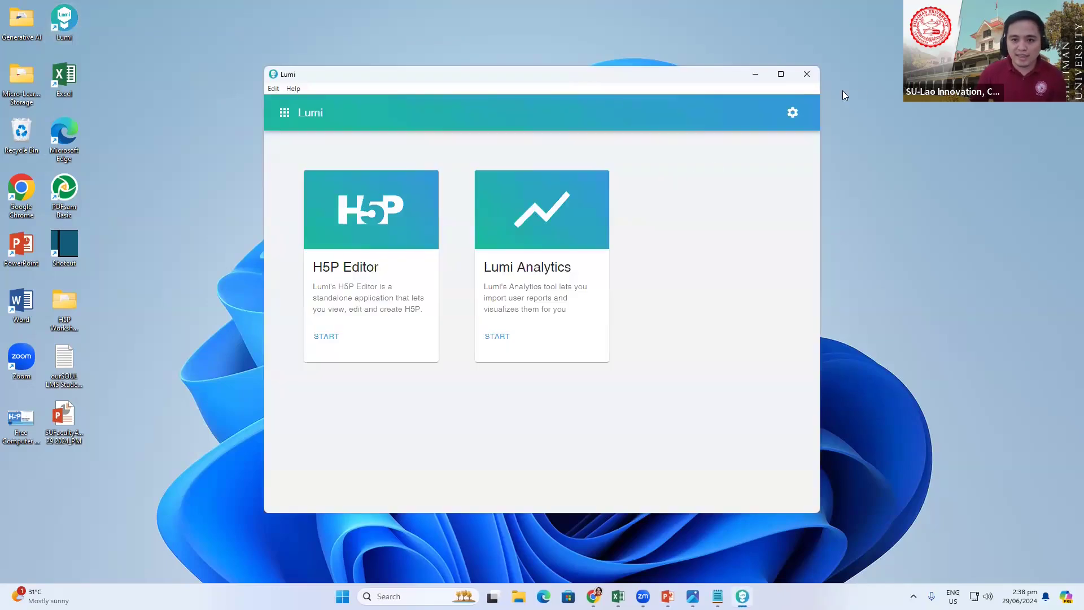
{"action": "left_click", "coordinate": [781, 74]}
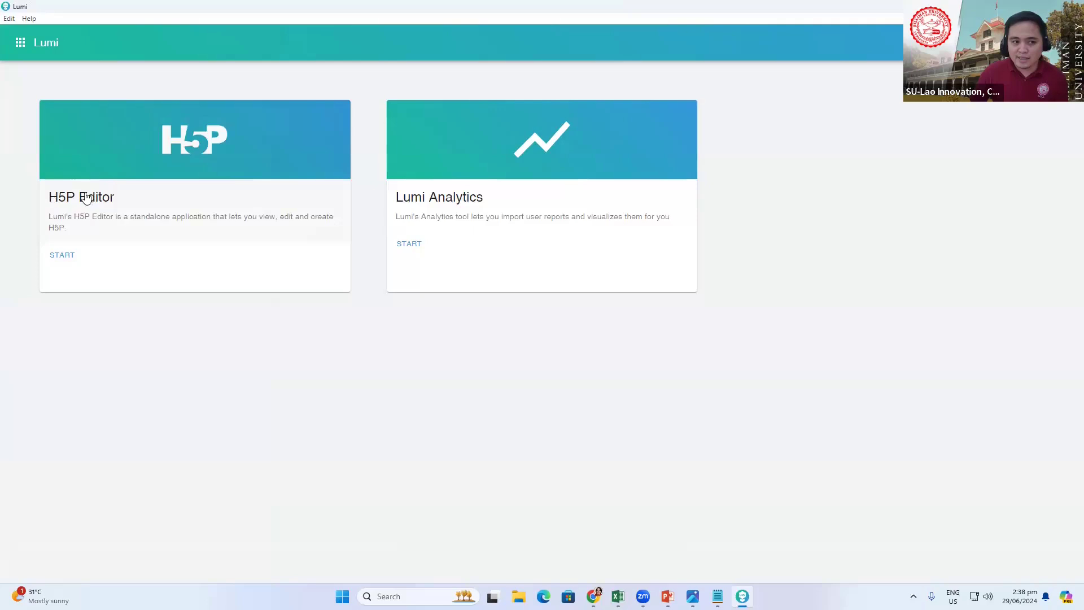
- Start the H5P Editor, create a new H5P file and activate the content type search
{"action": "left_click", "coordinate": [62, 254]}
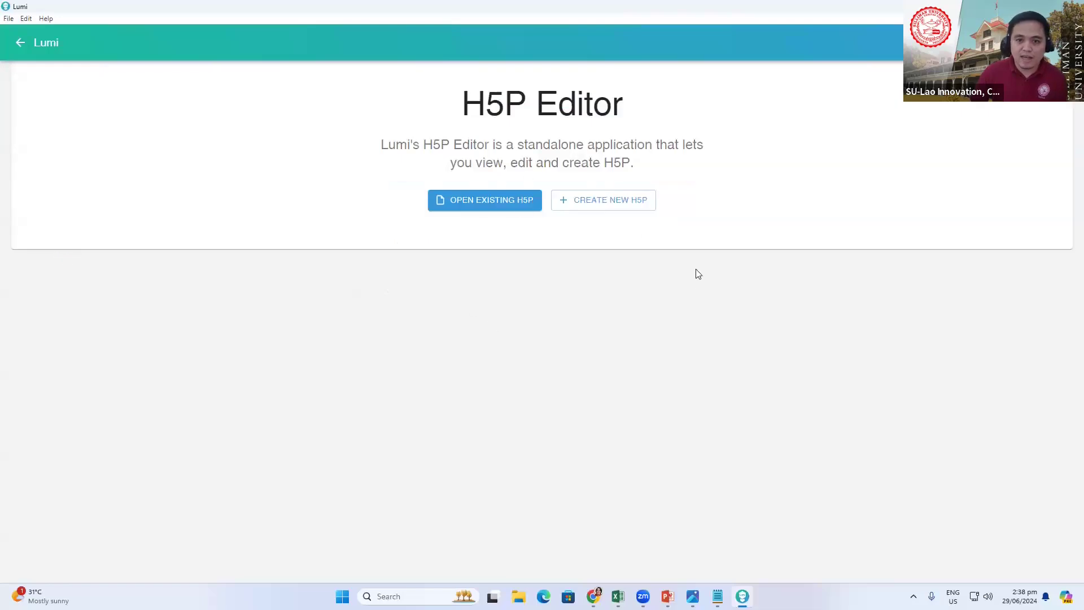
{"action": "left_click", "coordinate": [600, 208]}
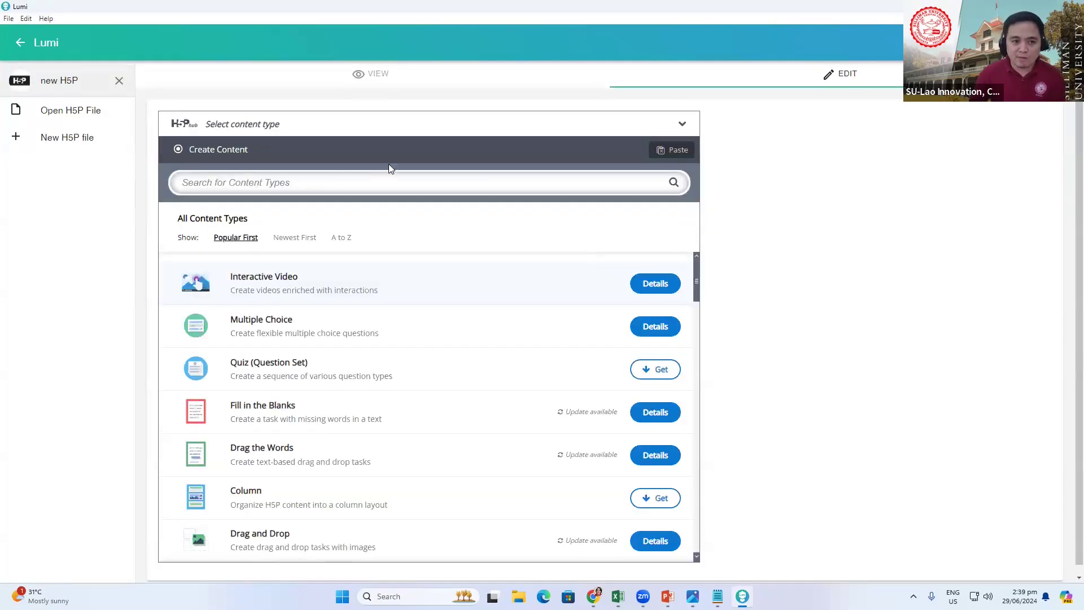
{"action": "left_click", "coordinate": [247, 184]}
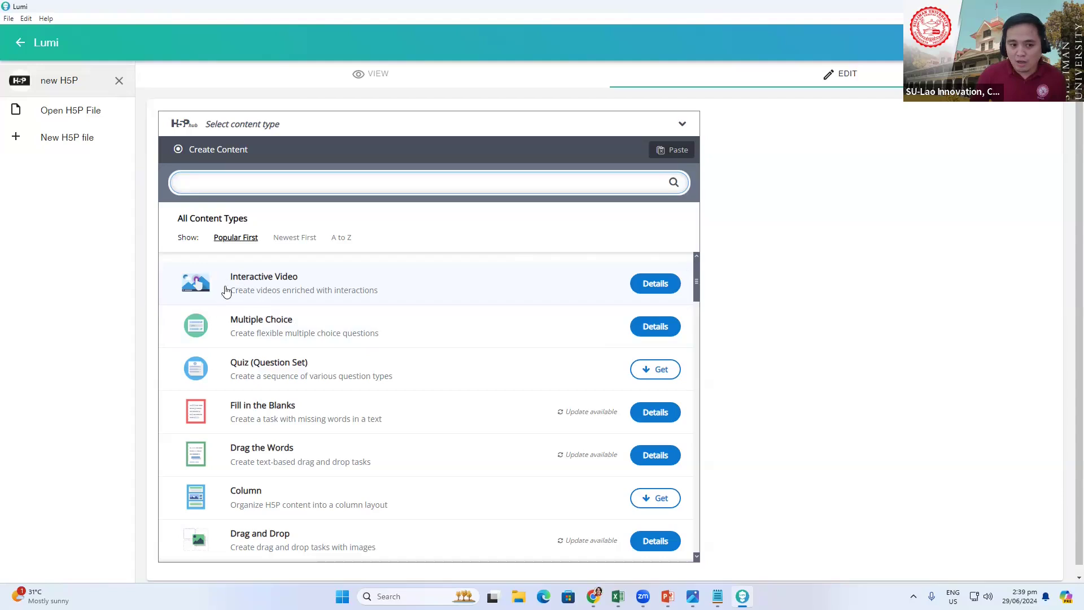
- Install the Quiz (Question Set) content type and return to the list of all content types
{"action": "scroll", "coordinate": [658, 288], "scroll_direction": "down", "scroll_amount": 2}
{"action": "scroll", "coordinate": [659, 289], "scroll_direction": "up", "scroll_amount": 2}
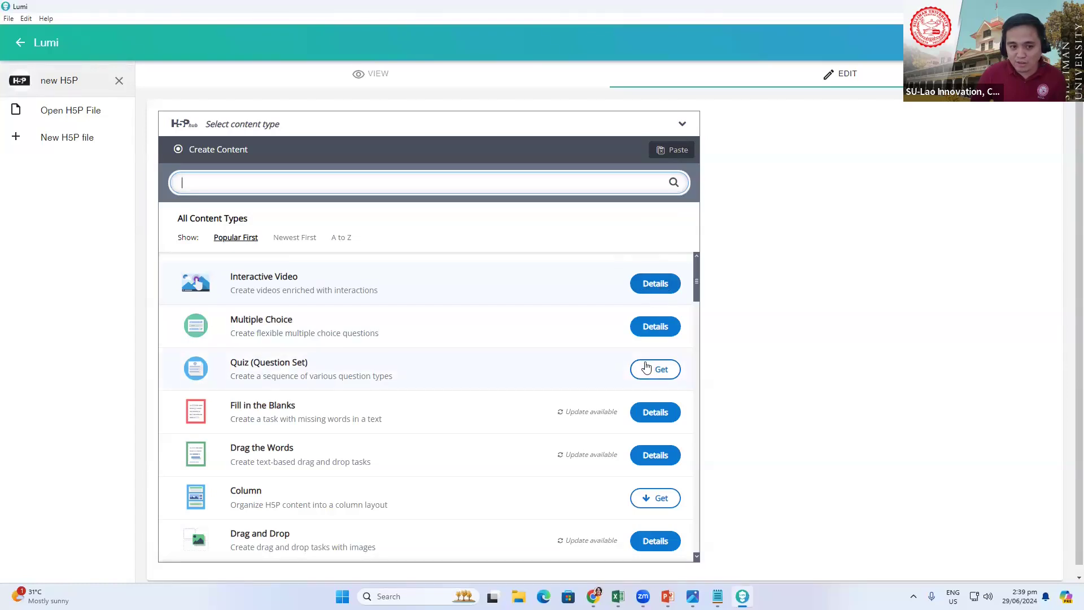
{"action": "scroll", "coordinate": [661, 311], "scroll_direction": "down", "scroll_amount": 1}
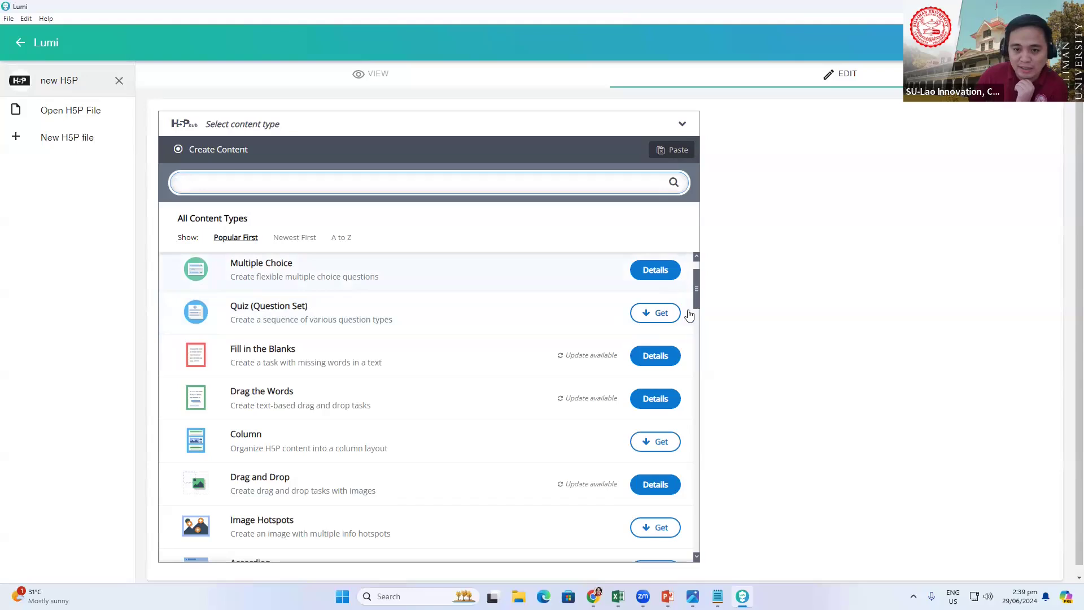
{"action": "left_click", "coordinate": [654, 317]}
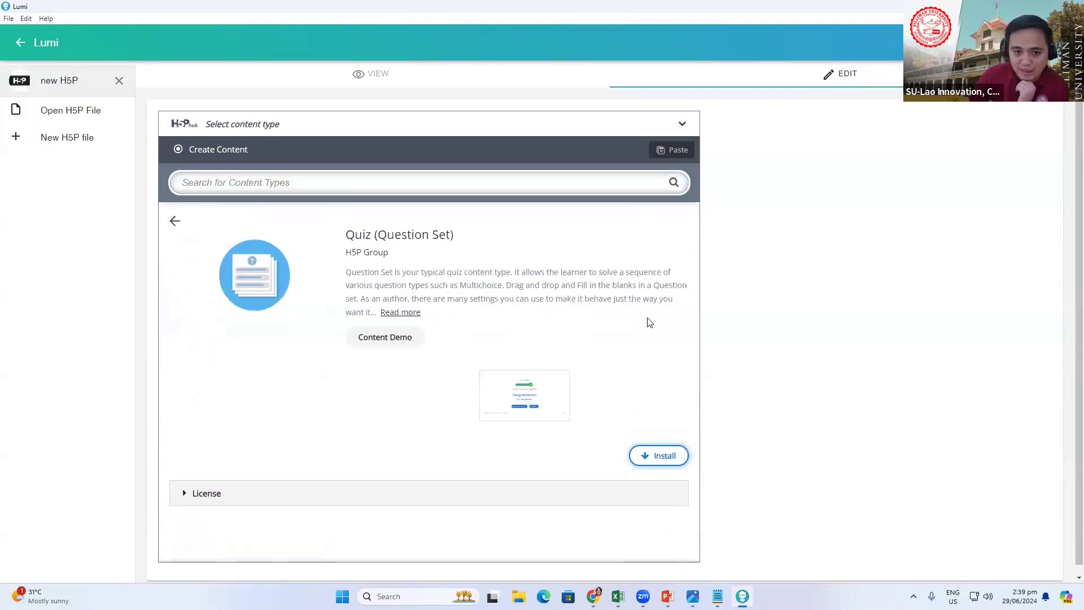
{"action": "left_click", "coordinate": [655, 462]}
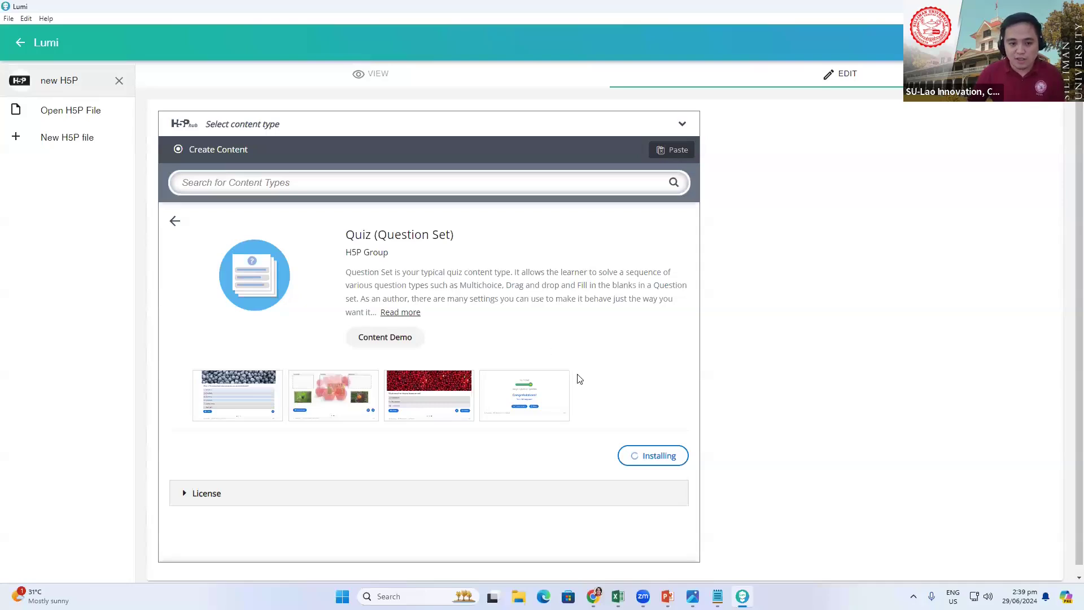
{"action": "scroll", "coordinate": [604, 432], "scroll_direction": "down", "scroll_amount": 1}
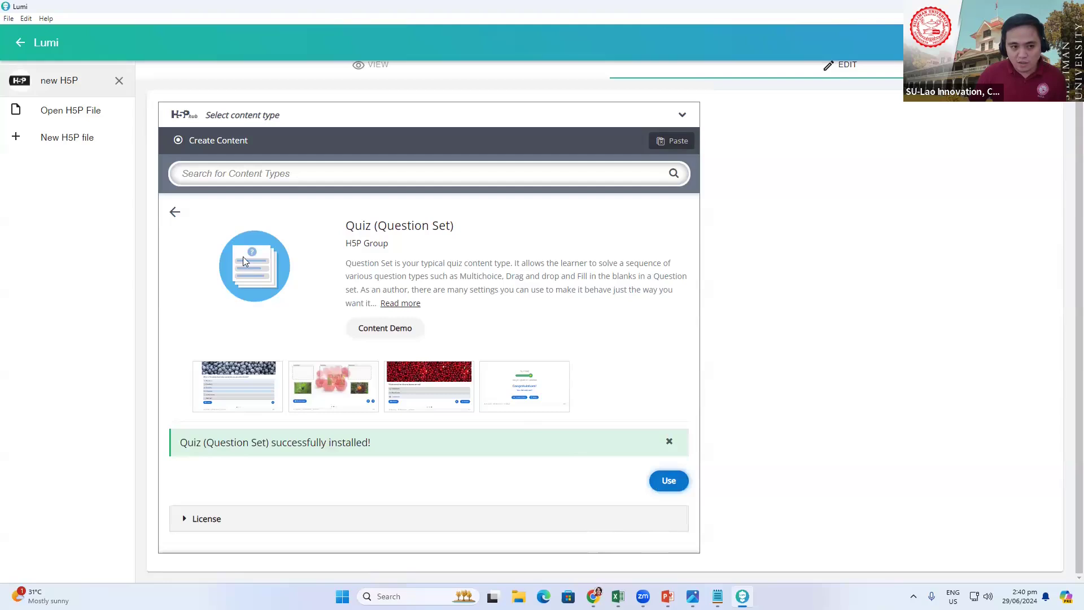
{"action": "left_click", "coordinate": [174, 212]}
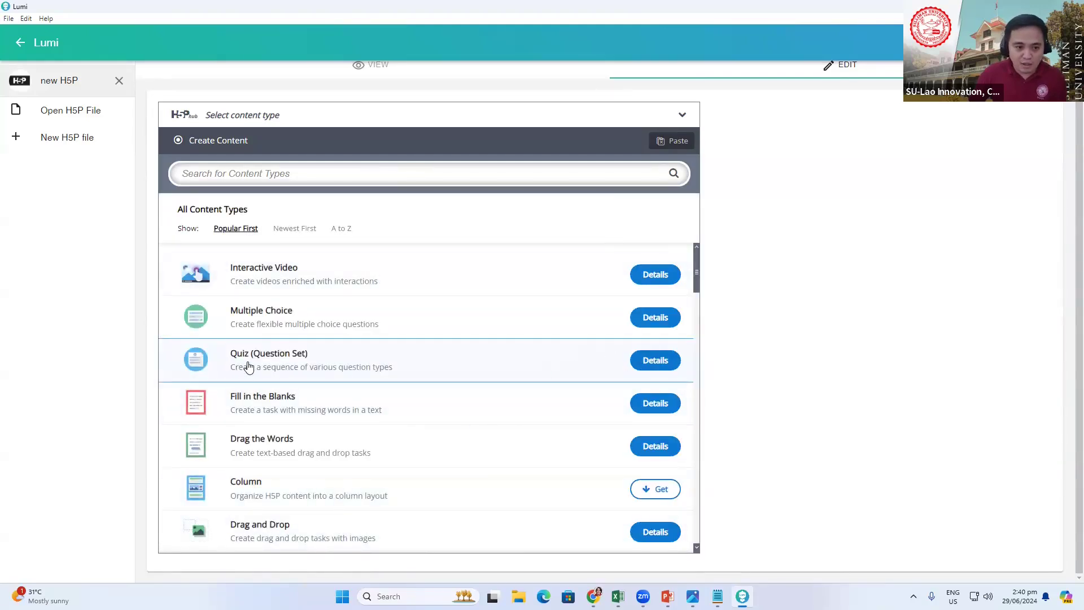
- Look through the content type list to check which types are installed and which can still be downloaded
{"action": "scroll", "coordinate": [659, 369], "scroll_direction": "down", "scroll_amount": 1}
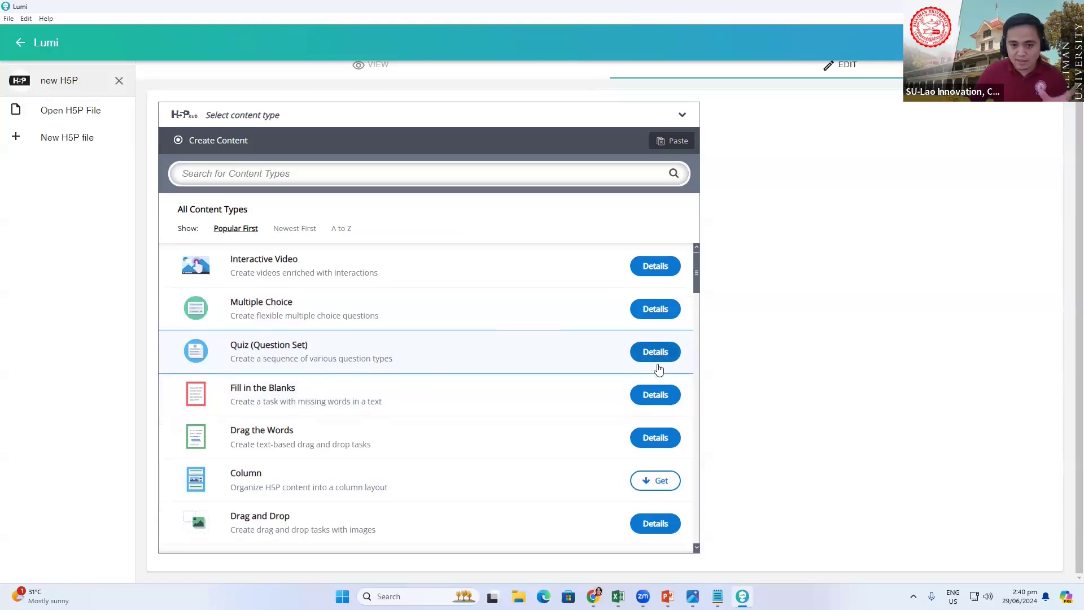
{"action": "scroll", "coordinate": [659, 369], "scroll_direction": "down", "scroll_amount": 1}
{"action": "scroll", "coordinate": [638, 351], "scroll_direction": "up", "scroll_amount": 1}
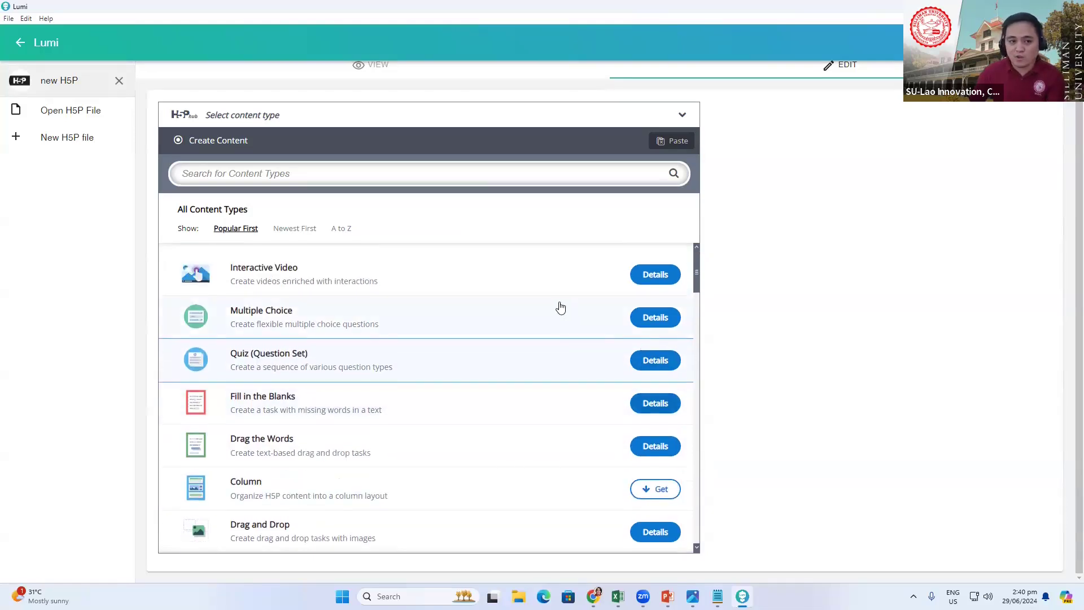
{"action": "scroll", "coordinate": [508, 322], "scroll_direction": "down", "scroll_amount": 5}
{"action": "scroll", "coordinate": [516, 310], "scroll_direction": "down", "scroll_amount": 10}
{"action": "scroll", "coordinate": [508, 402], "scroll_direction": "down", "scroll_amount": 11}
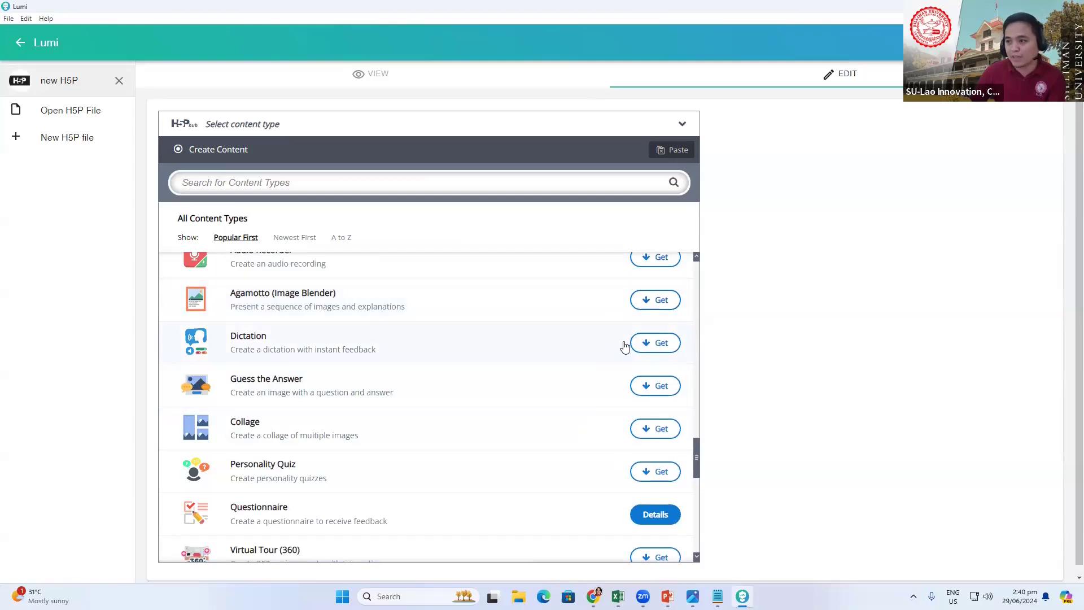
{"action": "scroll", "coordinate": [623, 344], "scroll_direction": "up", "scroll_amount": 20}
{"action": "scroll", "coordinate": [623, 344], "scroll_direction": "up", "scroll_amount": 5}
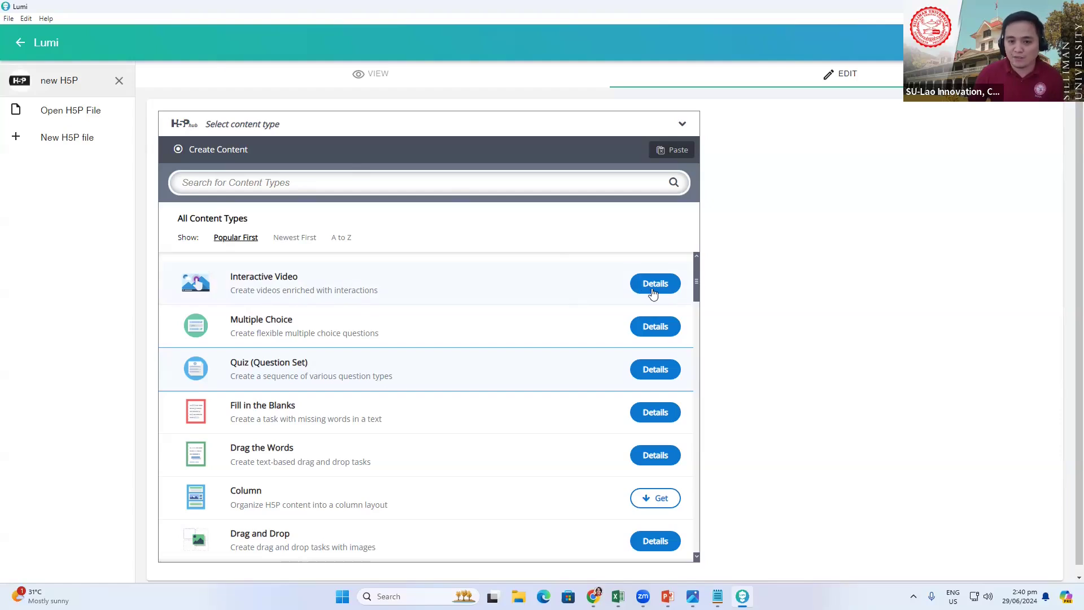
- Choose the Interactive Video content type, dismiss the guided tour and title the content "Introduction to H5P"
{"action": "left_click", "coordinate": [579, 283]}
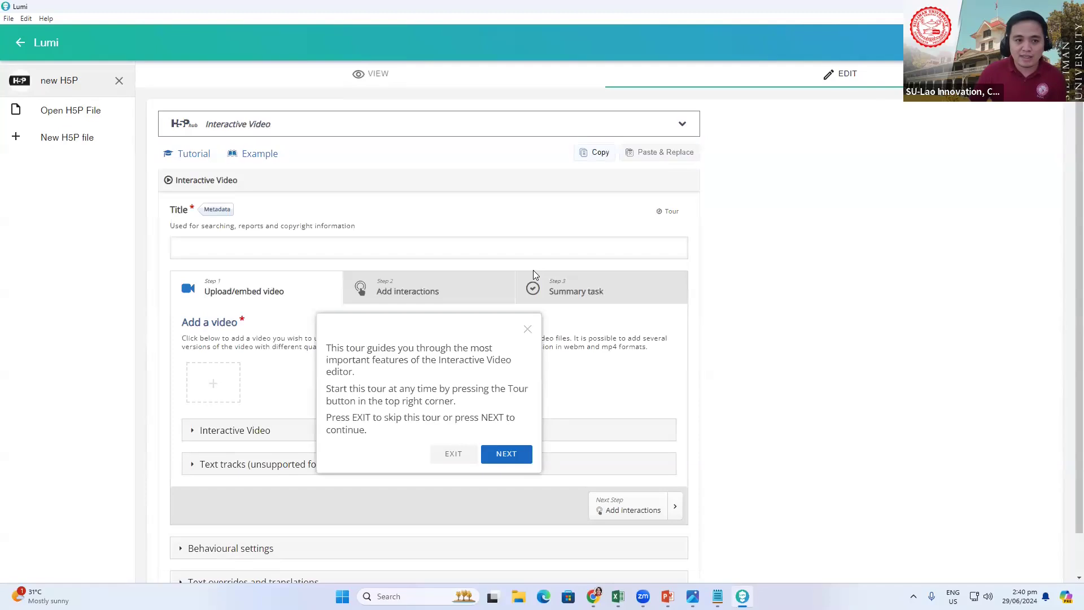
{"action": "left_click", "coordinate": [527, 331]}
{"action": "scroll", "coordinate": [297, 291], "scroll_direction": "down", "scroll_amount": 1}
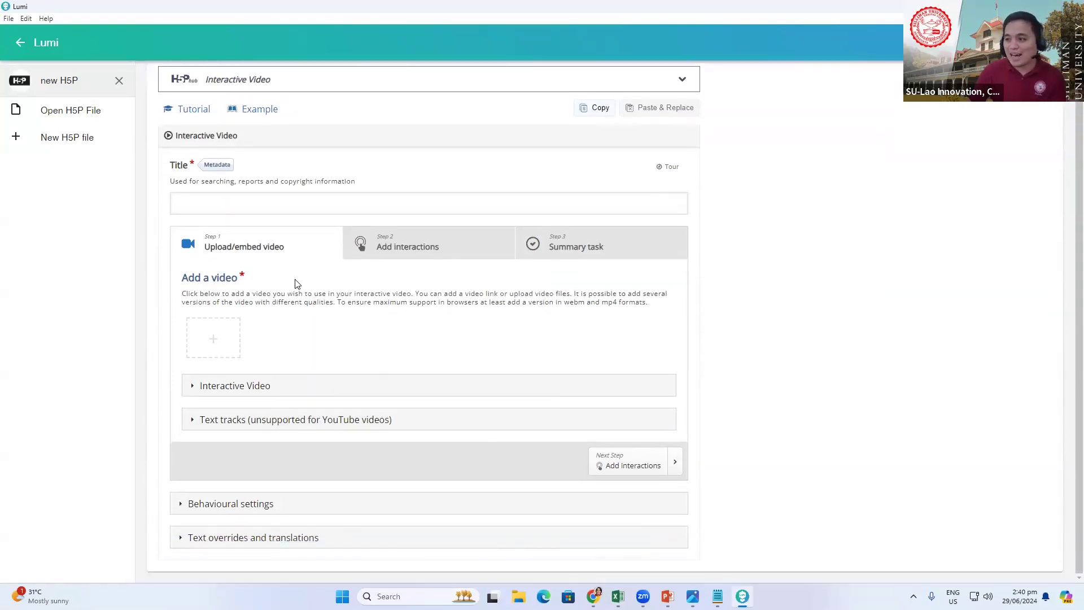
{"action": "scroll", "coordinate": [266, 282], "scroll_direction": "up", "scroll_amount": 1}
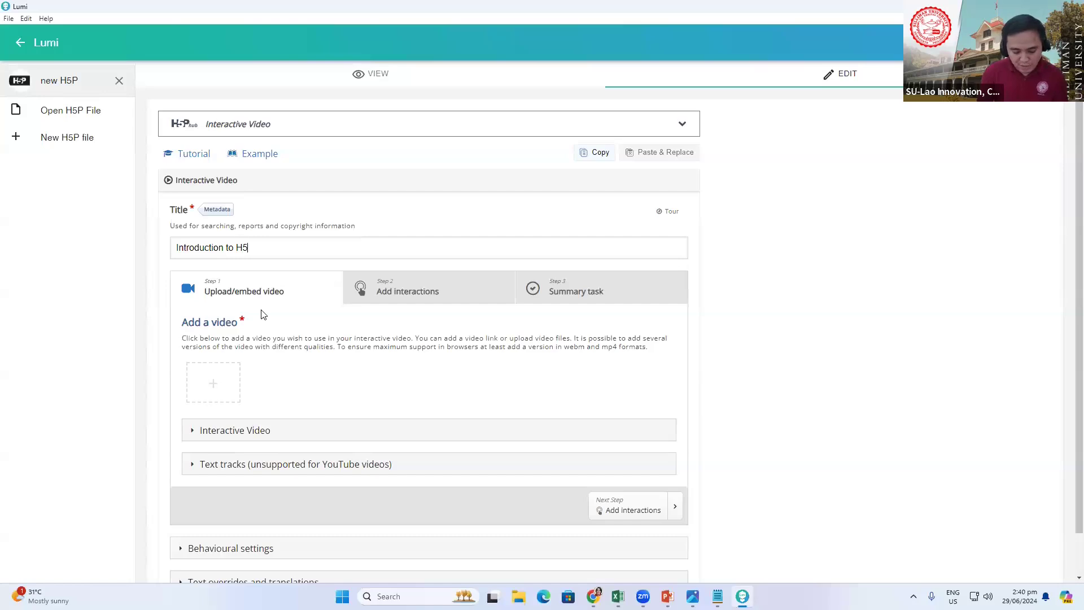
- Upload the Sample H5P Video file from the H5P Workshop Files folder on the Desktop as the source video
{"action": "scroll", "coordinate": [226, 317], "scroll_direction": "down", "scroll_amount": 1}
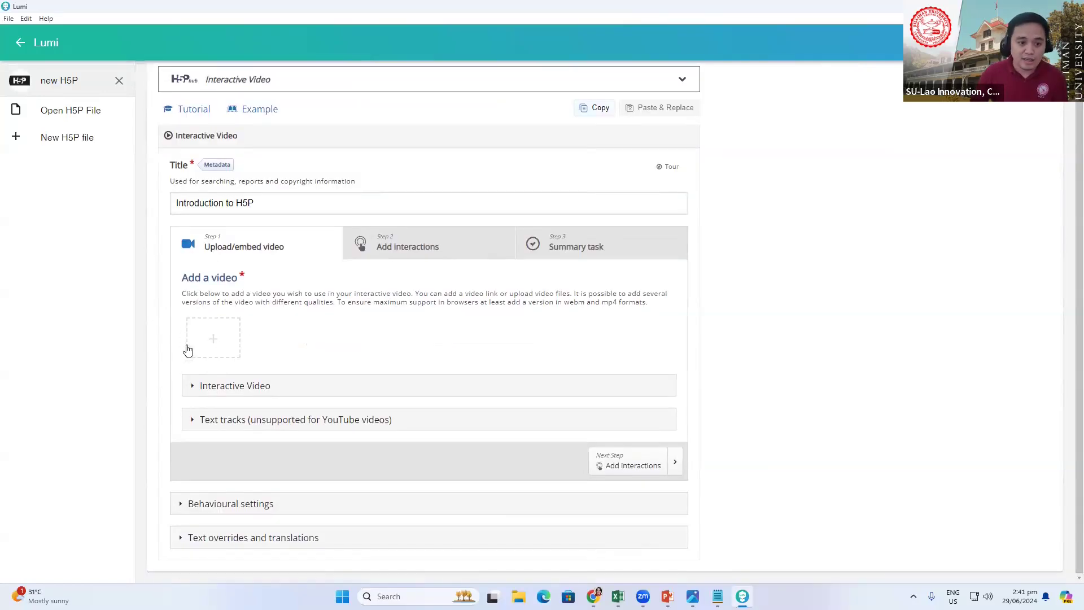
{"action": "left_click", "coordinate": [208, 338]}
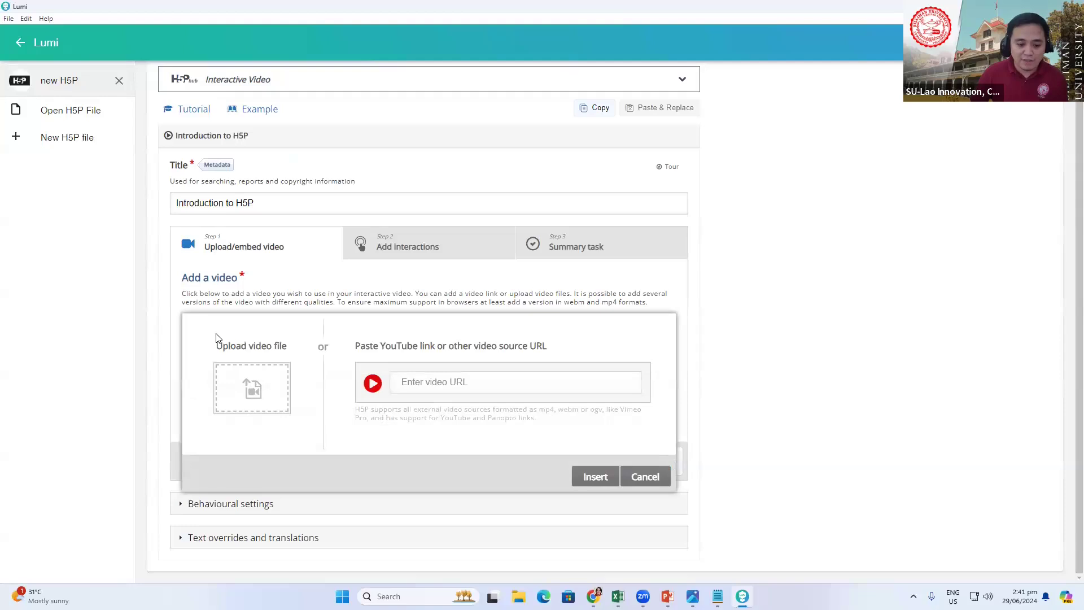
{"action": "left_click", "coordinate": [421, 380]}
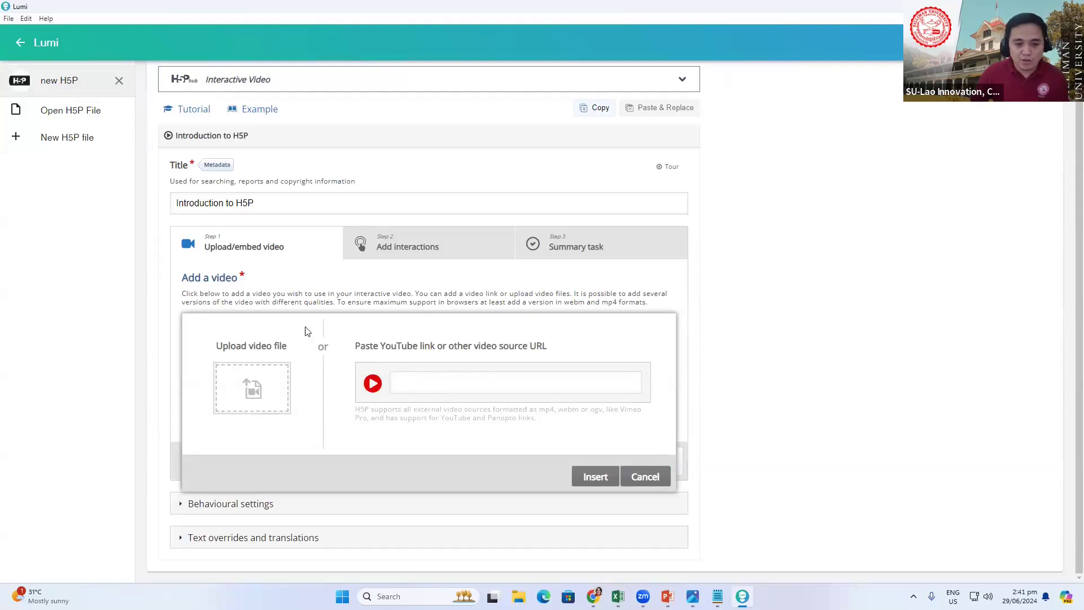
{"action": "left_click", "coordinate": [248, 398]}
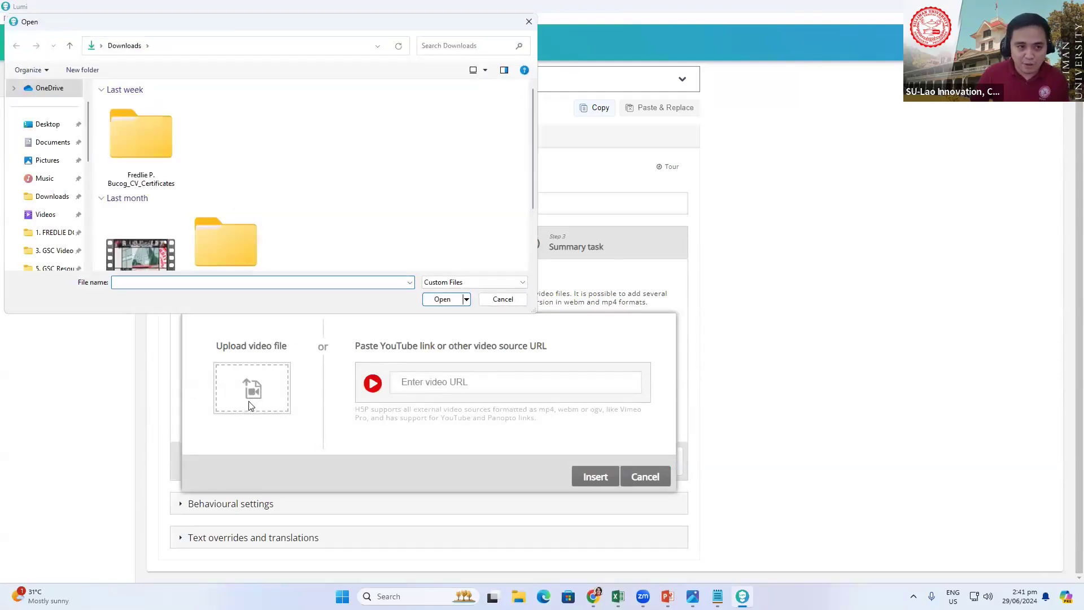
{"action": "left_click", "coordinate": [45, 124]}
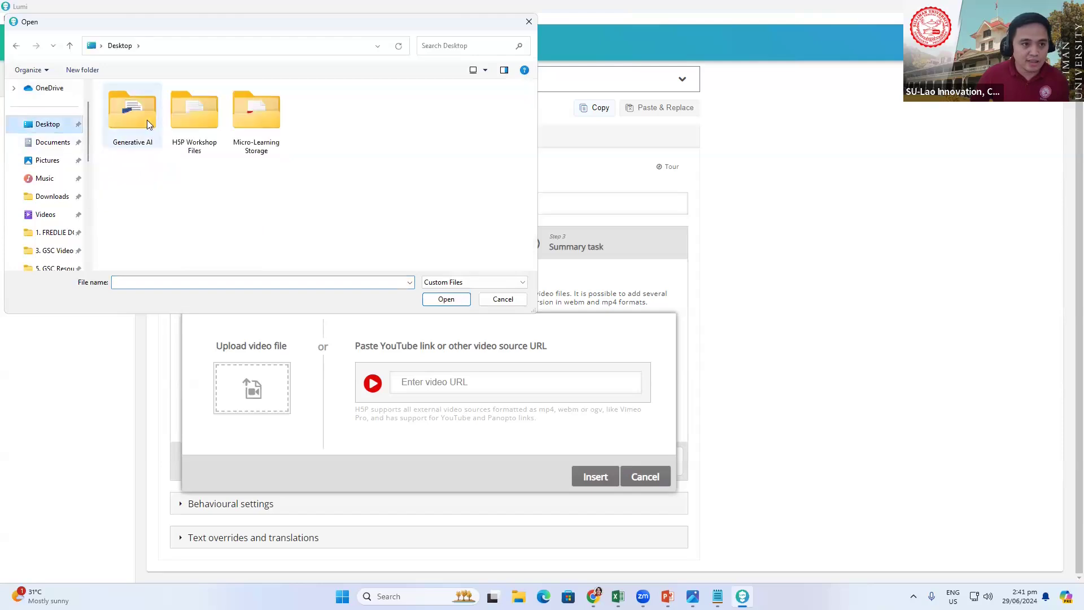
{"action": "double_click", "coordinate": [192, 121]}
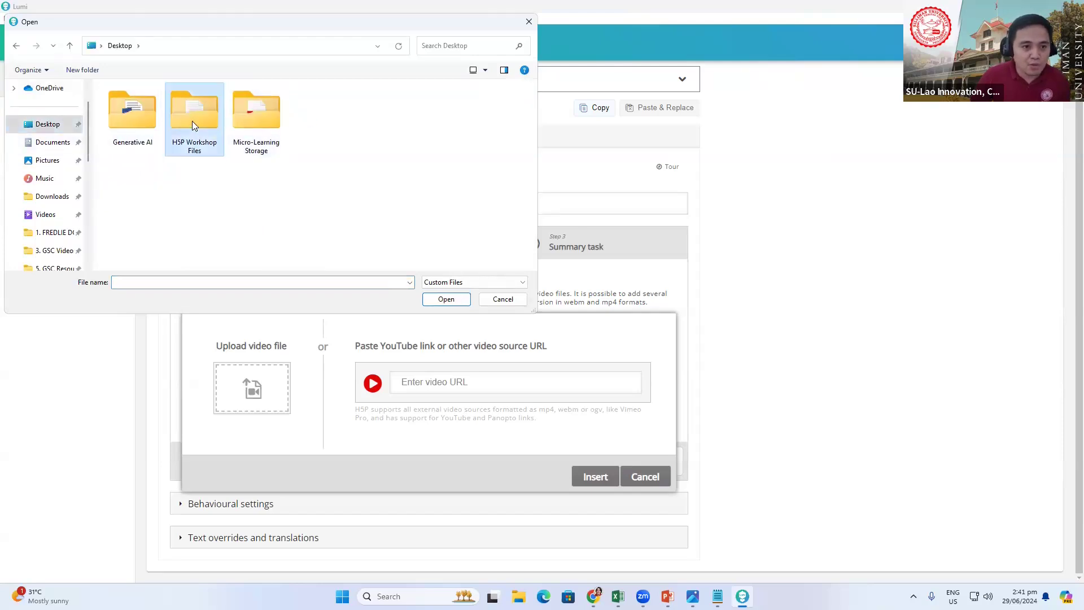
{"action": "left_click", "coordinate": [131, 126]}
{"action": "left_click", "coordinate": [446, 299]}
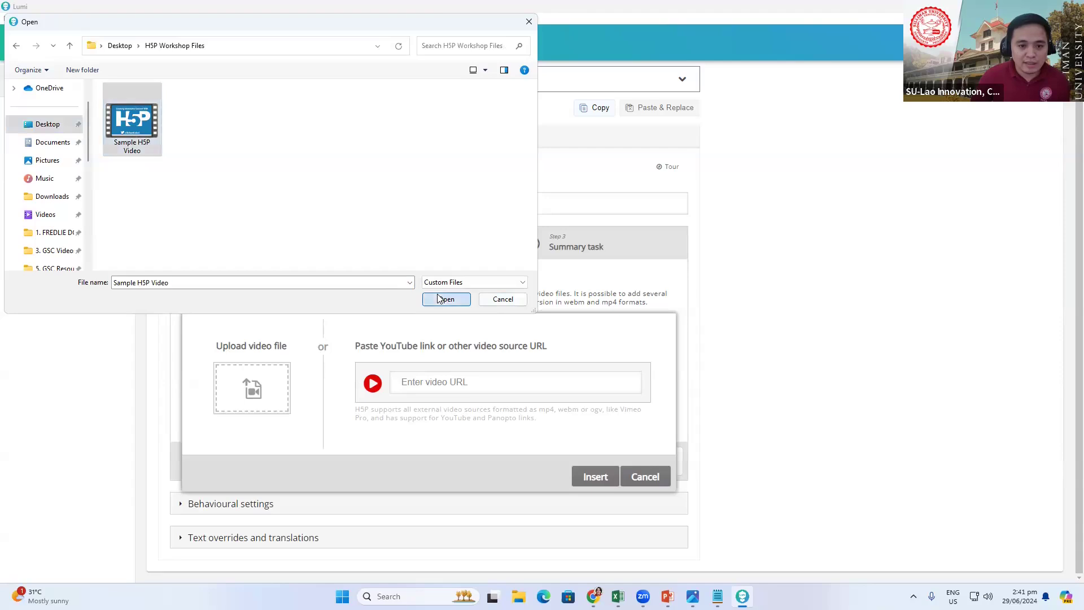
{"action": "left_click_drag", "start_coordinate": [310, 350], "coordinate": [251, 349]}
- Copy the content title "Introduction to H5P" into the uploaded video's quality label
{"action": "left_click", "coordinate": [265, 200]}
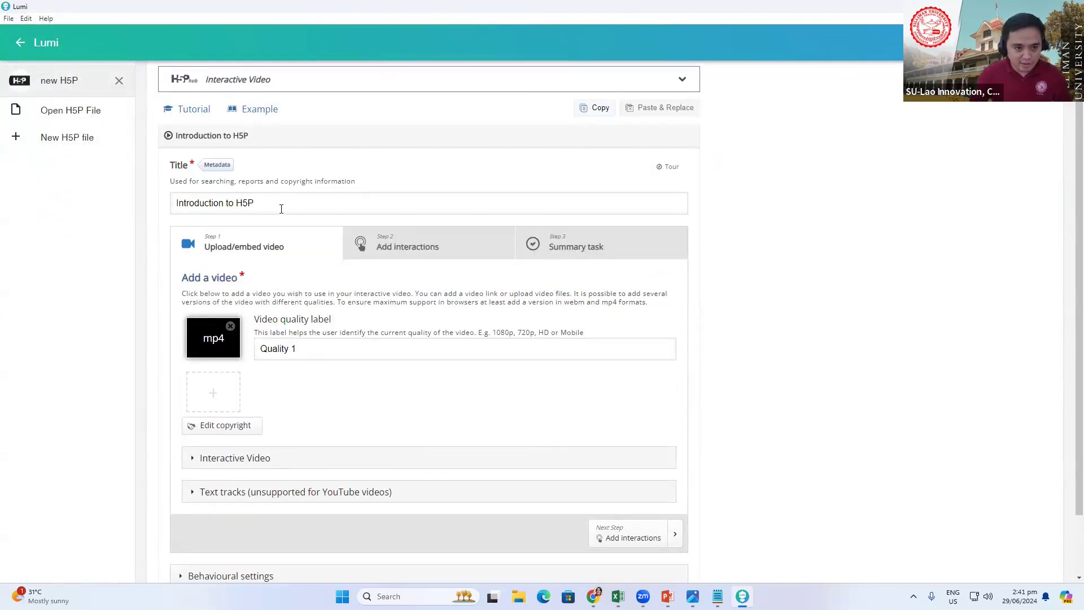
{"action": "triple_click", "coordinate": [275, 208]}
{"action": "key", "text": "ctrl+c"}
{"action": "triple_click", "coordinate": [307, 350]}
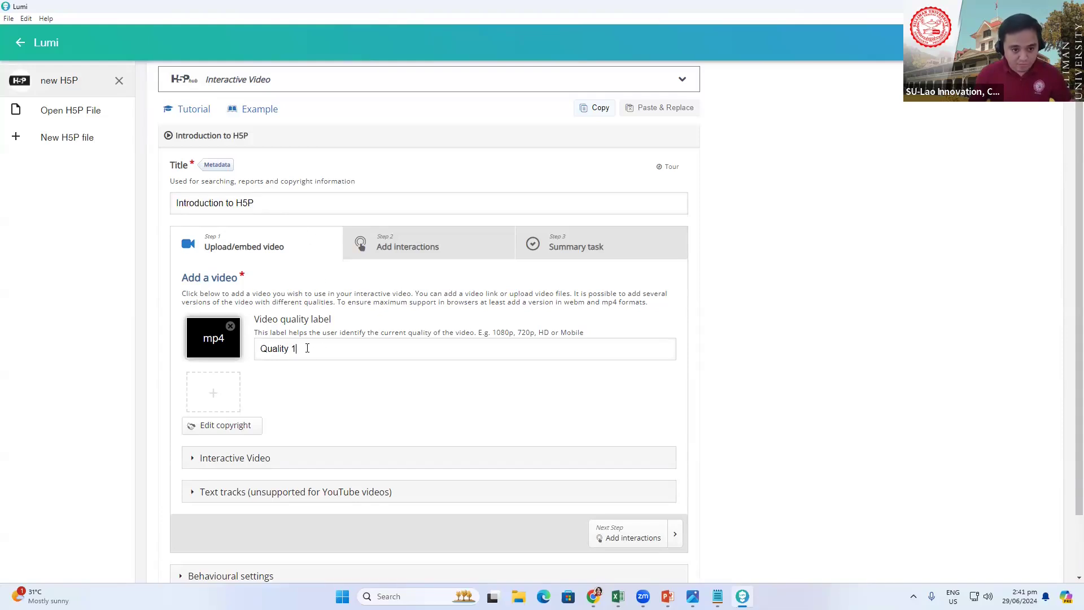
{"action": "key", "text": "ctrl+v"}
- Expand the Interactive Video settings and set the title of the interactive video to "Introduction to H5P"
{"action": "scroll", "coordinate": [353, 366], "scroll_direction": "down", "scroll_amount": 2}
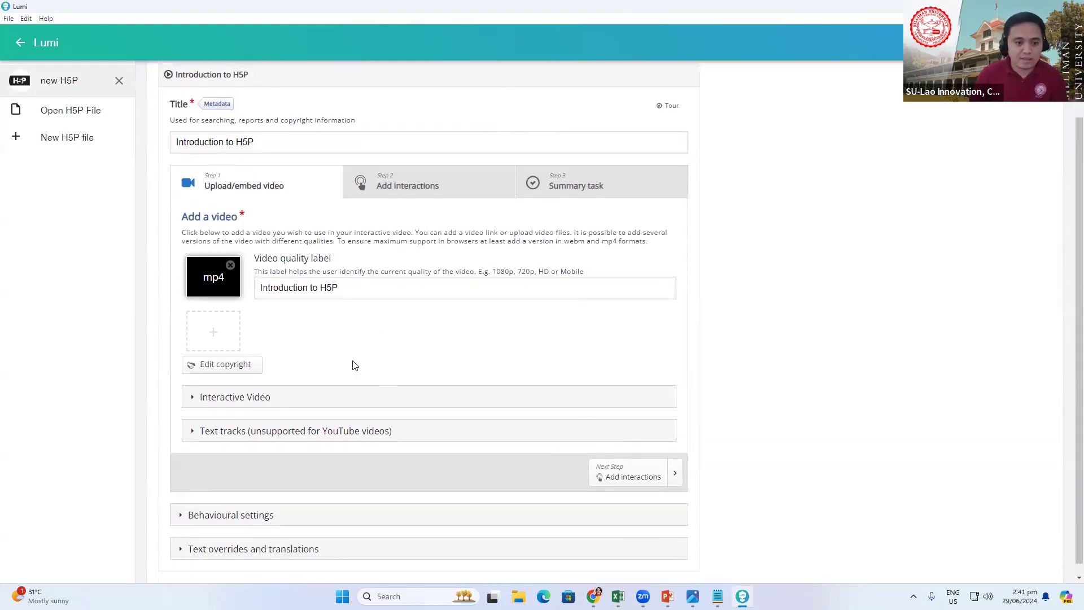
{"action": "left_click", "coordinate": [259, 388]}
{"action": "scroll", "coordinate": [272, 390], "scroll_direction": "down", "scroll_amount": 1}
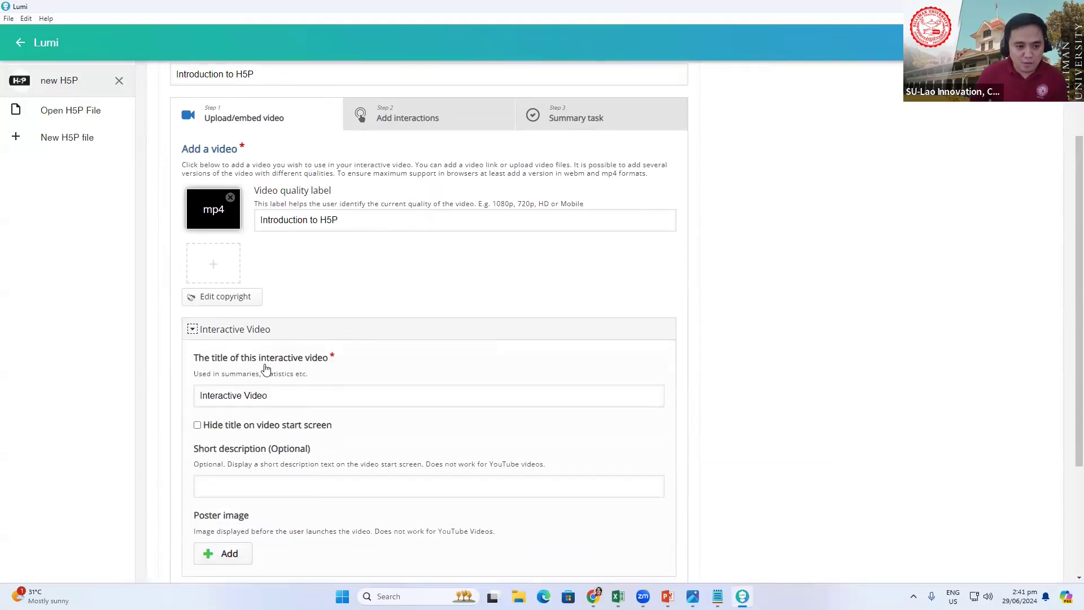
{"action": "triple_click", "coordinate": [341, 226]}
{"action": "key", "text": "ctrl+c"}
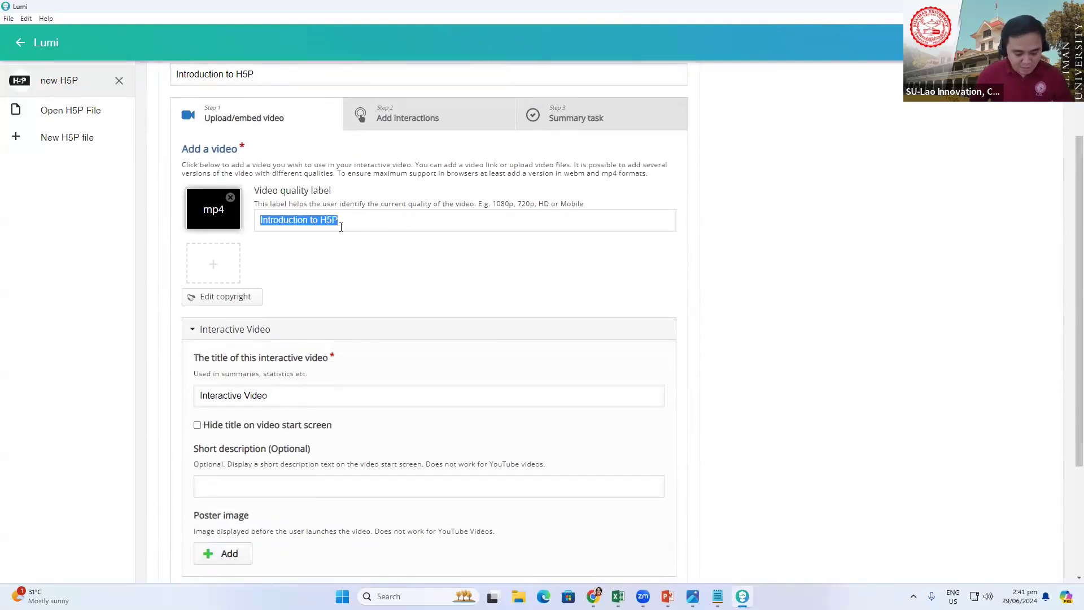
{"action": "left_click", "coordinate": [269, 398]}
{"action": "triple_click", "coordinate": [275, 400]}
{"action": "key", "text": "ctrl+v"}
- Add the Video Quiz Poster image from the H5P Workshop Files folder as the video's poster image
{"action": "scroll", "coordinate": [300, 361], "scroll_direction": "down", "scroll_amount": 3}
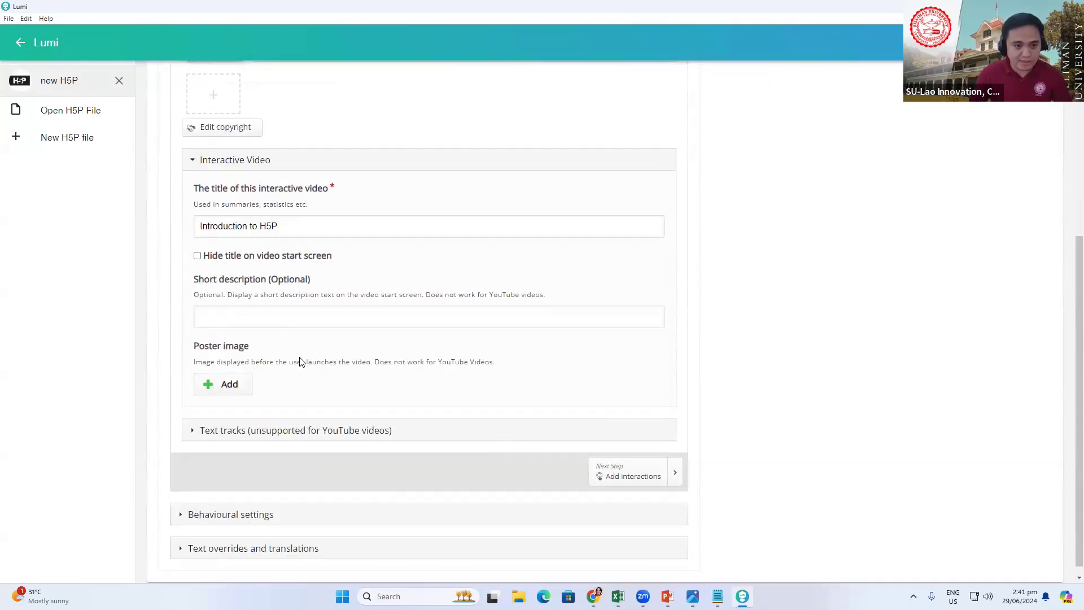
{"action": "left_click", "coordinate": [226, 322]}
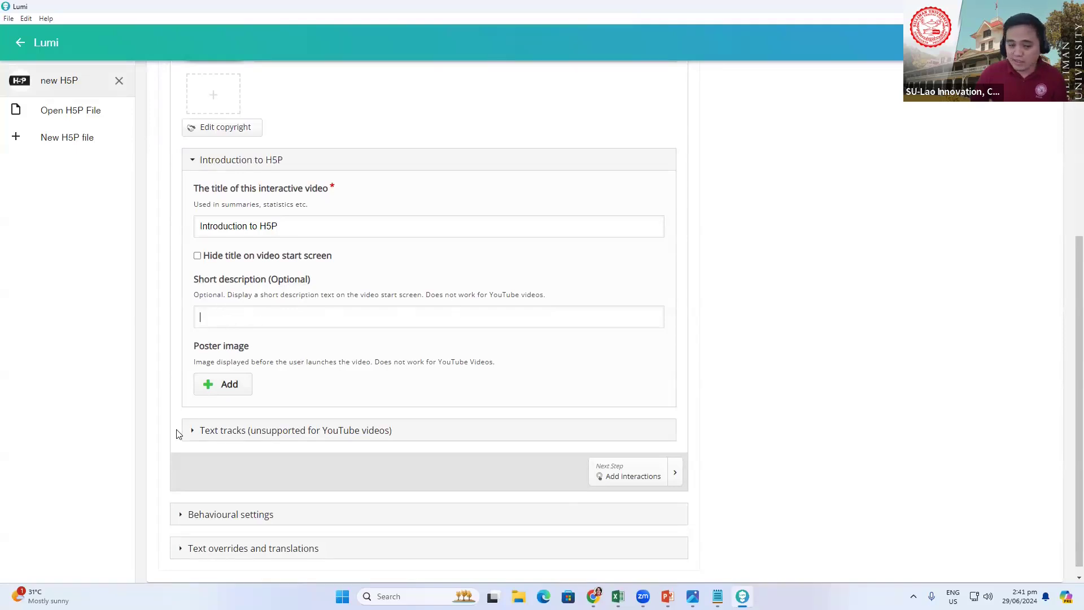
{"action": "left_click", "coordinate": [225, 384]}
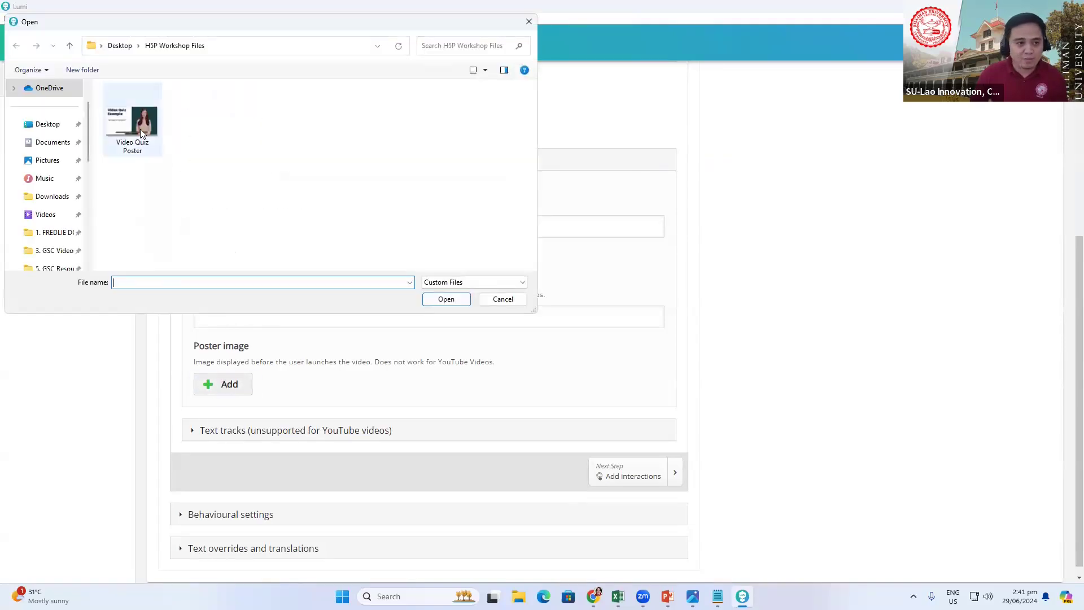
{"action": "left_click", "coordinate": [142, 128]}
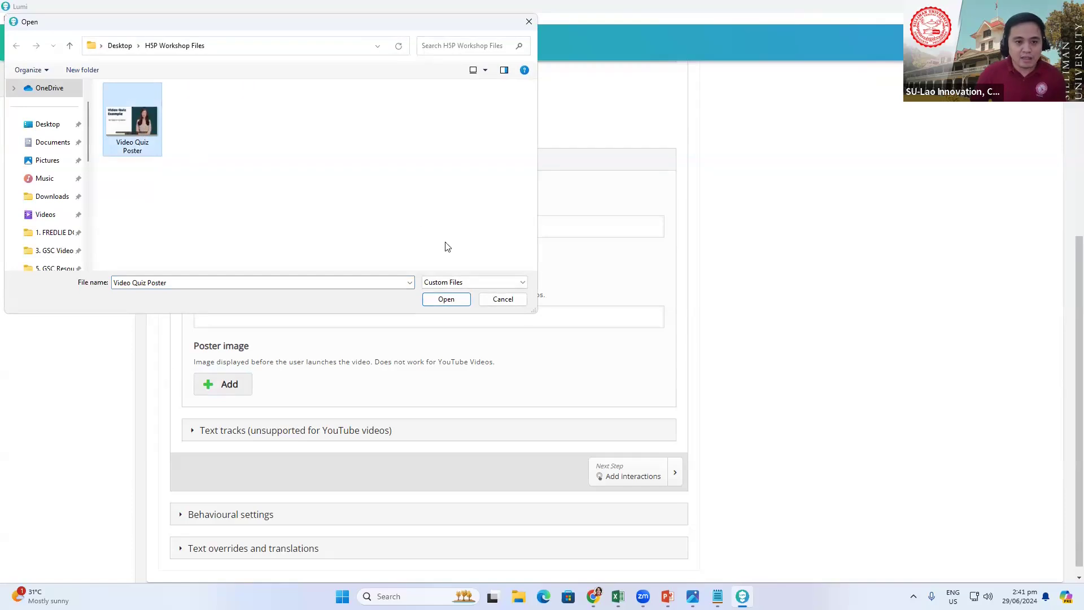
{"action": "left_click", "coordinate": [446, 299]}
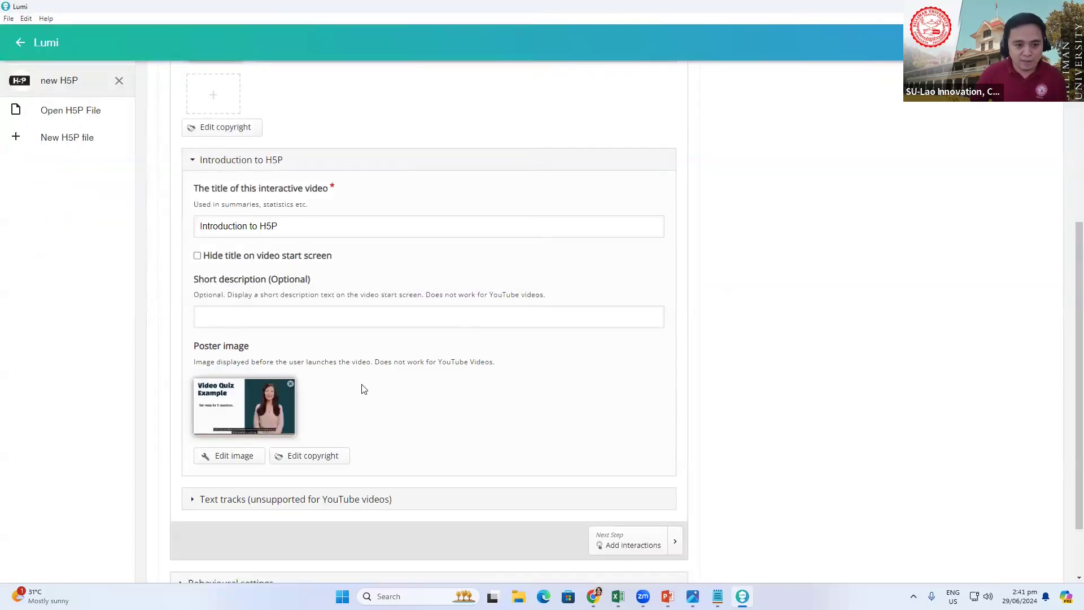
- Review the completed upload settings, including the titles, video quality label and poster image
{"action": "scroll", "coordinate": [363, 387], "scroll_direction": "down", "scroll_amount": 2}
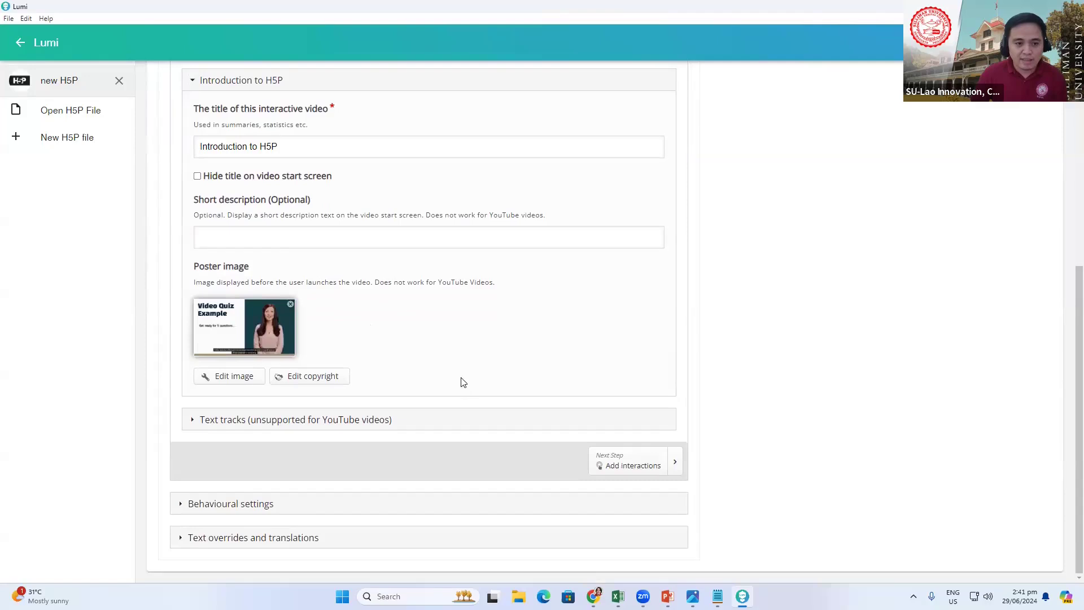
{"action": "scroll", "coordinate": [452, 350], "scroll_direction": "up", "scroll_amount": 10}
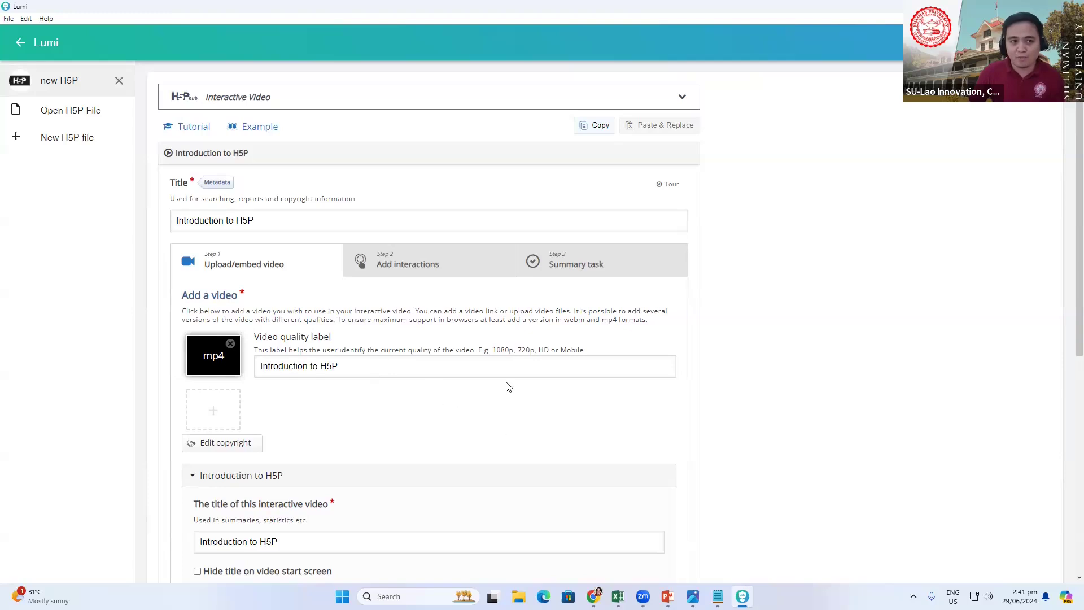
{"action": "scroll", "coordinate": [384, 350], "scroll_direction": "down", "scroll_amount": 3}
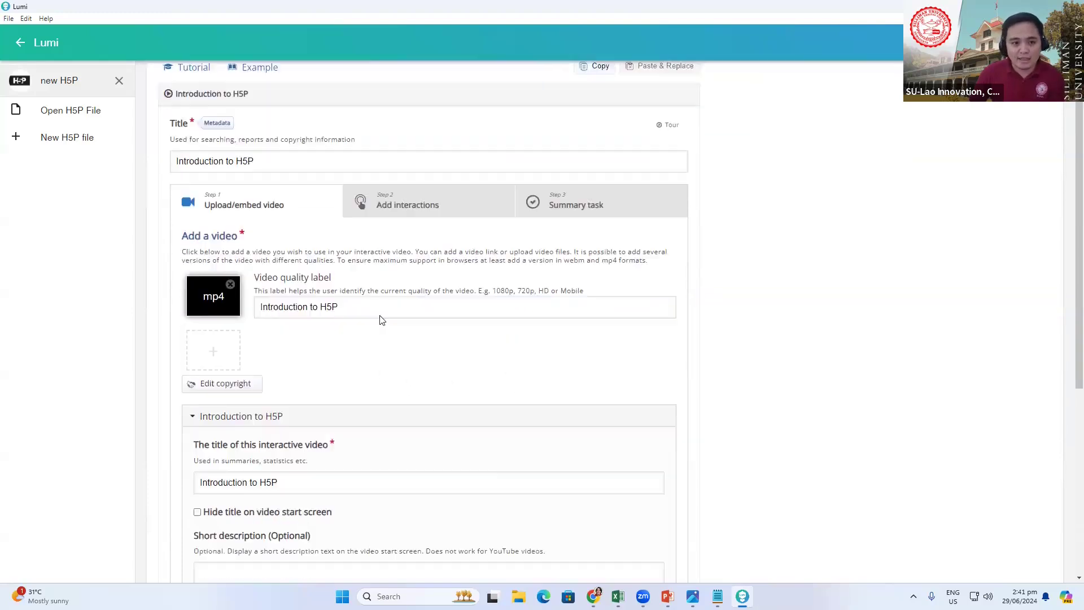
{"action": "scroll", "coordinate": [273, 232], "scroll_direction": "down", "scroll_amount": 2}
{"action": "scroll", "coordinate": [363, 378], "scroll_direction": "down", "scroll_amount": 1}
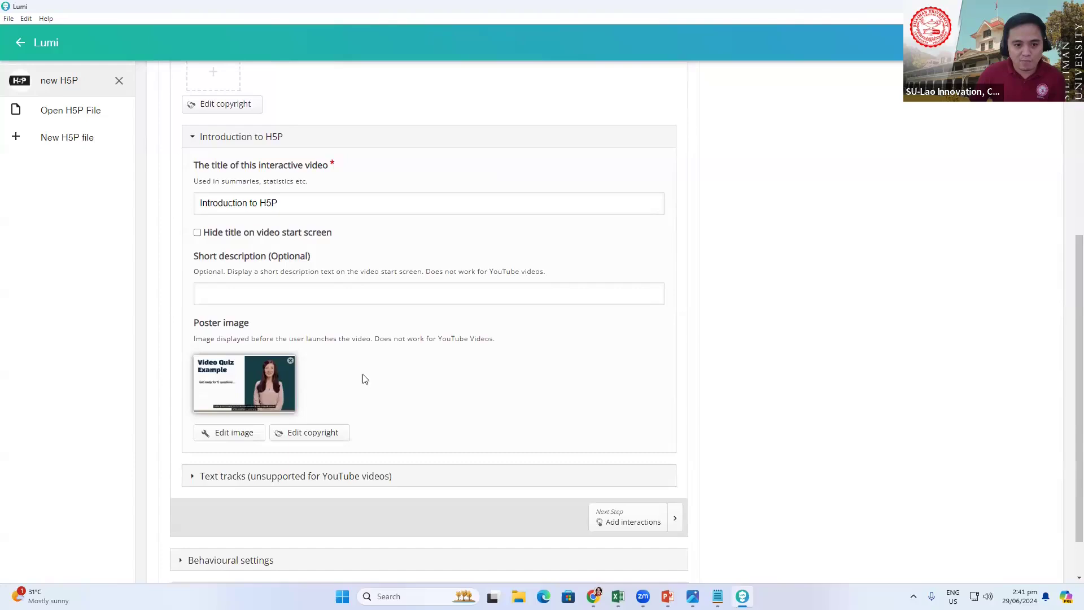
{"action": "scroll", "coordinate": [339, 305], "scroll_direction": "up", "scroll_amount": 4}
{"action": "scroll", "coordinate": [404, 328], "scroll_direction": "down", "scroll_amount": 1}
{"action": "scroll", "coordinate": [404, 328], "scroll_direction": "up", "scroll_amount": 3}
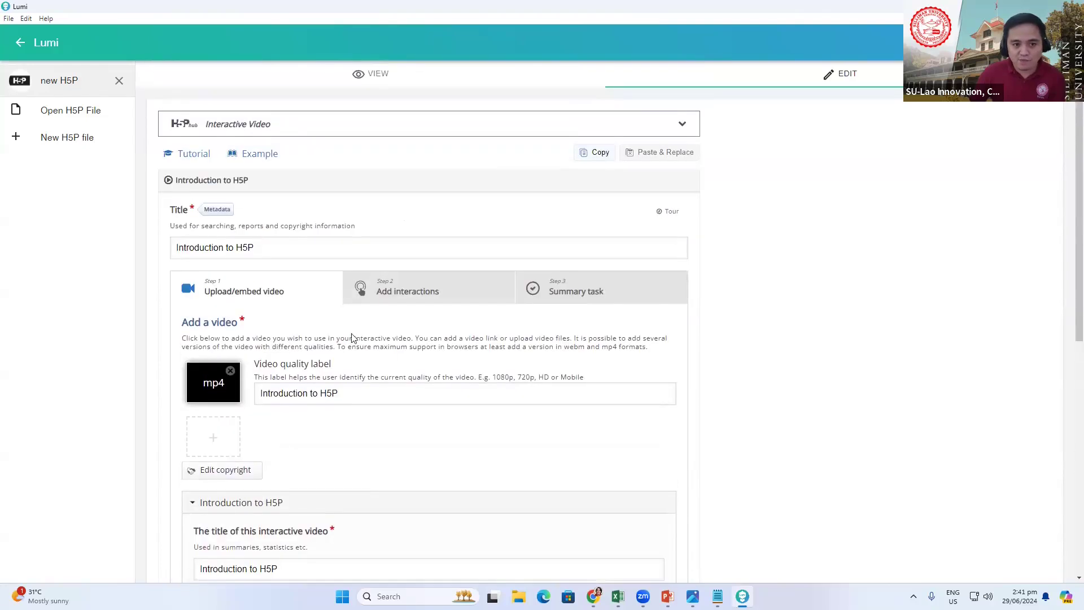
- Proceed to the Add interactions stage of the interactive video and dismiss the introductory tour
{"action": "scroll", "coordinate": [350, 339], "scroll_direction": "down", "scroll_amount": 8}
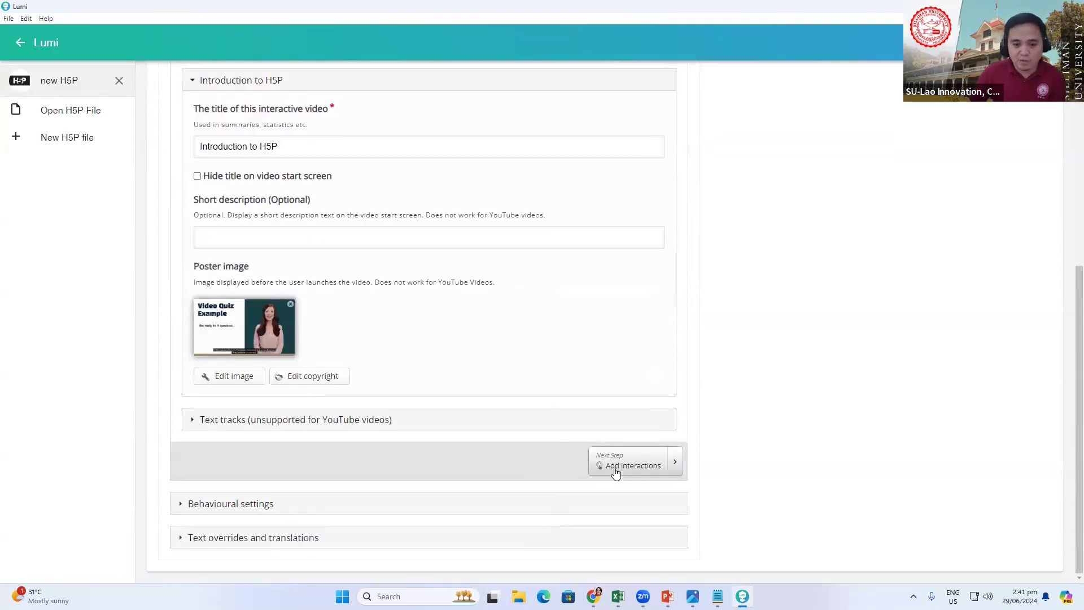
{"action": "left_click", "coordinate": [627, 466]}
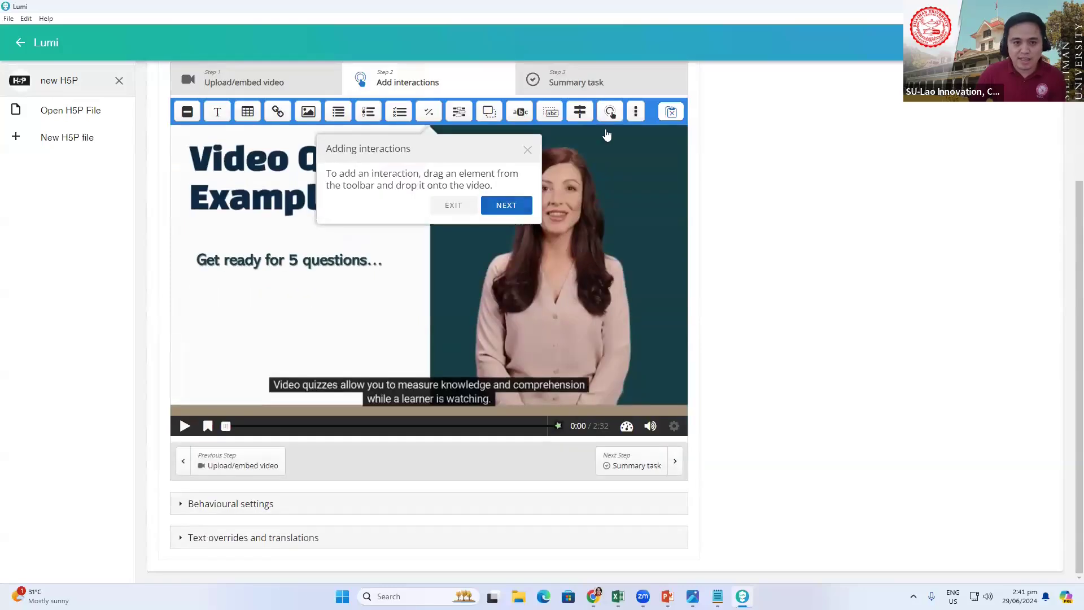
{"action": "left_click", "coordinate": [527, 150]}
{"action": "scroll", "coordinate": [257, 182], "scroll_direction": "up", "scroll_amount": 1}
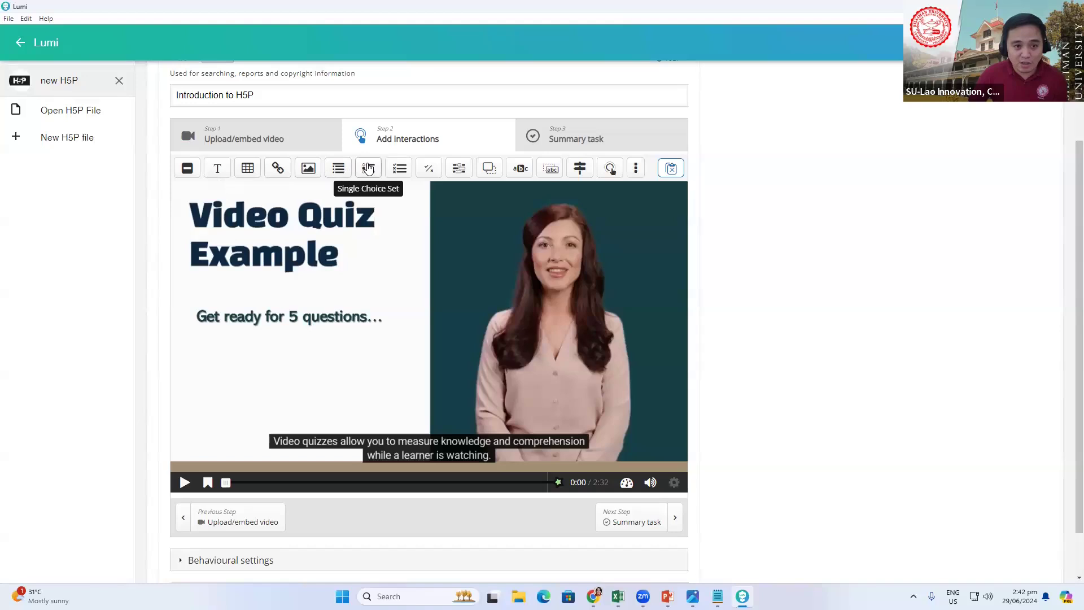
{"action": "scroll", "coordinate": [671, 261], "scroll_direction": "up", "scroll_amount": 2}
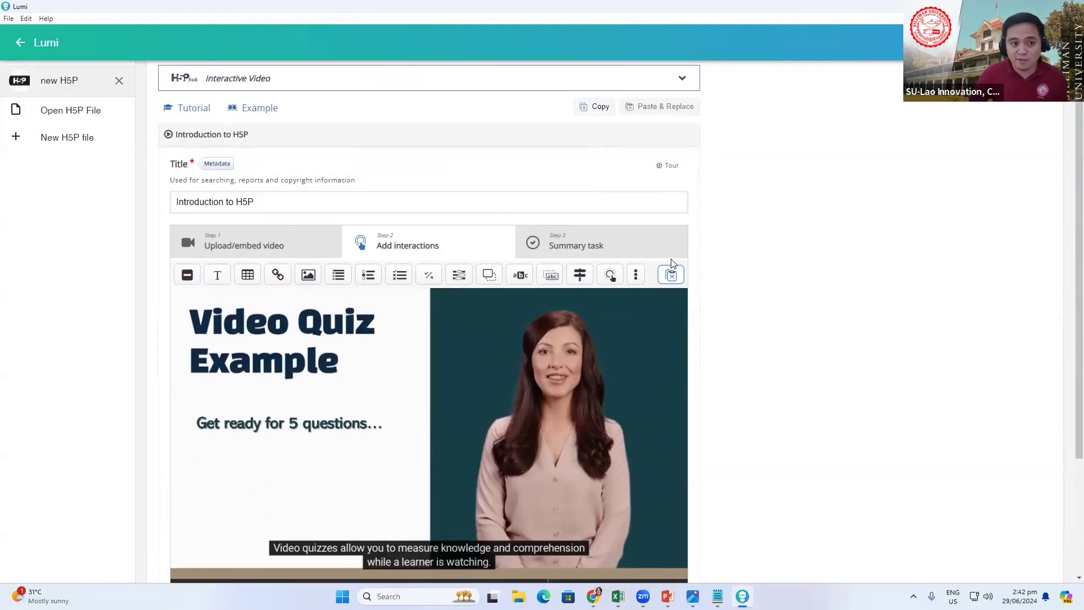
{"action": "scroll", "coordinate": [671, 263], "scroll_direction": "up", "scroll_amount": 1}
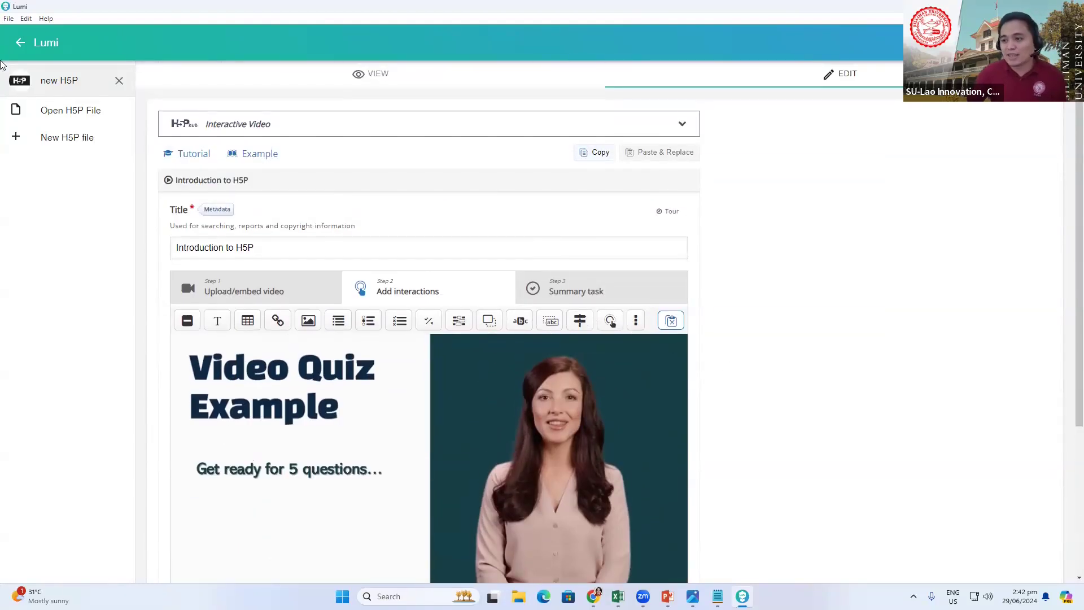
{"action": "scroll", "coordinate": [827, 353], "scroll_direction": "down", "scroll_amount": 2}
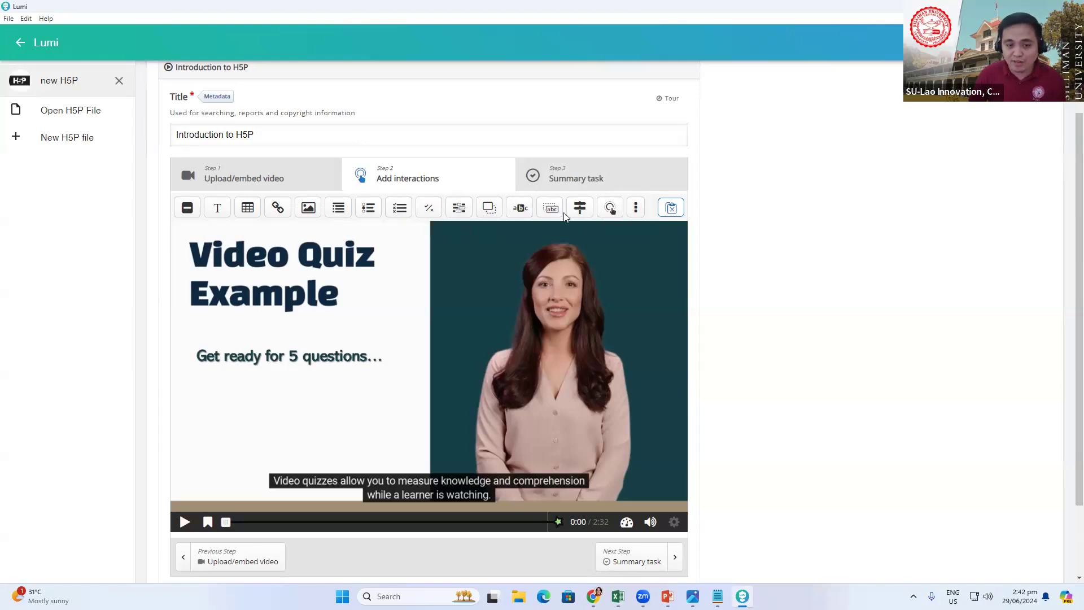
{"action": "scroll", "coordinate": [562, 282], "scroll_direction": "up", "scroll_amount": 2}
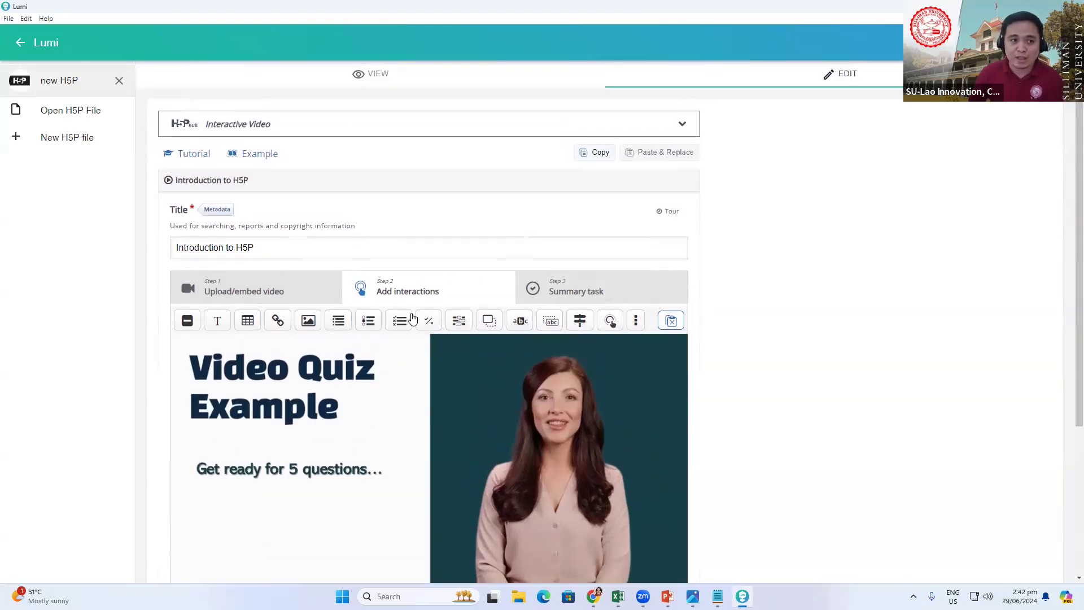
{"action": "scroll", "coordinate": [294, 294], "scroll_direction": "down", "scroll_amount": 3}
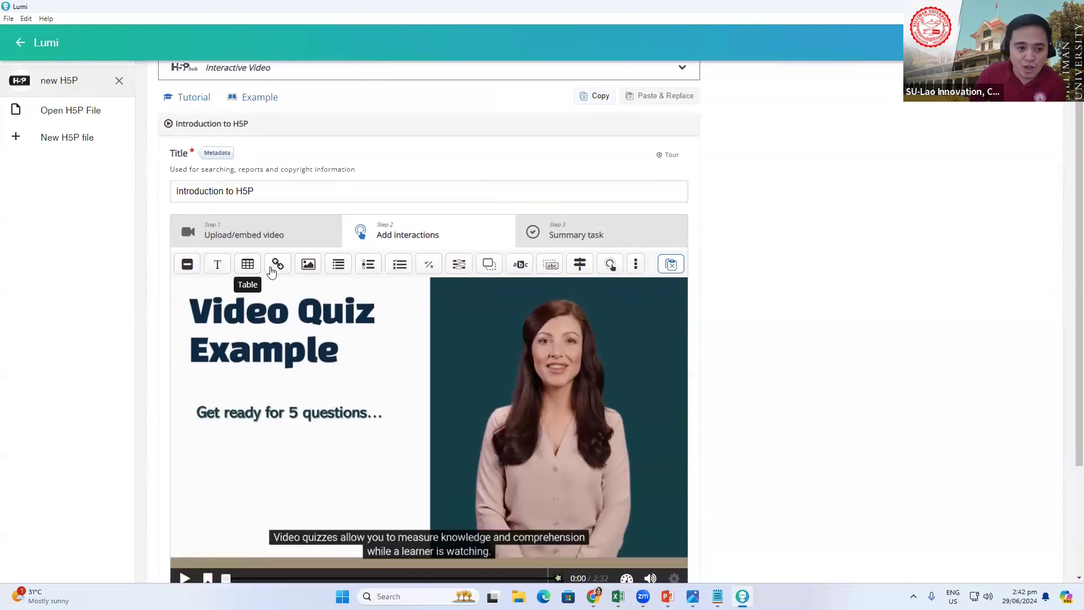
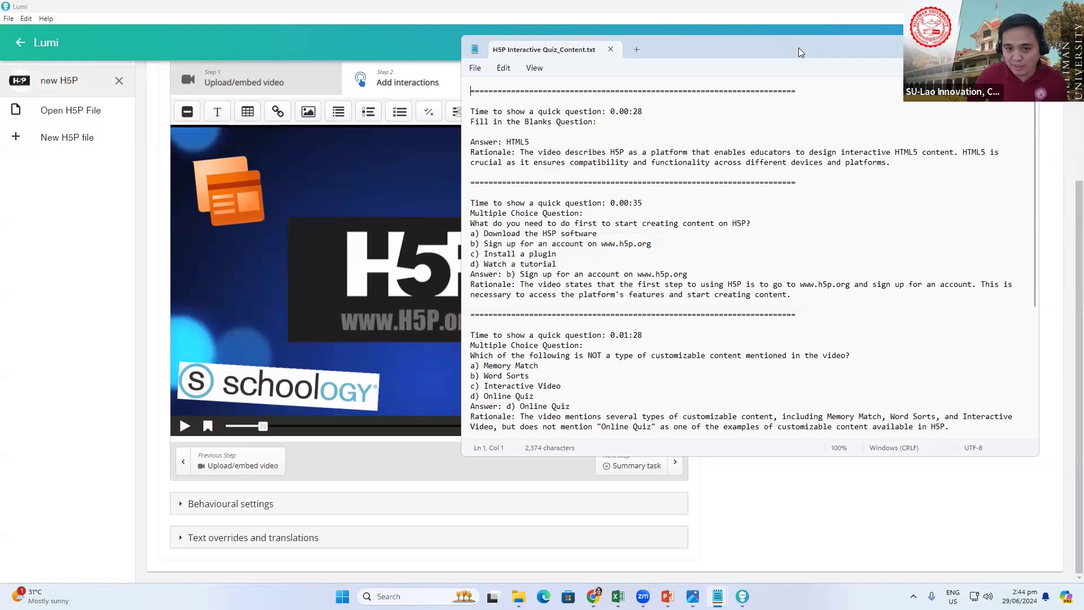
- Place the H5P Interactive Quiz_Content.txt notes beside the video, enlarge their text and check the first question's display time
{"action": "left_click_drag", "start_coordinate": [798, 48], "coordinate": [864, 87]}
{"action": "left_click", "coordinate": [709, 153]}
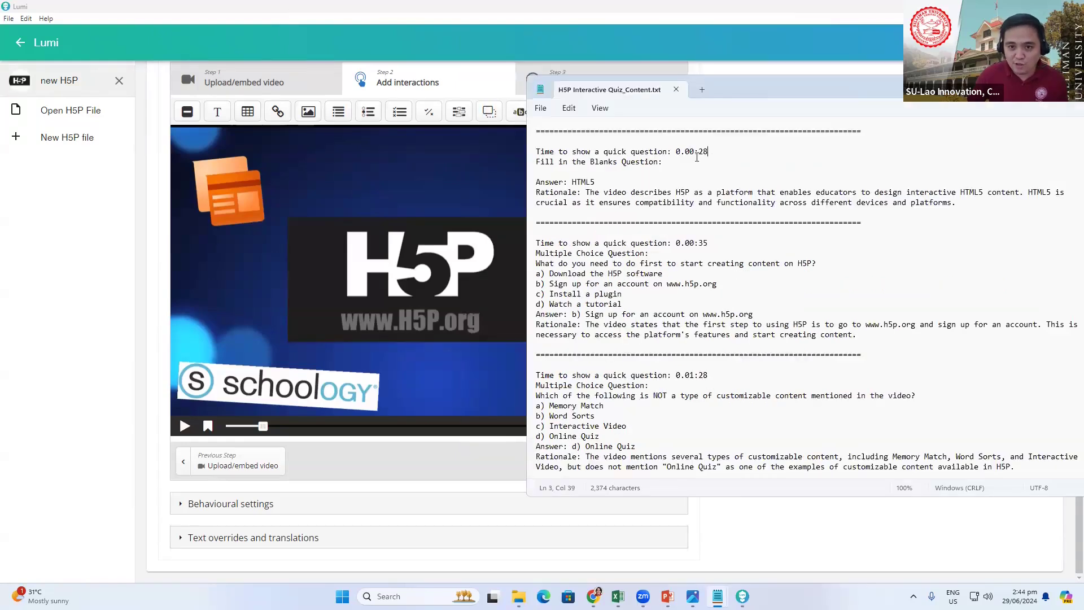
{"action": "left_click_drag", "start_coordinate": [676, 150], "coordinate": [704, 153]}
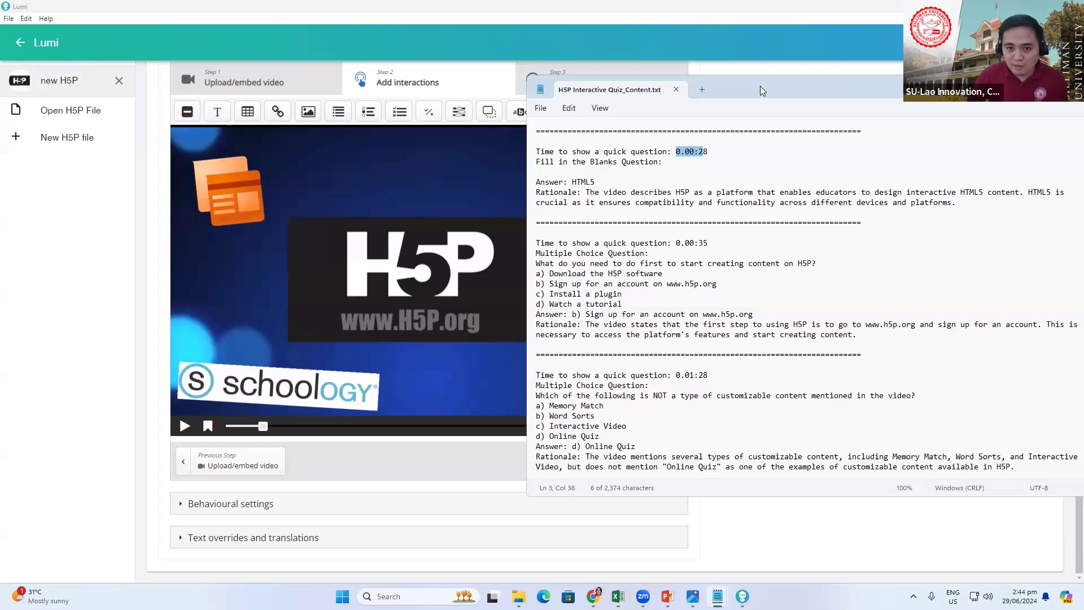
{"action": "left_click_drag", "start_coordinate": [760, 85], "coordinate": [944, 75]}
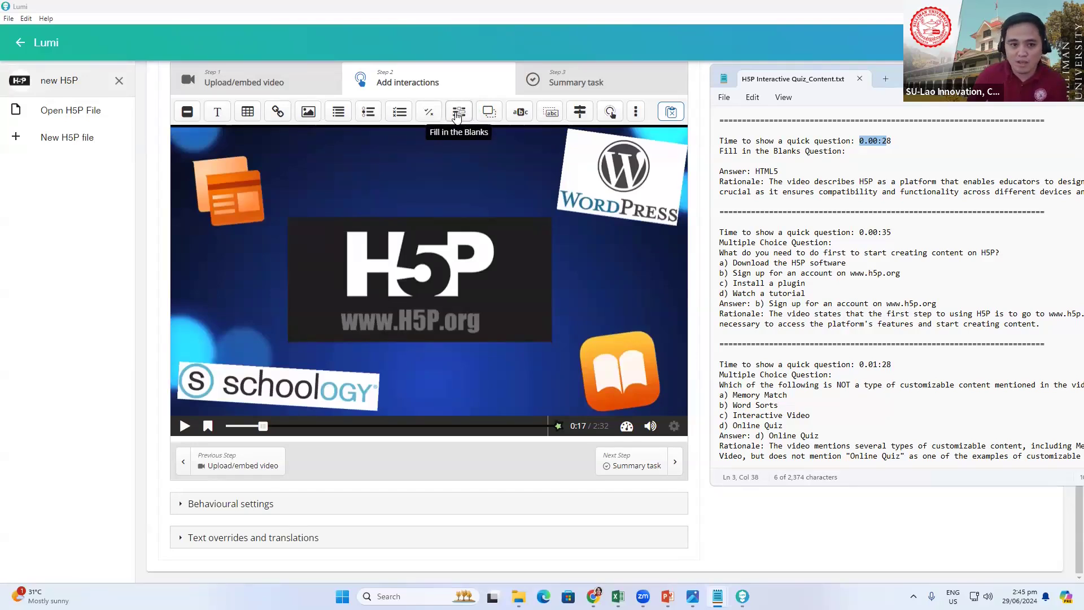
{"action": "key", "text": "ctrl+plus"}
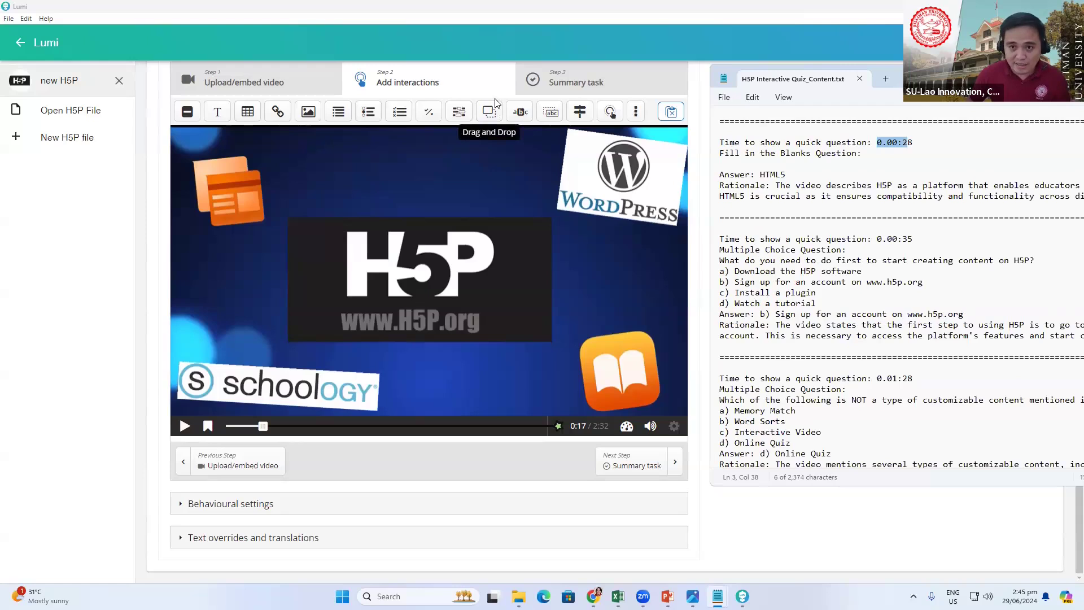
{"action": "left_click", "coordinate": [48, 269]}
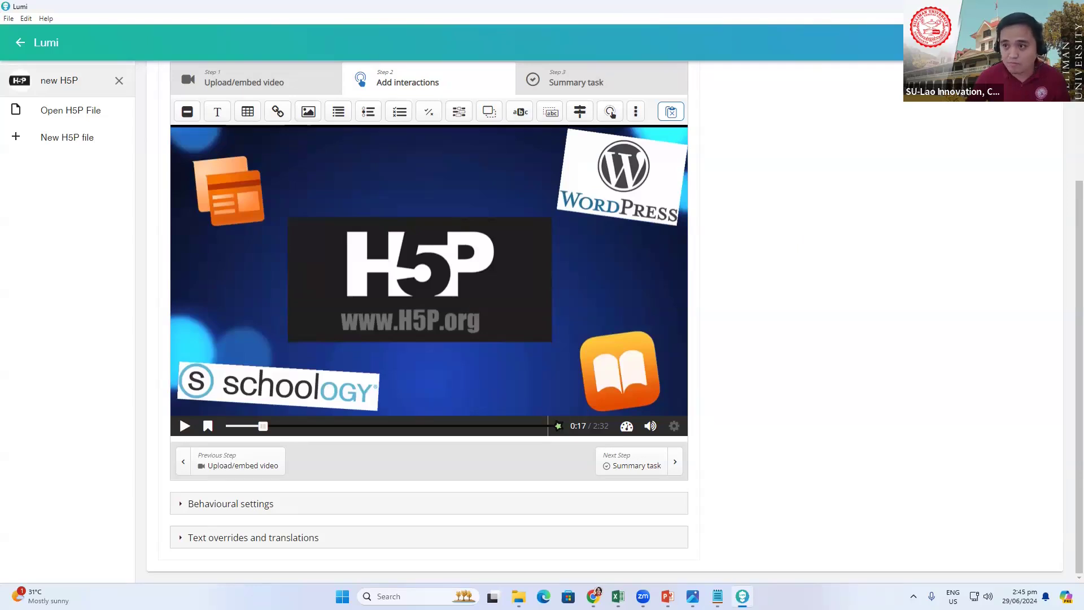
{"action": "key", "text": "alt+Tab"}
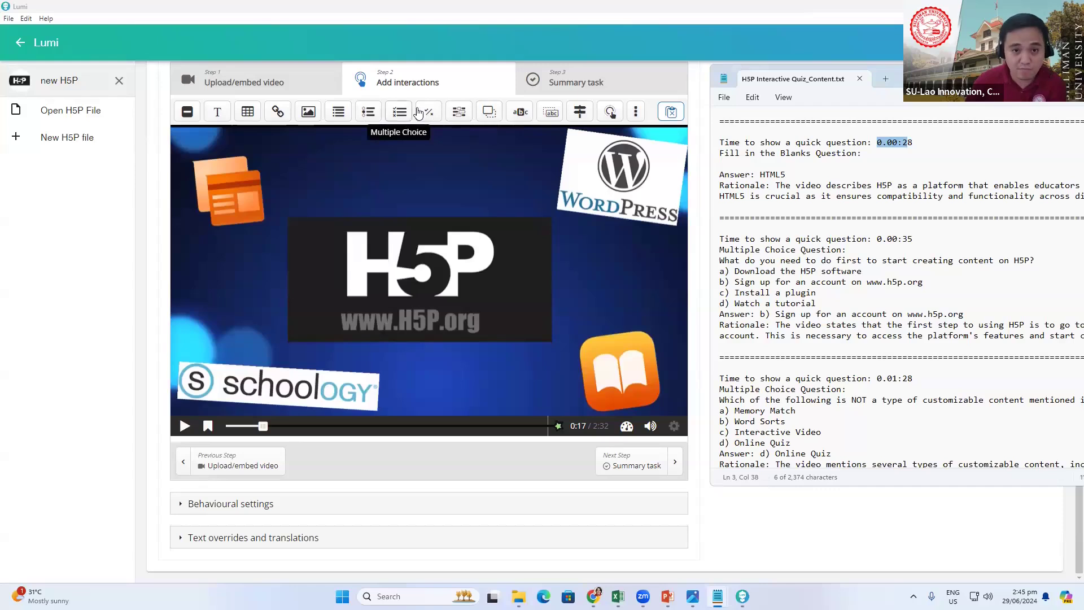
- Add a Fill in the Blanks interaction to the video
{"action": "left_click", "coordinate": [453, 117]}
{"action": "scroll", "coordinate": [488, 223], "scroll_direction": "up", "scroll_amount": 4}
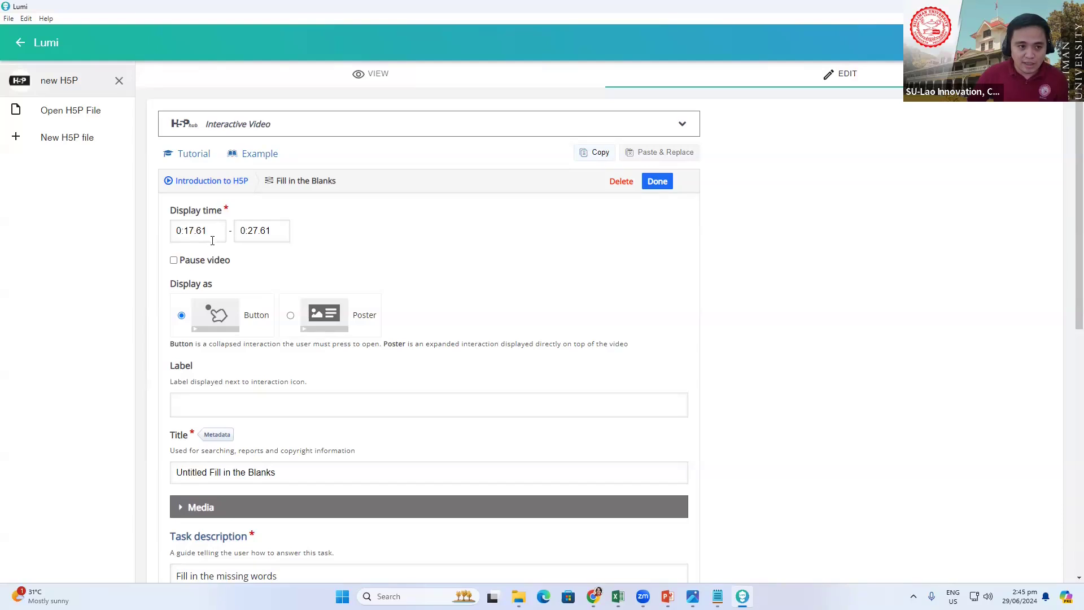
{"action": "key", "text": "BackSpace"}
{"action": "key", "text": "BackSpace"}
{"action": "key", "text": "BackSpace"}
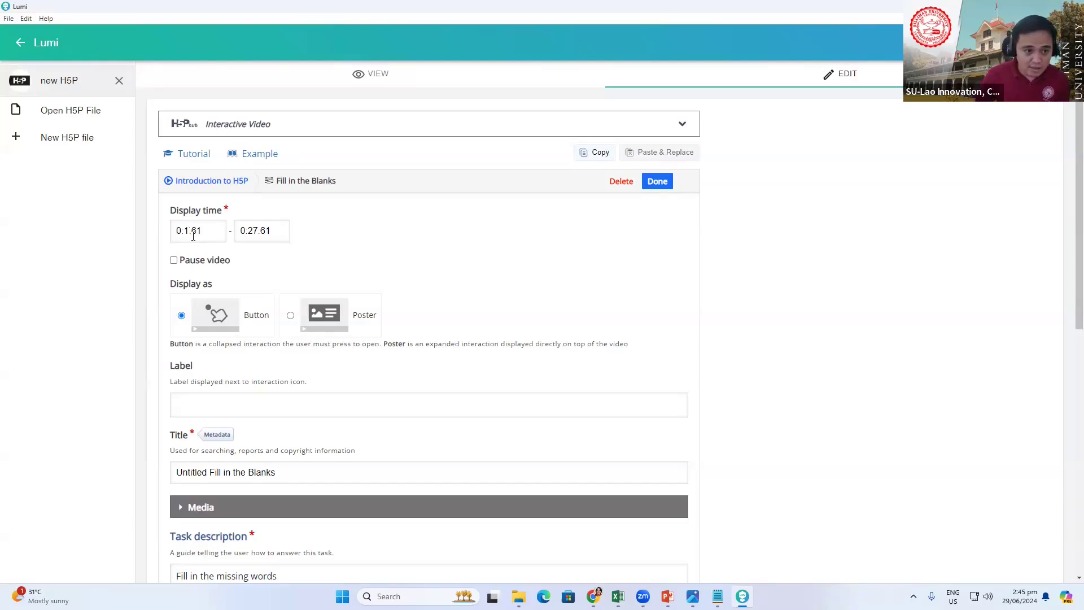
{"action": "type", "text": "0"}
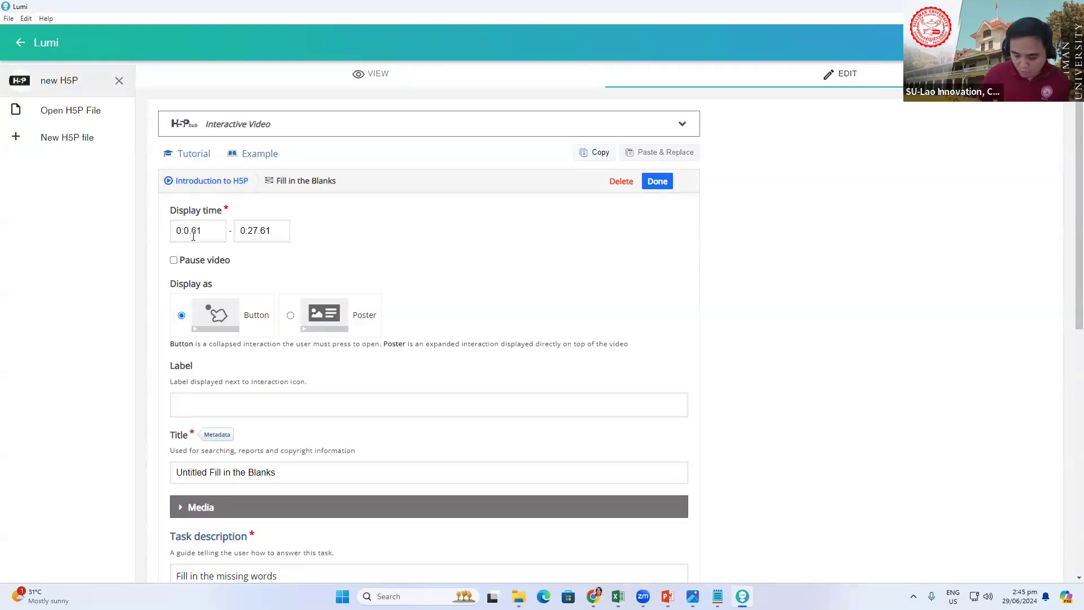
{"action": "type", "text": ".28"}
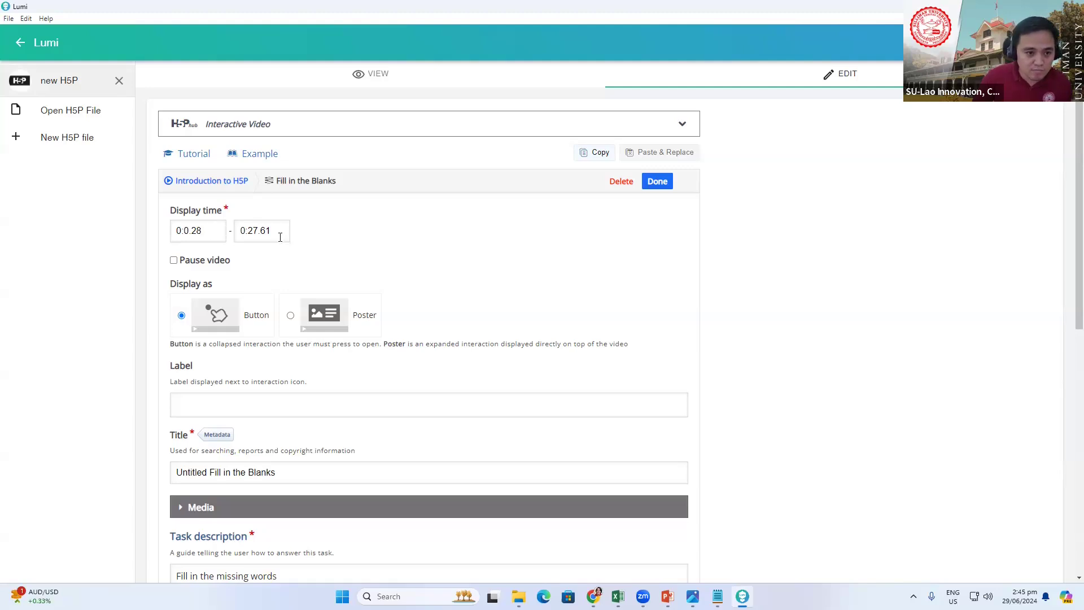
- Set both the start and end of the interaction's display time to 0:28 and make the video pause
{"action": "left_click_drag", "start_coordinate": [281, 231], "coordinate": [236, 226]}
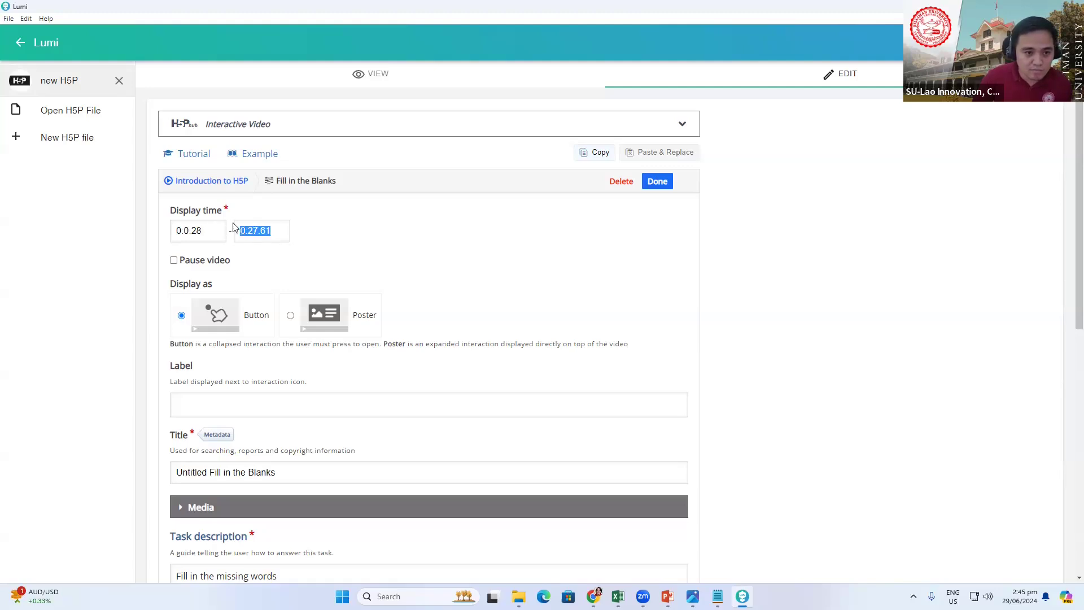
{"action": "key", "text": "BackSpace"}
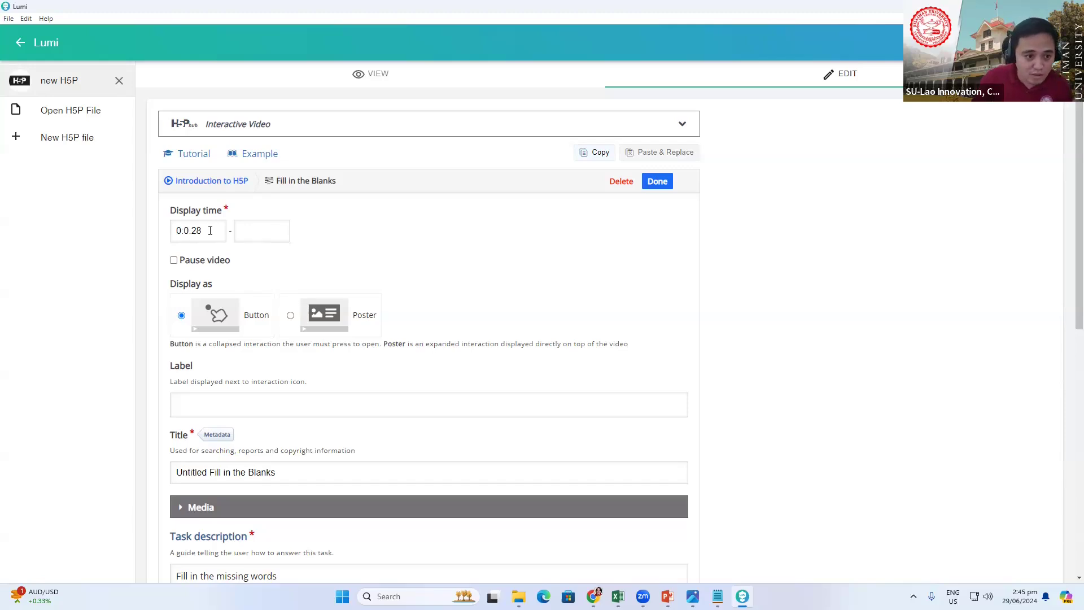
{"action": "left_click", "coordinate": [208, 230]}
{"action": "double_click", "coordinate": [215, 228]}
{"action": "key", "text": "BackSpace"}
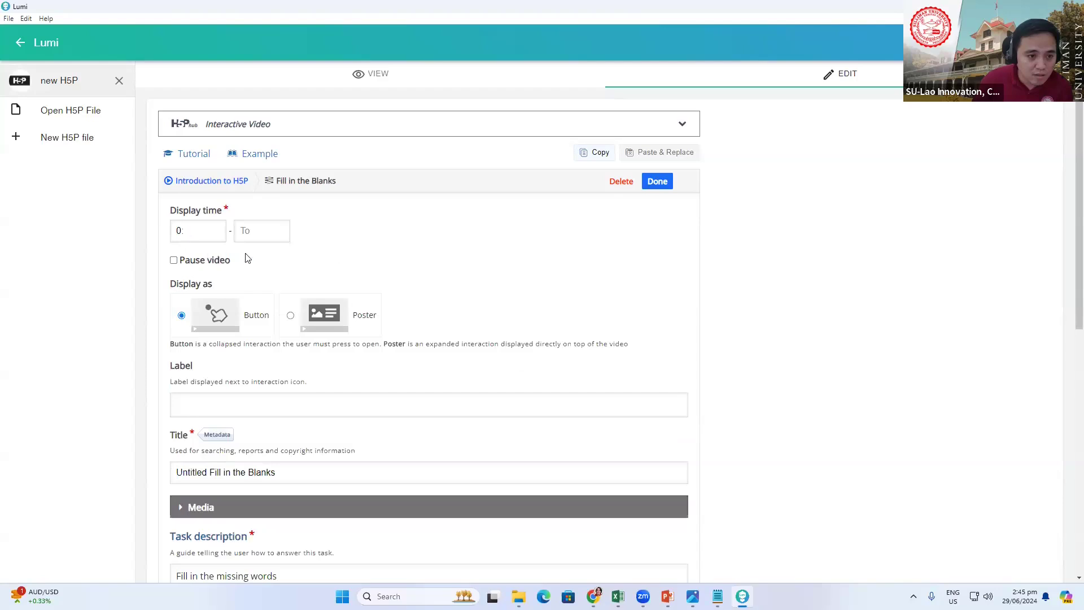
{"action": "key", "text": "BackSpace"}
{"action": "key", "text": "BackSpace"}
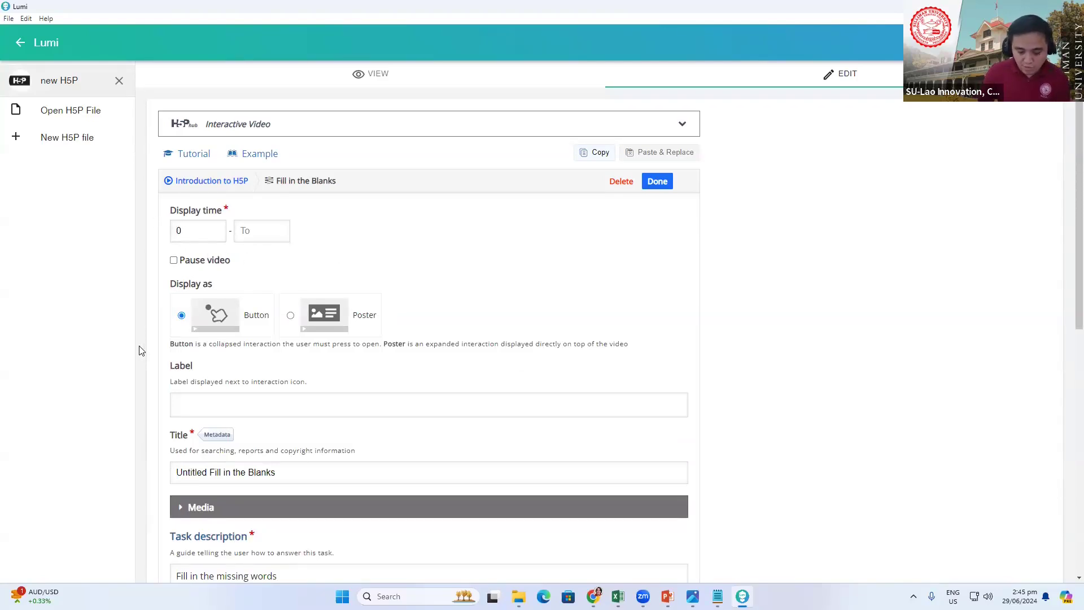
{"action": "type", "text": "0:28"}
{"action": "left_click_drag", "start_coordinate": [214, 226], "coordinate": [145, 229]}
{"action": "key", "text": "ctrl+c"}
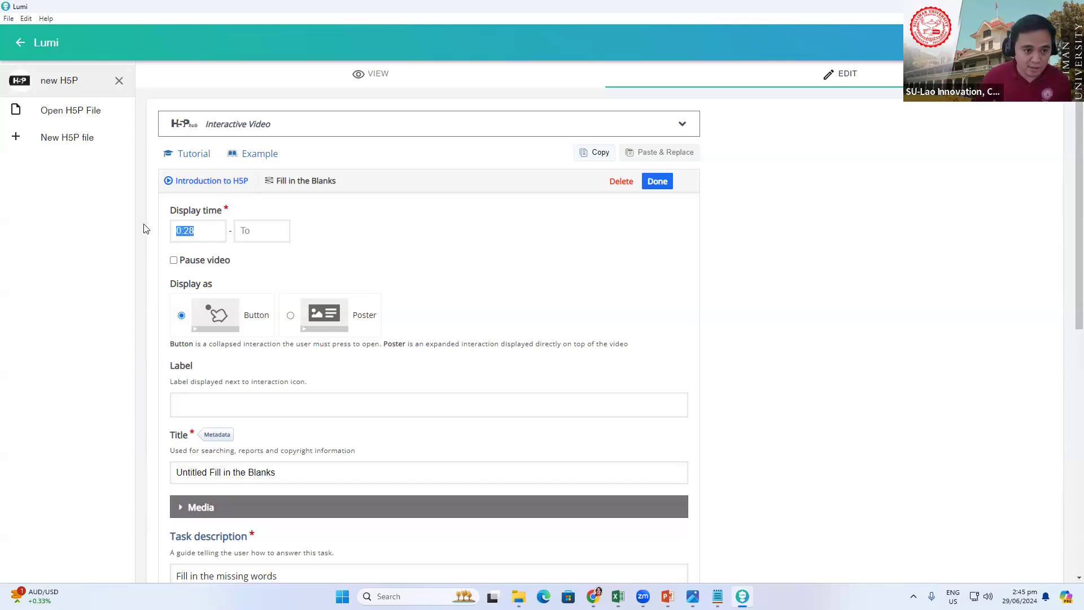
{"action": "left_click", "coordinate": [246, 229]}
{"action": "key", "text": "ctrl+v"}
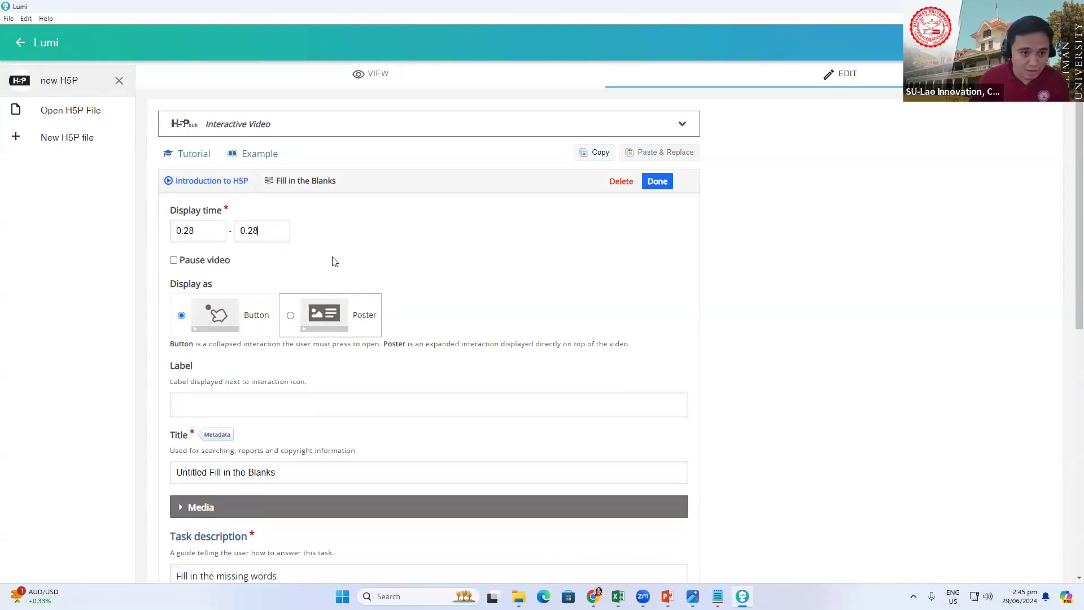
{"action": "left_click", "coordinate": [175, 262]}
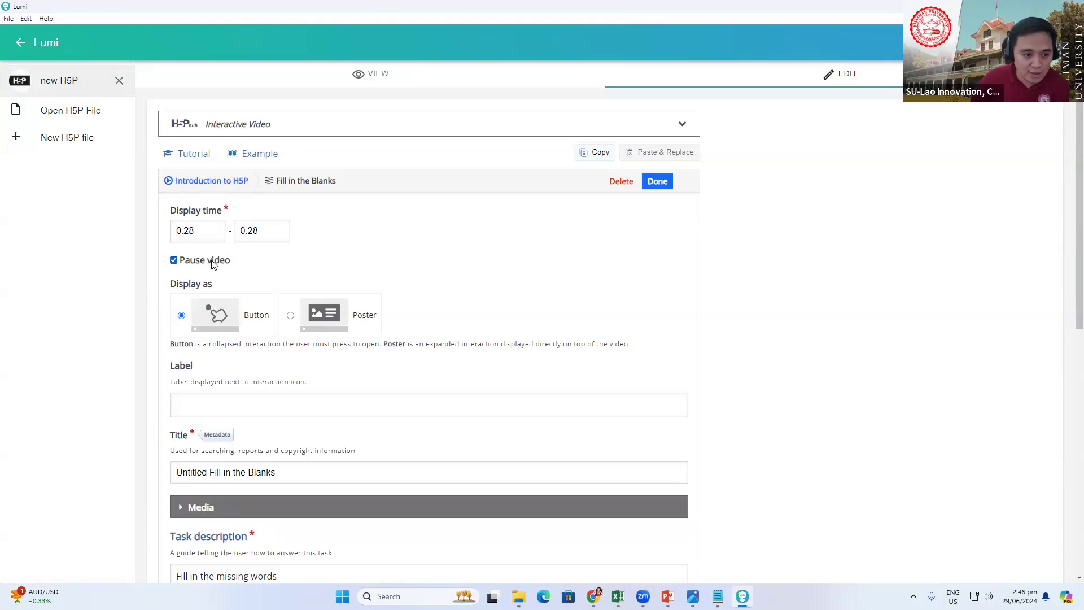
- Label the interaction "Quick Question 1"
{"action": "scroll", "coordinate": [215, 263], "scroll_direction": "down", "scroll_amount": 1}
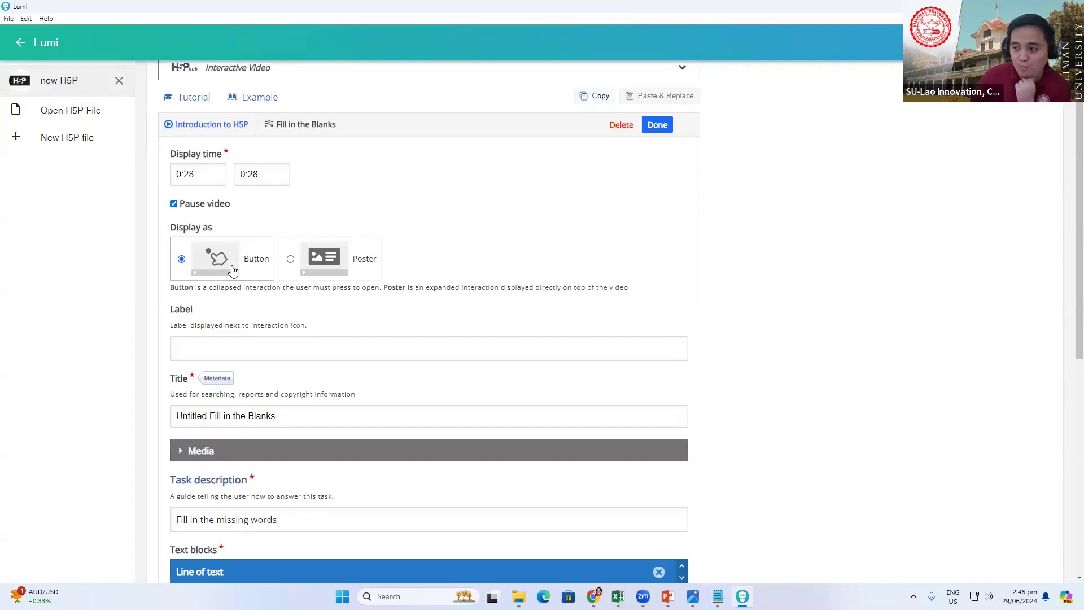
{"action": "scroll", "coordinate": [193, 310], "scroll_direction": "down", "scroll_amount": 2}
{"action": "left_click", "coordinate": [206, 240]}
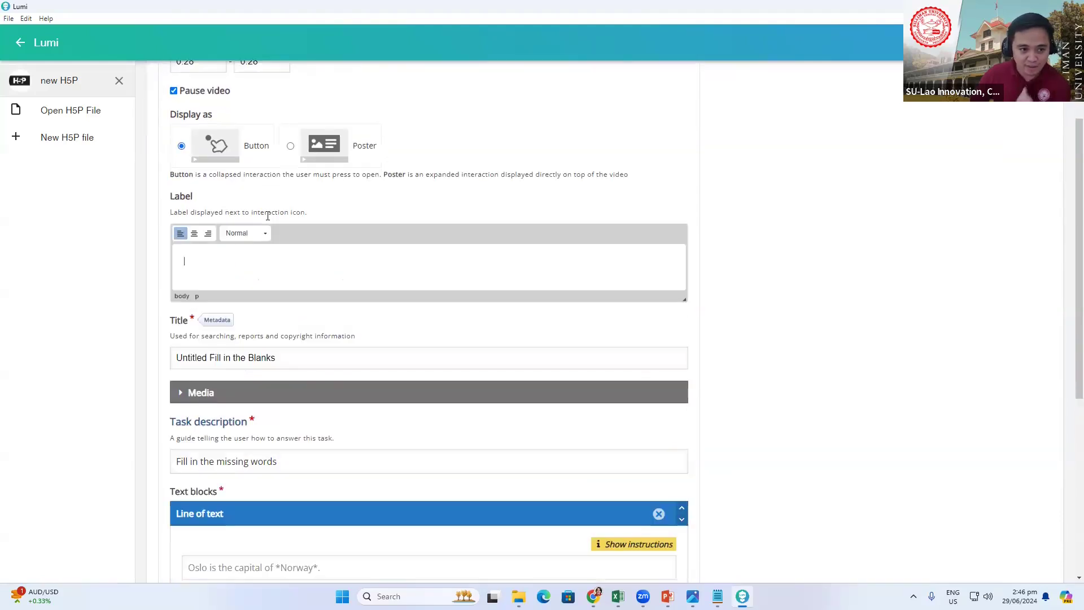
{"action": "type", "text": "Qu"}
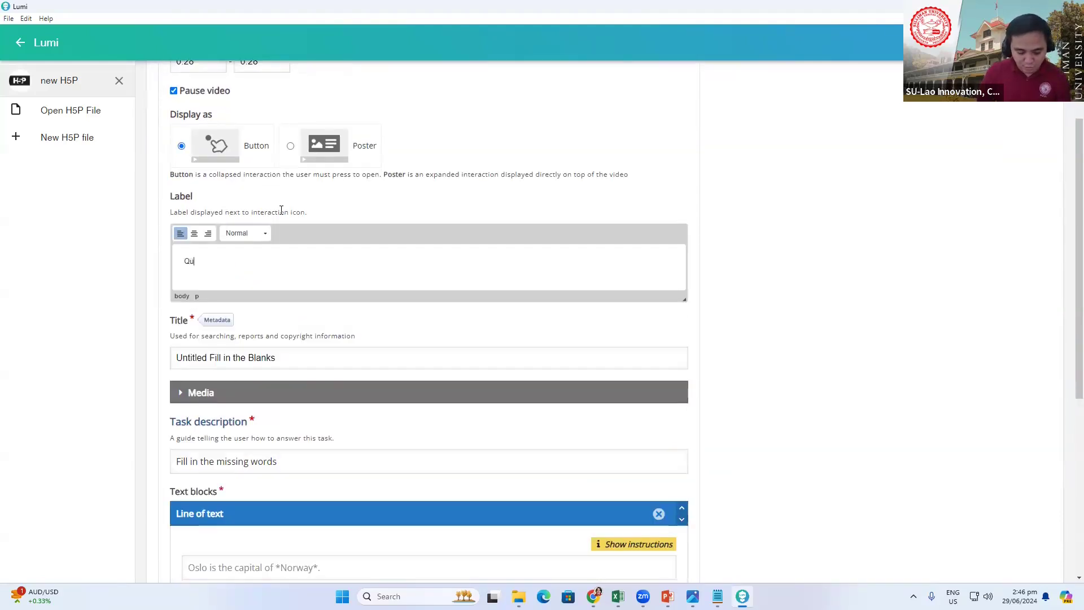
{"action": "type", "text": "izc"}
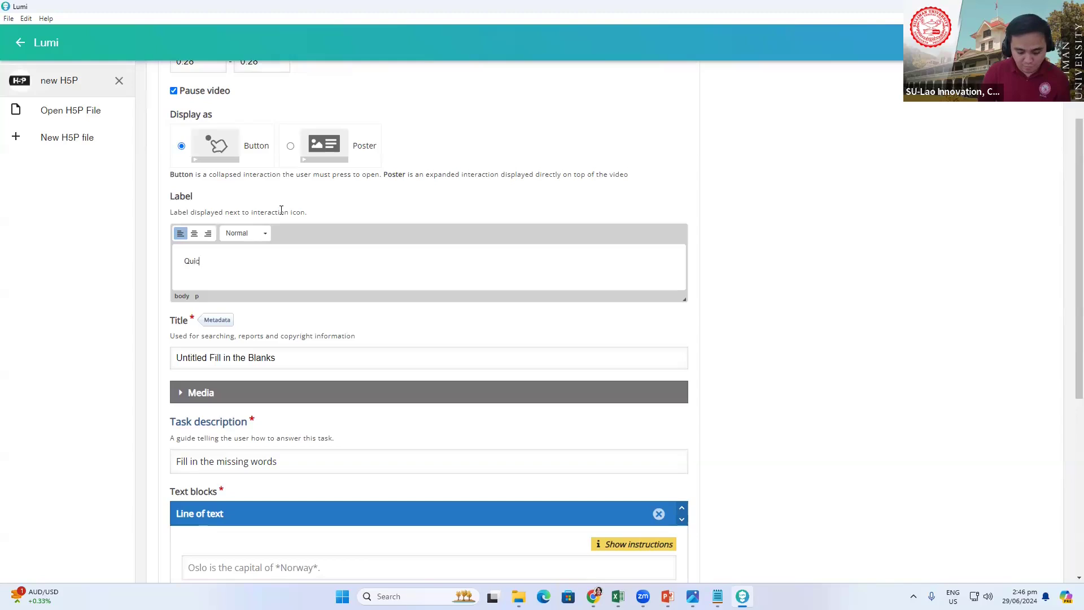
{"action": "type", "text": "k Question 1"}
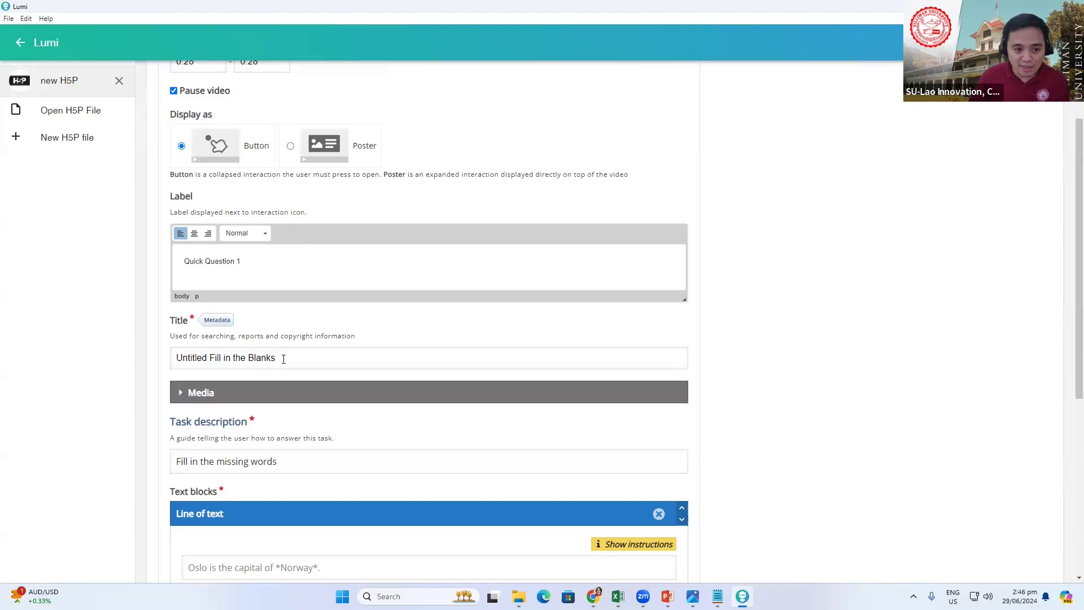
- Remove "Untitled" from the interaction's title so that it reads "Fill in the Blanks"
{"action": "left_click_drag", "start_coordinate": [284, 359], "coordinate": [158, 361]}
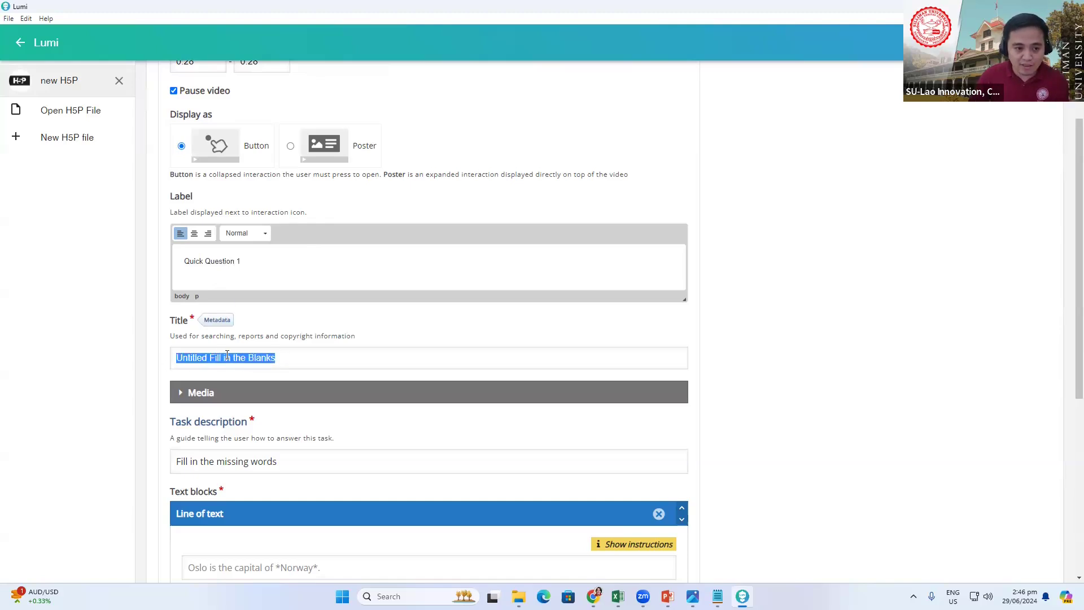
{"action": "left_click", "coordinate": [209, 359]}
{"action": "key", "text": "BackSpace"}
{"action": "key", "text": "BackSpace"}
{"action": "key", "text": "BackSpace"}
{"action": "key", "text": "BackSpace"}
{"action": "key", "text": "BackSpace"}
{"action": "key", "text": "BackSpace"}
{"action": "key", "text": "BackSpace"}
{"action": "key", "text": "BackSpace"}
{"action": "key", "text": "BackSpace"}
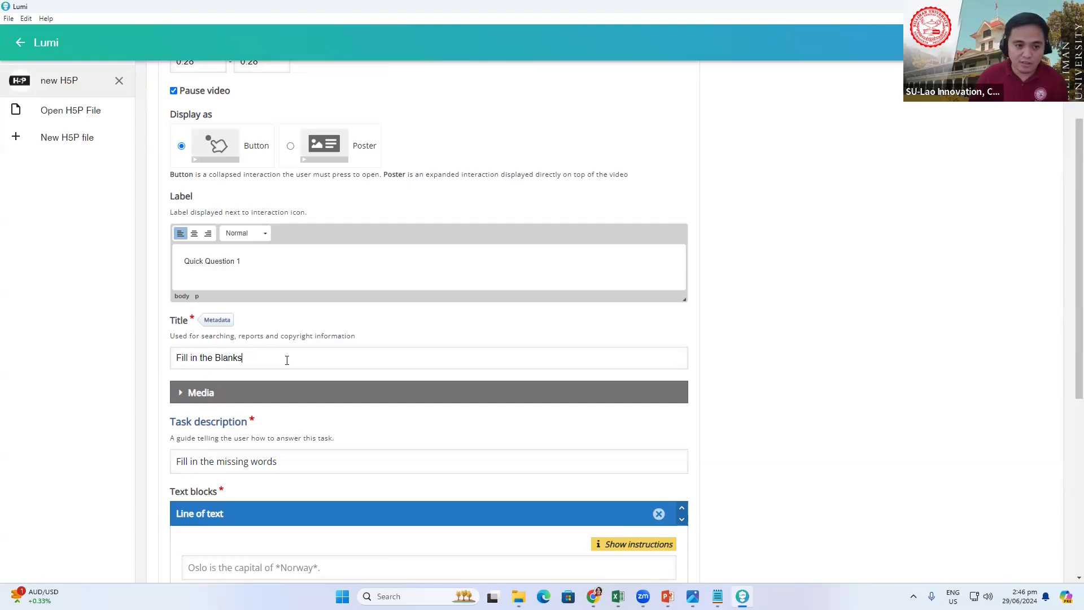
{"action": "scroll", "coordinate": [330, 364], "scroll_direction": "down", "scroll_amount": 1}
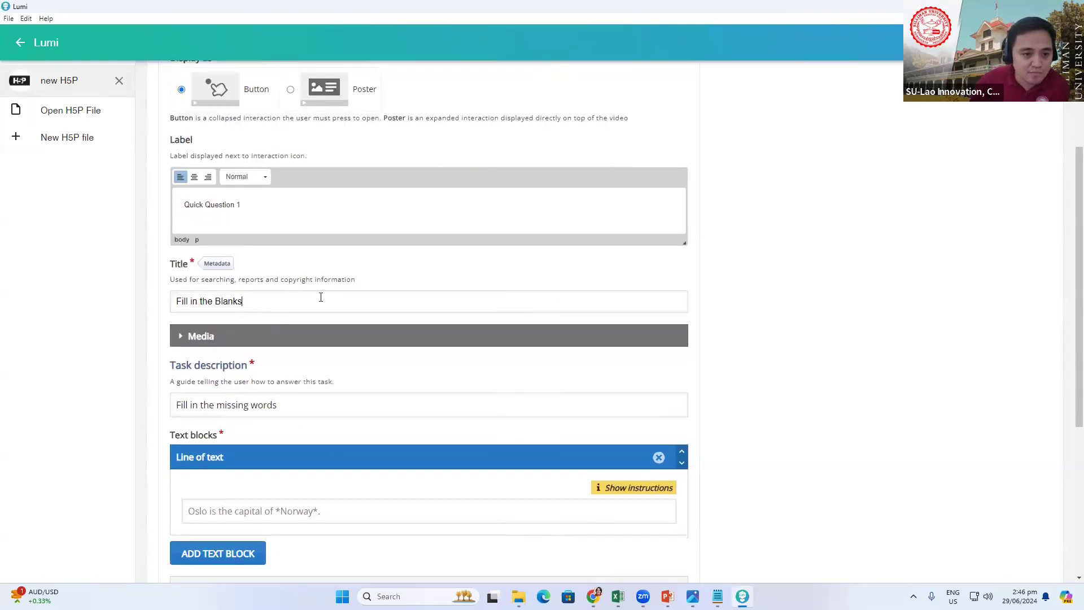
{"action": "scroll", "coordinate": [321, 297], "scroll_direction": "down", "scroll_amount": 1}
{"action": "scroll", "coordinate": [294, 303], "scroll_direction": "up", "scroll_amount": 3}
{"action": "scroll", "coordinate": [237, 333], "scroll_direction": "down", "scroll_amount": 3}
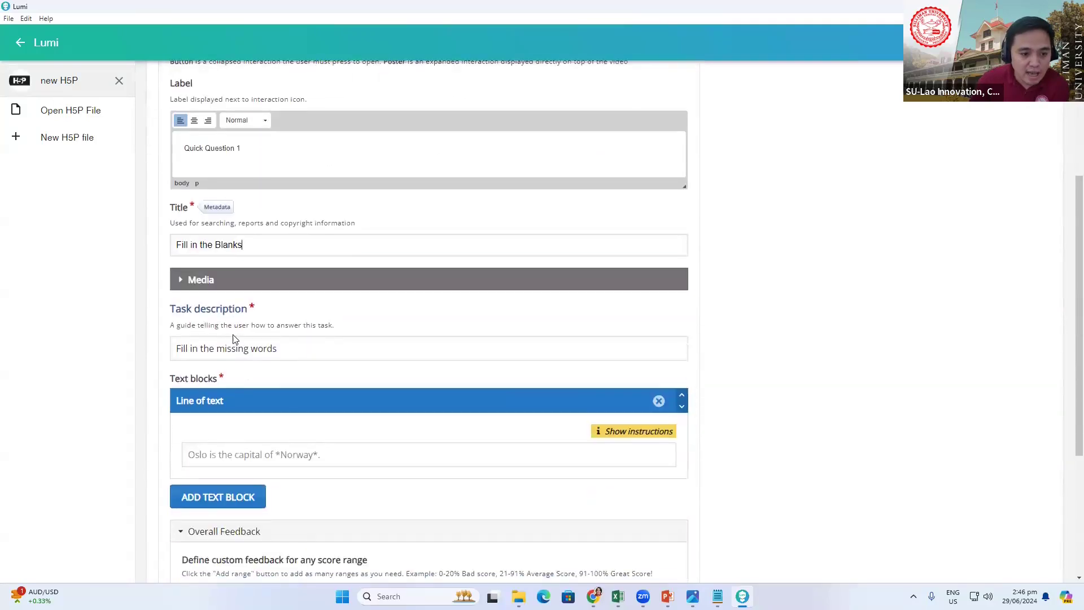
- Examine the task description and the text block fields of the Fill in the Blanks interaction
{"action": "left_click", "coordinate": [295, 349]}
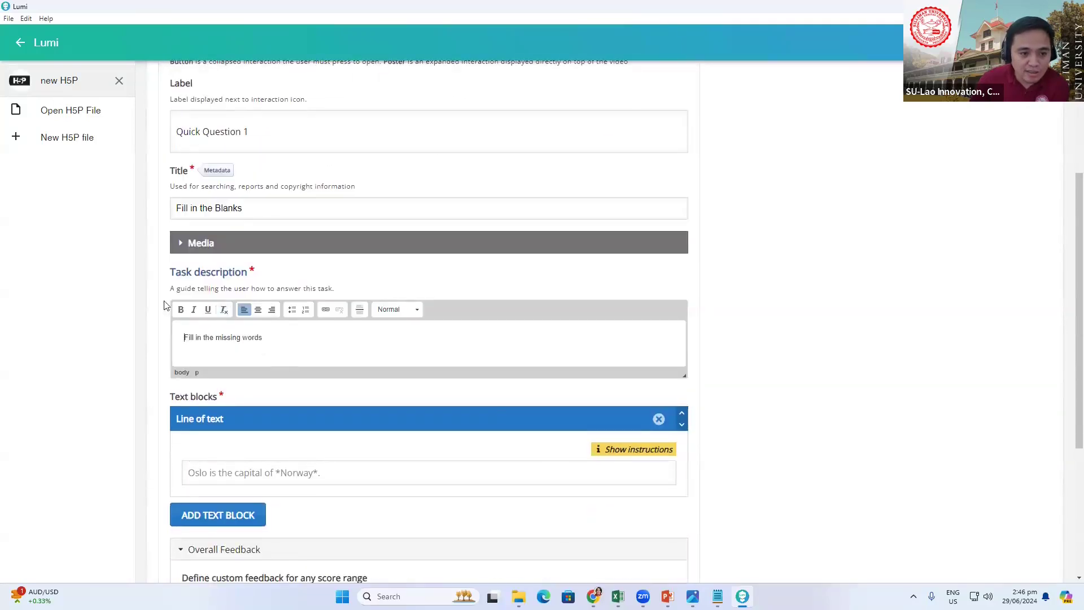
{"action": "scroll", "coordinate": [286, 390], "scroll_direction": "down", "scroll_amount": 2}
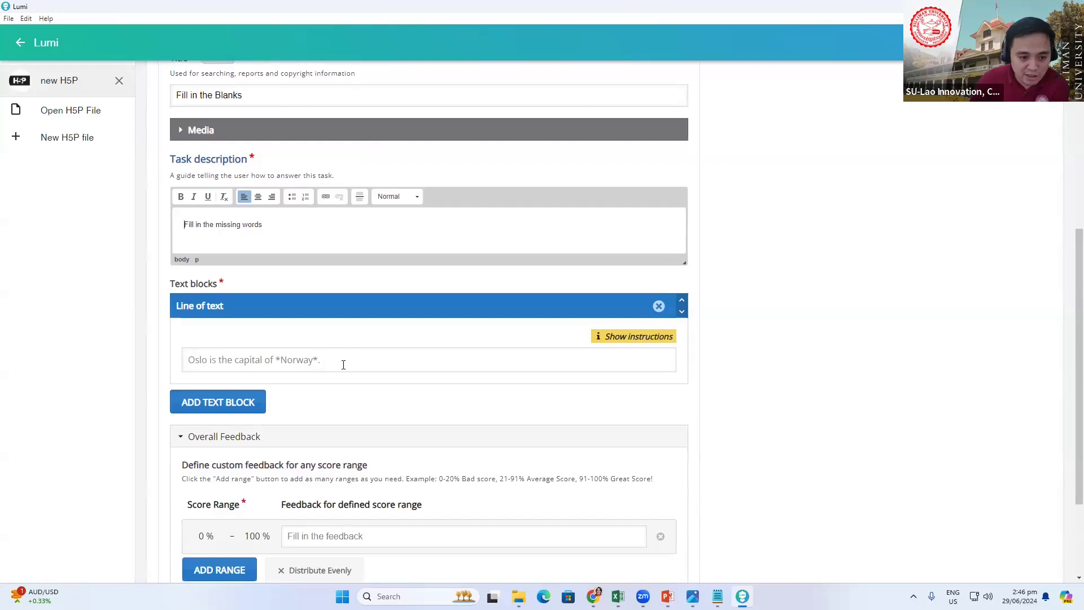
{"action": "scroll", "coordinate": [378, 337], "scroll_direction": "up", "scroll_amount": 1}
{"action": "scroll", "coordinate": [247, 314], "scroll_direction": "up", "scroll_amount": 1}
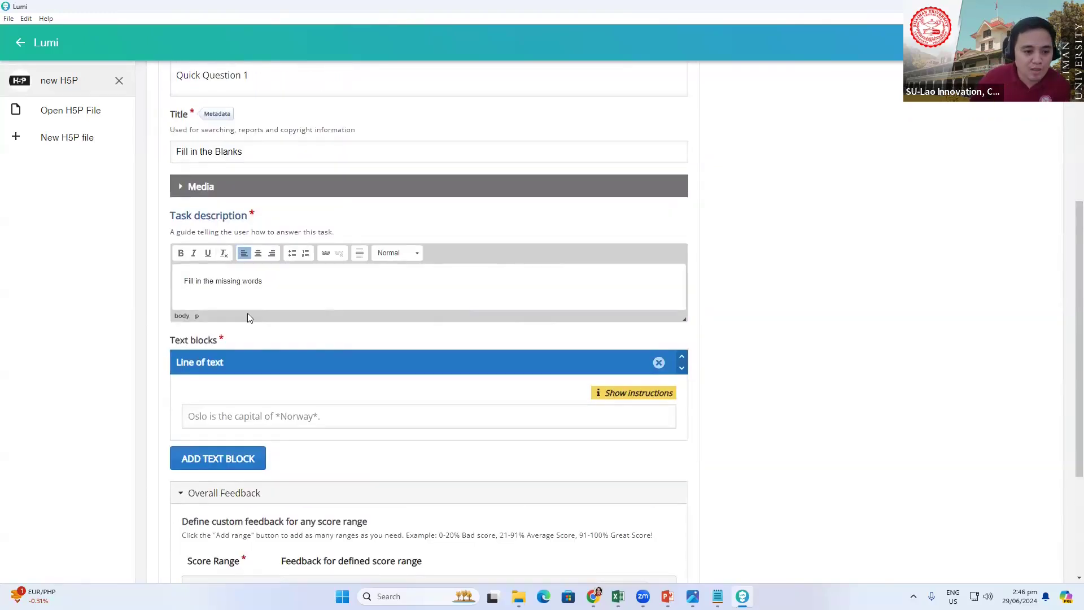
{"action": "scroll", "coordinate": [278, 291], "scroll_direction": "up", "scroll_amount": 2}
{"action": "scroll", "coordinate": [322, 384], "scroll_direction": "down", "scroll_amount": 1}
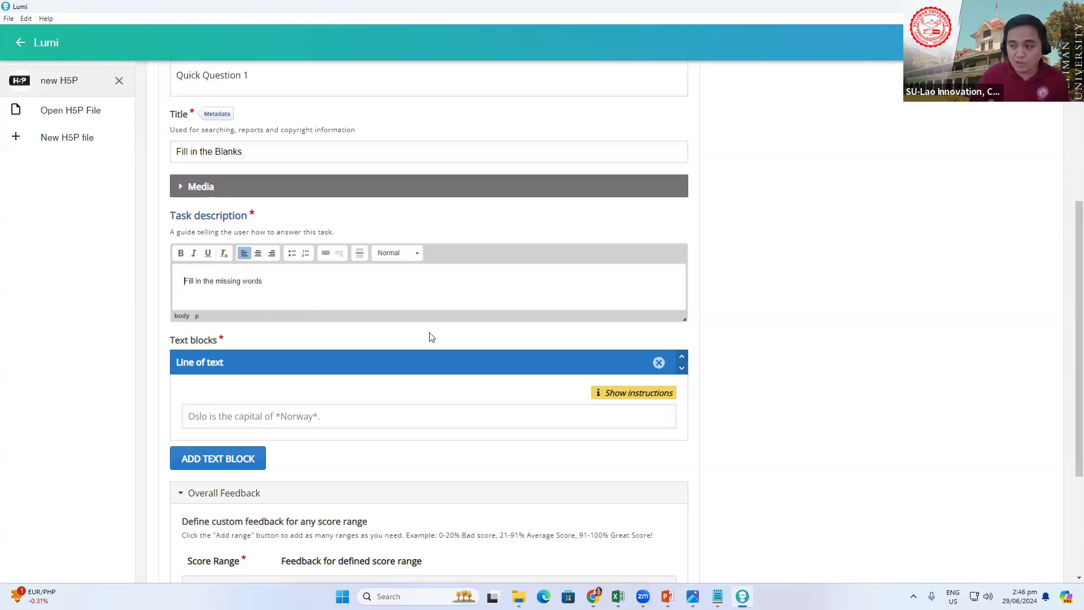
{"action": "scroll", "coordinate": [242, 373], "scroll_direction": "down", "scroll_amount": 2}
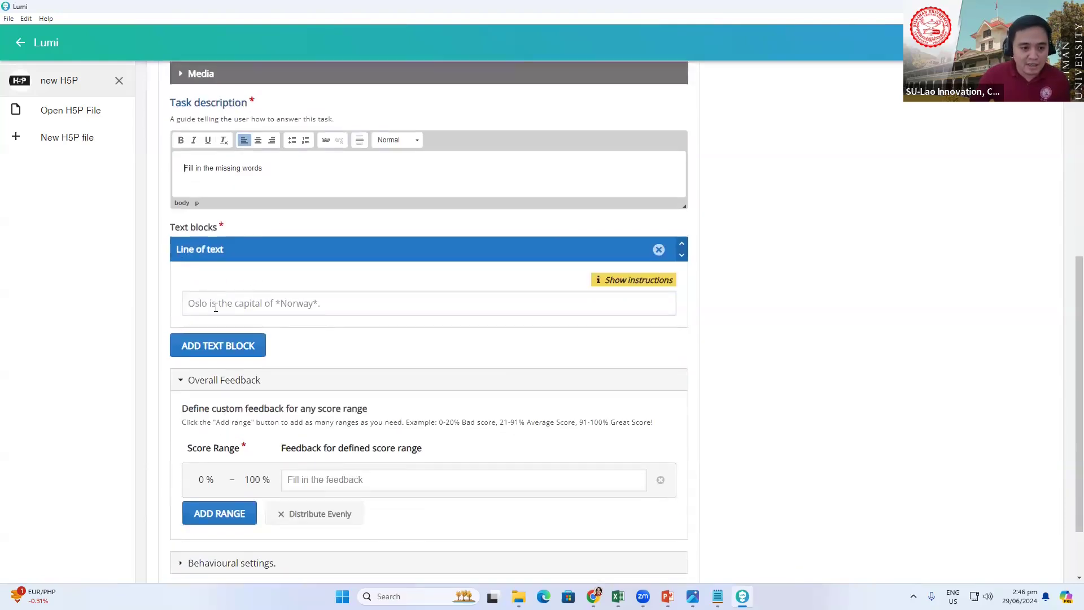
{"action": "left_click", "coordinate": [213, 304]}
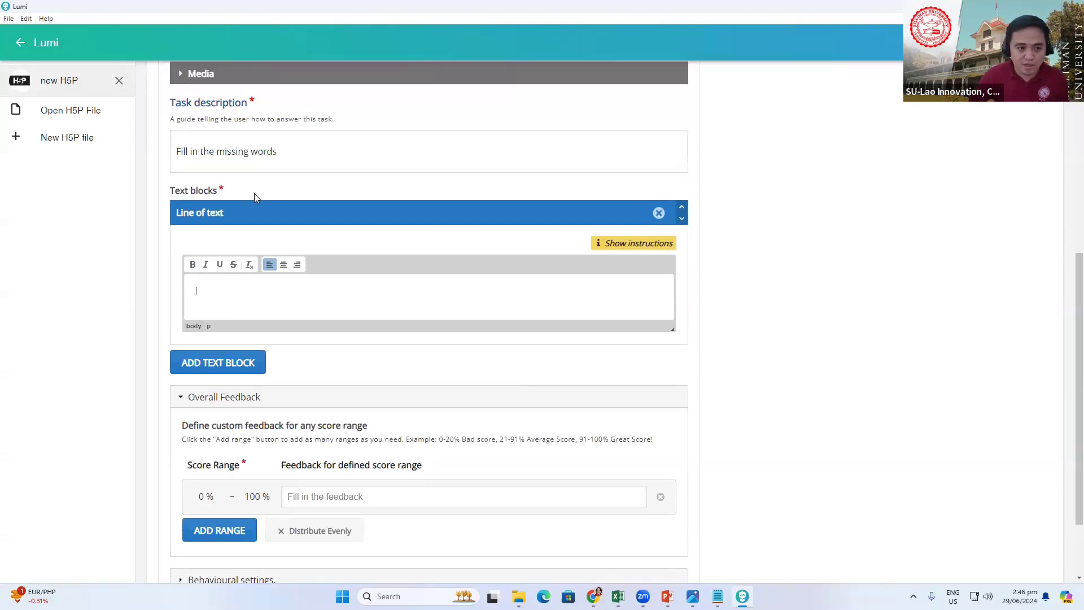
{"action": "left_click", "coordinate": [276, 152]}
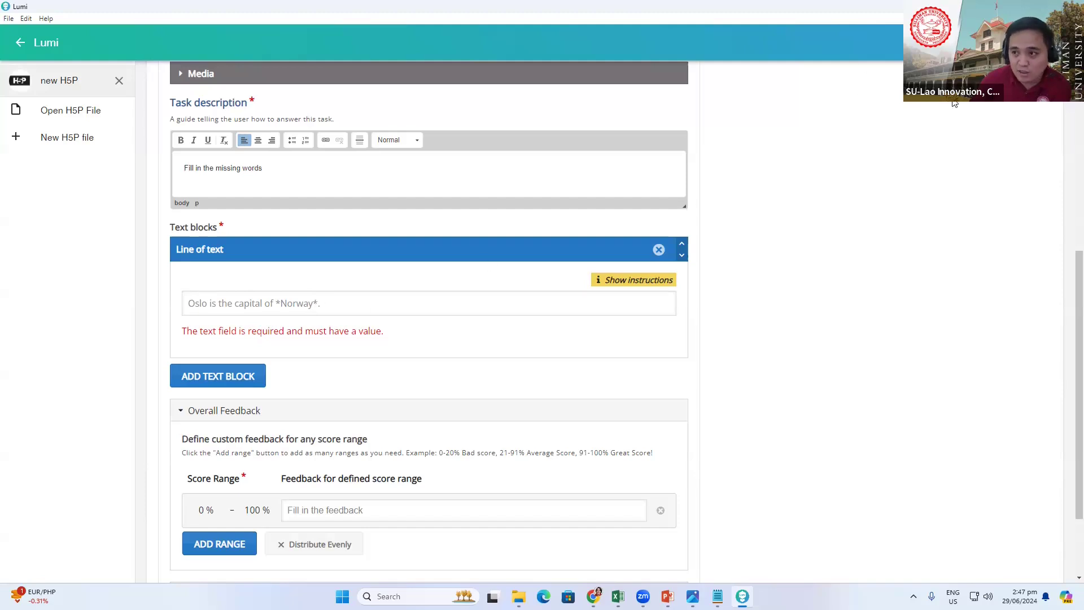
- Consult the quiz notes in the H5P Interactive Quiz_Content text file from the H5P Workshop Files folder
{"action": "key", "text": "alt+Tab"}
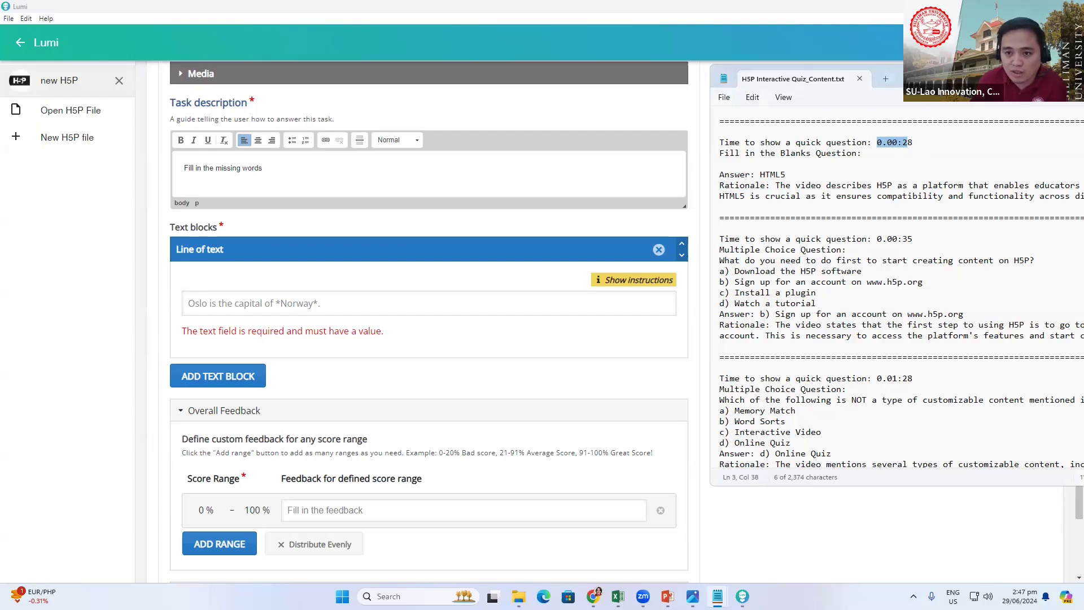
{"action": "left_click_drag", "start_coordinate": [931, 79], "coordinate": [631, 84]}
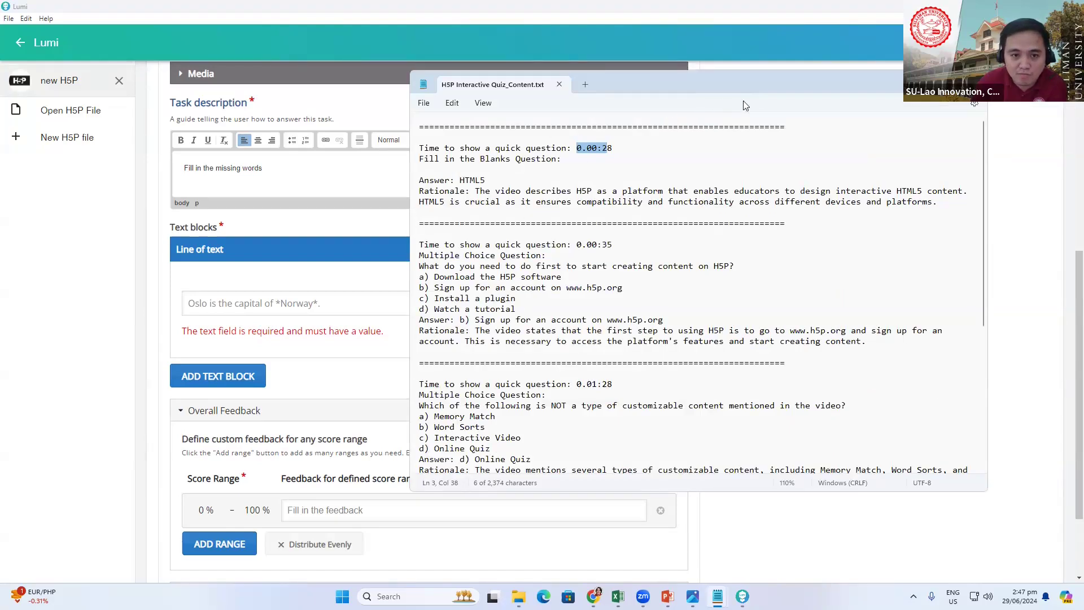
{"action": "left_click_drag", "start_coordinate": [762, 78], "coordinate": [809, 69]}
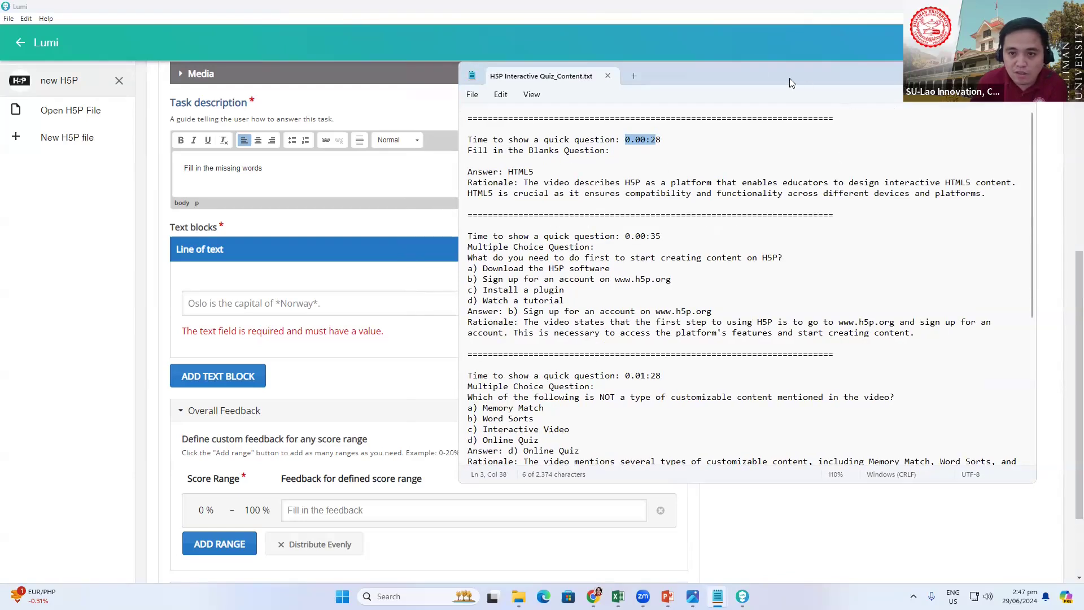
{"action": "left_click", "coordinate": [972, 71]}
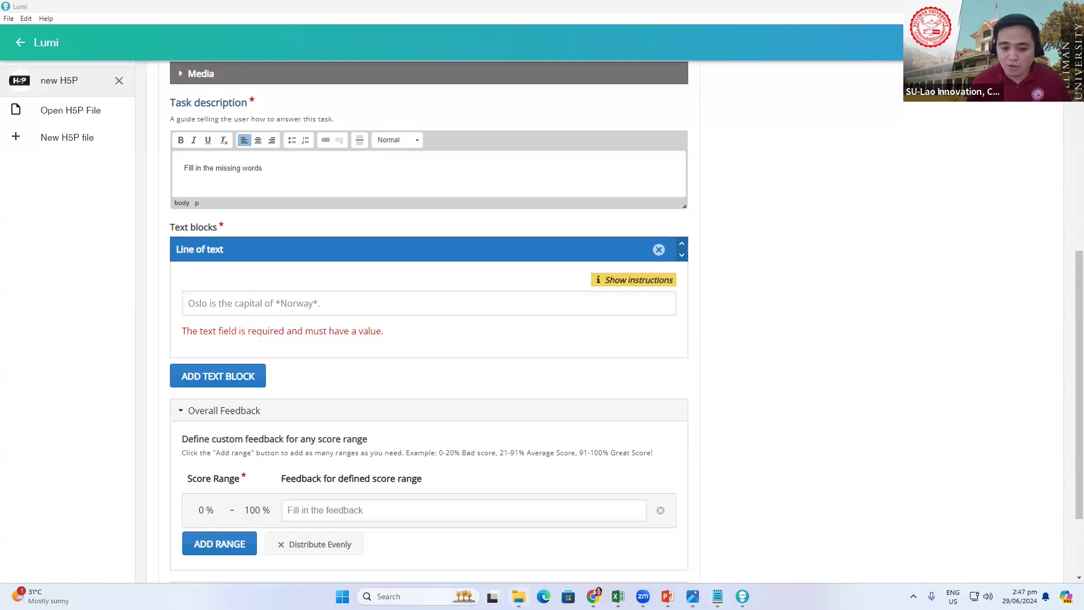
{"action": "left_click", "coordinate": [519, 596]}
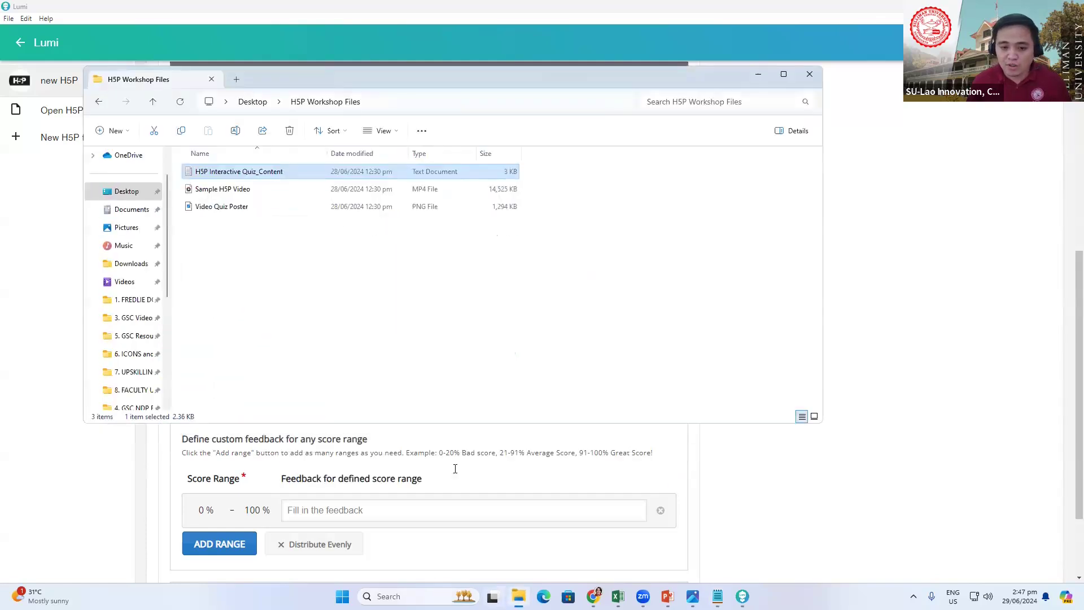
{"action": "double_click", "coordinate": [231, 177]}
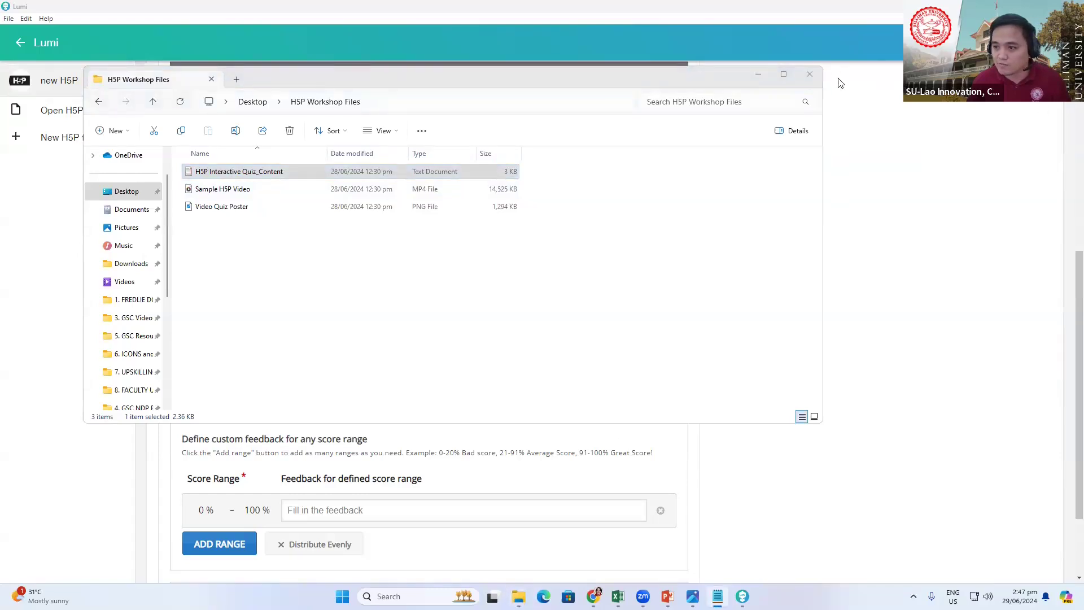
{"action": "left_click", "coordinate": [759, 74]}
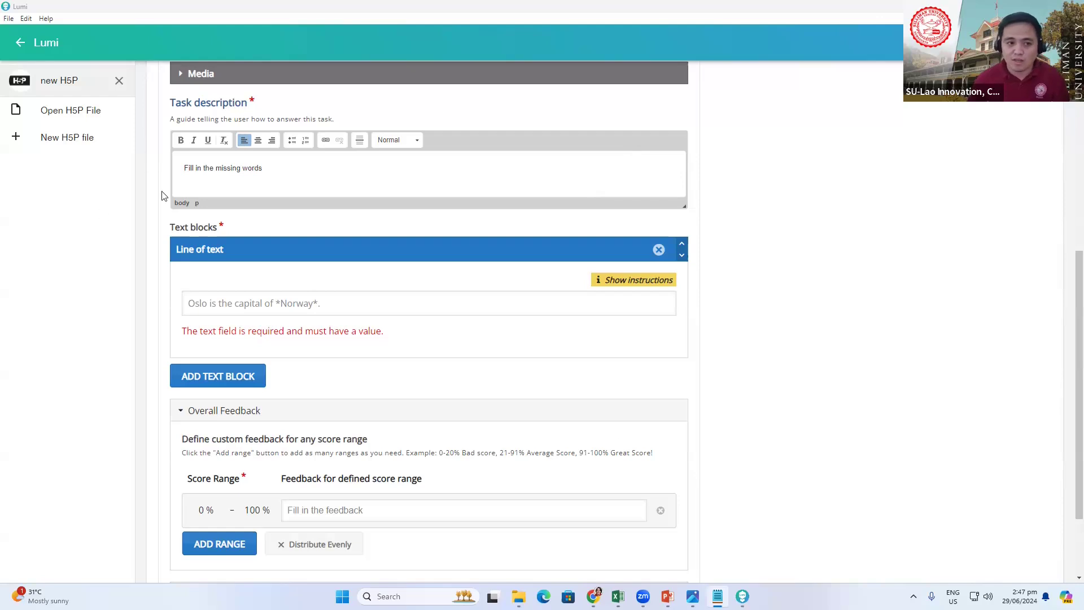
- Enter "H5P short for *HTML5* Package." as the interaction's line of text, with HTML5 marked as the blank
{"action": "left_click", "coordinate": [210, 305]}
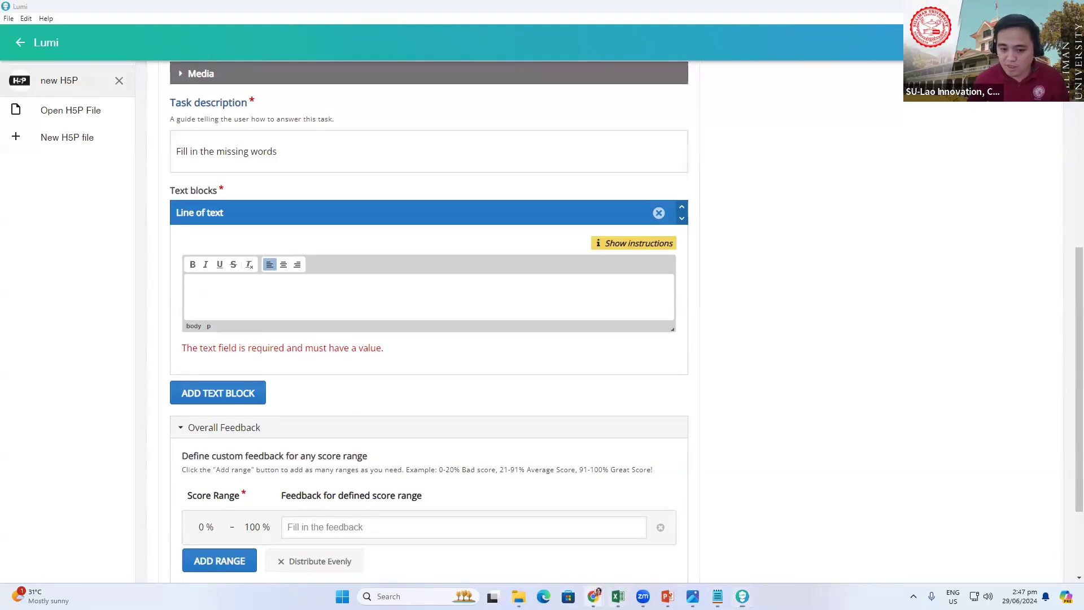
{"action": "mouse_move", "coordinate": [593, 597]}
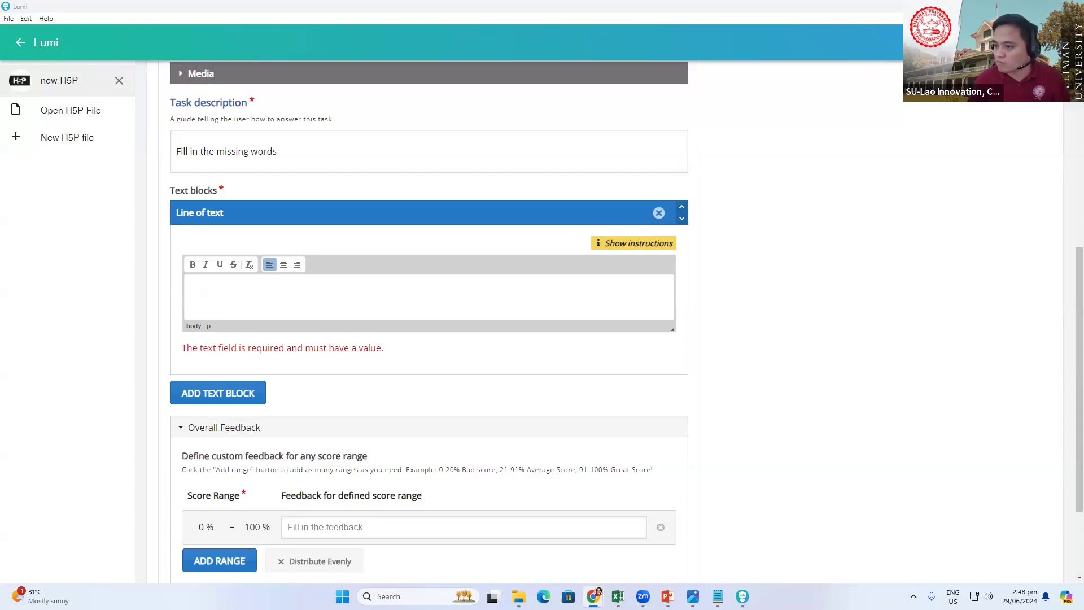
{"action": "left_click", "coordinate": [240, 297]}
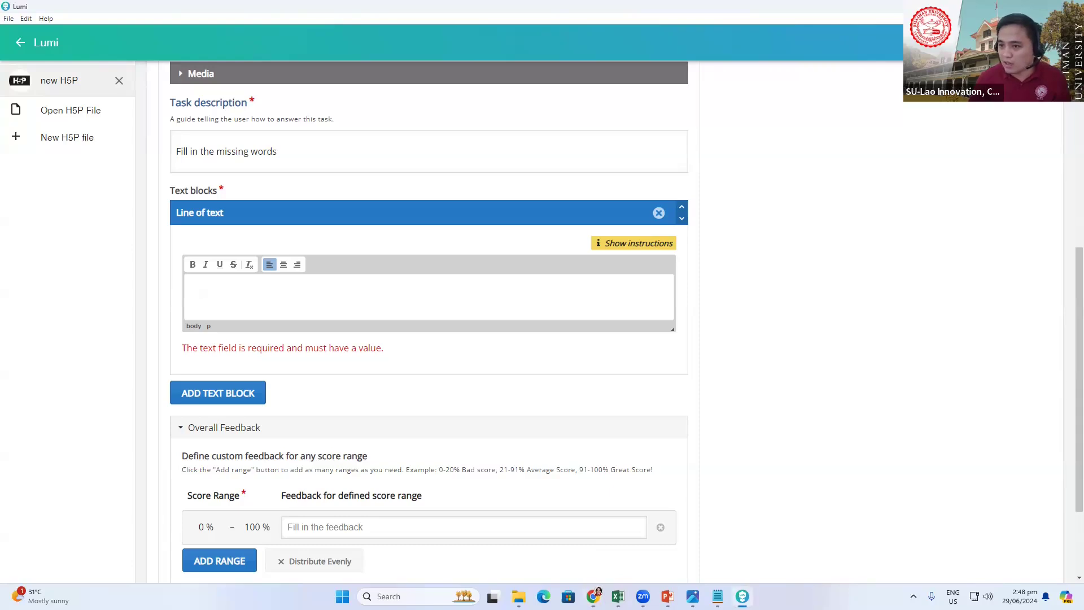
{"action": "key", "text": "alt+Tab"}
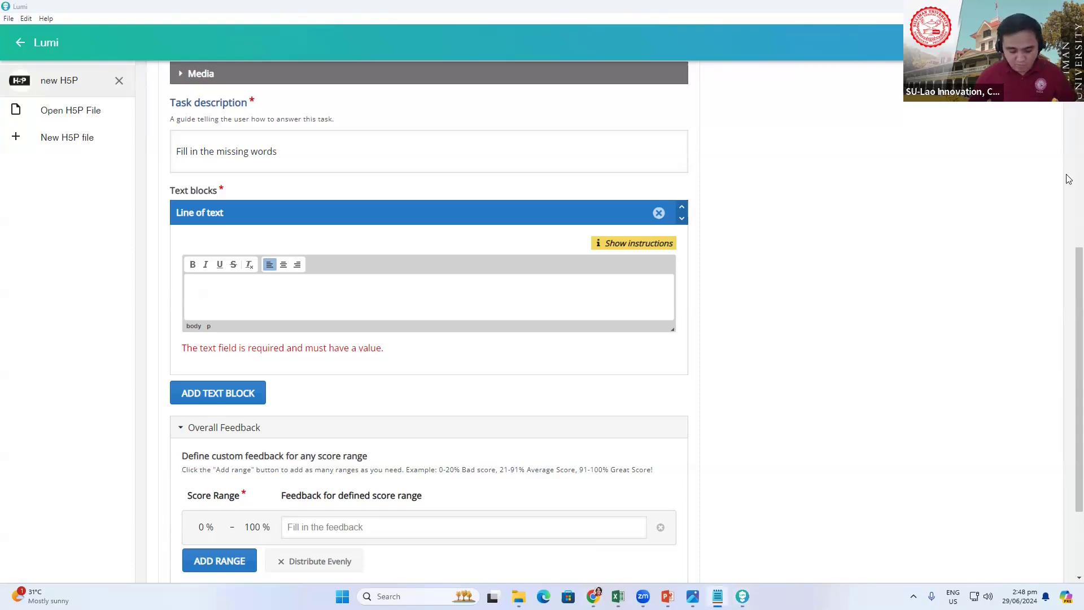
{"action": "left_click", "coordinate": [225, 289]}
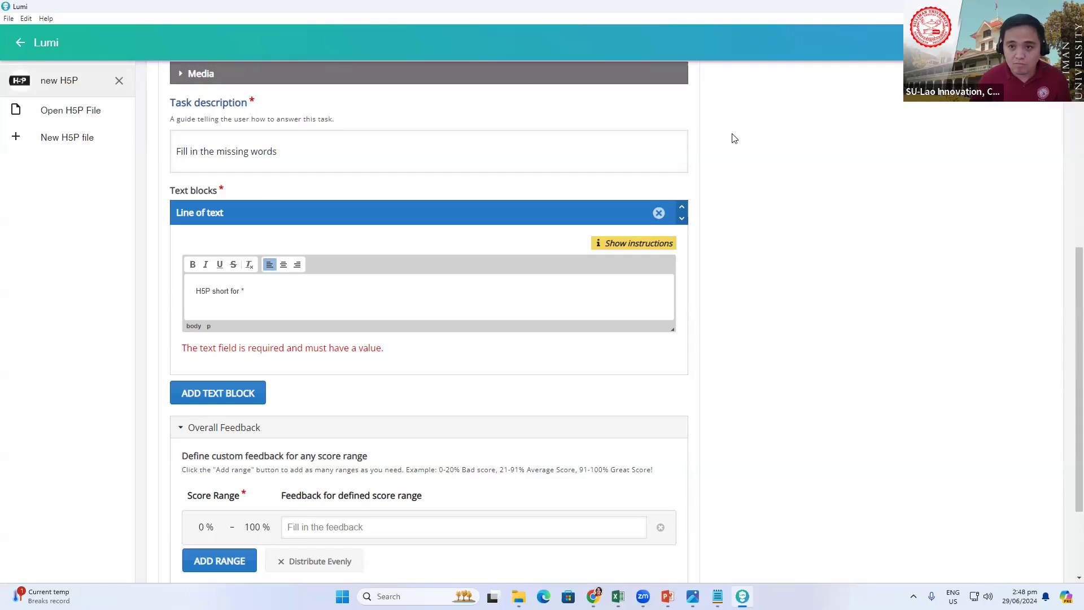
{"action": "left_click", "coordinate": [767, 149]}
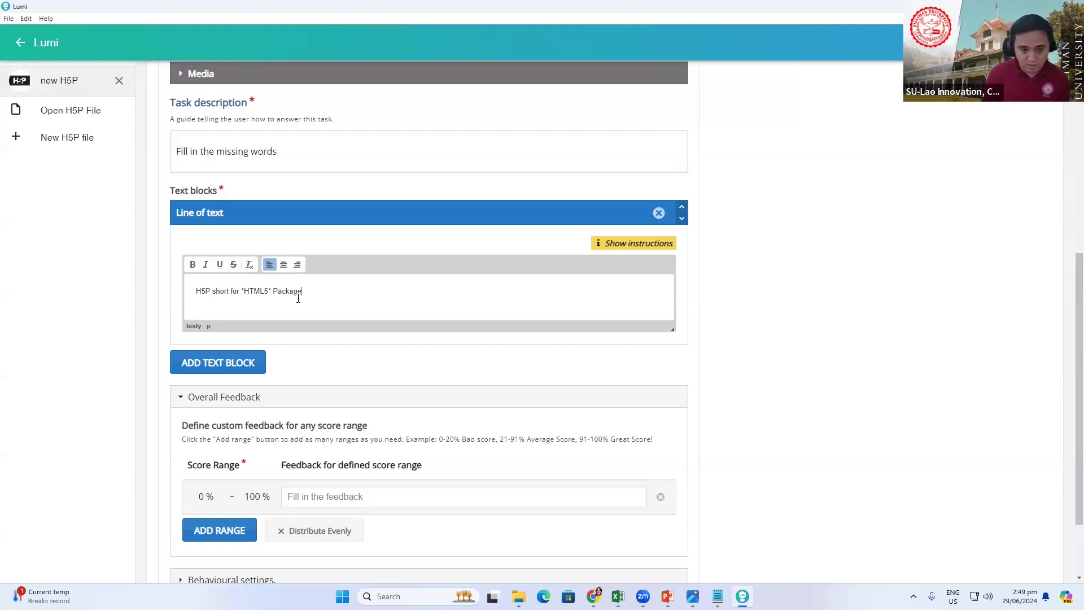
{"action": "type", "text": "."}
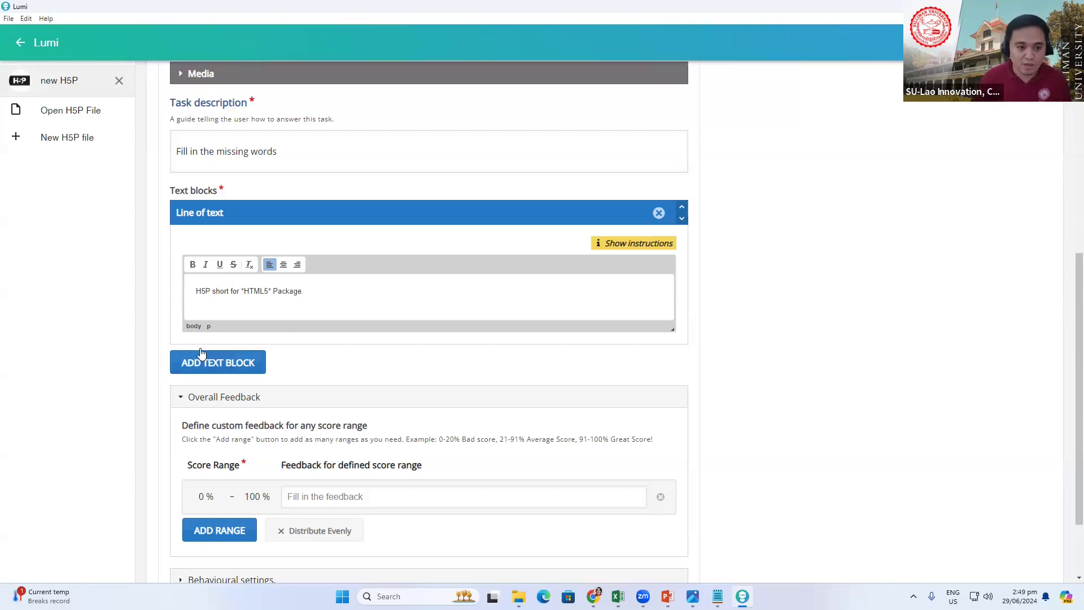
- Review the marked answer in the text block and the Overall Feedback score range settings
{"action": "scroll", "coordinate": [280, 285], "scroll_direction": "down", "scroll_amount": 1}
{"action": "left_click_drag", "start_coordinate": [240, 234], "coordinate": [275, 232]}
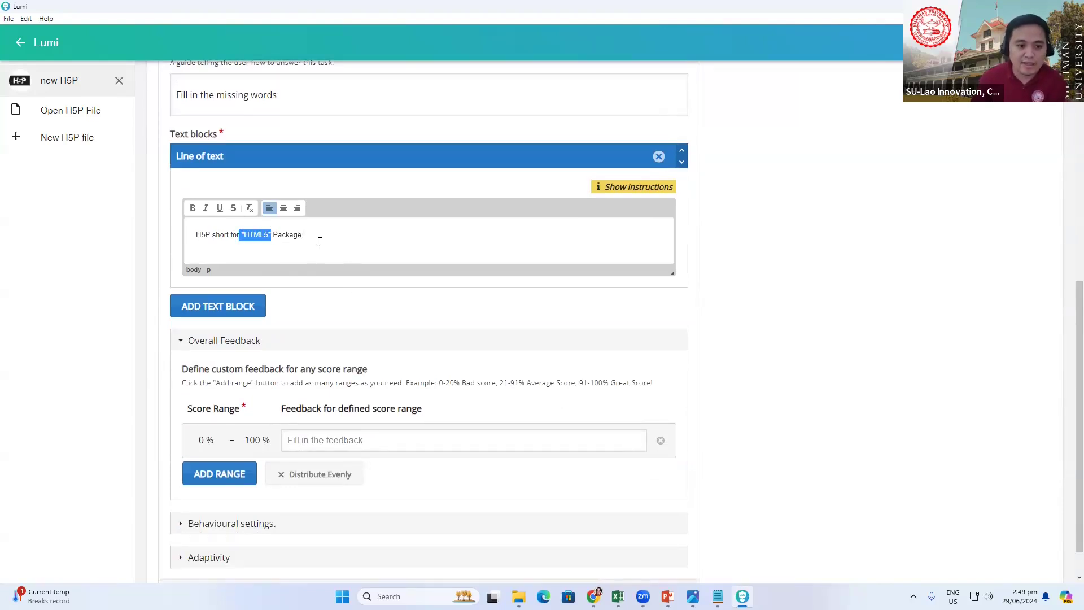
{"action": "scroll", "coordinate": [376, 265], "scroll_direction": "up", "scroll_amount": 1}
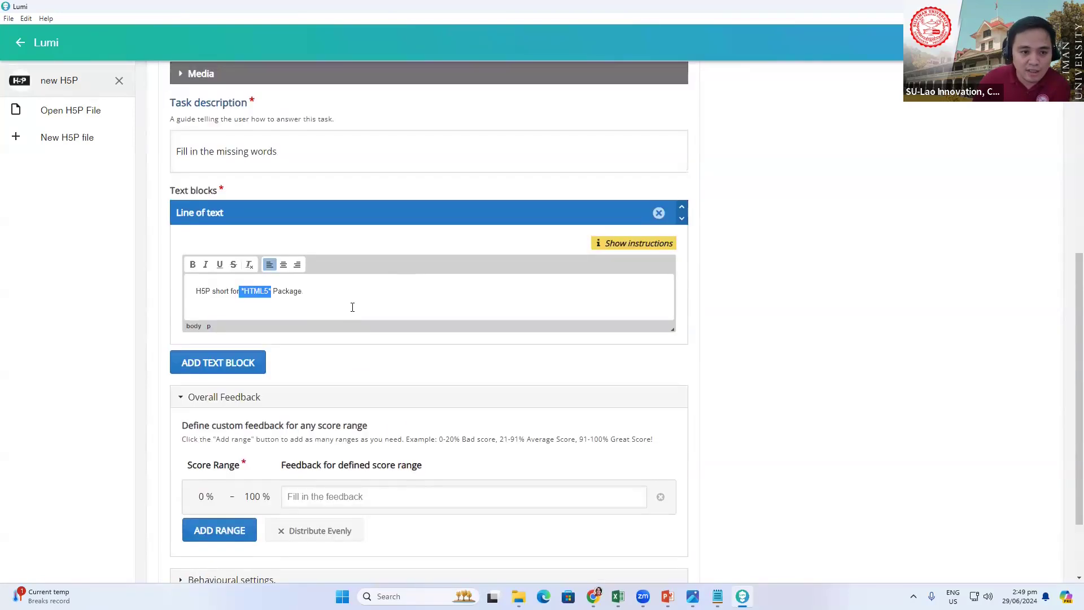
{"action": "scroll", "coordinate": [317, 331], "scroll_direction": "up", "scroll_amount": 1}
{"action": "scroll", "coordinate": [332, 332], "scroll_direction": "down", "scroll_amount": 2}
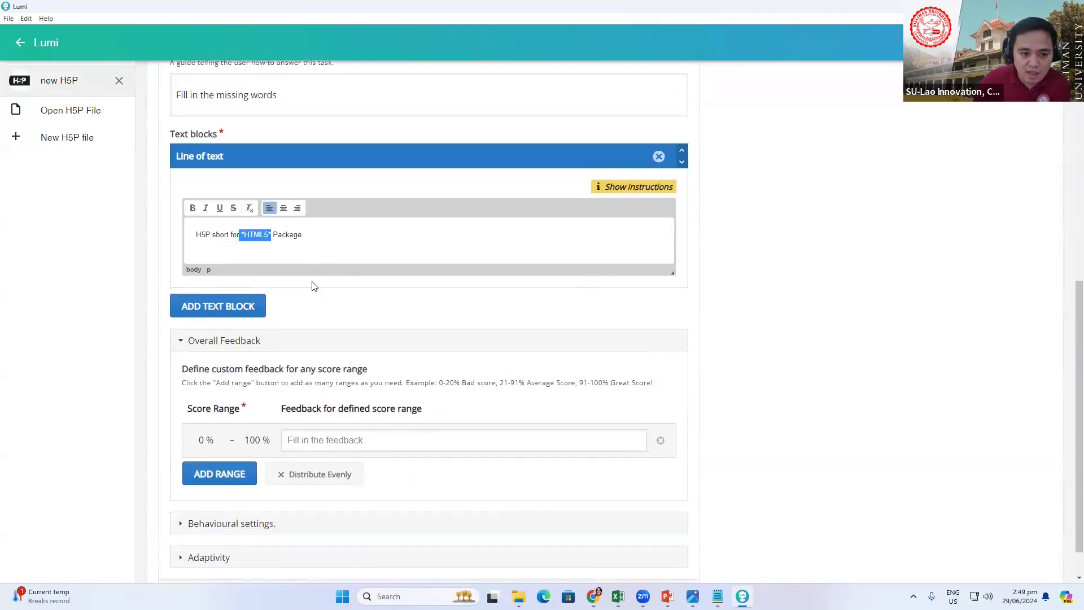
{"action": "scroll", "coordinate": [314, 286], "scroll_direction": "down", "scroll_amount": 1}
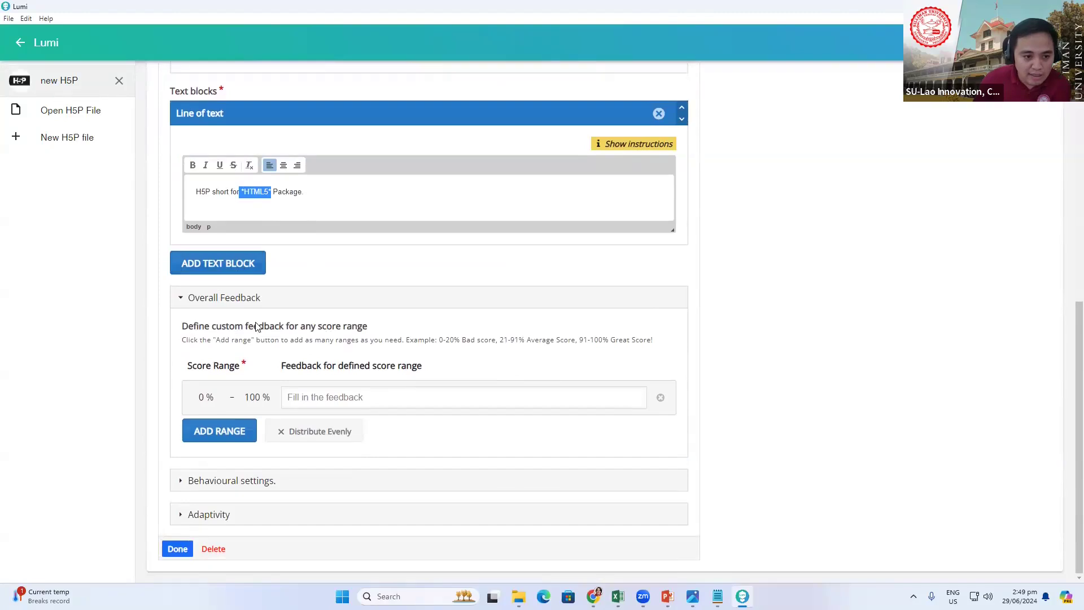
{"action": "left_click", "coordinate": [320, 401]}
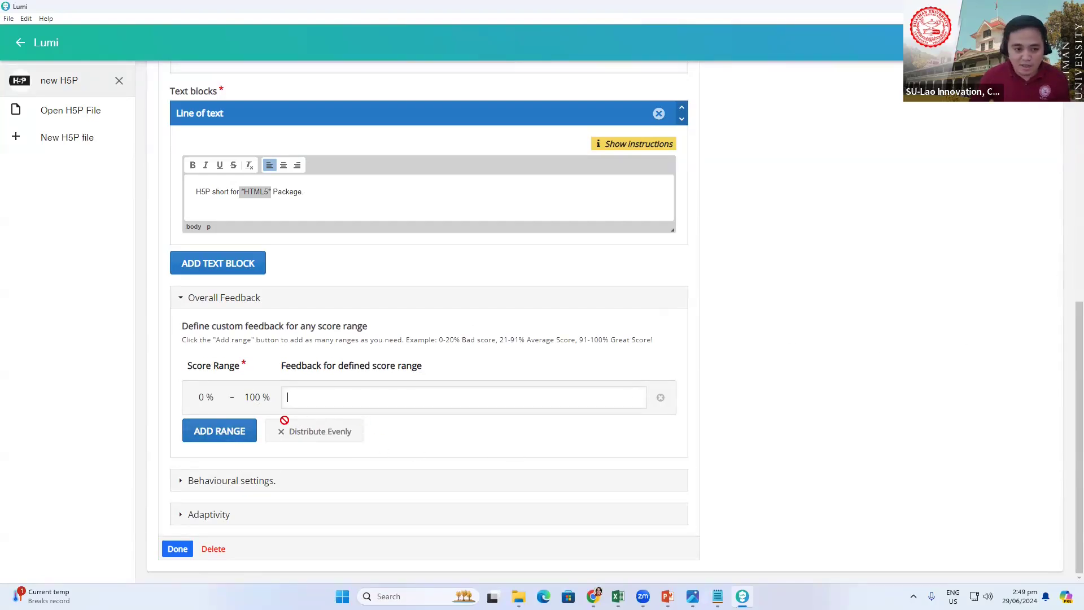
{"action": "left_click", "coordinate": [223, 297]}
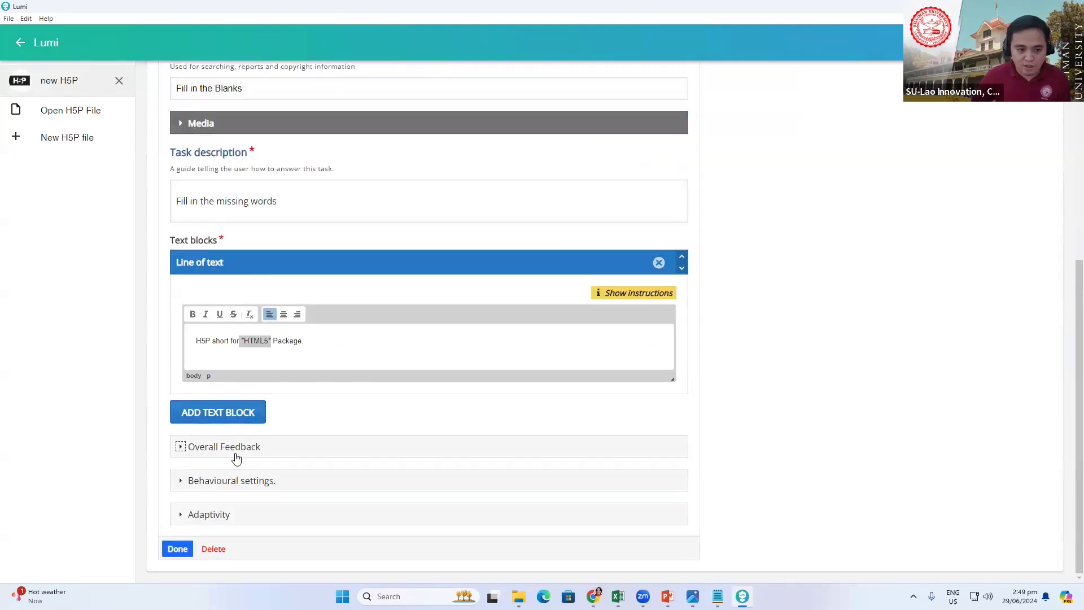
{"action": "left_click", "coordinate": [244, 447]}
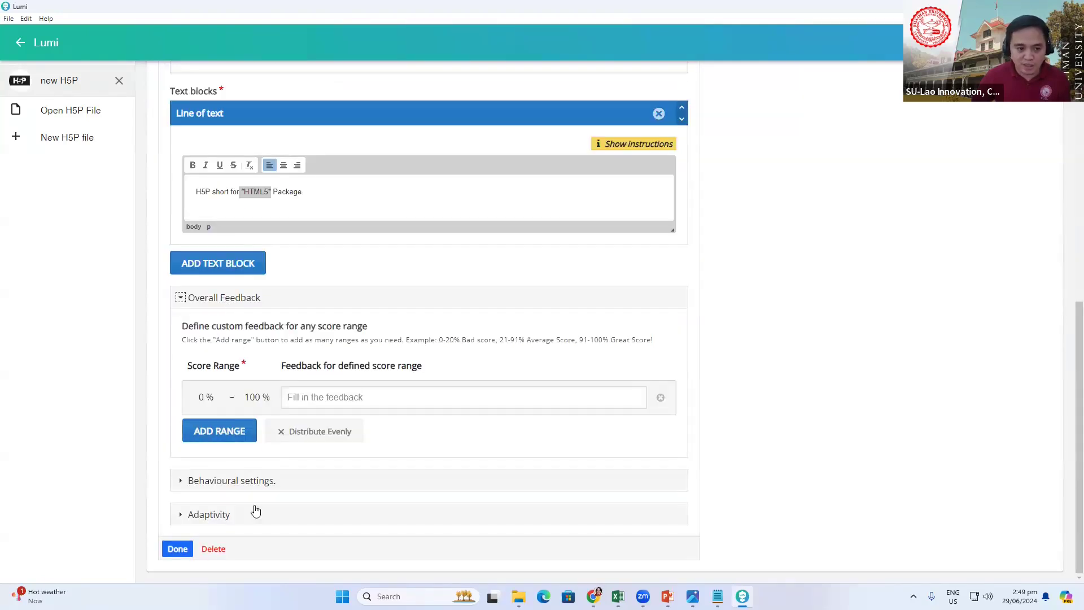
- Disable the "Show solution" button in the interaction's behavioural settings
{"action": "left_click", "coordinate": [237, 481]}
{"action": "scroll", "coordinate": [279, 452], "scroll_direction": "down", "scroll_amount": 2}
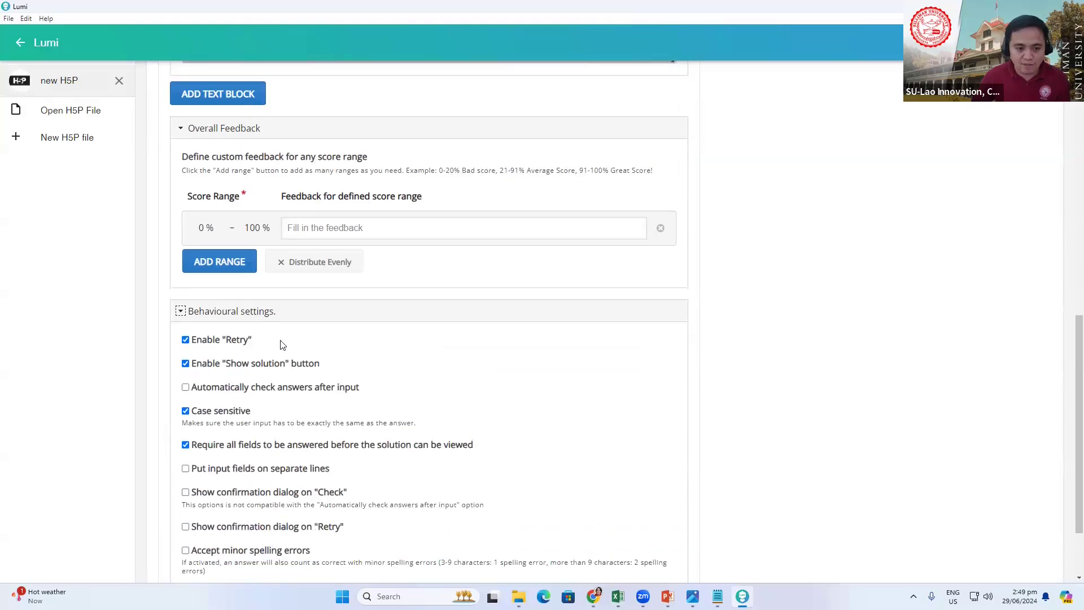
{"action": "scroll", "coordinate": [233, 297], "scroll_direction": "down", "scroll_amount": 1}
{"action": "scroll", "coordinate": [232, 290], "scroll_direction": "down", "scroll_amount": 1}
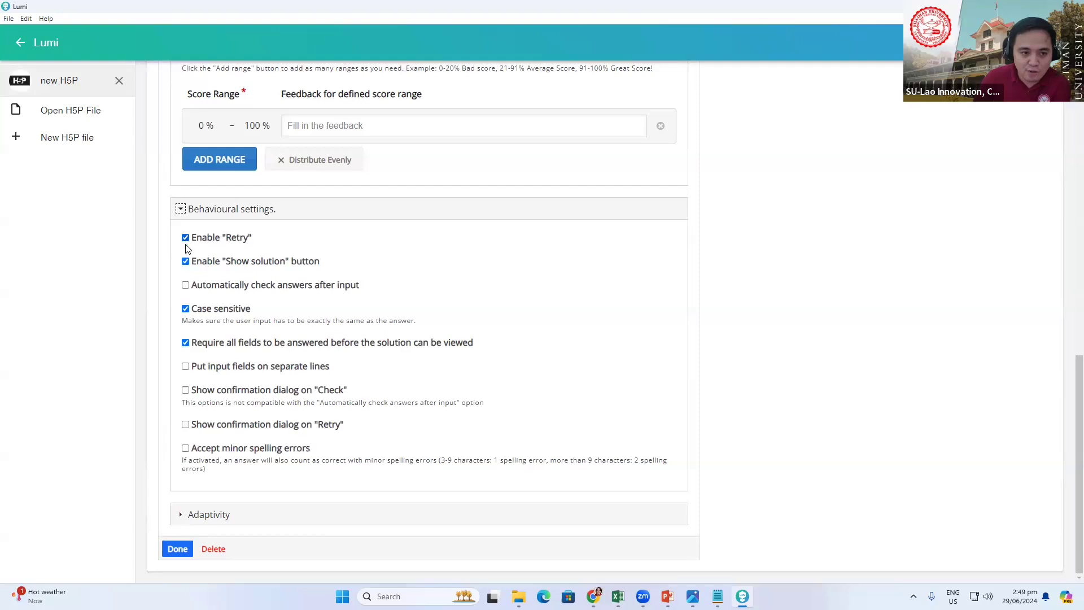
{"action": "left_click", "coordinate": [186, 263]}
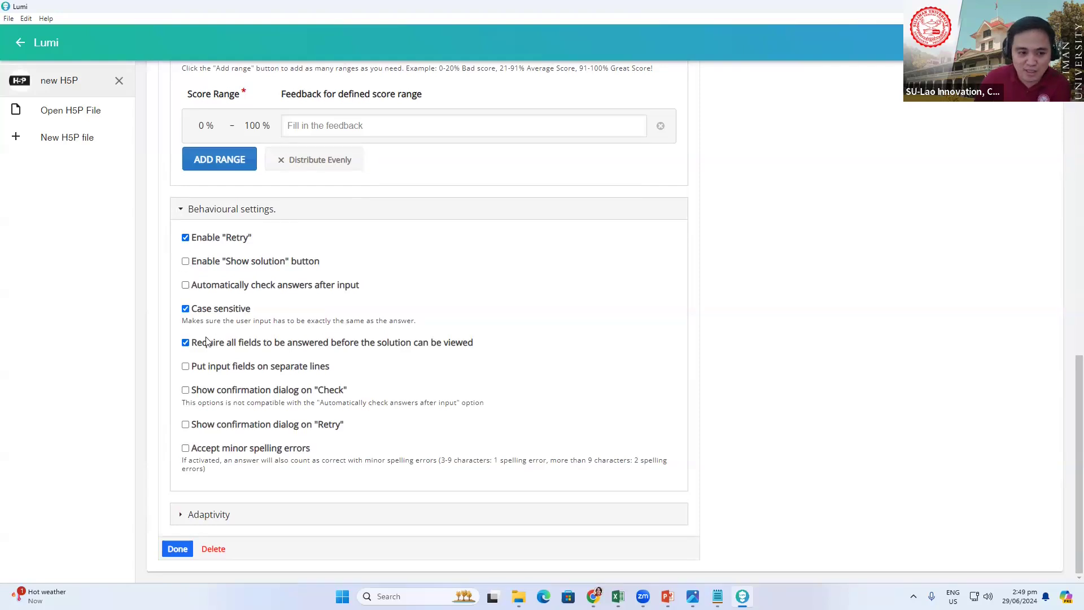
{"action": "left_click", "coordinate": [229, 215]}
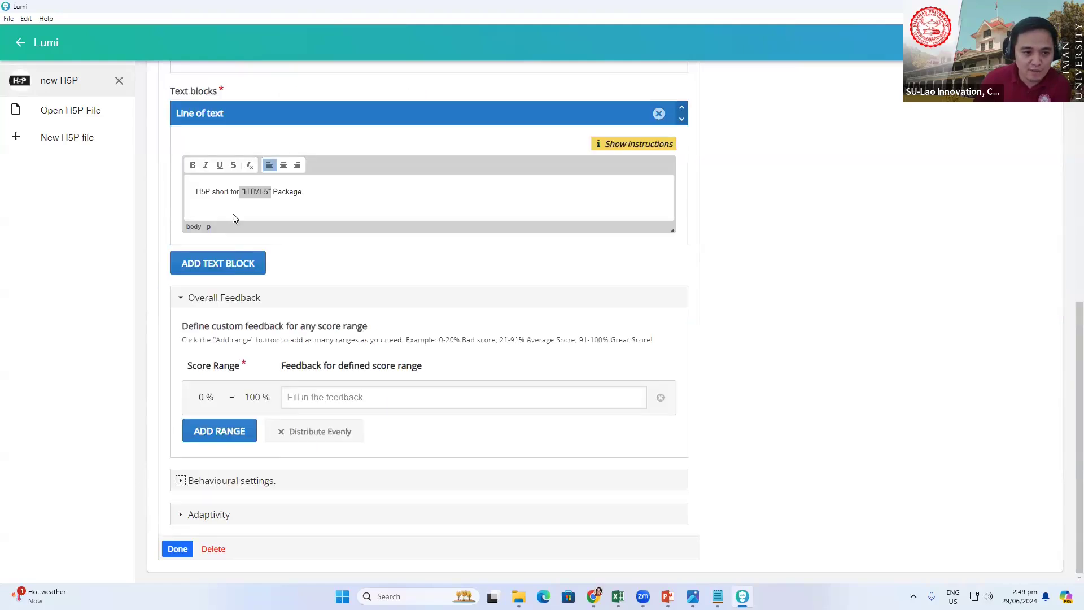
{"action": "left_click", "coordinate": [226, 483]}
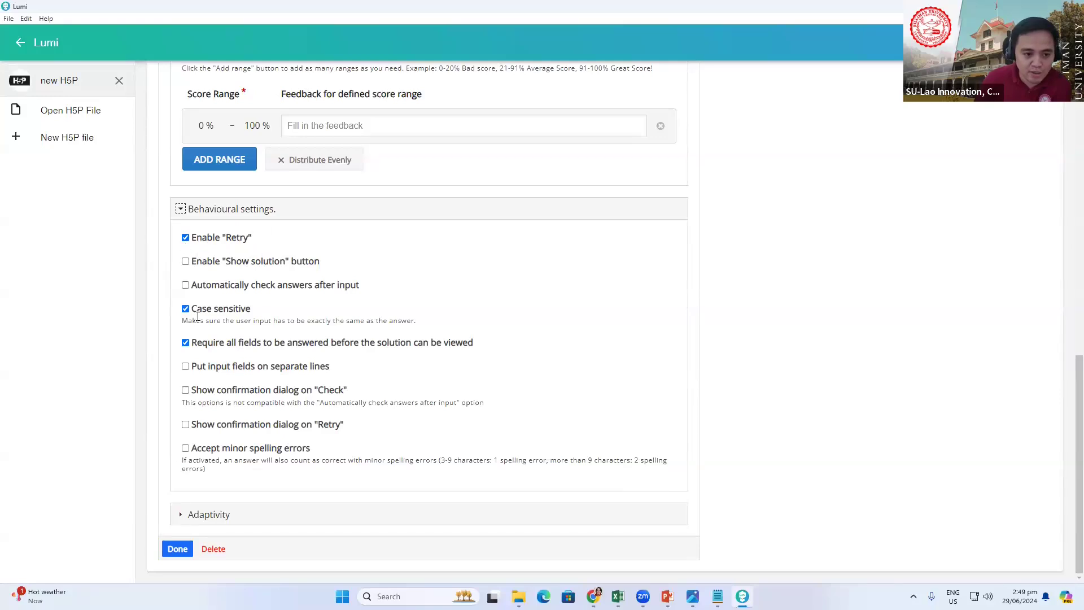
{"action": "scroll", "coordinate": [295, 339], "scroll_direction": "up", "scroll_amount": 4}
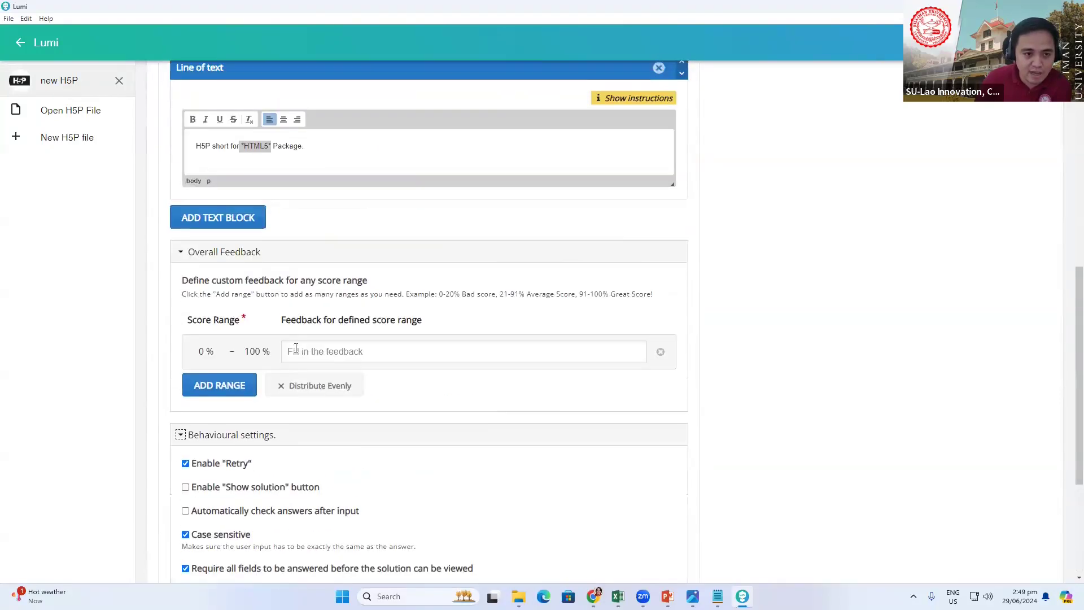
{"action": "scroll", "coordinate": [296, 348], "scroll_direction": "up", "scroll_amount": 1}
{"action": "scroll", "coordinate": [271, 270], "scroll_direction": "down", "scroll_amount": 5}
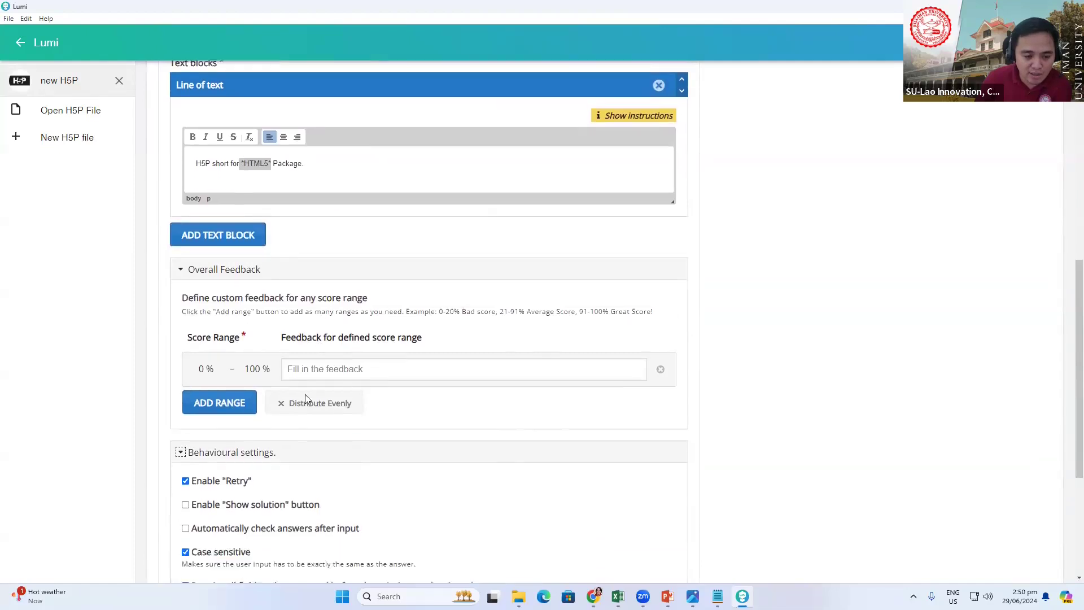
- Turn off case sensitivity and the requirement to answer all fields before the solution can be viewed in the question's behavioural settings
{"action": "left_click", "coordinate": [186, 310]}
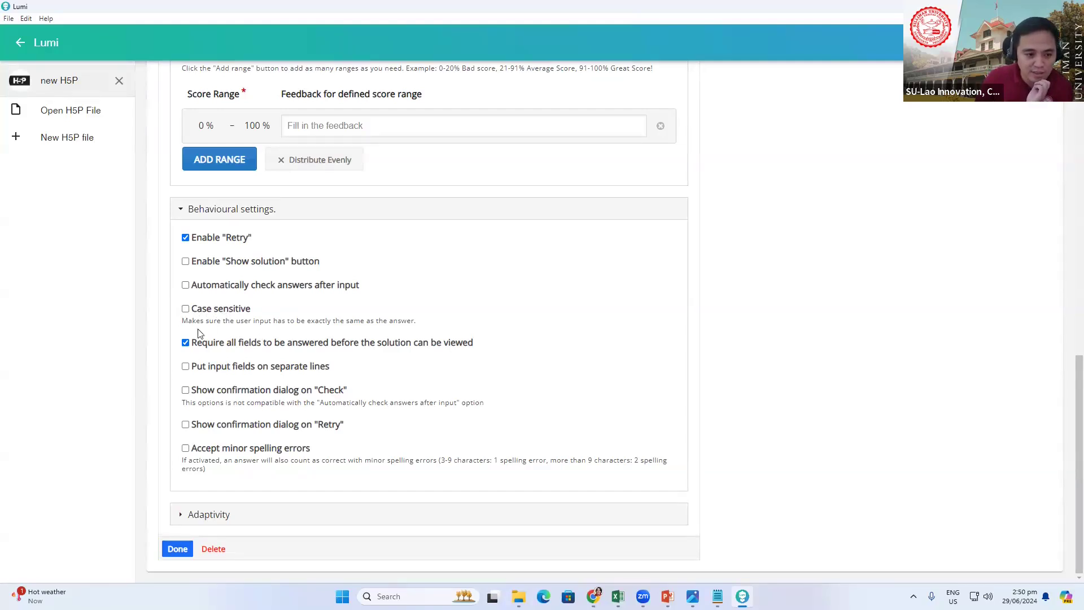
{"action": "left_click", "coordinate": [185, 343]}
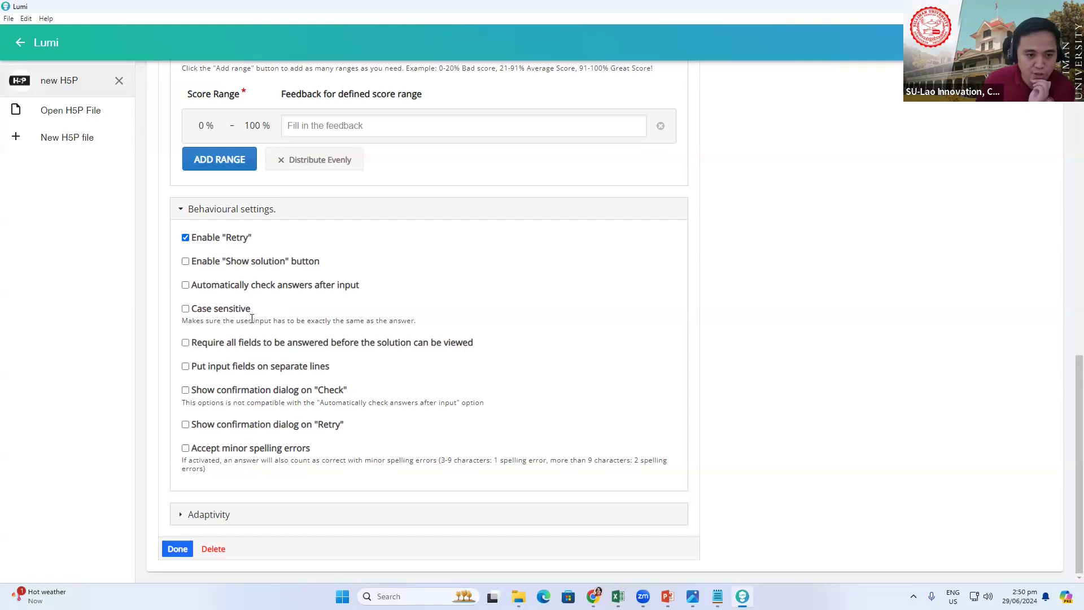
{"action": "left_click", "coordinate": [220, 210]}
- Look over the Adaptivity options and the question's other fields, and finish editing the Fill in the Blanks interaction
{"action": "left_click", "coordinate": [208, 518]}
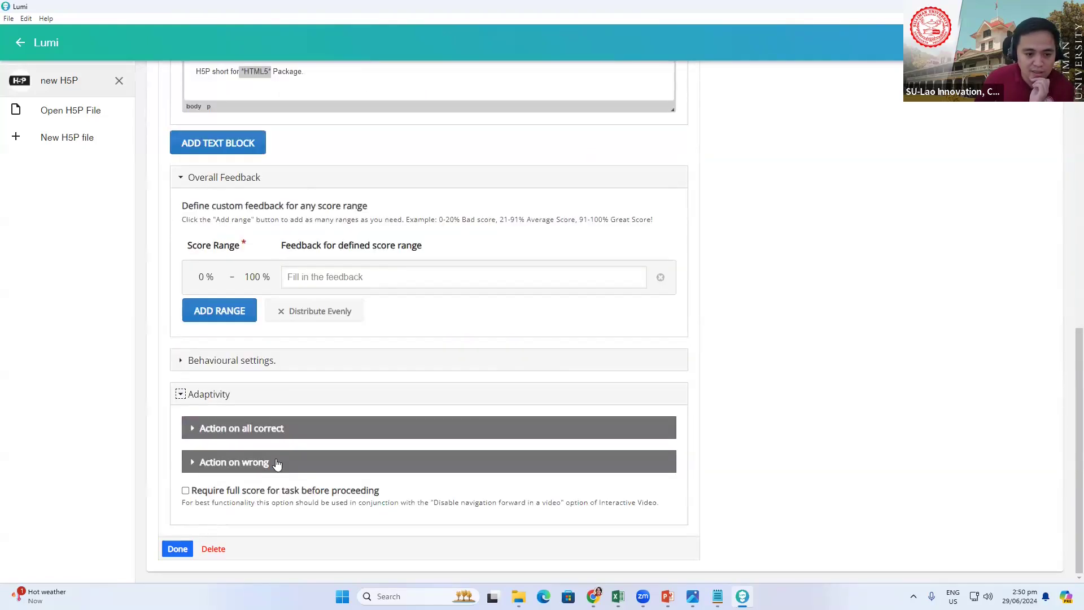
{"action": "left_click", "coordinate": [206, 394]}
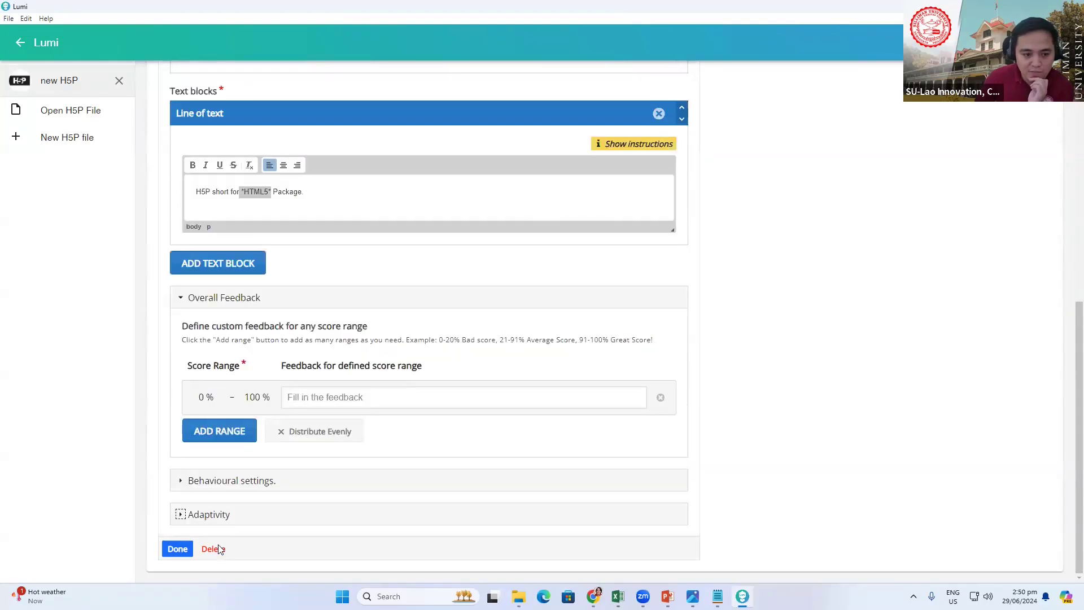
{"action": "left_click", "coordinate": [202, 514]}
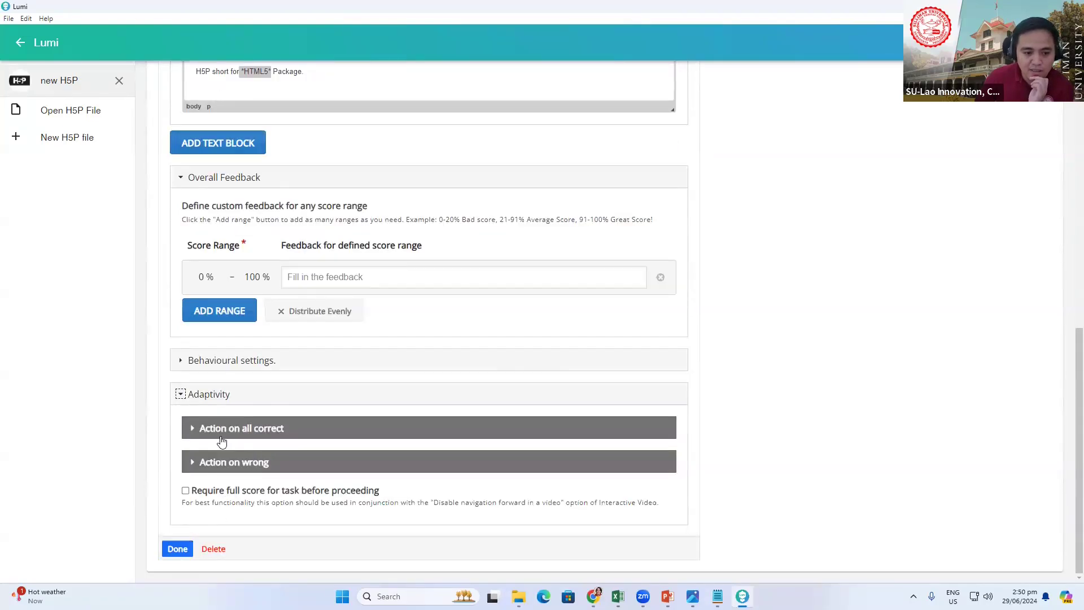
{"action": "left_click", "coordinate": [213, 394]}
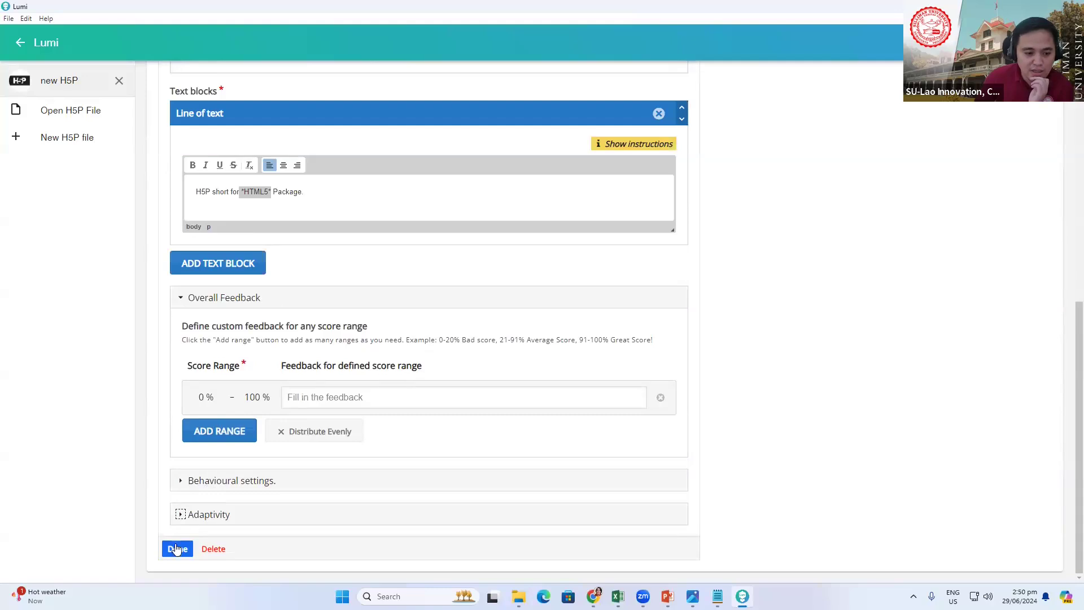
{"action": "scroll", "coordinate": [285, 404], "scroll_direction": "up", "scroll_amount": 5}
{"action": "scroll", "coordinate": [281, 399], "scroll_direction": "up", "scroll_amount": 2}
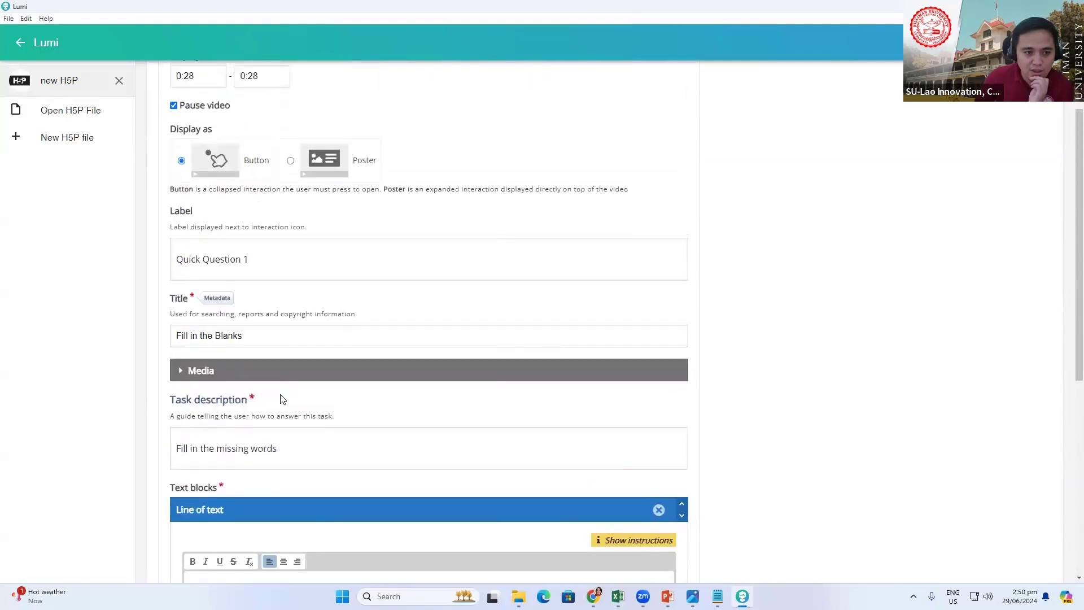
{"action": "scroll", "coordinate": [281, 399], "scroll_direction": "down", "scroll_amount": 7}
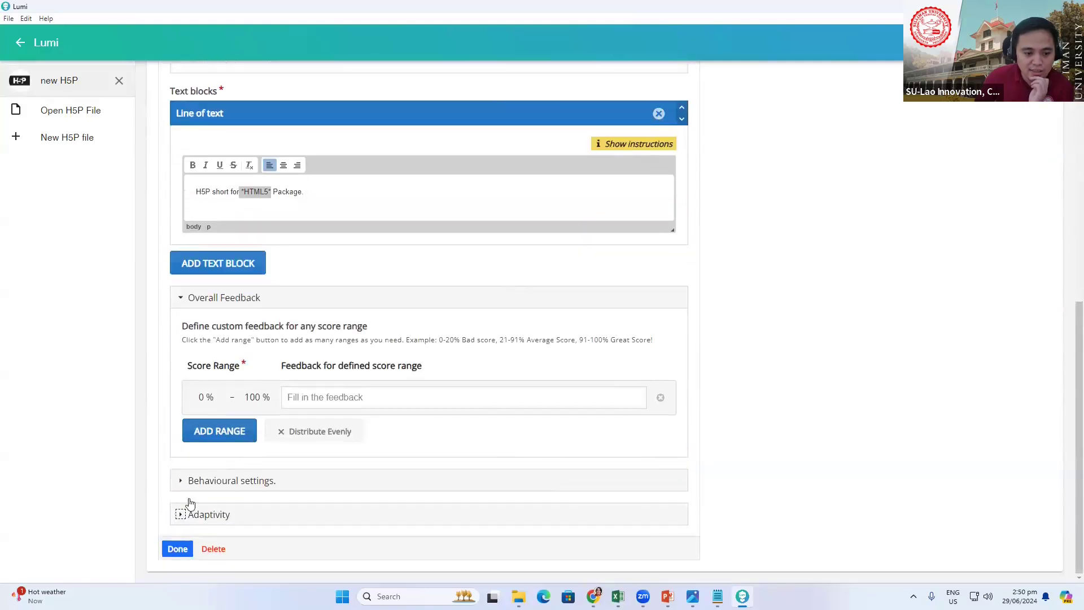
{"action": "left_click", "coordinate": [177, 549]}
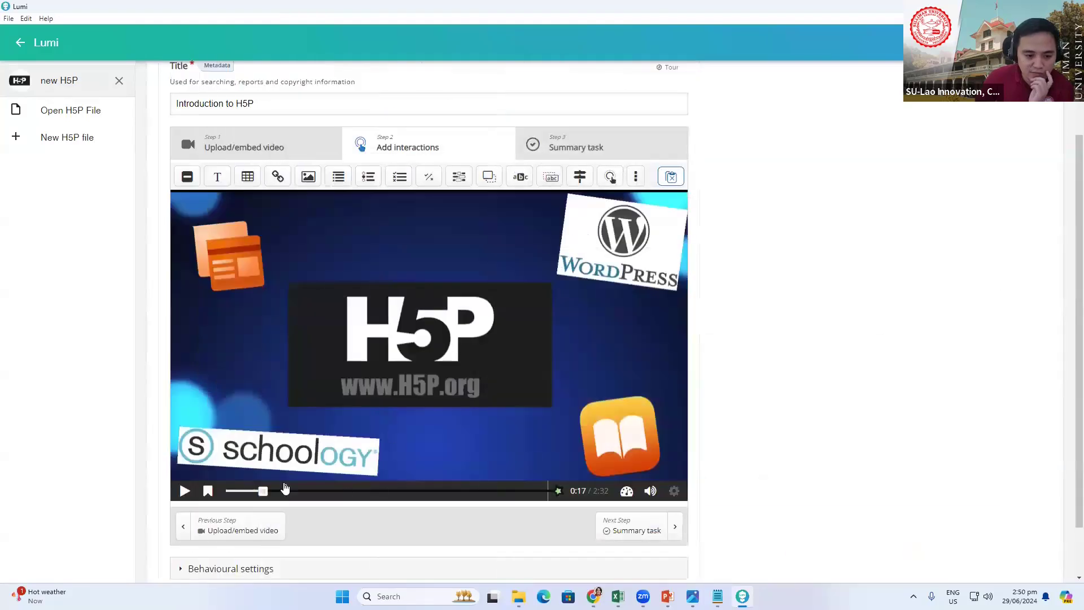
- Play the video up to 0:28 and reposition the Quick Question 1 button slightly lower on the frame
{"action": "mouse_move", "coordinate": [263, 493]}
{"action": "left_mouse_down"}
{"action": "mouse_move", "coordinate": [286, 493]}
{"action": "mouse_move", "coordinate": [268, 492]}
{"action": "left_mouse_up"}
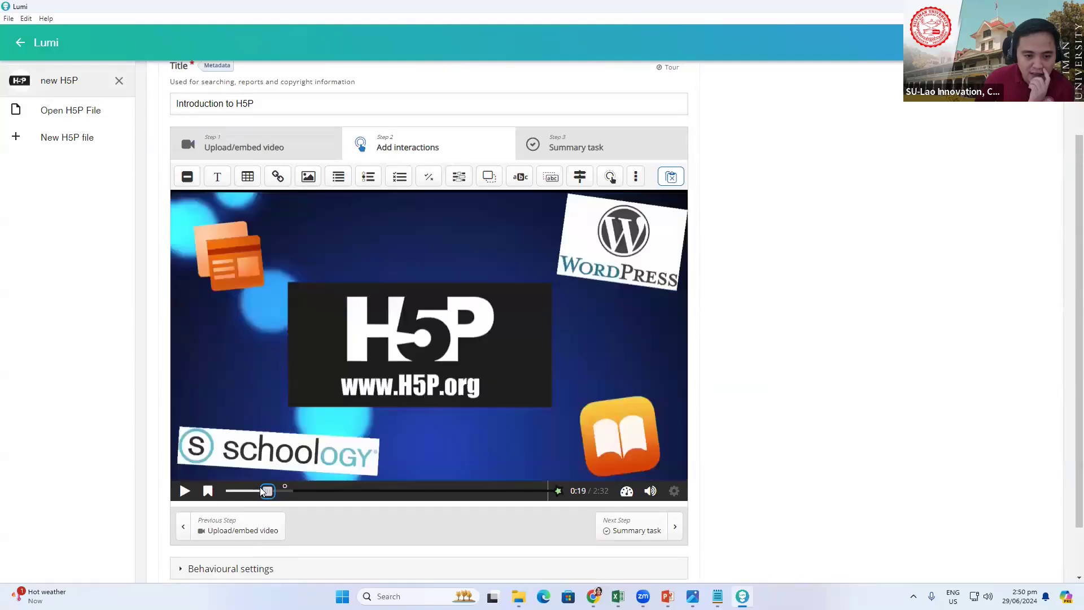
{"action": "scroll", "coordinate": [199, 436], "scroll_direction": "down", "scroll_amount": 1}
{"action": "left_click_drag", "start_coordinate": [267, 427], "coordinate": [275, 428]}
{"action": "left_click", "coordinate": [187, 428]}
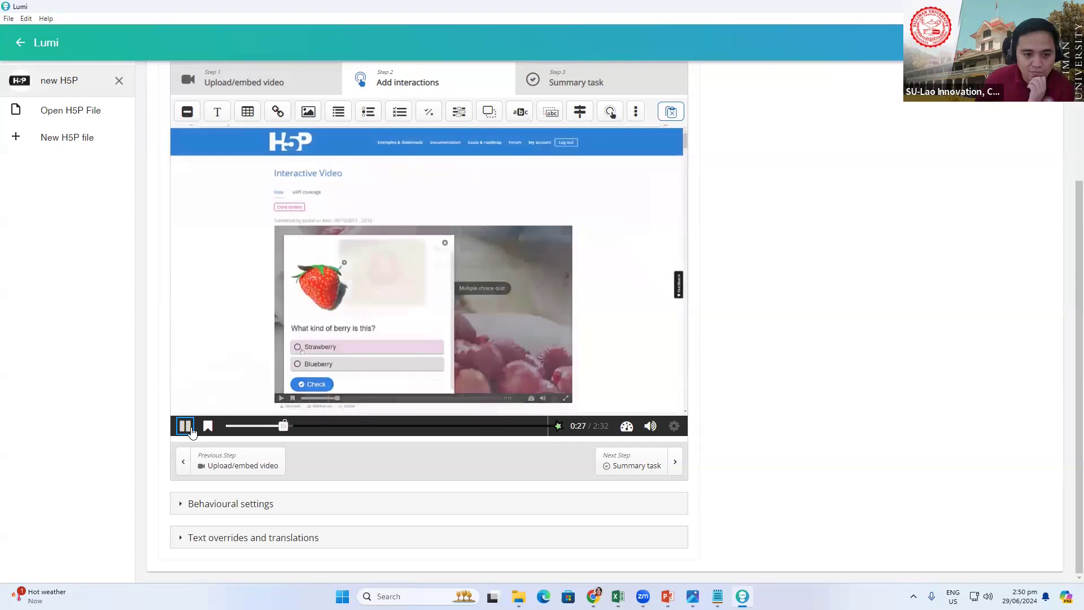
{"action": "left_click", "coordinate": [186, 427]}
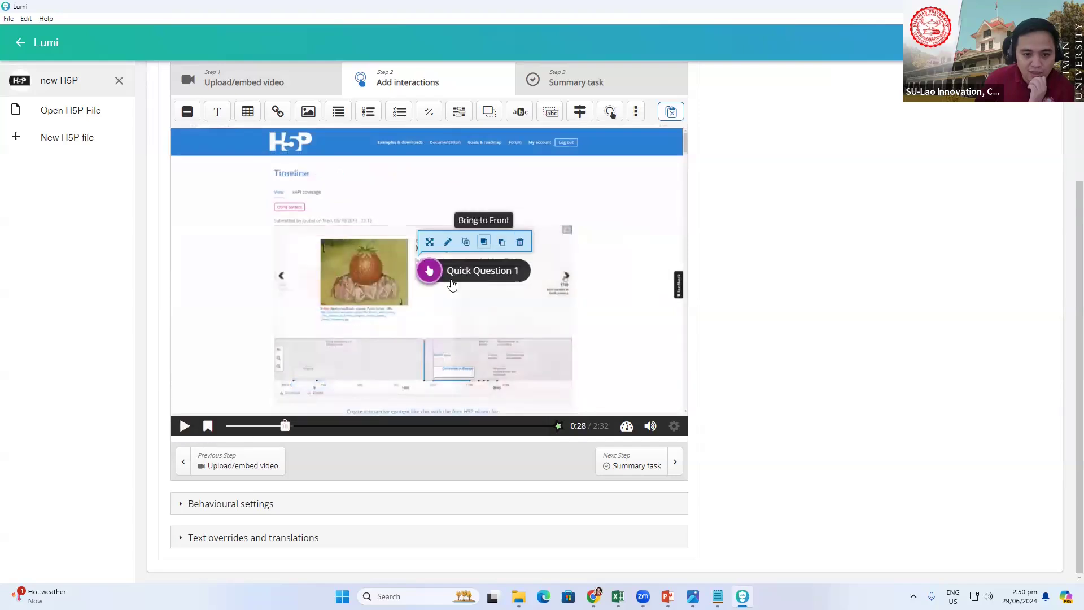
{"action": "left_click_drag", "start_coordinate": [463, 272], "coordinate": [462, 296]}
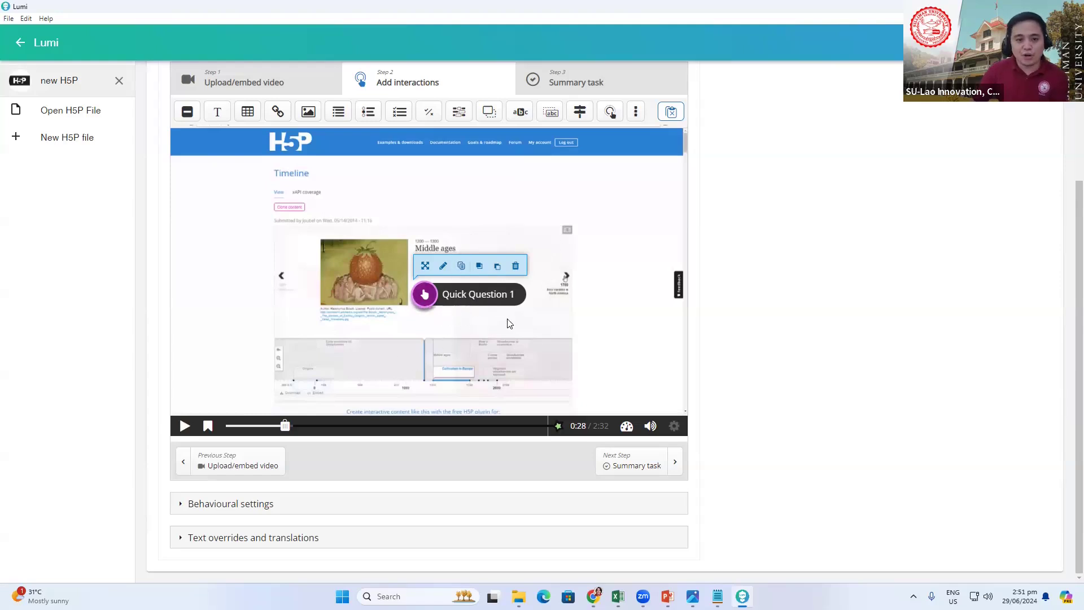
- Preview the interactive video and advance playback to the Quick Question 1 interaction at 0:28
{"action": "scroll", "coordinate": [518, 307], "scroll_direction": "up", "scroll_amount": 3}
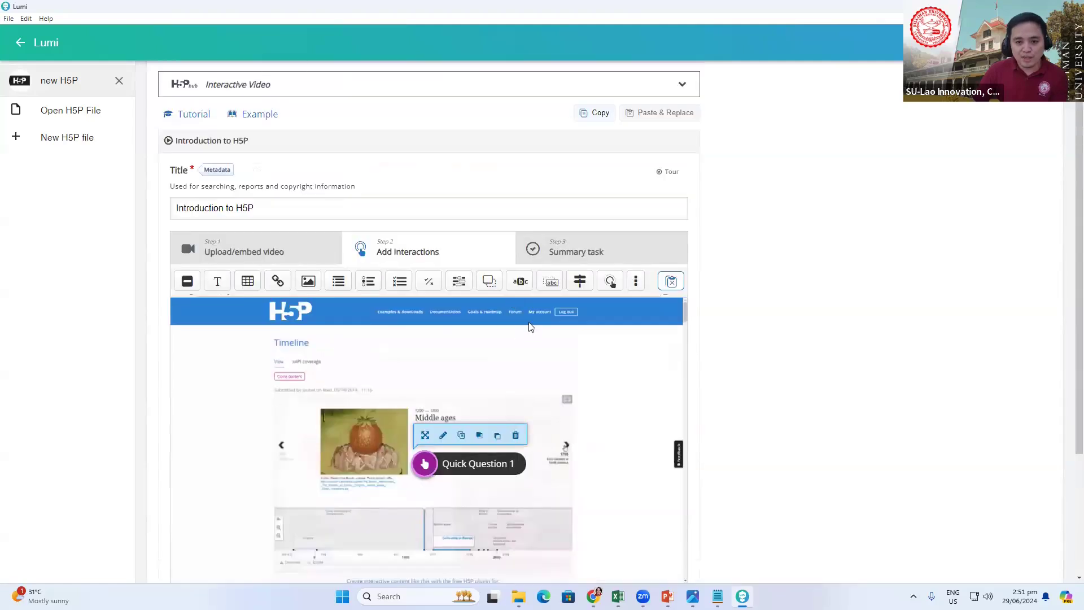
{"action": "scroll", "coordinate": [519, 339], "scroll_direction": "down", "scroll_amount": 3}
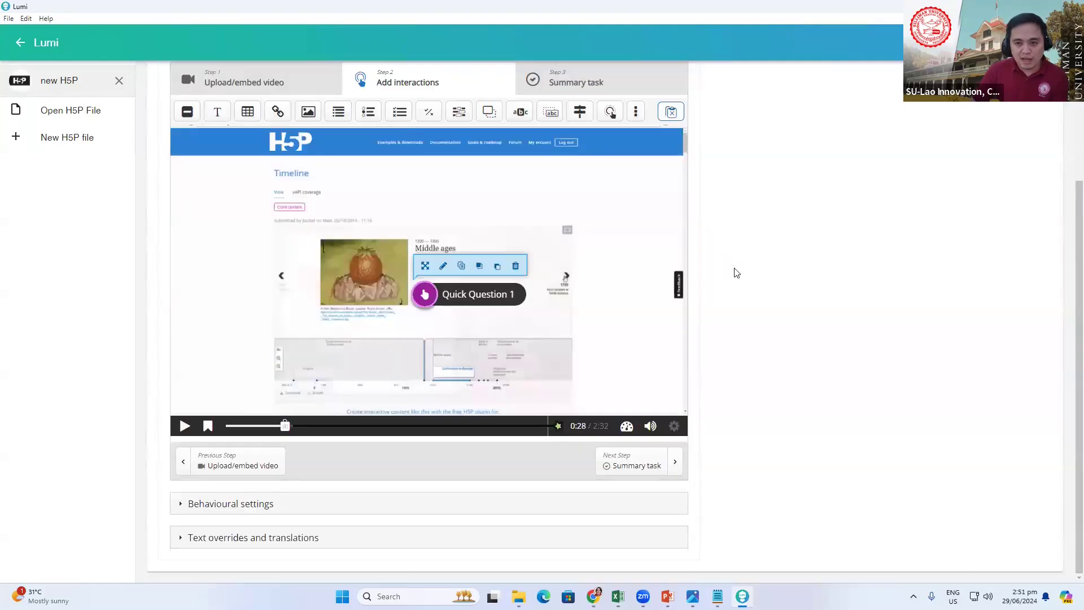
{"action": "scroll", "coordinate": [710, 298], "scroll_direction": "up", "scroll_amount": 4}
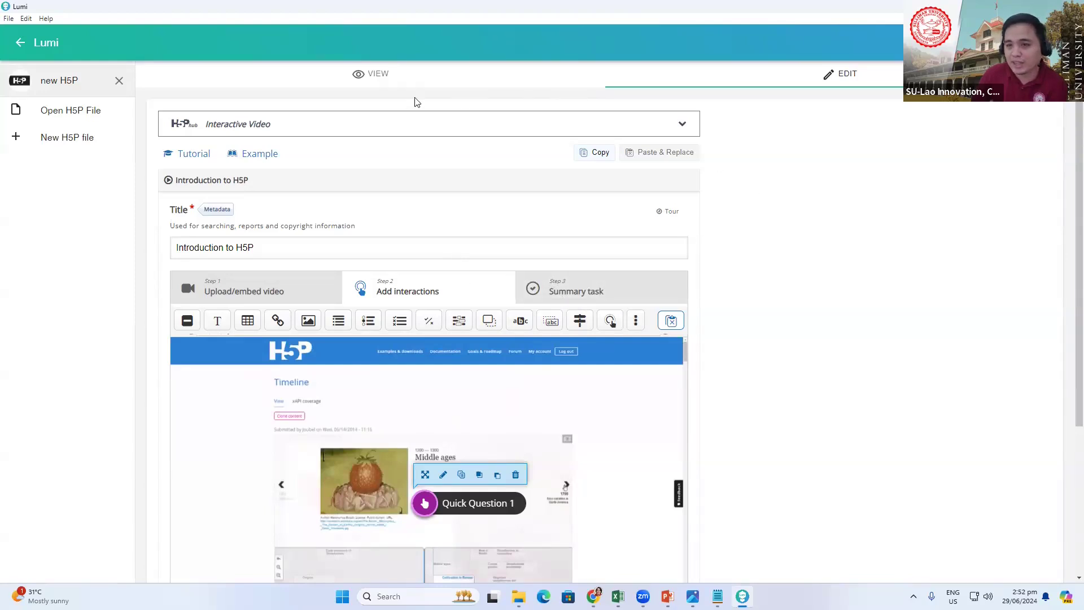
{"action": "left_click", "coordinate": [389, 77]}
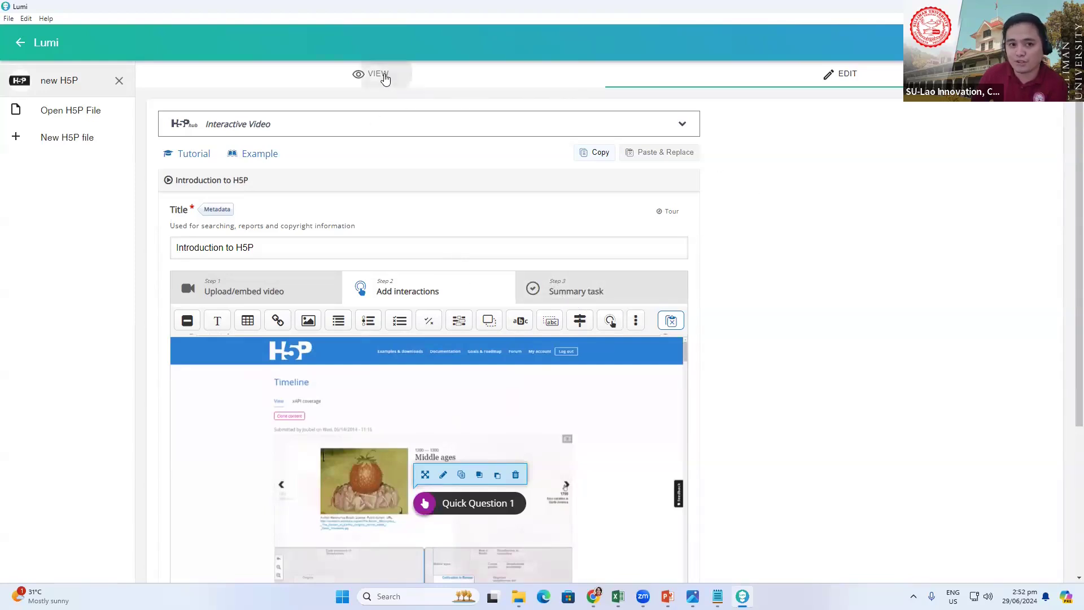
{"action": "scroll", "coordinate": [602, 368], "scroll_direction": "down", "scroll_amount": 1}
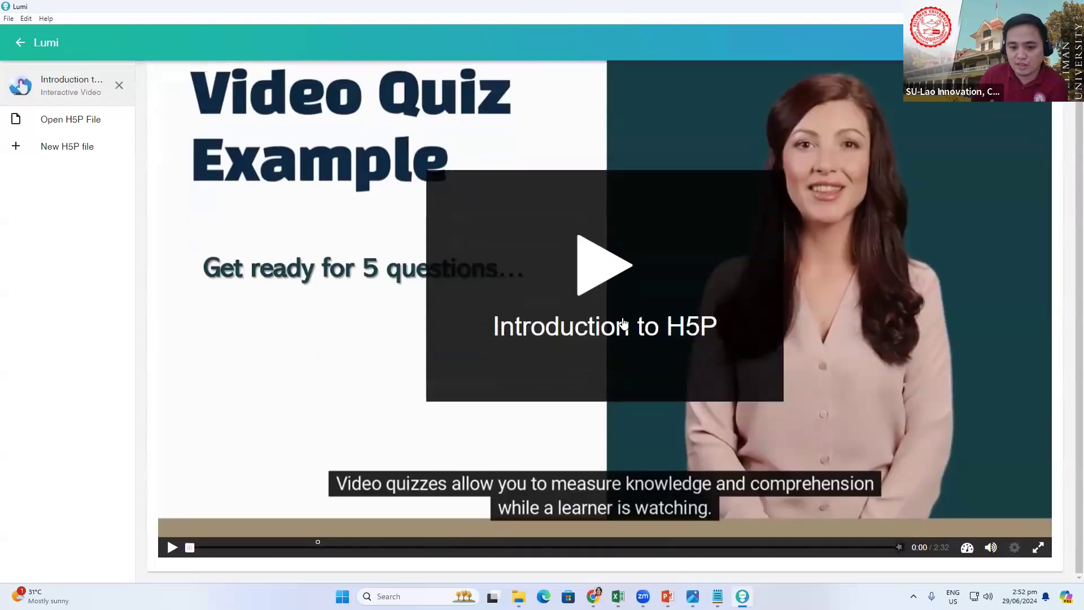
{"action": "left_click", "coordinate": [598, 286]}
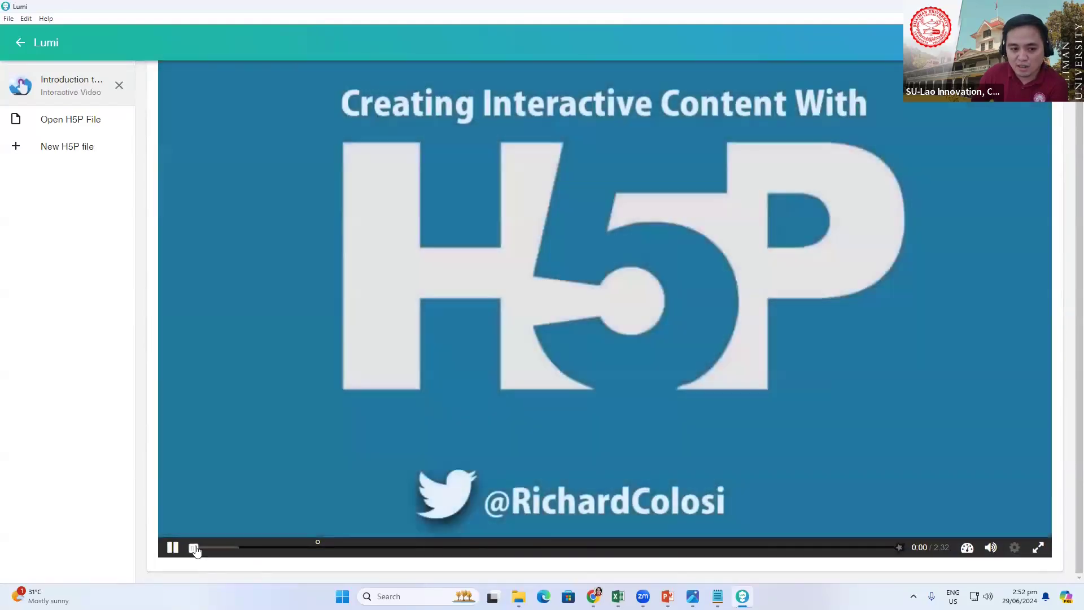
{"action": "left_click_drag", "start_coordinate": [196, 551], "coordinate": [314, 555]}
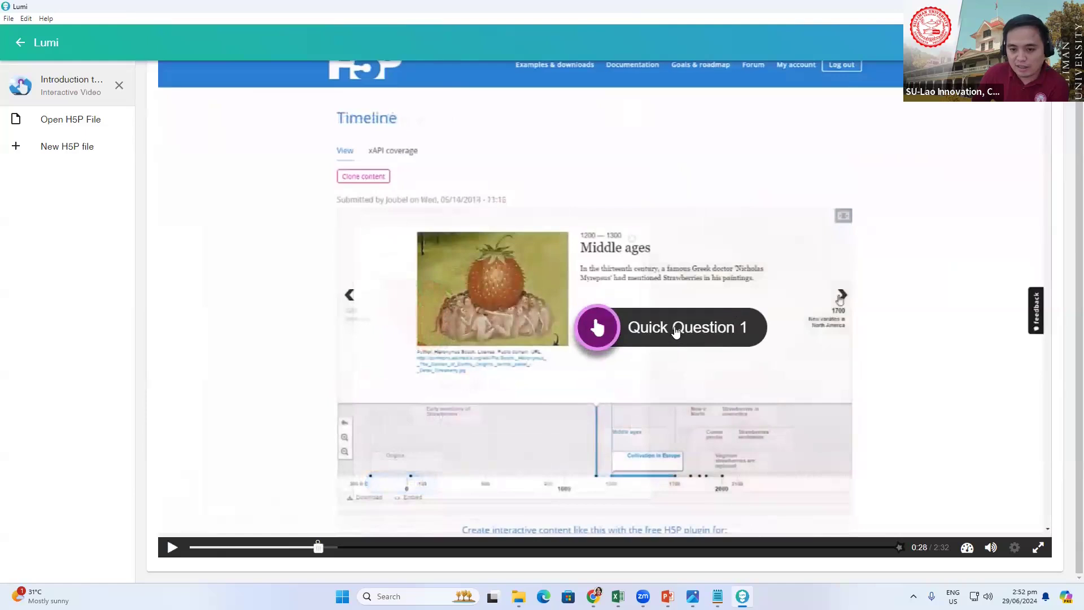
- Test Quick Question 1 in the preview by checking an empty answer, retrying it and continuing the video
{"action": "left_click", "coordinate": [676, 332]}
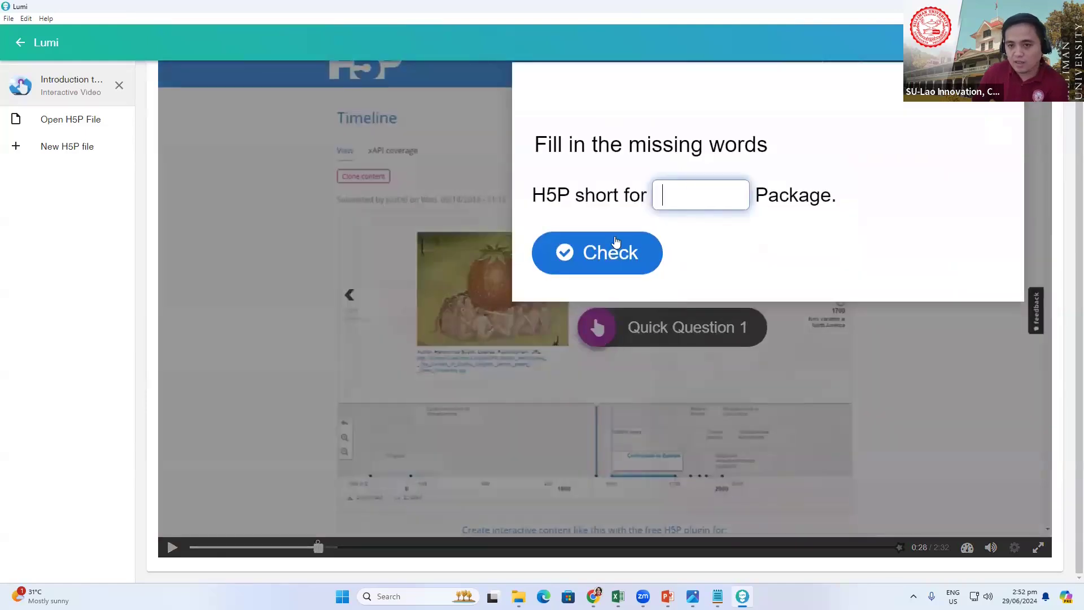
{"action": "left_click", "coordinate": [636, 254]}
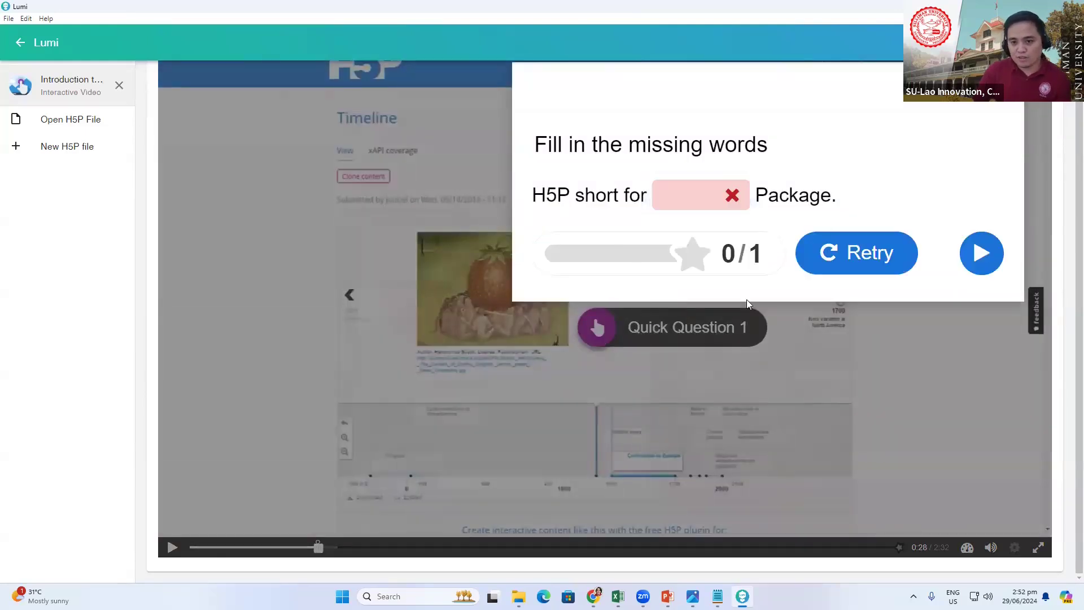
{"action": "left_click", "coordinate": [826, 246]}
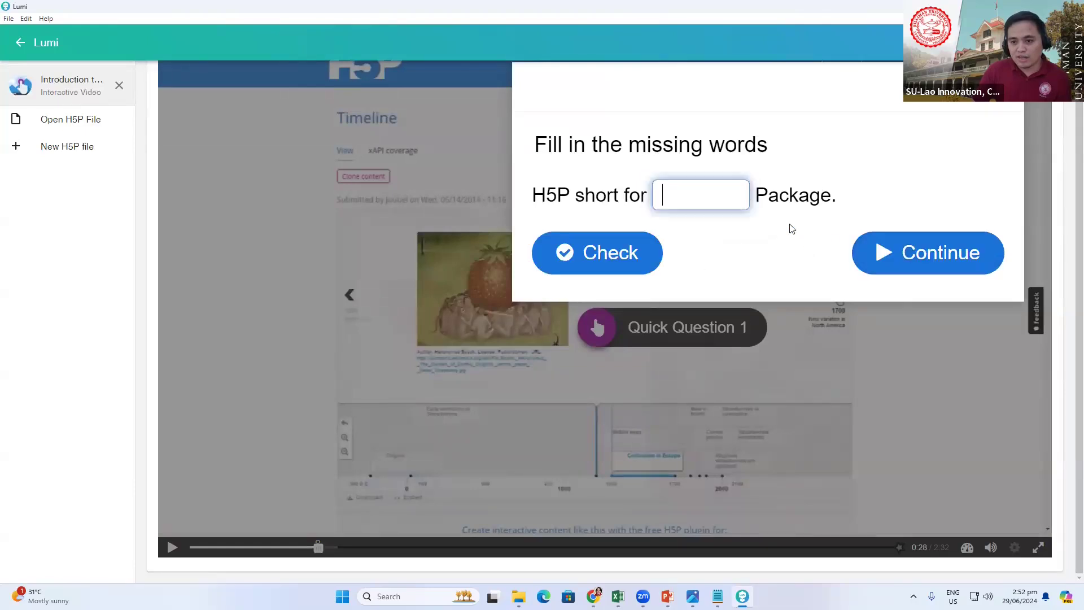
{"action": "left_click", "coordinate": [932, 257]}
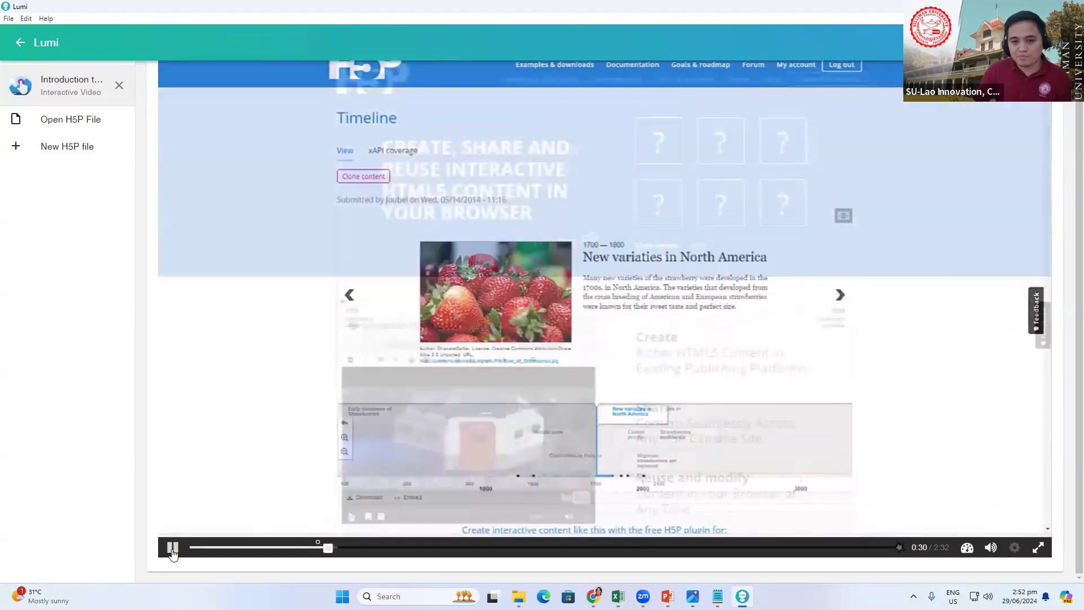
{"action": "scroll", "coordinate": [751, 288], "scroll_direction": "up", "scroll_amount": 2}
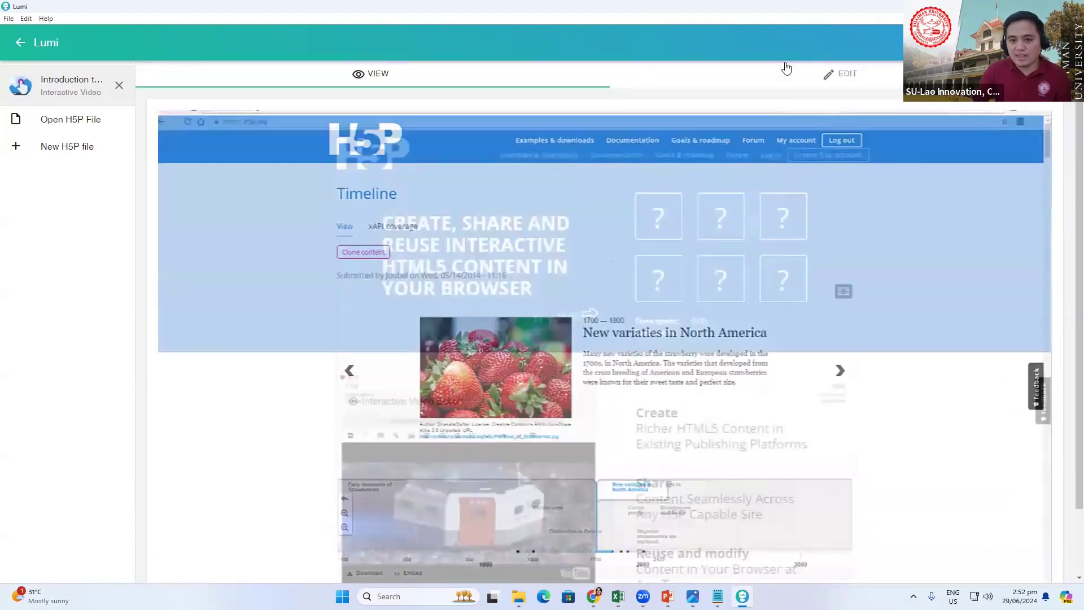
- Return to edit mode and save the content to the Desktop as an H5P package named "Introduction to H5P"
{"action": "left_click", "coordinate": [786, 83]}
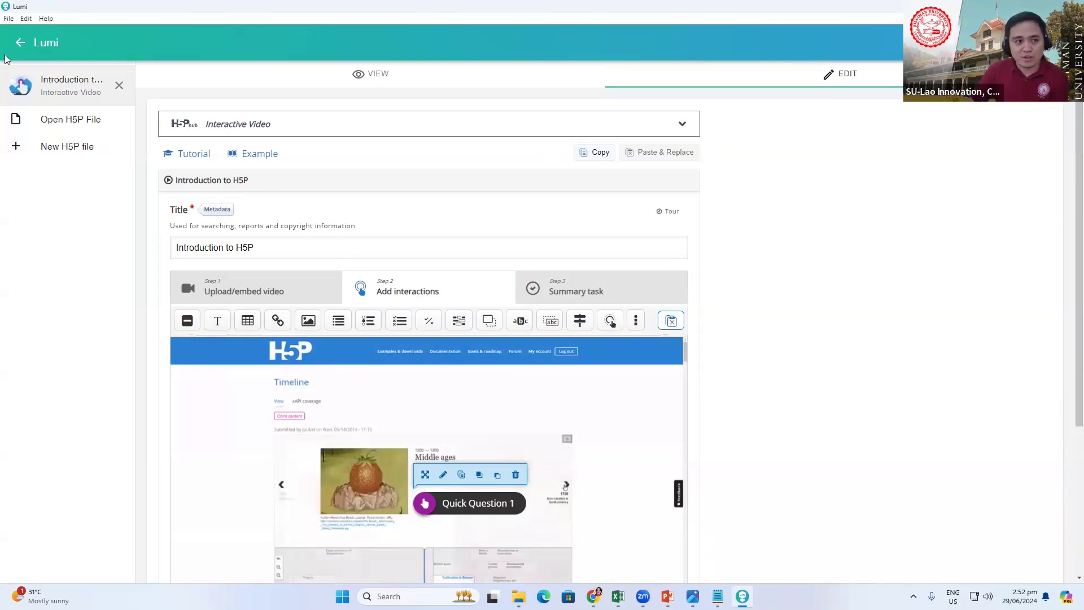
{"action": "left_click", "coordinate": [7, 20]}
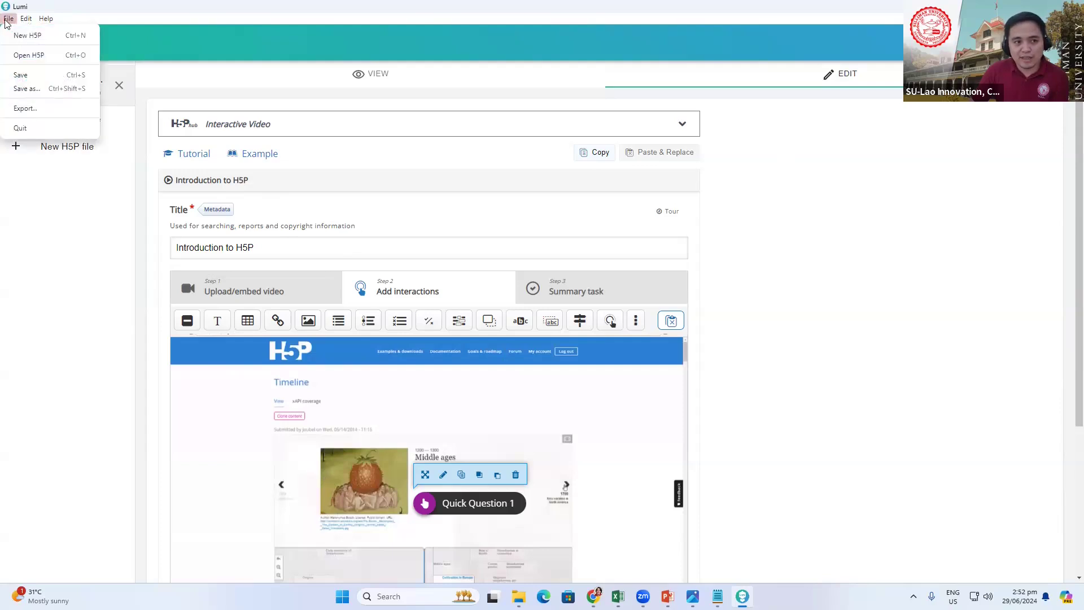
{"action": "left_click", "coordinate": [31, 89]}
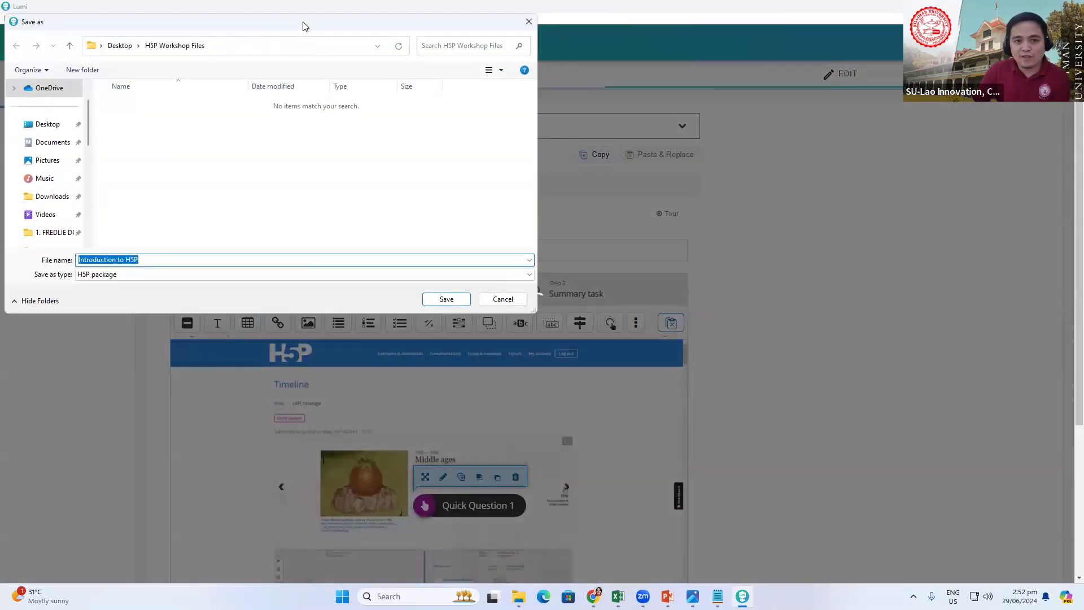
{"action": "left_click_drag", "start_coordinate": [303, 26], "coordinate": [615, 55]}
{"action": "left_click", "coordinate": [354, 154]}
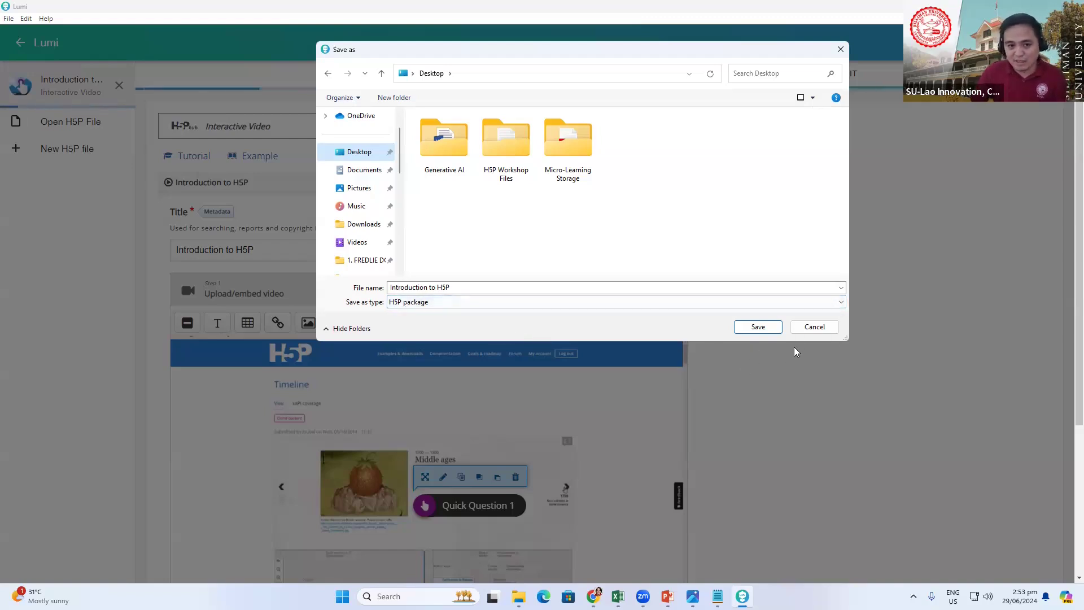
{"action": "left_click", "coordinate": [759, 330]}
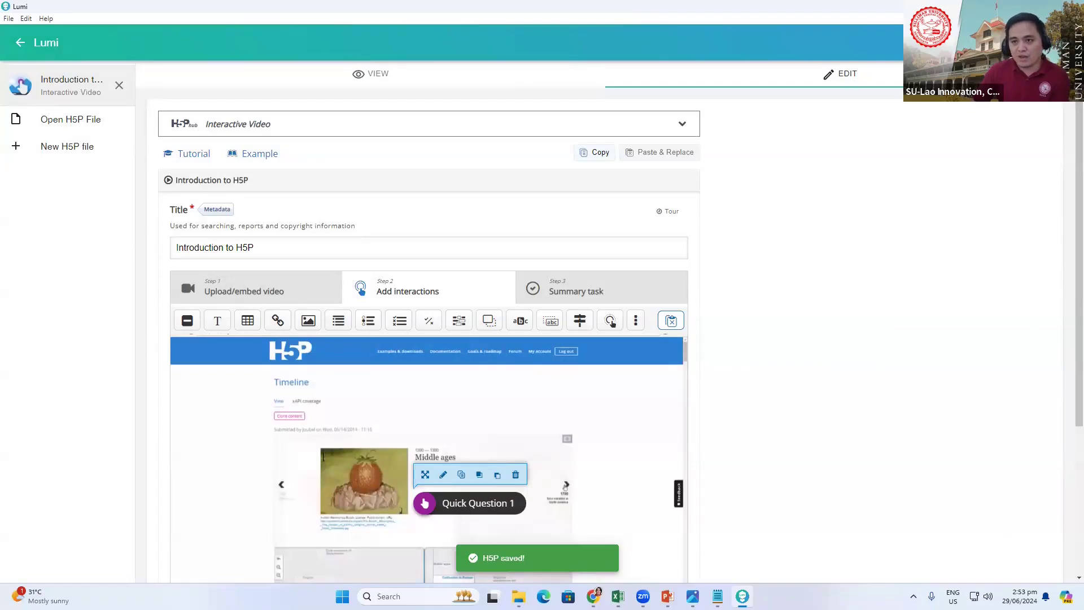
- Move the saved Introduction to H5P file apart from the other icons on the desktop, and return to Lumi
{"action": "left_click", "coordinate": [1020, 6]}
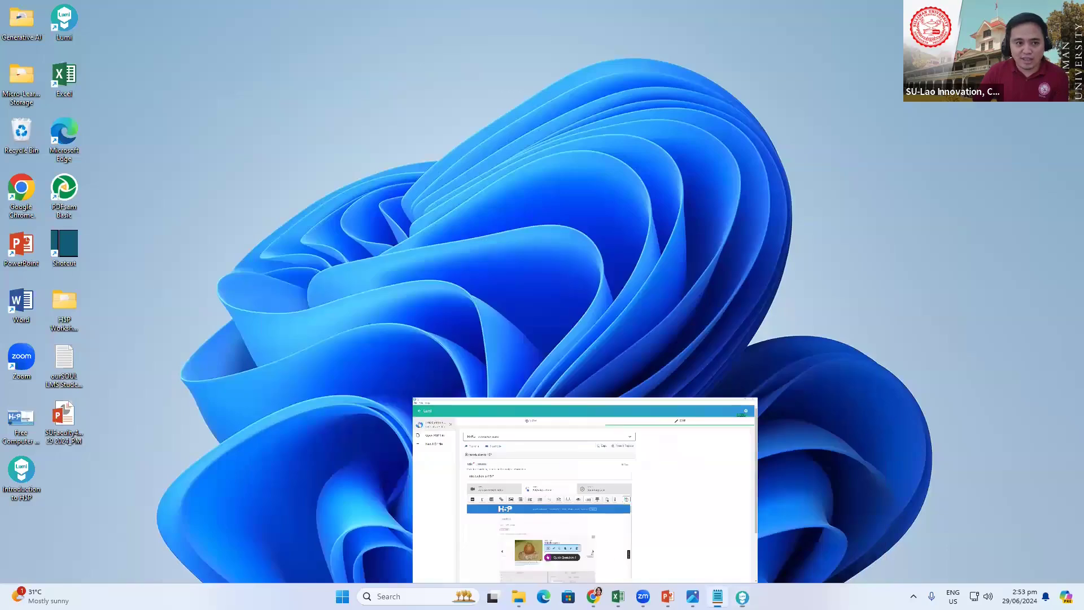
{"action": "left_click_drag", "start_coordinate": [19, 480], "coordinate": [143, 35]}
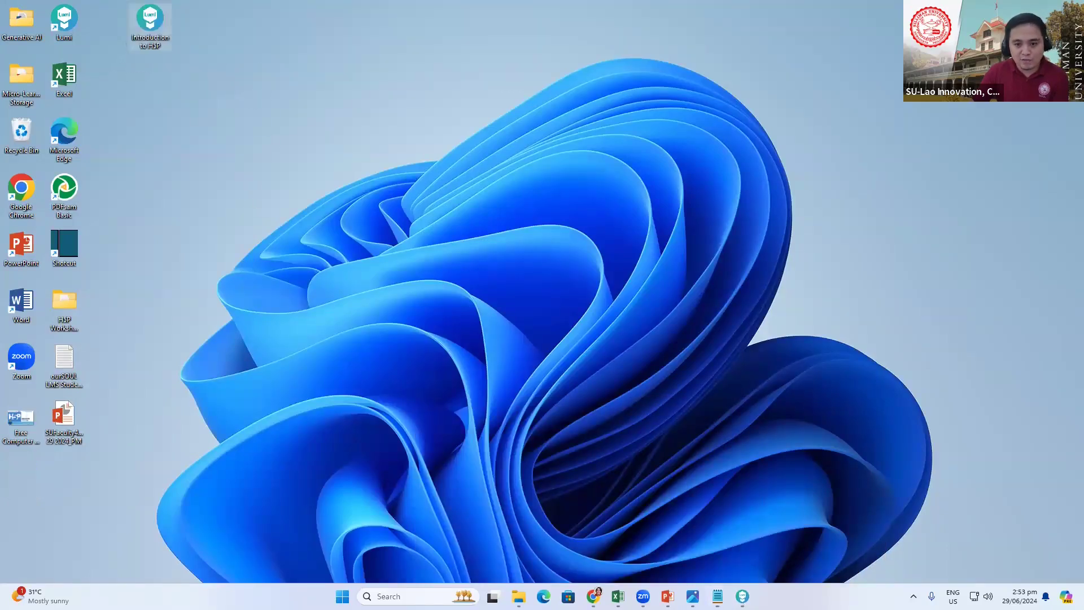
{"action": "left_click", "coordinate": [742, 596]}
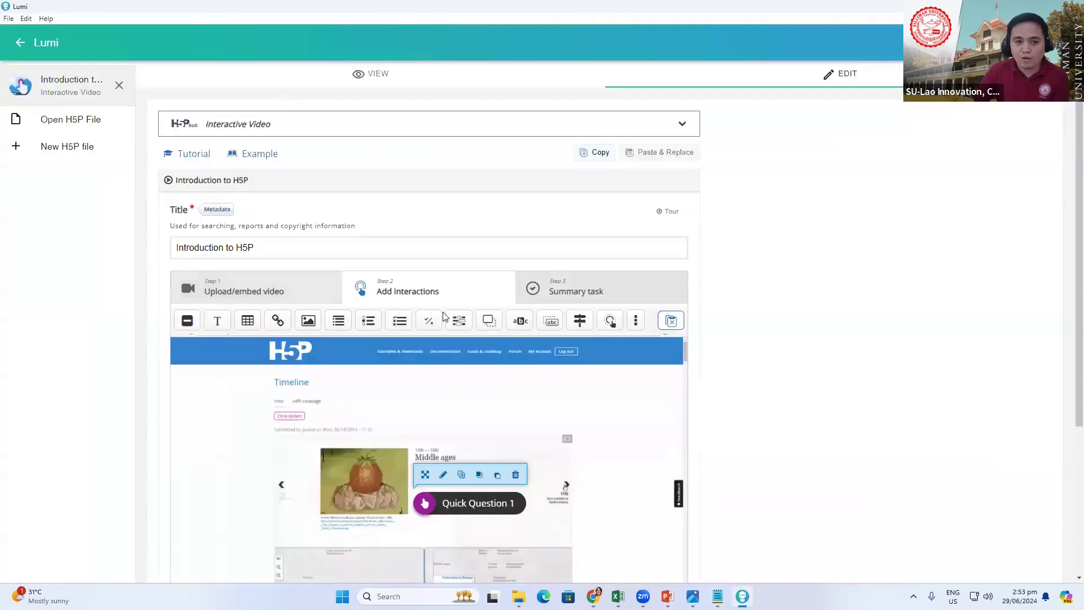
{"action": "left_click", "coordinate": [388, 77]}
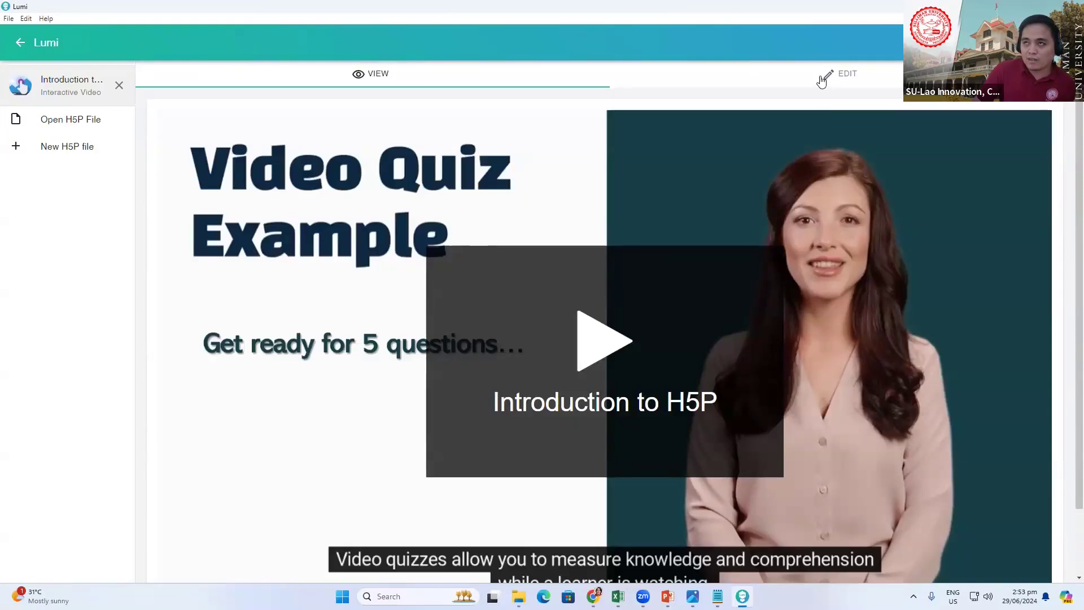
{"action": "left_click", "coordinate": [8, 18]}
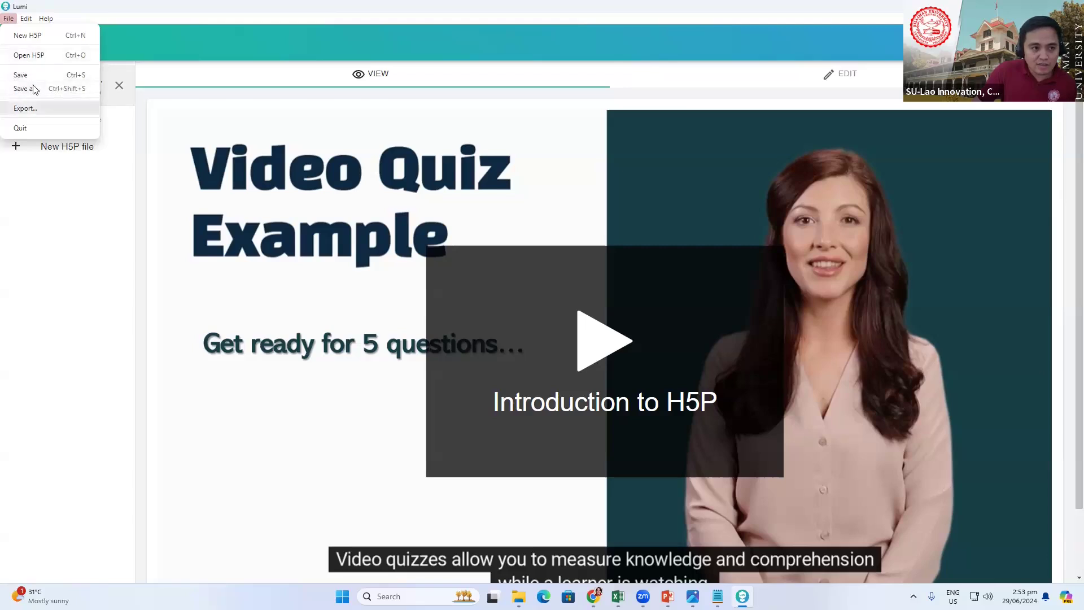
{"action": "left_click", "coordinate": [26, 115]}
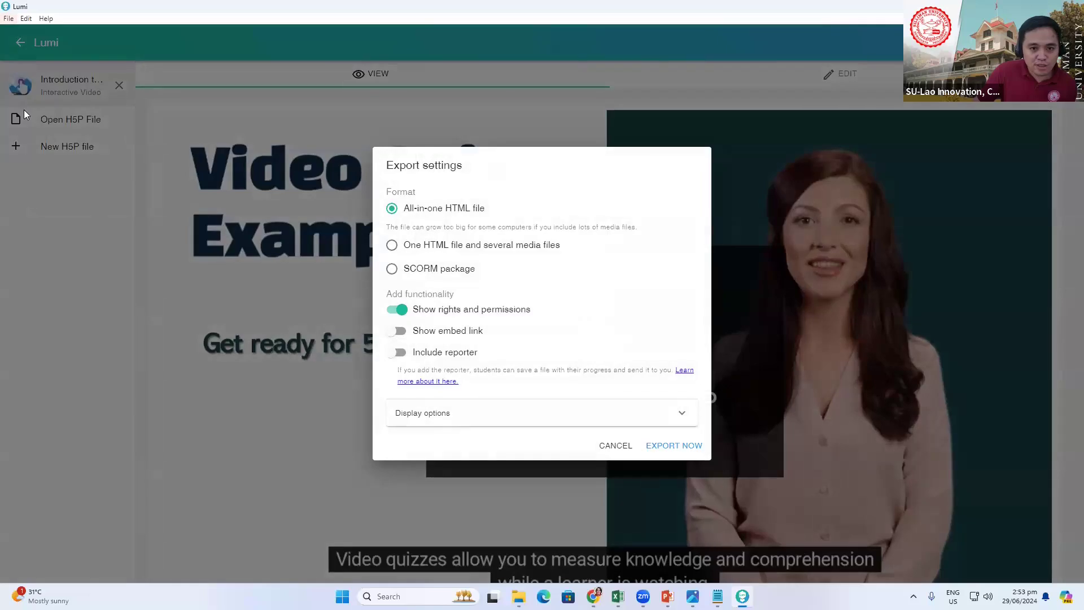
{"action": "left_click", "coordinate": [613, 448]}
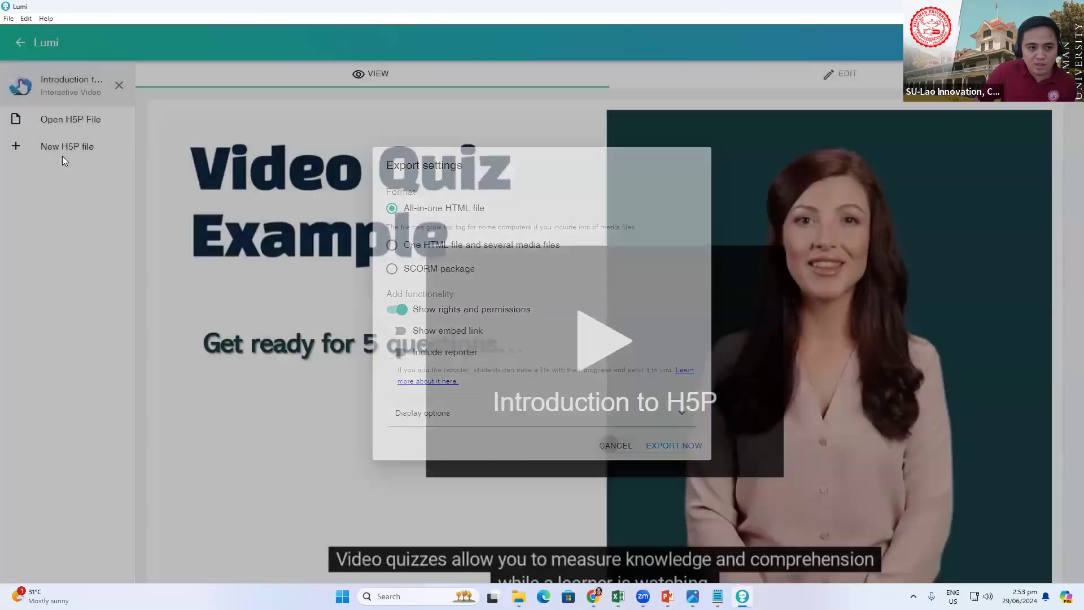
- Export the interactive video to the Desktop as an all-in-one HTML file named "Introduction to H5P"
{"action": "left_click", "coordinate": [9, 19]}
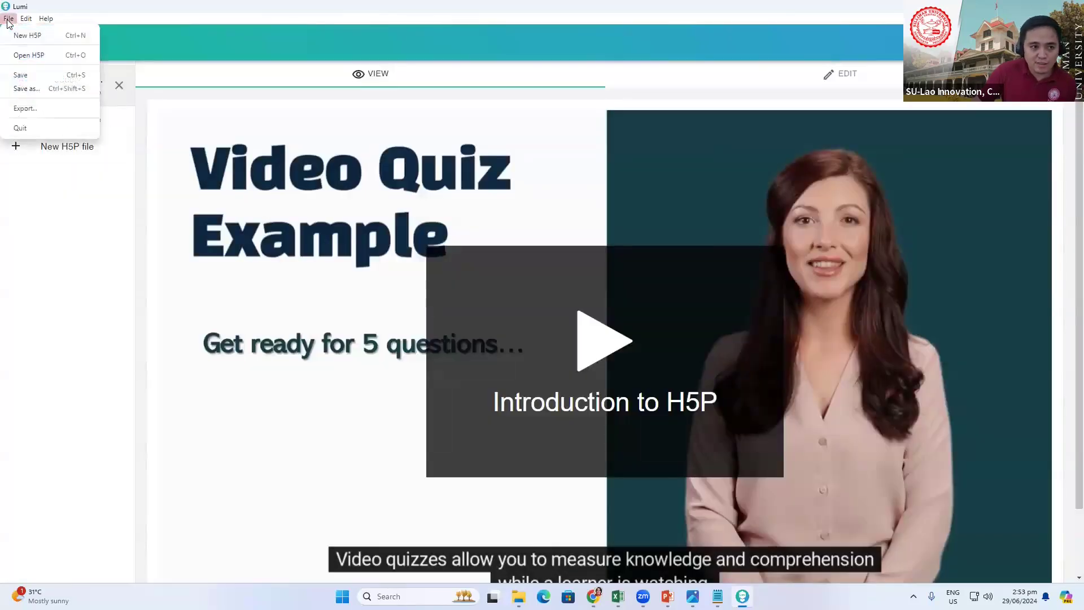
{"action": "left_click", "coordinate": [23, 109]}
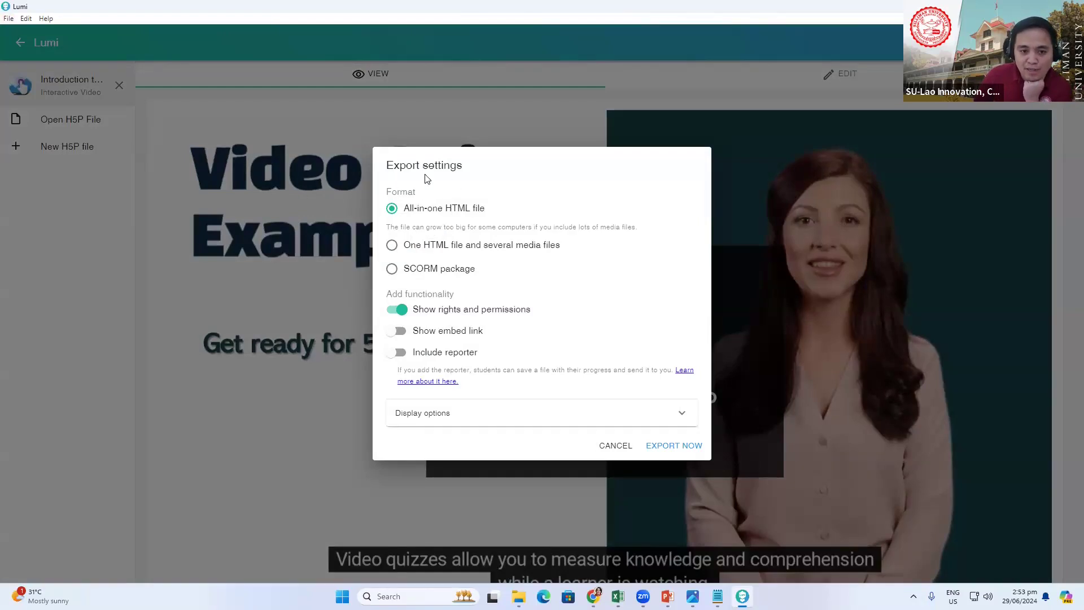
{"action": "left_click_drag", "start_coordinate": [381, 165], "coordinate": [490, 183]}
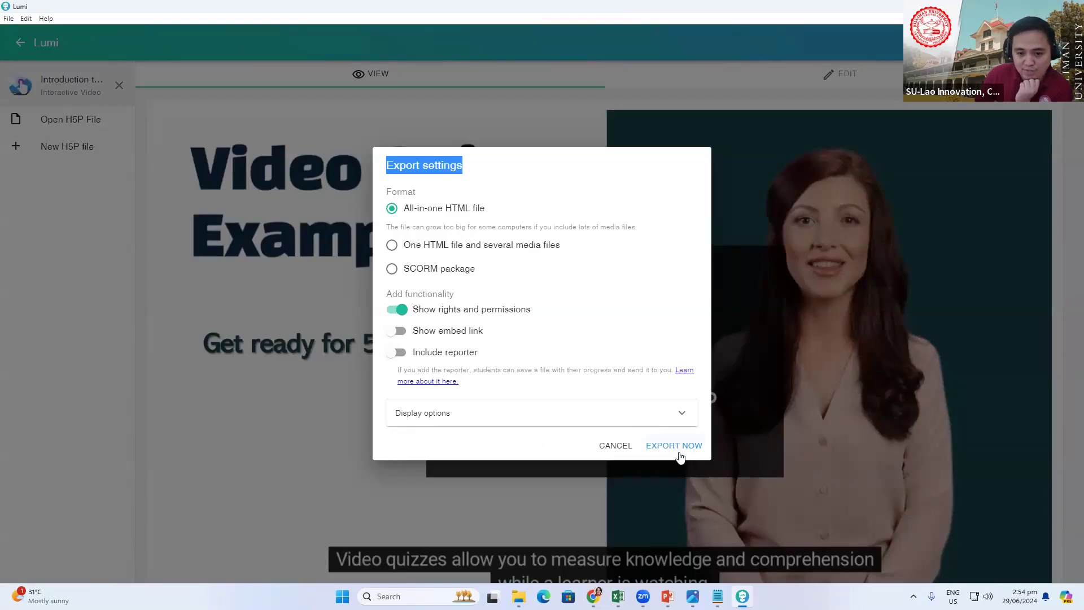
{"action": "left_click", "coordinate": [655, 448]}
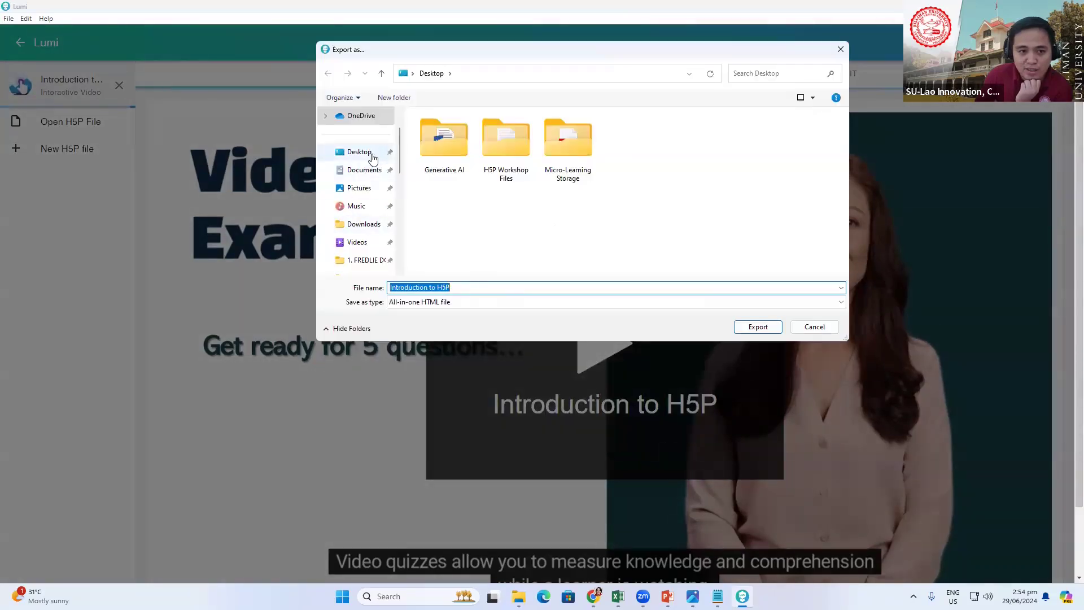
{"action": "left_click", "coordinate": [364, 153]}
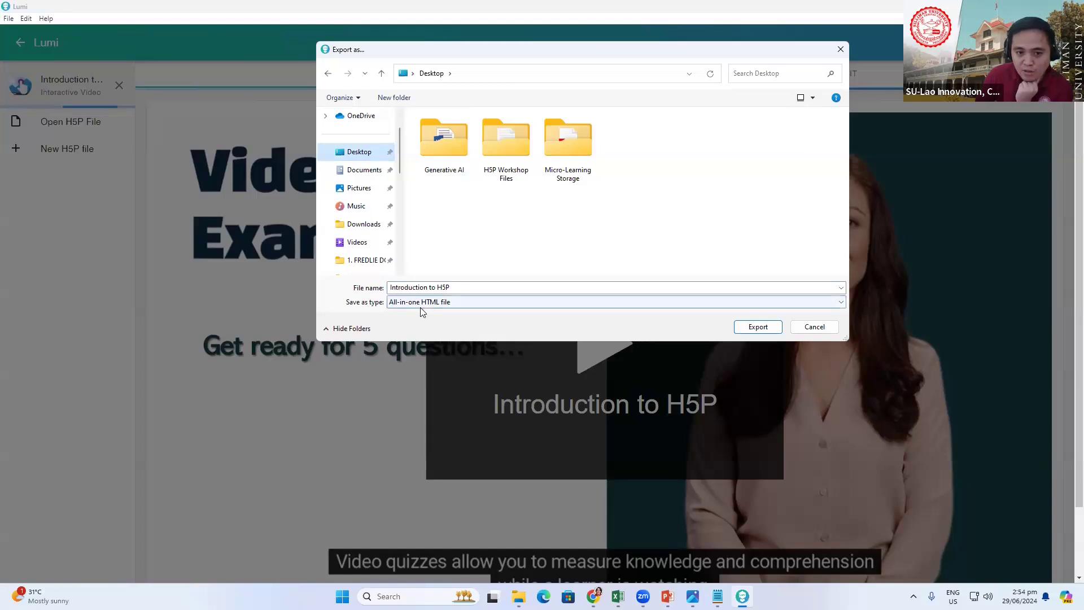
{"action": "left_click", "coordinate": [754, 330]}
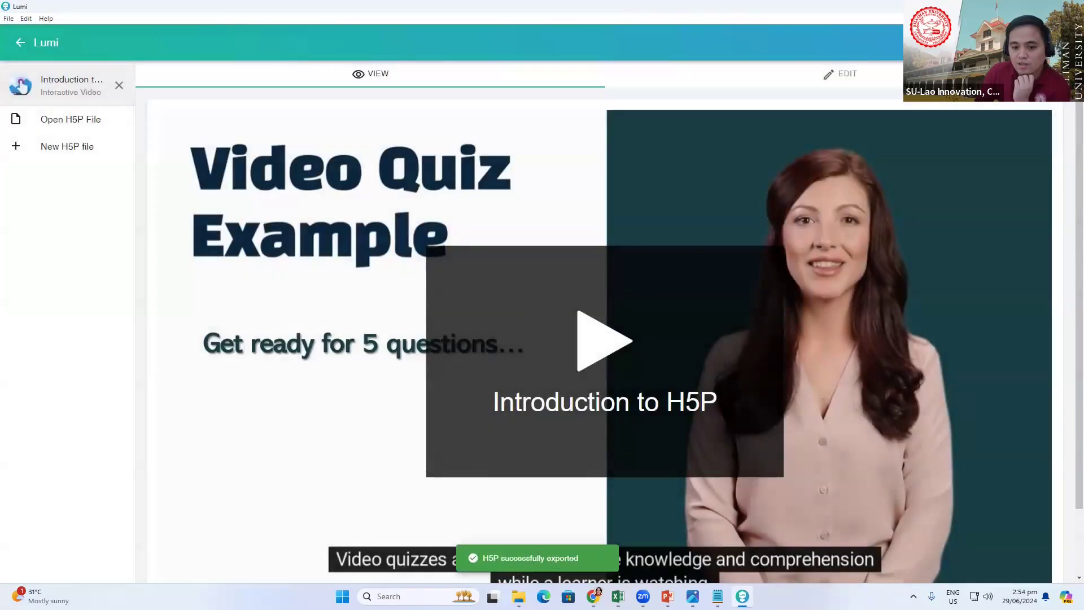
- Move the exported Introduction to H5P HTML file below the saved H5P package on the desktop, and play it in the browser
{"action": "left_click", "coordinate": [1018, 7]}
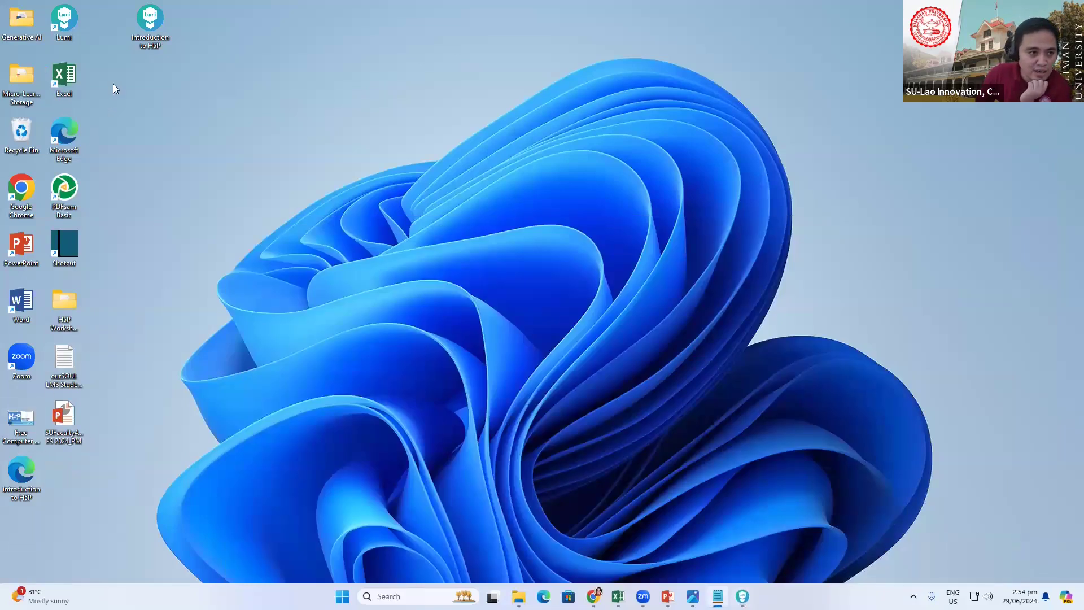
{"action": "left_click_drag", "start_coordinate": [21, 472], "coordinate": [164, 106]}
{"action": "left_click", "coordinate": [299, 164]}
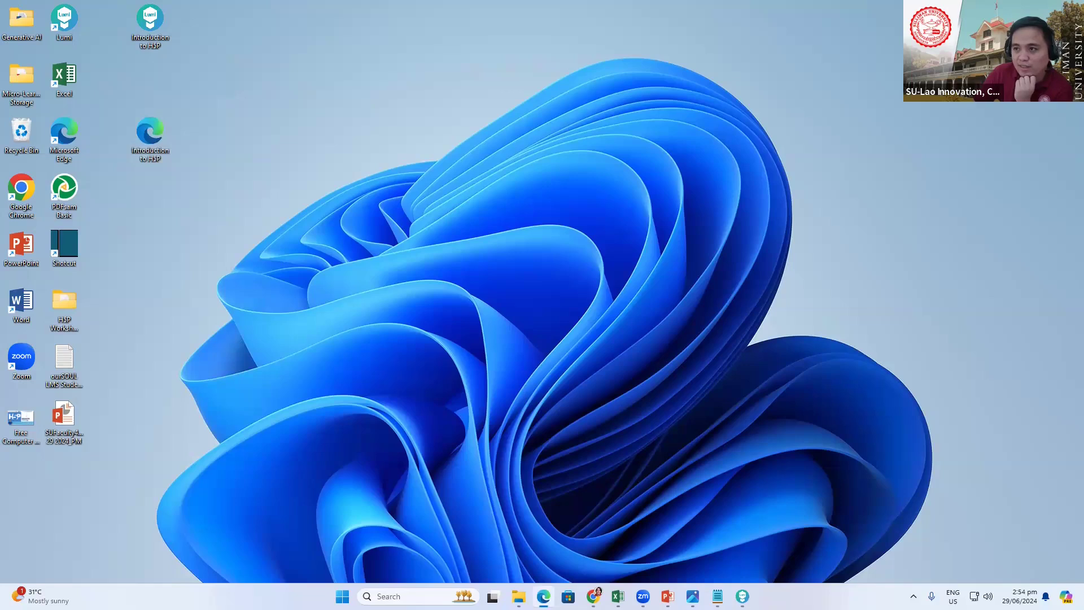
{"action": "left_click_drag", "start_coordinate": [295, 0], "coordinate": [295, 2]}
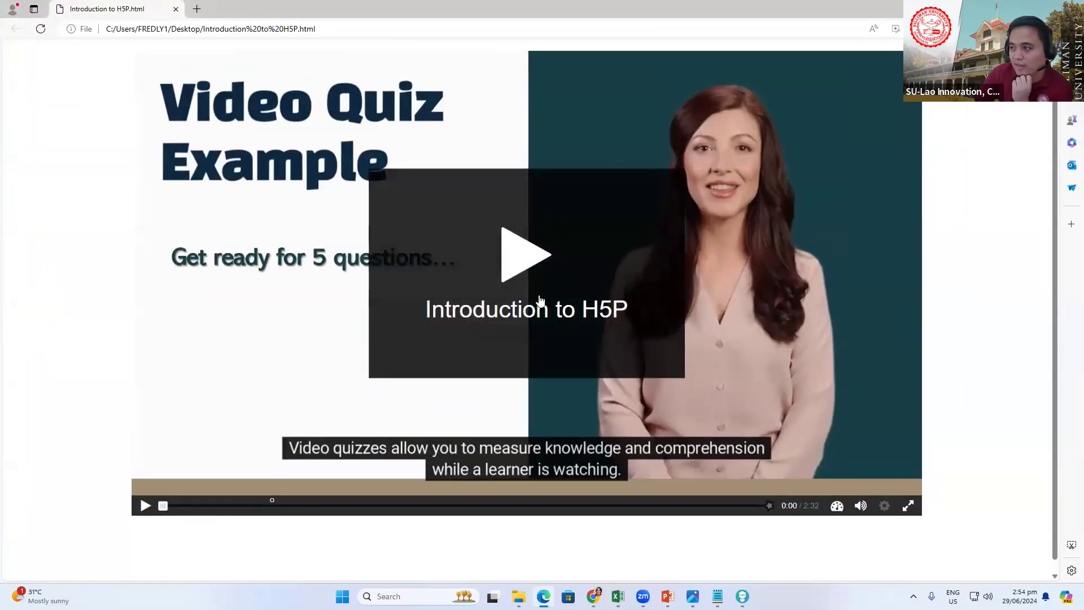
{"action": "left_click", "coordinate": [146, 506]}
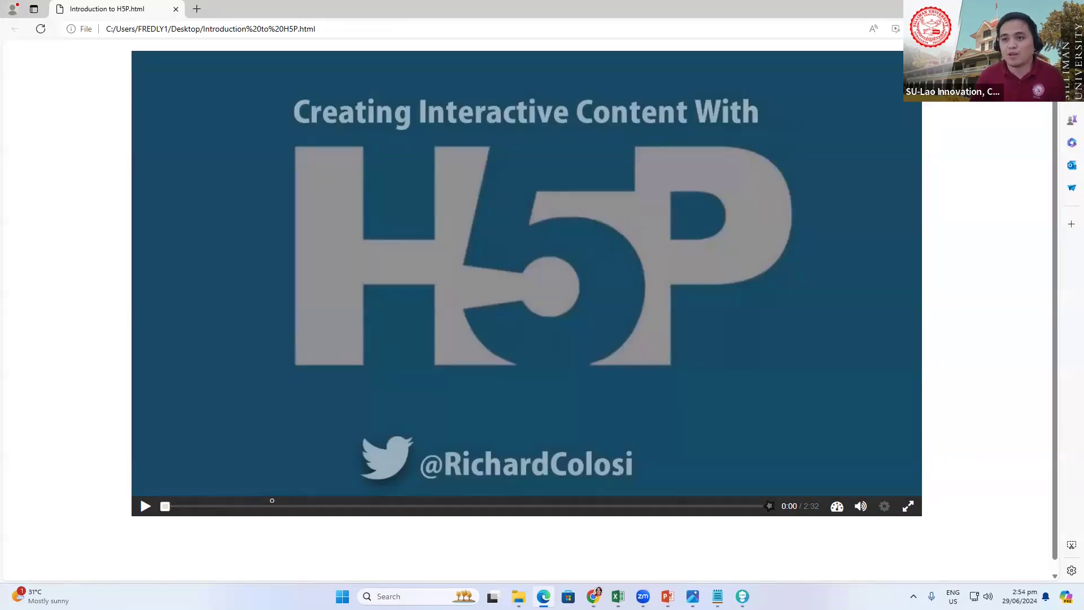
- Return to the desktop and place the Introduction to H5P package and HTML file together beside the other icons
{"action": "key", "text": "super+d"}
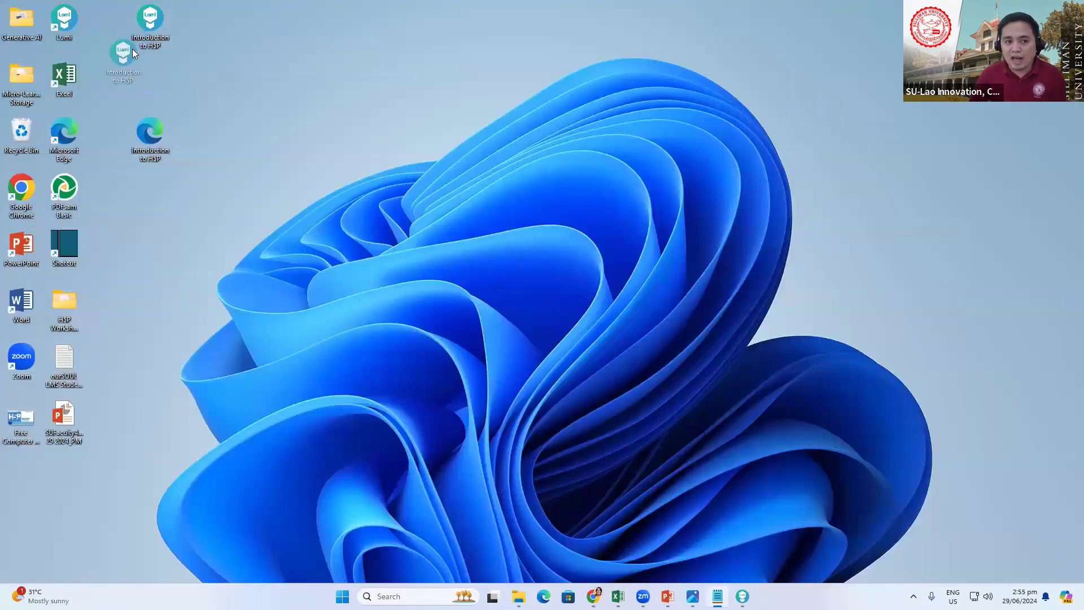
{"action": "left_click_drag", "start_coordinate": [131, 38], "coordinate": [131, 37]}
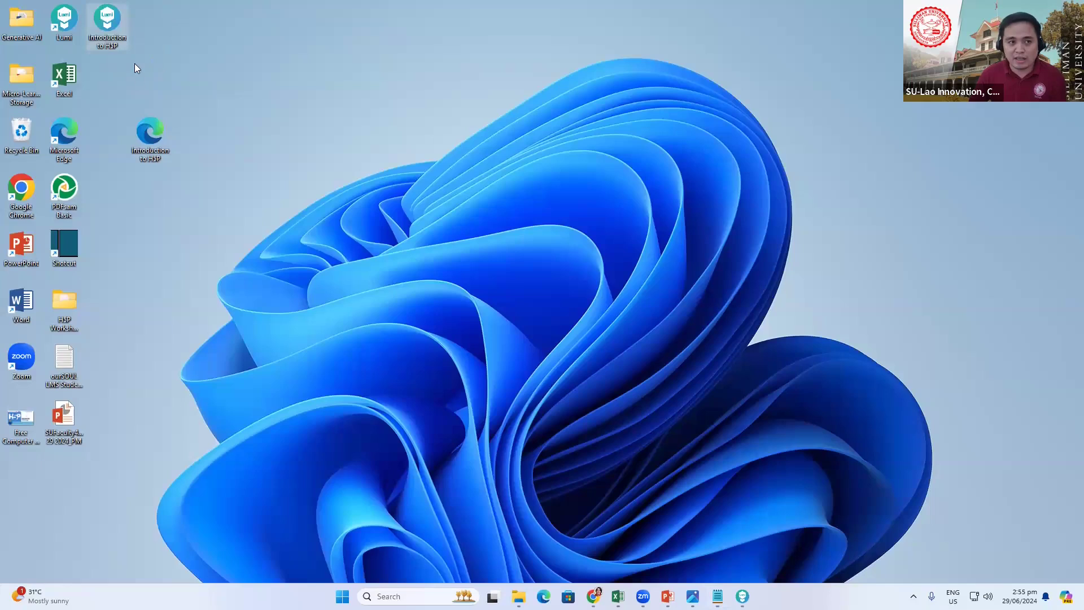
{"action": "left_click_drag", "start_coordinate": [149, 142], "coordinate": [103, 93]}
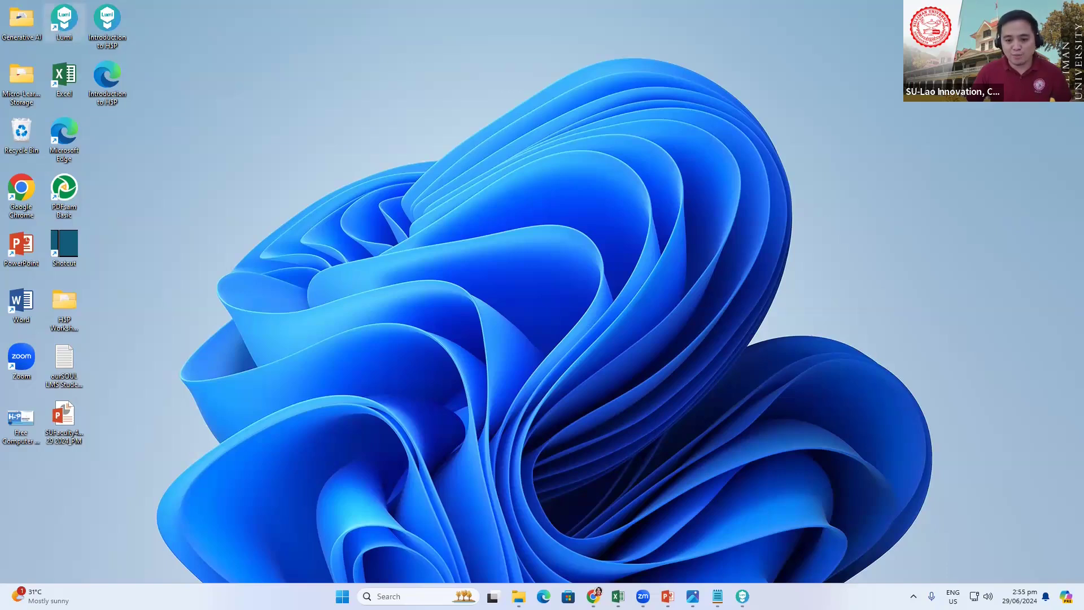
- Switch back to Lumi, look over the interactive video in edit mode, and return to the desktop
{"action": "left_click", "coordinate": [743, 596]}
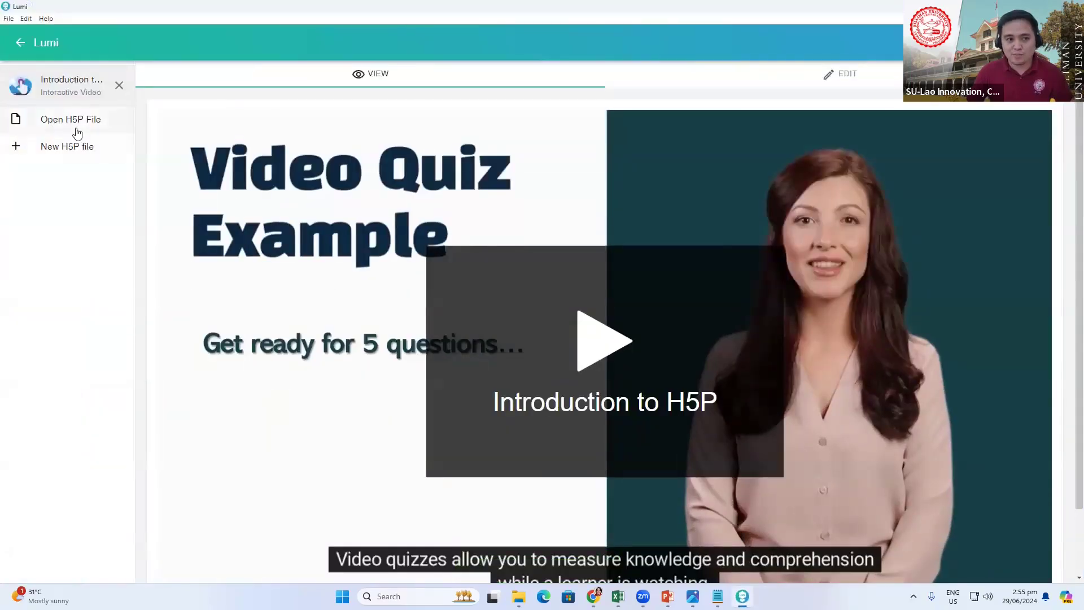
{"action": "left_click", "coordinate": [775, 79]}
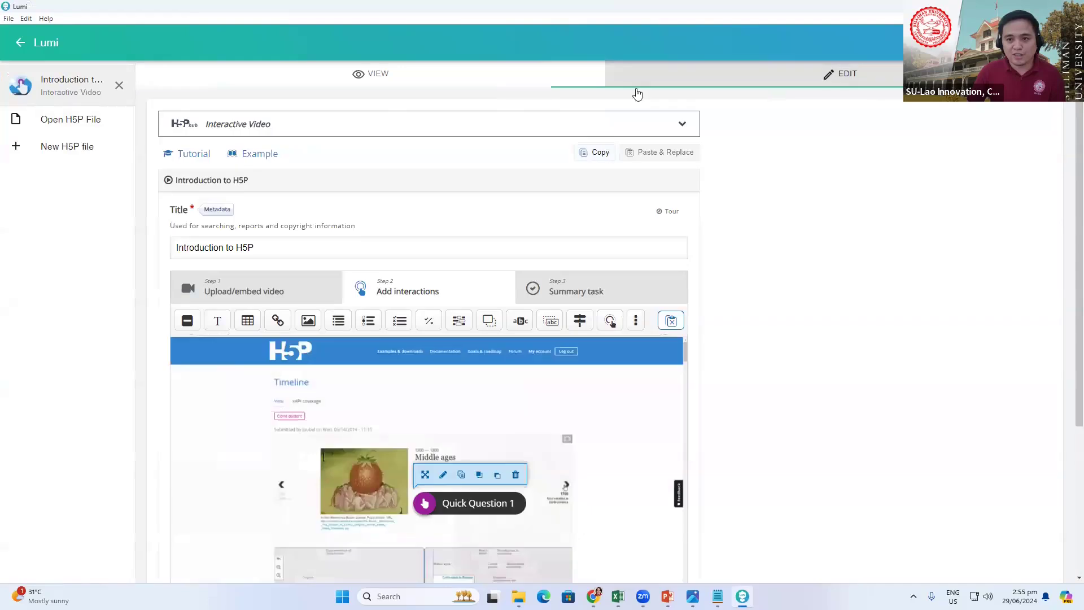
{"action": "scroll", "coordinate": [367, 325], "scroll_direction": "down", "scroll_amount": 3}
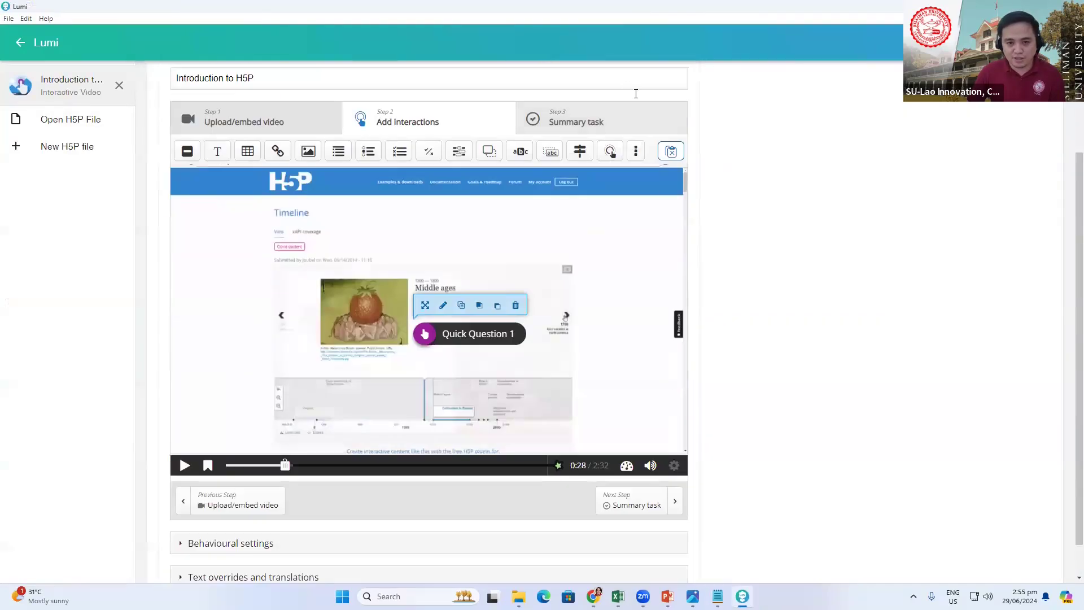
{"action": "scroll", "coordinate": [776, 335], "scroll_direction": "up", "scroll_amount": 3}
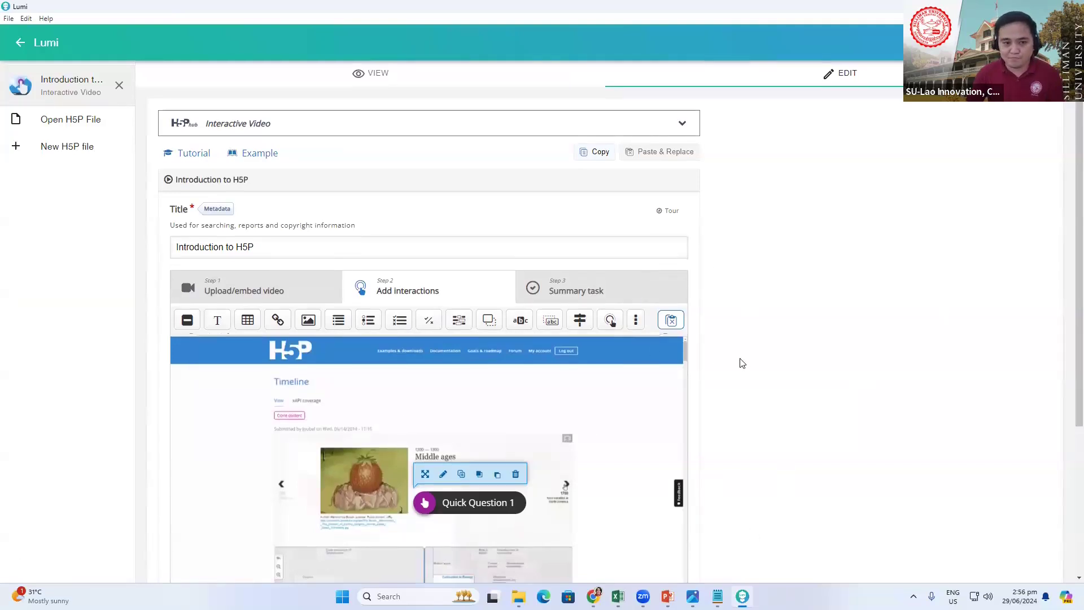
{"action": "scroll", "coordinate": [734, 355], "scroll_direction": "down", "scroll_amount": 3}
{"action": "scroll", "coordinate": [700, 349], "scroll_direction": "down", "scroll_amount": 1}
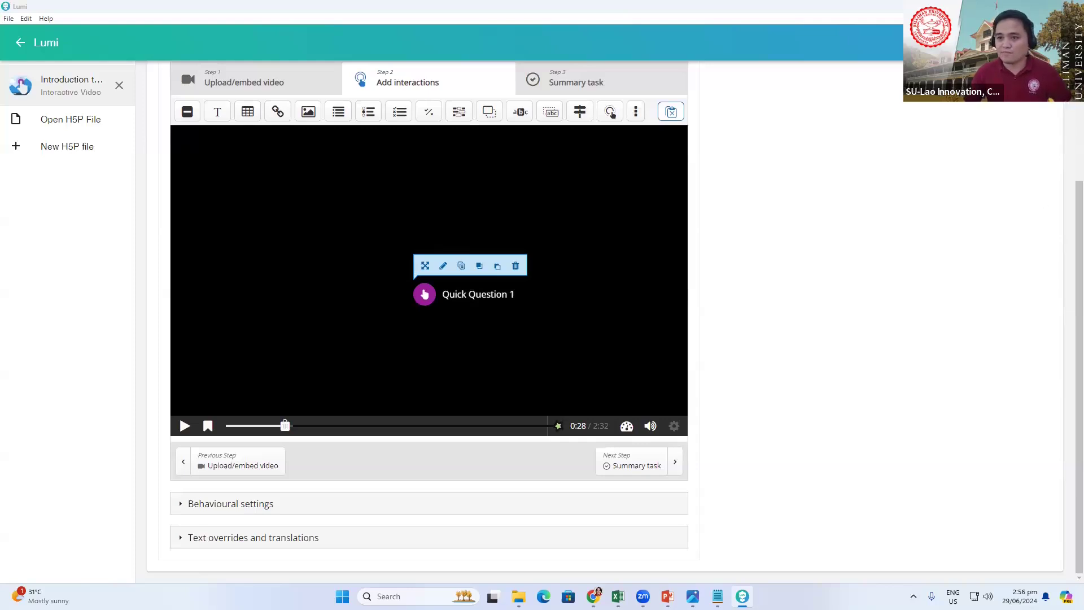
{"action": "left_click", "coordinate": [1018, 6]}
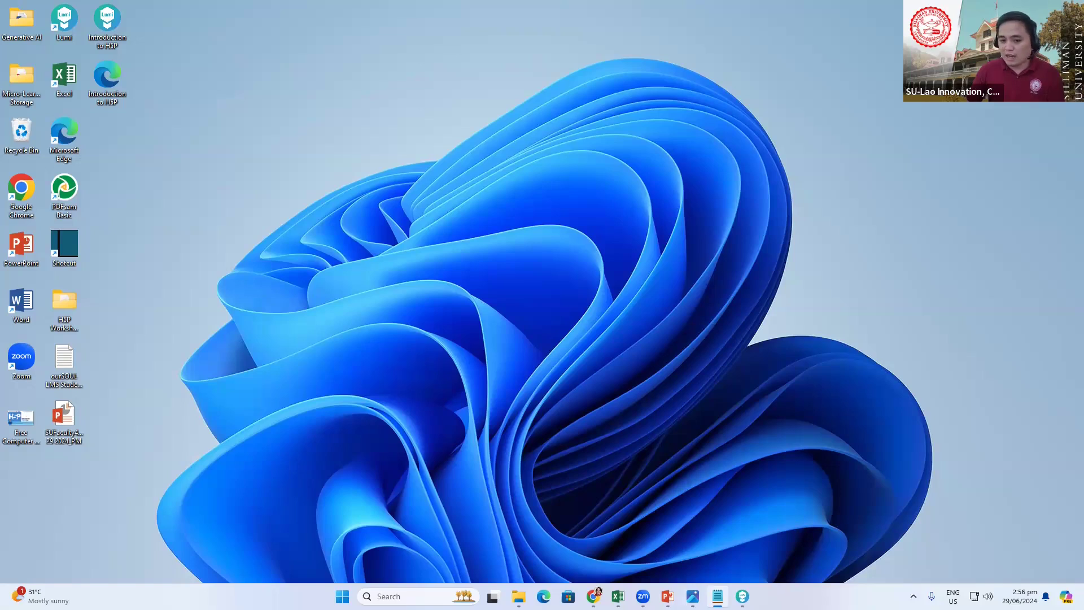
- Switch to Chrome and open the My Courses page of the ourSOUL site
{"action": "mouse_move", "coordinate": [593, 597]}
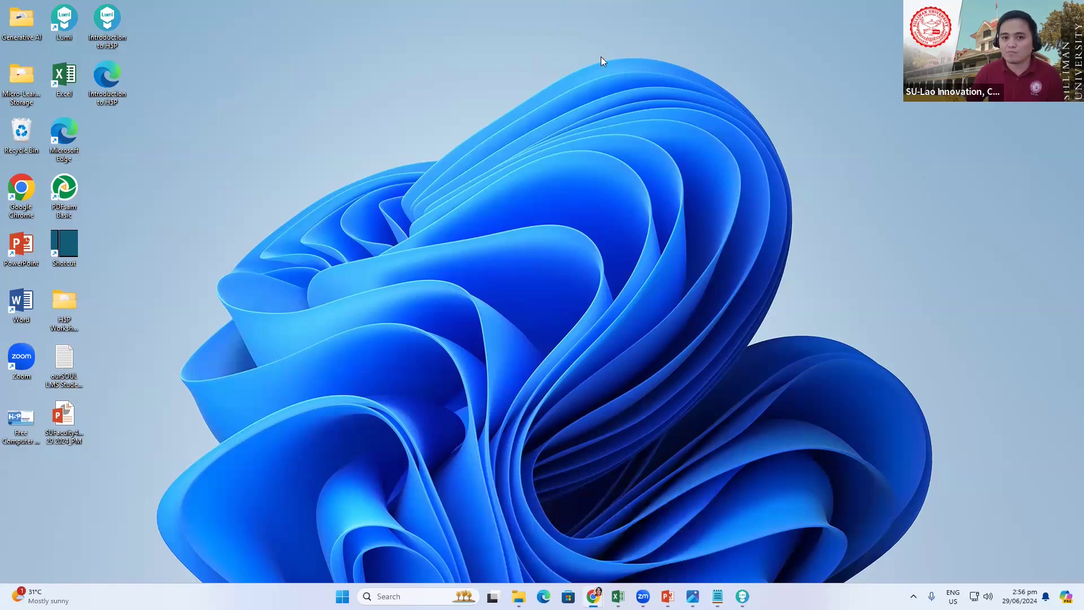
{"action": "left_click_drag", "start_coordinate": [601, 57], "coordinate": [610, 2]}
{"action": "left_click", "coordinate": [817, 92]}
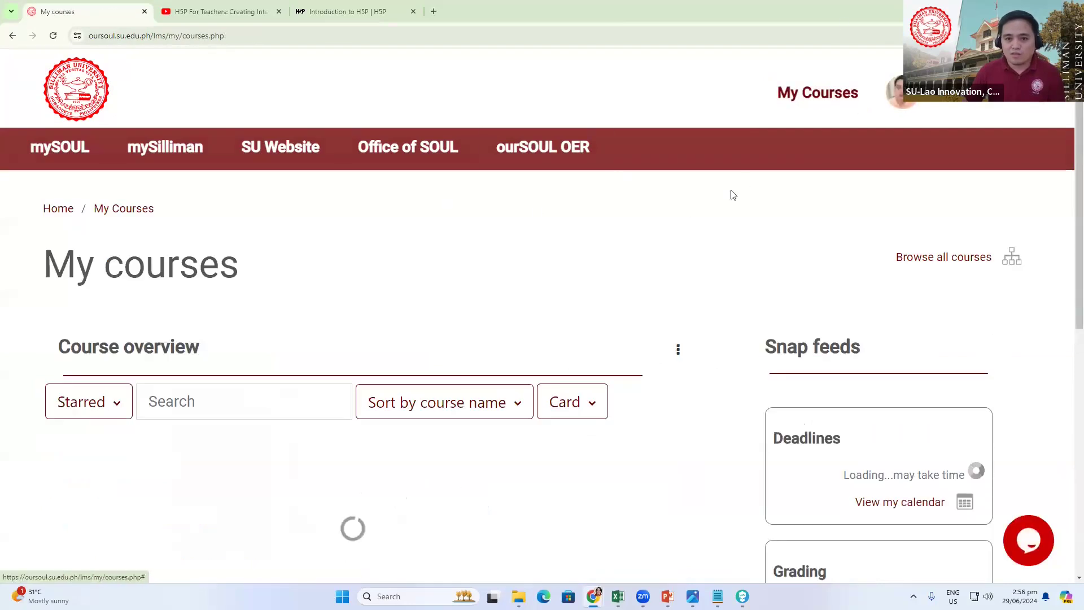
- Open the mySOUL site at soul.su.edu.ph in a new browser tab
{"action": "left_click", "coordinate": [434, 12]}
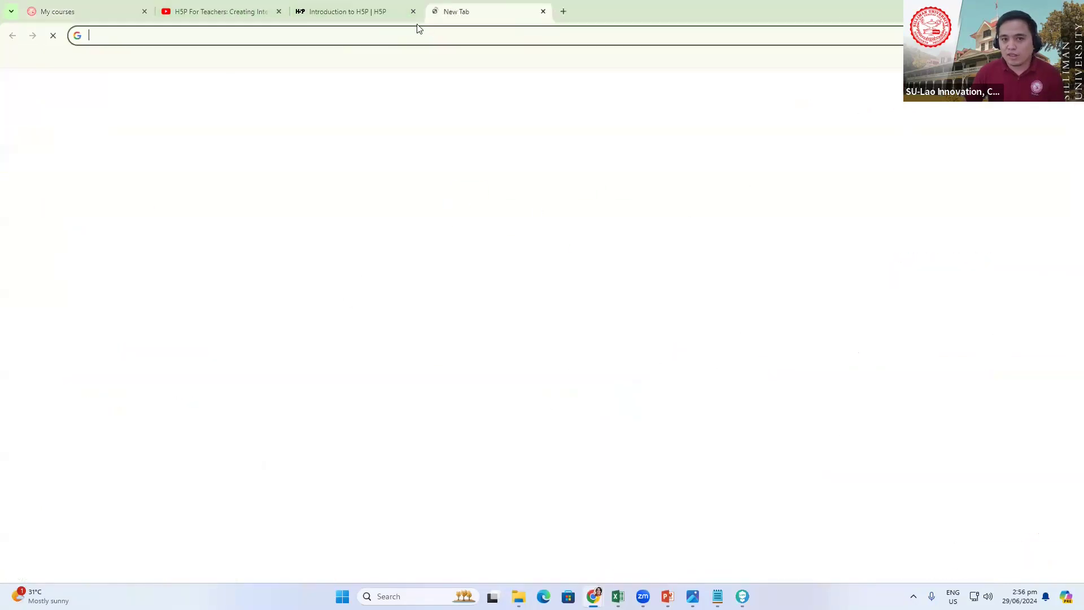
{"action": "type", "text": "s"}
{"action": "key", "text": "BackSpace"}
{"action": "key", "text": "BackSpace"}
{"action": "type", "text": "soul"}
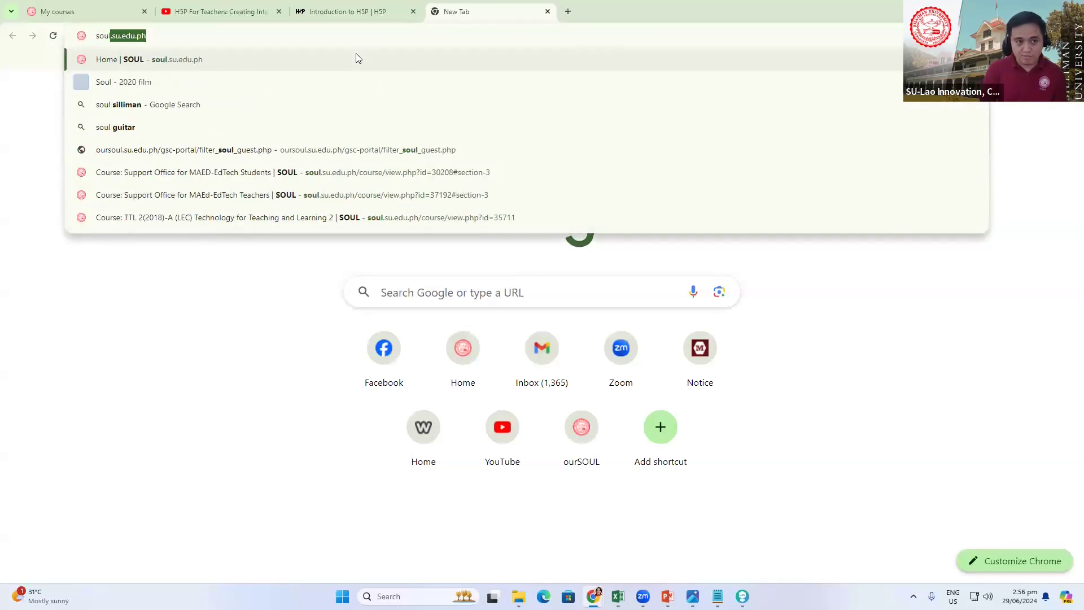
{"action": "key", "text": "Return"}
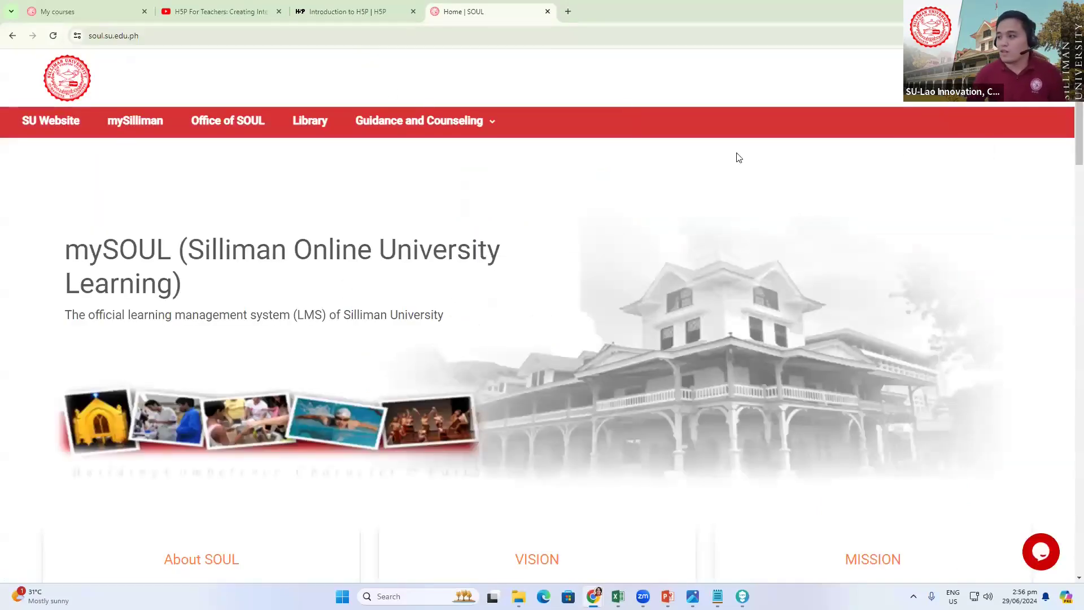
- Open the mySOUL login page, enter the account password for the prefilled username, and log in
{"action": "left_click", "coordinate": [1017, 81]}
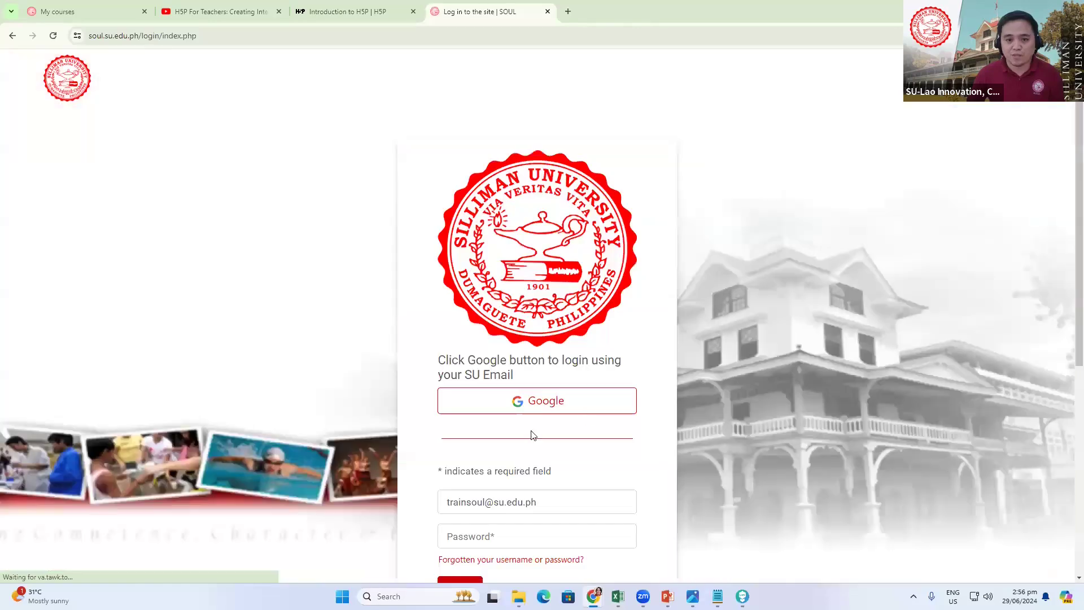
{"action": "scroll", "coordinate": [486, 352], "scroll_direction": "down", "scroll_amount": 2}
{"action": "scroll", "coordinate": [485, 352], "scroll_direction": "down", "scroll_amount": 2}
{"action": "left_click", "coordinate": [486, 310]}
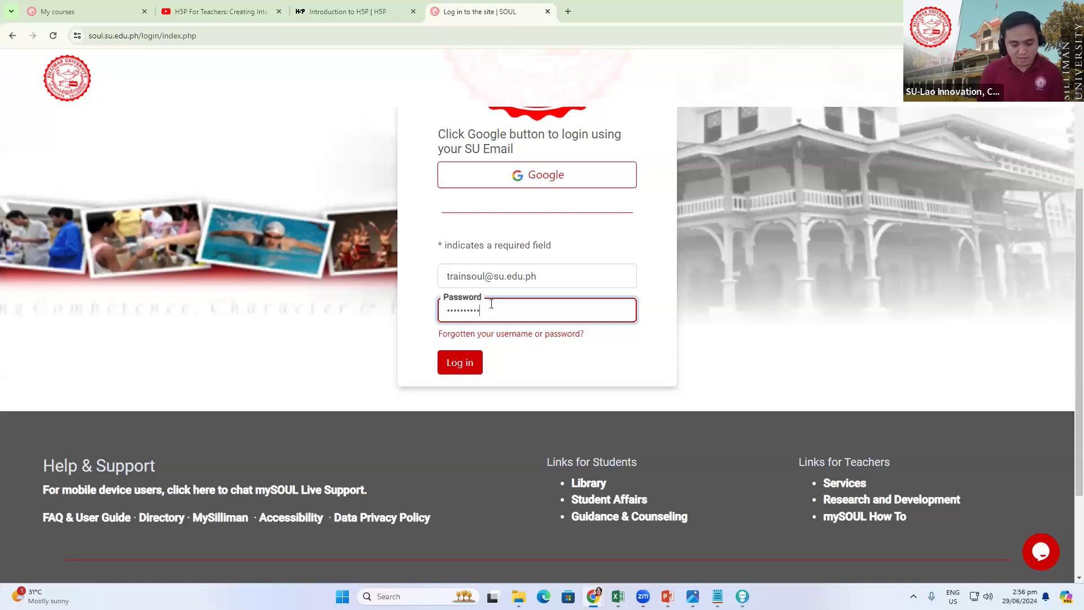
{"action": "left_click", "coordinate": [454, 363]}
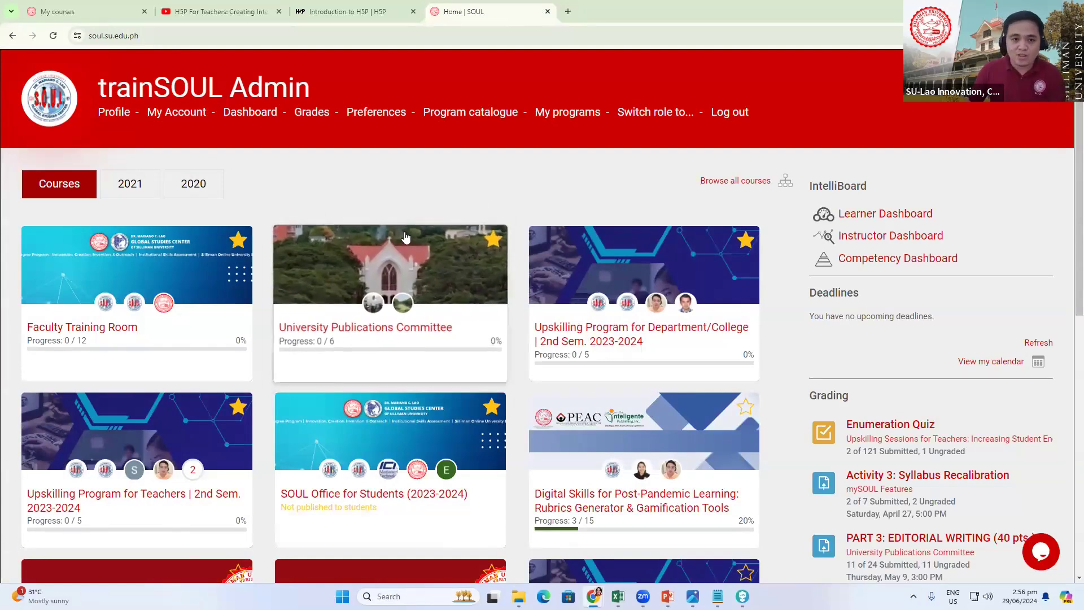
- Open the course "Digital Skills for Post-Pandemic Learning: Rubrics Generator & Gamification Tools" and dismiss its welcome message
{"action": "scroll", "coordinate": [389, 283], "scroll_direction": "down", "scroll_amount": 2}
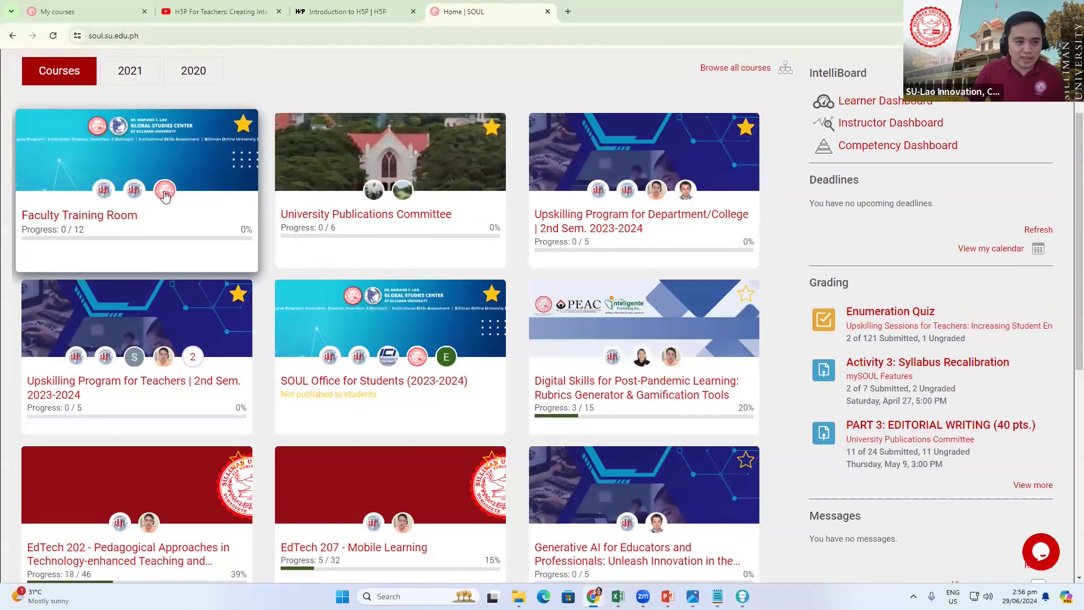
{"action": "scroll", "coordinate": [539, 439], "scroll_direction": "down", "scroll_amount": 3}
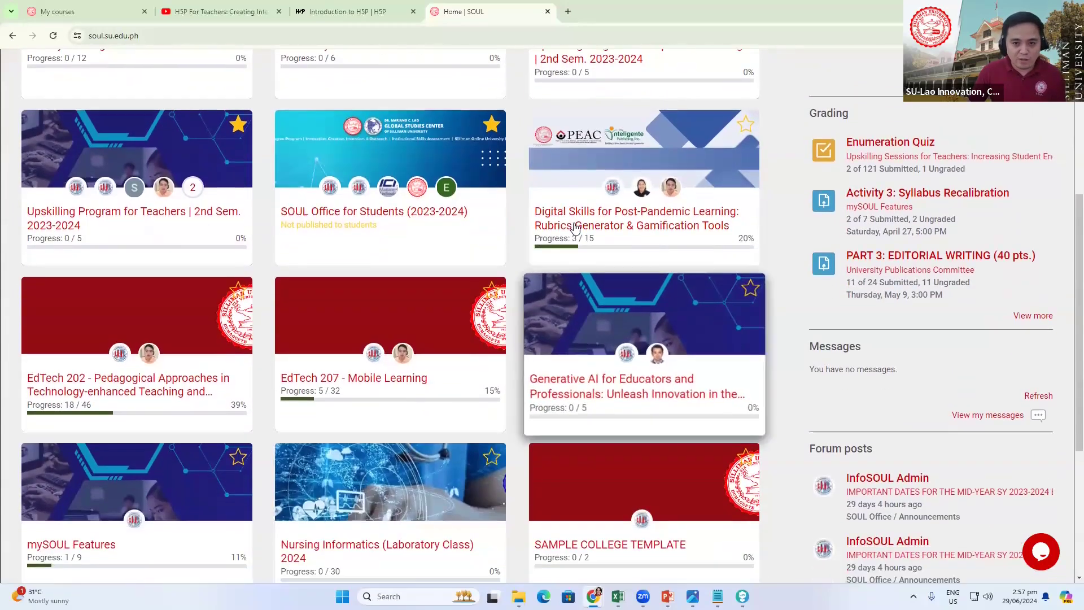
{"action": "scroll", "coordinate": [616, 394], "scroll_direction": "down", "scroll_amount": 4}
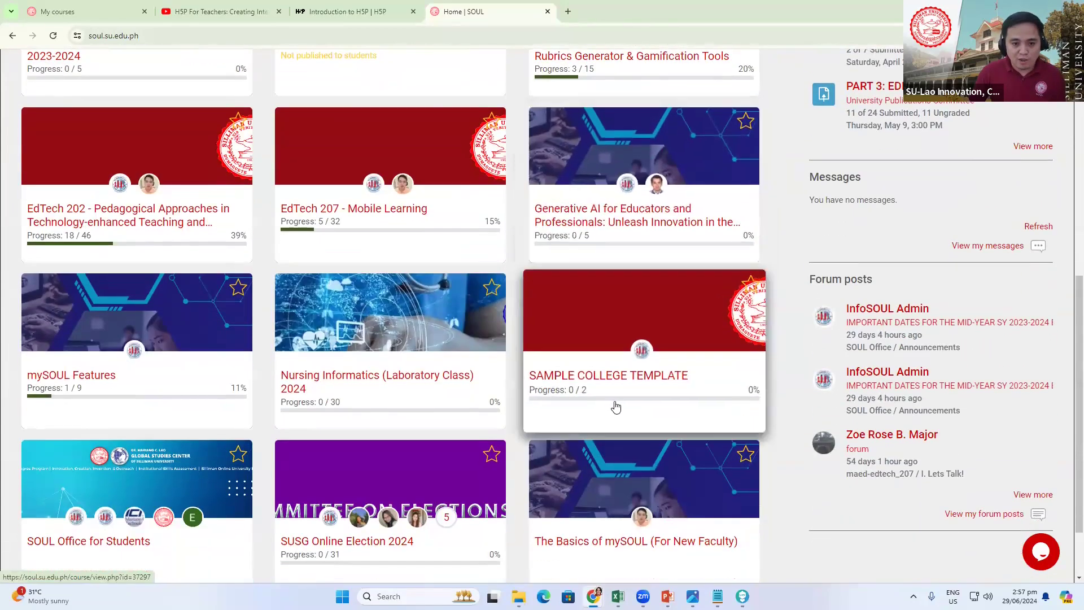
{"action": "scroll", "coordinate": [619, 401], "scroll_direction": "up", "scroll_amount": 3}
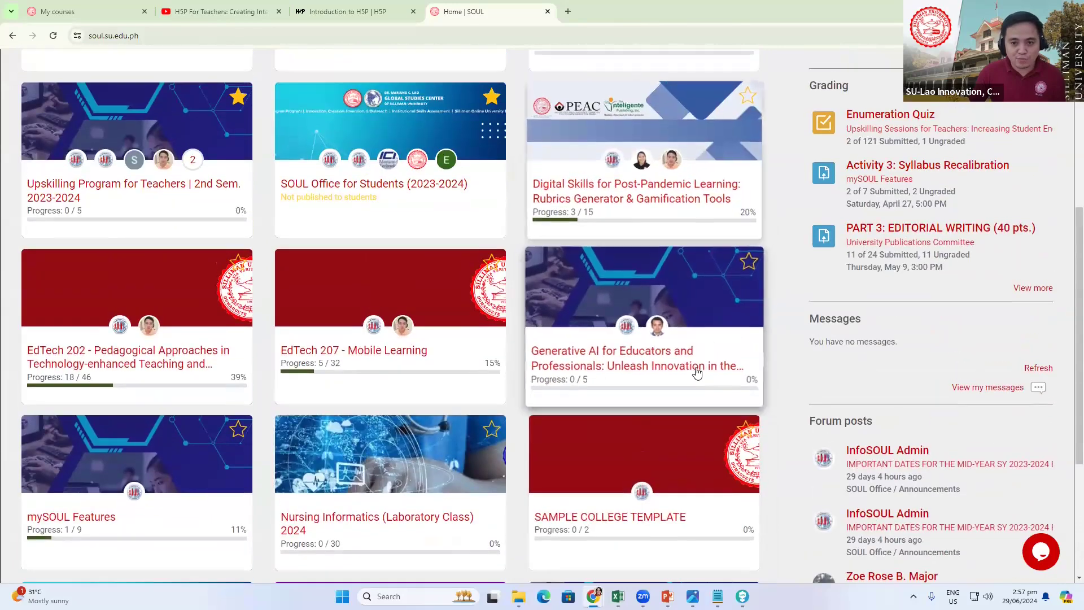
{"action": "scroll", "coordinate": [650, 367], "scroll_direction": "down", "scroll_amount": 2}
{"action": "scroll", "coordinate": [639, 316], "scroll_direction": "up", "scroll_amount": 2}
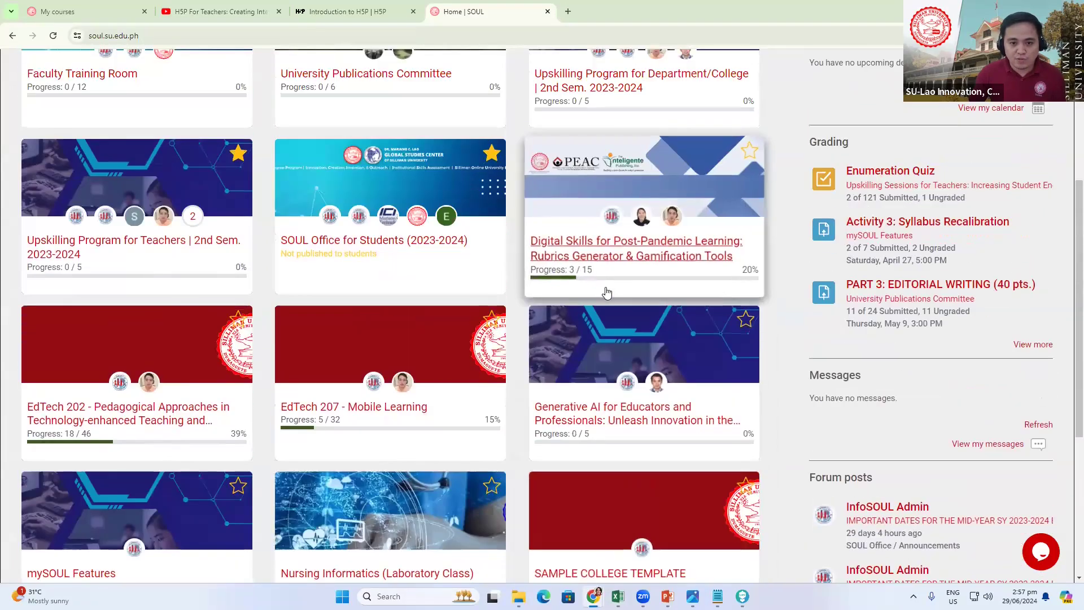
{"action": "scroll", "coordinate": [641, 308], "scroll_direction": "up", "scroll_amount": 4}
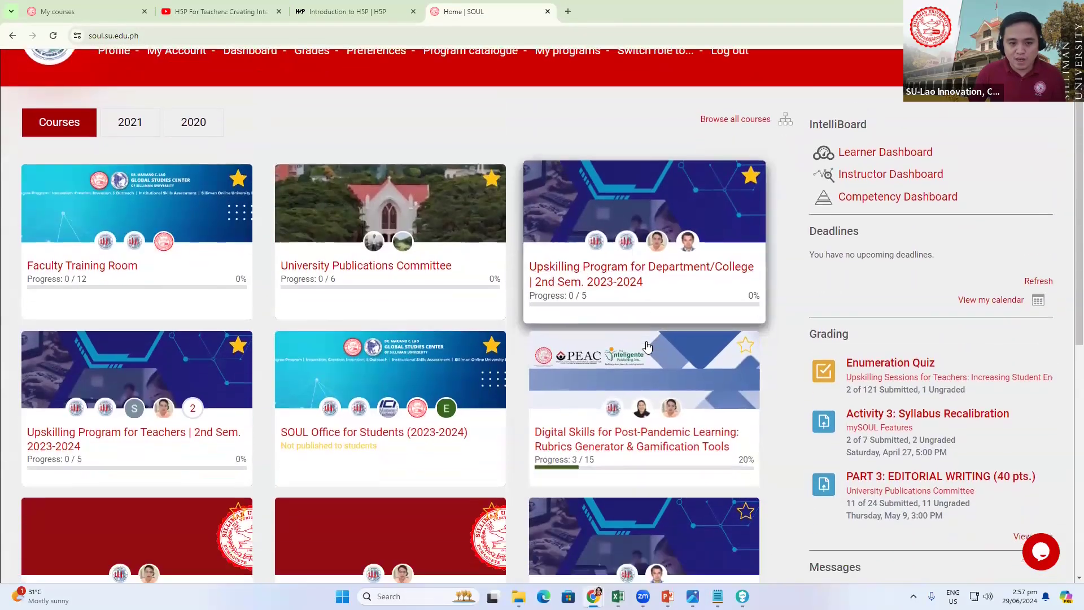
{"action": "scroll", "coordinate": [589, 193], "scroll_direction": "down", "scroll_amount": 5}
{"action": "left_click", "coordinate": [592, 194]}
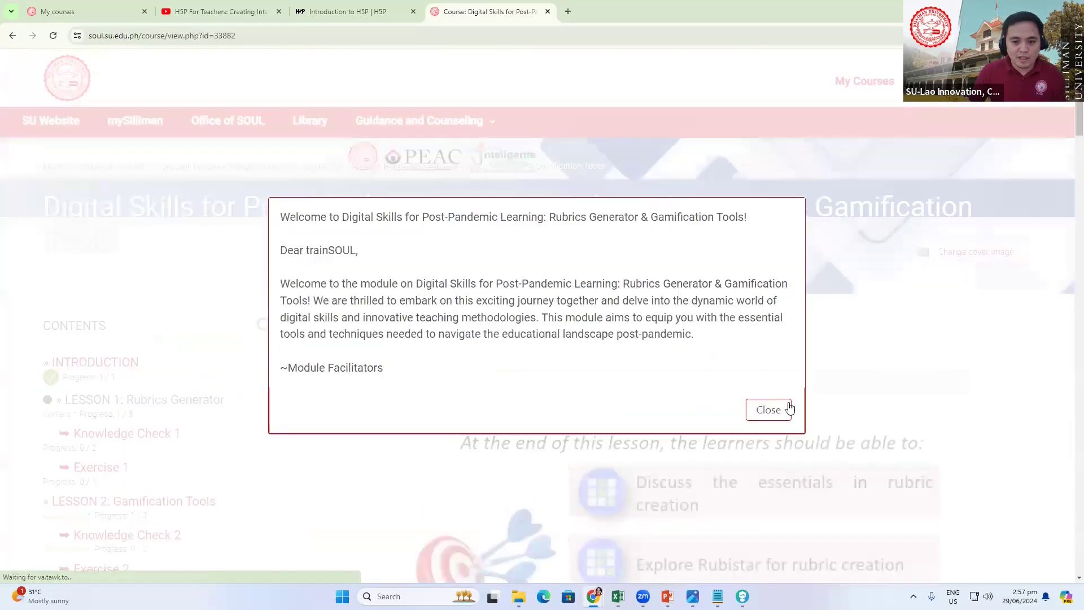
{"action": "left_click", "coordinate": [788, 409]}
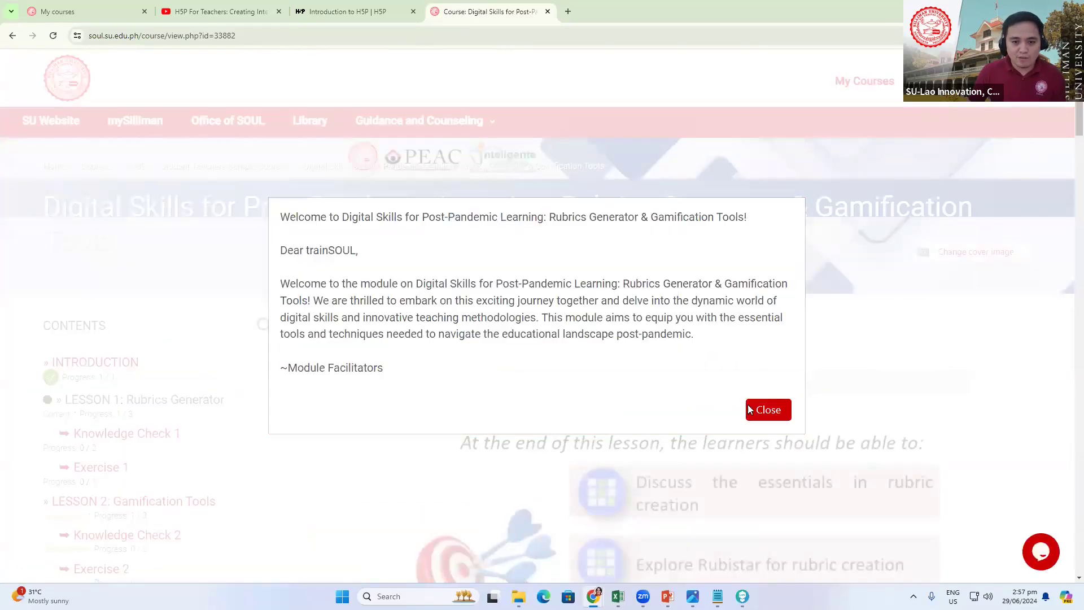
- Start adding a new Interactive Content activity to the "LESSON 1: Rubrics Generator" section
{"action": "scroll", "coordinate": [257, 378], "scroll_direction": "down", "scroll_amount": 9}
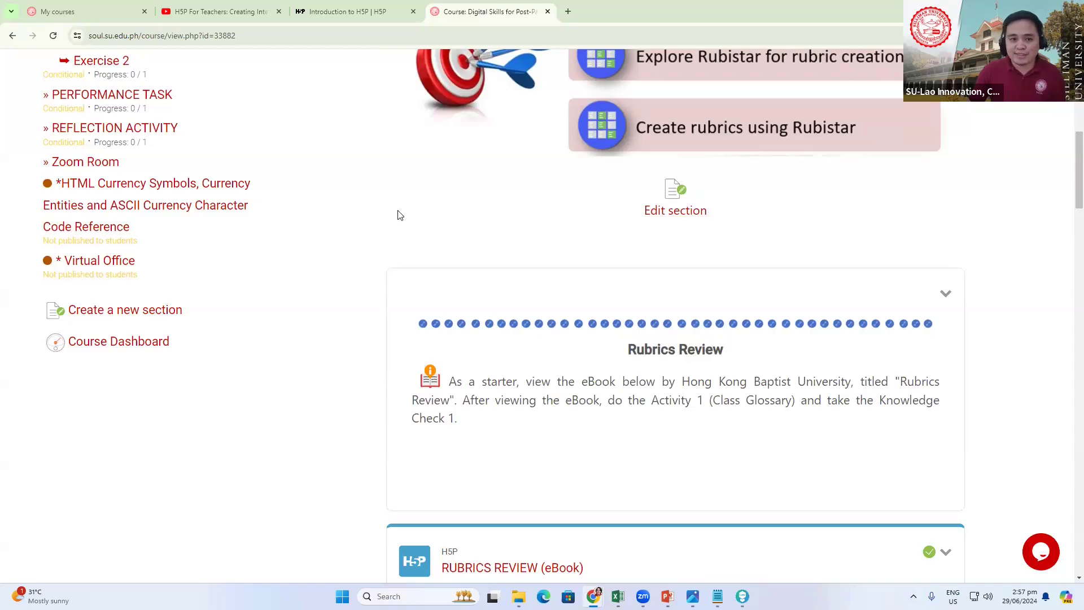
{"action": "scroll", "coordinate": [422, 209], "scroll_direction": "up", "scroll_amount": 4}
{"action": "scroll", "coordinate": [421, 227], "scroll_direction": "up", "scroll_amount": 3}
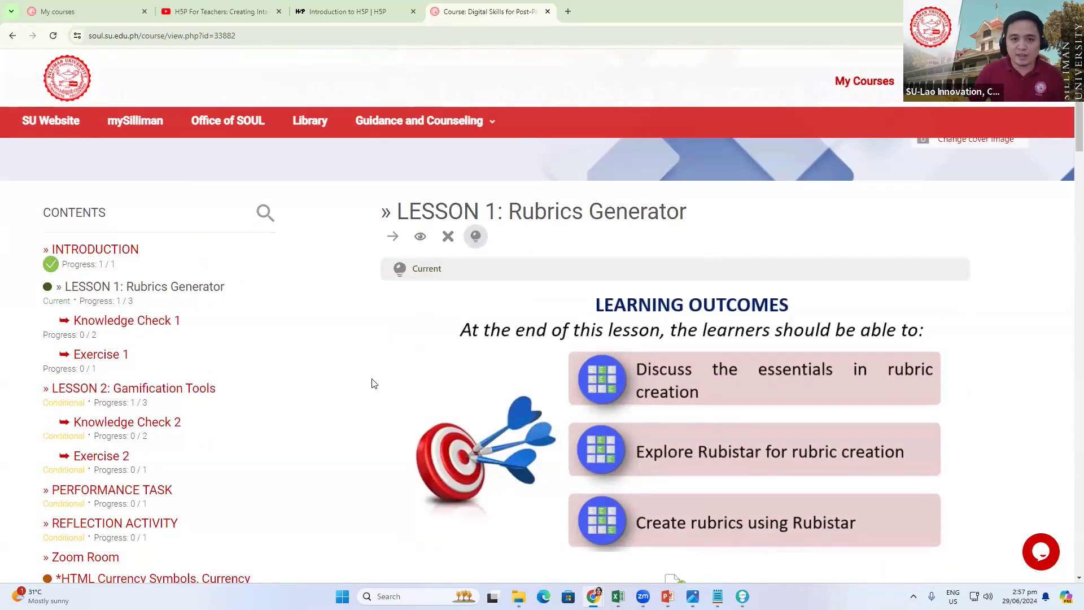
{"action": "scroll", "coordinate": [362, 381], "scroll_direction": "down", "scroll_amount": 8}
{"action": "scroll", "coordinate": [353, 319], "scroll_direction": "down", "scroll_amount": 20}
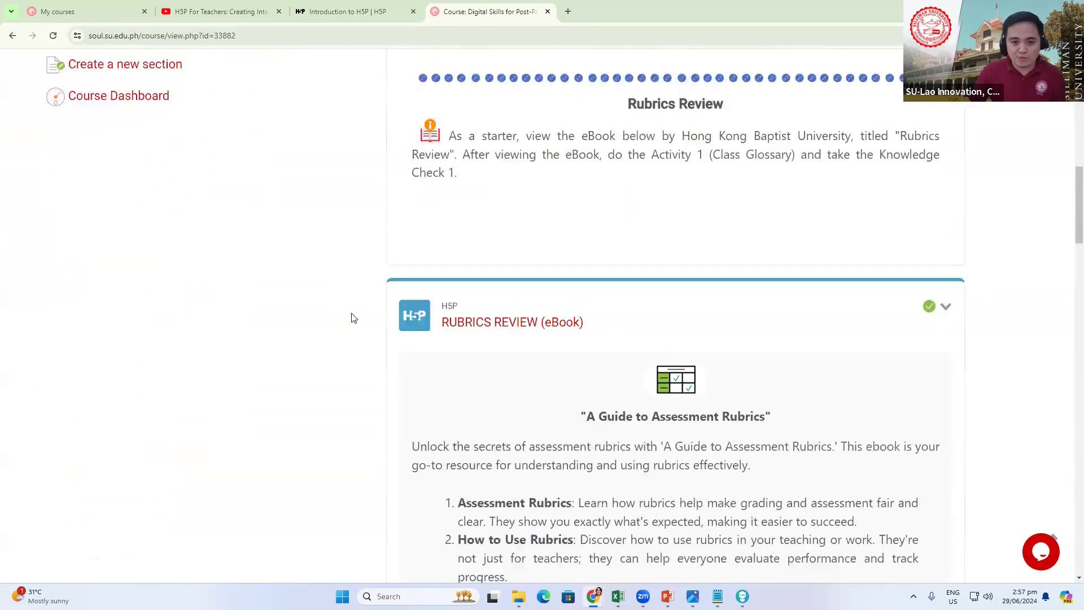
{"action": "scroll", "coordinate": [356, 295], "scroll_direction": "down", "scroll_amount": 16}
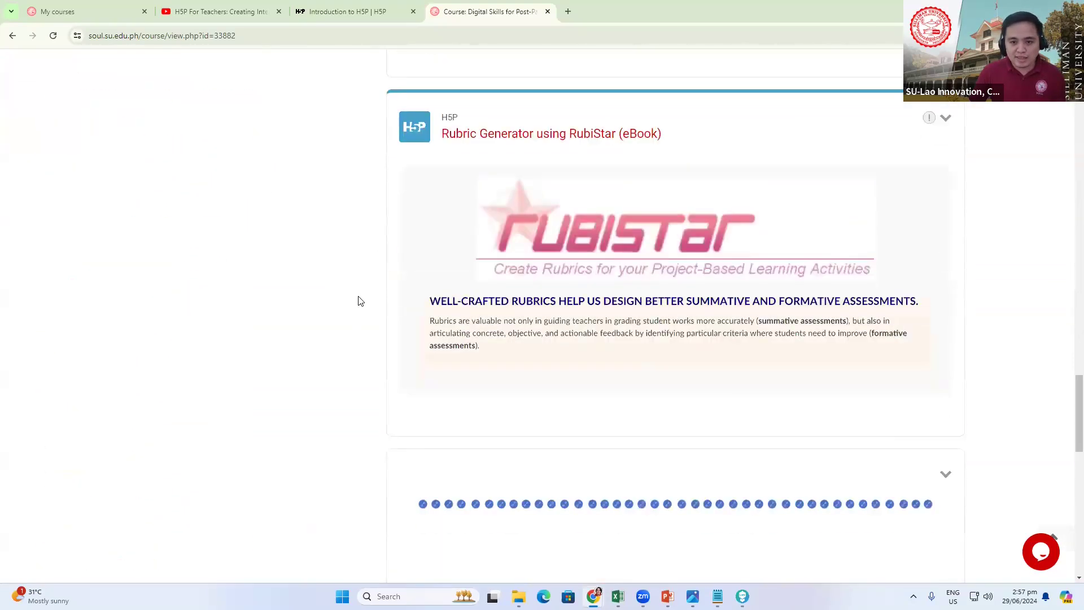
{"action": "scroll", "coordinate": [455, 358], "scroll_direction": "up", "scroll_amount": 3}
{"action": "left_click", "coordinate": [447, 315]}
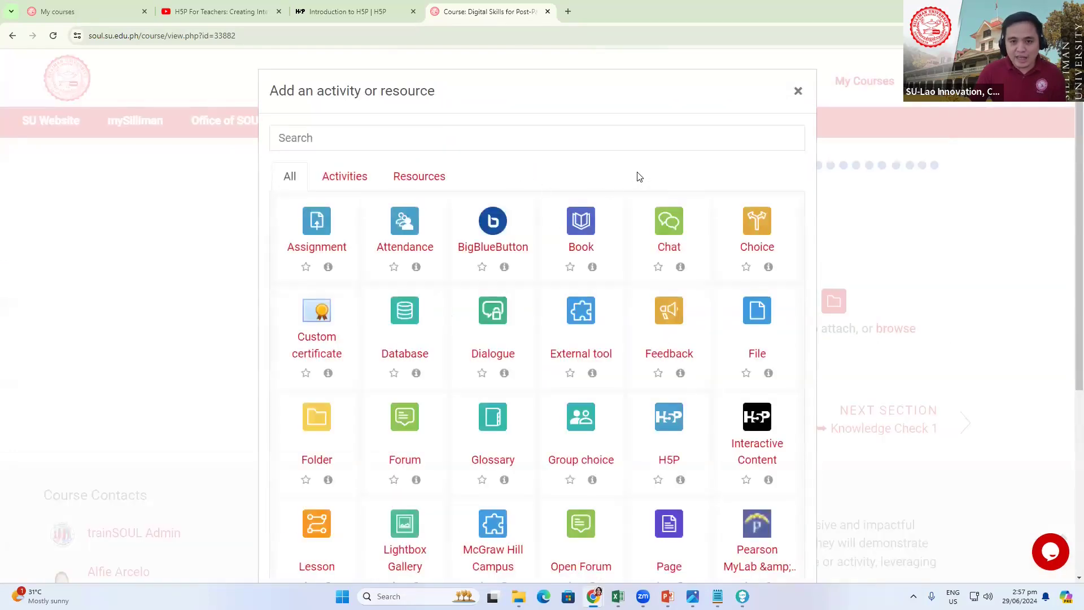
{"action": "scroll", "coordinate": [636, 174], "scroll_direction": "down", "scroll_amount": 2}
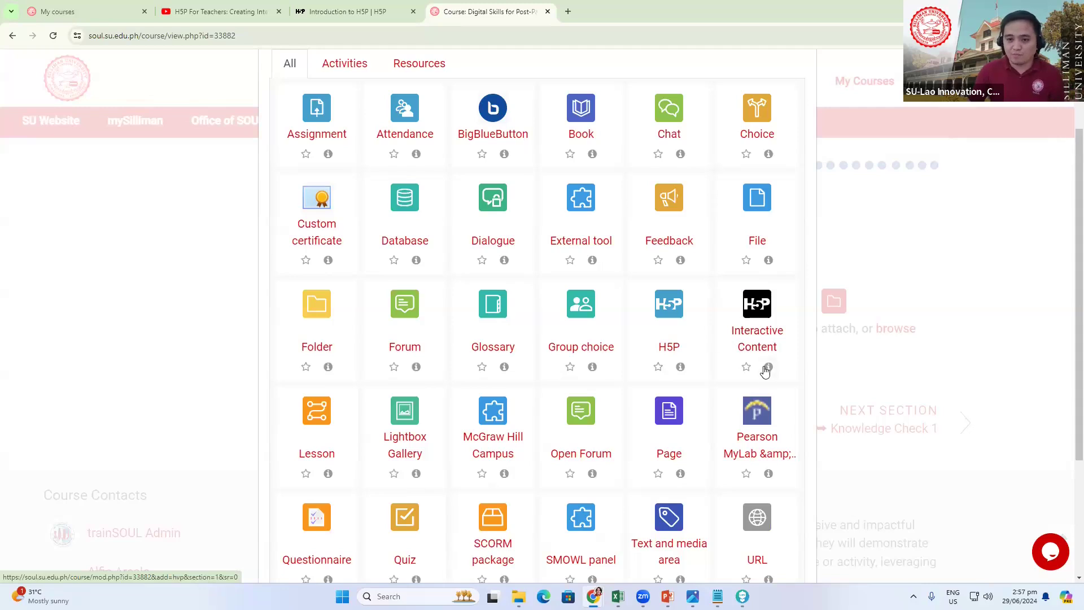
{"action": "left_click", "coordinate": [754, 334]}
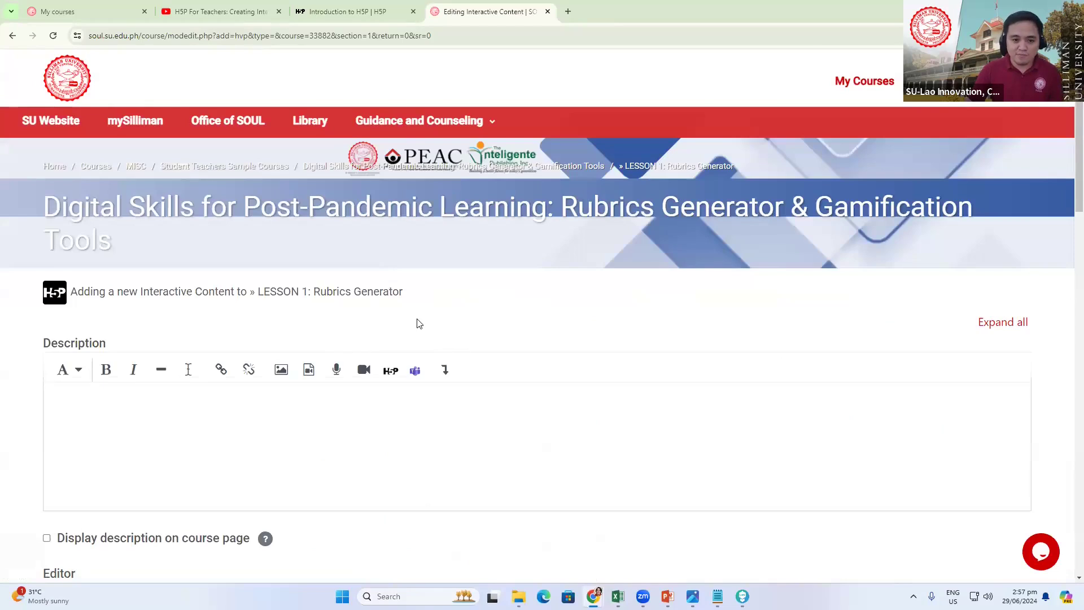
- Choose Interactive Video as the H5P content type for the new activity and load its editor
{"action": "scroll", "coordinate": [416, 322], "scroll_direction": "down", "scroll_amount": 5}
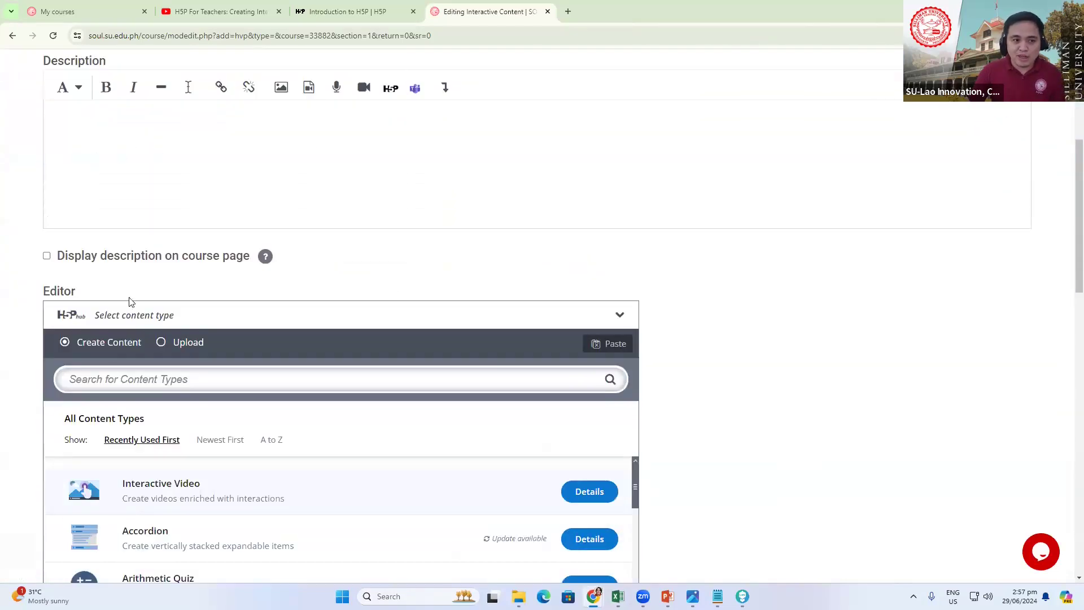
{"action": "scroll", "coordinate": [129, 302], "scroll_direction": "down", "scroll_amount": 2}
{"action": "left_click", "coordinate": [91, 265]}
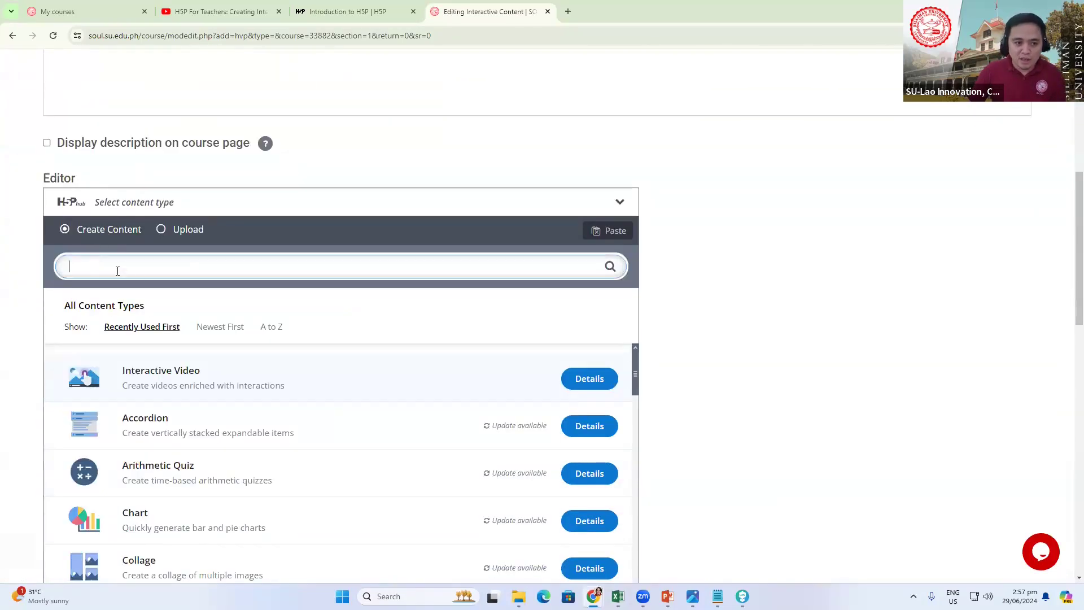
{"action": "scroll", "coordinate": [491, 382], "scroll_direction": "down", "scroll_amount": 2}
{"action": "scroll", "coordinate": [502, 398], "scroll_direction": "up", "scroll_amount": 2}
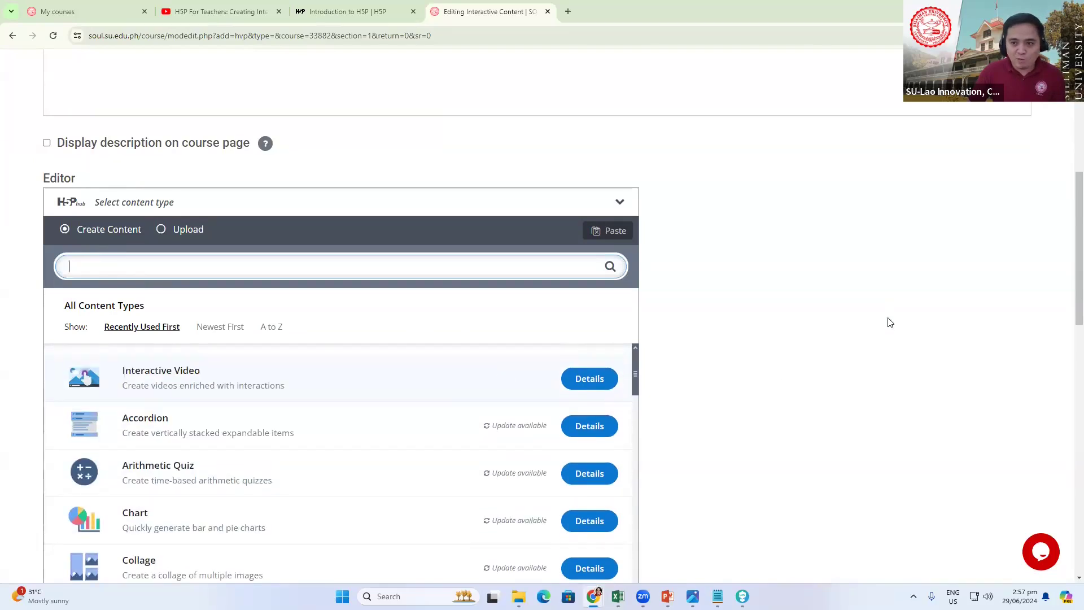
{"action": "scroll", "coordinate": [889, 322], "scroll_direction": "up", "scroll_amount": 2}
{"action": "scroll", "coordinate": [884, 332], "scroll_direction": "down", "scroll_amount": 4}
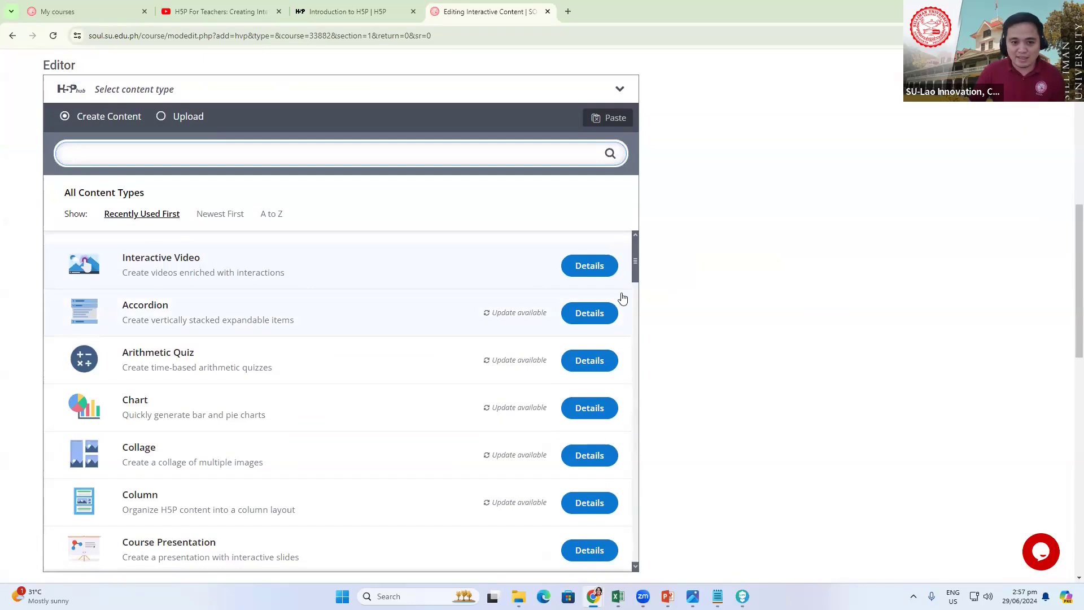
{"action": "left_click", "coordinate": [577, 271]}
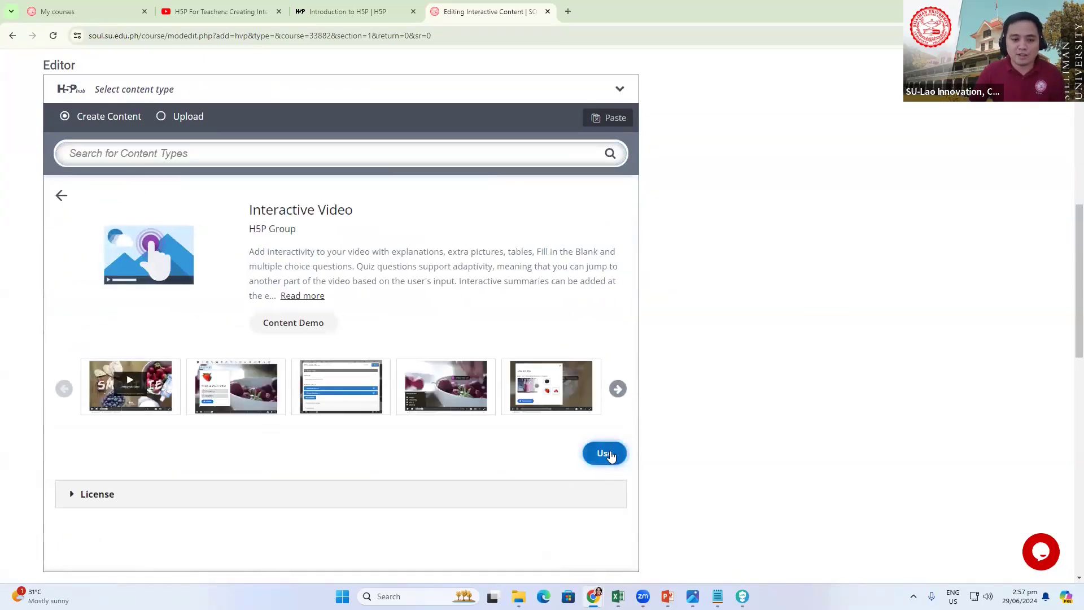
{"action": "left_click", "coordinate": [596, 454]}
- Title the interactive video "Interactive Quiz" using the suggested earlier entry
{"action": "scroll", "coordinate": [390, 310], "scroll_direction": "up", "scroll_amount": 1}
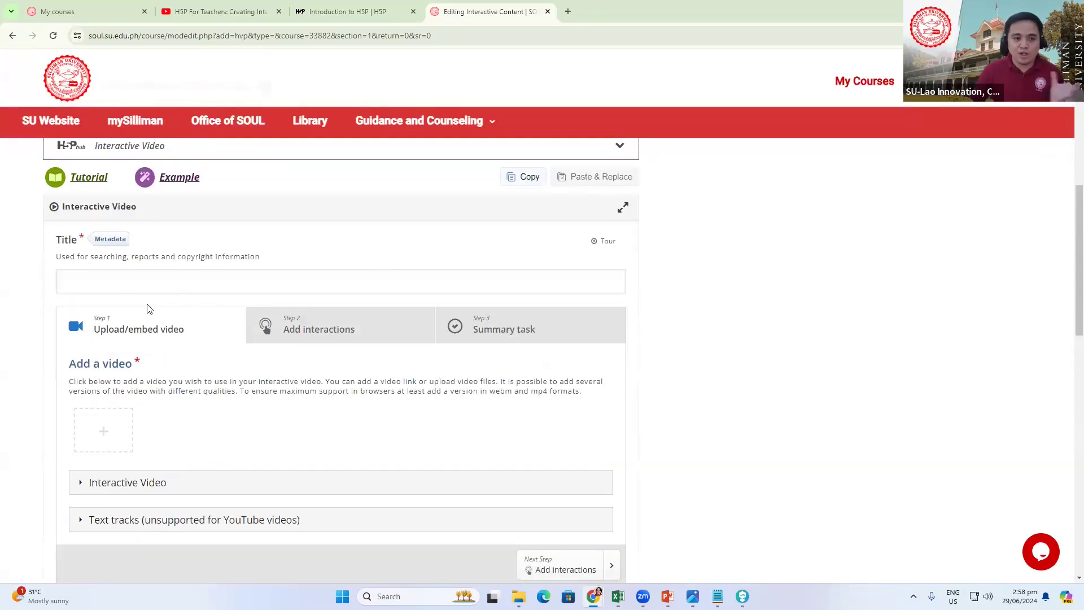
{"action": "scroll", "coordinate": [148, 309], "scroll_direction": "down", "scroll_amount": 1}
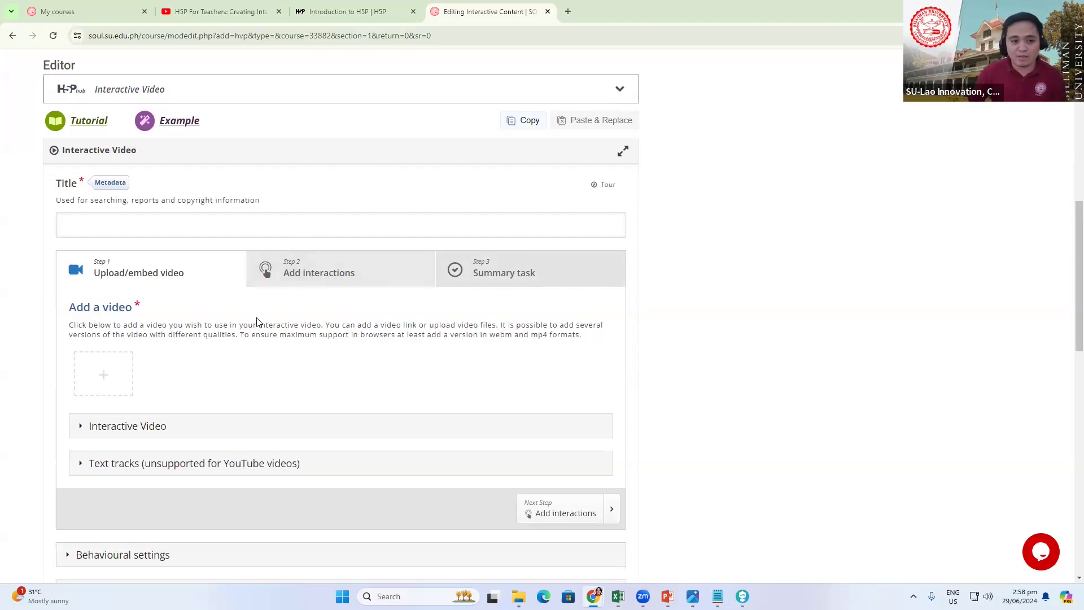
{"action": "scroll", "coordinate": [293, 300], "scroll_direction": "down", "scroll_amount": 2}
{"action": "scroll", "coordinate": [235, 287], "scroll_direction": "up", "scroll_amount": 3}
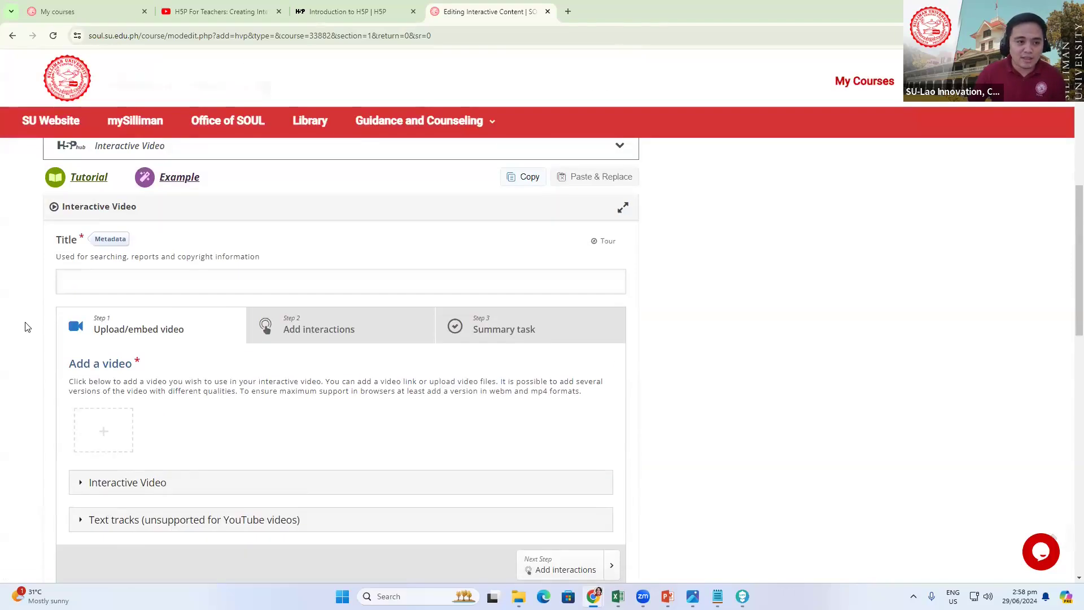
{"action": "left_click", "coordinate": [109, 284]}
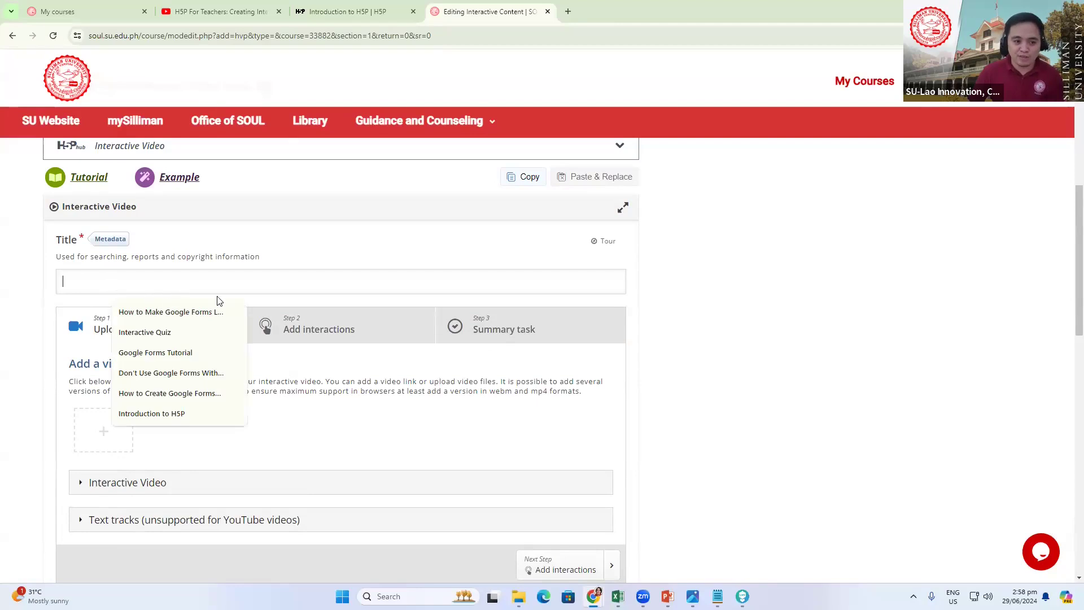
{"action": "left_click", "coordinate": [161, 334]}
- View the upload and link options for adding a video, and close the dialog without inserting one
{"action": "scroll", "coordinate": [113, 299], "scroll_direction": "down", "scroll_amount": 2}
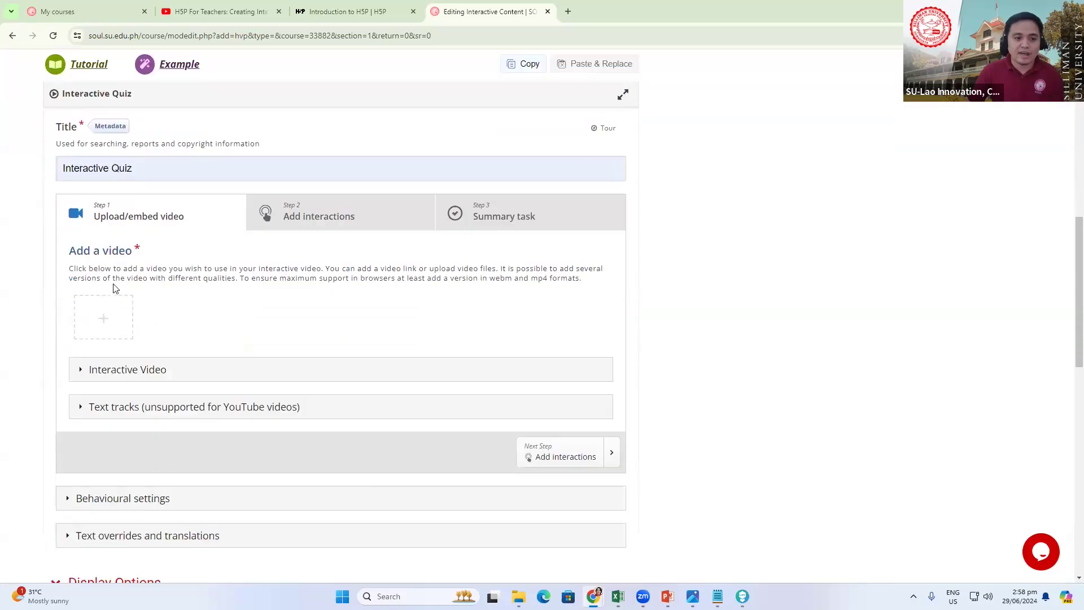
{"action": "left_click", "coordinate": [106, 319]}
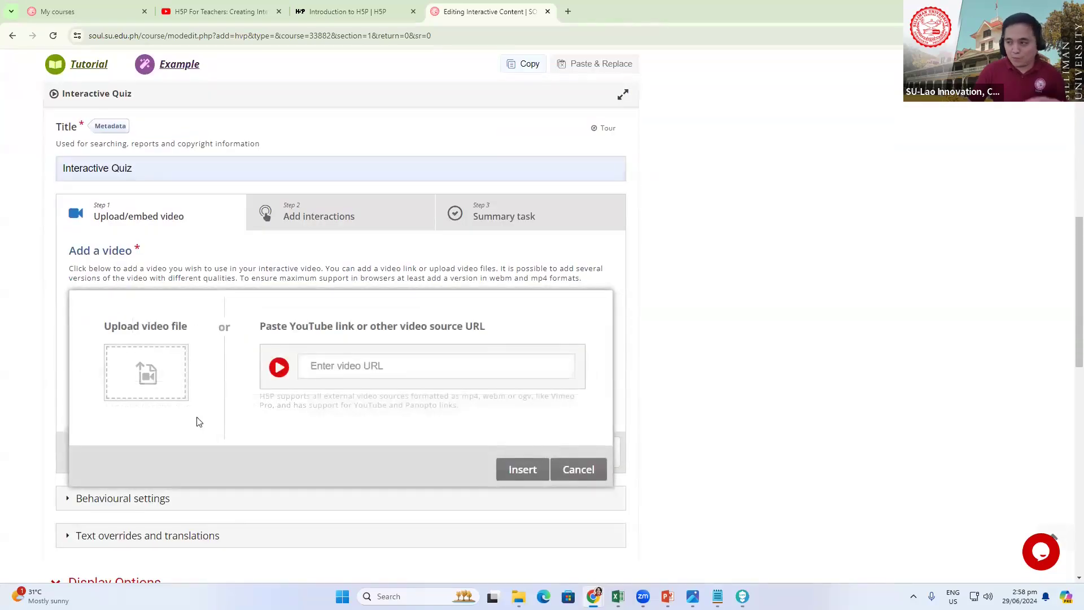
{"action": "left_click", "coordinate": [585, 472]}
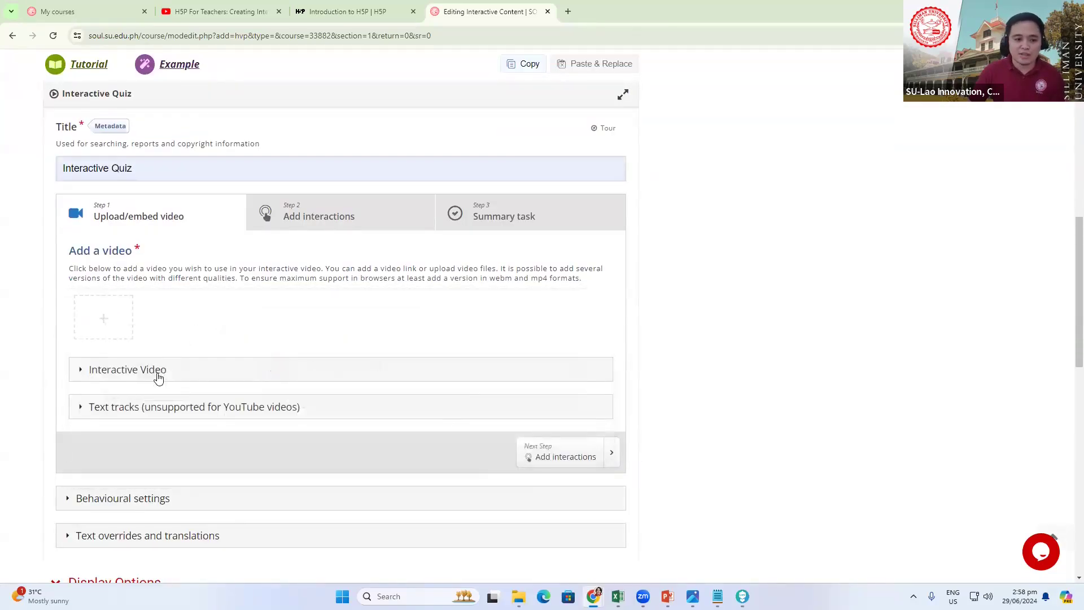
- Expand the Interactive Video settings and look over them along with the activity's display, grade and completion options
{"action": "scroll", "coordinate": [158, 375], "scroll_direction": "down", "scroll_amount": 3}
{"action": "left_click", "coordinate": [163, 201]}
{"action": "scroll", "coordinate": [211, 266], "scroll_direction": "down", "scroll_amount": 8}
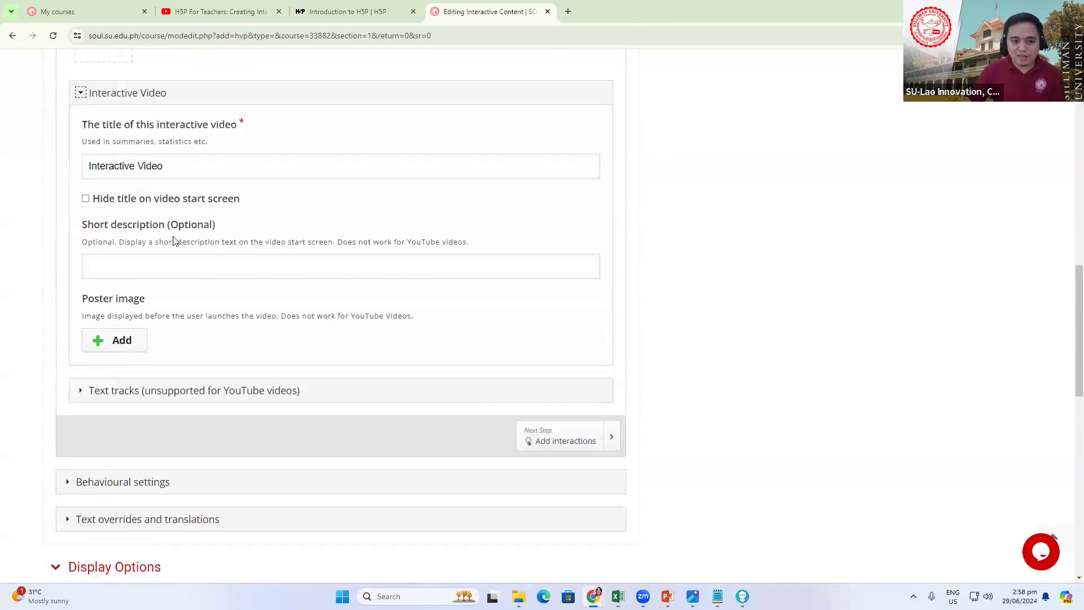
{"action": "scroll", "coordinate": [174, 232], "scroll_direction": "down", "scroll_amount": 4}
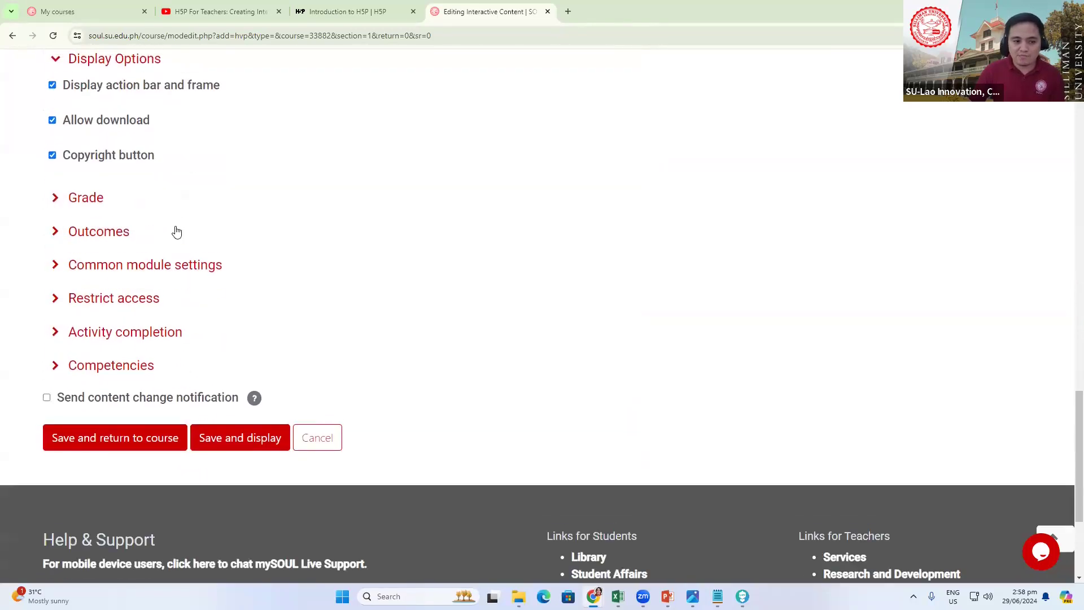
{"action": "scroll", "coordinate": [304, 240], "scroll_direction": "up", "scroll_amount": 20}
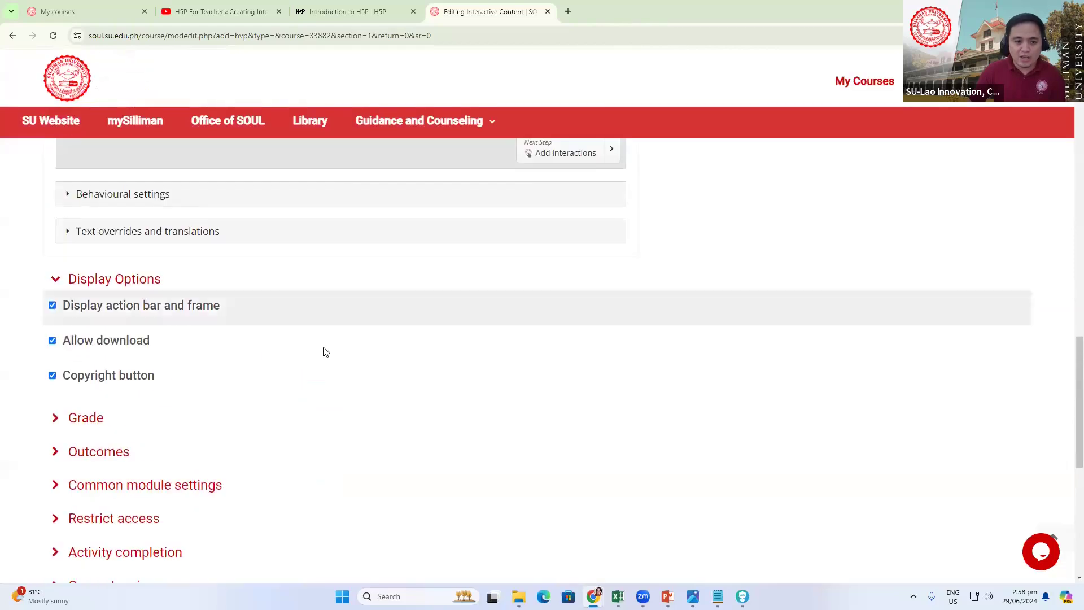
{"action": "scroll", "coordinate": [226, 341], "scroll_direction": "down", "scroll_amount": 5}
{"action": "scroll", "coordinate": [300, 336], "scroll_direction": "up", "scroll_amount": 5}
{"action": "scroll", "coordinate": [307, 329], "scroll_direction": "down", "scroll_amount": 5}
{"action": "scroll", "coordinate": [307, 328], "scroll_direction": "down", "scroll_amount": 1}
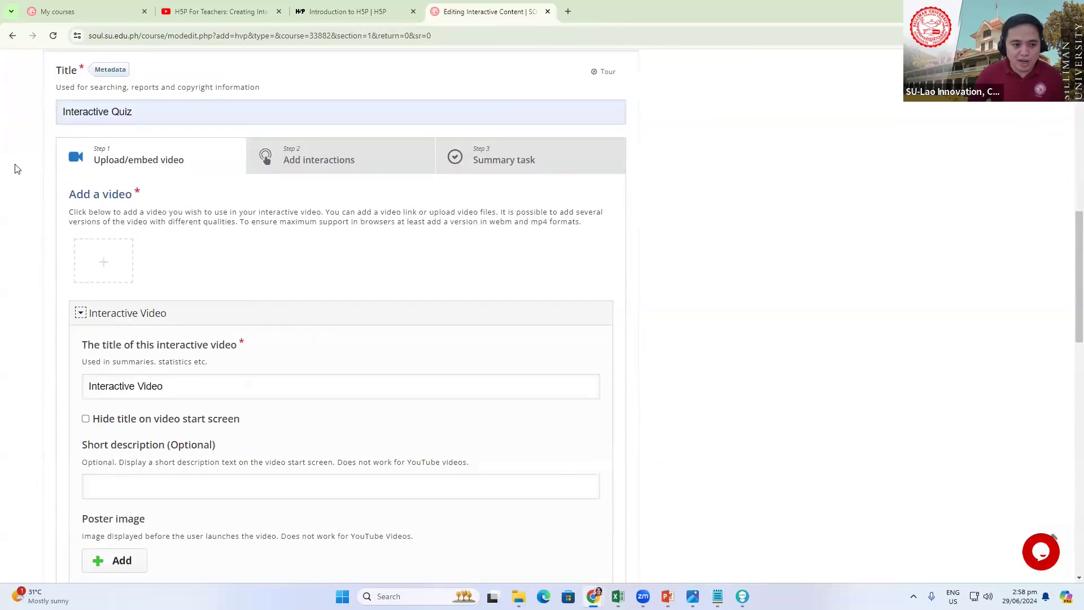
{"action": "scroll", "coordinate": [224, 199], "scroll_direction": "up", "scroll_amount": 5}
{"action": "scroll", "coordinate": [262, 315], "scroll_direction": "down", "scroll_amount": 4}
{"action": "scroll", "coordinate": [262, 315], "scroll_direction": "down", "scroll_amount": 2}
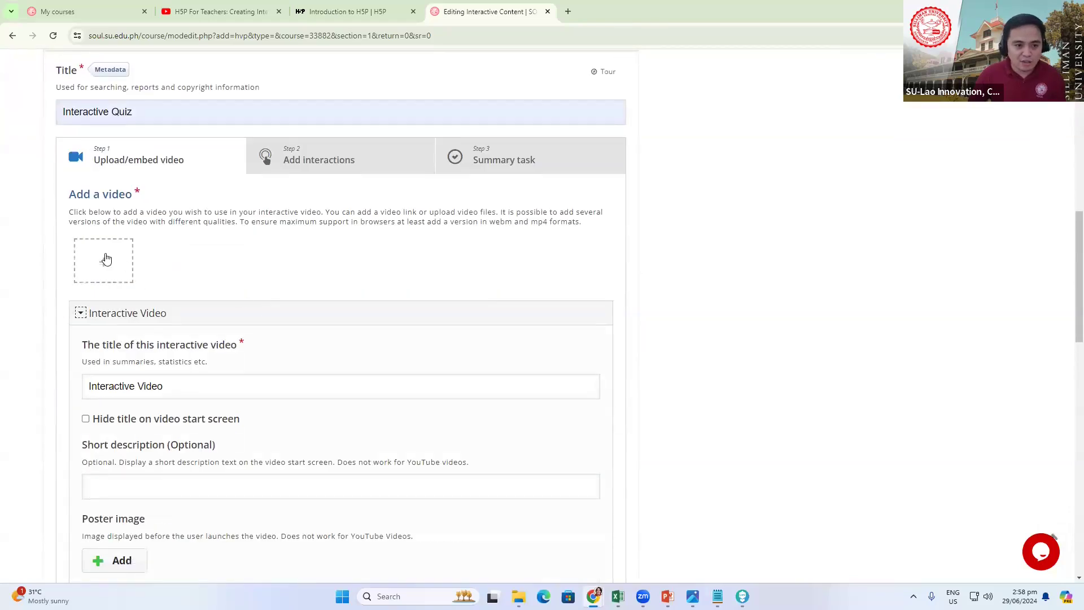
- Save the new interactive video activity and return to the course
{"action": "scroll", "coordinate": [149, 237], "scroll_direction": "down", "scroll_amount": 1}
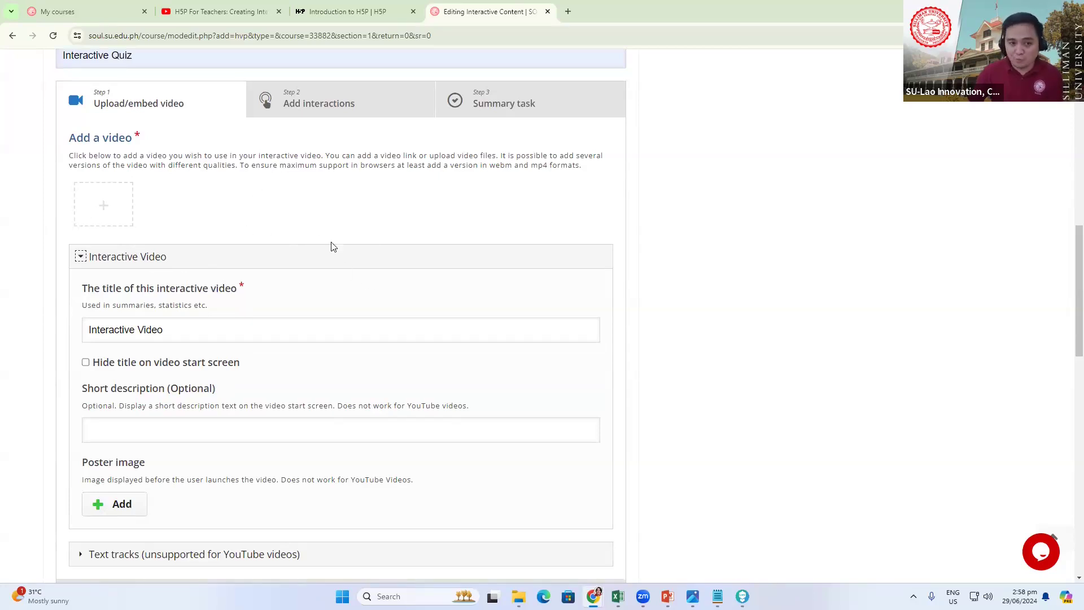
{"action": "scroll", "coordinate": [317, 255], "scroll_direction": "down", "scroll_amount": 5}
{"action": "scroll", "coordinate": [162, 472], "scroll_direction": "down", "scroll_amount": 10}
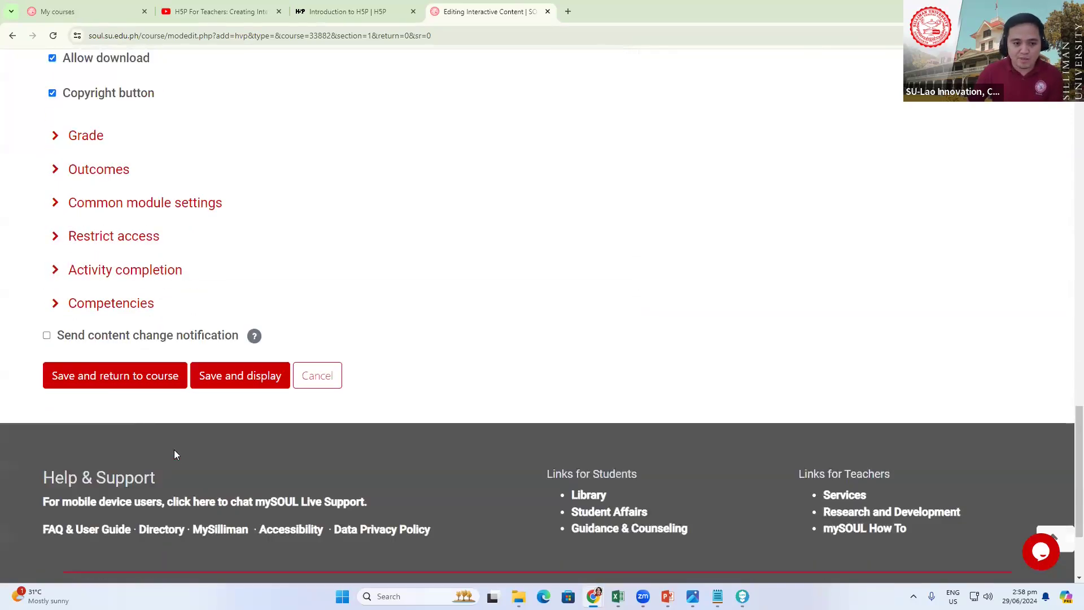
{"action": "left_click", "coordinate": [98, 264]}
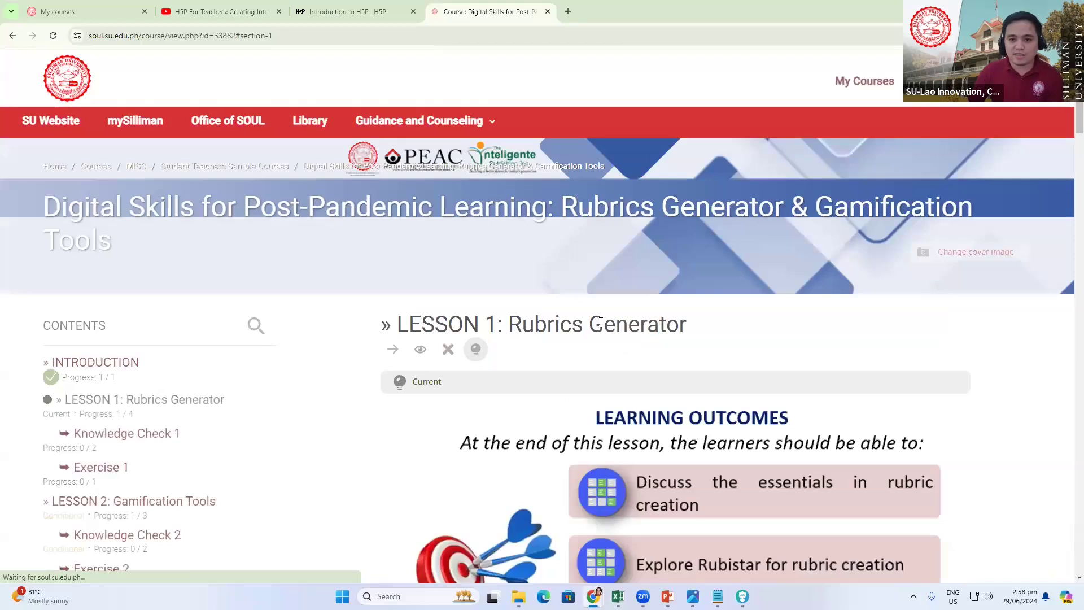
- Find the new Interactive Quiz activity in Lesson 1, examine the H5P and Interactive Content choices for a new activity, and close the chooser
{"action": "scroll", "coordinate": [583, 334], "scroll_direction": "down", "scroll_amount": 20}
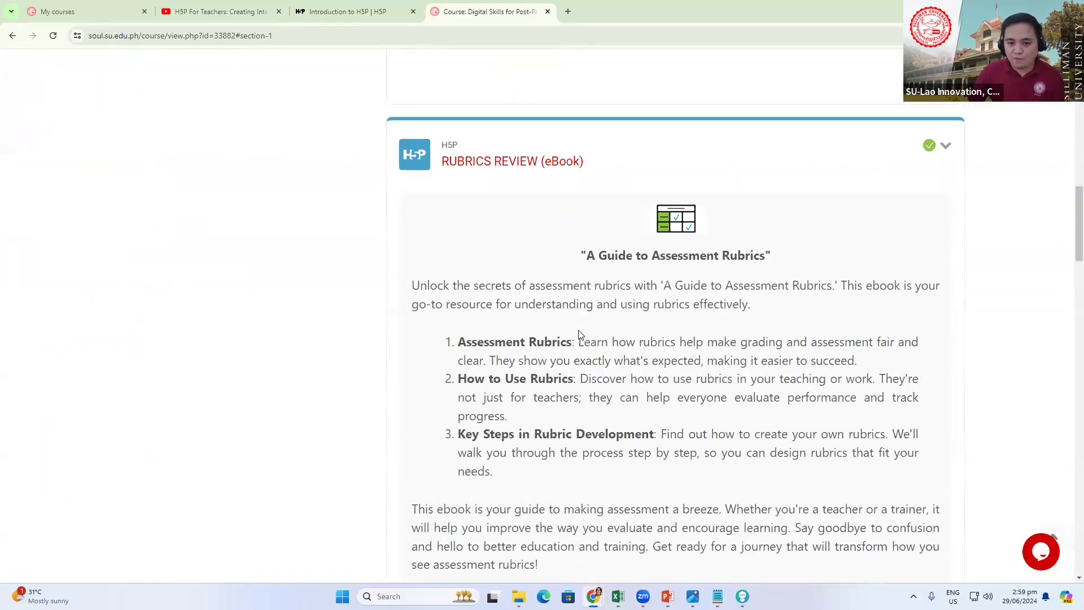
{"action": "scroll", "coordinate": [580, 332], "scroll_direction": "down", "scroll_amount": 5}
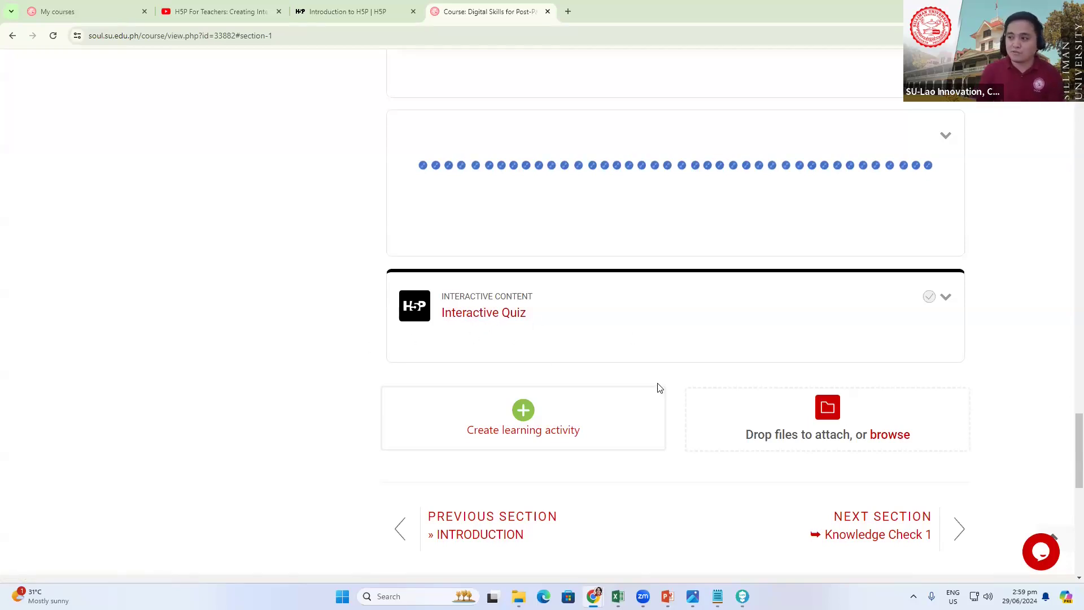
{"action": "left_click", "coordinate": [448, 434]}
{"action": "scroll", "coordinate": [751, 362], "scroll_direction": "down", "scroll_amount": 3}
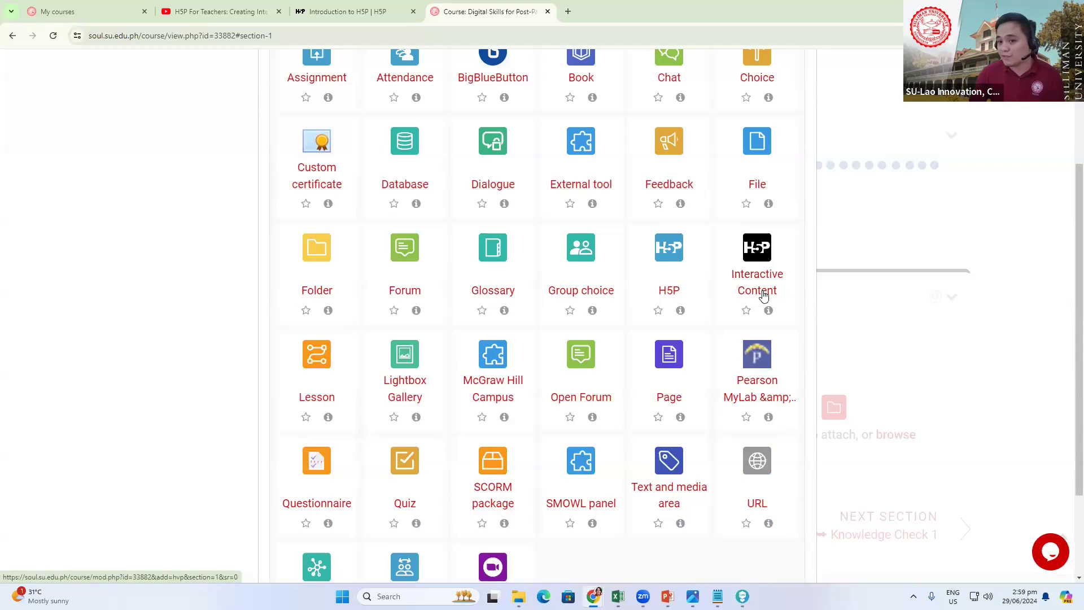
{"action": "scroll", "coordinate": [791, 213], "scroll_direction": "up", "scroll_amount": 3}
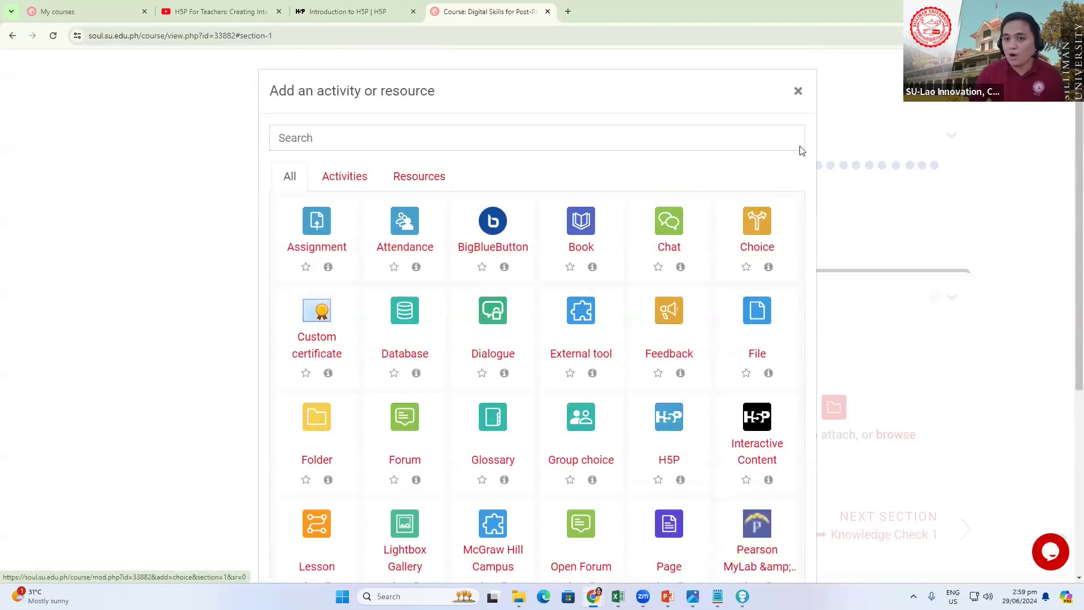
{"action": "left_click", "coordinate": [798, 94]}
- Display the course administration options and open the course's Content bank
{"action": "scroll", "coordinate": [985, 247], "scroll_direction": "up", "scroll_amount": 15}
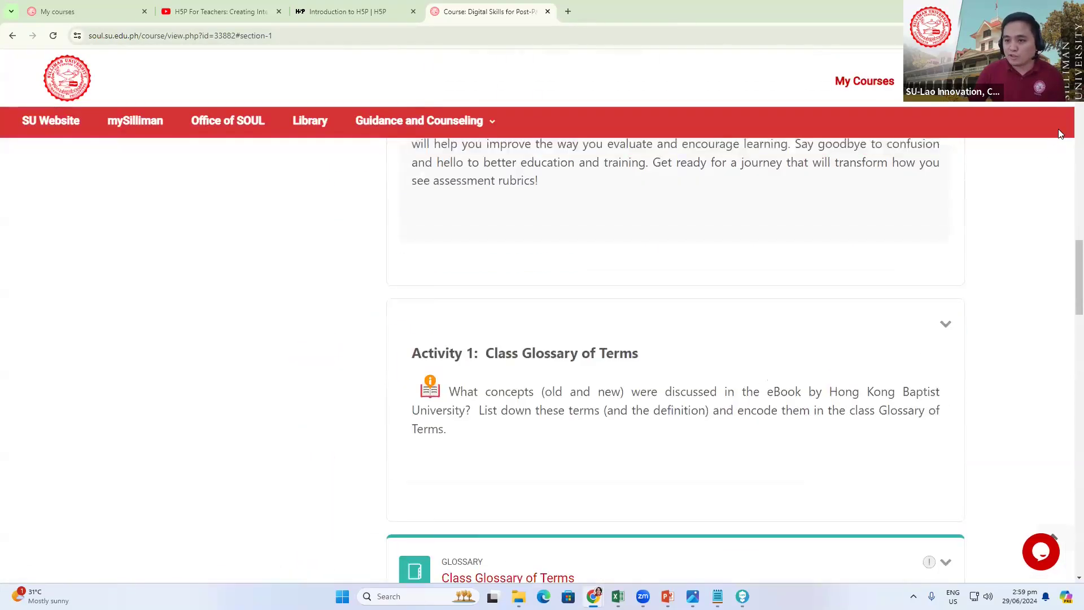
{"action": "scroll", "coordinate": [1061, 133], "scroll_direction": "up", "scroll_amount": 8}
{"action": "left_click", "coordinate": [1063, 93]}
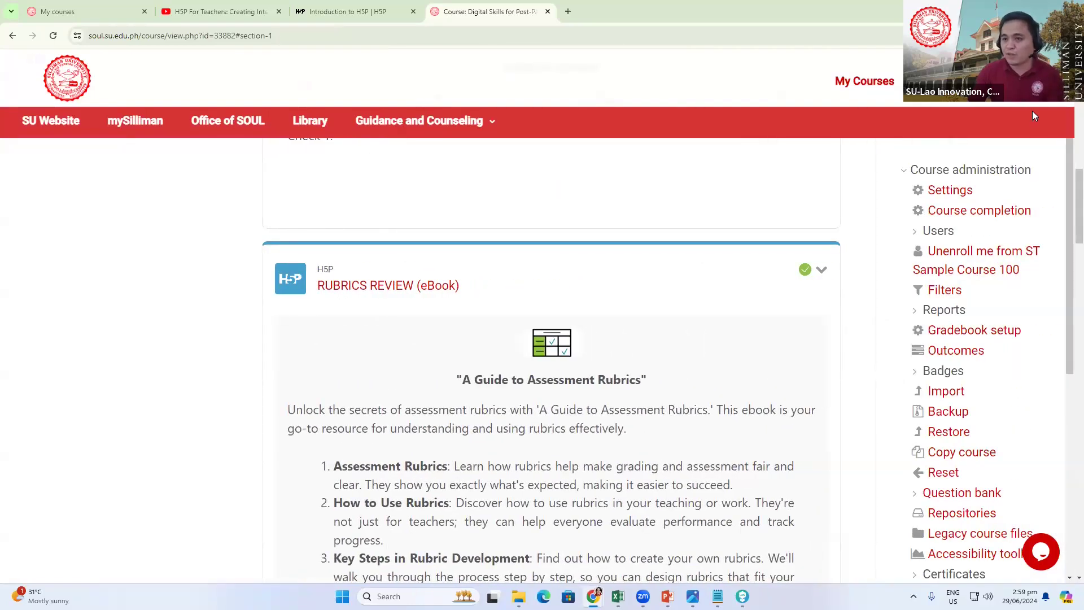
{"action": "scroll", "coordinate": [985, 350], "scroll_direction": "down", "scroll_amount": 10}
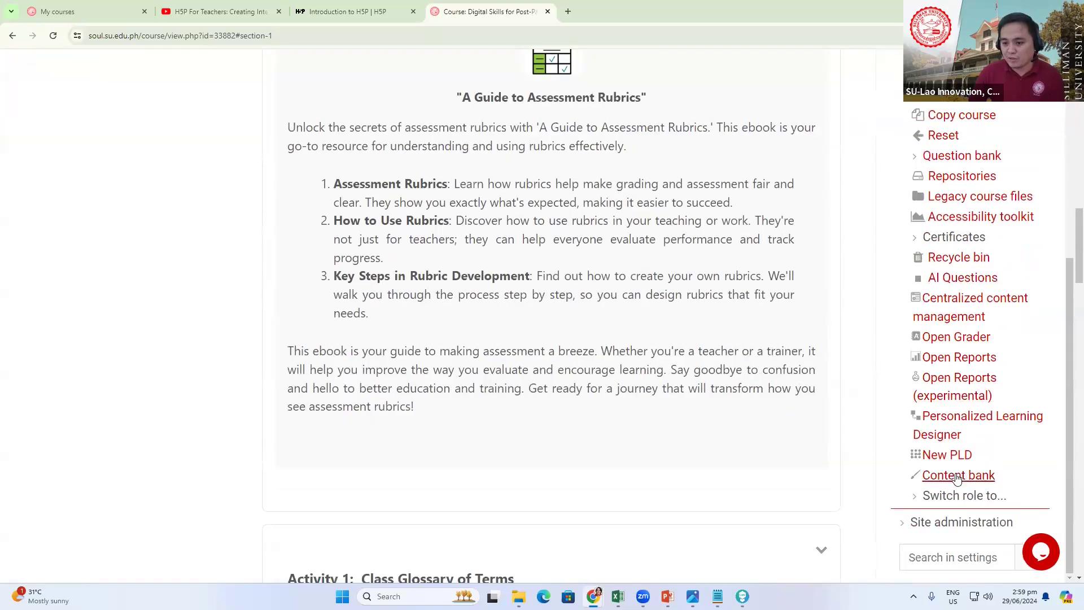
{"action": "left_click", "coordinate": [967, 477]}
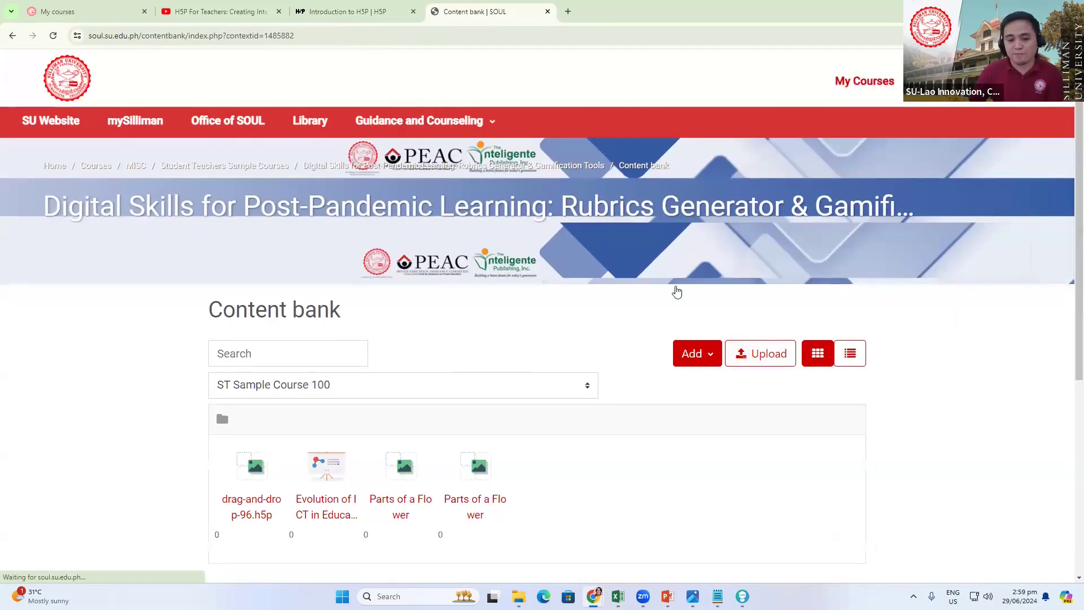
- Look through the H5P content types that can be added to the Content bank, and close the list without choosing one
{"action": "scroll", "coordinate": [696, 162], "scroll_direction": "down", "scroll_amount": 3}
{"action": "left_click", "coordinate": [698, 186]}
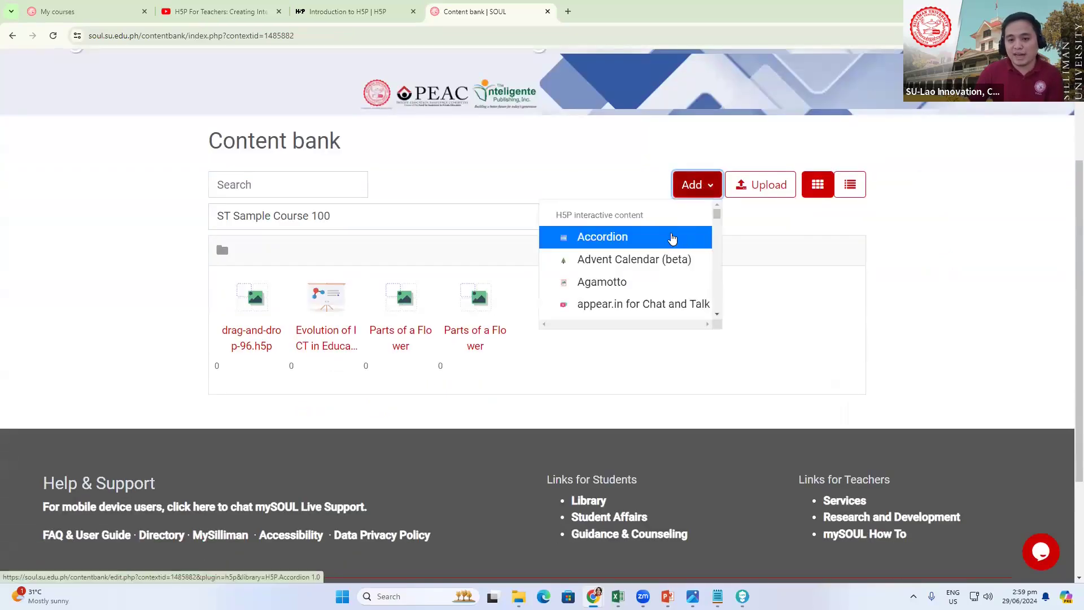
{"action": "scroll", "coordinate": [655, 249], "scroll_direction": "down", "scroll_amount": 1}
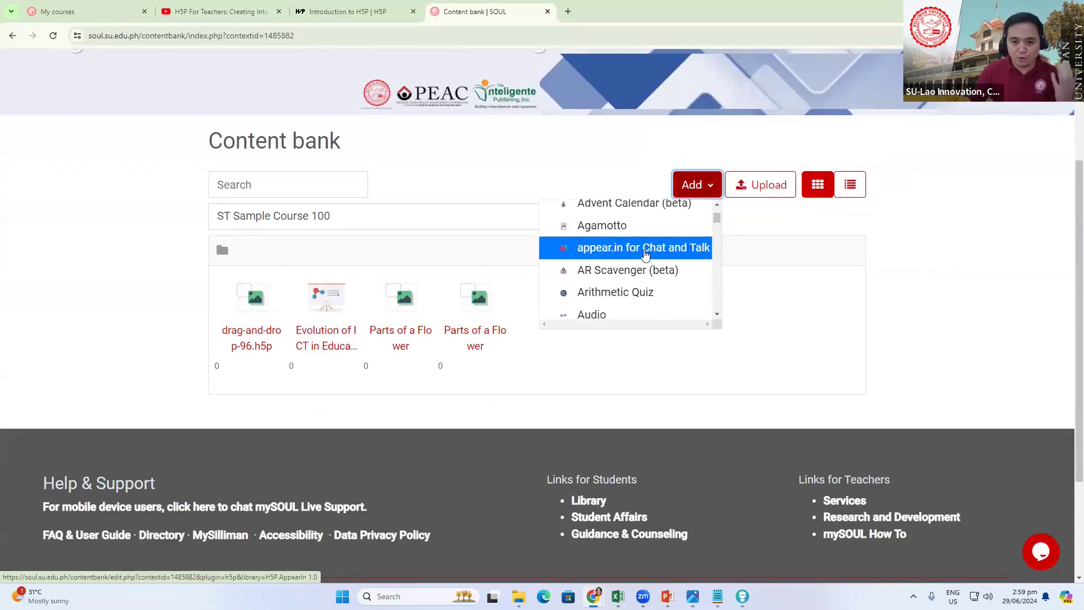
{"action": "scroll", "coordinate": [646, 256], "scroll_direction": "down", "scroll_amount": 2}
{"action": "scroll", "coordinate": [635, 271], "scroll_direction": "down", "scroll_amount": 2}
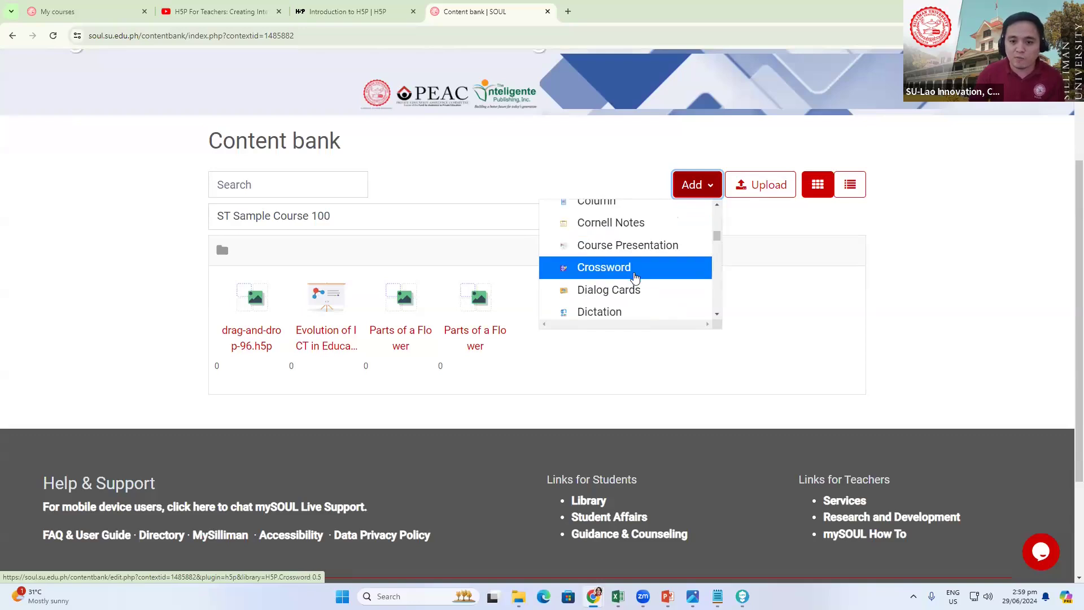
{"action": "scroll", "coordinate": [636, 276], "scroll_direction": "down", "scroll_amount": 2}
{"action": "scroll", "coordinate": [635, 271], "scroll_direction": "down", "scroll_amount": 2}
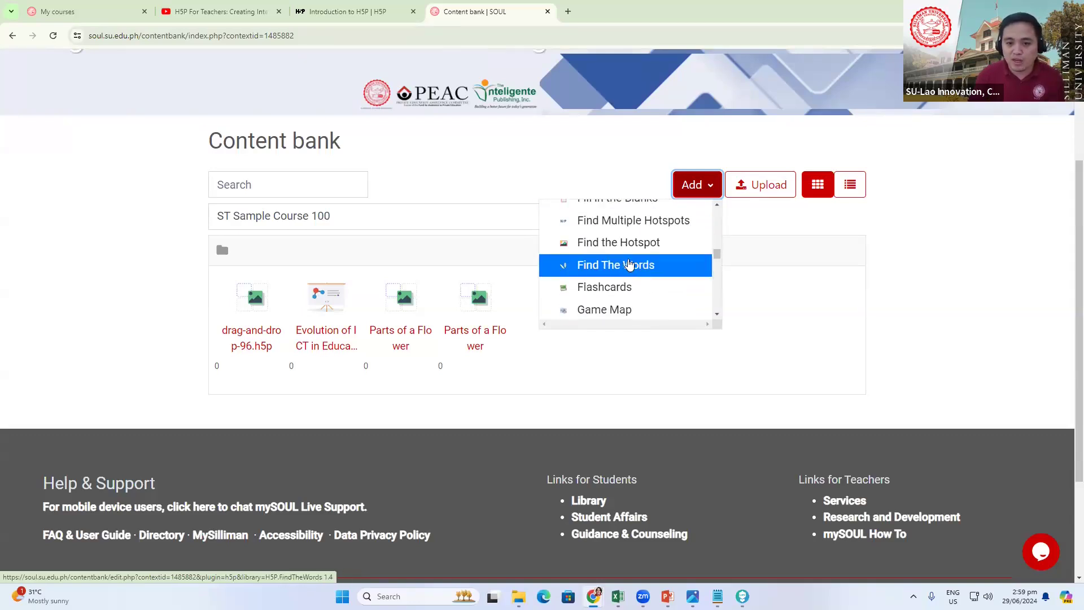
{"action": "scroll", "coordinate": [632, 264], "scroll_direction": "down", "scroll_amount": 1}
{"action": "scroll", "coordinate": [628, 258], "scroll_direction": "down", "scroll_amount": 2}
{"action": "scroll", "coordinate": [678, 258], "scroll_direction": "down", "scroll_amount": 2}
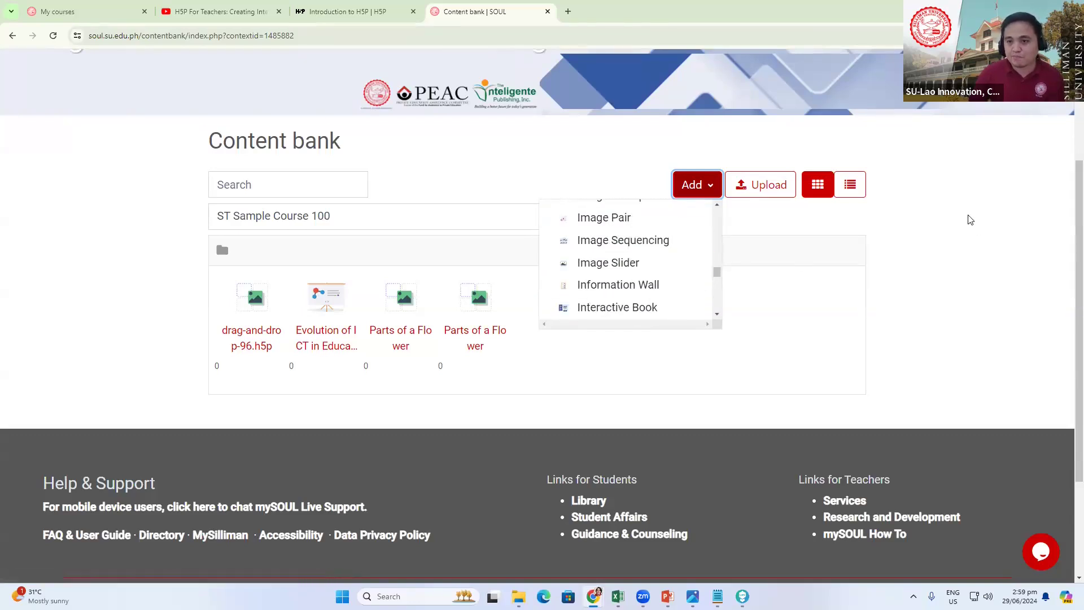
{"action": "left_click", "coordinate": [851, 200]}
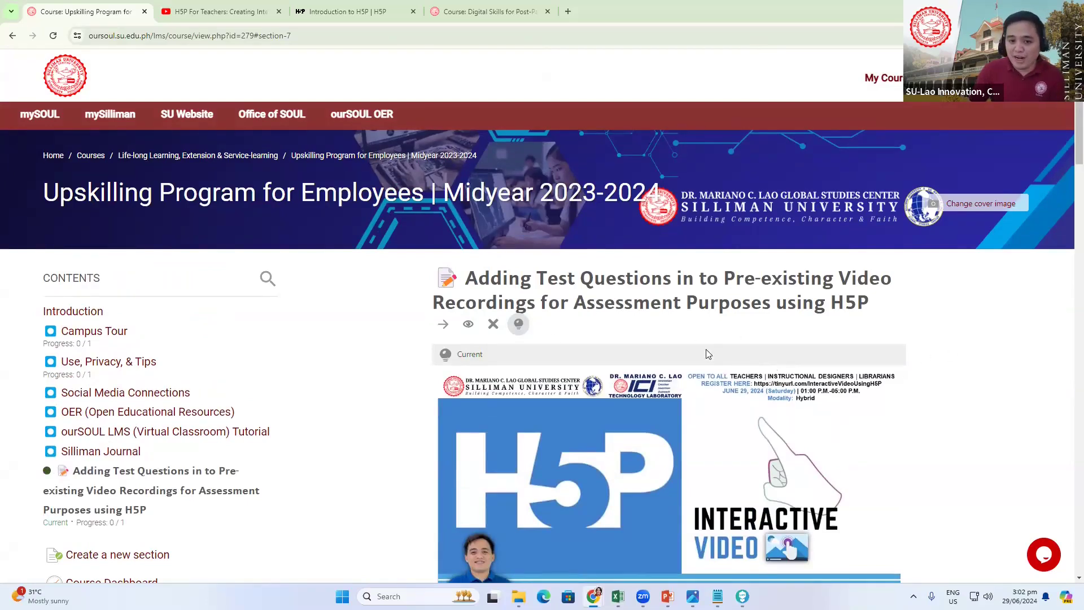
- Look over the H5P training section of the Upskilling Program for Employees course, including its banner, quiz book chapters and Lumi installer download
{"action": "scroll", "coordinate": [953, 359], "scroll_direction": "down", "scroll_amount": 3}
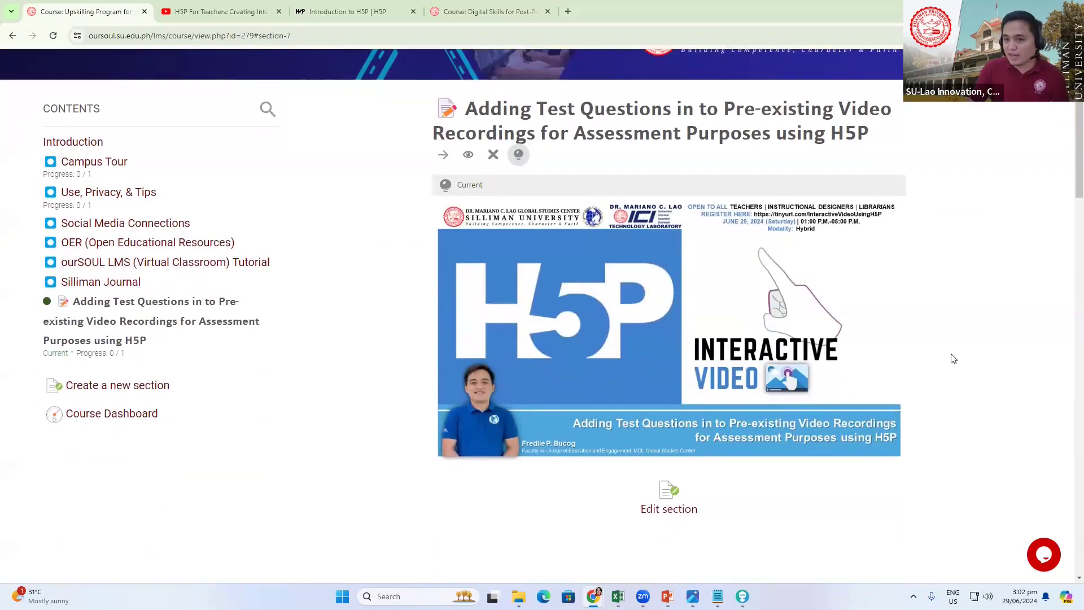
{"action": "scroll", "coordinate": [999, 281], "scroll_direction": "up", "scroll_amount": 1}
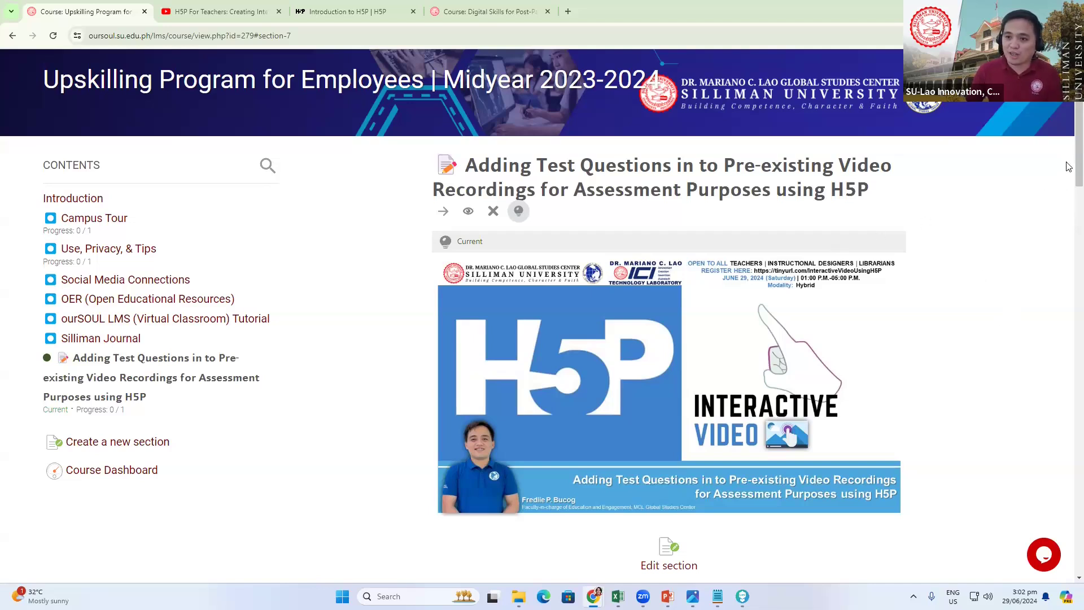
{"action": "scroll", "coordinate": [1070, 152], "scroll_direction": "up", "scroll_amount": 2}
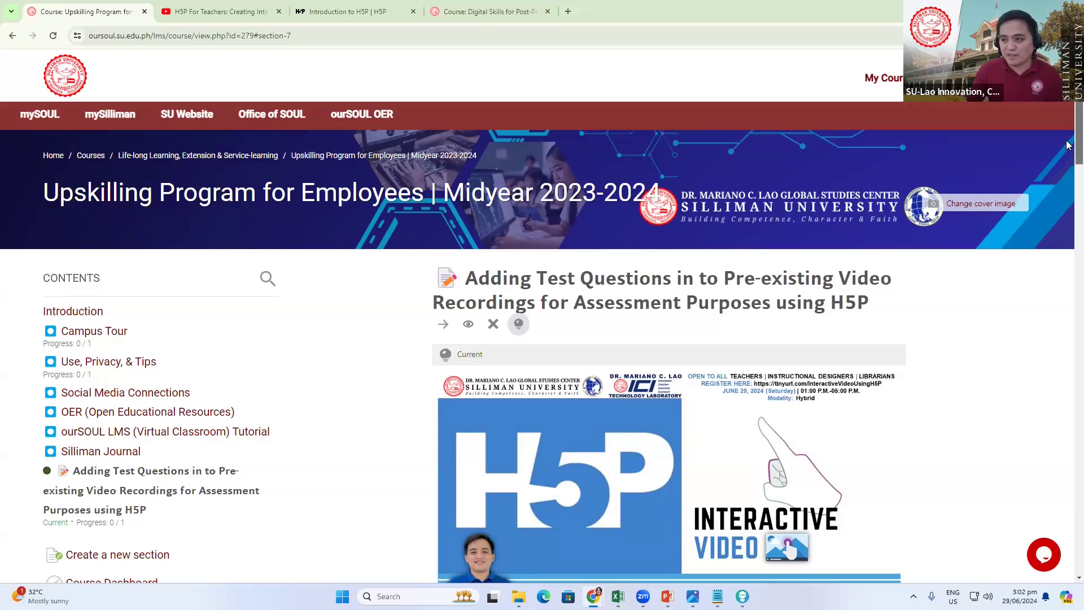
{"action": "scroll", "coordinate": [1068, 146], "scroll_direction": "down", "scroll_amount": 4}
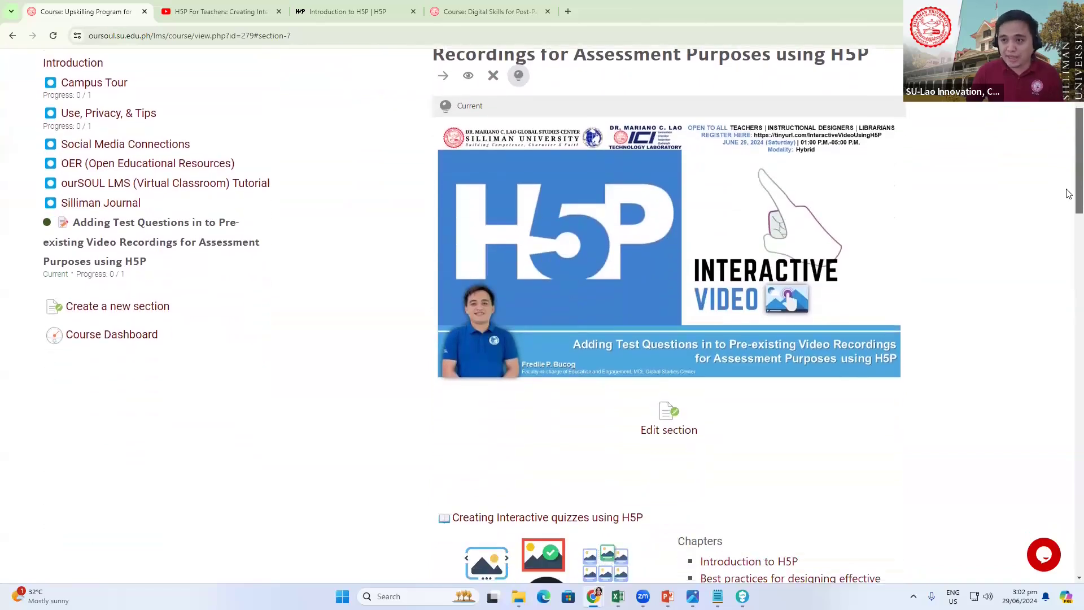
{"action": "scroll", "coordinate": [1068, 195], "scroll_direction": "down", "scroll_amount": 1}
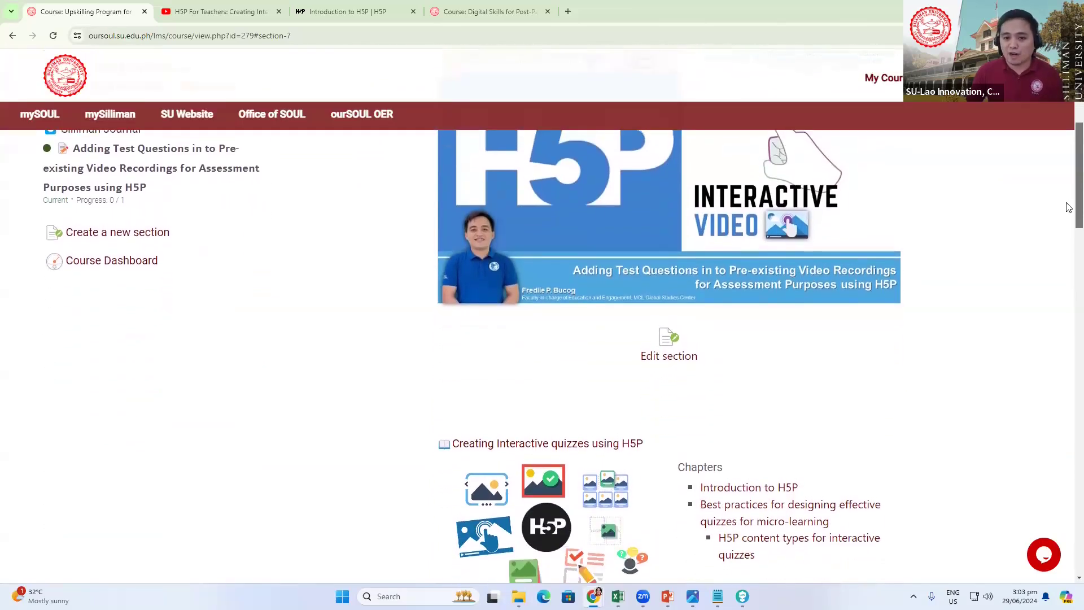
{"action": "scroll", "coordinate": [1069, 179], "scroll_direction": "up", "scroll_amount": 3}
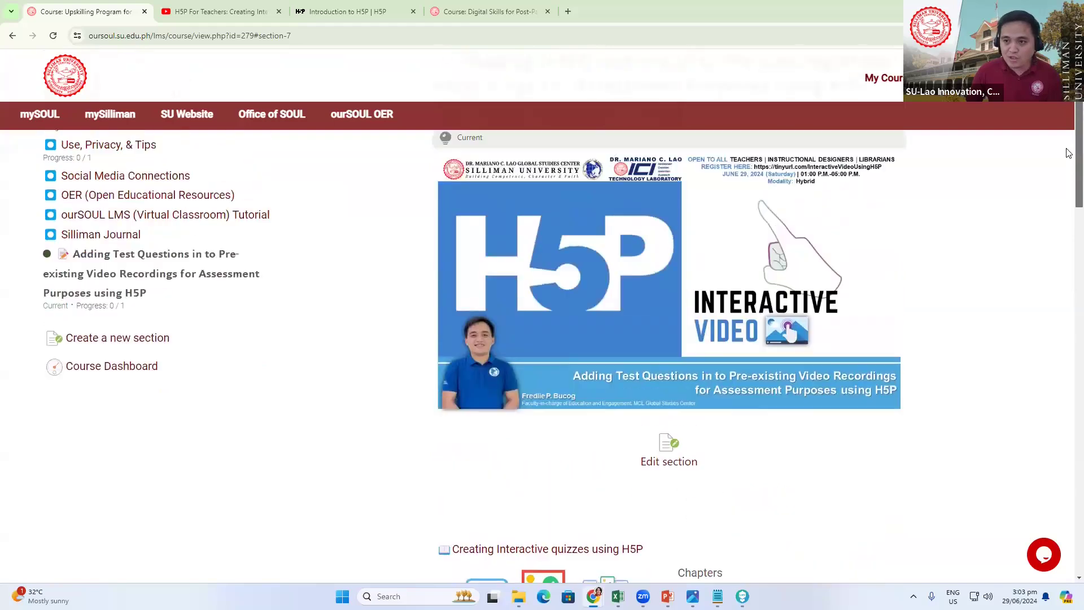
{"action": "scroll", "coordinate": [1069, 144], "scroll_direction": "down", "scroll_amount": 1}
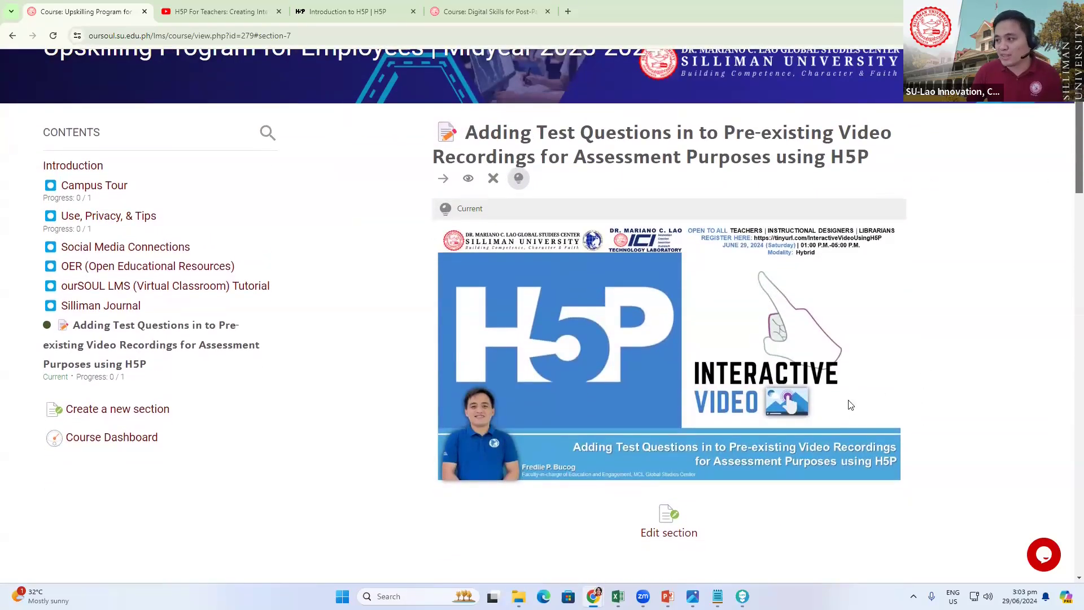
{"action": "scroll", "coordinate": [774, 347], "scroll_direction": "down", "scroll_amount": 3}
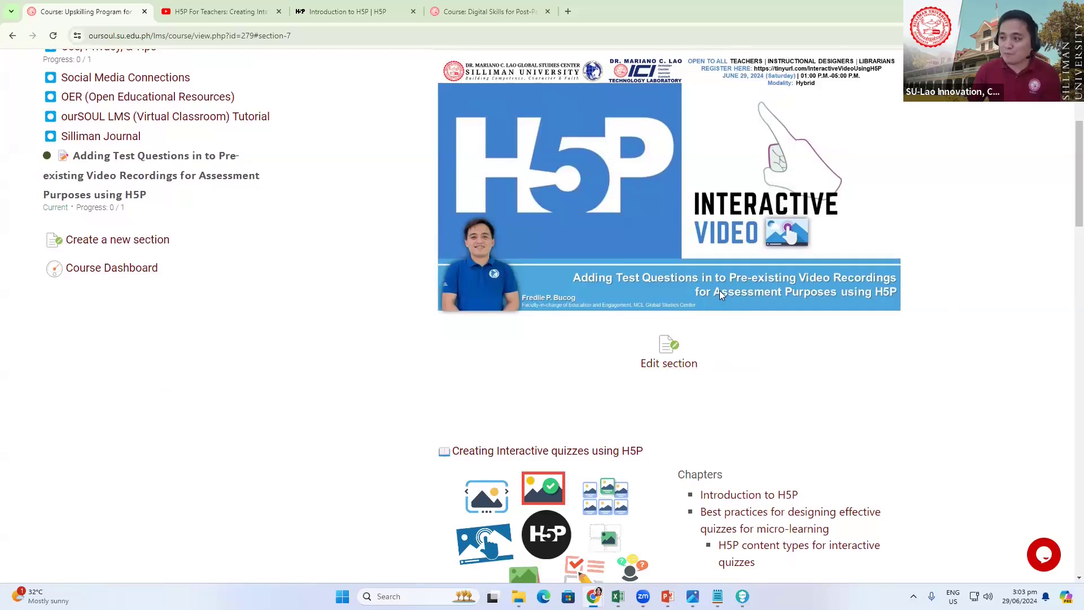
{"action": "scroll", "coordinate": [852, 361], "scroll_direction": "down", "scroll_amount": 3}
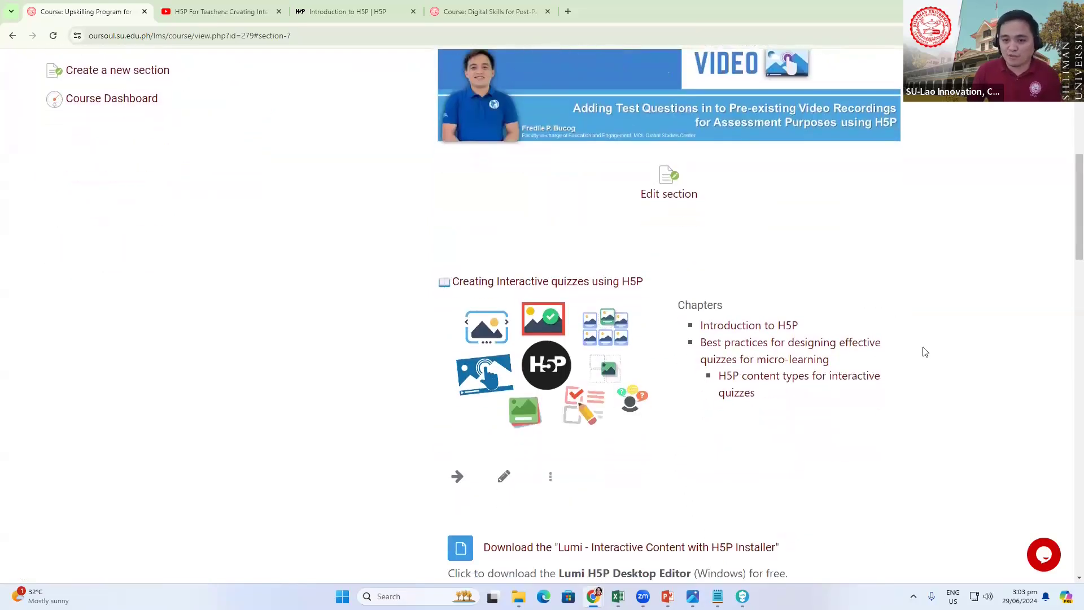
{"action": "scroll", "coordinate": [879, 353], "scroll_direction": "down", "scroll_amount": 2}
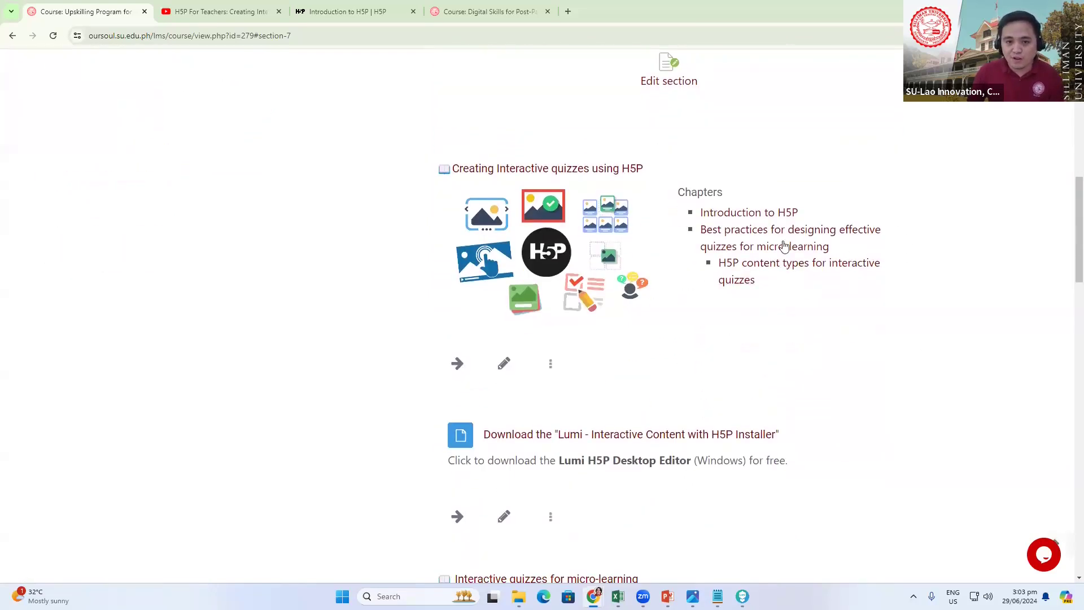
{"action": "scroll", "coordinate": [994, 325], "scroll_direction": "up", "scroll_amount": 7}
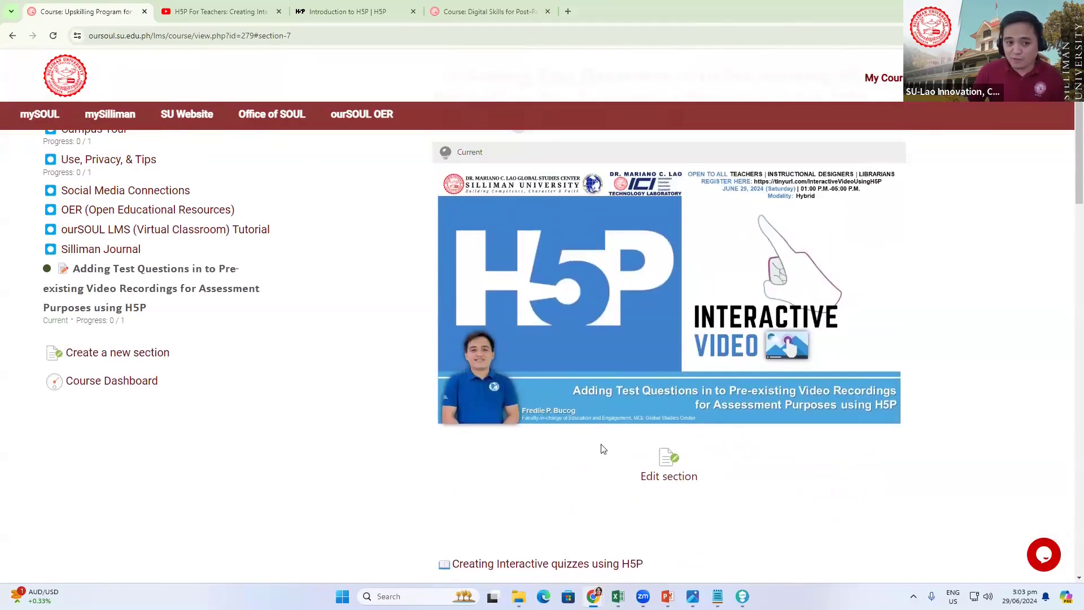
{"action": "scroll", "coordinate": [604, 449], "scroll_direction": "down", "scroll_amount": 8}
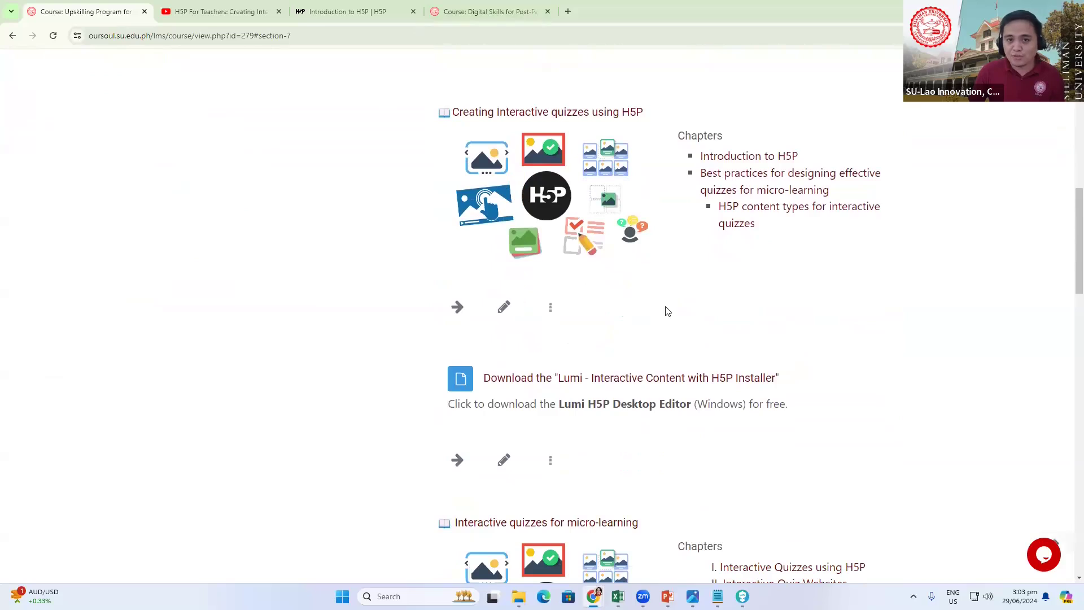
{"action": "scroll", "coordinate": [667, 310], "scroll_direction": "up", "scroll_amount": 9}
{"action": "scroll", "coordinate": [732, 343], "scroll_direction": "up", "scroll_amount": 3}
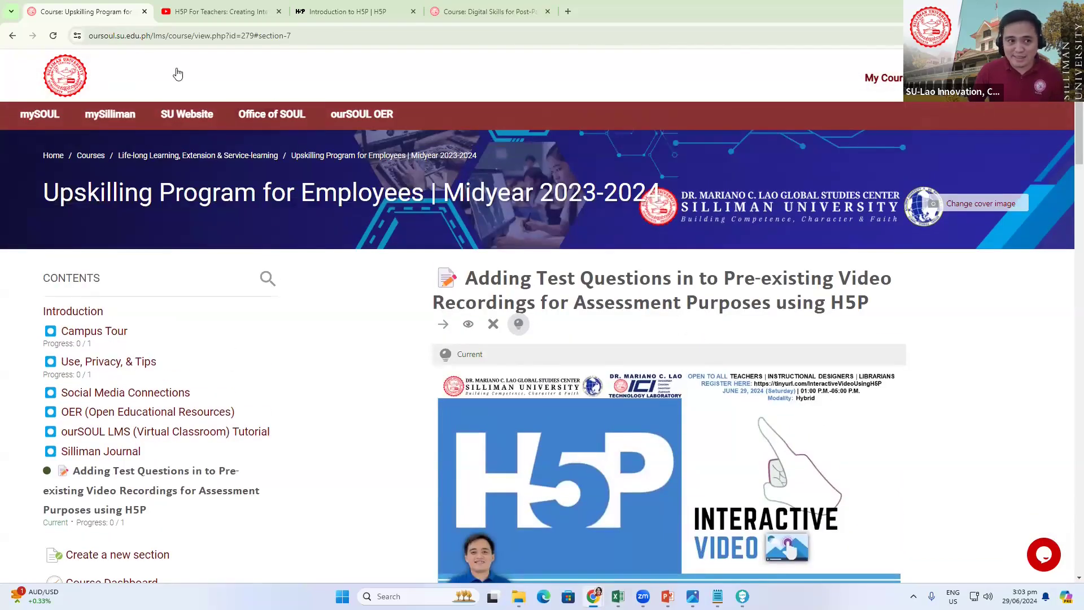
{"action": "left_click", "coordinate": [170, 35]}
{"action": "left_click", "coordinate": [166, 35]}
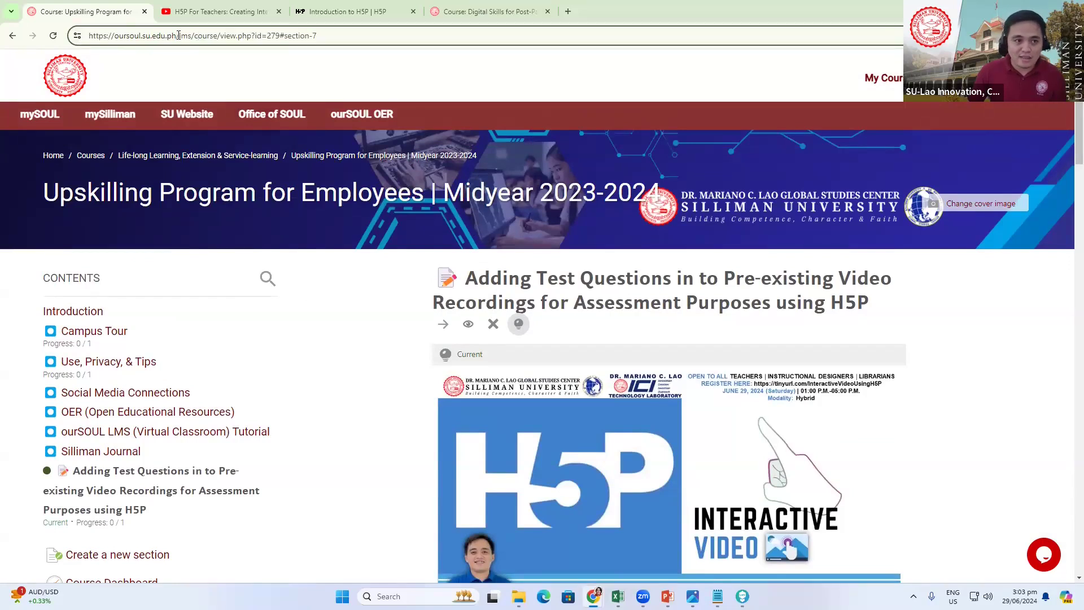
{"action": "left_click_drag", "start_coordinate": [109, 36], "coordinate": [67, 34]}
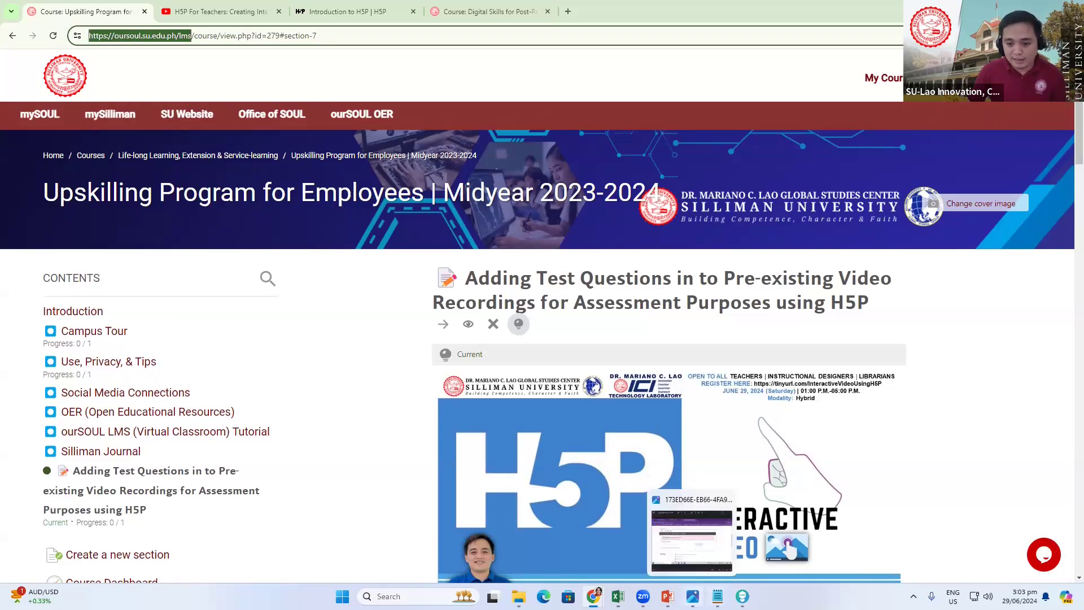
{"action": "mouse_move", "coordinate": [667, 596]}
{"action": "mouse_move", "coordinate": [594, 596]}
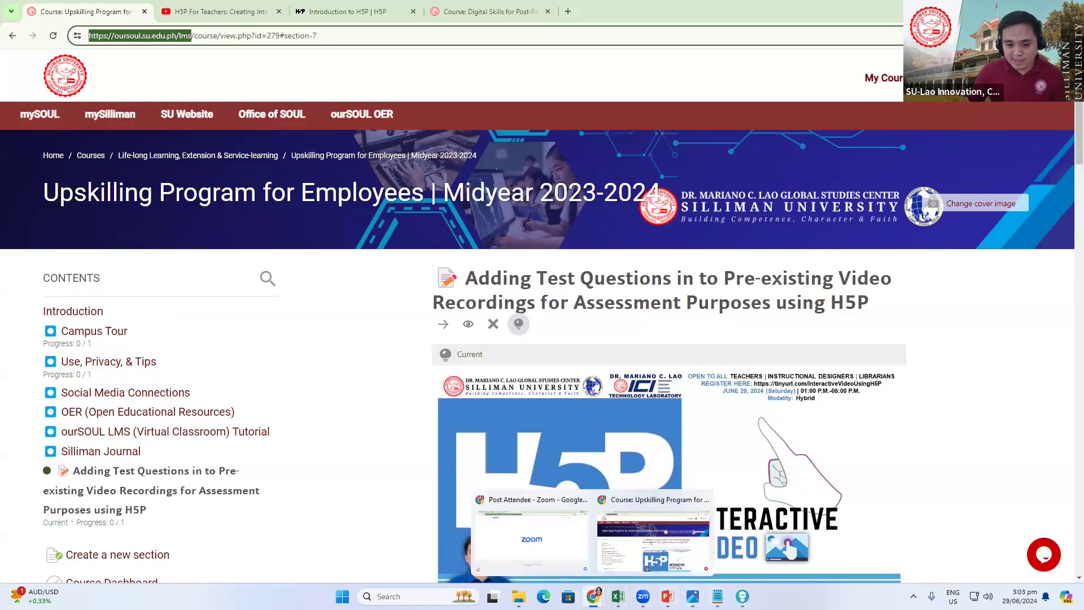
{"action": "left_click", "coordinate": [644, 552]}
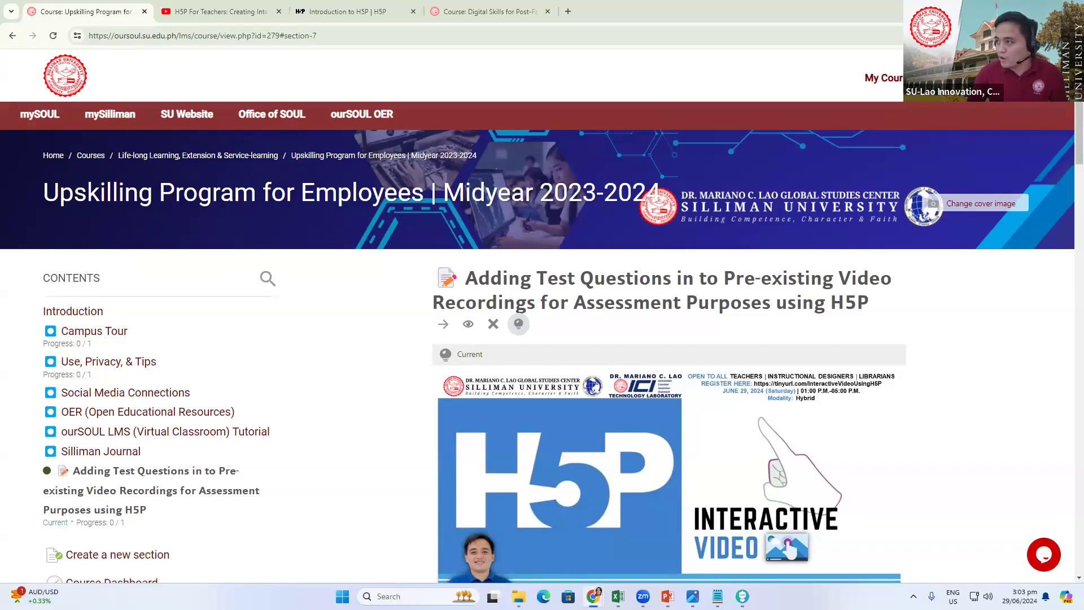
- Open the custom certificate activity "Adding Test Questions in to Pre-existing Video Recordings for Assessment Purposes using H5P" and view its certificate and recipients area
{"action": "scroll", "coordinate": [650, 381], "scroll_direction": "down", "scroll_amount": 14}
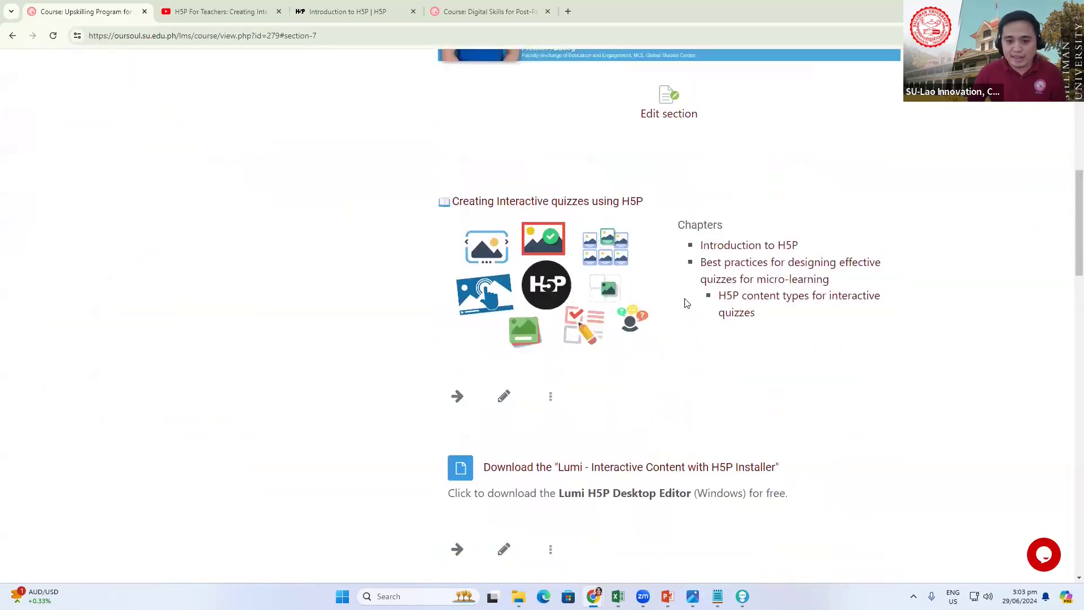
{"action": "scroll", "coordinate": [679, 309], "scroll_direction": "down", "scroll_amount": 7}
{"action": "scroll", "coordinate": [717, 322], "scroll_direction": "down", "scroll_amount": 6}
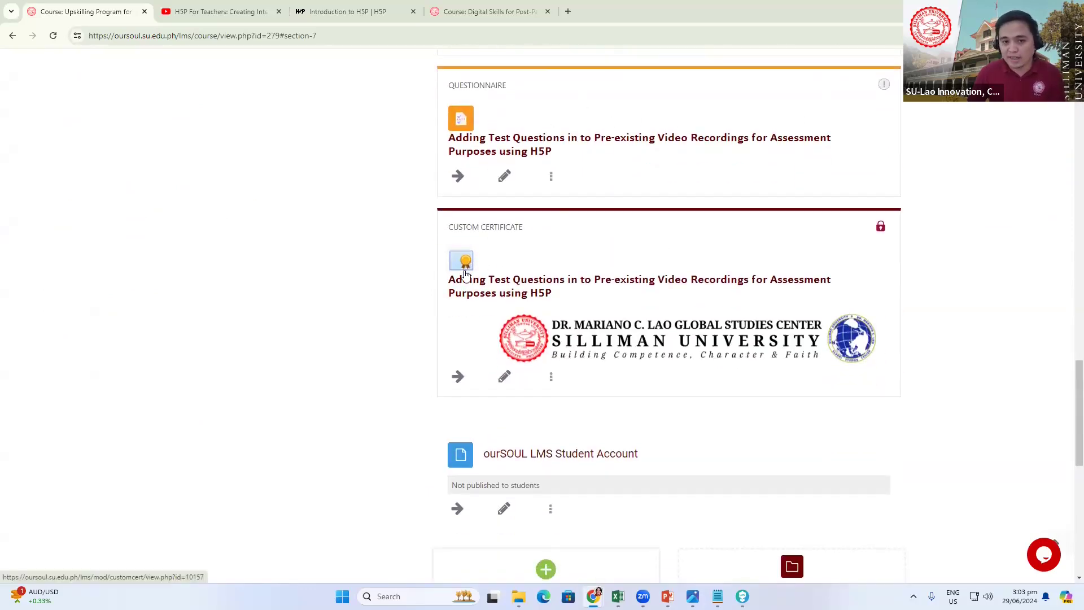
{"action": "left_click", "coordinate": [516, 285]}
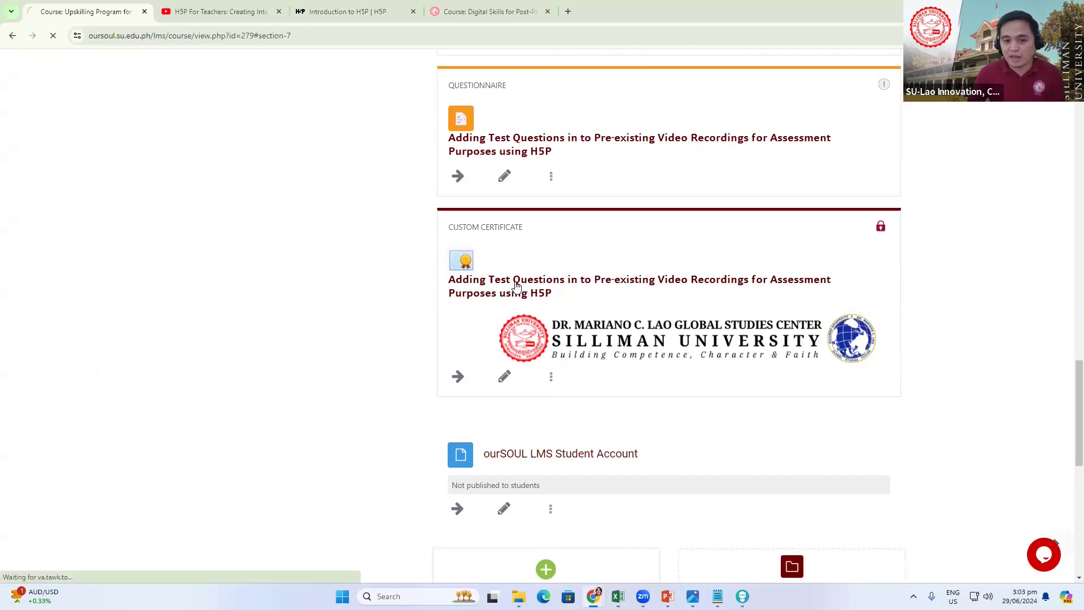
{"action": "scroll", "coordinate": [632, 378], "scroll_direction": "down", "scroll_amount": 5}
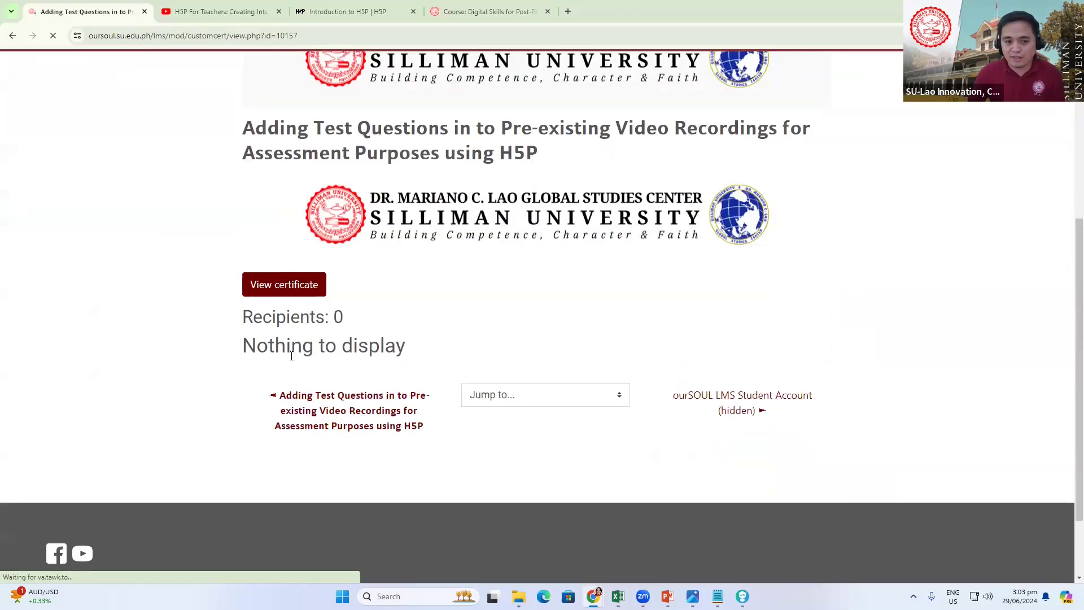
- Open the workshop's Certificate of Attendance for viewing, and return to the Upskilling Program for Employees course page
{"action": "left_click", "coordinate": [324, 283]}
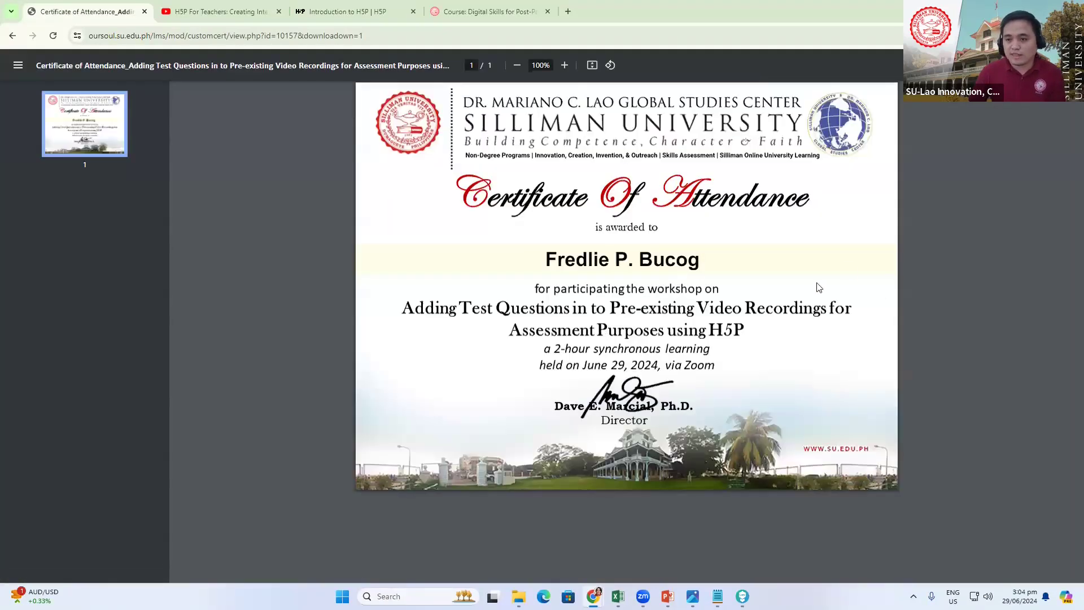
{"action": "left_click", "coordinate": [13, 36]}
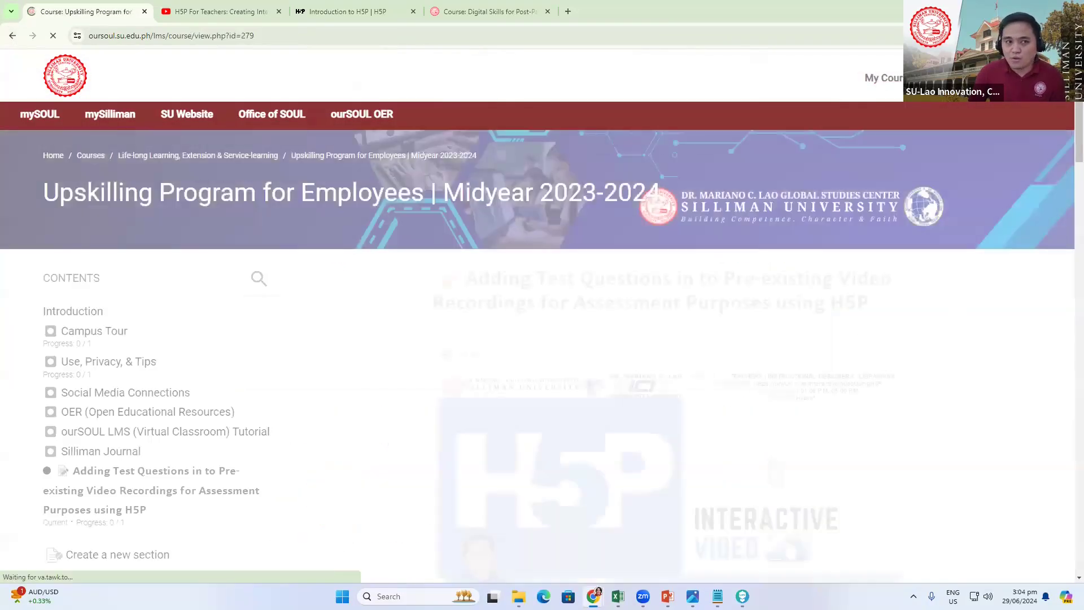
- Review the course's H5P workshop section, from the interactive quiz books and Lumi installer download up to the section heading and Interactive Video banner
{"action": "scroll", "coordinate": [1015, 323], "scroll_direction": "up", "scroll_amount": 15}
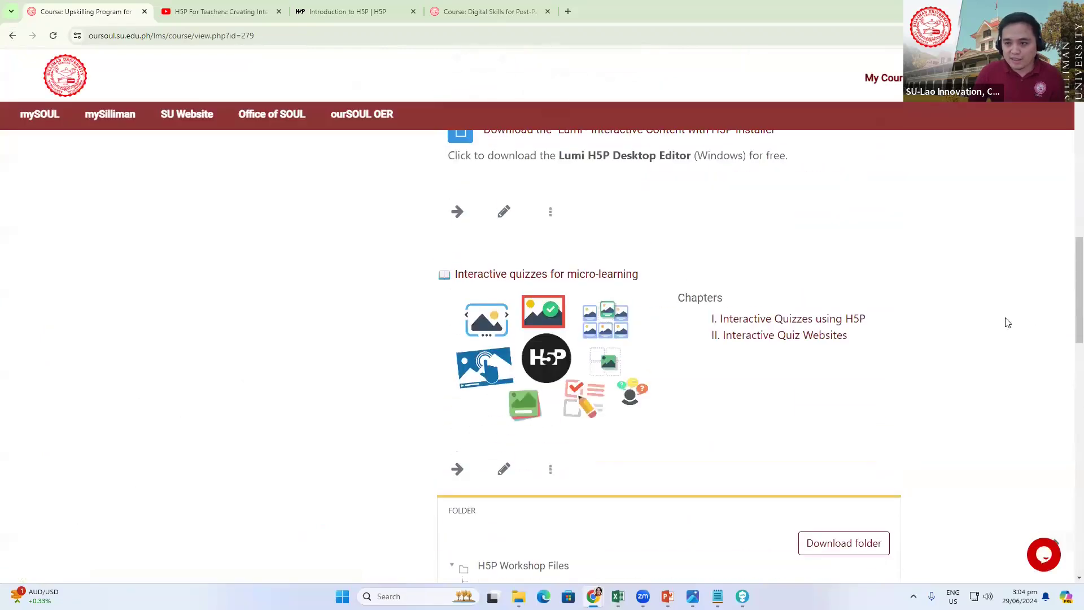
{"action": "scroll", "coordinate": [933, 368], "scroll_direction": "up", "scroll_amount": 2}
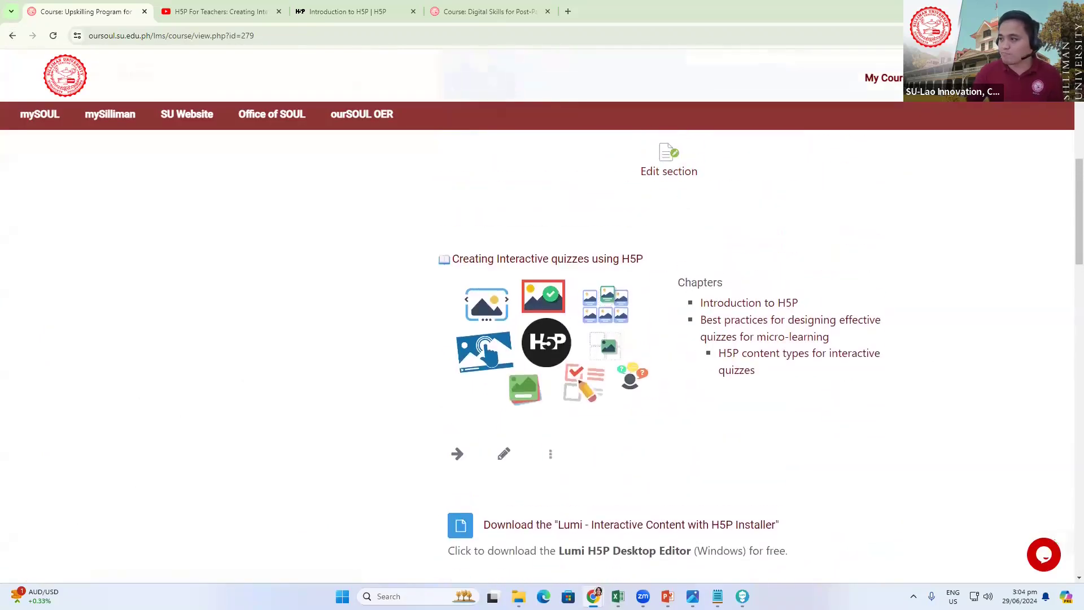
{"action": "scroll", "coordinate": [895, 283], "scroll_direction": "up", "scroll_amount": 2}
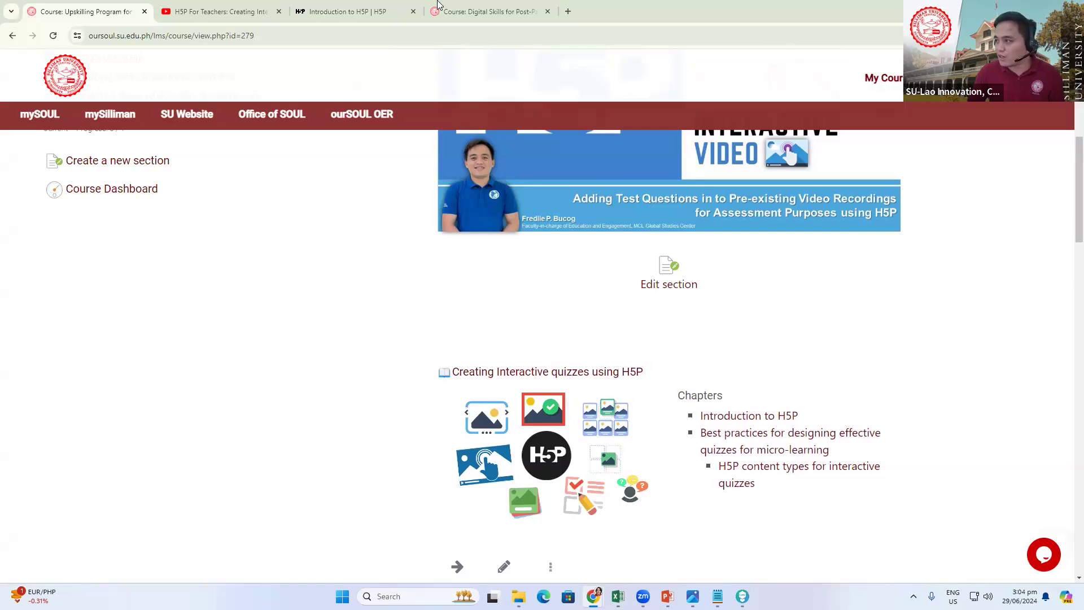
{"action": "scroll", "coordinate": [910, 356], "scroll_direction": "up", "scroll_amount": 6}
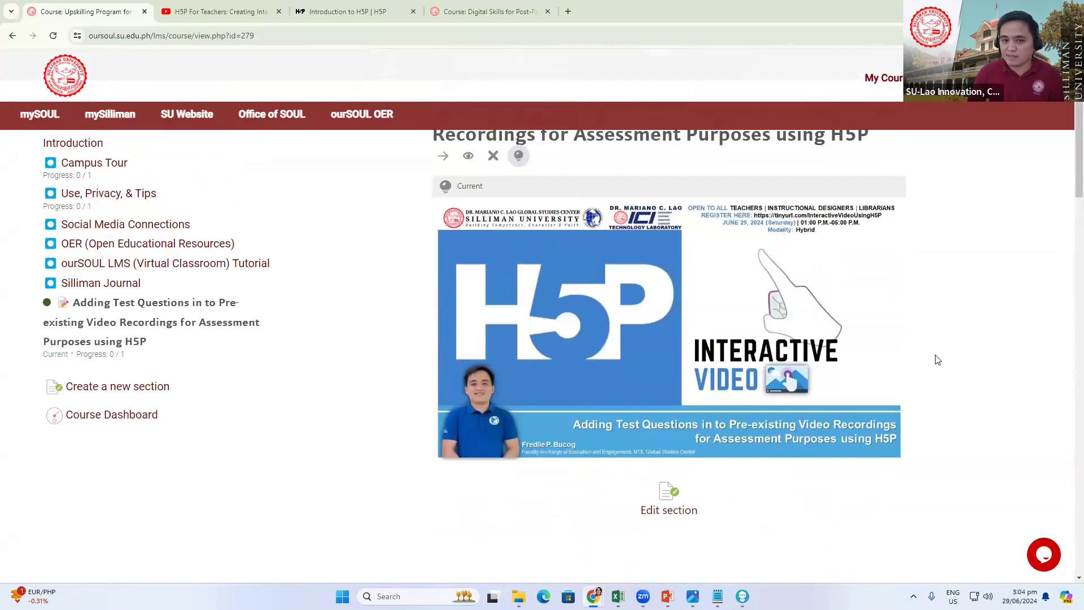
{"action": "scroll", "coordinate": [938, 360], "scroll_direction": "down", "scroll_amount": 1}
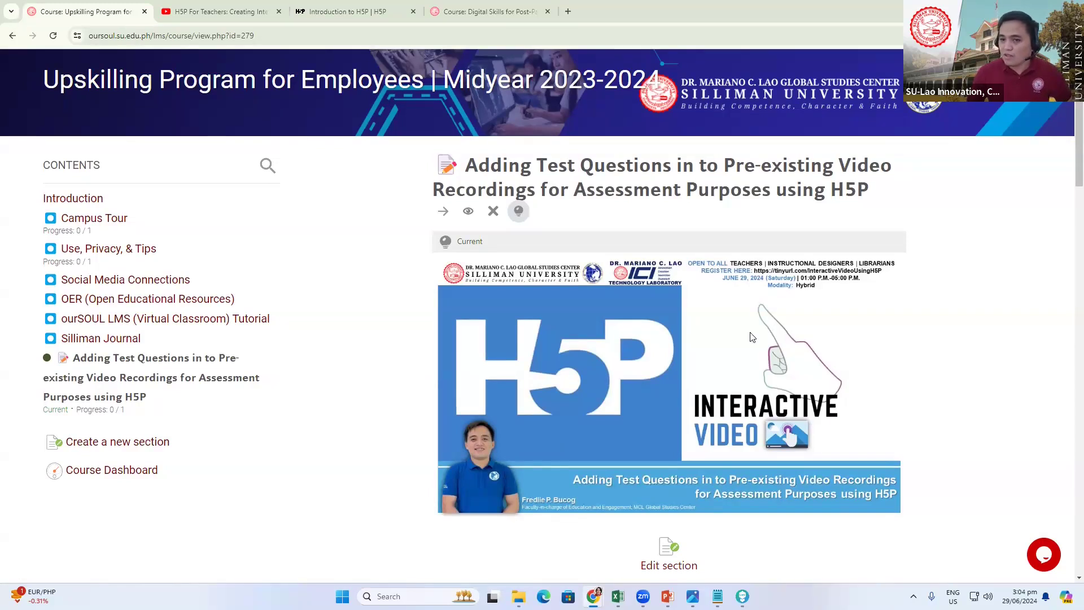
{"action": "scroll", "coordinate": [791, 384], "scroll_direction": "down", "scroll_amount": 2}
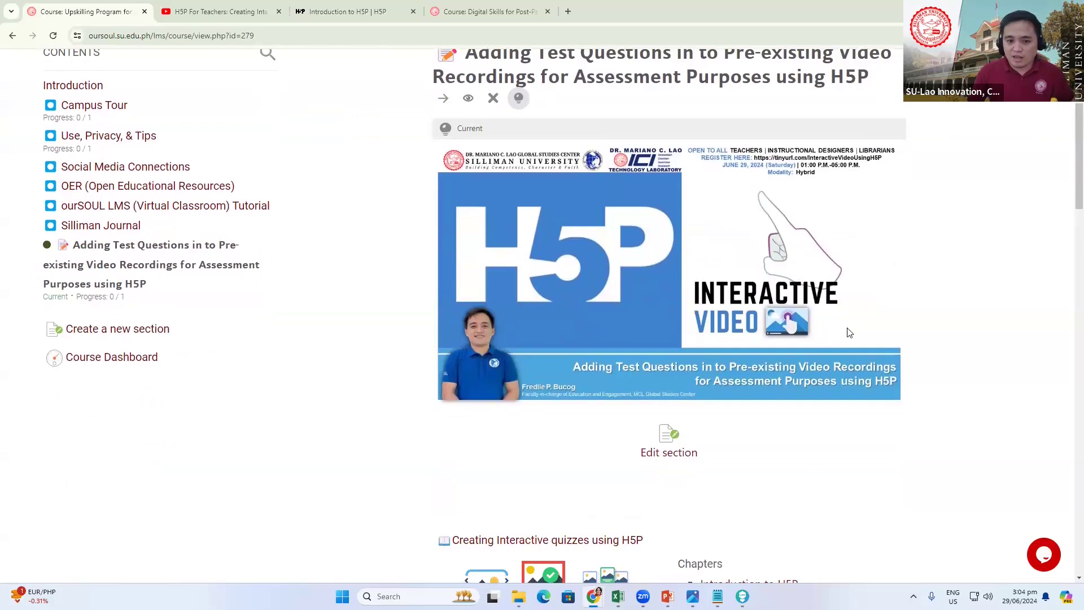
{"action": "scroll", "coordinate": [847, 339], "scroll_direction": "down", "scroll_amount": 2}
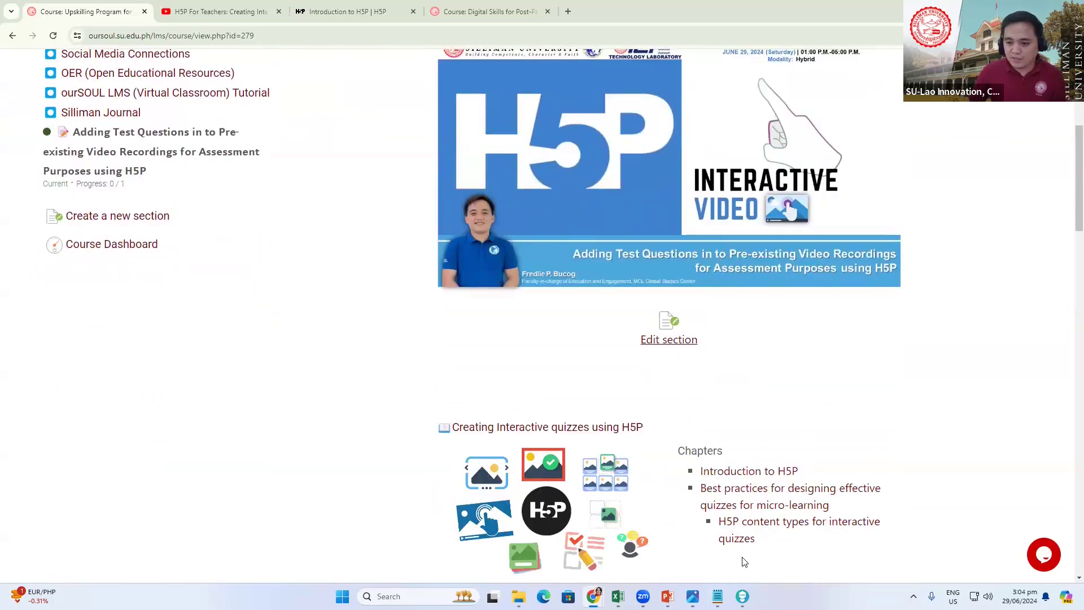
{"action": "scroll", "coordinate": [805, 446], "scroll_direction": "down", "scroll_amount": 2}
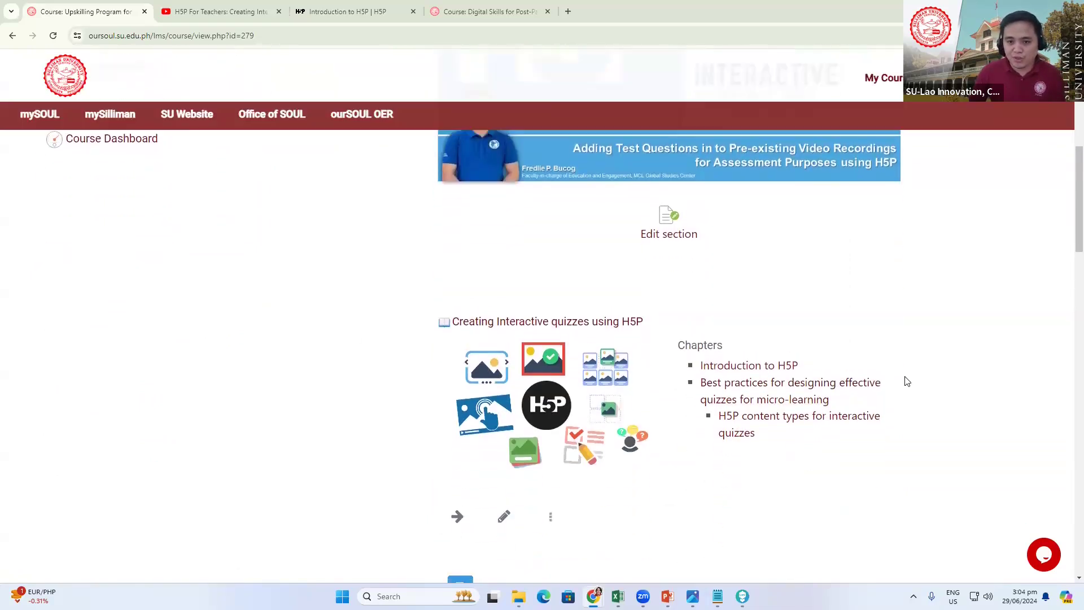
{"action": "scroll", "coordinate": [907, 381], "scroll_direction": "up", "scroll_amount": 8}
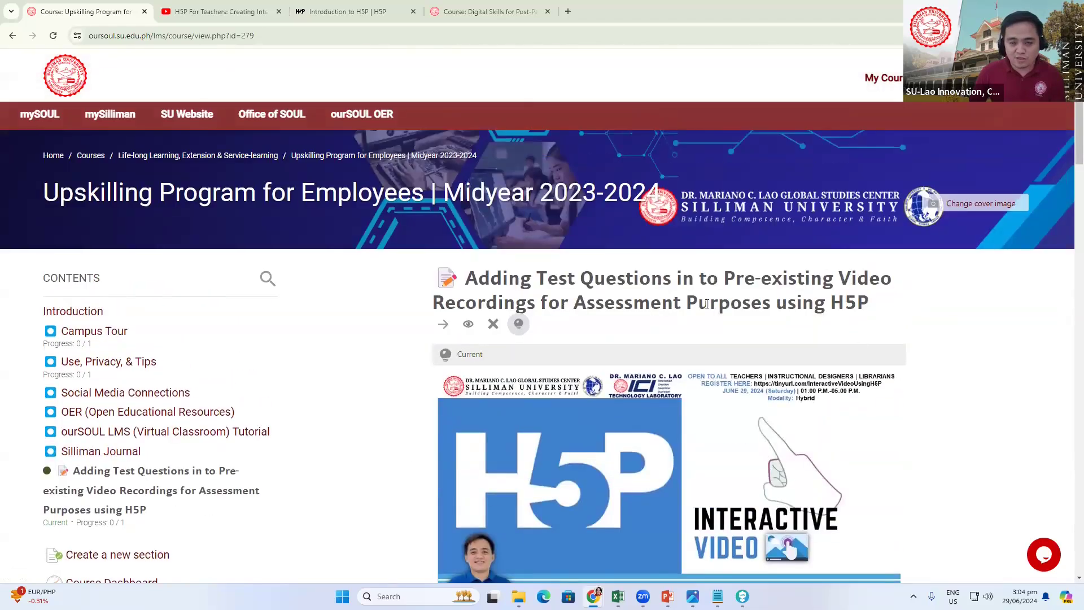
{"action": "scroll", "coordinate": [203, 416], "scroll_direction": "down", "scroll_amount": 2}
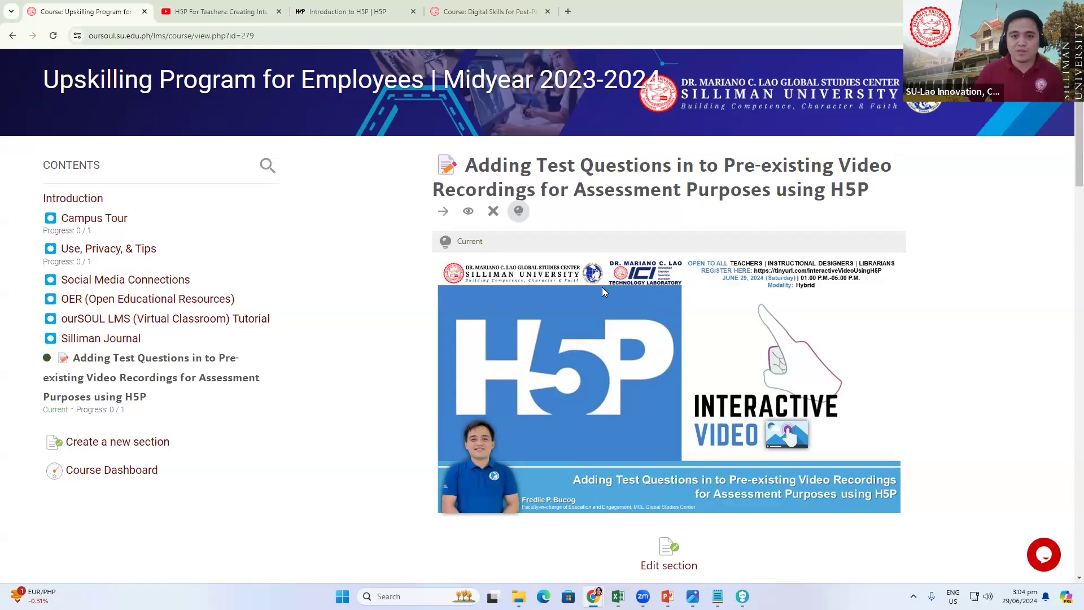
{"action": "scroll", "coordinate": [635, 370], "scroll_direction": "up", "scroll_amount": 2}
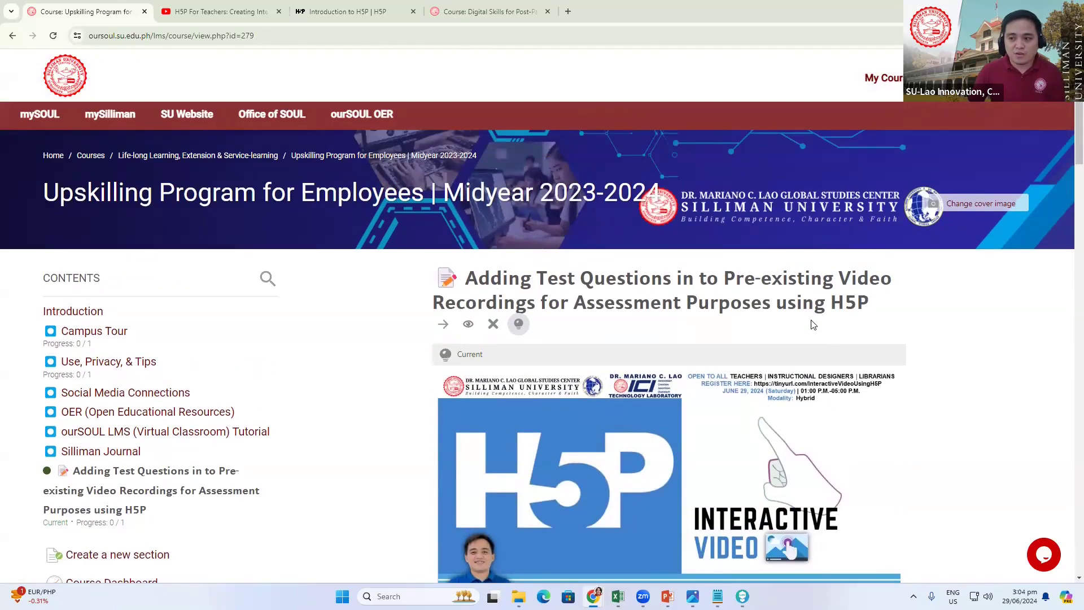